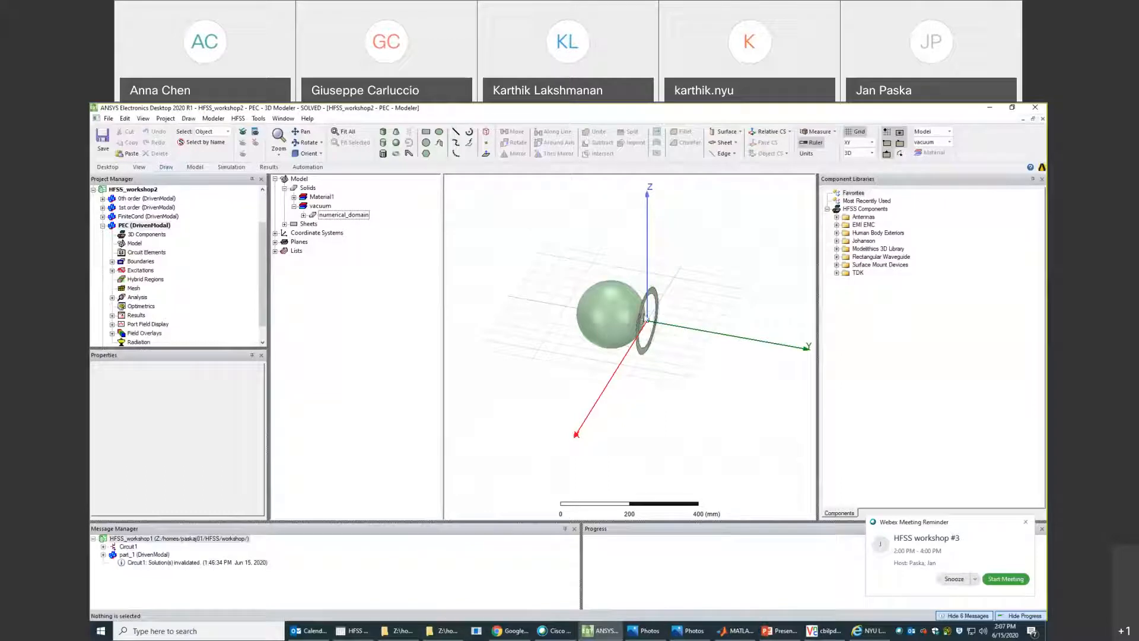
Identify the coil sheet in the PEC design, and open the FiniteCond design to inspect its coil and sphere.
click(655, 301)
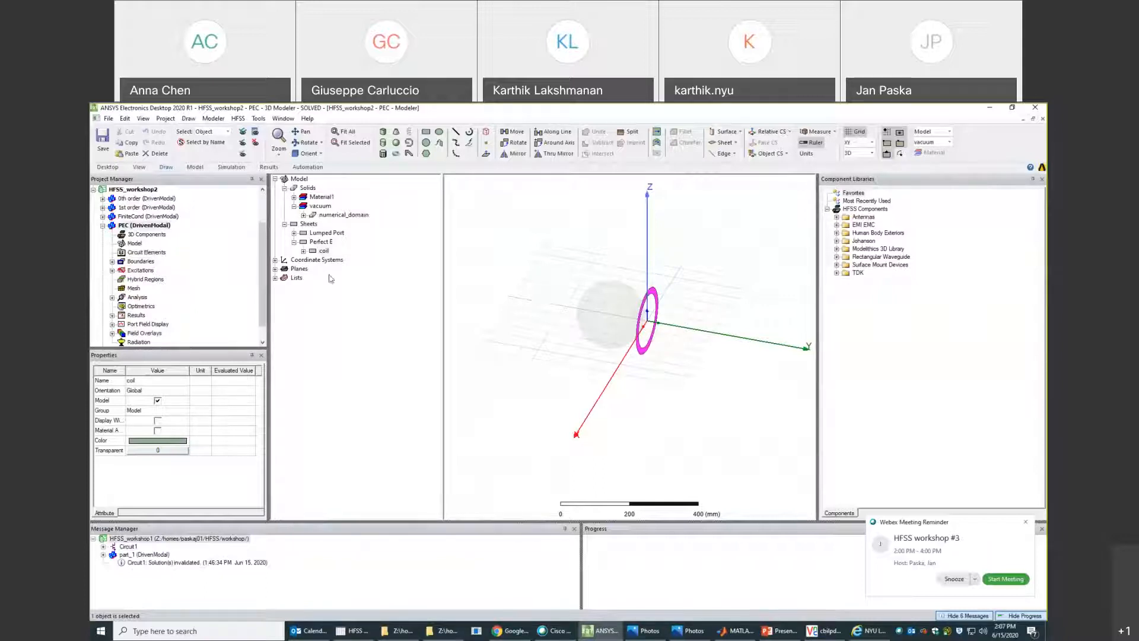
click(103, 226)
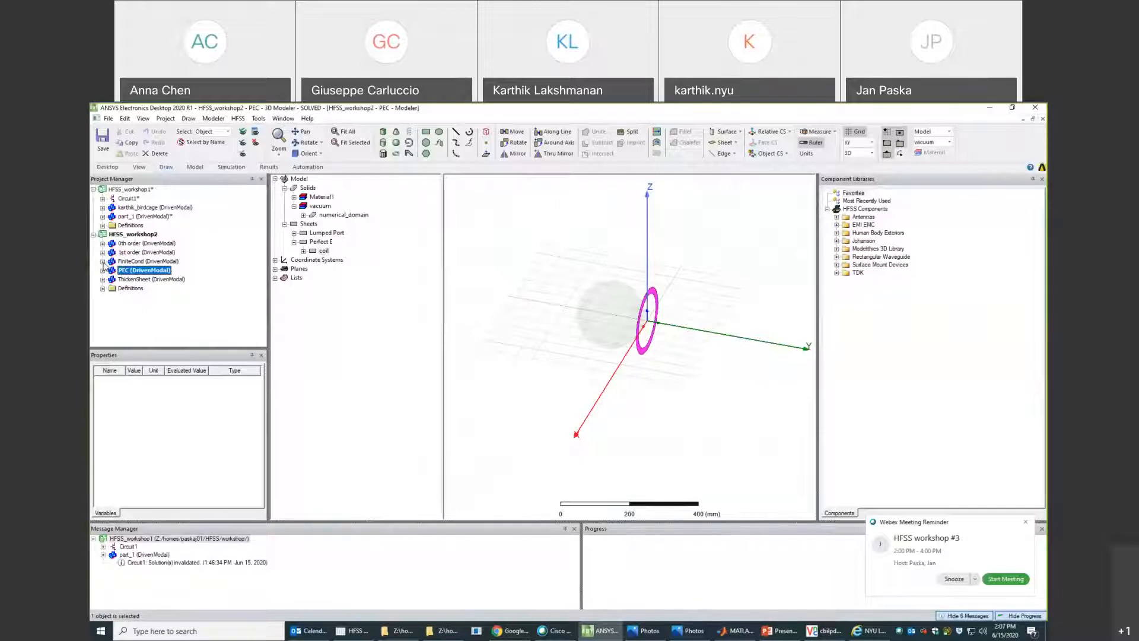
click(103, 261)
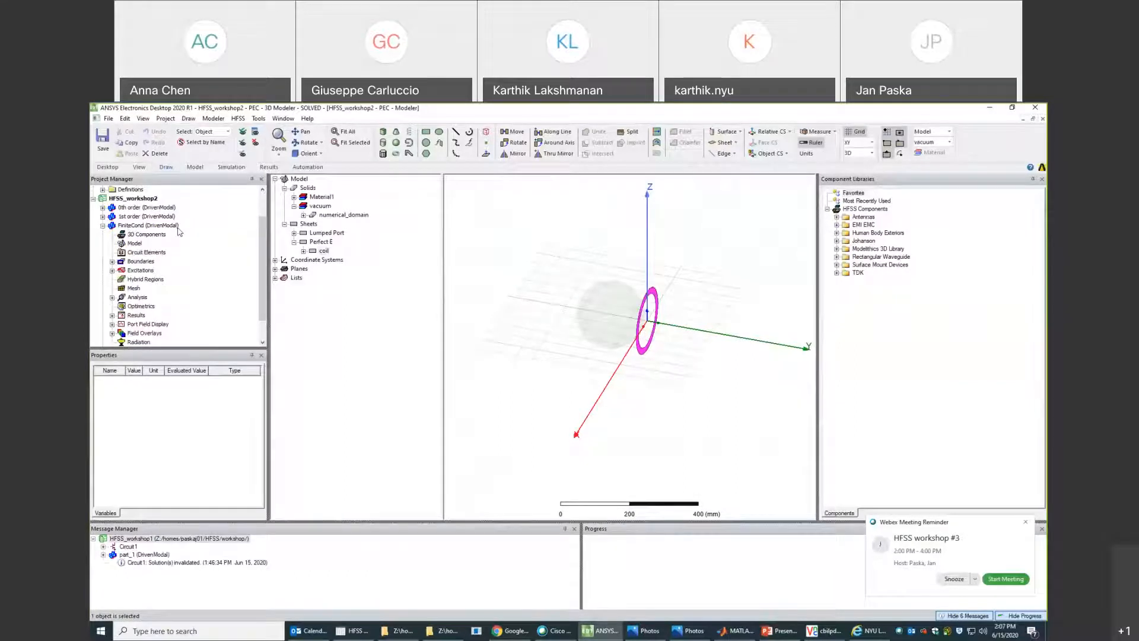
click(122, 226)
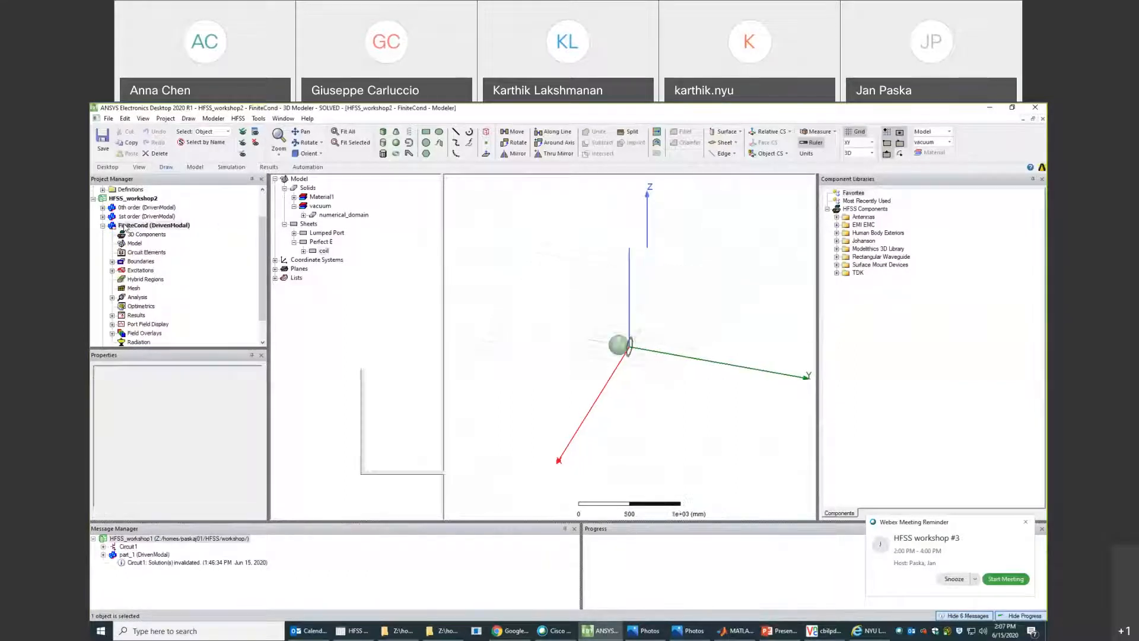
scroll(623, 358, up, 3)
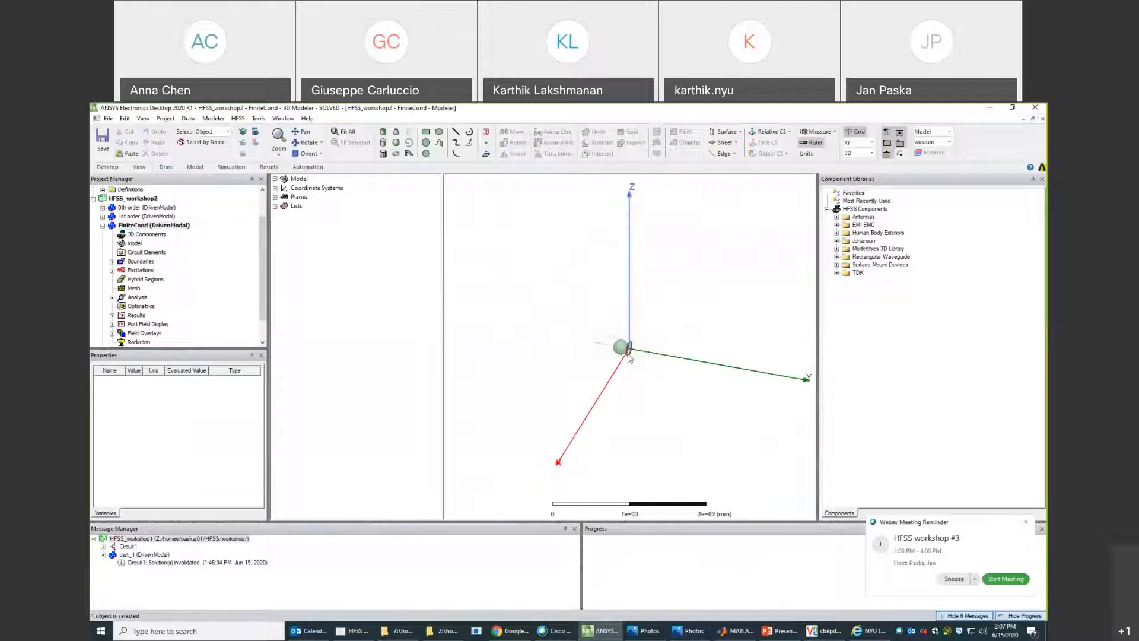
scroll(629, 356, up, 3)
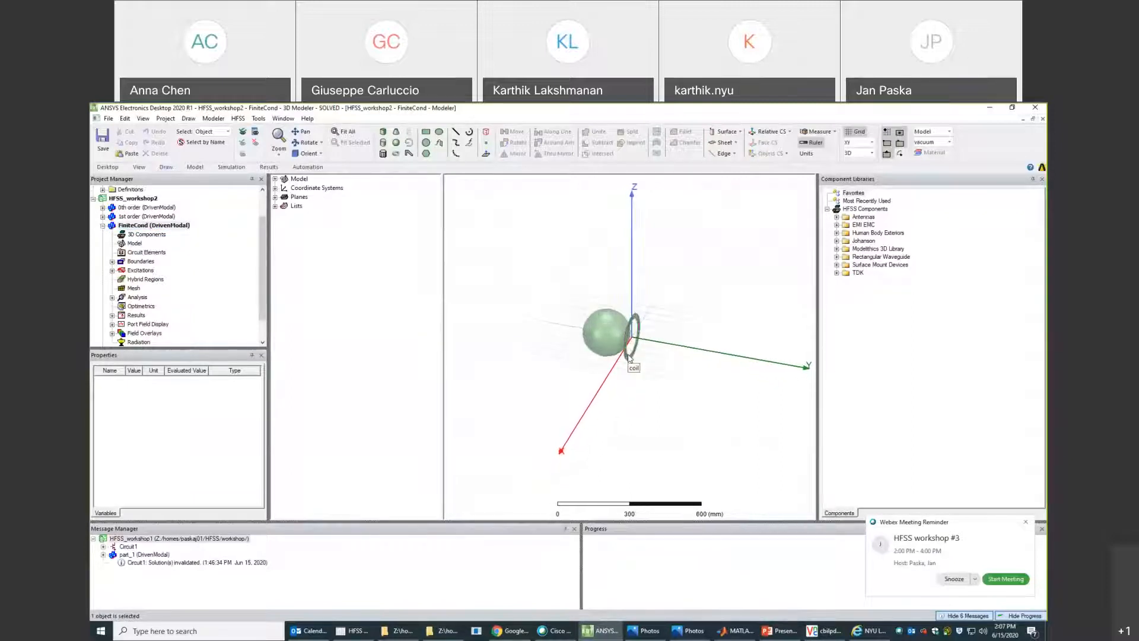
click(103, 225)
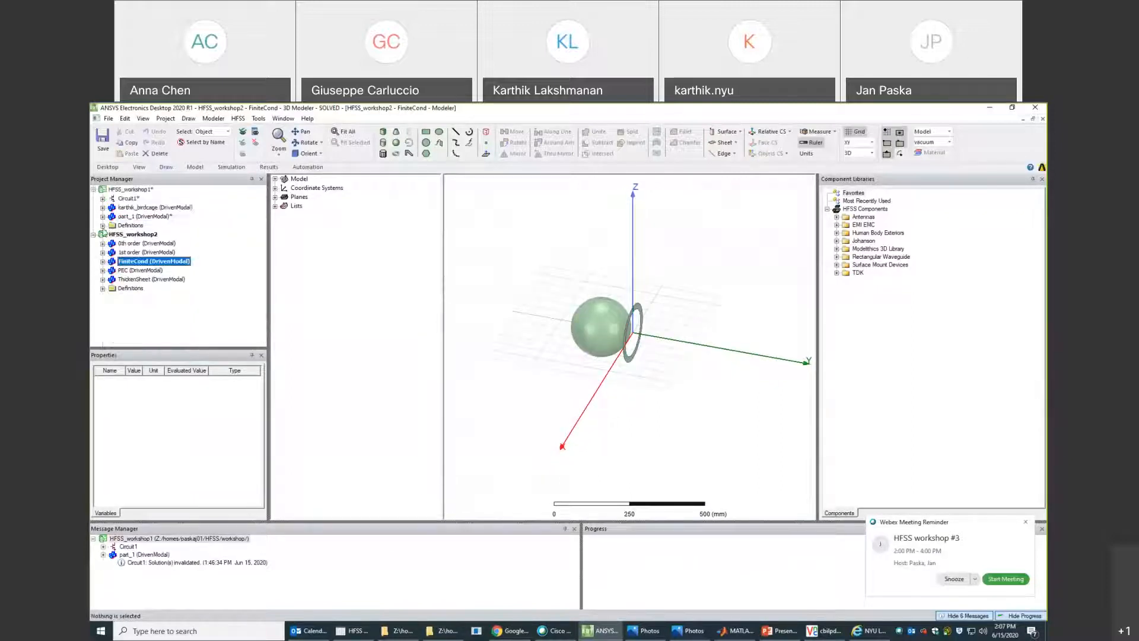
Open the ThickenSheet design and inspect its coil and sphere.
click(128, 280)
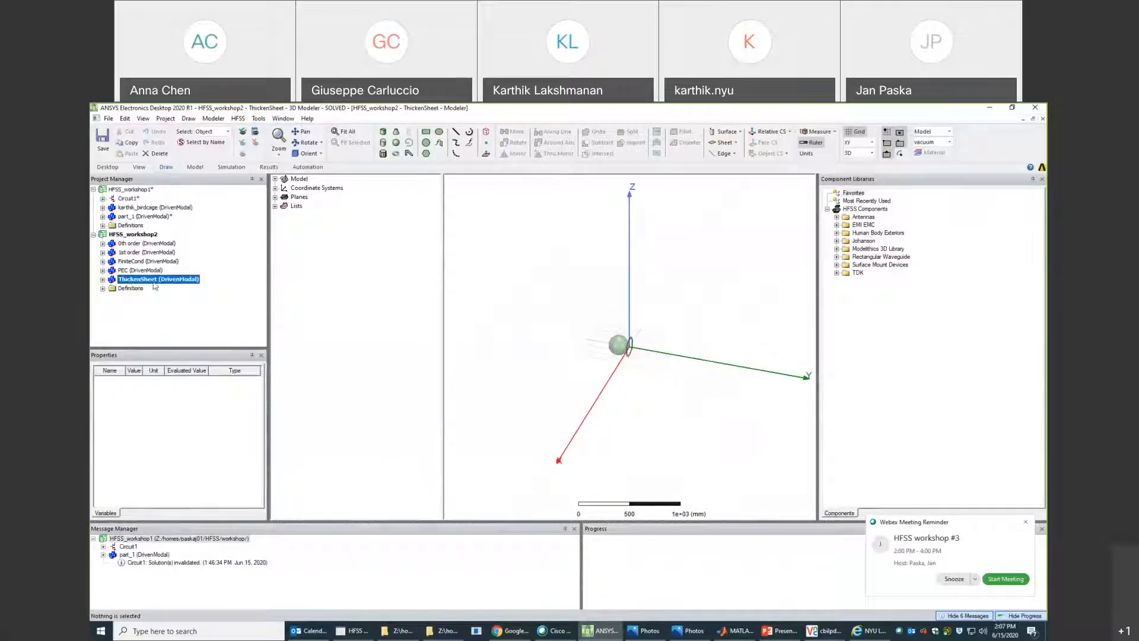
scroll(640, 356, down, 2)
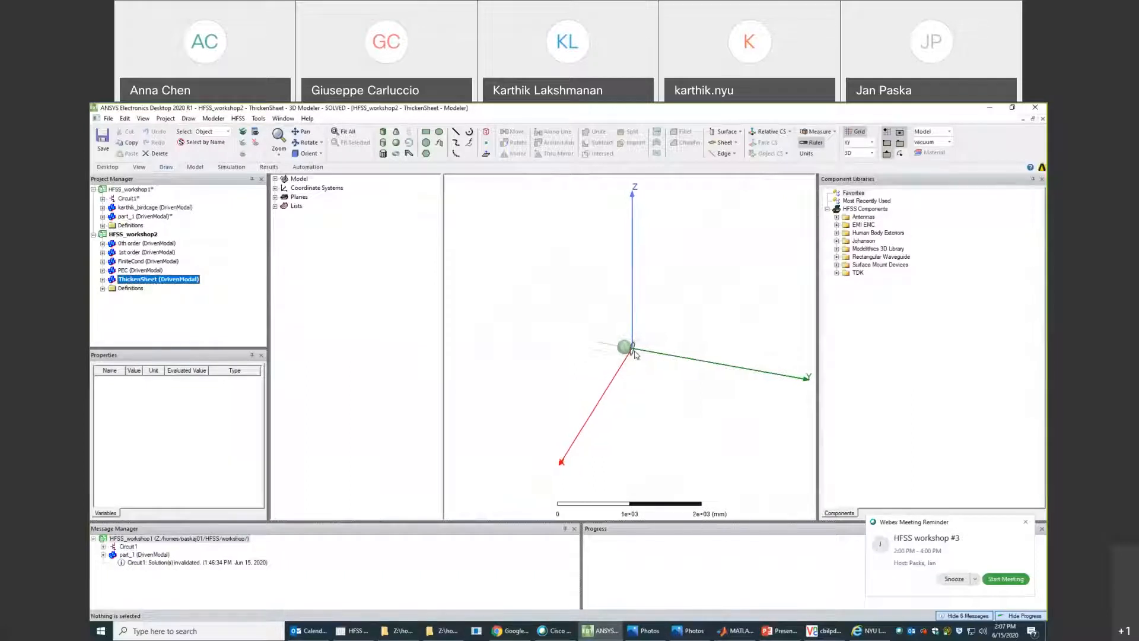
scroll(635, 354, up, 4)
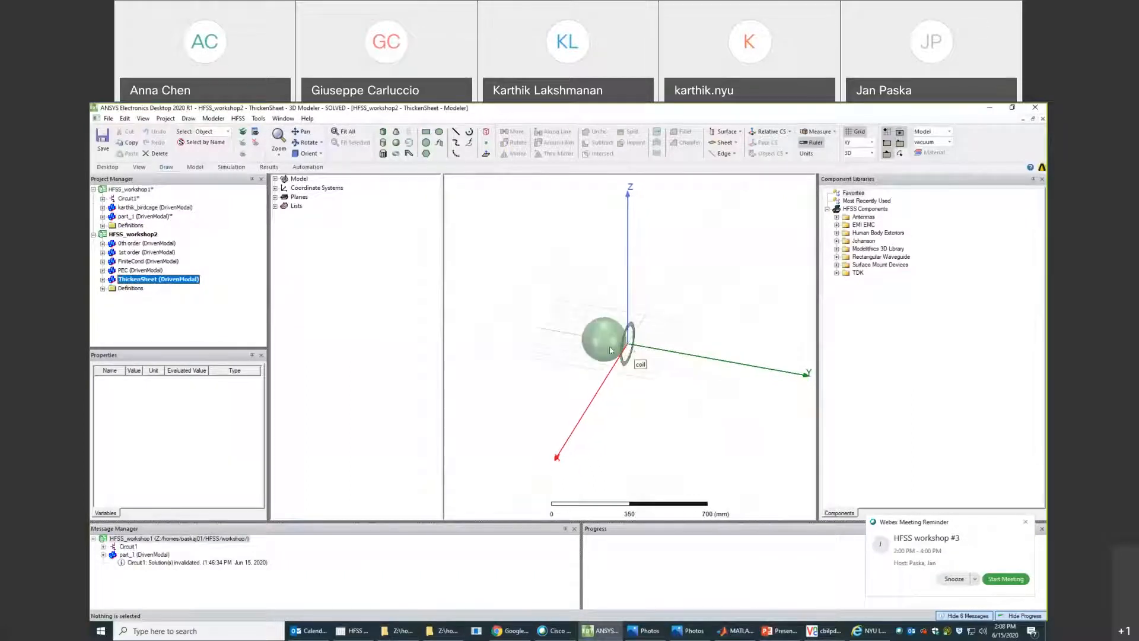
scroll(628, 350, up, 3)
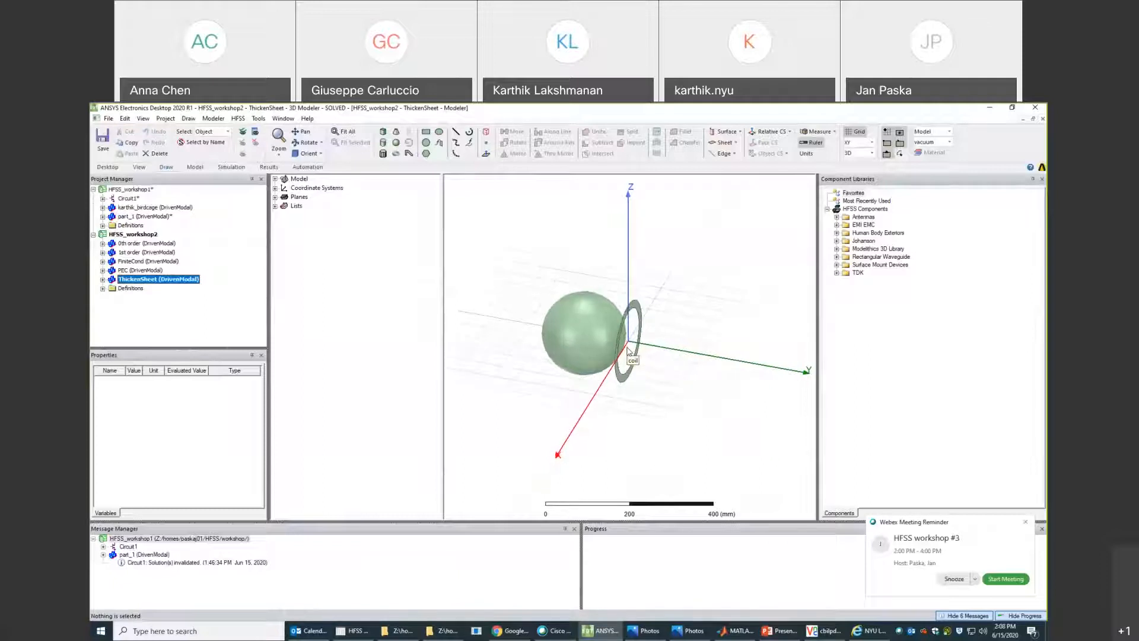
scroll(628, 350, up, 2)
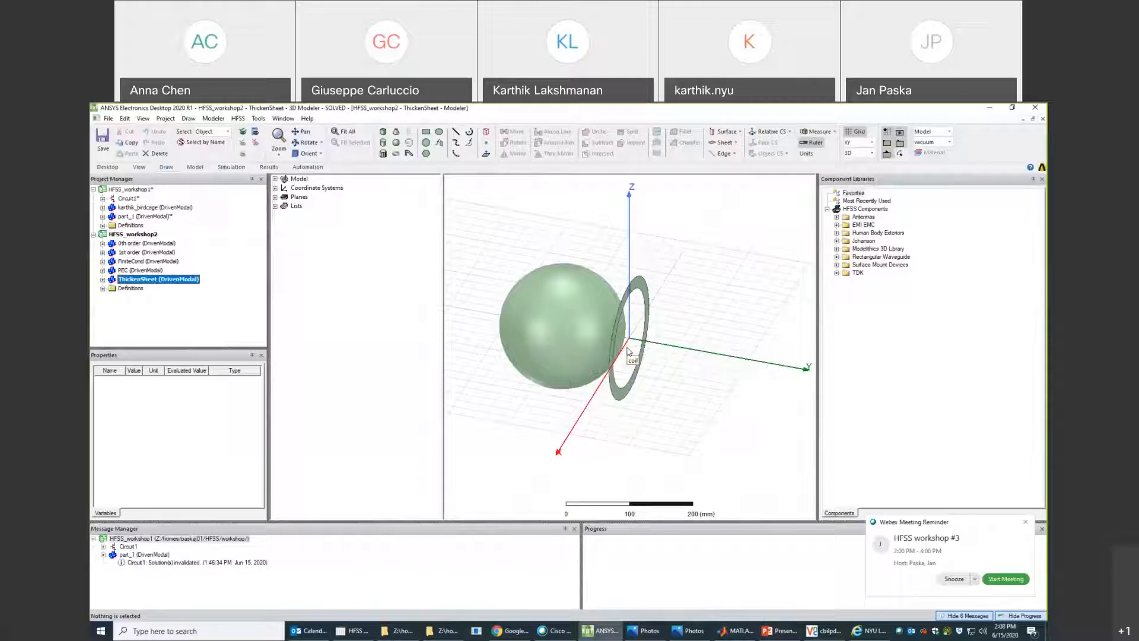
Examine the edge thickness of the coil sheet at the corner of the port.
scroll(626, 349, up, 5)
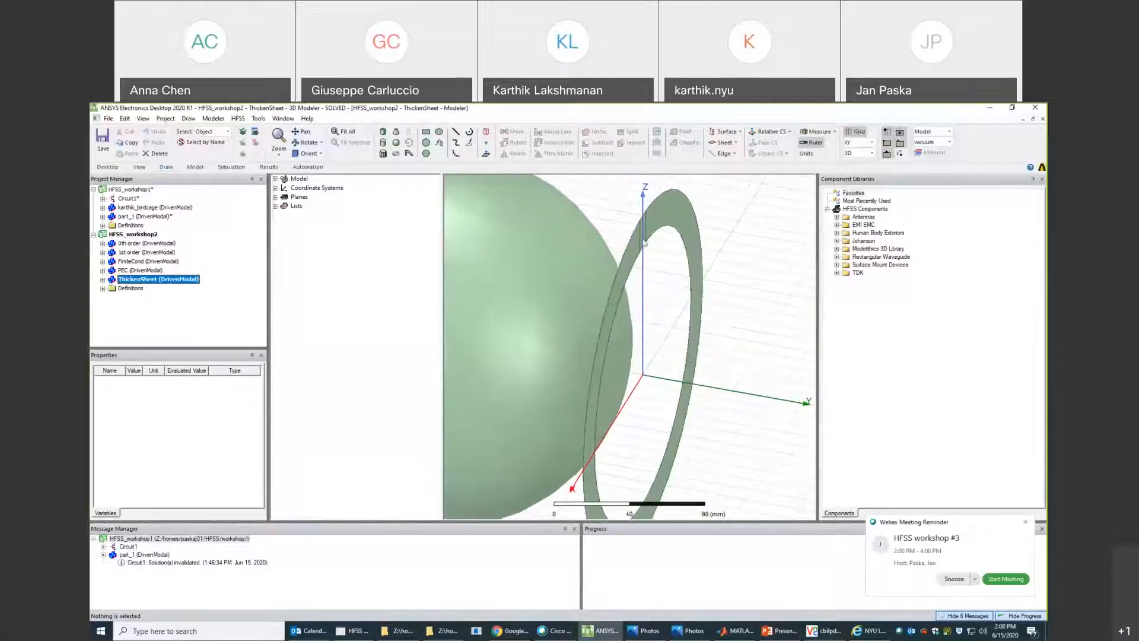
scroll(644, 242, up, 3)
scroll(641, 244, up, 5)
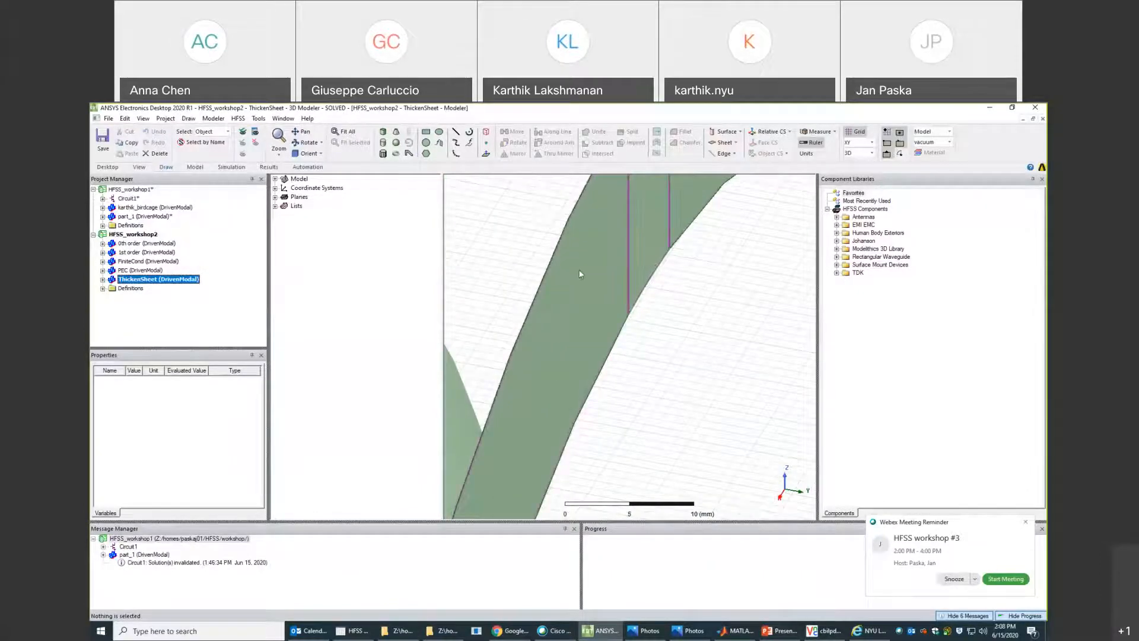
drag(569, 275, 539, 407)
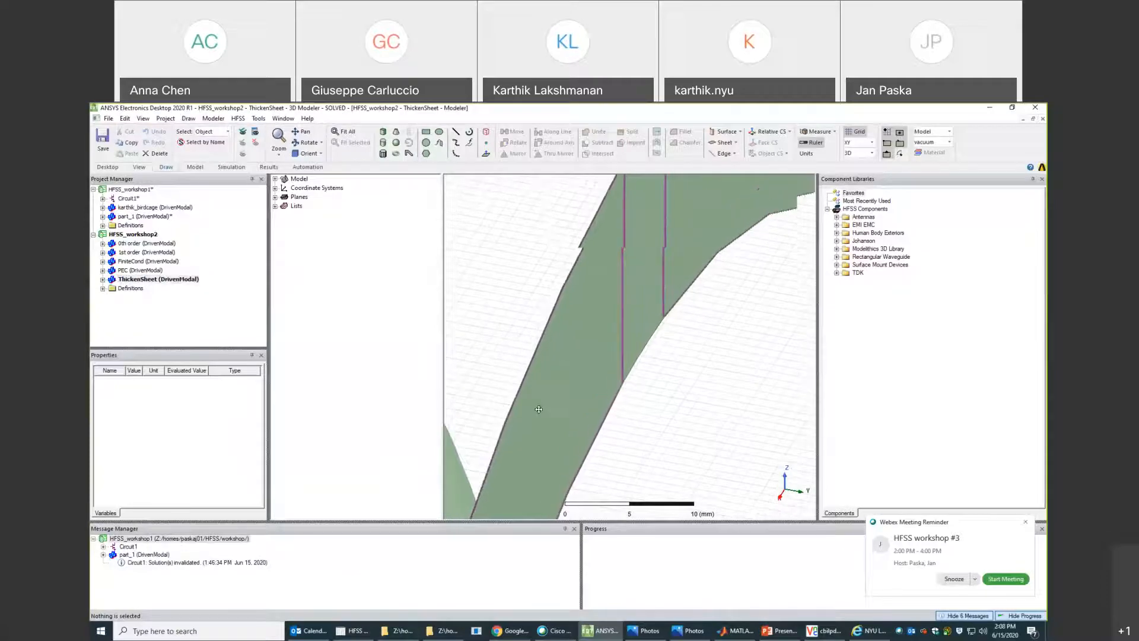
drag(604, 231, 592, 293)
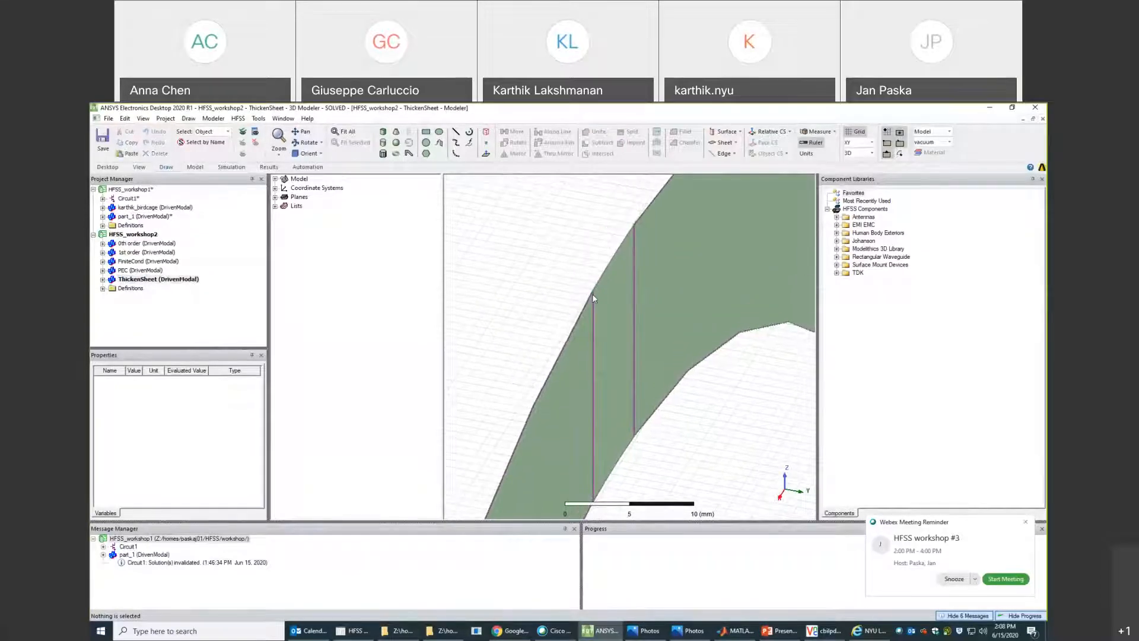
scroll(593, 294, up, 2)
scroll(634, 280, up, 1)
drag(674, 194, 596, 320)
drag(603, 280, 579, 341)
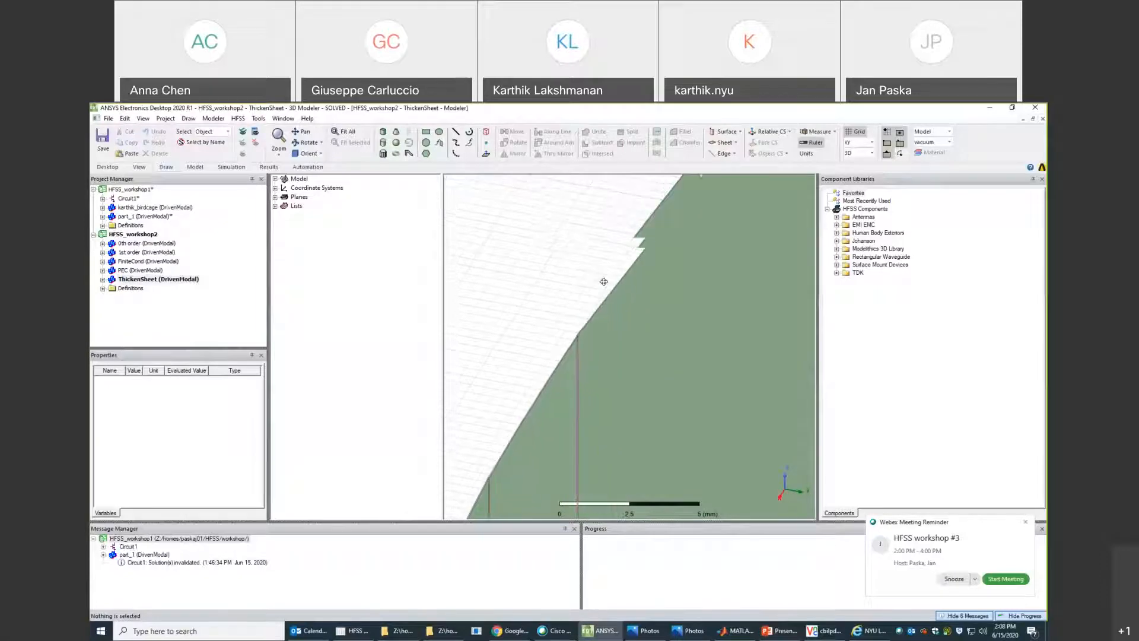
scroll(579, 342, up, 2)
scroll(579, 342, up, 4)
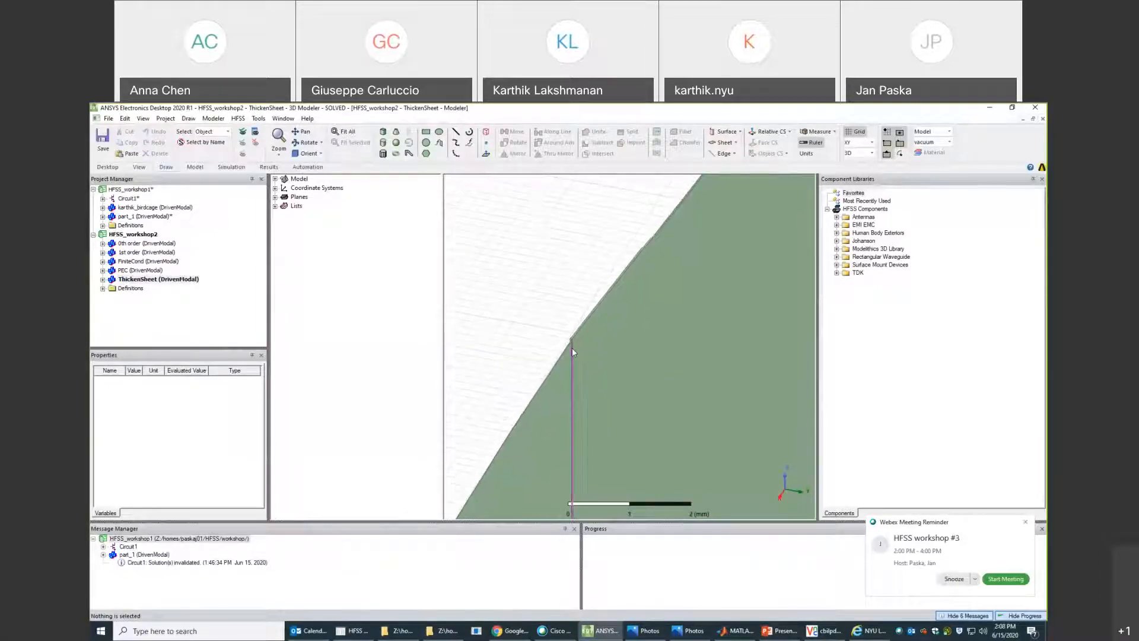
scroll(572, 342, up, 3)
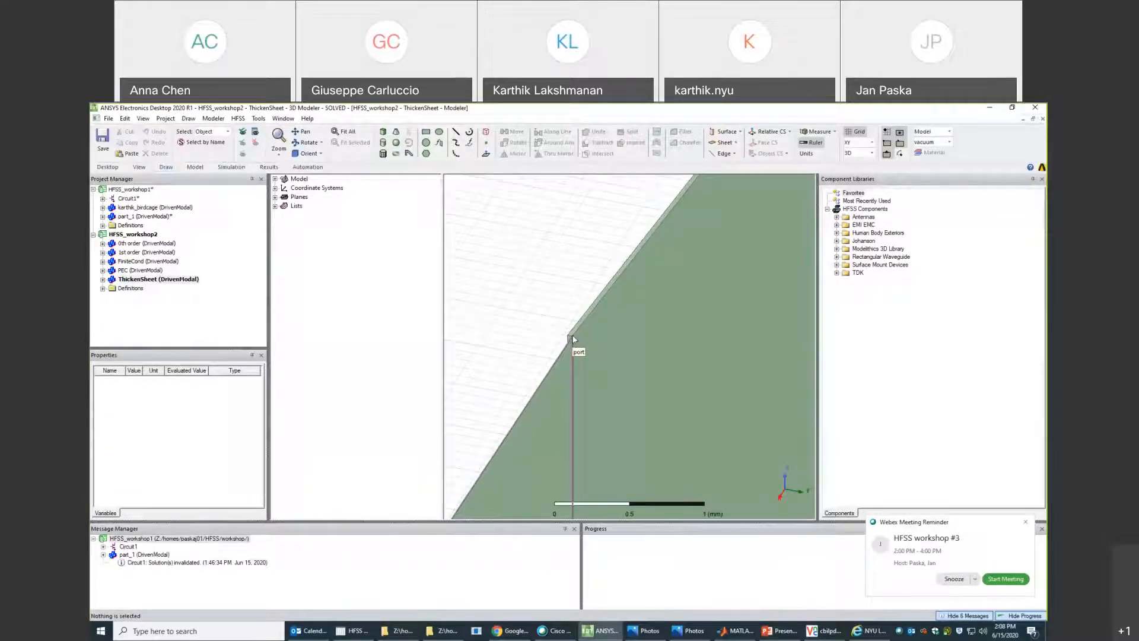
Create a Smith chart report of S(1,1) for the PEC design from the Setup1 : LastAdaptive solution and select its trace.
click(103, 271)
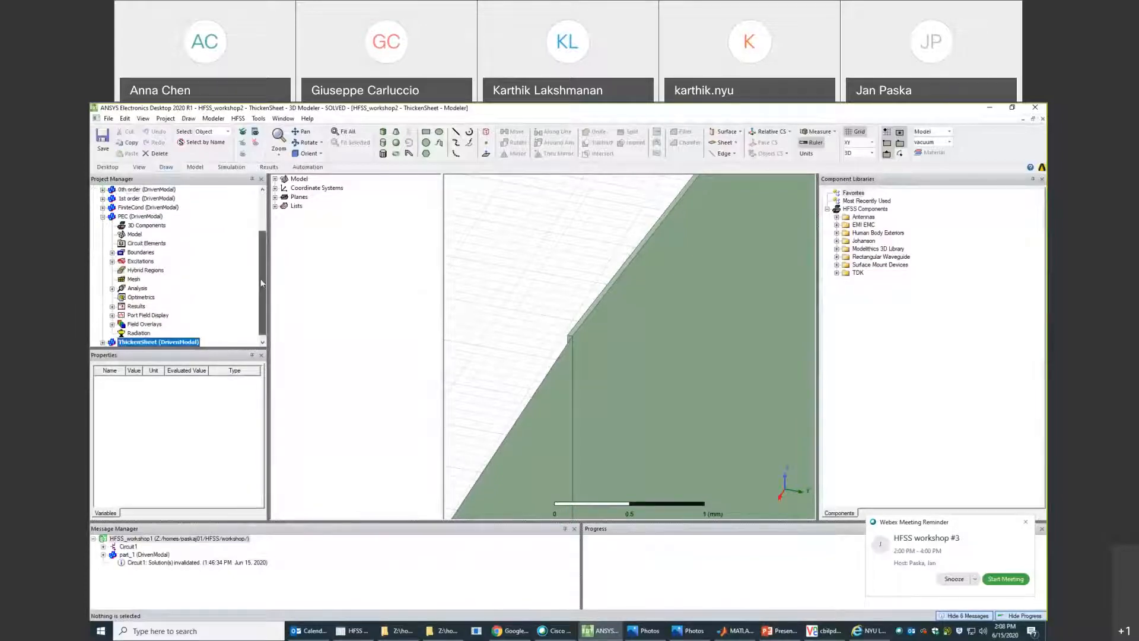
scroll(128, 294, down, 1)
right_click(136, 298)
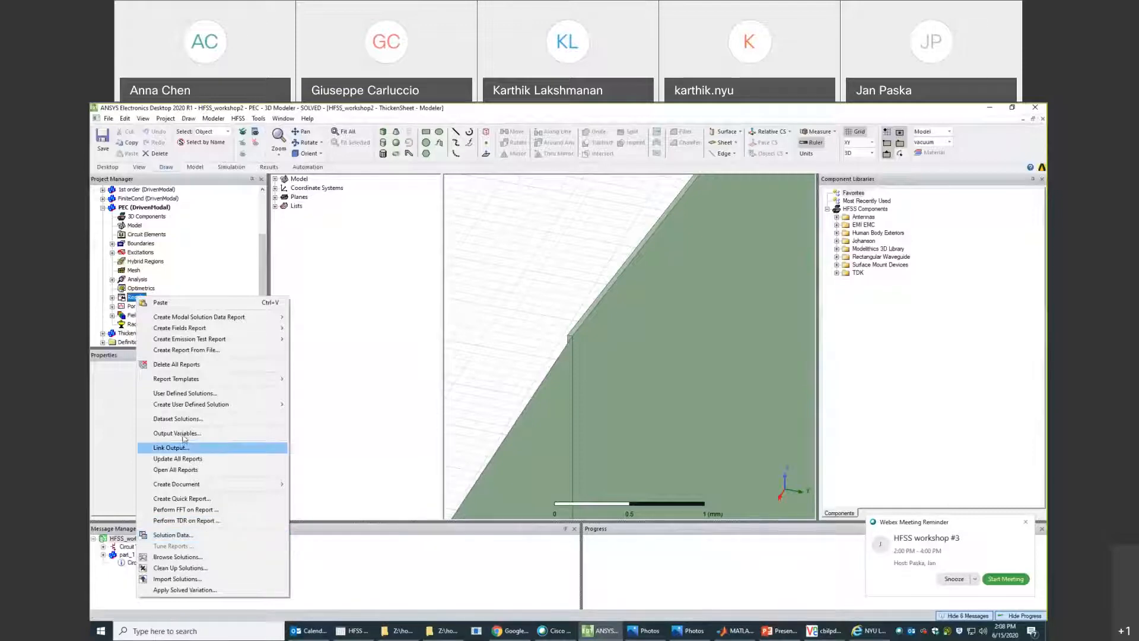
mouse_move(263, 321)
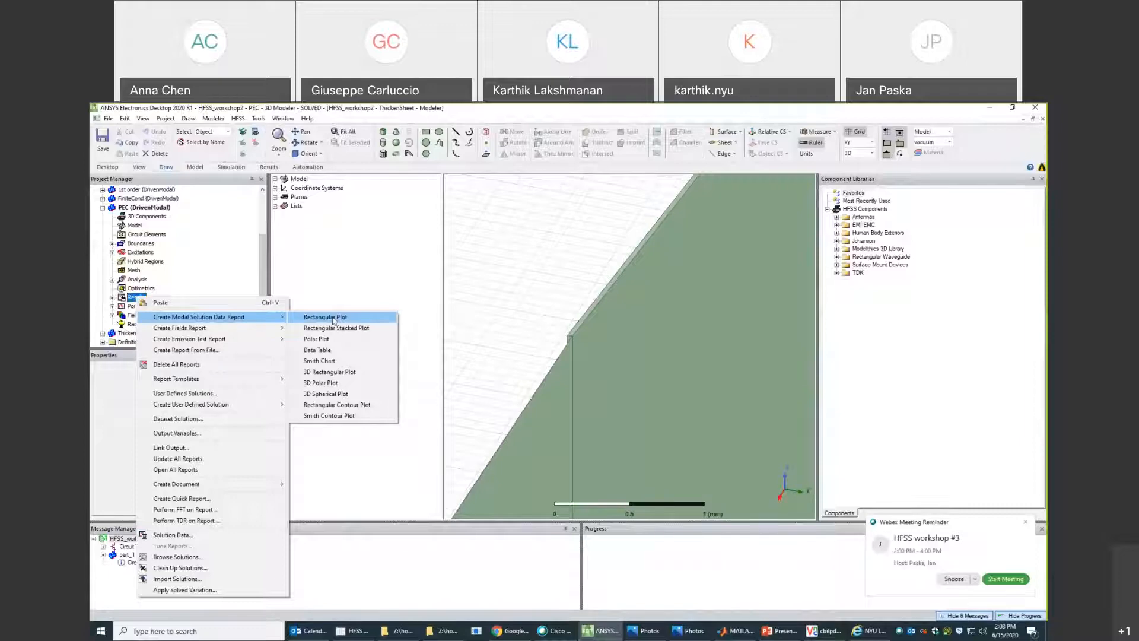
click(333, 362)
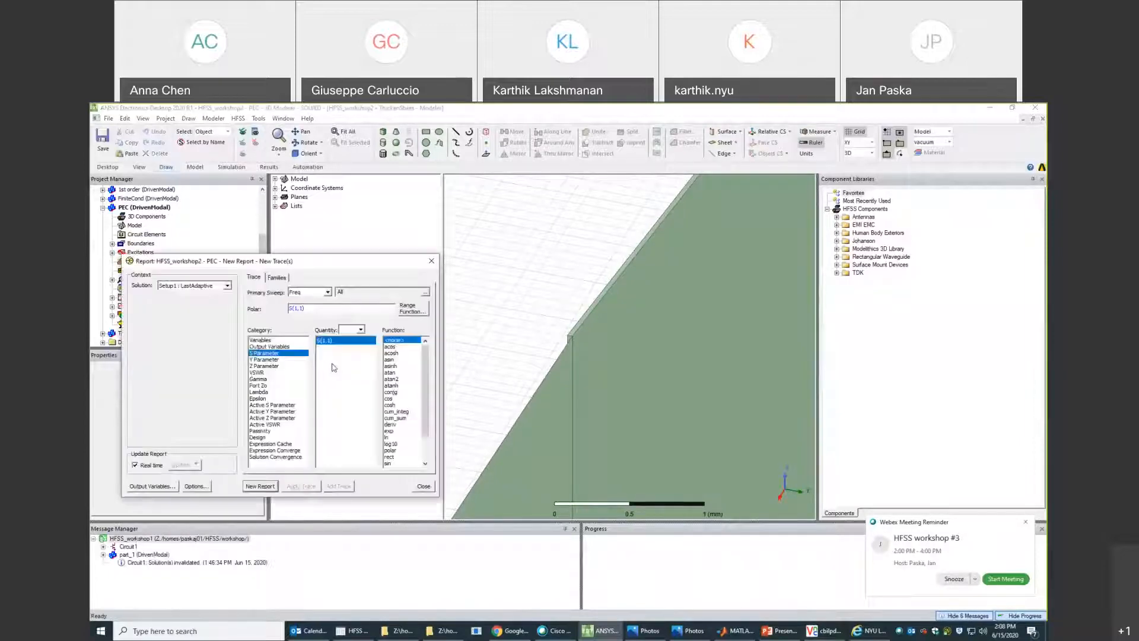
click(260, 485)
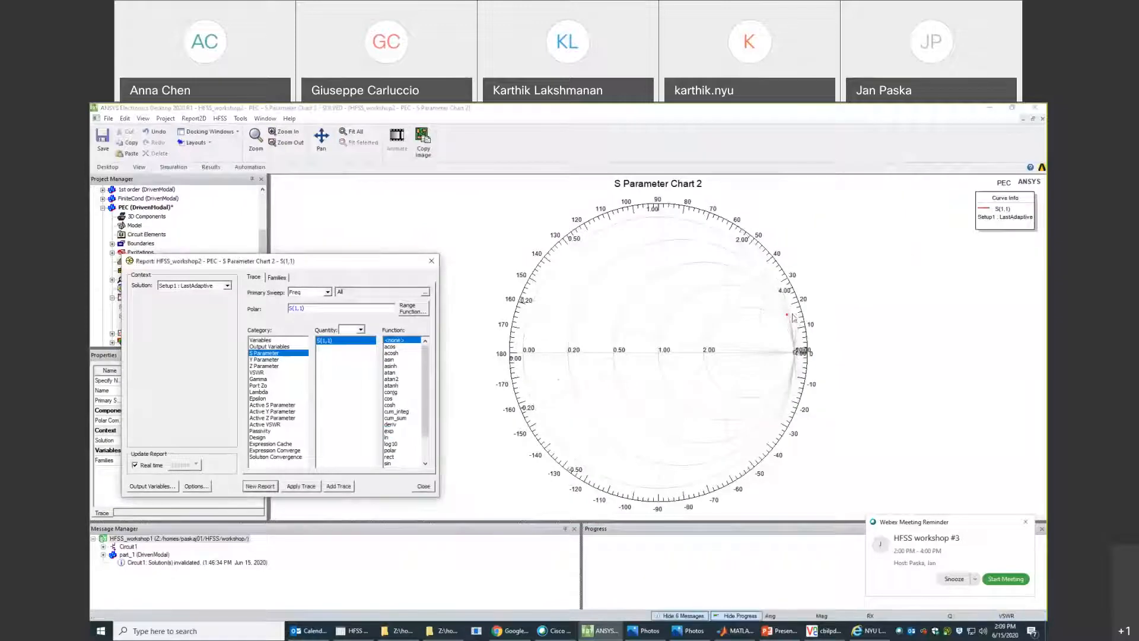
click(789, 319)
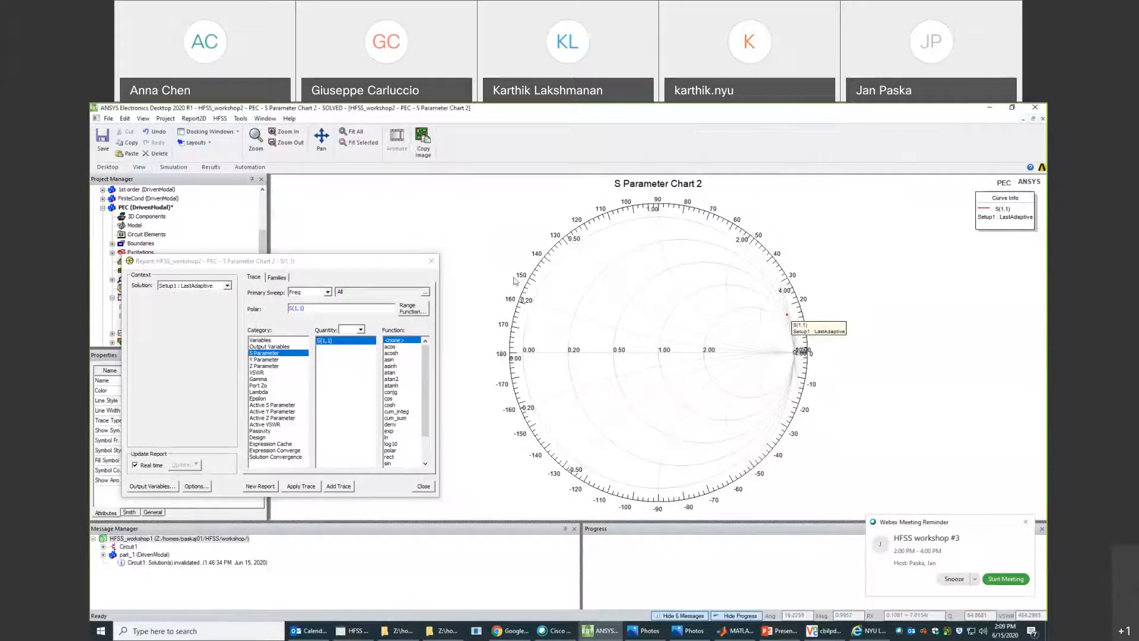
Create a new Smith chart report of Z(1,1) for the PEC design and close the report settings.
click(271, 366)
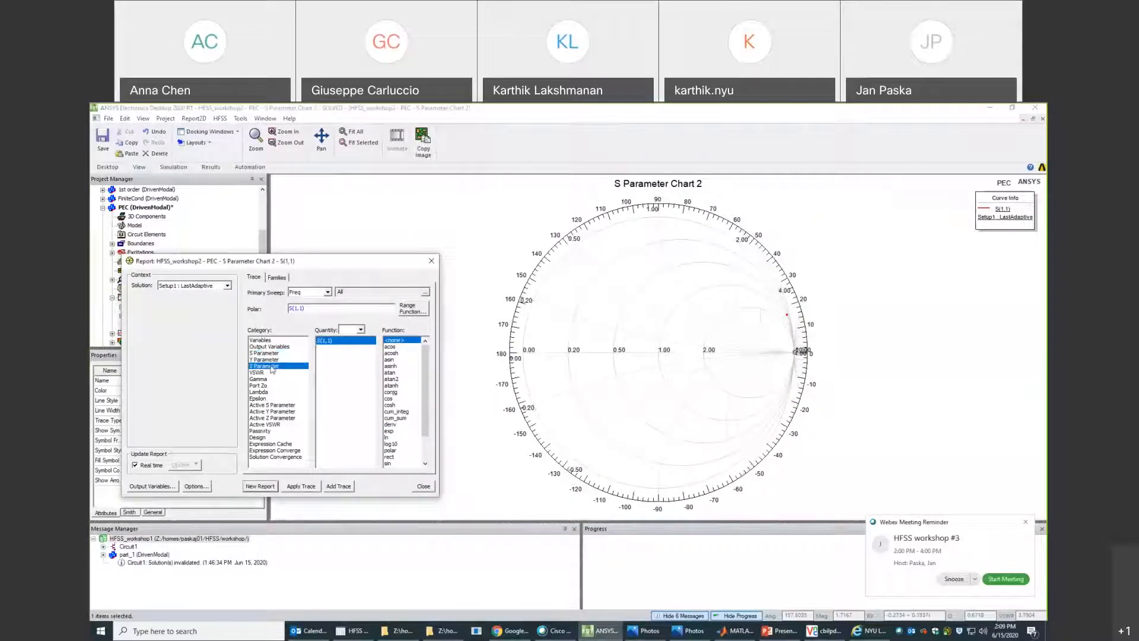
click(260, 486)
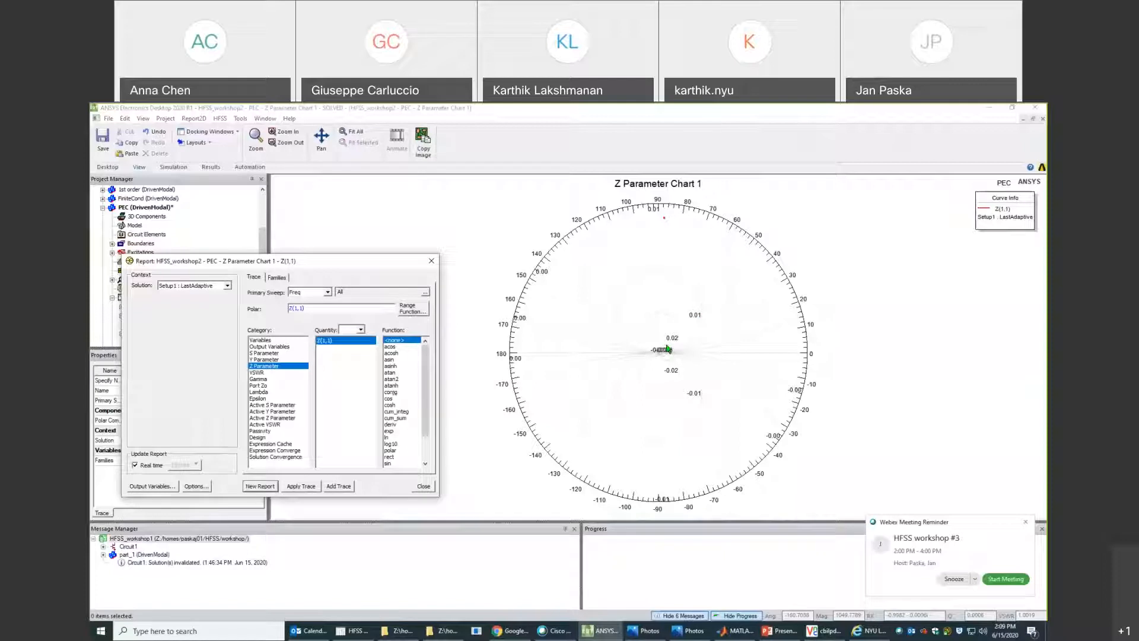
click(432, 261)
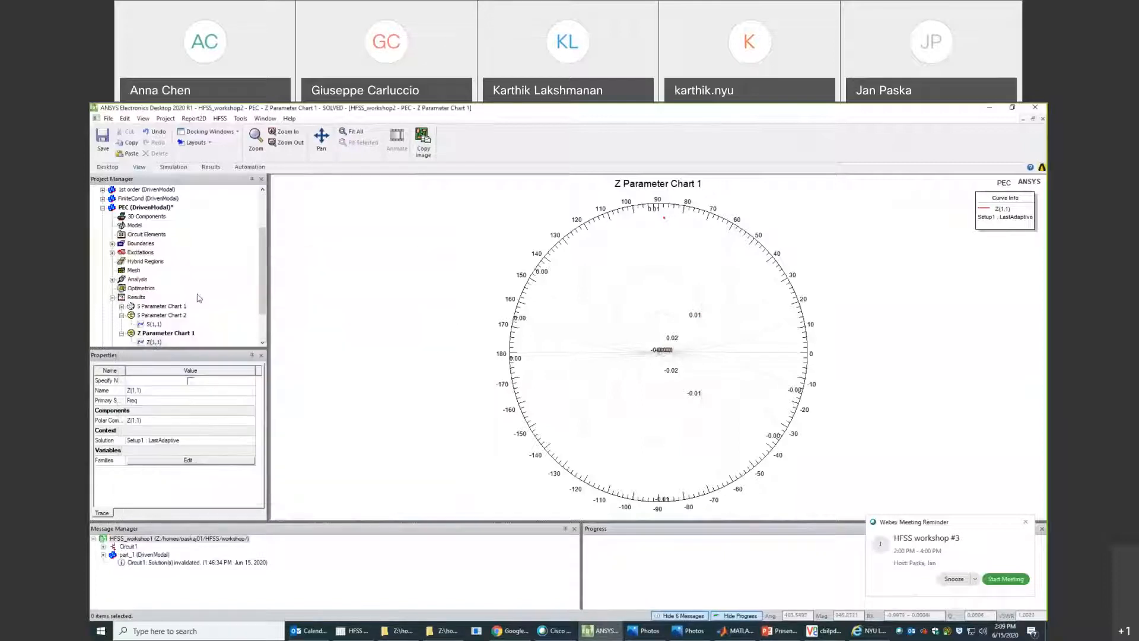
Reopen the S(1,1) trace settings of S Parameter Chart 2 and select its data point on the chart.
double_click(153, 325)
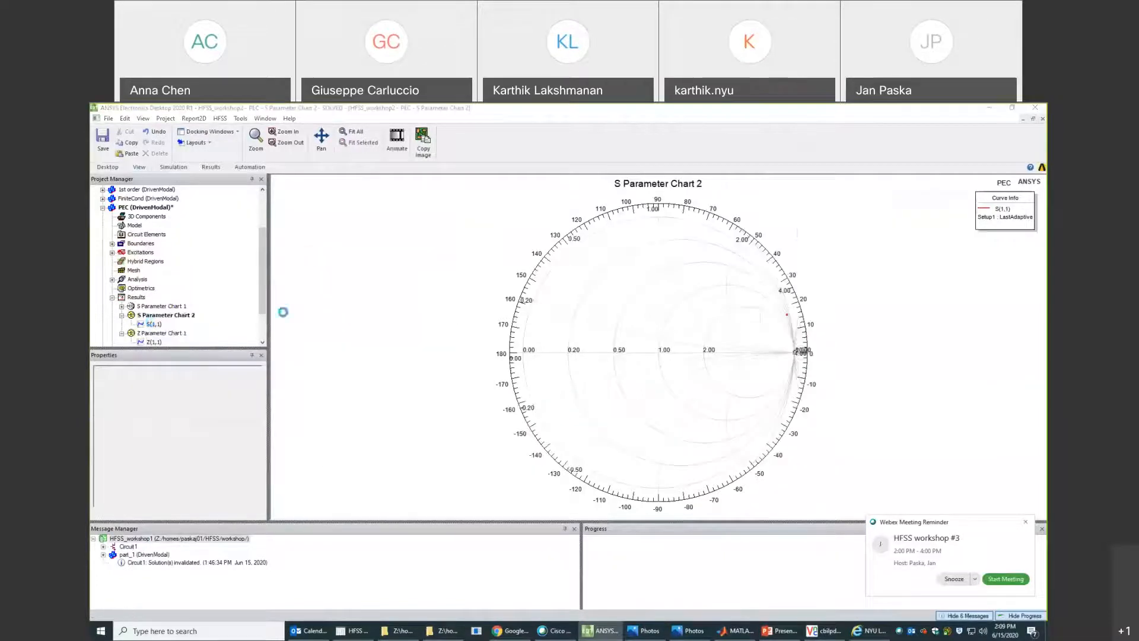
click(788, 317)
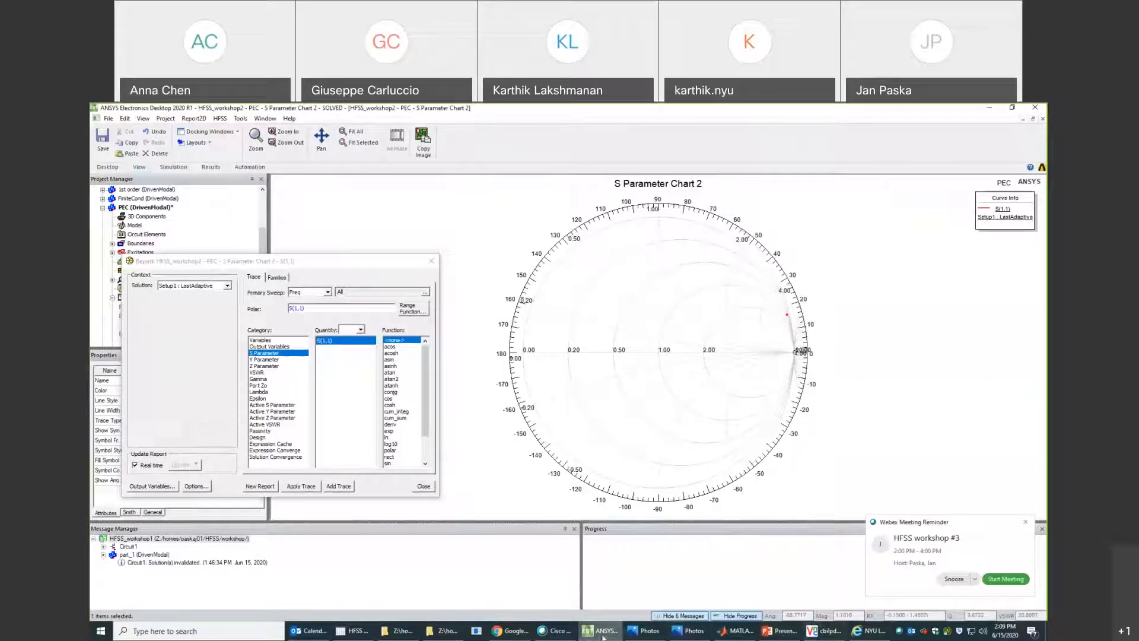
click(557, 632)
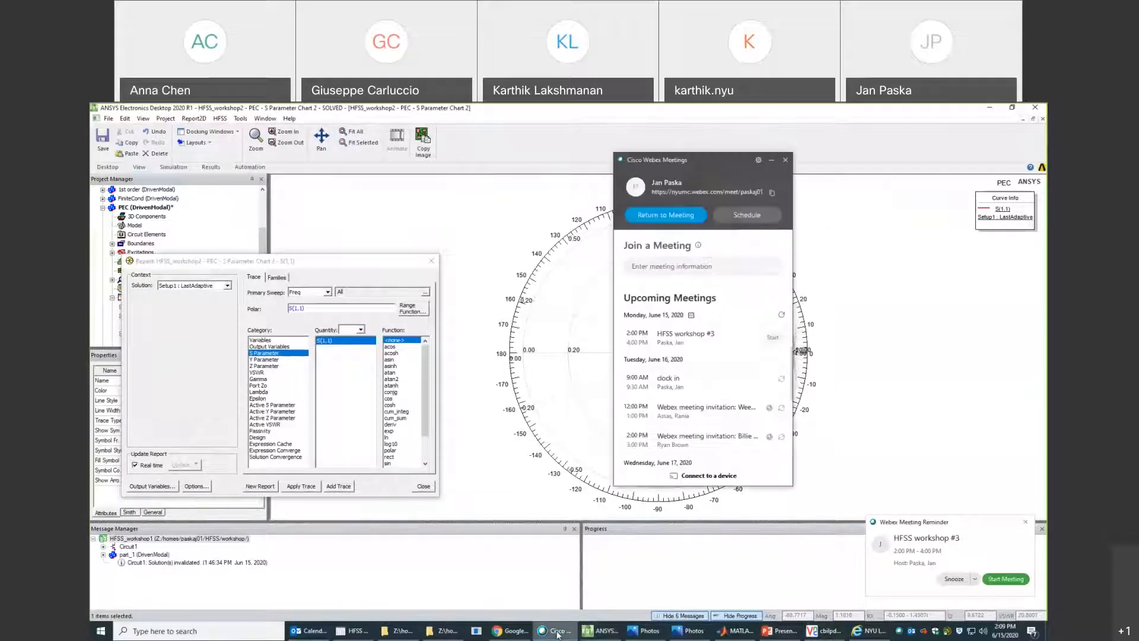
click(557, 633)
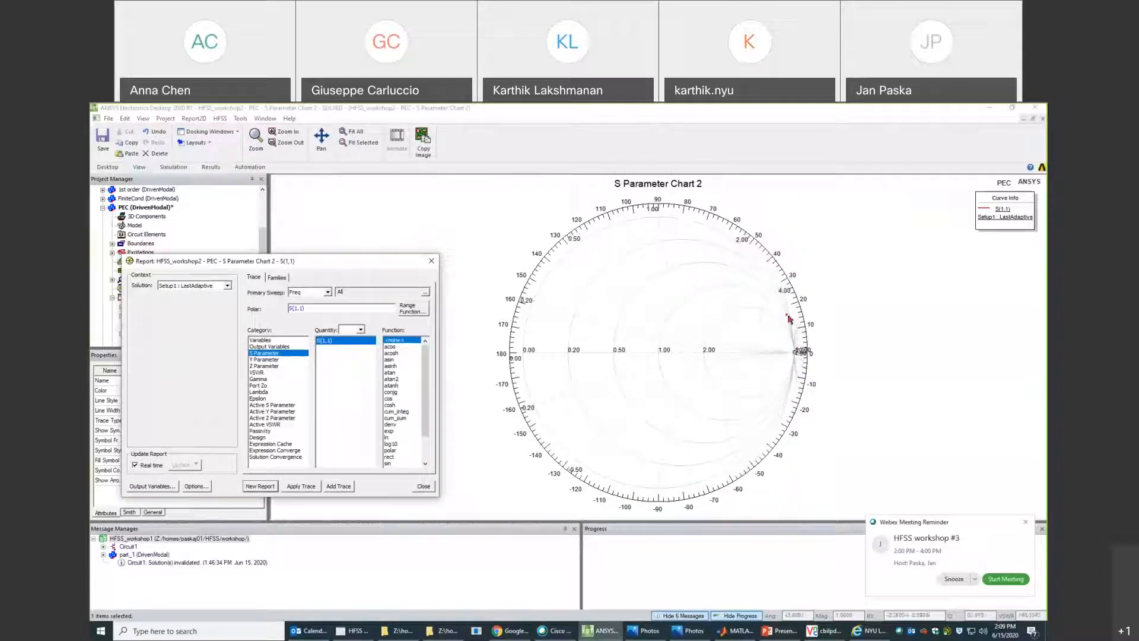
Examine the S(1,1) data point on S Parameter Chart 2 up close and close the trace settings.
scroll(788, 319, up, 5)
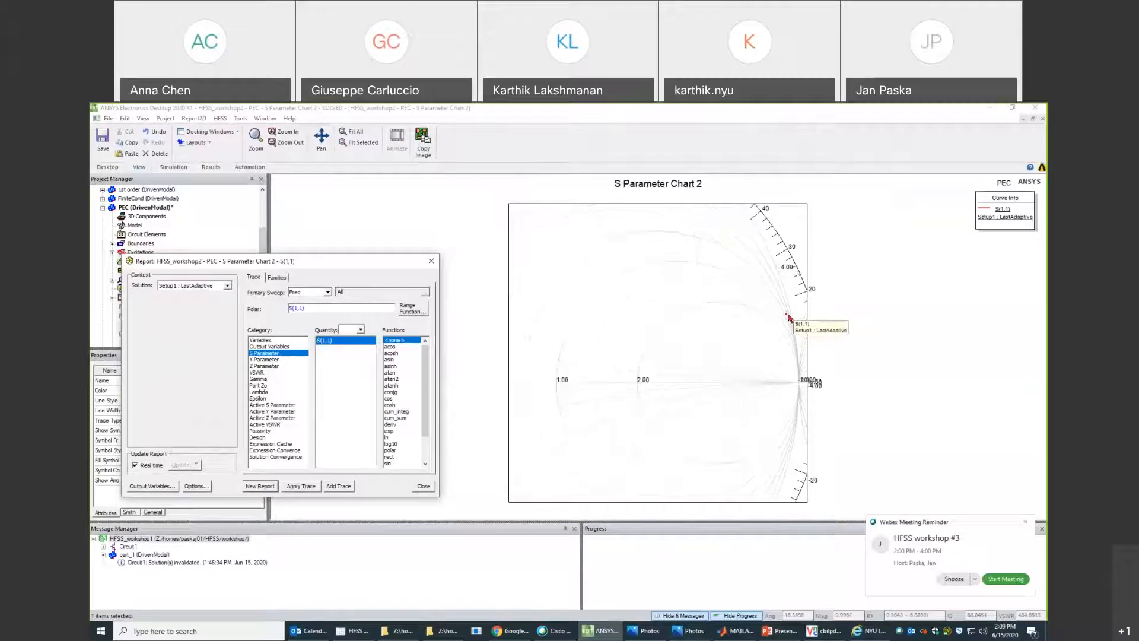
scroll(788, 319, up, 3)
click(785, 315)
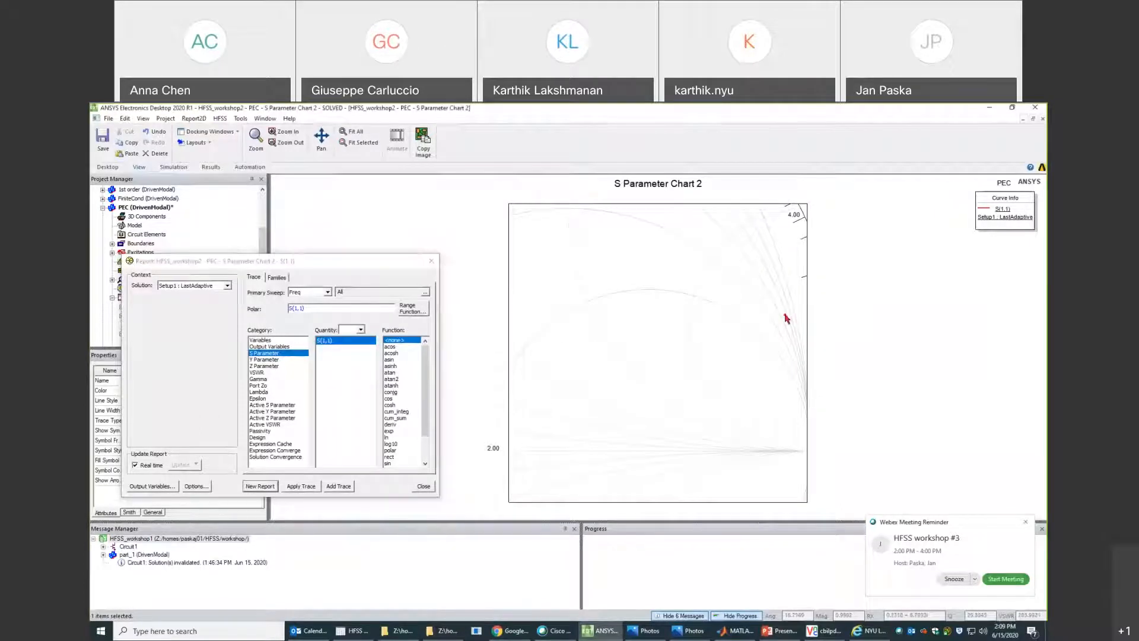
click(432, 262)
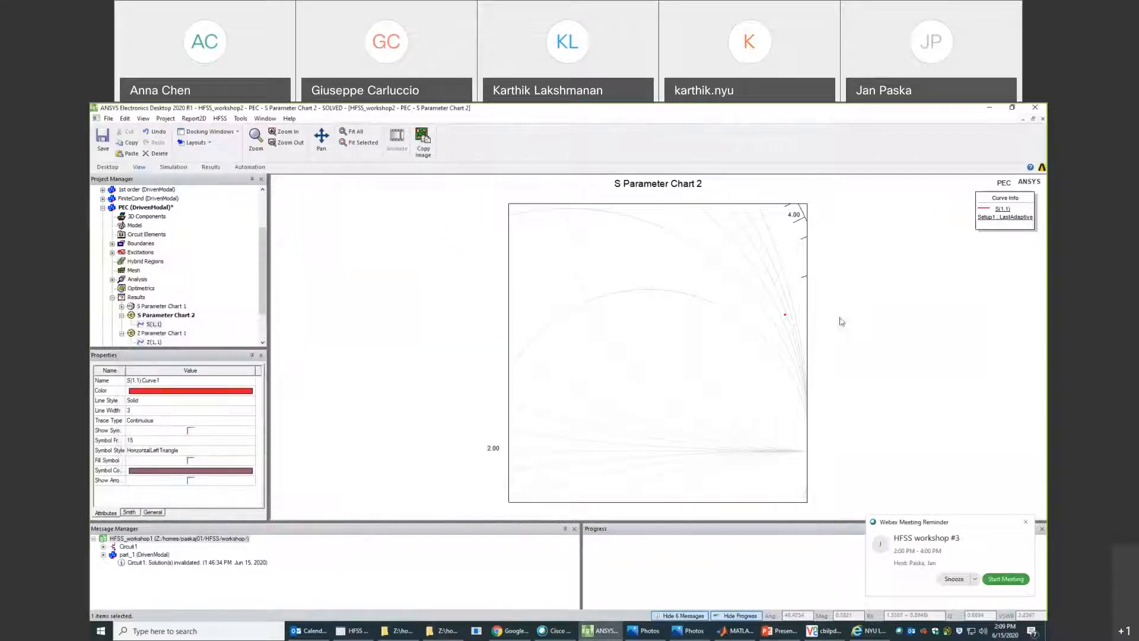
Add a marker on the S(1,1) data point of the PEC design's S Parameter Chart 2.
right_click(840, 319)
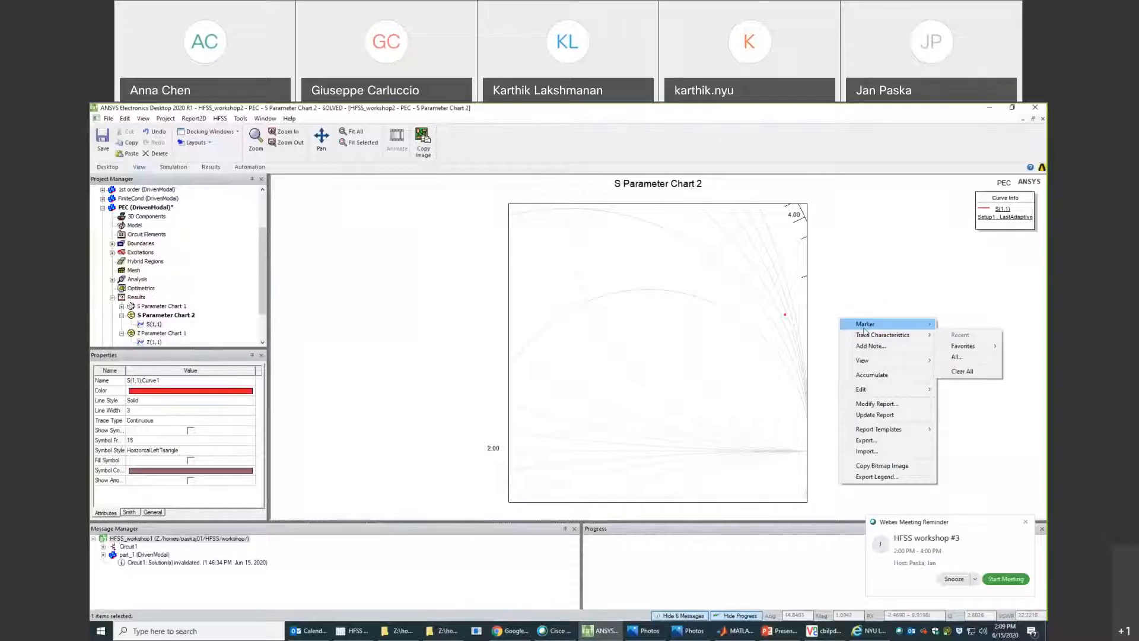
mouse_move(867, 324)
click(765, 330)
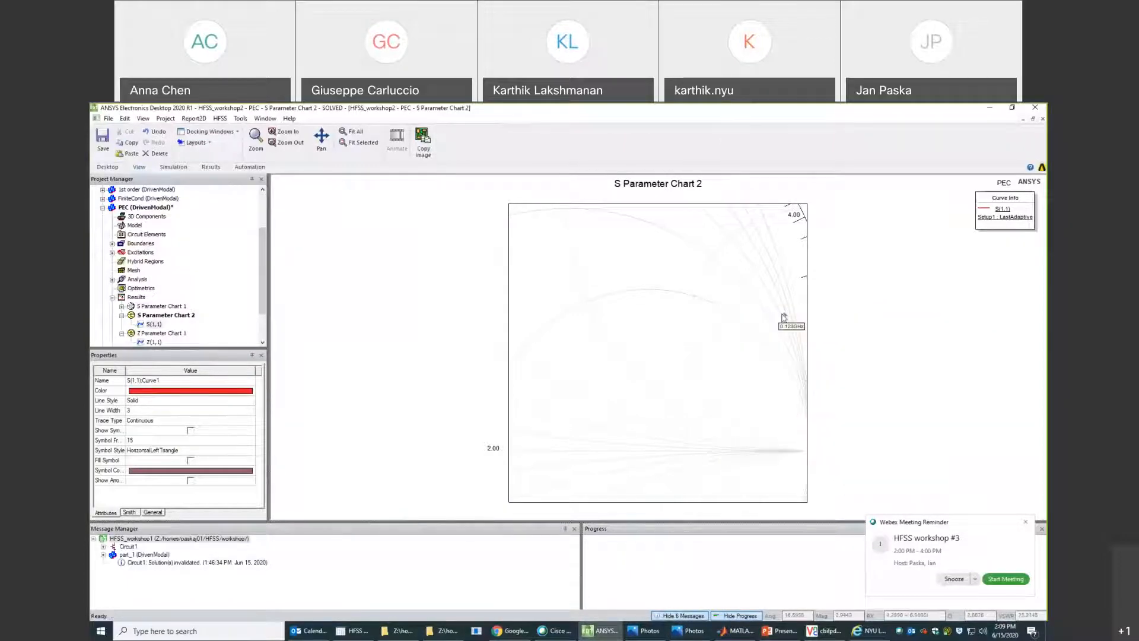
click(786, 321)
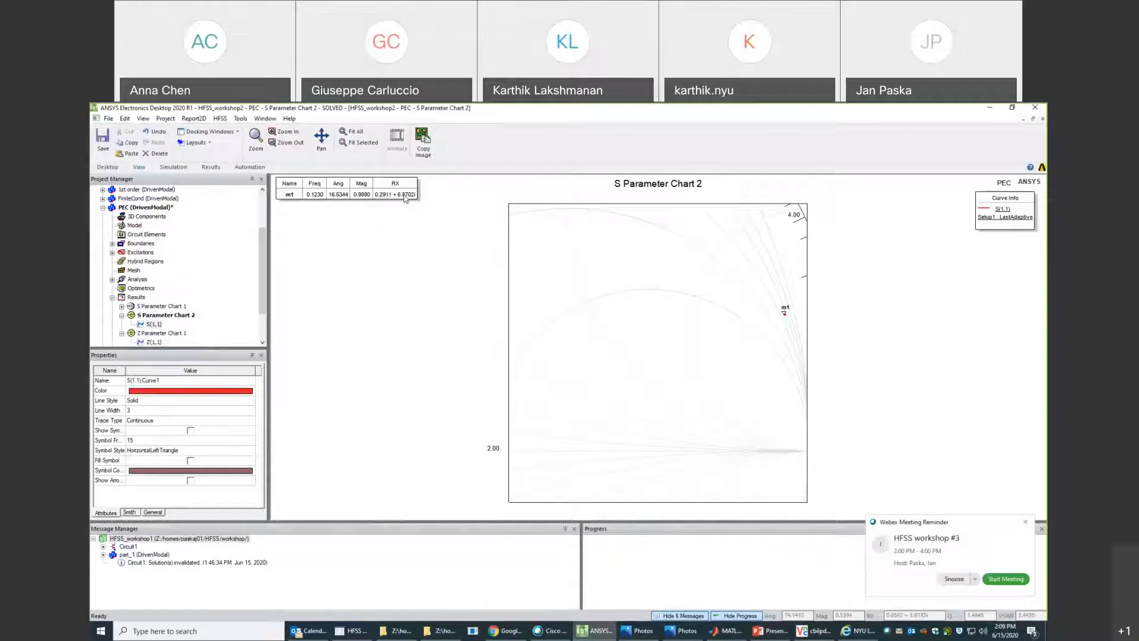
Open Notepad and record the PEC marker result as "PEC: S=0.2911+6.8702*i".
click(148, 633)
text(n)
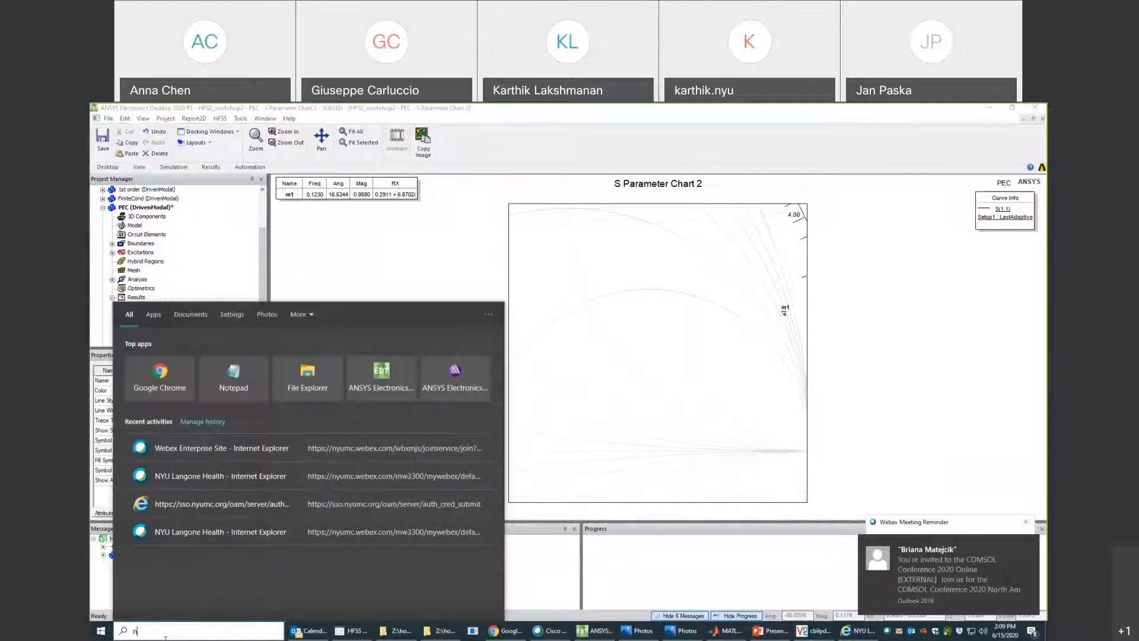
text(otepad)
key(Return)
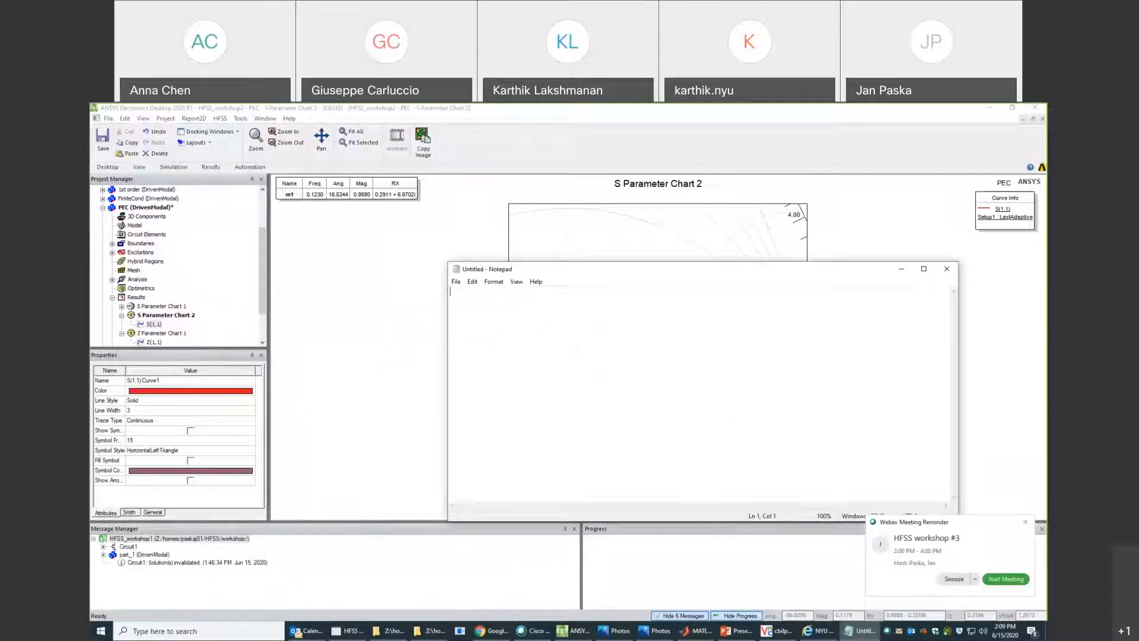
text(PEC: S=0.2911+)
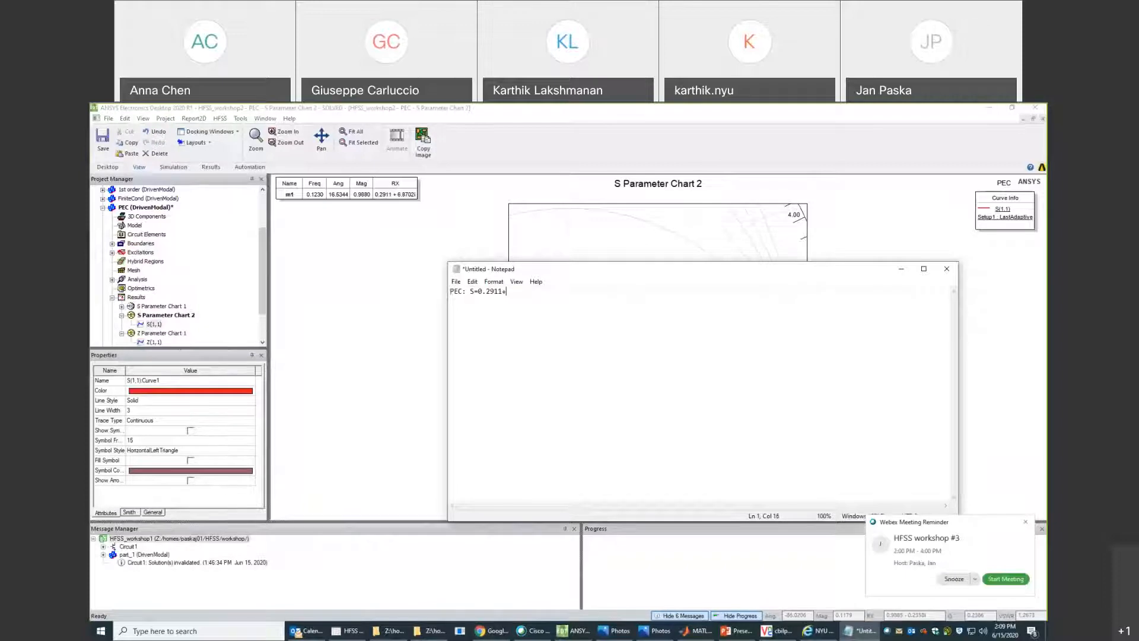
text(6.8702*i)
Switch back to HFSS and create a Smith chart report of S(1,1) for the FiniteCond design from Setup1 : LastAdaptive.
click(103, 209)
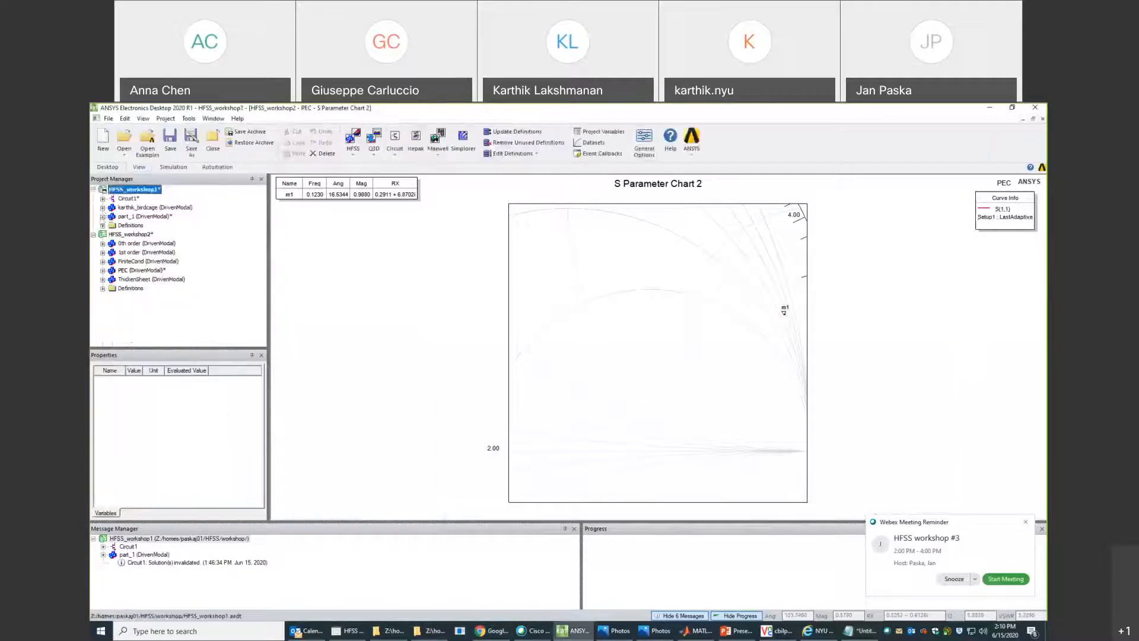
double_click(127, 262)
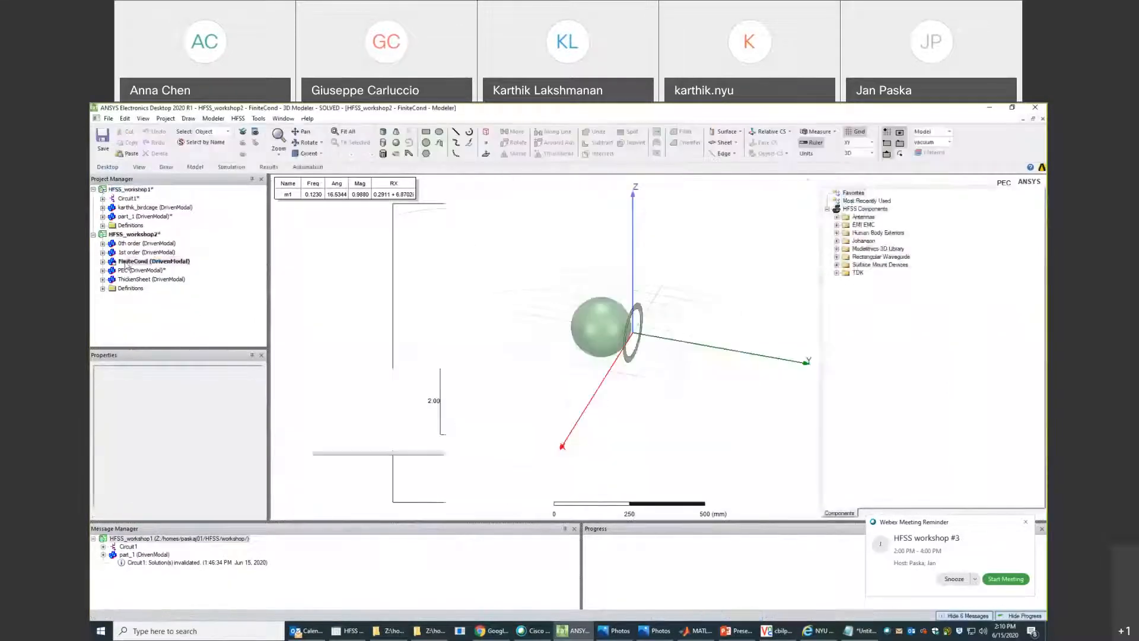
click(102, 261)
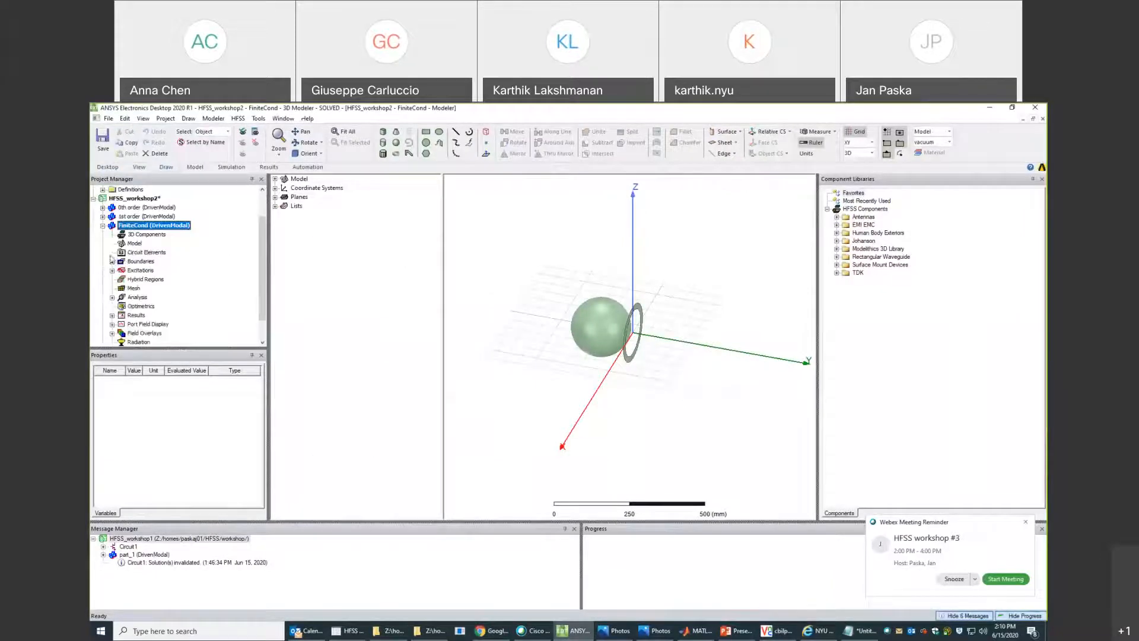
scroll(145, 317, down, 1)
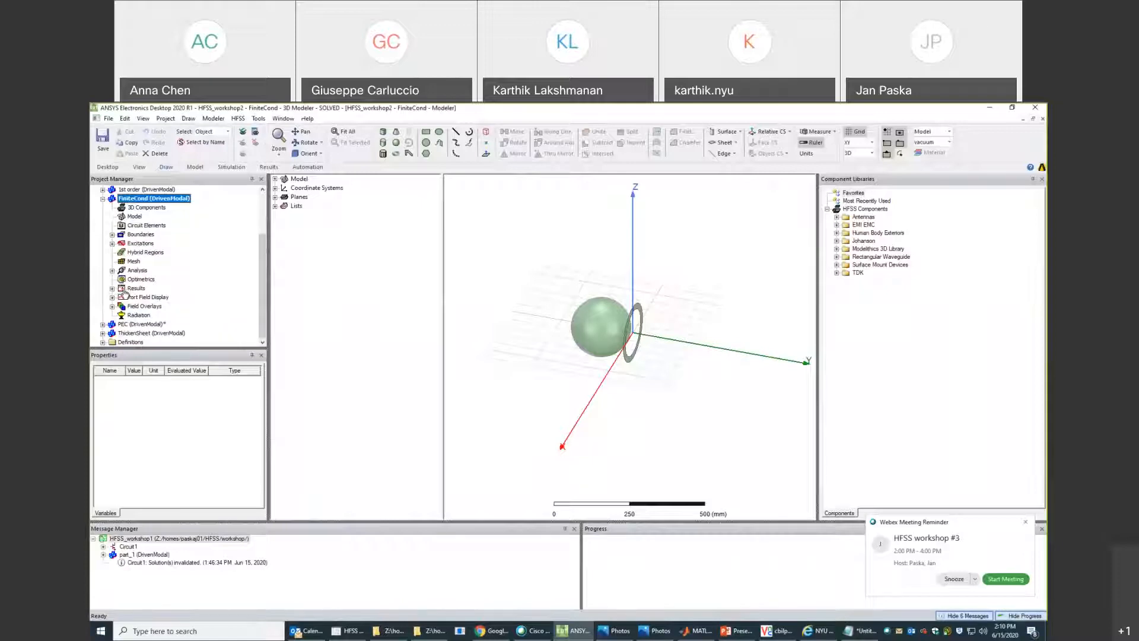
right_click(134, 289)
mouse_move(159, 311)
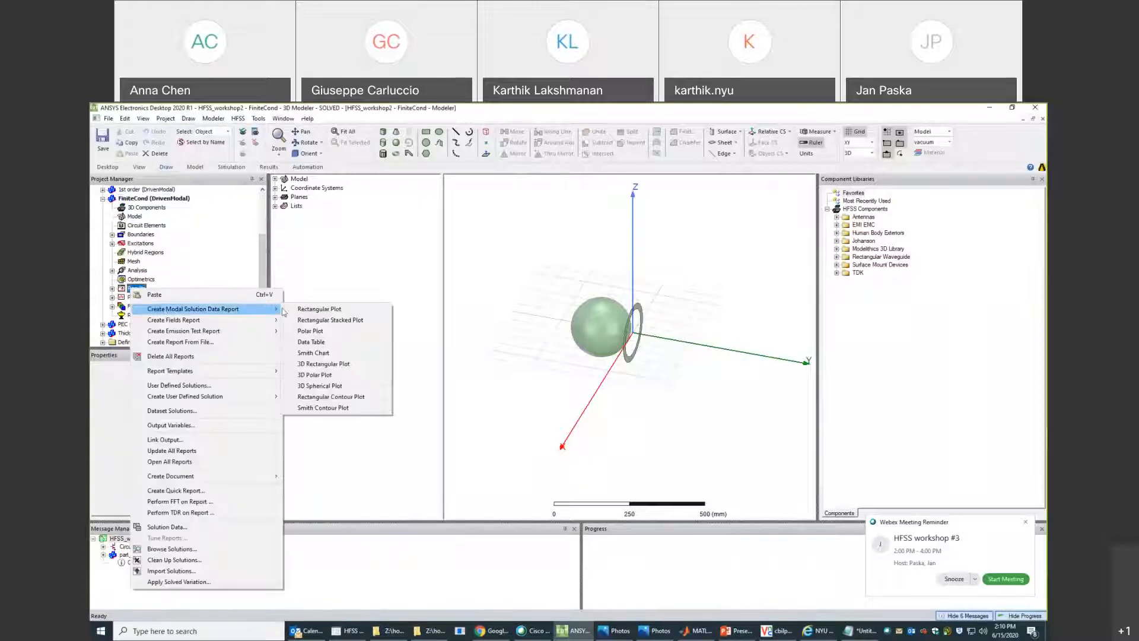
click(305, 353)
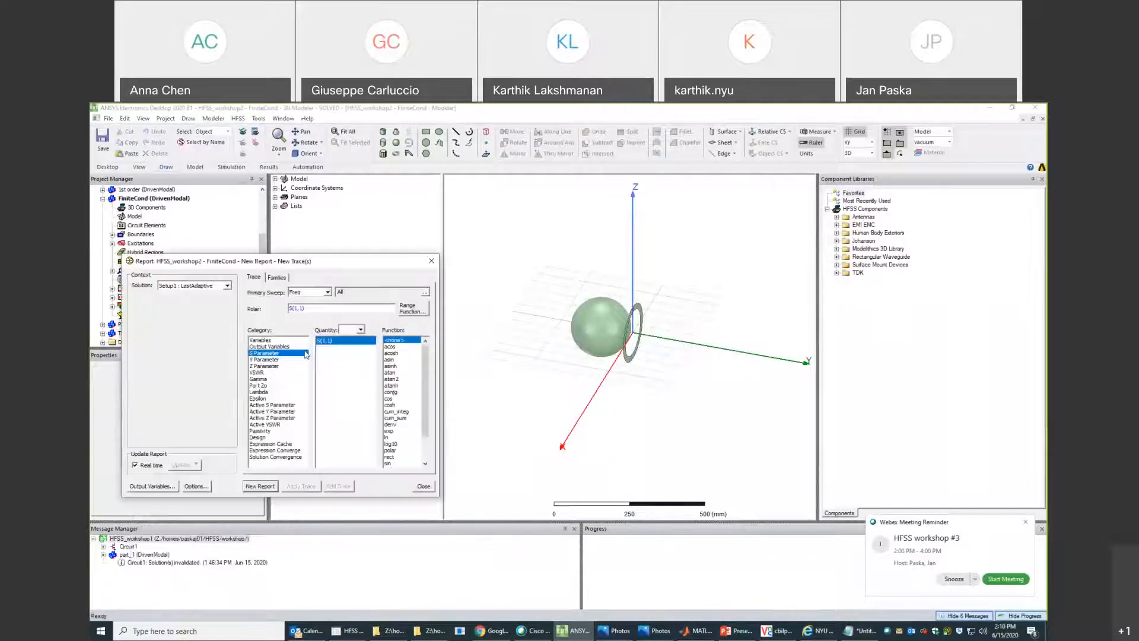
click(260, 485)
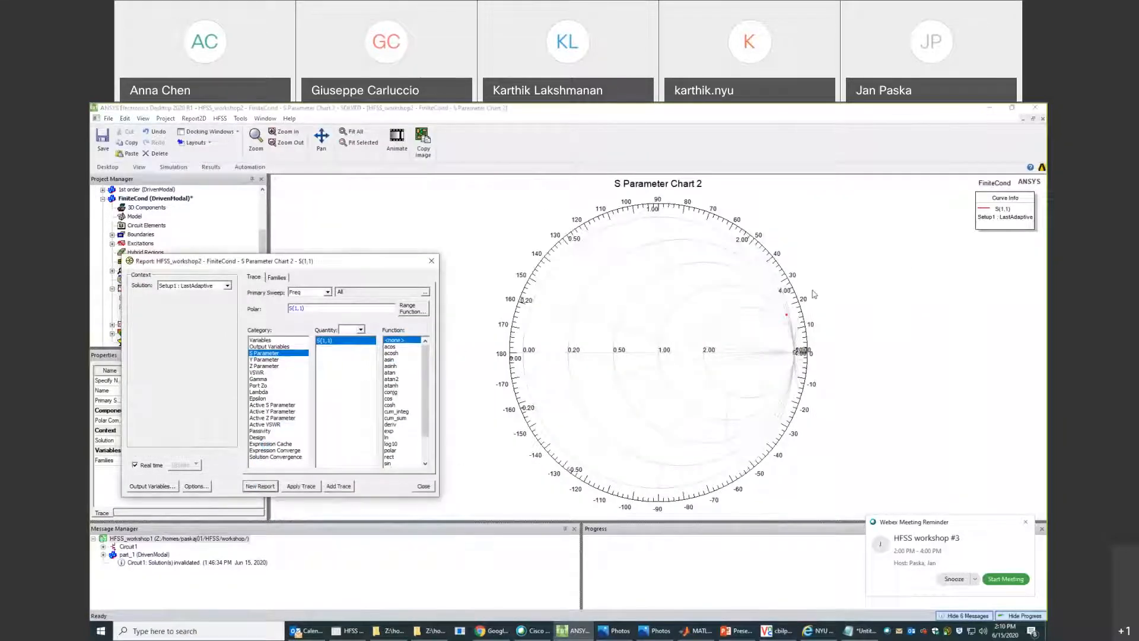
Close the report settings and add a marker on the S(1,1) data point of the FiniteCond Smith chart.
scroll(788, 318, up, 2)
scroll(788, 319, up, 2)
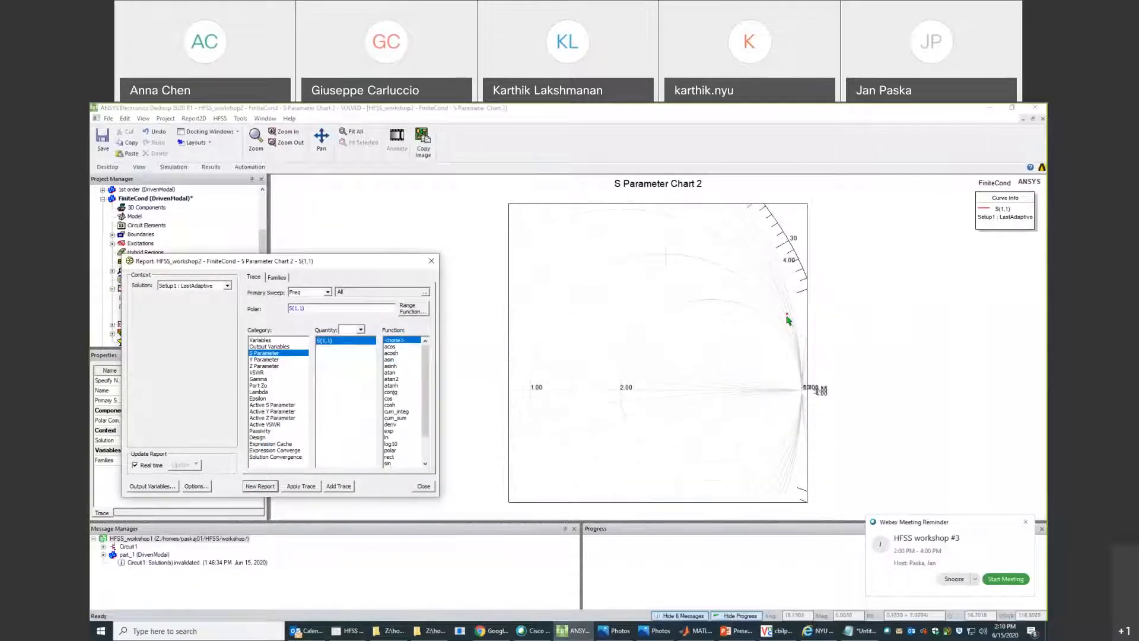
click(788, 318)
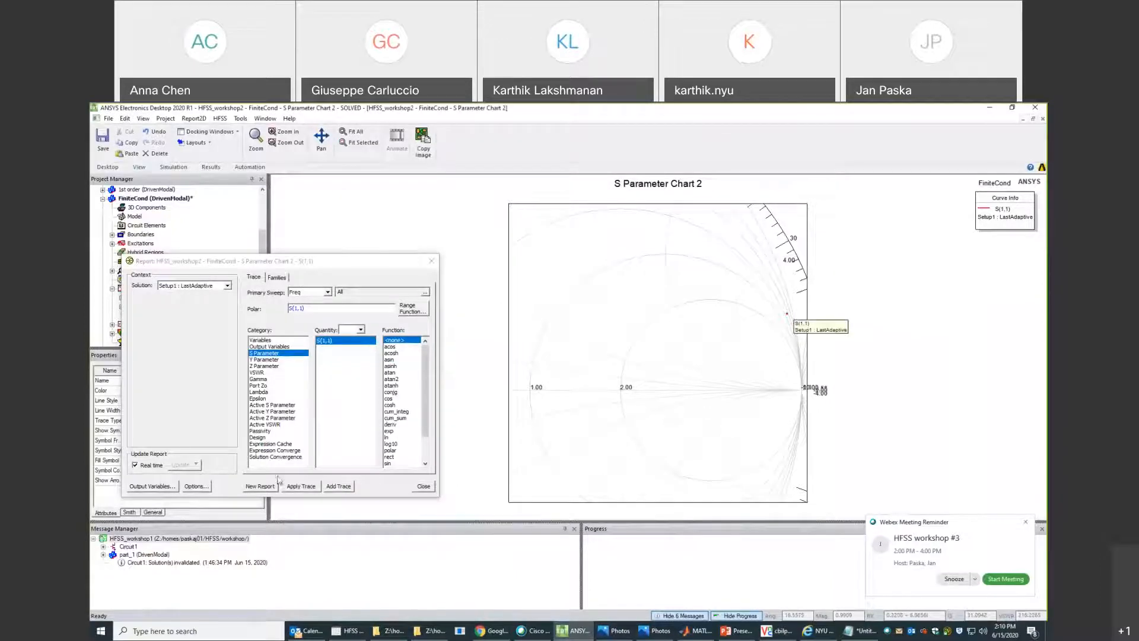
click(423, 487)
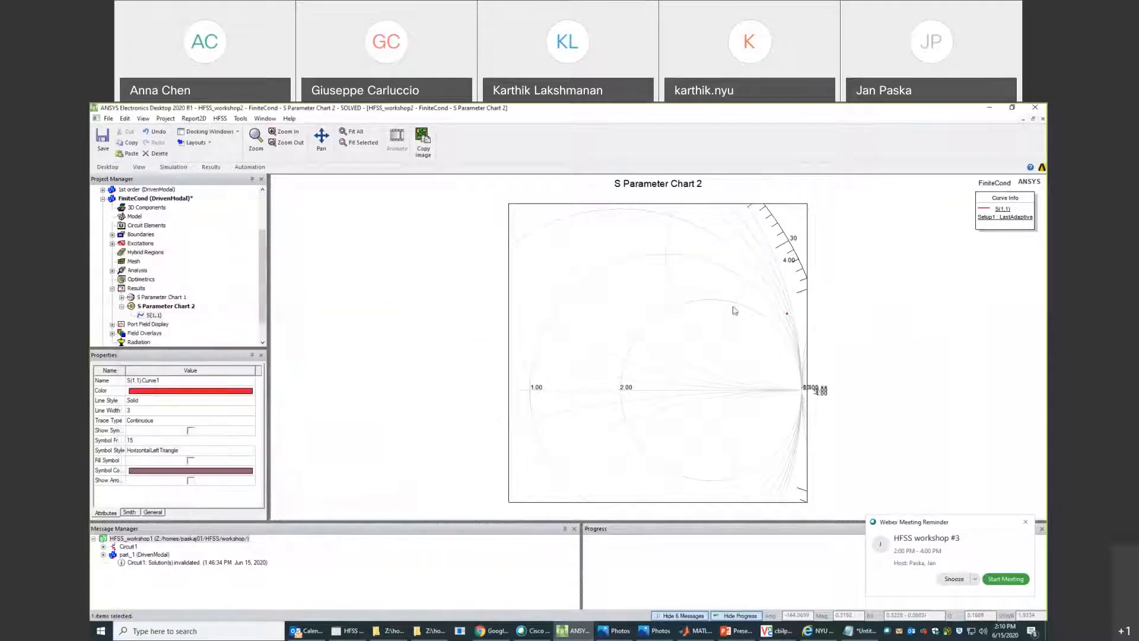
right_click(751, 292)
mouse_move(773, 301)
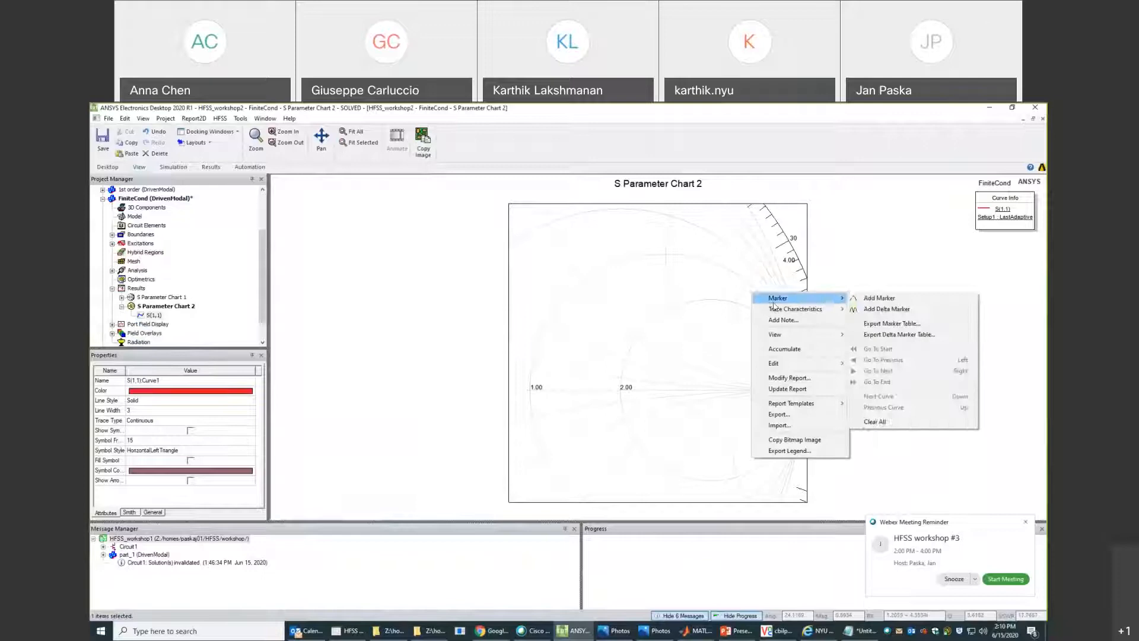
click(877, 298)
click(790, 318)
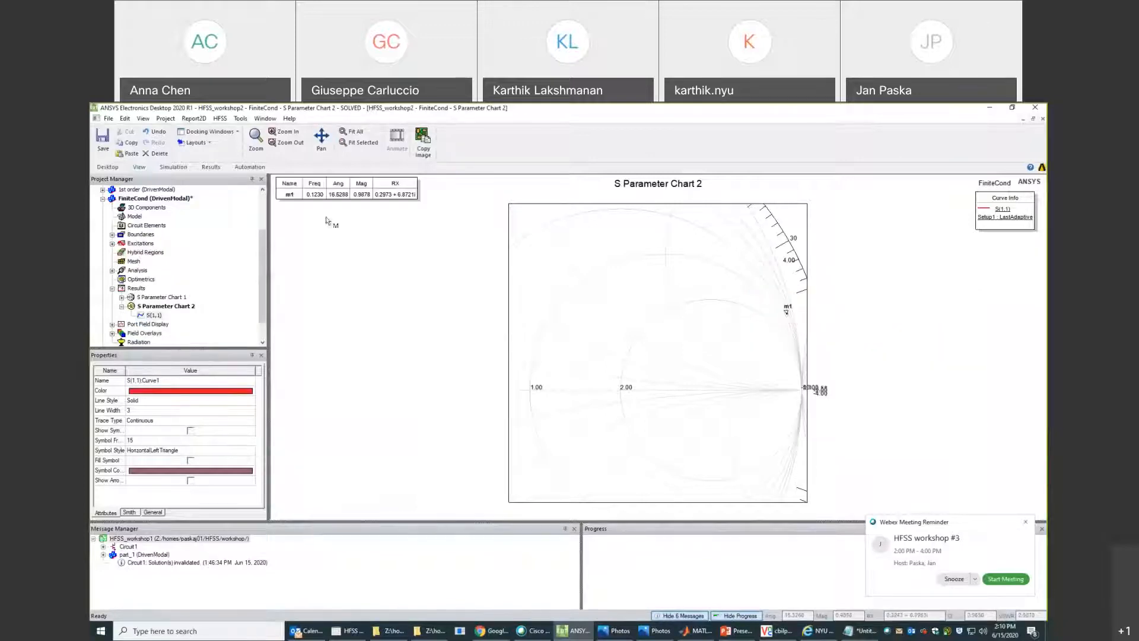
Switch to Notepad, add a "Finite Cond:" line below the PEC entry and align both S values in one column.
click(851, 632)
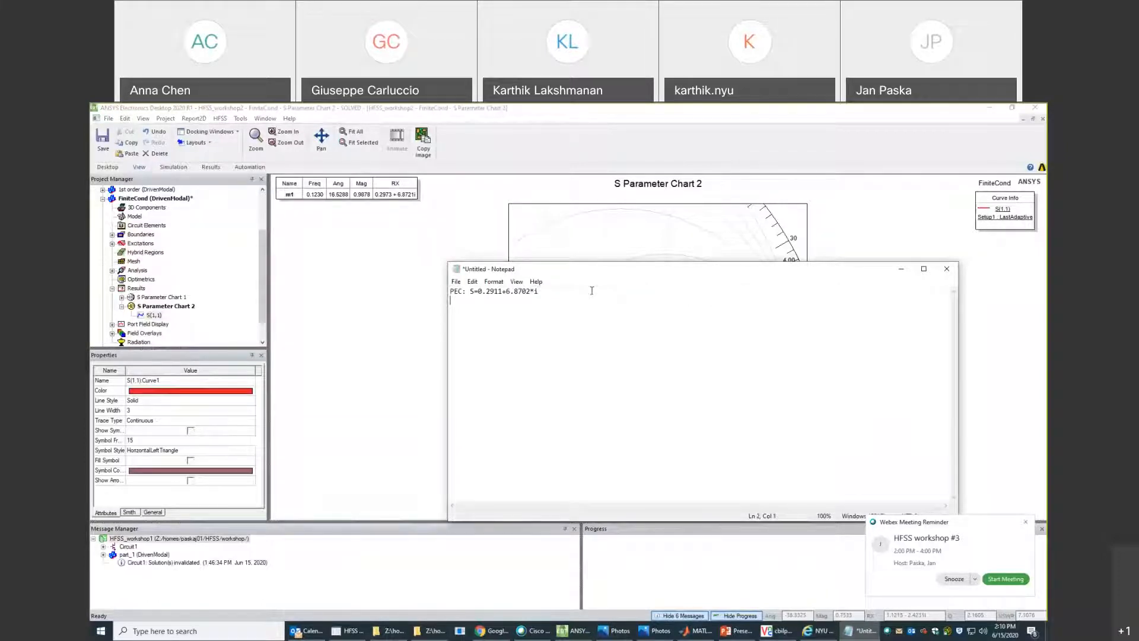
text(Finite Con)
key(Left)
key(Left)
key(Left)
key(Left)
key(Left)
key(Tab)
key(Tab)
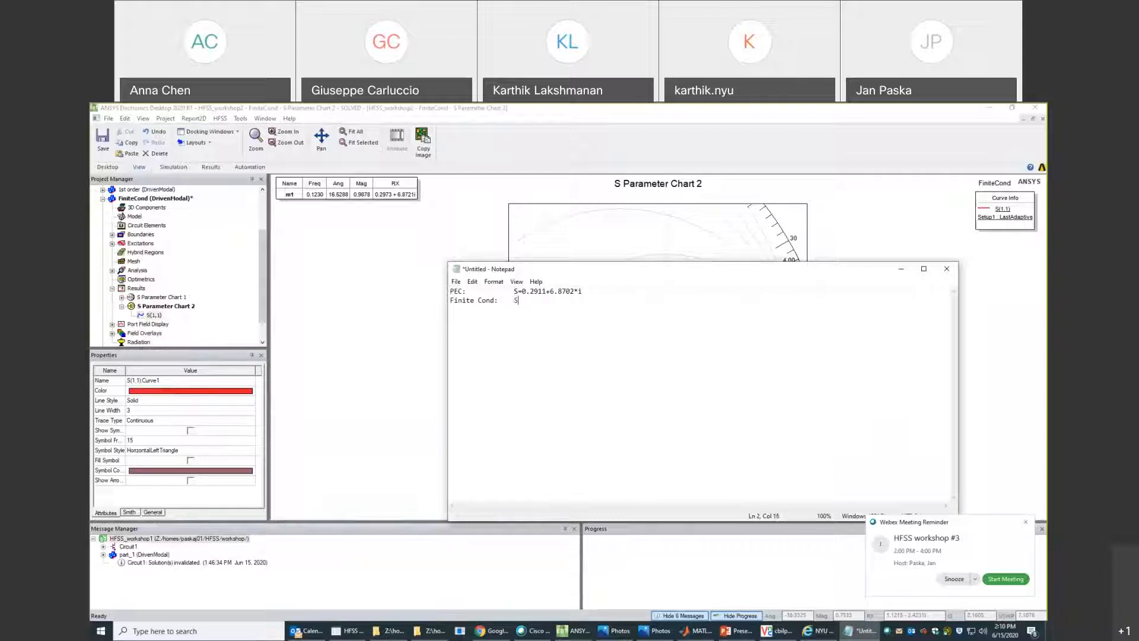
Record the Finite Cond value as "S=0.2973++6.872*i" and start a new line below it.
text(=0.2973)
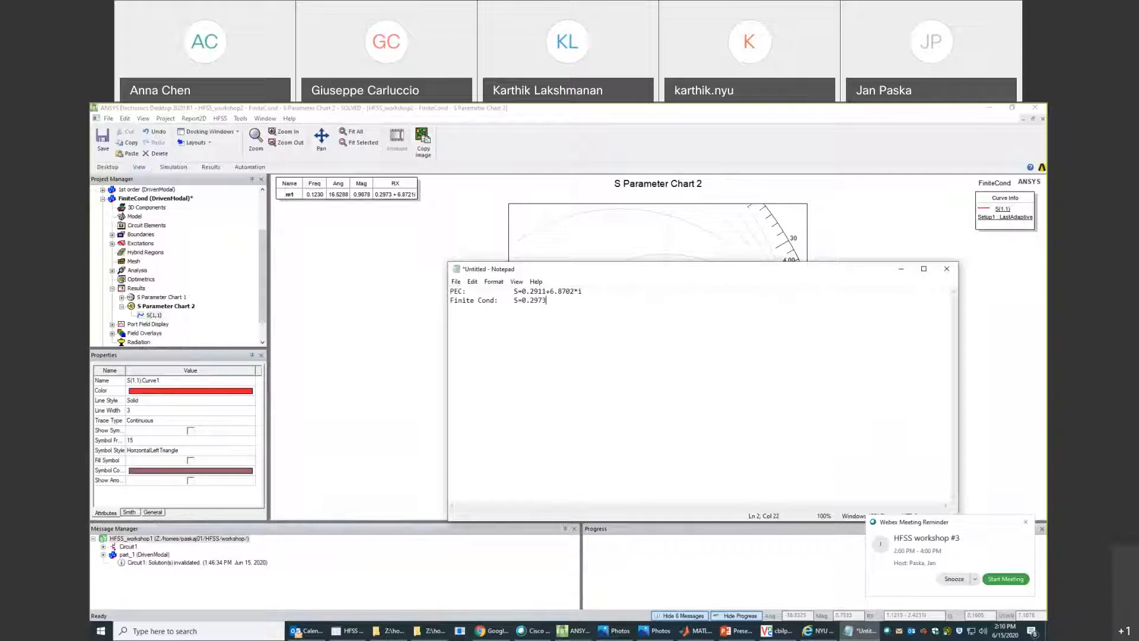
text(+)
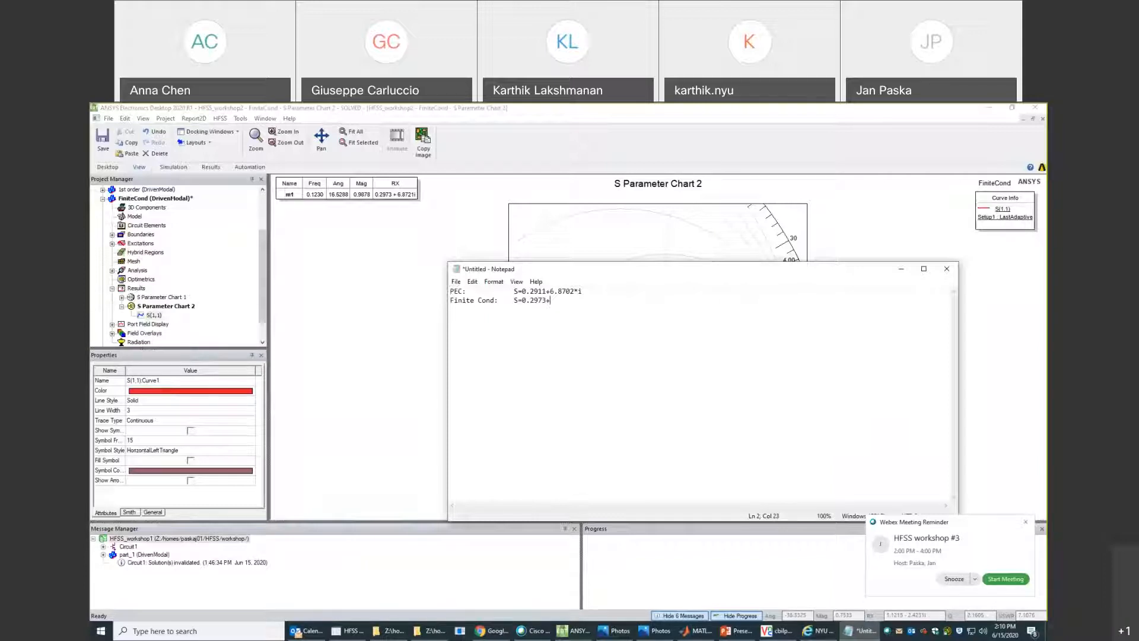
text(+6)
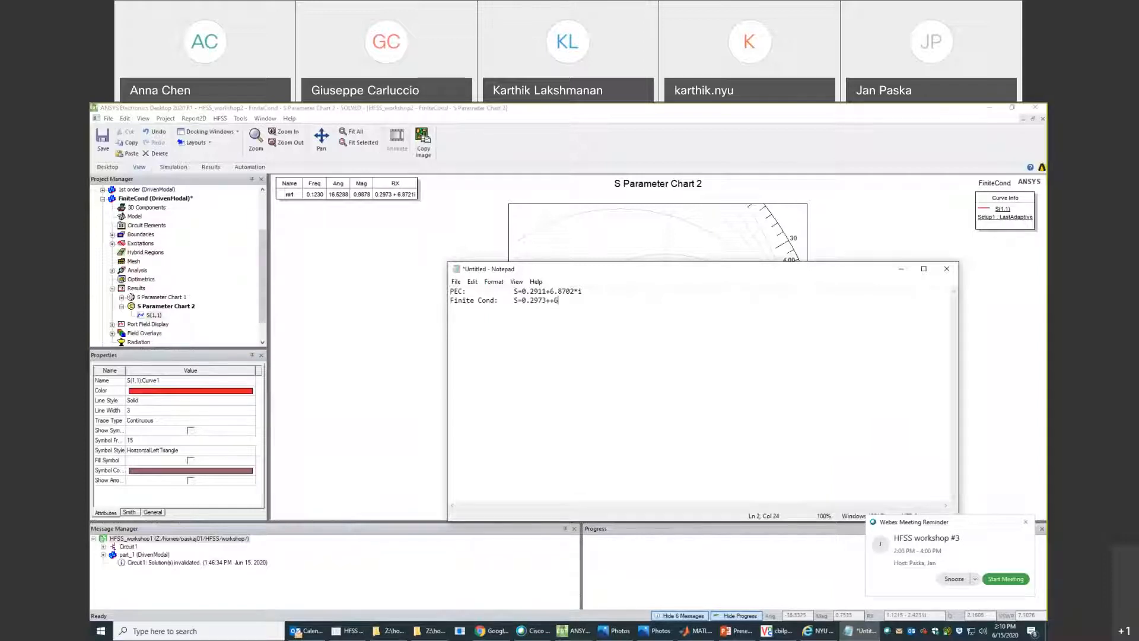
text(.8721)
key(BackSpace)
text(*i)
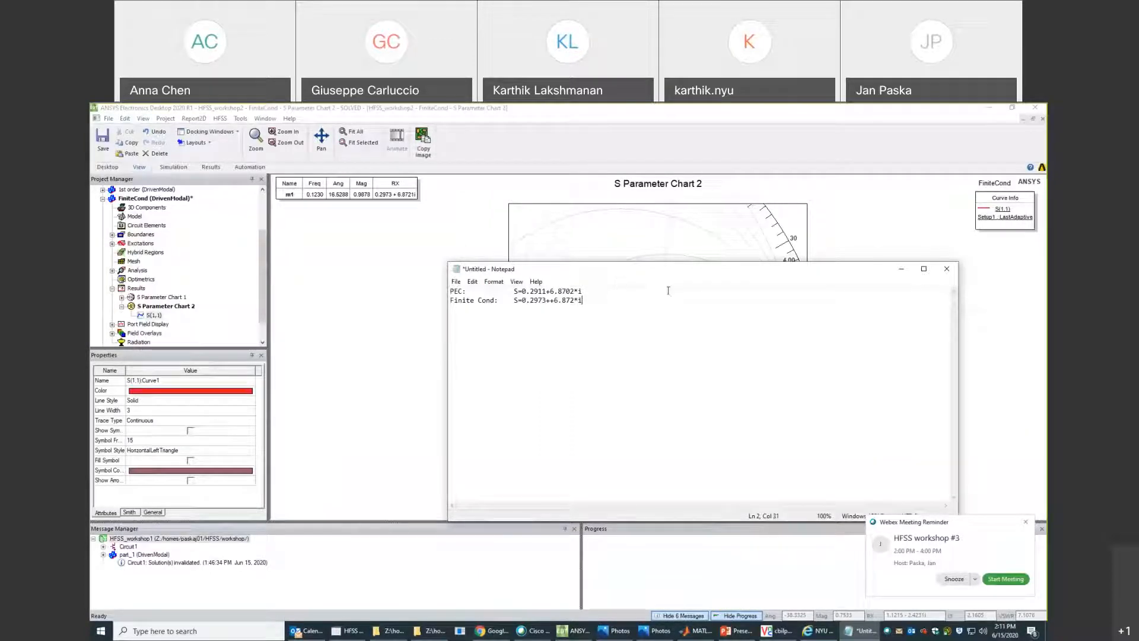
key(Return)
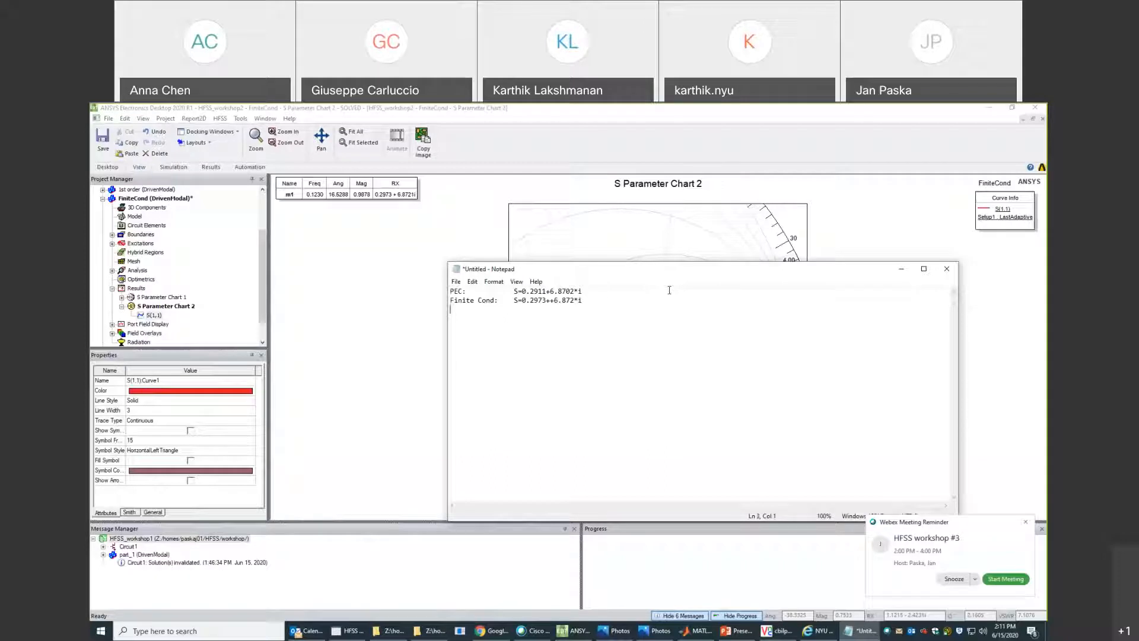
Return to HFSS, expand the ThickenSheet design and view its solution matrix data, closing the window again.
click(103, 199)
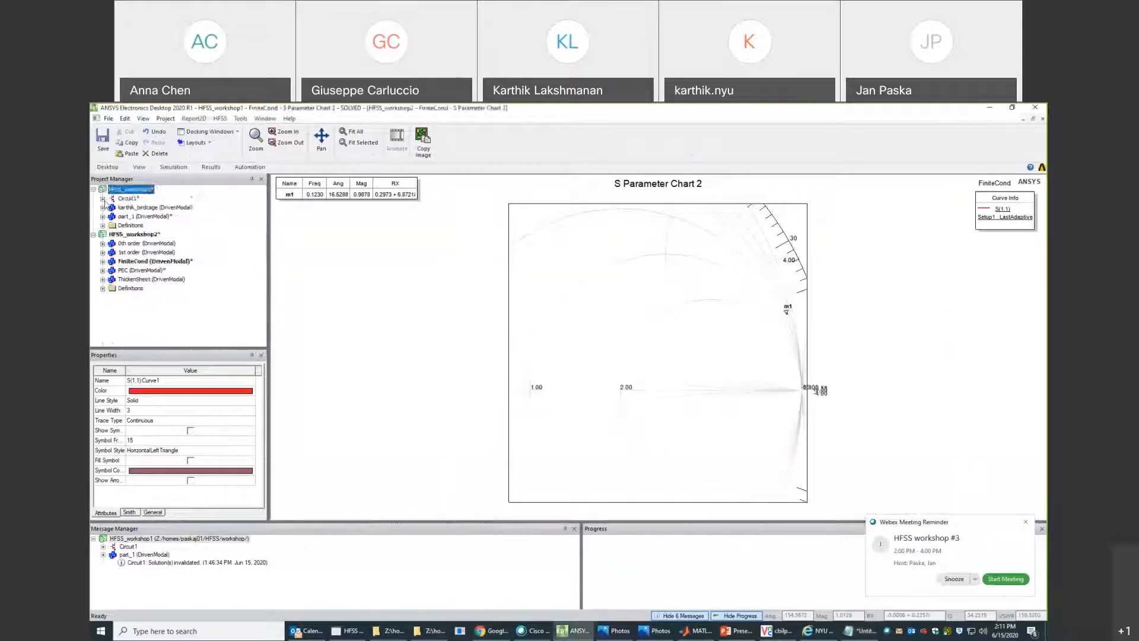
click(102, 279)
right_click(137, 315)
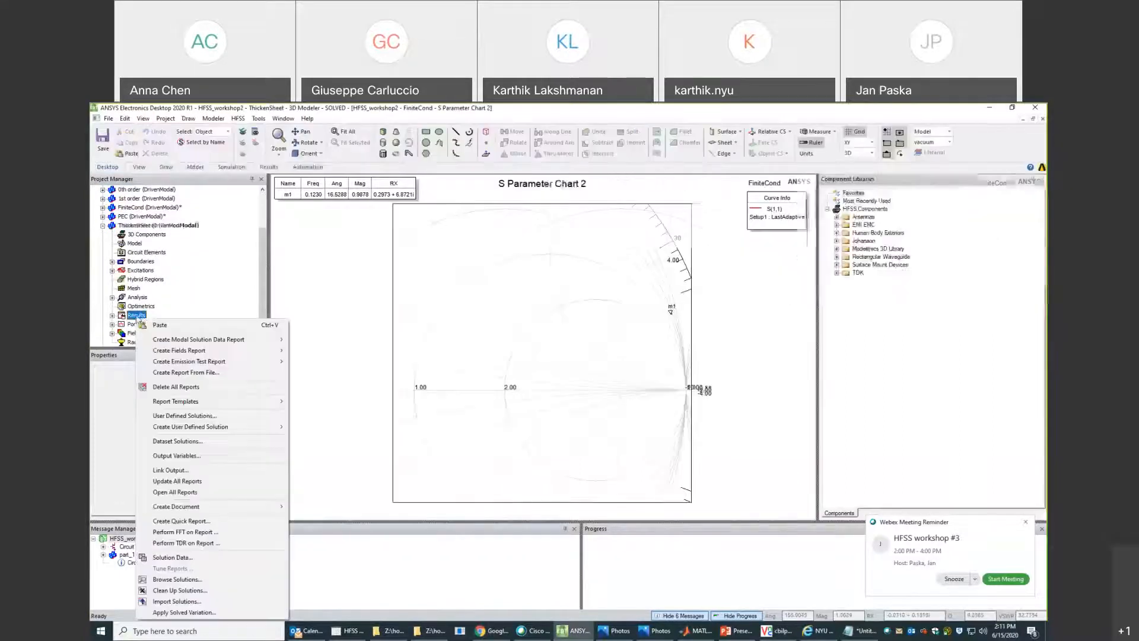
click(220, 559)
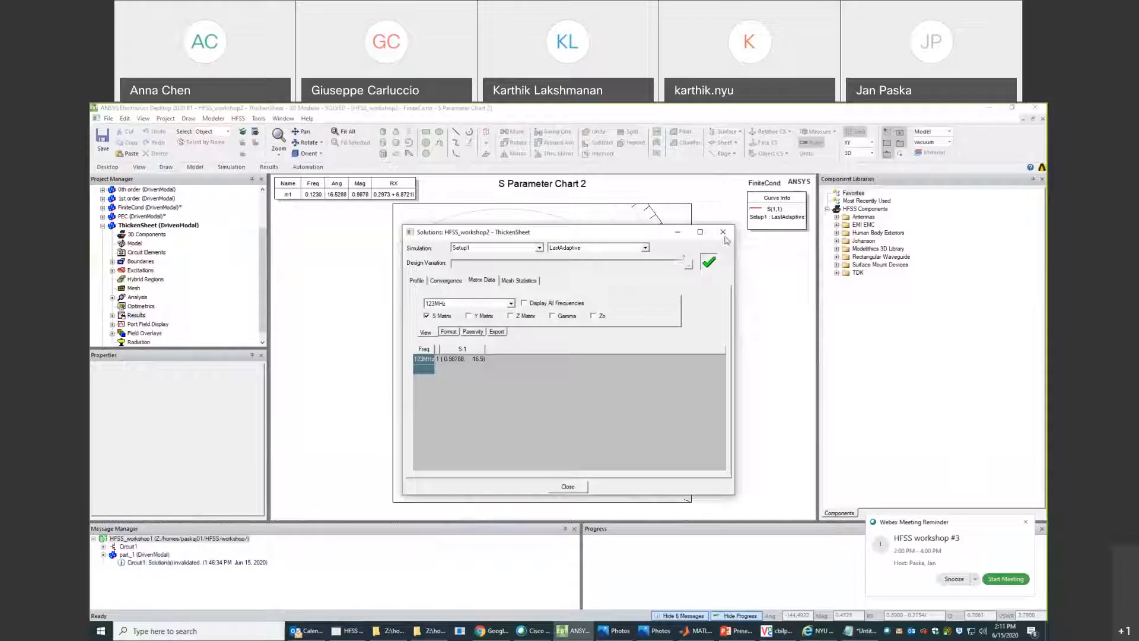
click(724, 232)
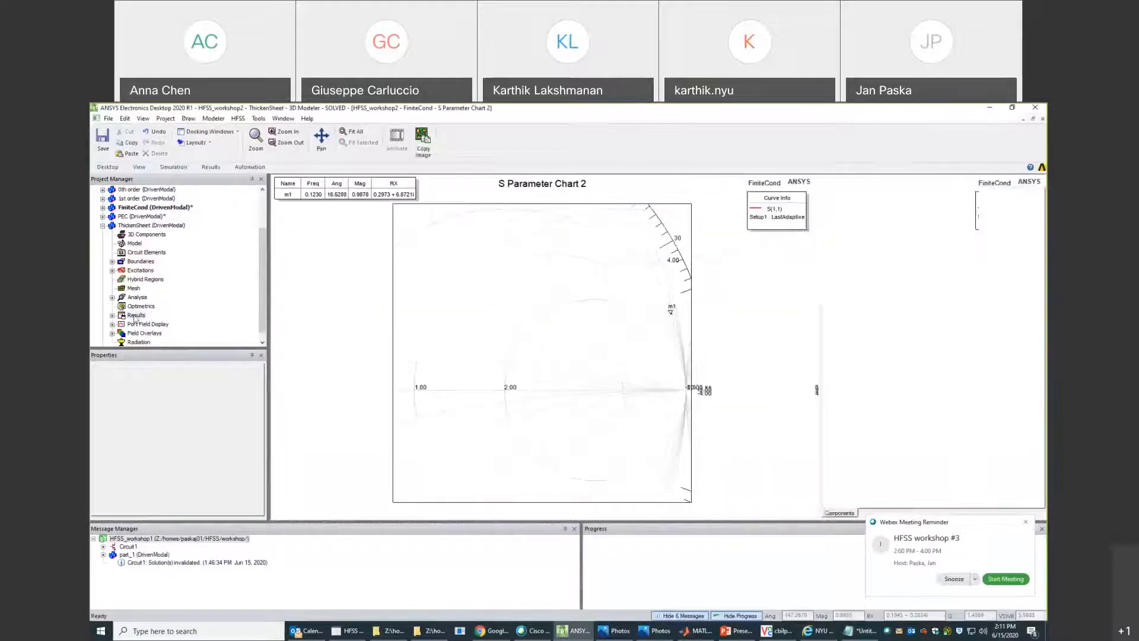
right_click(135, 317)
click(119, 325)
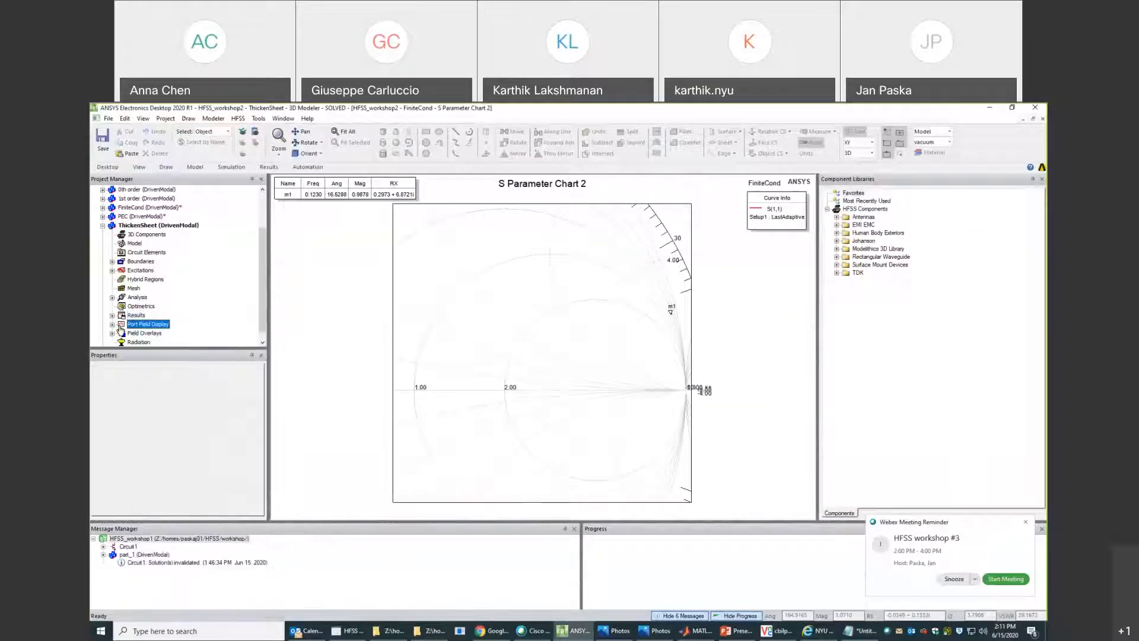
right_click(131, 317)
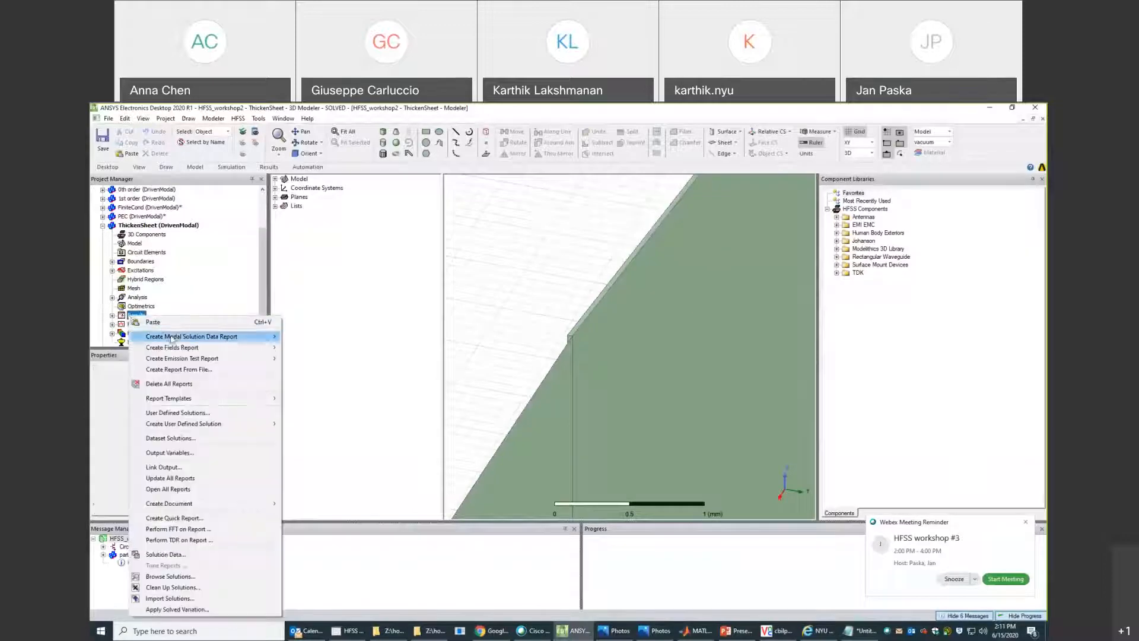
mouse_move(172, 338)
click(350, 339)
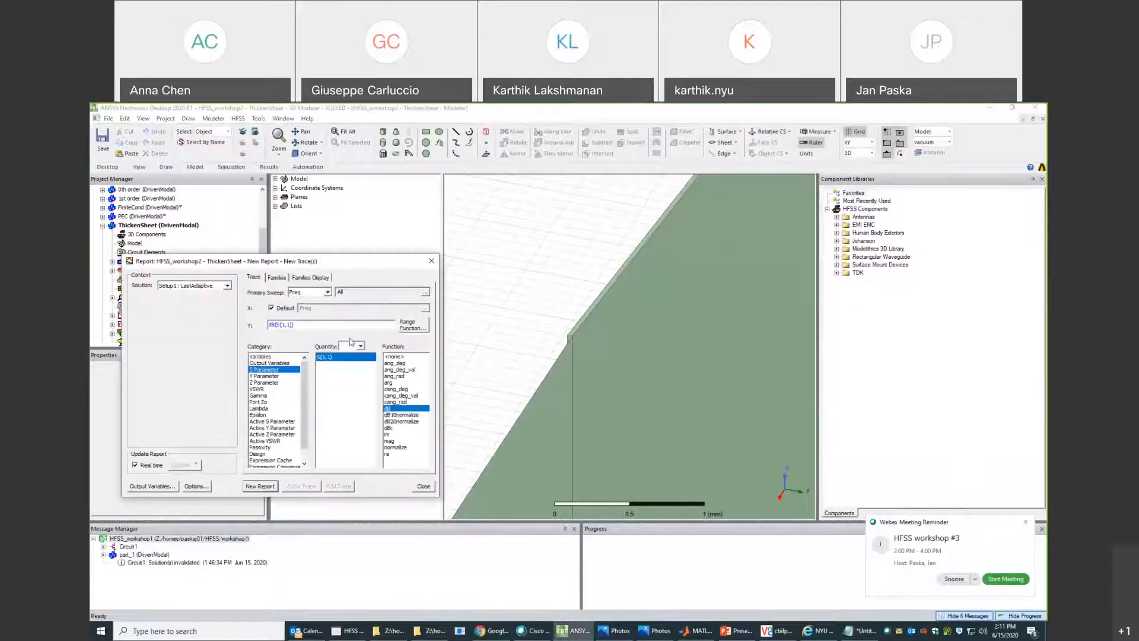
click(432, 261)
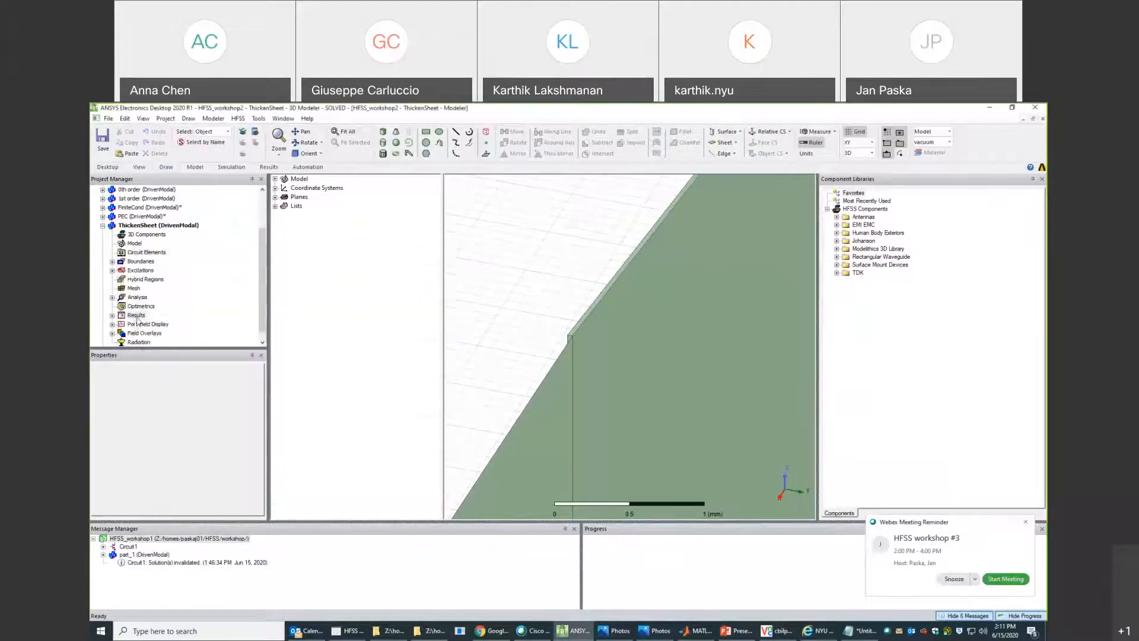
Create a Smith chart report of S(1,1) from the ThickenSheet design's modal solution data.
right_click(137, 320)
mouse_move(205, 340)
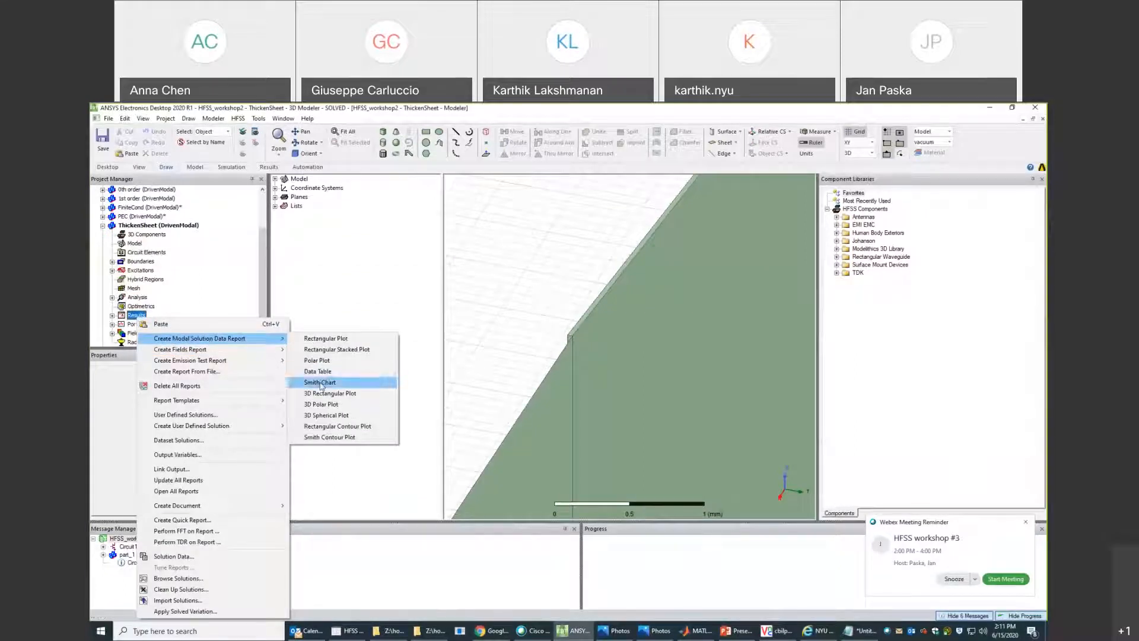
click(320, 383)
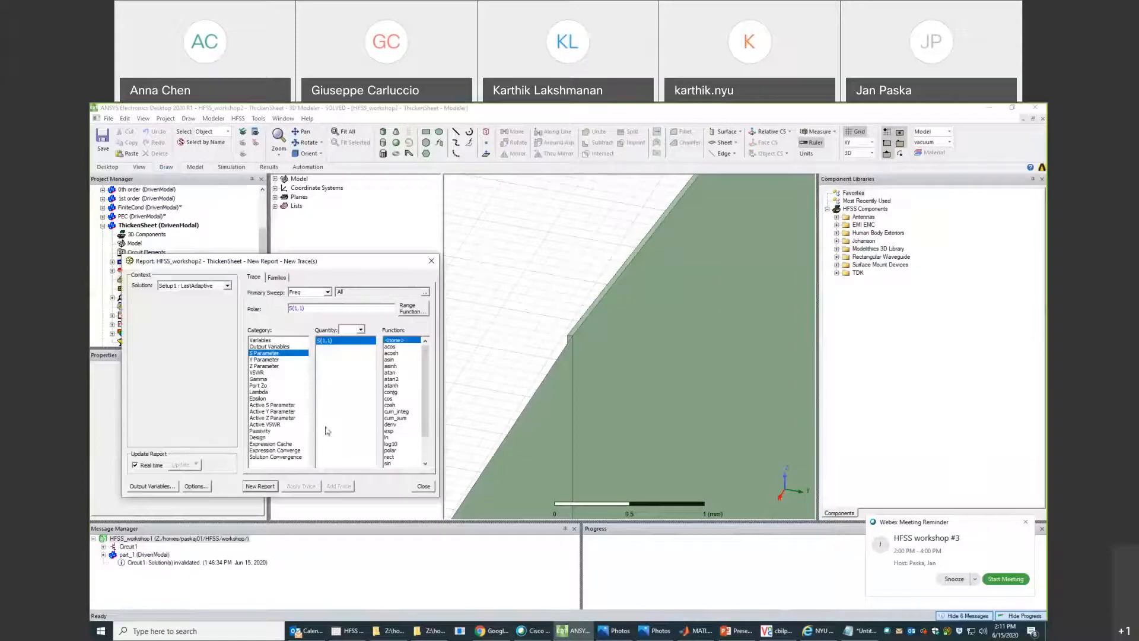
click(275, 485)
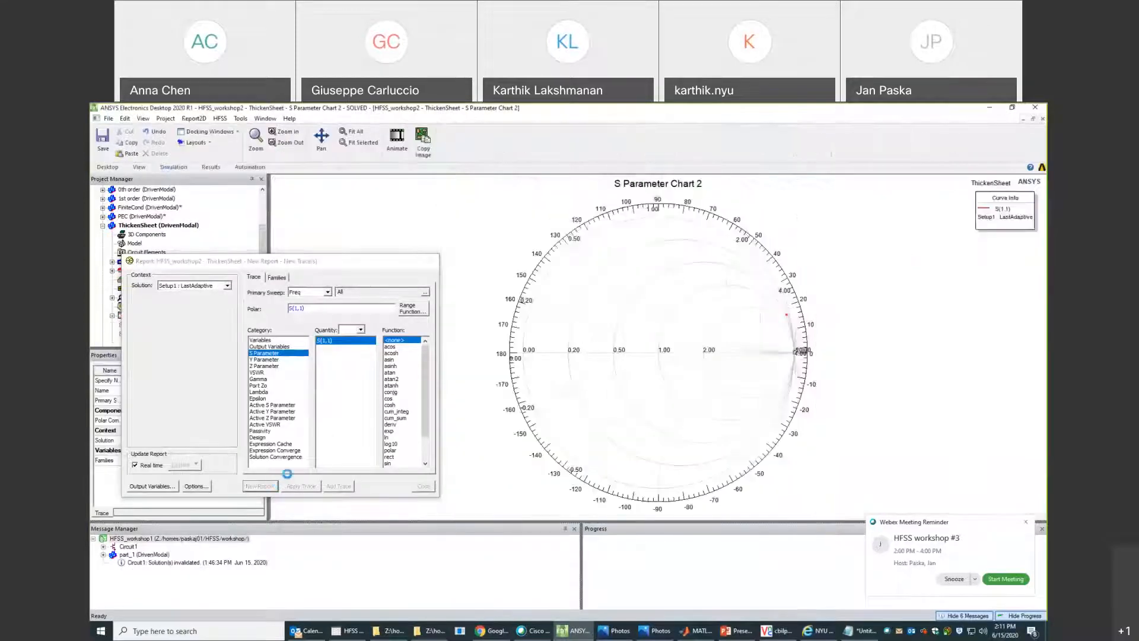
Add a marker on the S(1,1) data point of the ThickenSheet Smith chart.
right_click(801, 314)
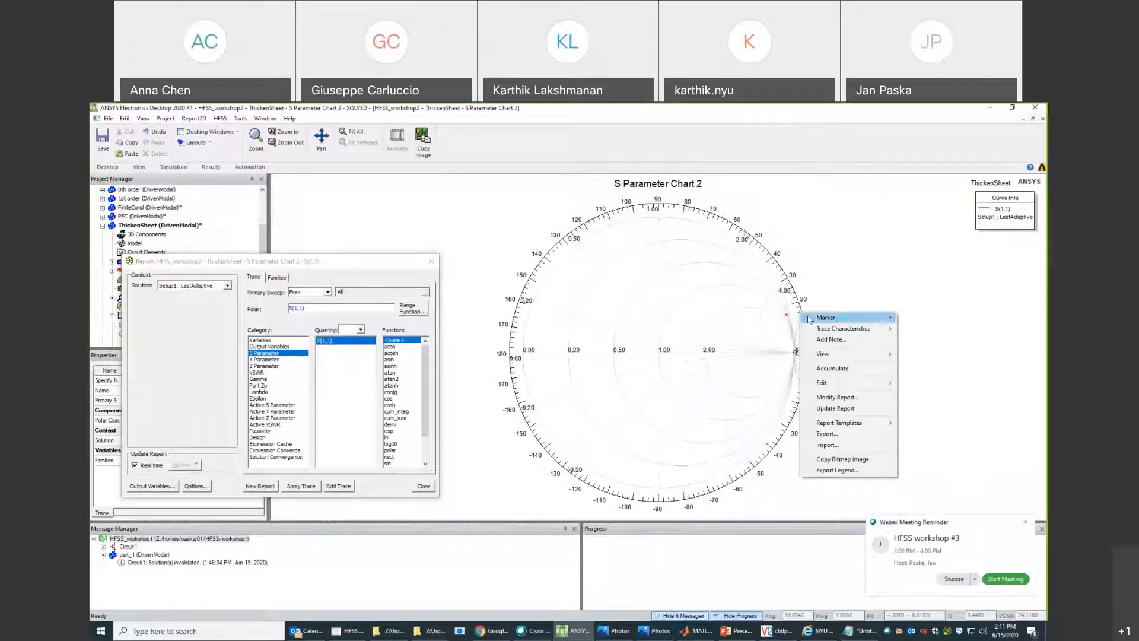
mouse_move(822, 318)
click(936, 318)
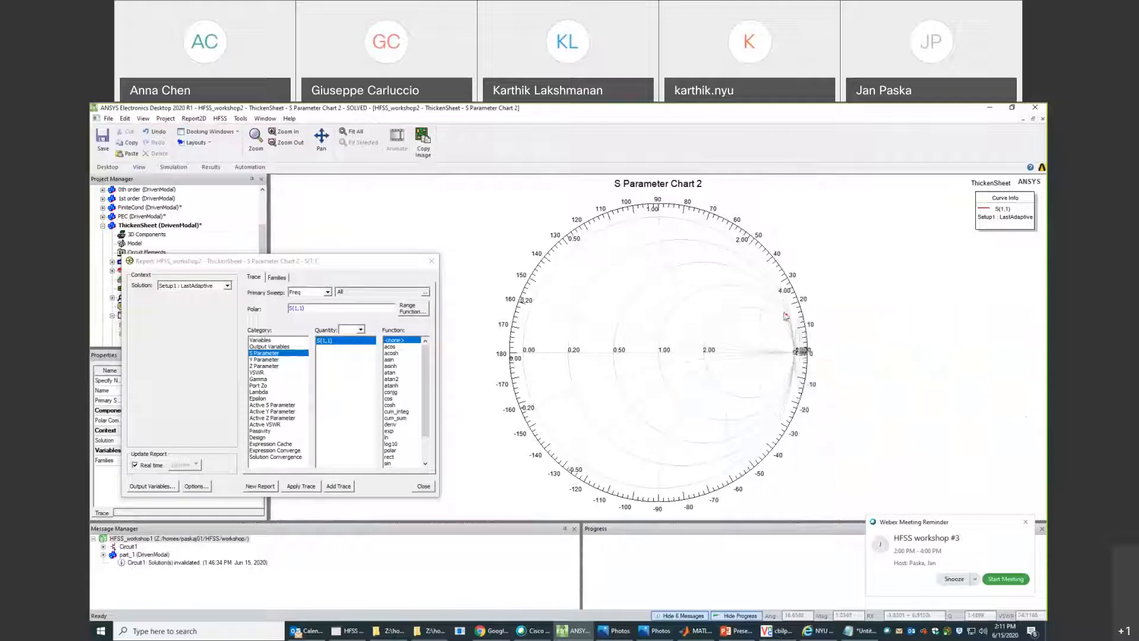
click(787, 313)
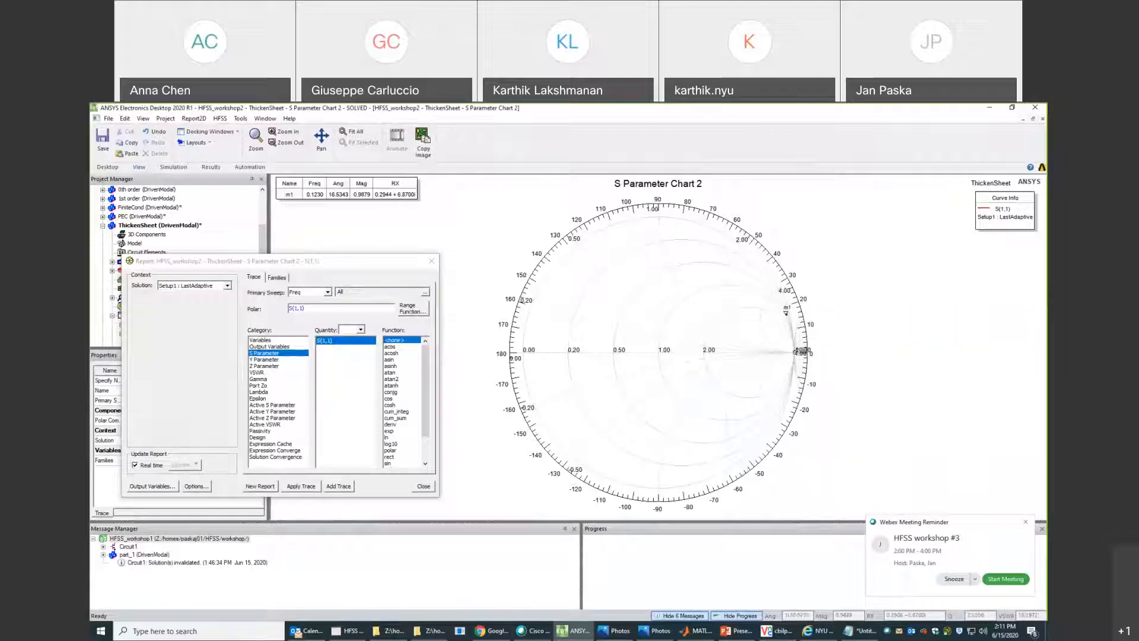
Switch to Notepad and record the line "Thicken:" with "S=0.2944+6.8700*i" aligned to the values above.
click(860, 631)
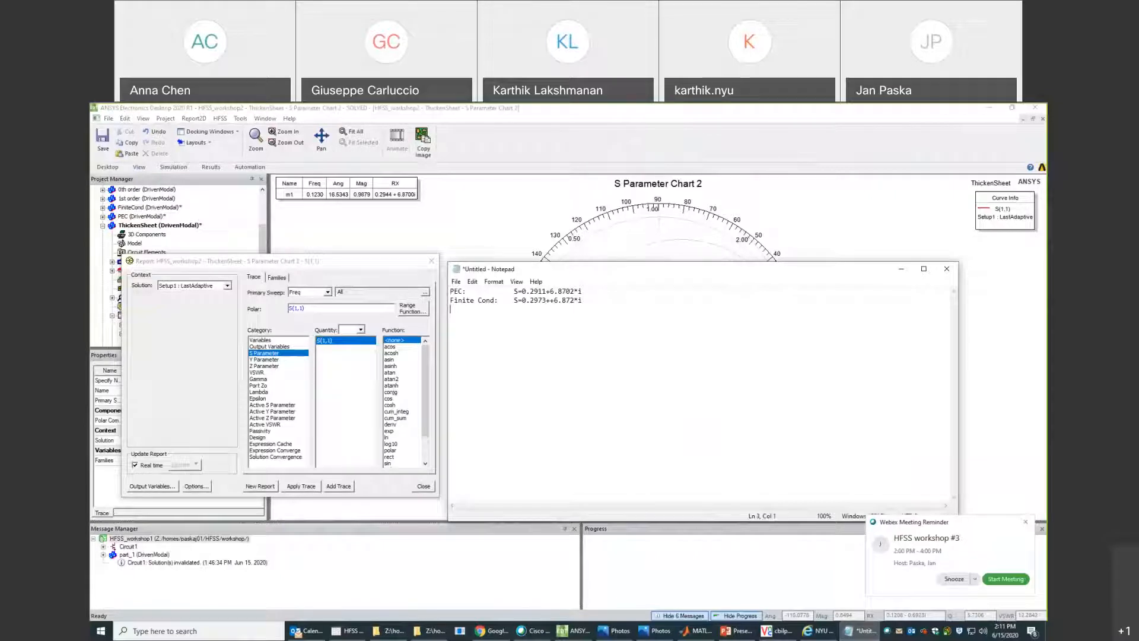
text(Thicken:)
key(Tab)
text(S0.29)
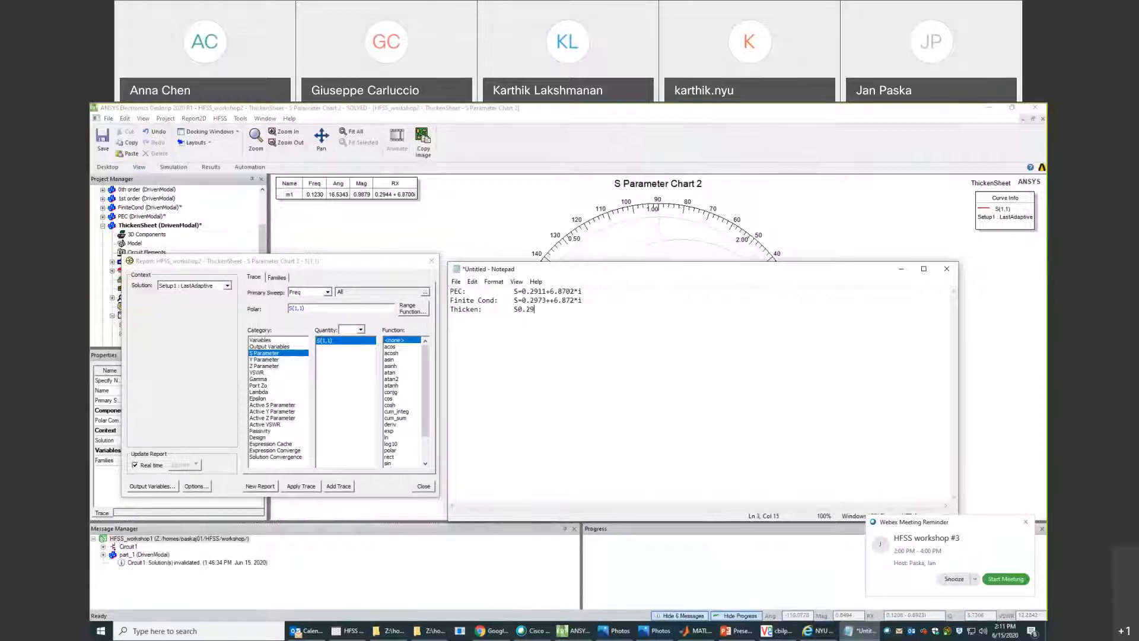
key(BackSpace)
key(BackSpace)
key(BackSpace)
key(BackSpace)
text(0.2)
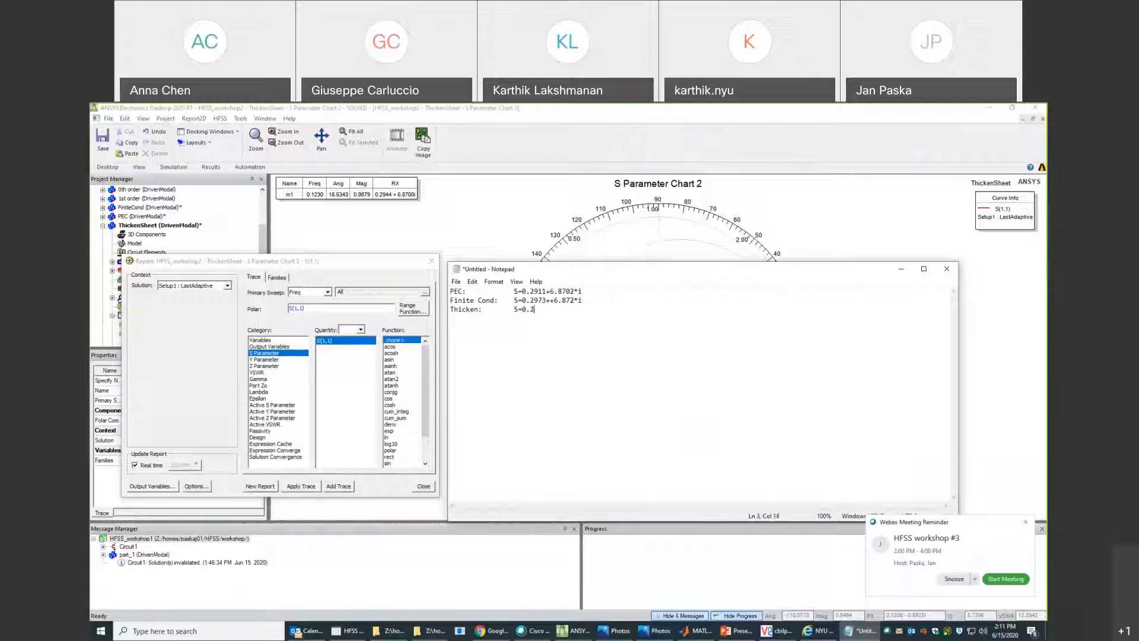
text(944)
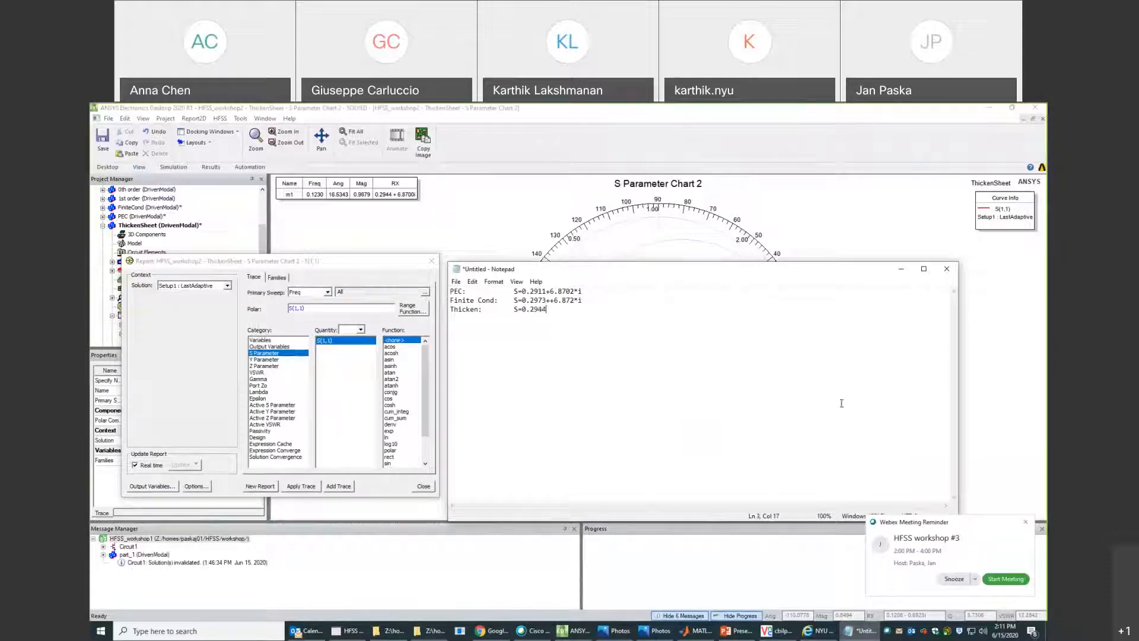
text(+6.8700*i)
Copy the PEC value "0.2911+6.8702*i" from Notepad and switch to MATLAB.
drag(522, 310, 580, 316)
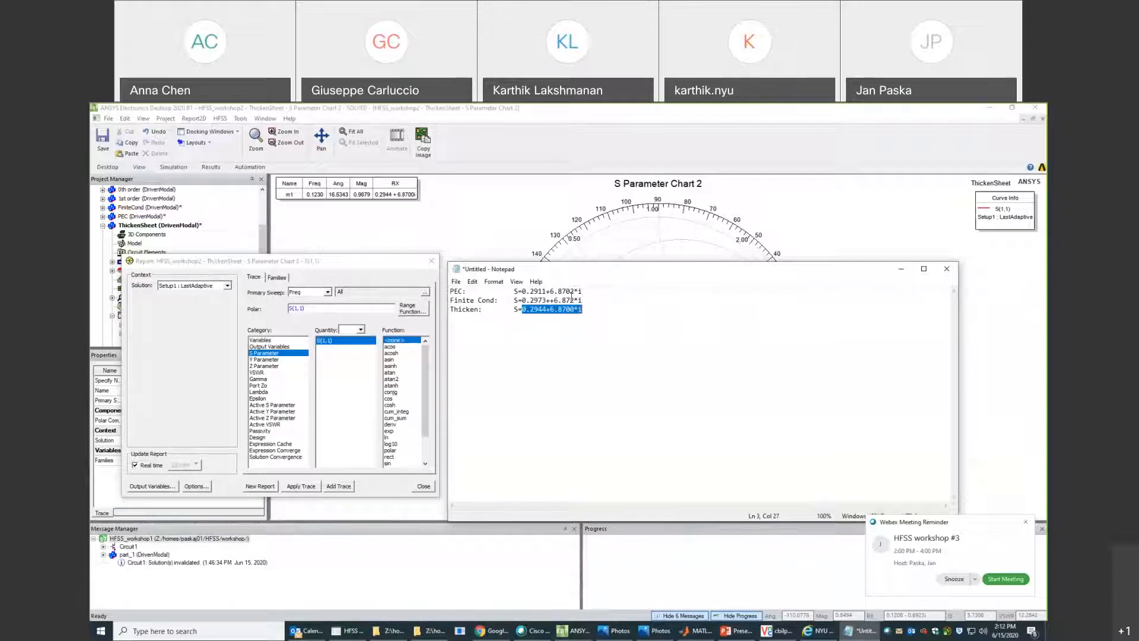
click(586, 291)
mouse_move(530, 295)
mouse_down()
mouse_move(521, 301)
mouse_move(523, 288)
mouse_up()
key(ctrl+c)
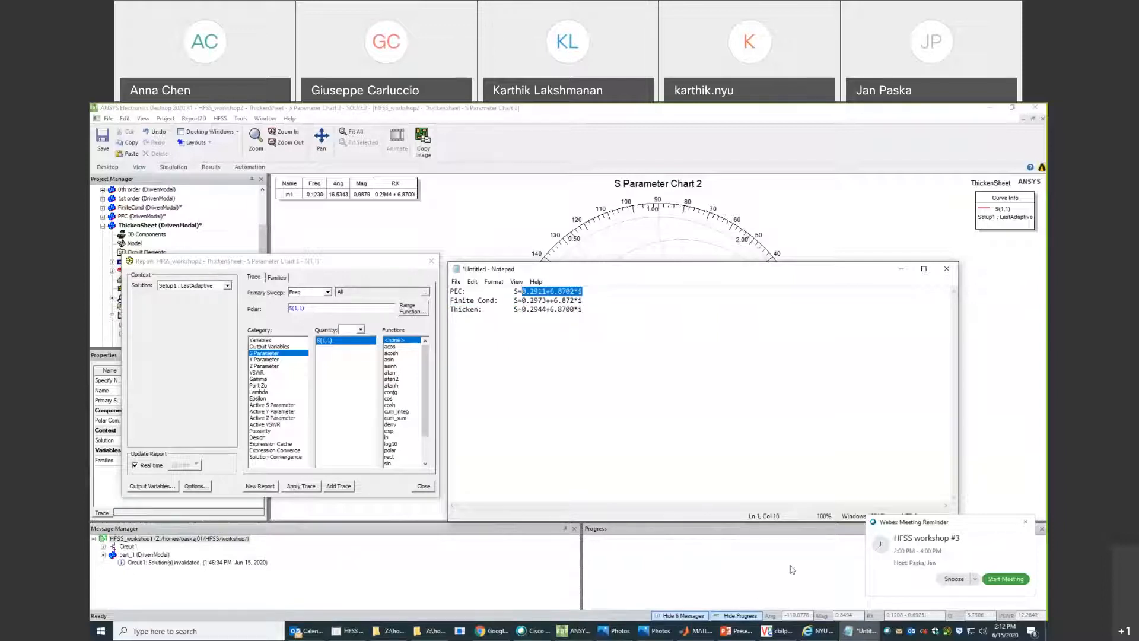
mouse_move(693, 631)
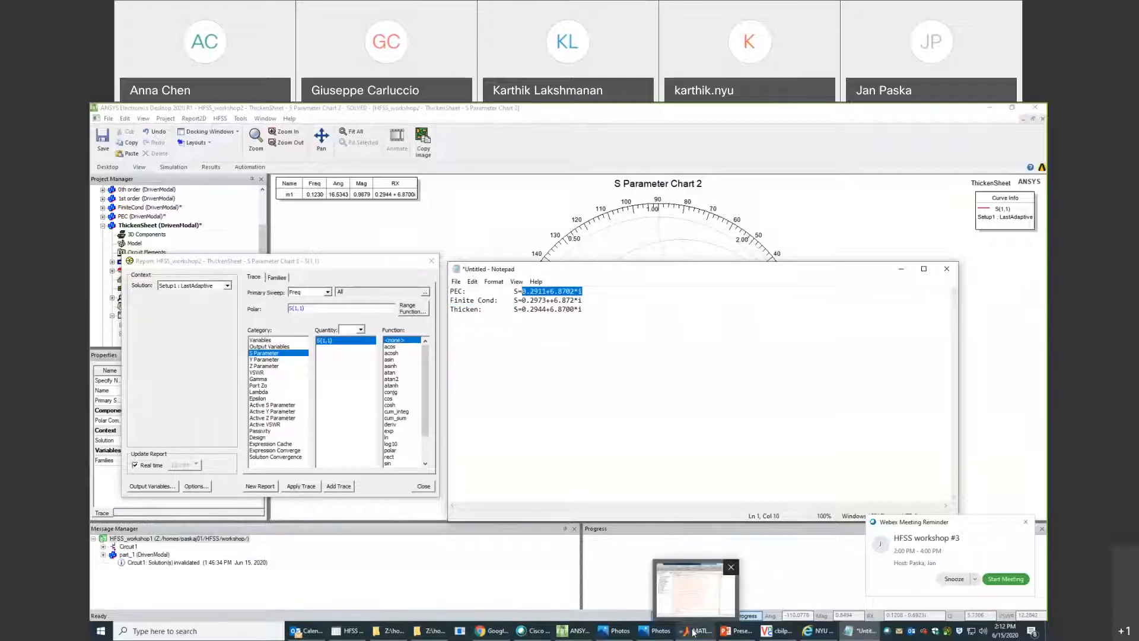
click(693, 632)
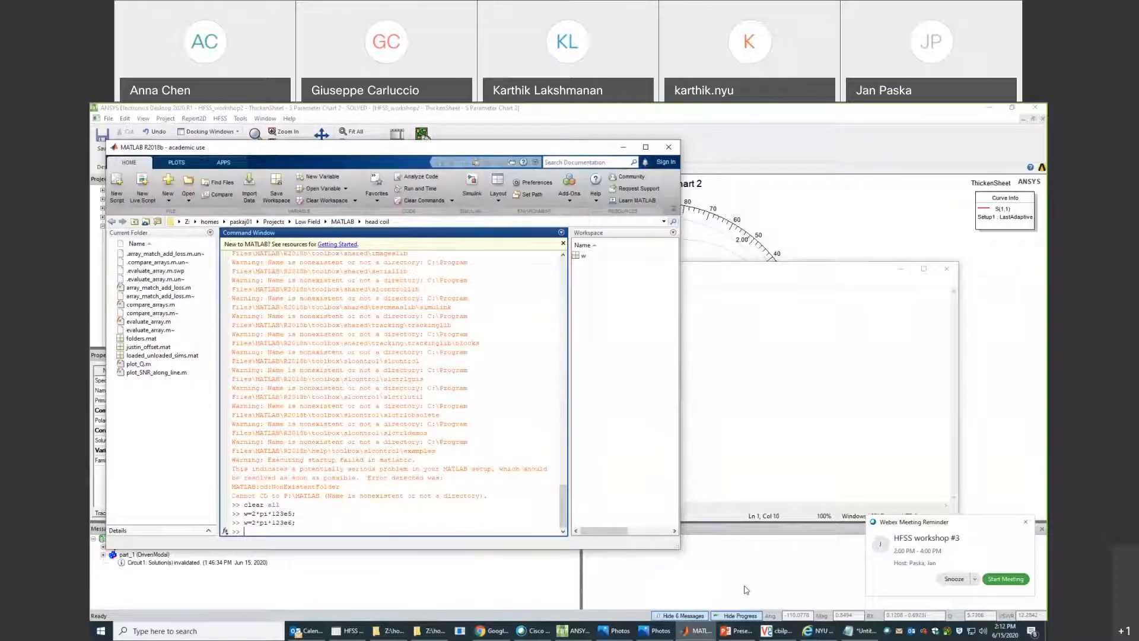
Compute the absolute value of the copied PEC number with abs(0.2911+6.8702*i).
text(abs()
text(w))
key(BackSpace)
key(BackSpace)
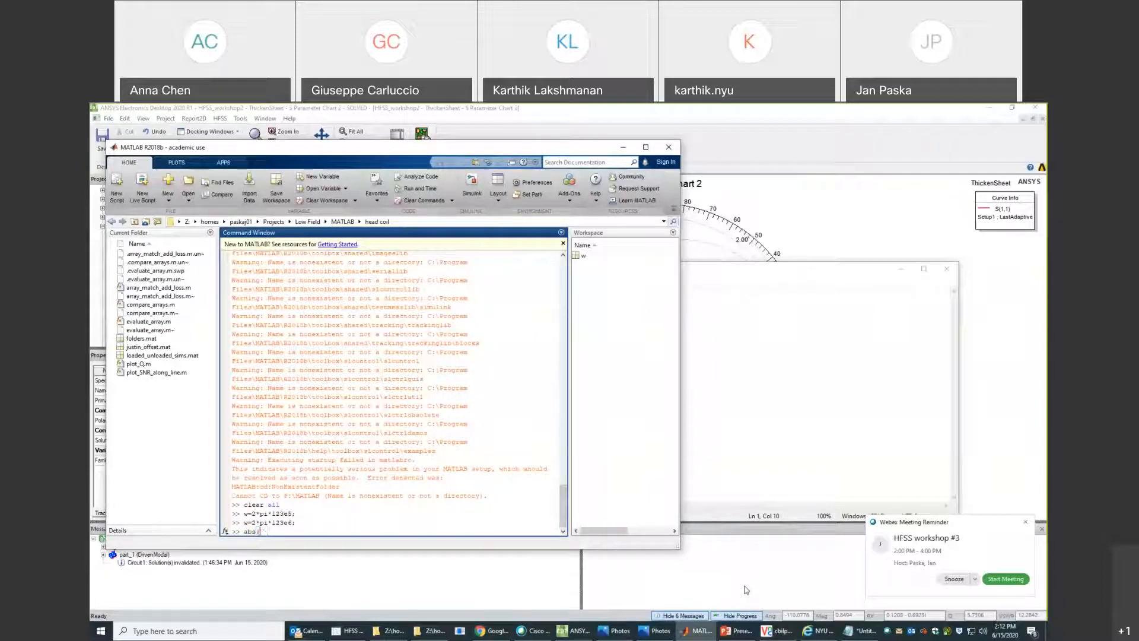
key(ctrl+v)
text())
key(Return)
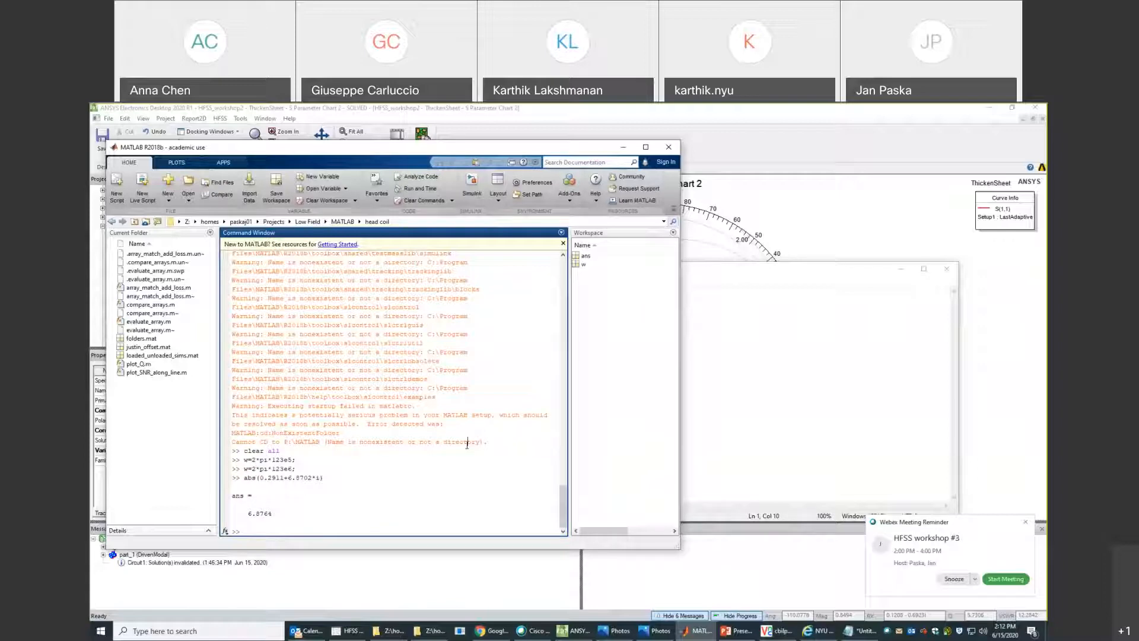
Return to HFSS to close the ThickenSheet report settings, and append the marker magnitude 0.9879 to the Thicken line in Notepad.
key(Up)
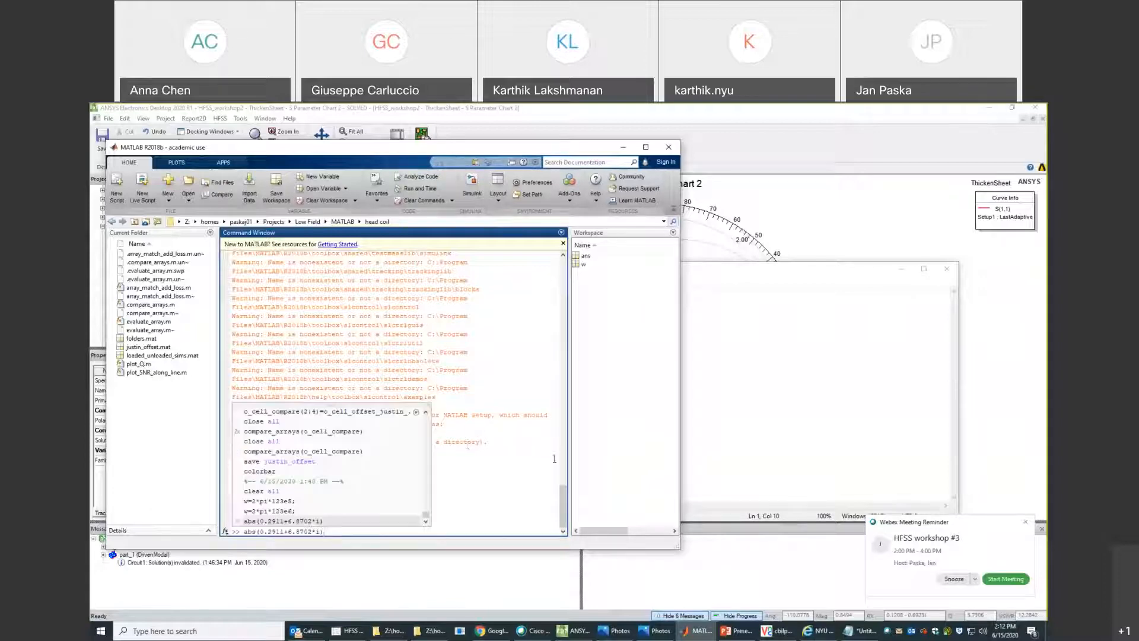
click(810, 367)
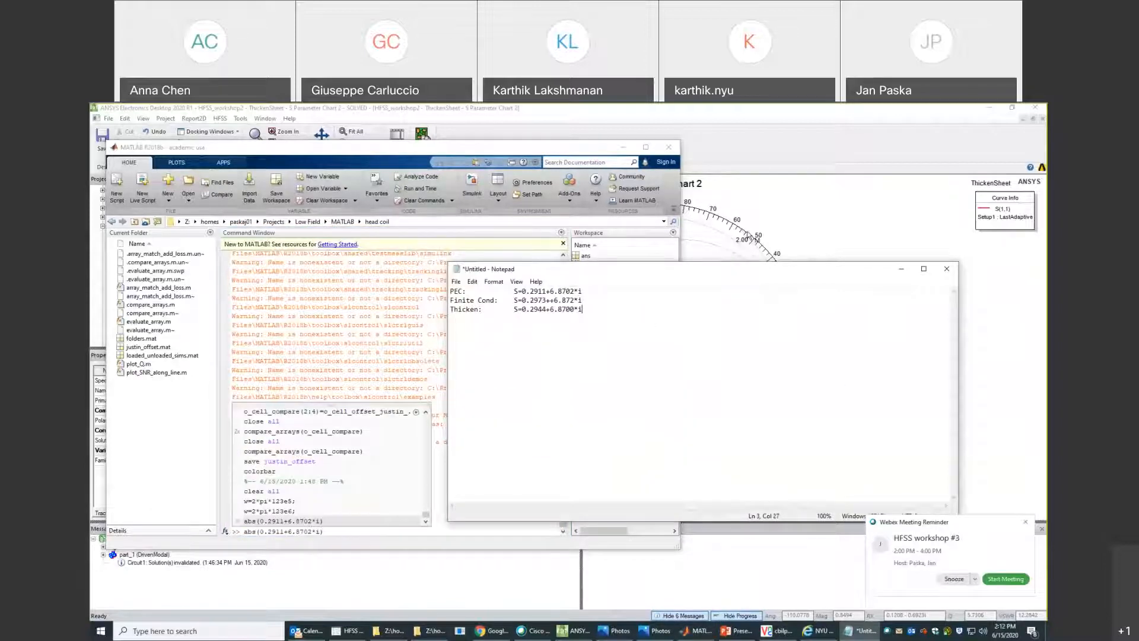
click(825, 228)
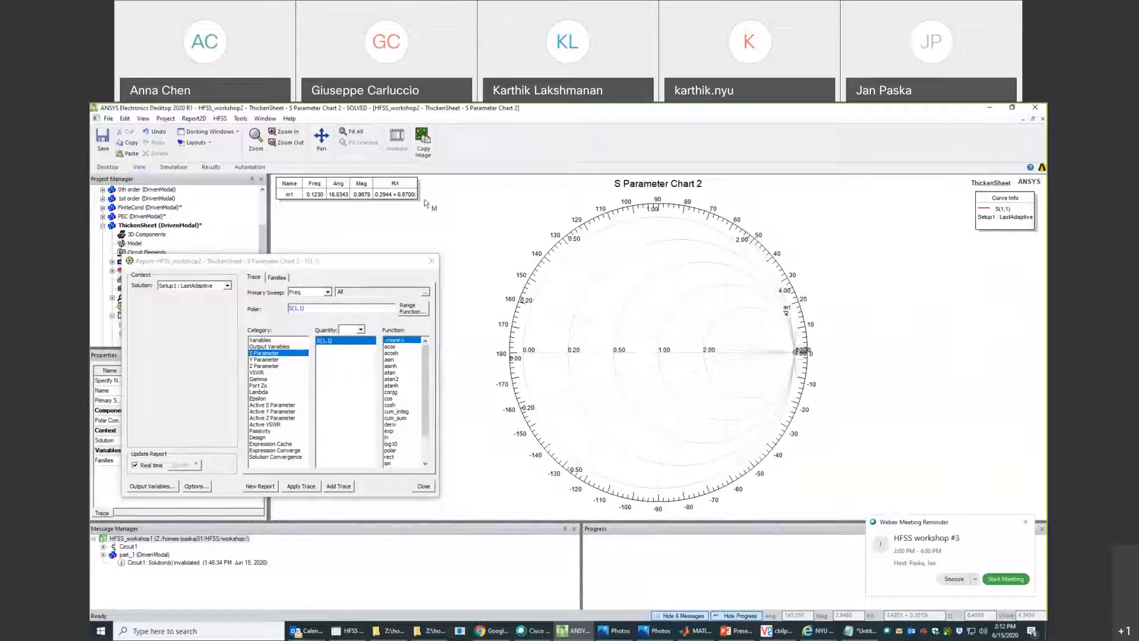
click(431, 262)
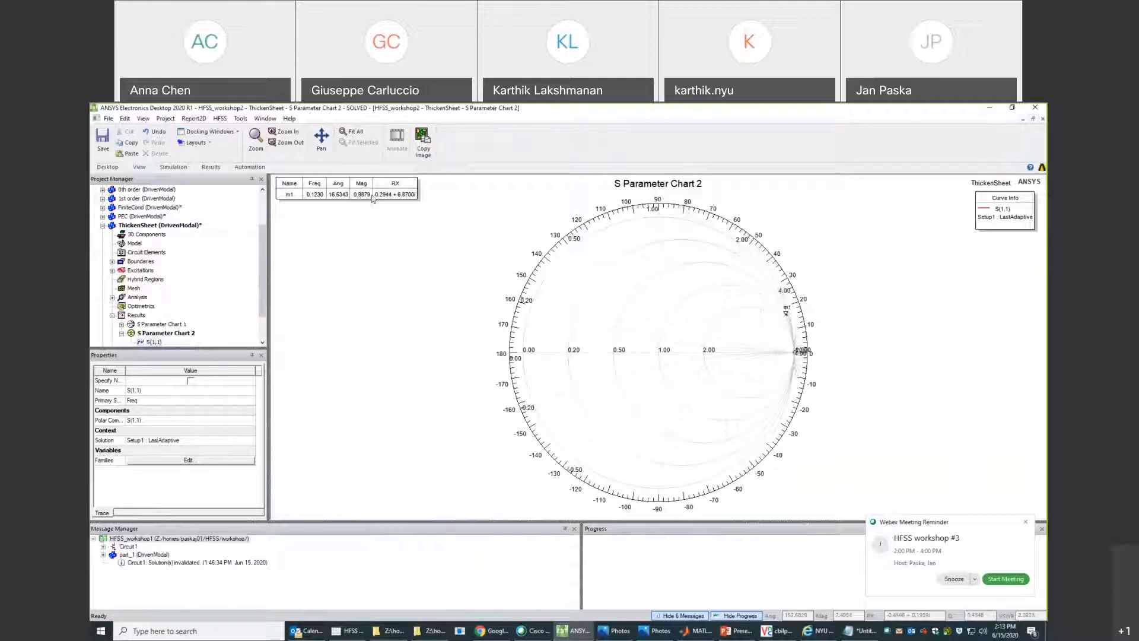
click(858, 633)
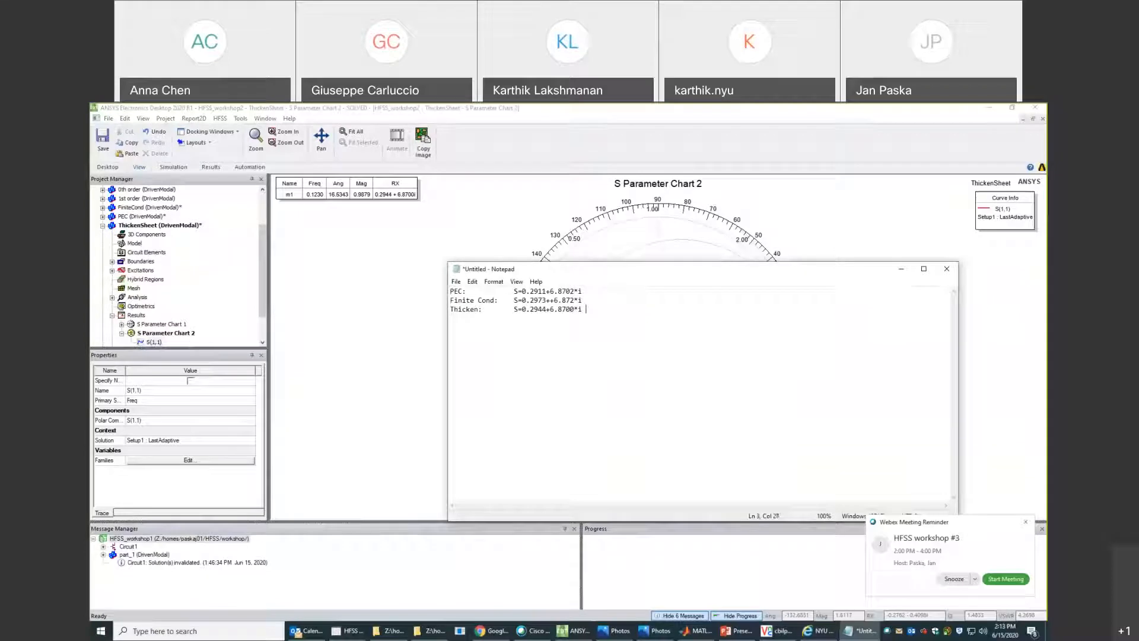
text(0.9879)
Return to HFSS, expand the PEC design and open its second S-parameter chart to read the marker magnitude.
click(103, 216)
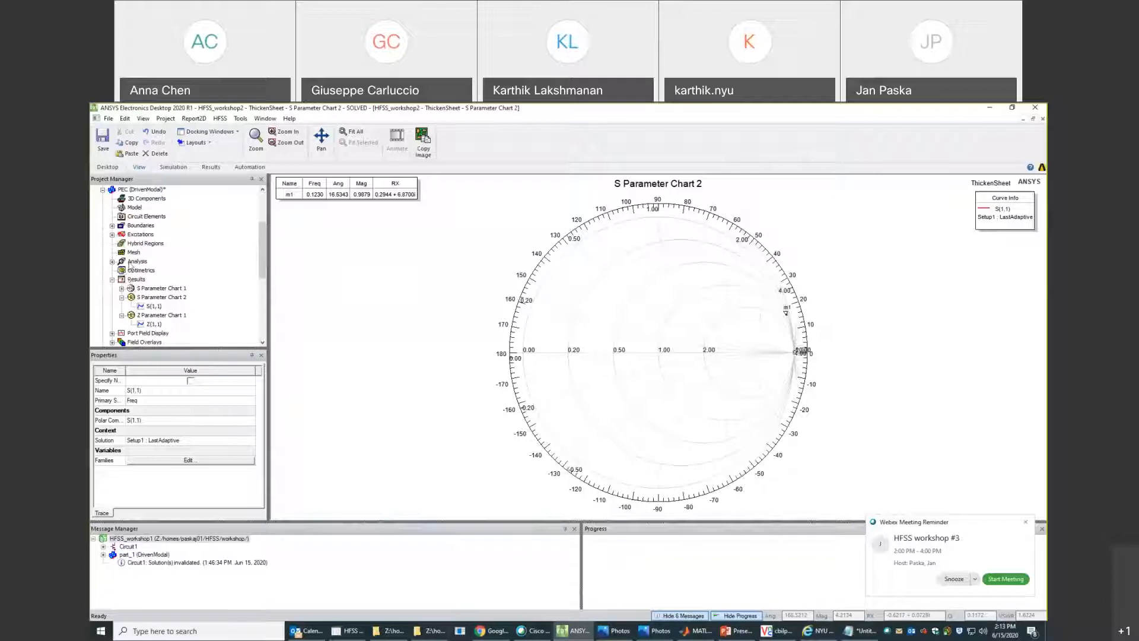
click(144, 307)
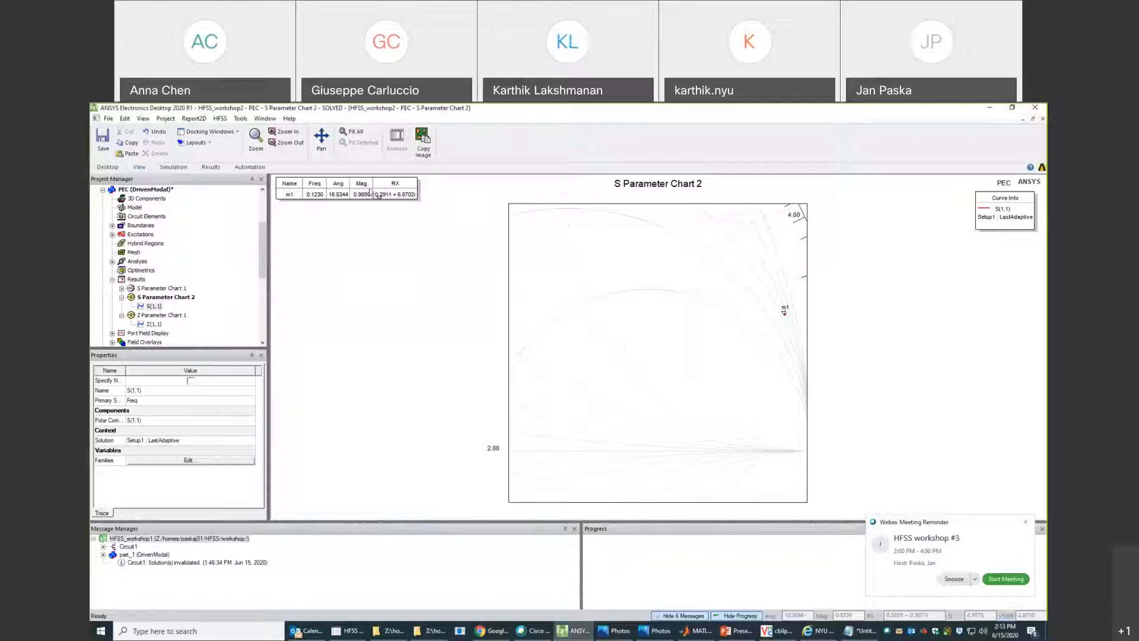
click(137, 280)
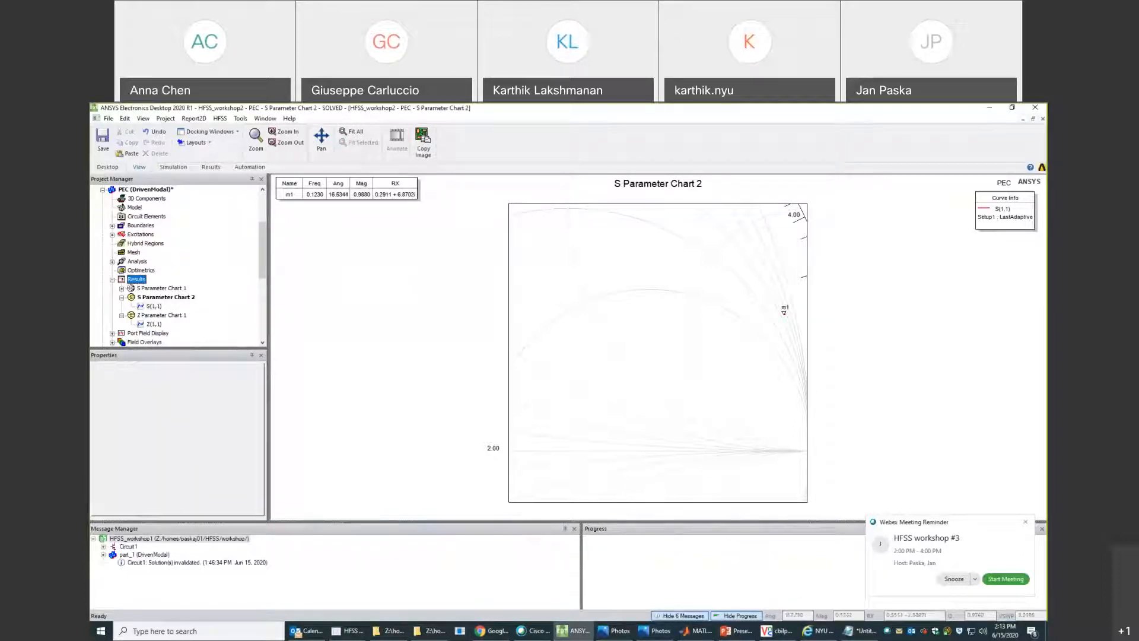
Switch to Notepad, add 0.988 to the Finite Cond line and align the magnitudes in one column.
click(860, 631)
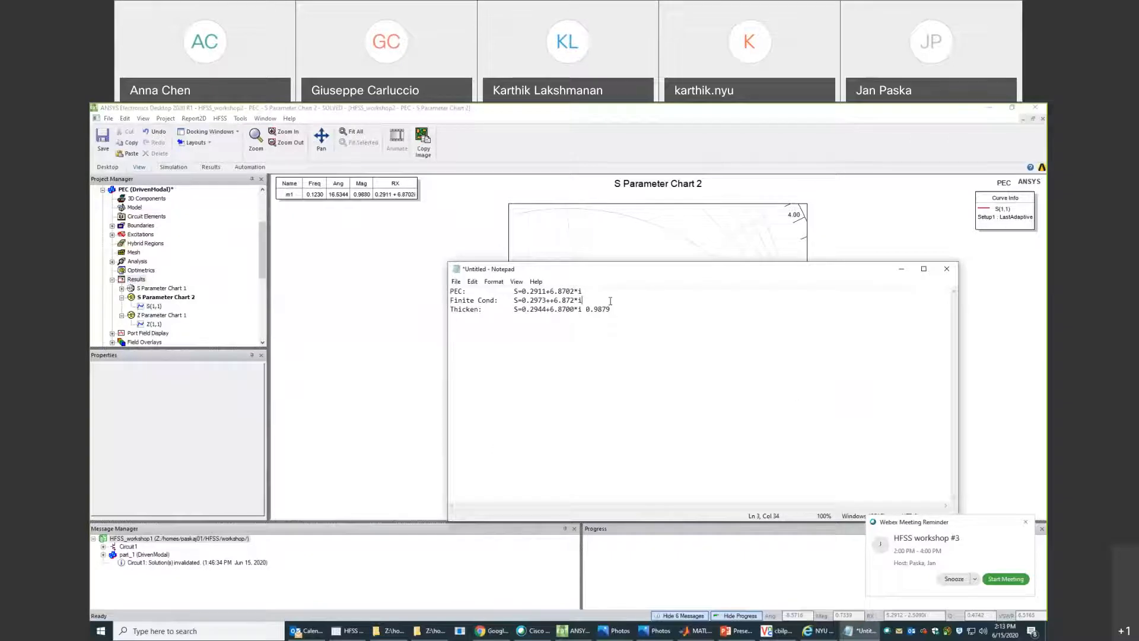
text(0.988)
key(Left)
key(Left)
key(Left)
key(Left)
key(Left)
key(Left)
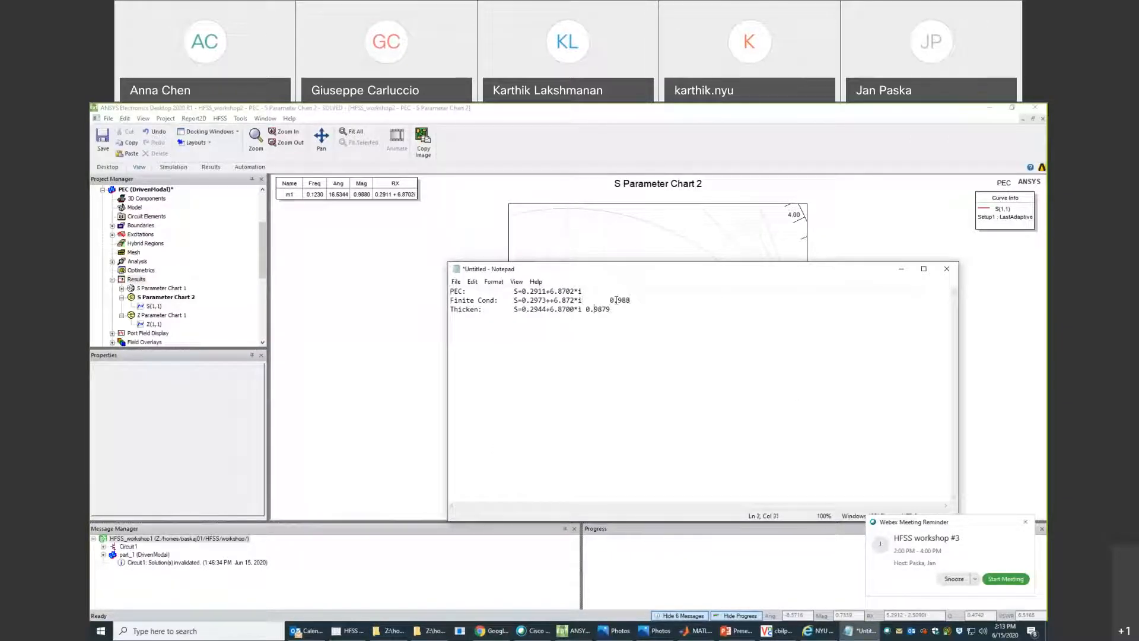
key(Tab)
Return to HFSS, collapse the PEC and ThickenSheet designs, and open the second S-parameter chart of FiniteCond.
click(105, 198)
click(103, 190)
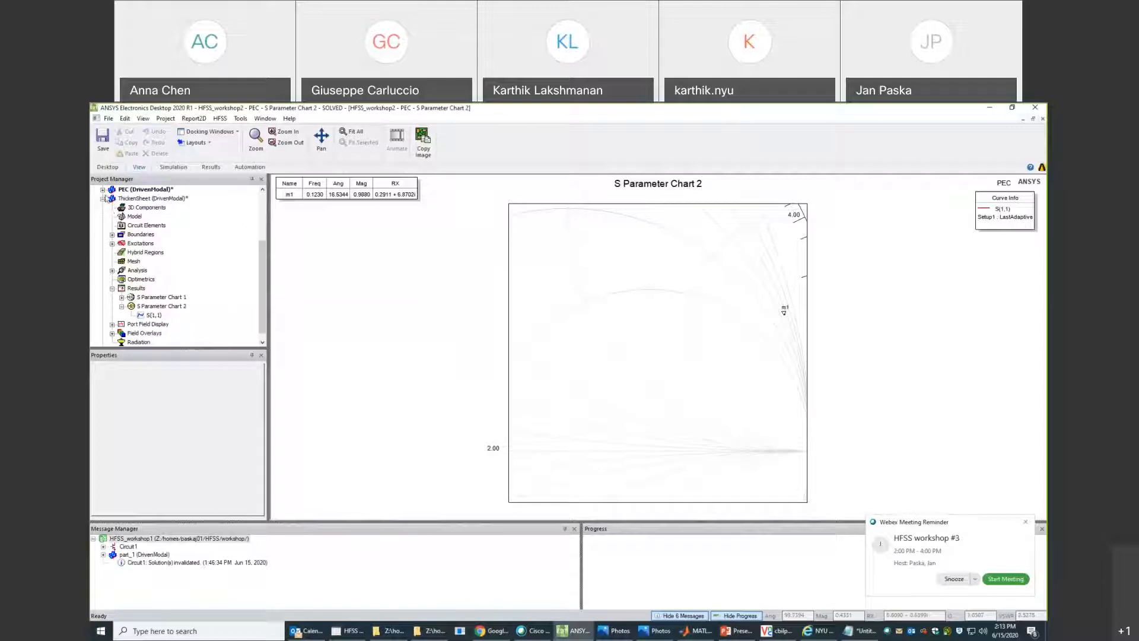
click(103, 199)
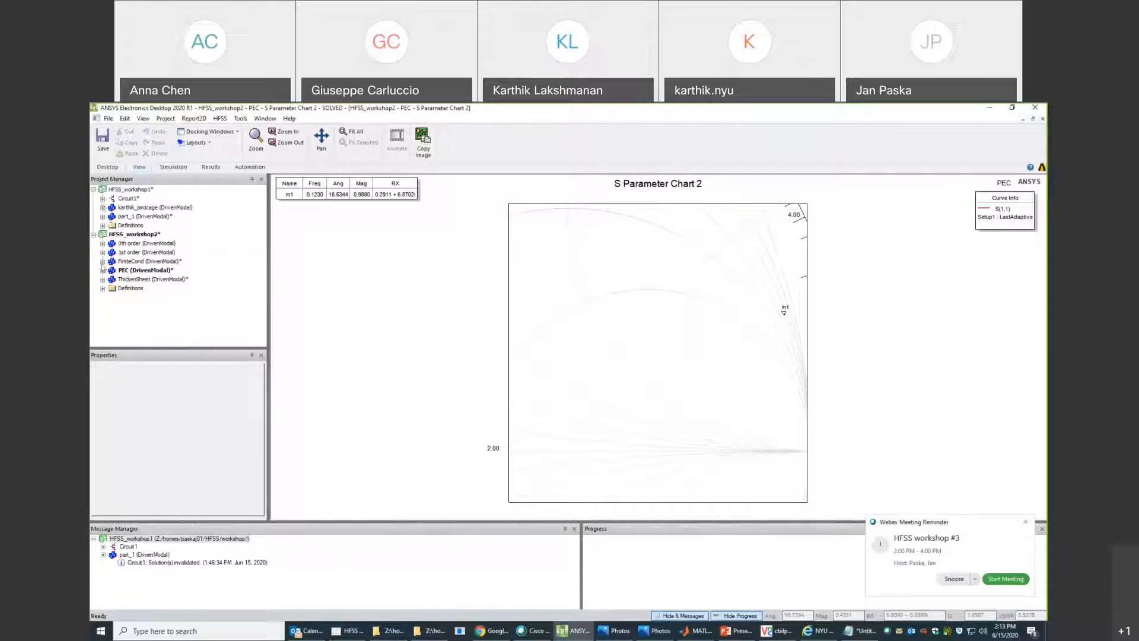
click(103, 262)
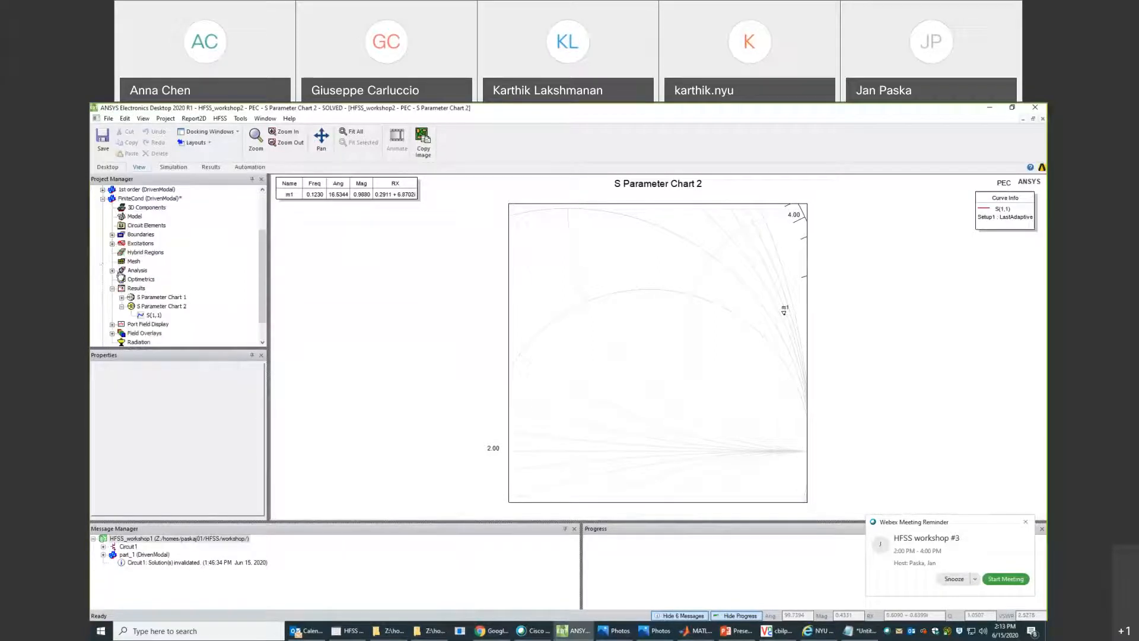
click(138, 289)
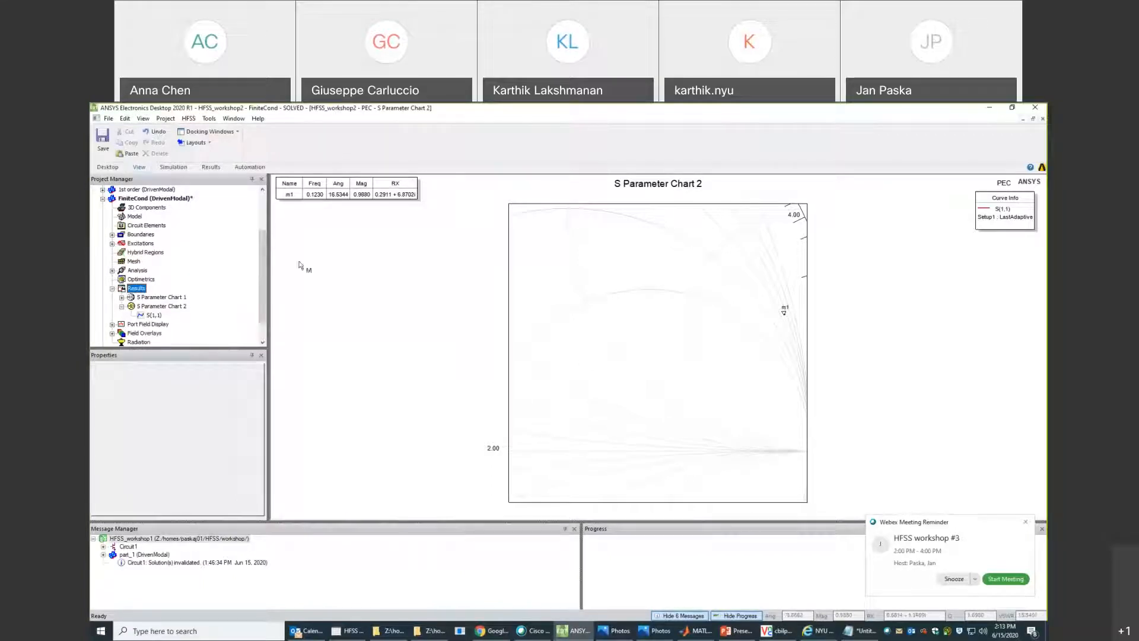
click(159, 306)
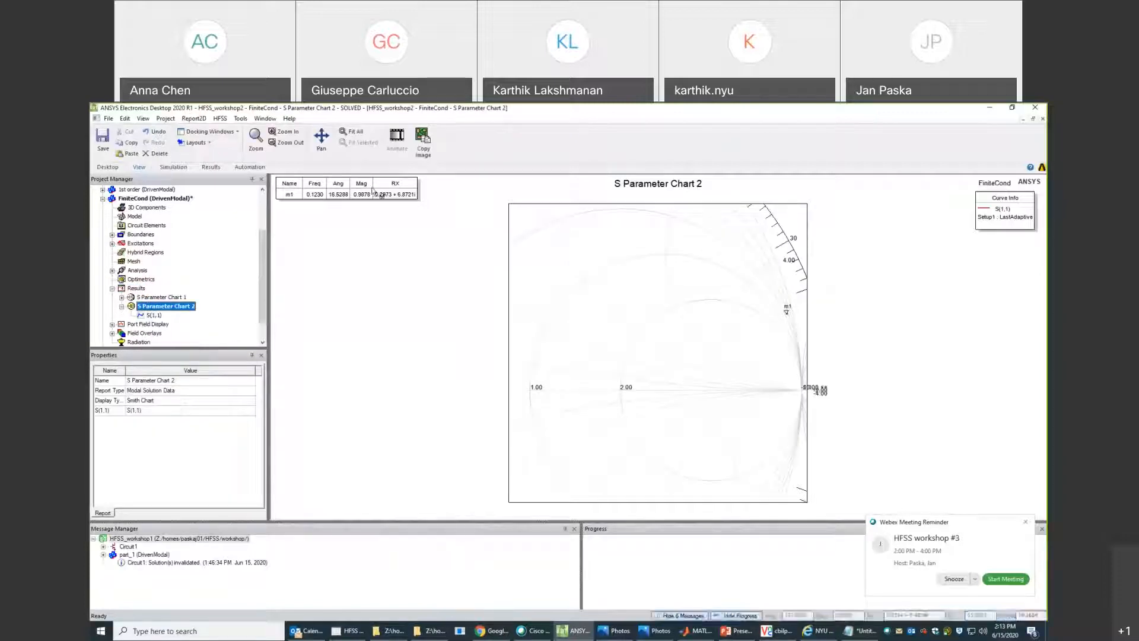
Switch to Notepad and enter the magnitude 0.9878 at the end of the PEC line.
click(861, 632)
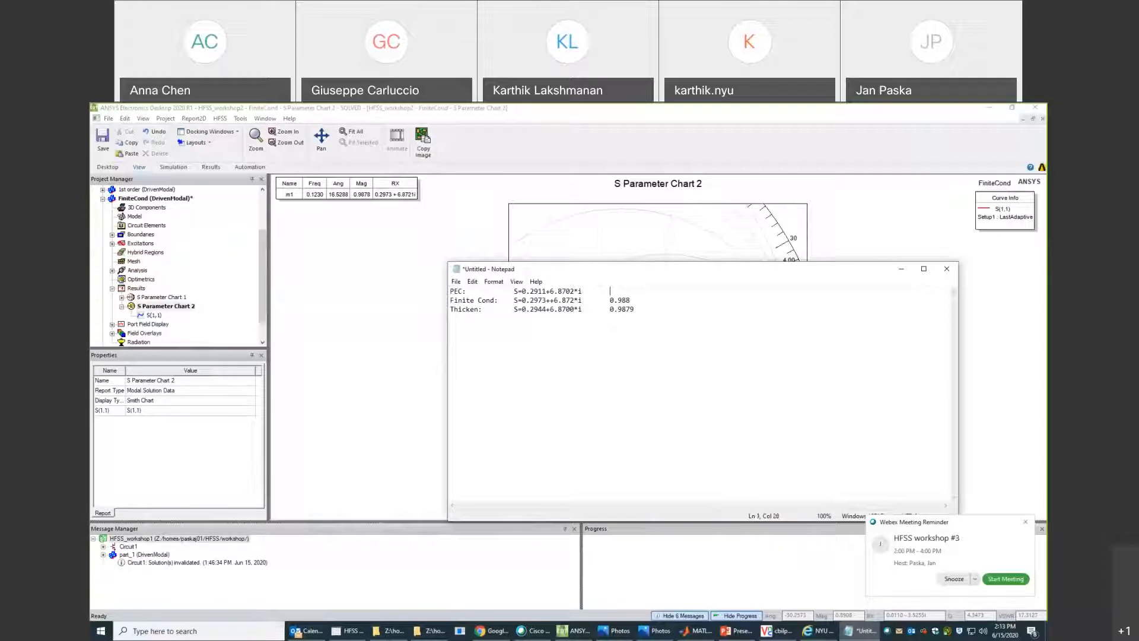
text(0.)
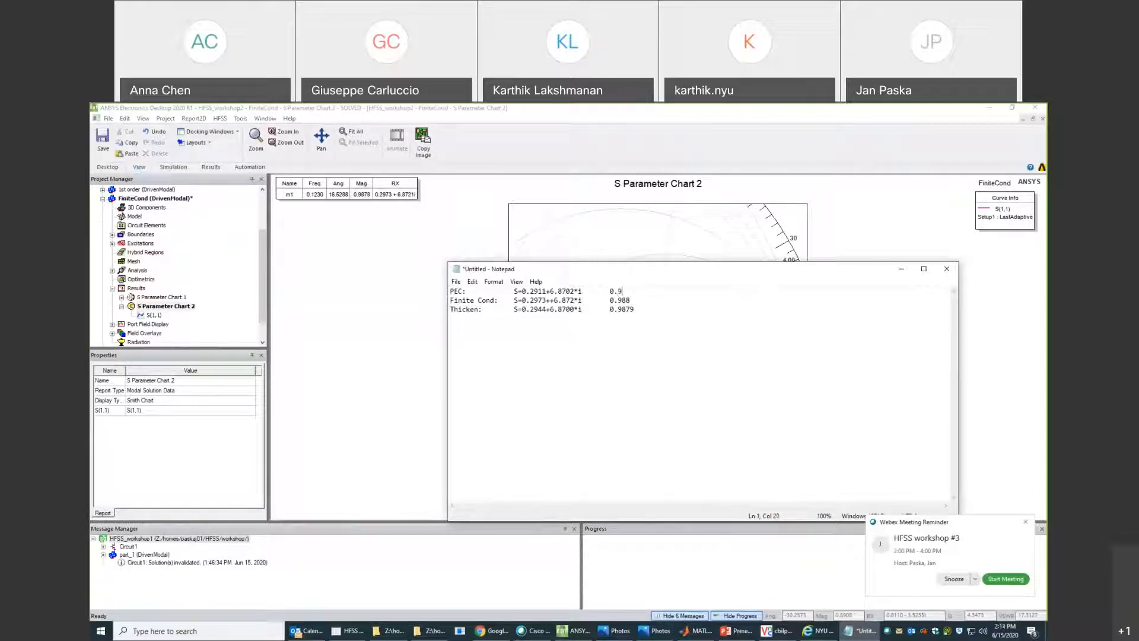
text(9878)
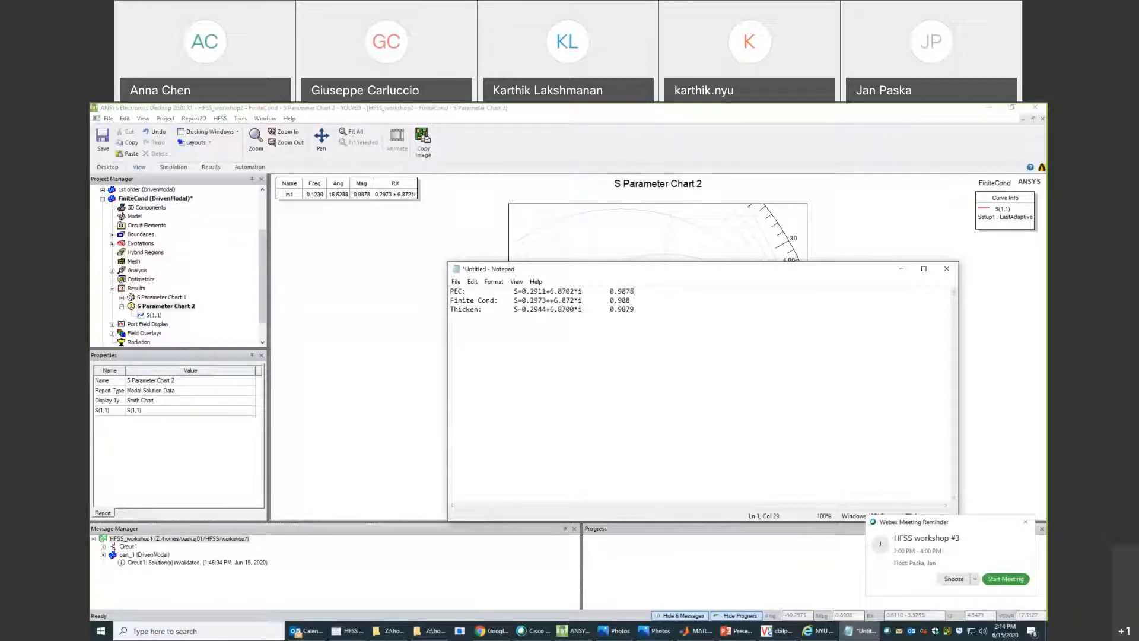
Delete the complex values after "S=" on all three Notepad lines, keeping only the magnitudes.
drag(583, 292, 523, 313)
key(BackSpace)
key(BackSpace)
key(BackSpace)
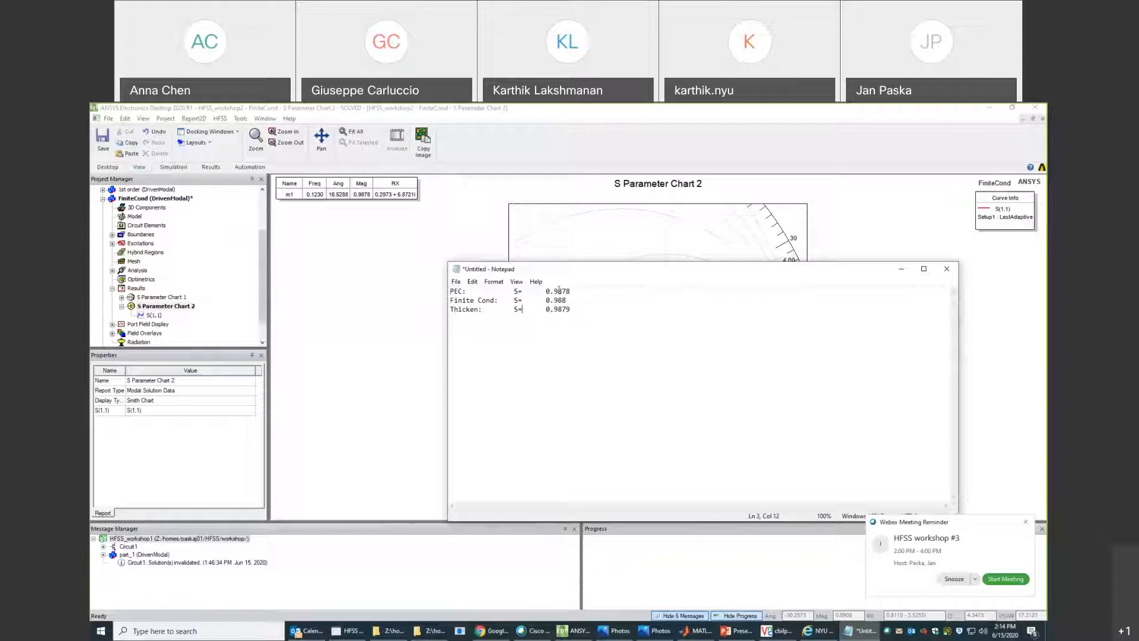
Swap the PEC and Finite Cond magnitudes in Notepad so PEC reads 0.988 and Finite Cond reads 0.9878.
drag(566, 301, 547, 303)
key(ctrl+c)
key(BackSpace)
key(ctrl+v)
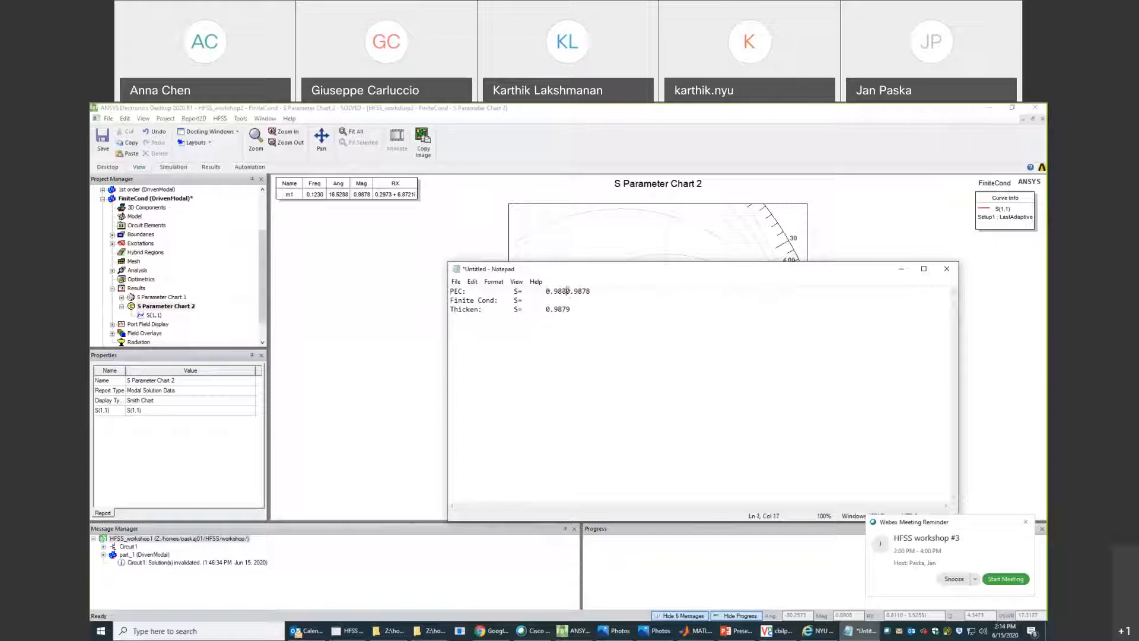
drag(590, 292, 566, 292)
key(ctrl+x)
click(559, 300)
key(ctrl+v)
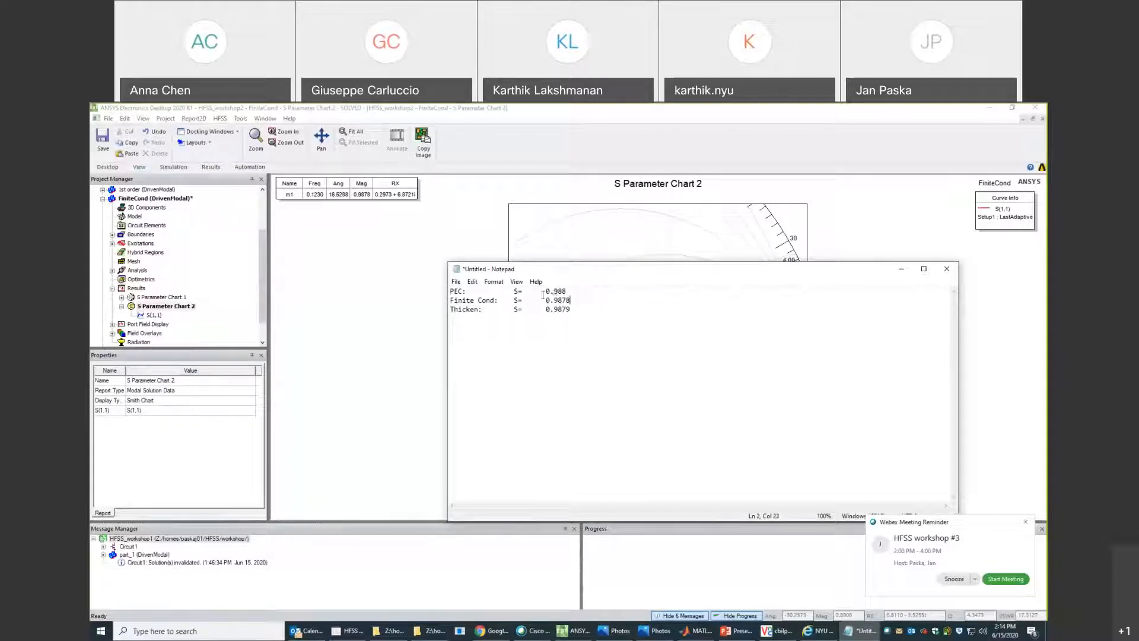
Highlight the PEC magnitude, the PEC label and the Thicken label in turn to compare the conductor models.
drag(567, 291, 547, 294)
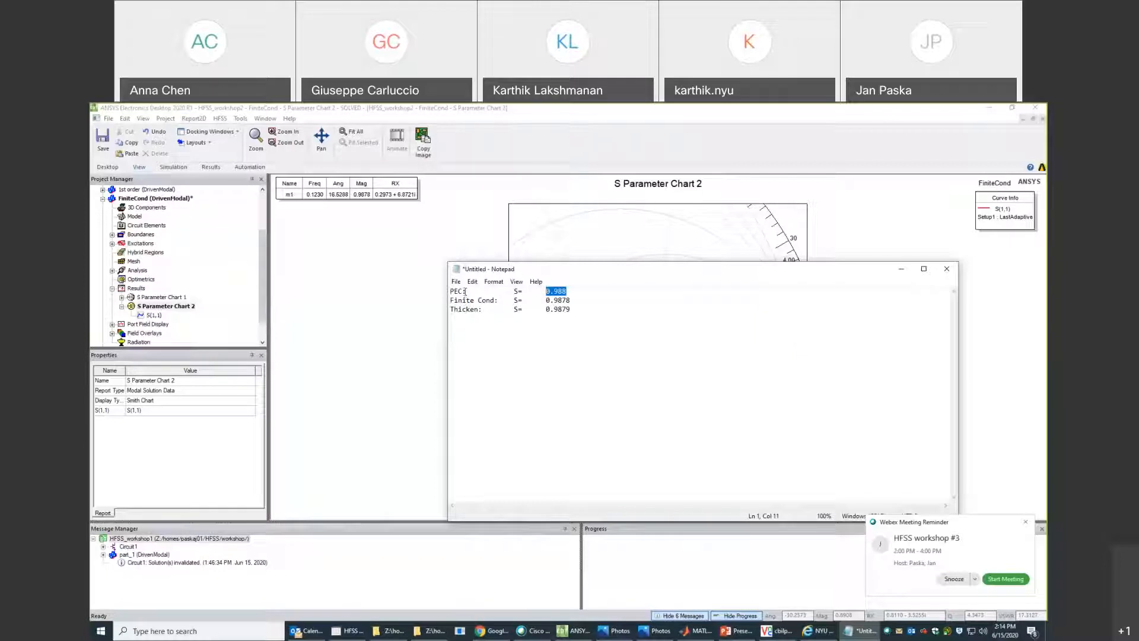
drag(465, 292, 451, 291)
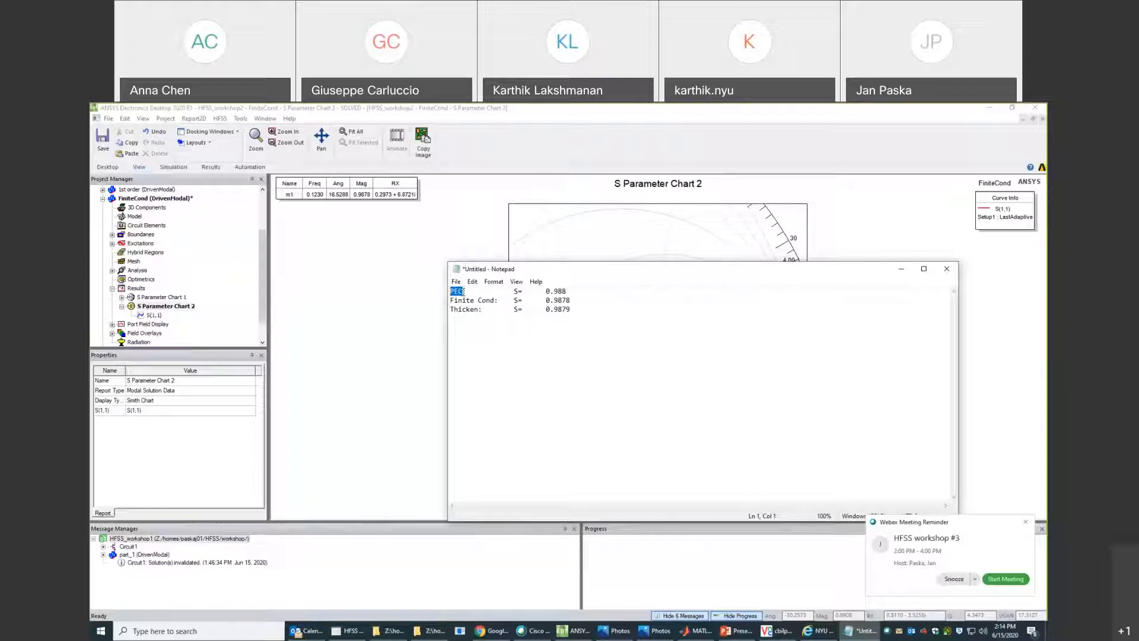
drag(480, 309, 446, 308)
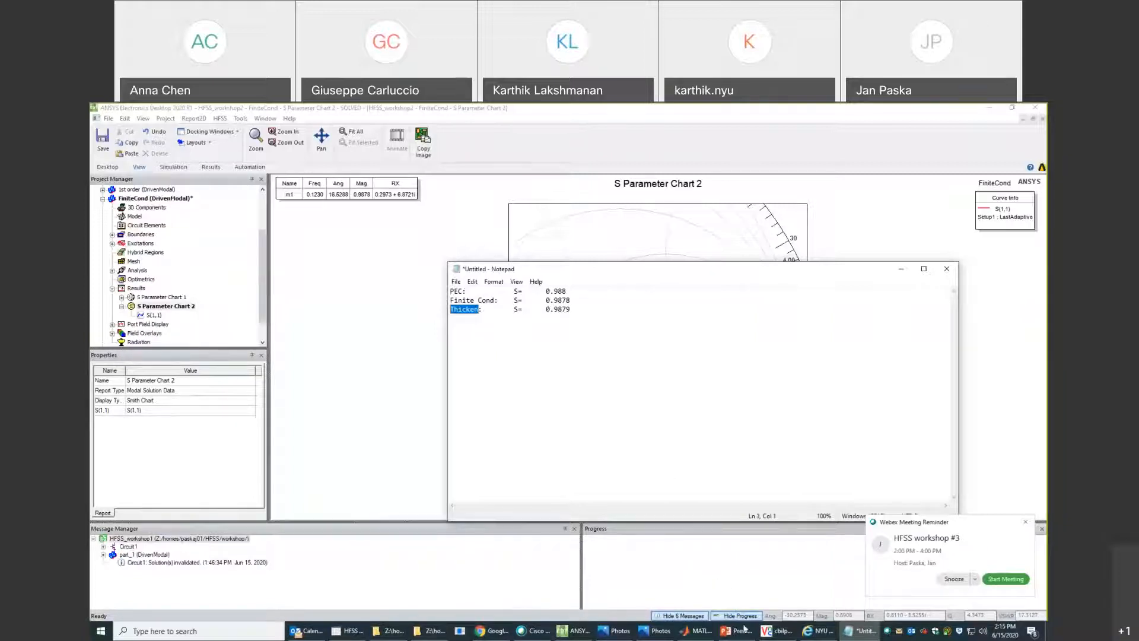
Switch to PowerPoint to review the workshop agenda slide, and minimize the presentation.
mouse_move(747, 633)
click(746, 638)
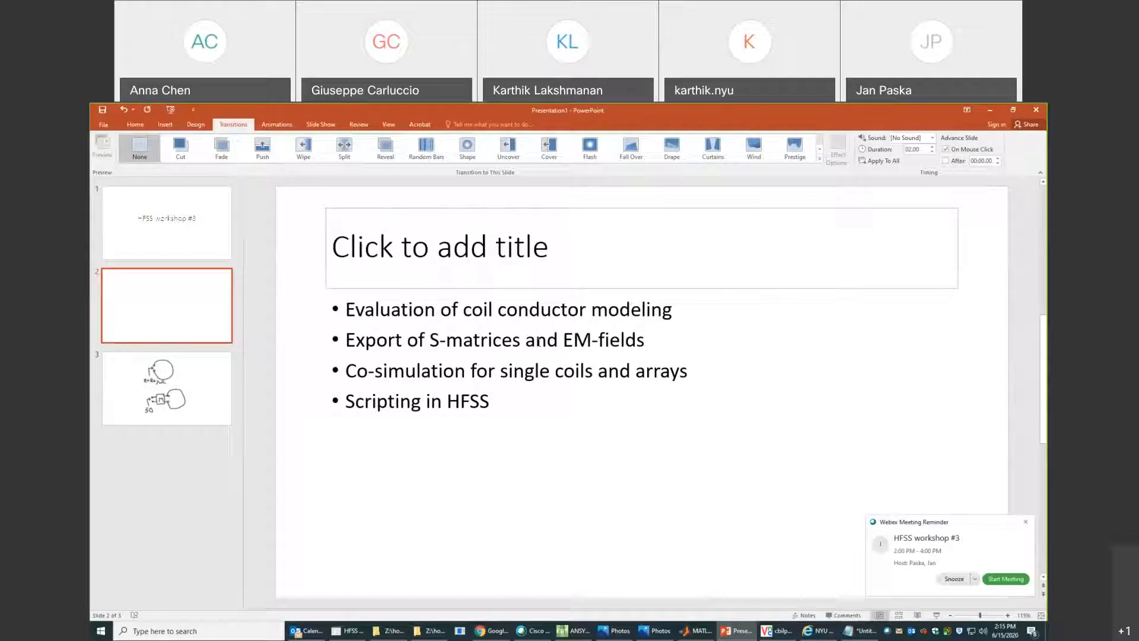
click(991, 112)
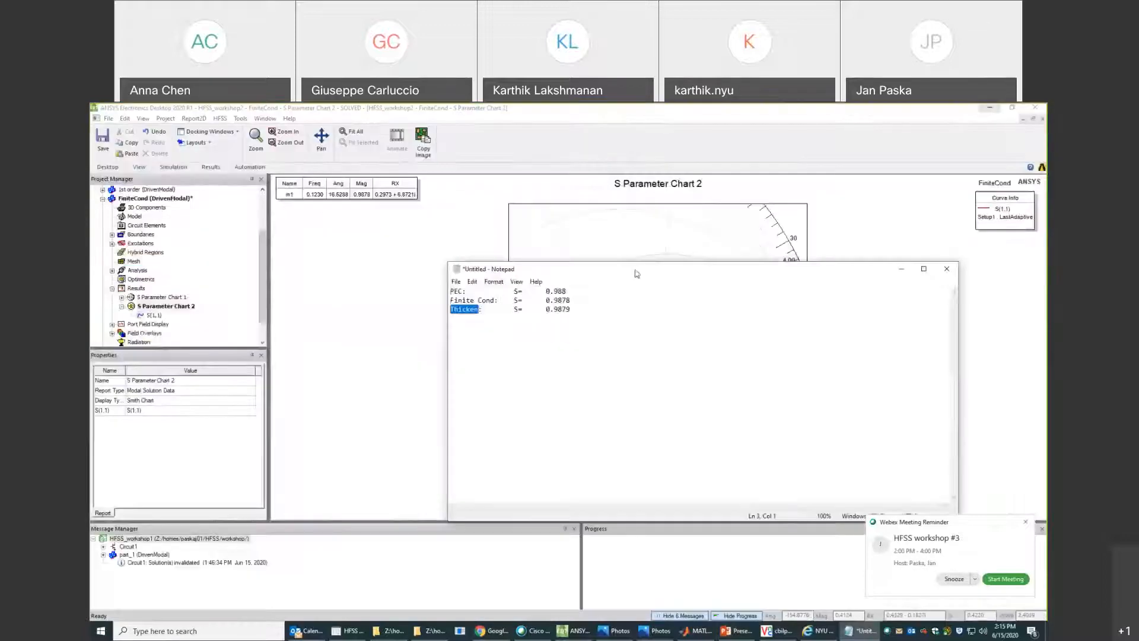
Return to HFSS, collapse the FiniteCond results, and open the design's solution data.
click(483, 255)
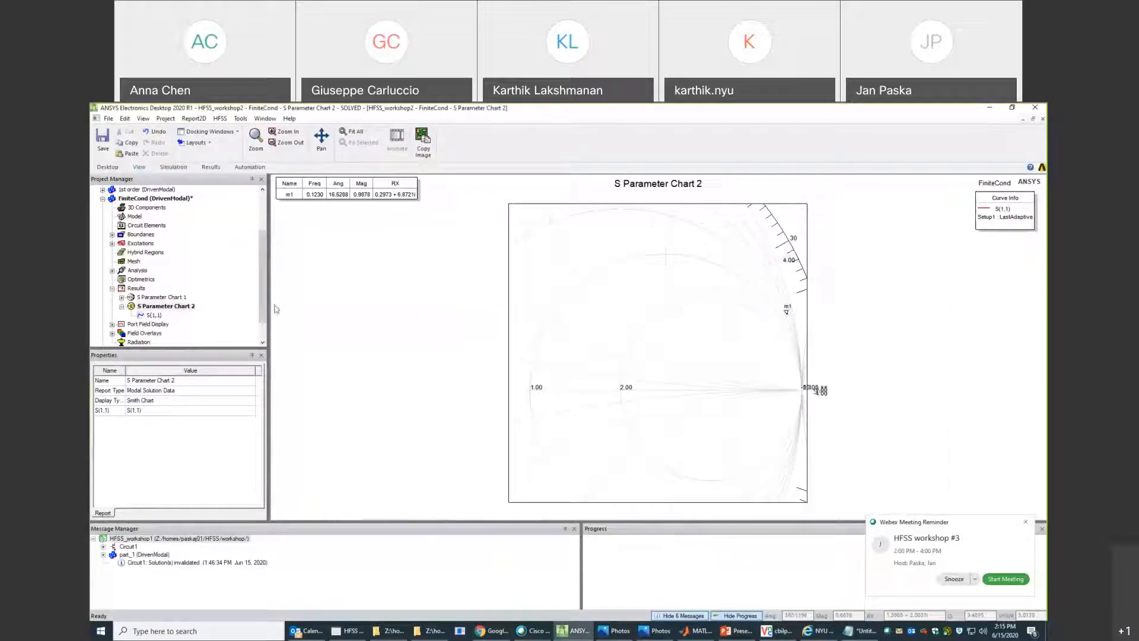
click(112, 289)
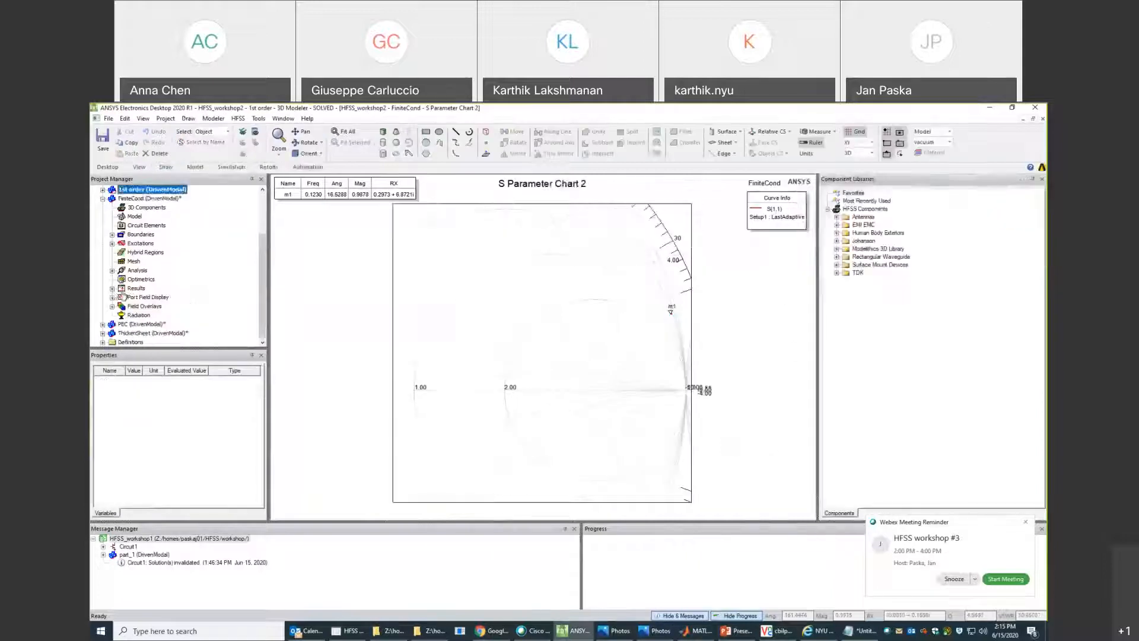
click(128, 289)
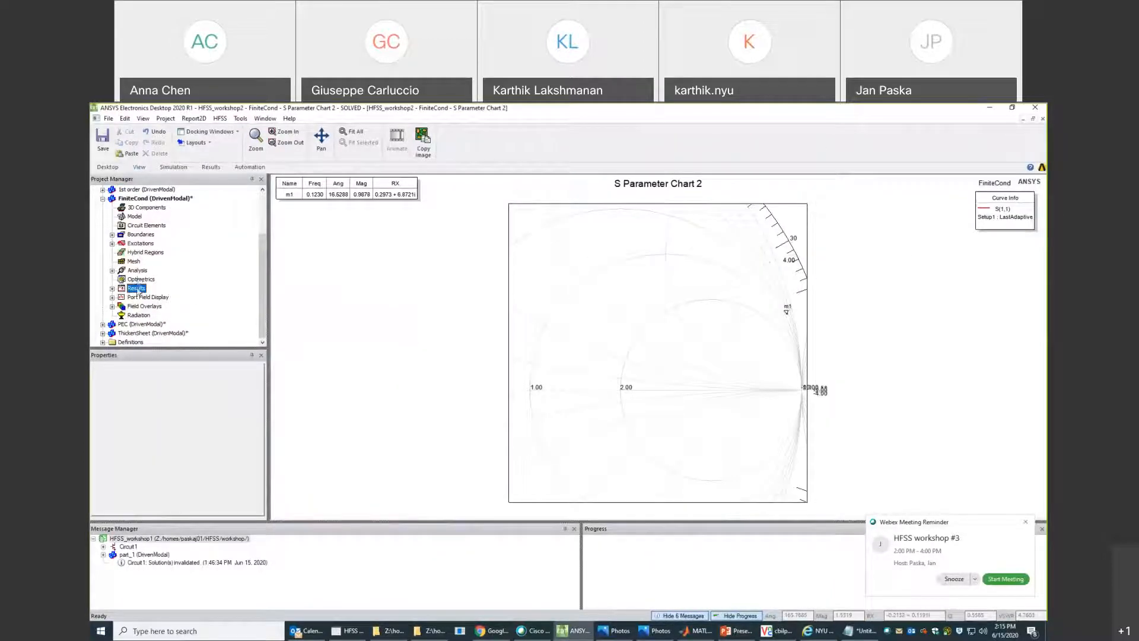
right_click(138, 290)
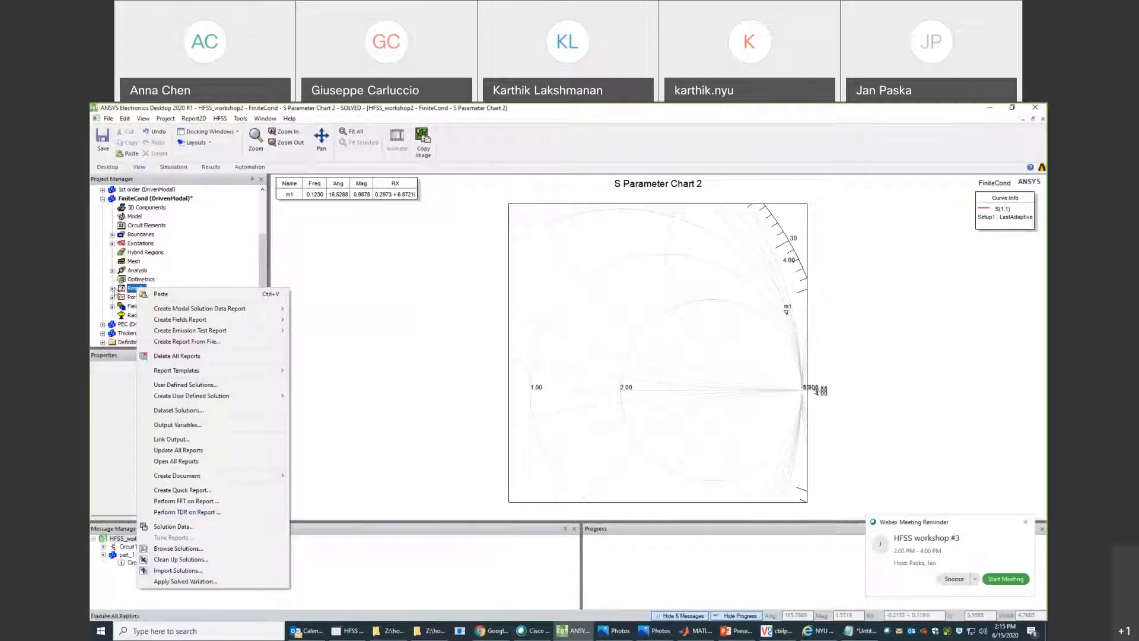
right_click(123, 287)
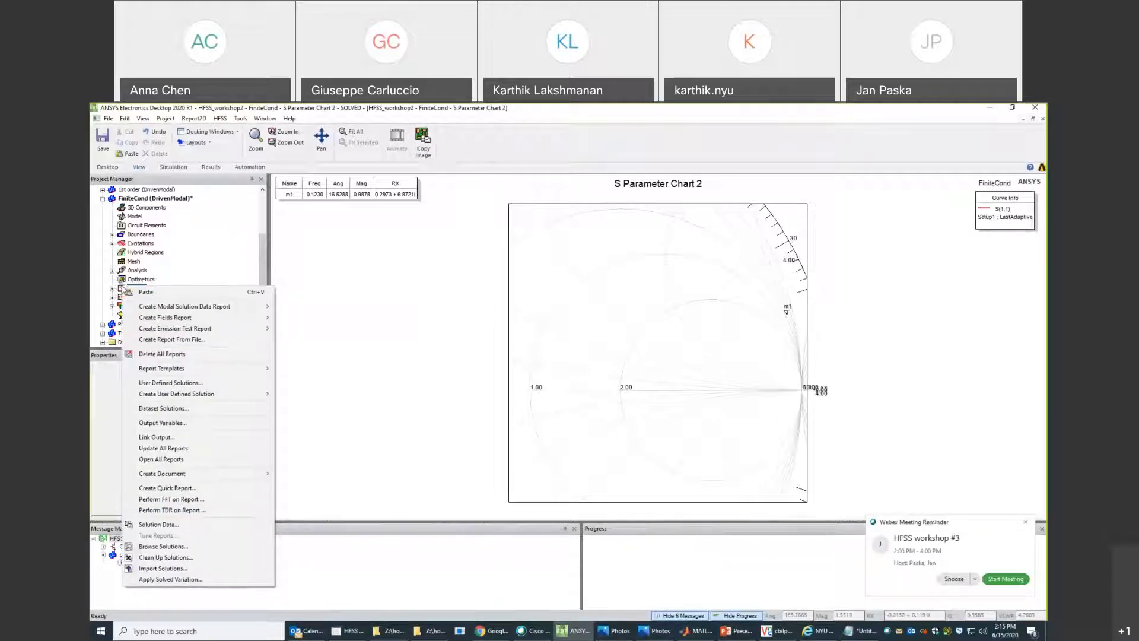
click(156, 525)
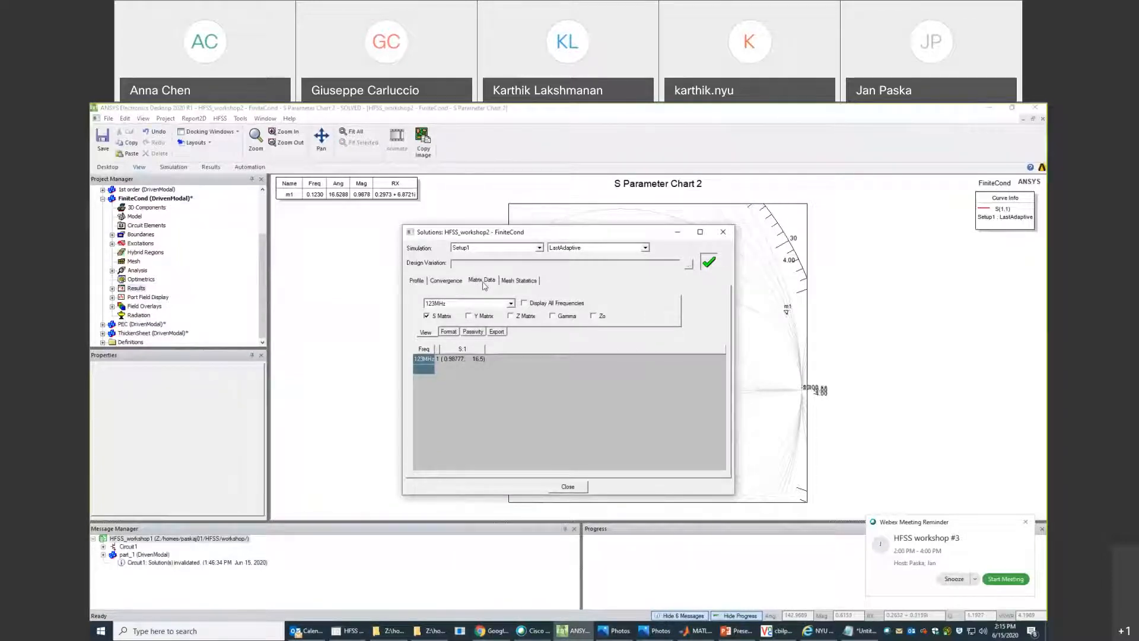
Export the matrix data as Touchstone file HFSS_workshop2_FiniteCond to the HFSS\workshop folder, with 15-digit precision and 50 ohm impedance.
click(497, 331)
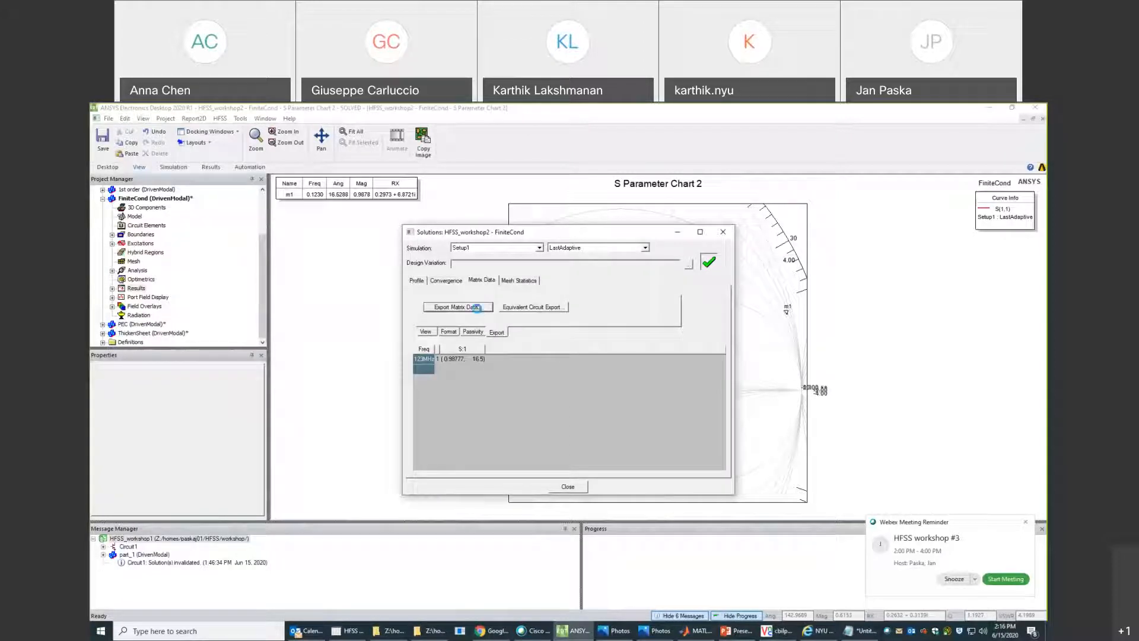
click(479, 307)
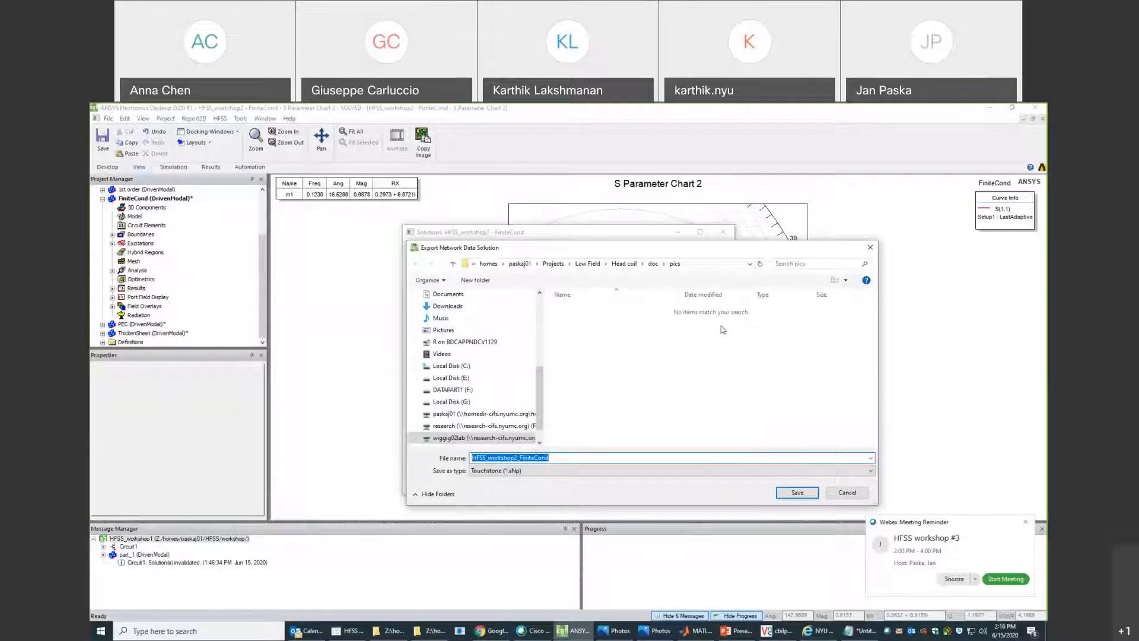
click(554, 264)
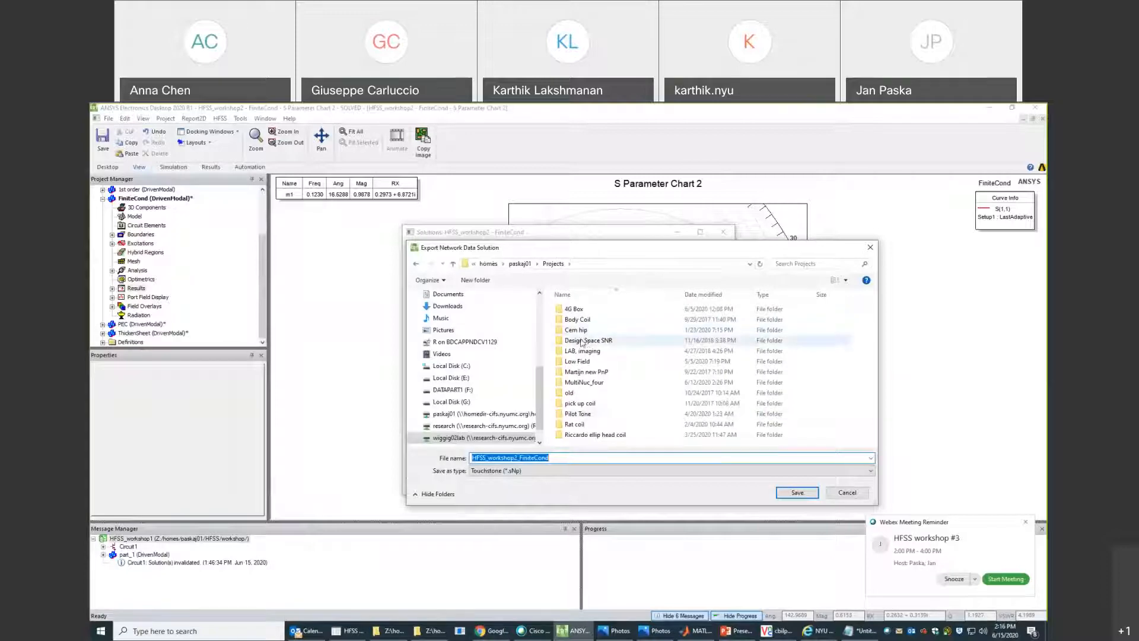
click(521, 263)
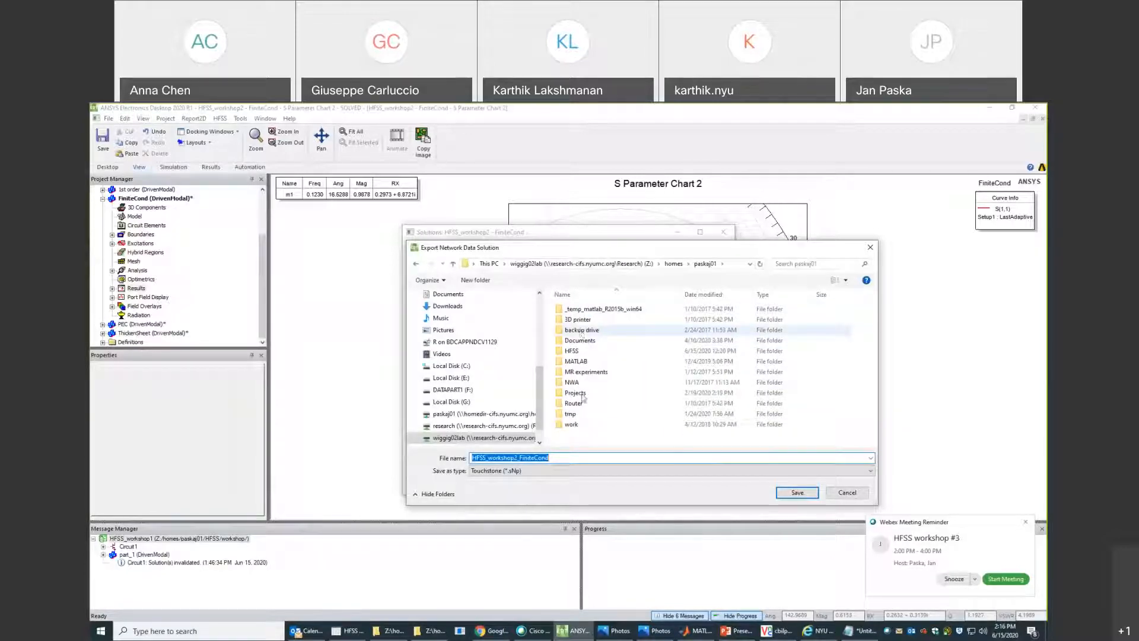
double_click(572, 351)
scroll(577, 426, down, 4)
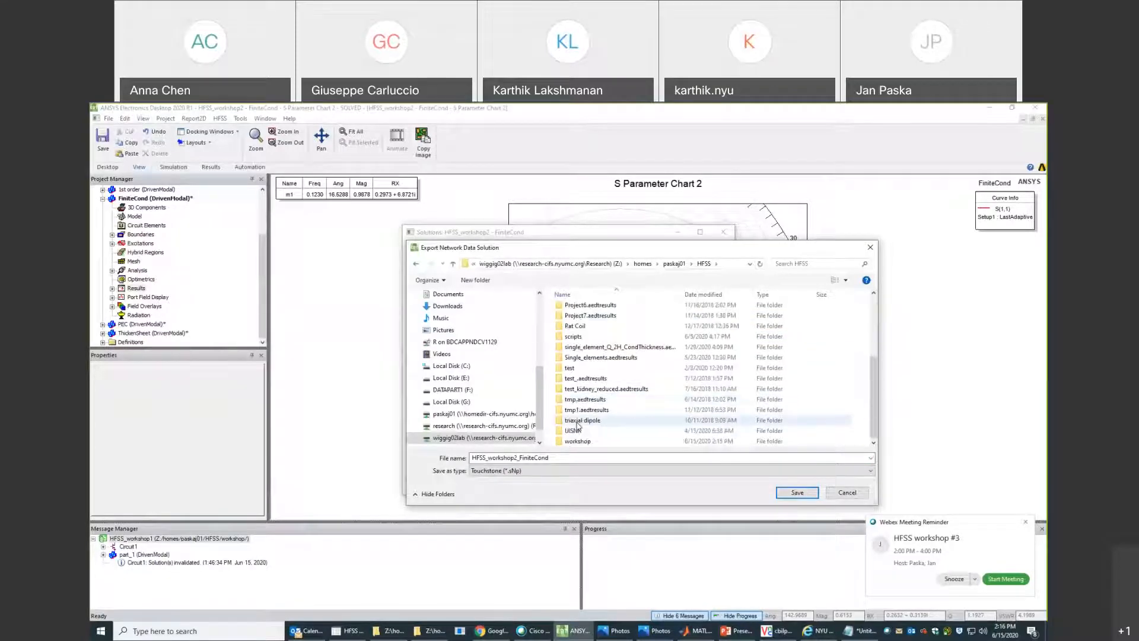
double_click(576, 441)
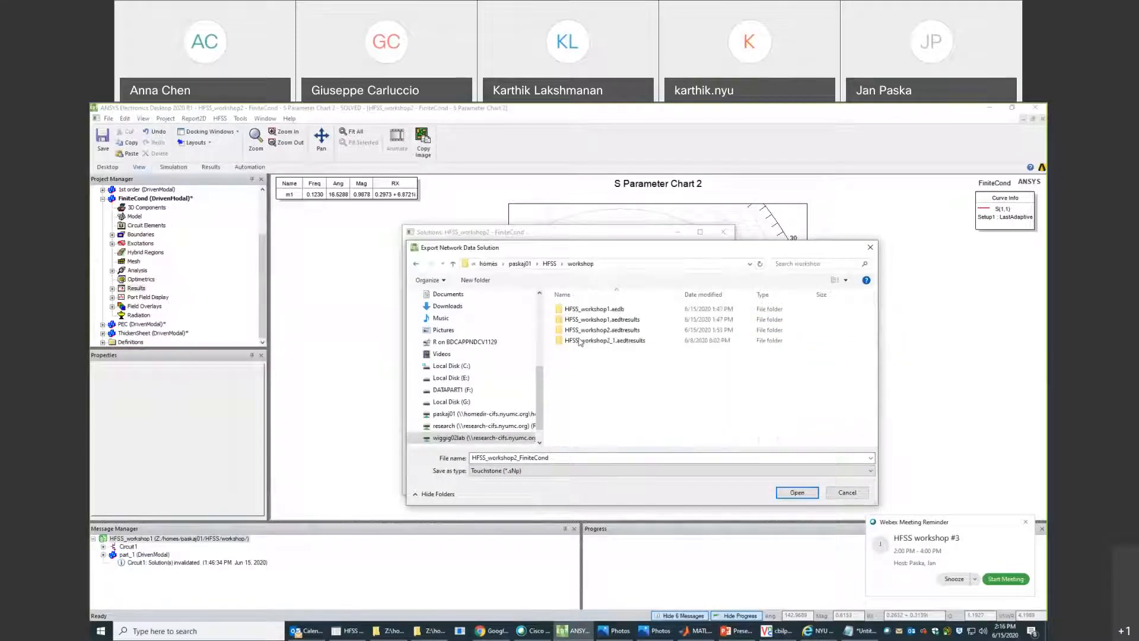
right_click(585, 358)
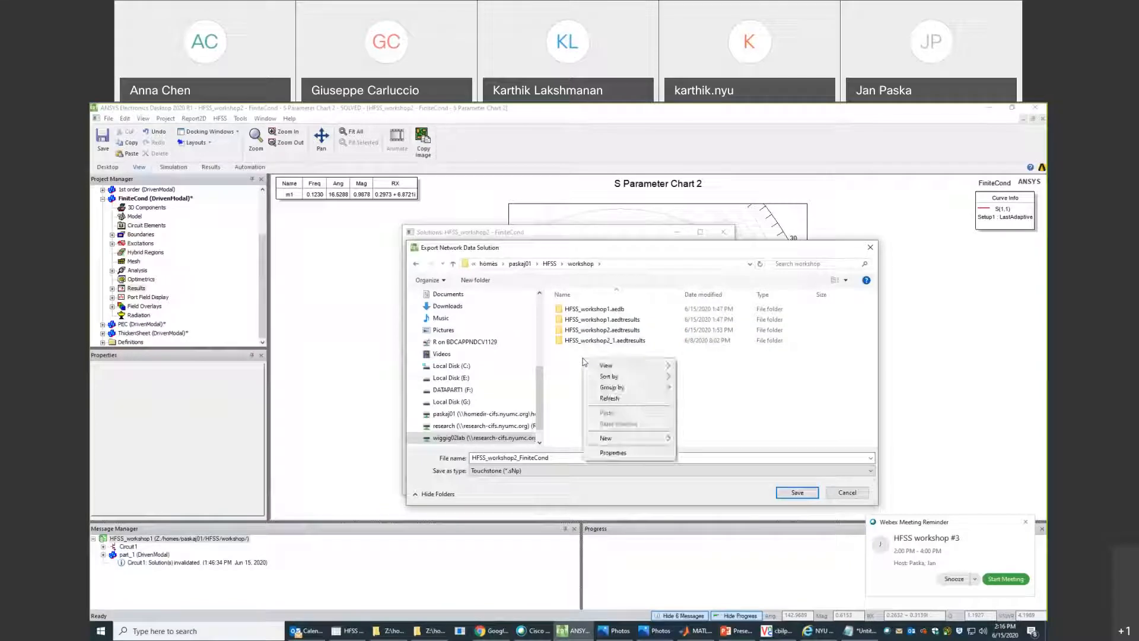
click(565, 367)
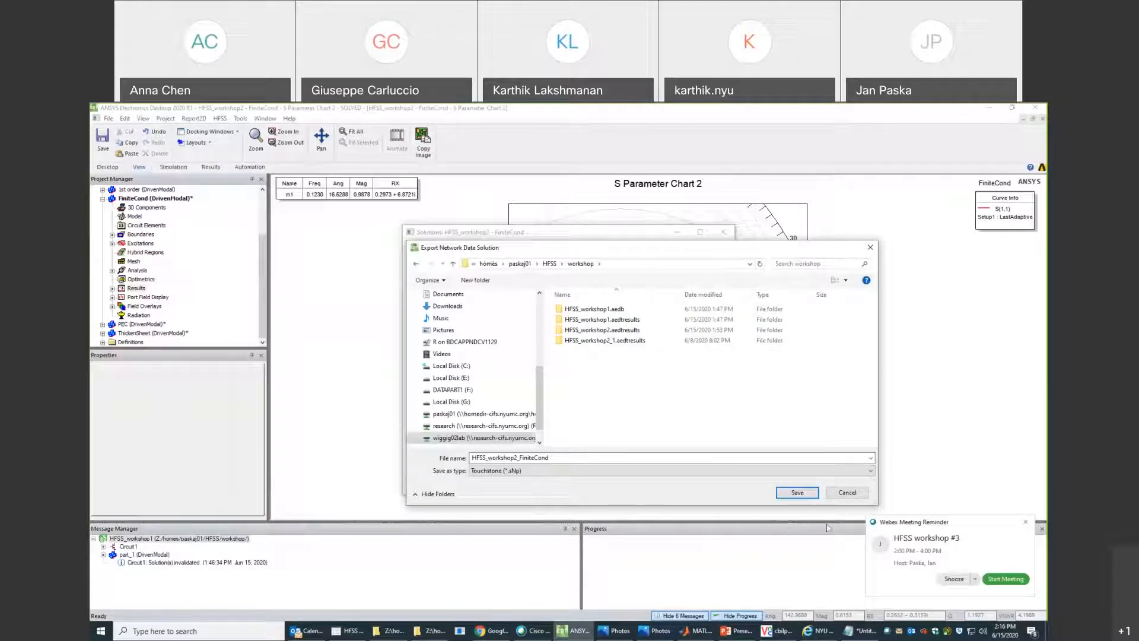
click(796, 493)
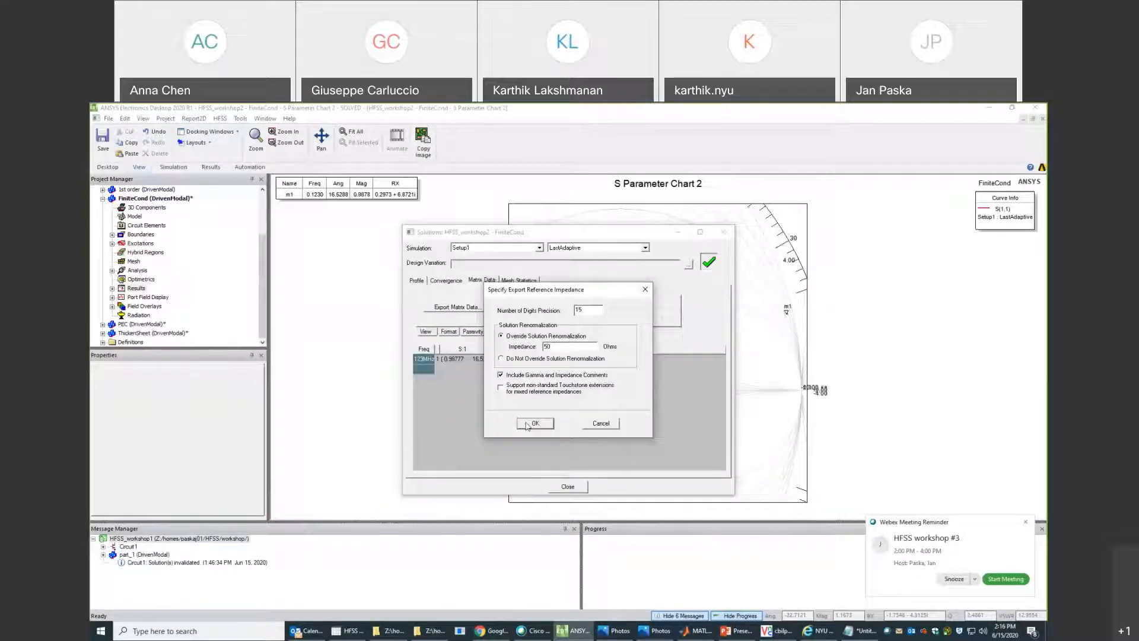
click(528, 425)
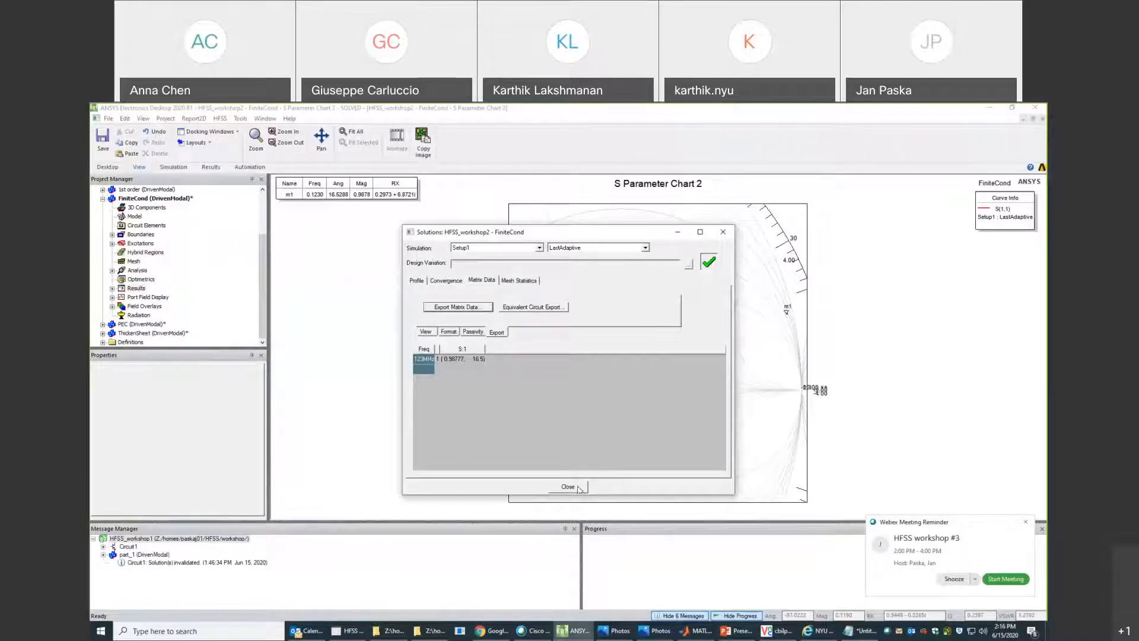
Switch to File Explorer and sort the workshop folder by date modified, newest first.
click(401, 638)
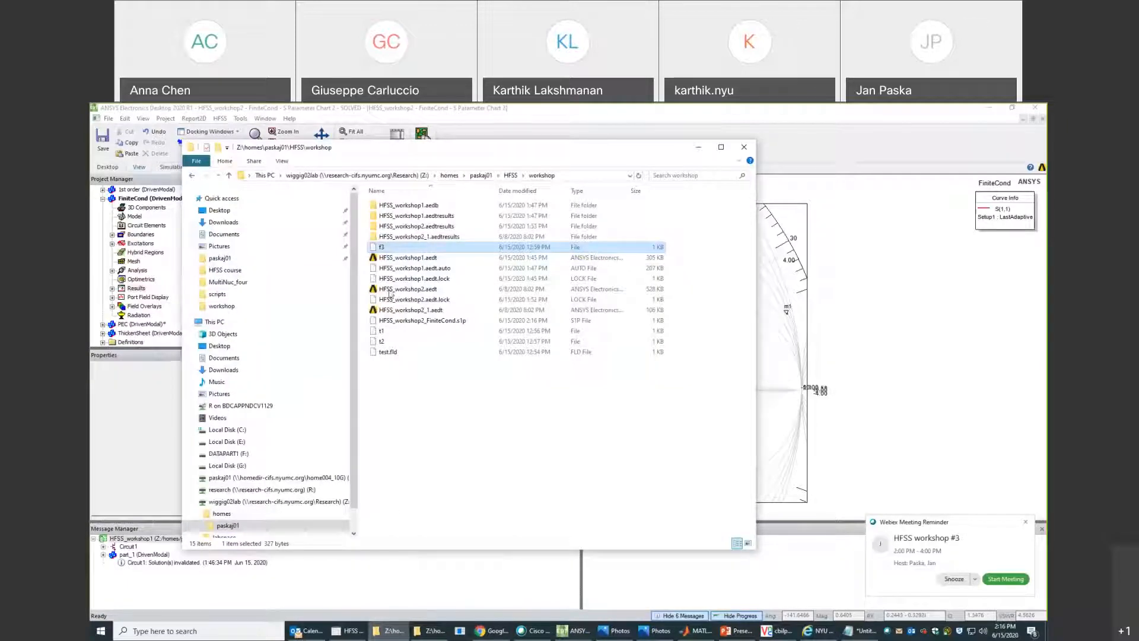
click(402, 399)
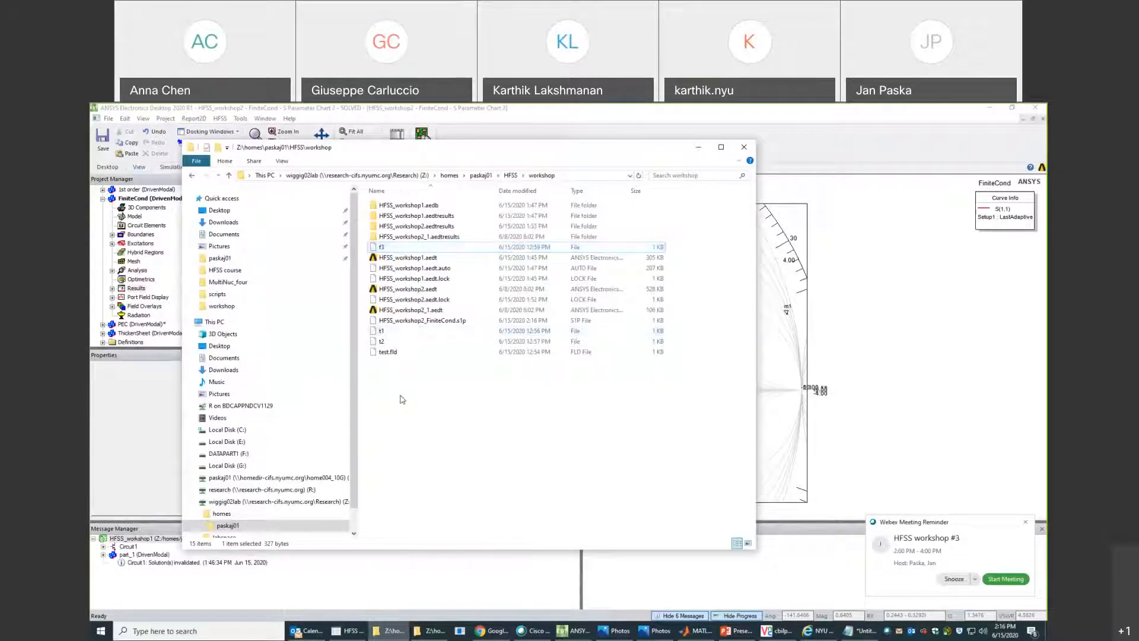
click(517, 191)
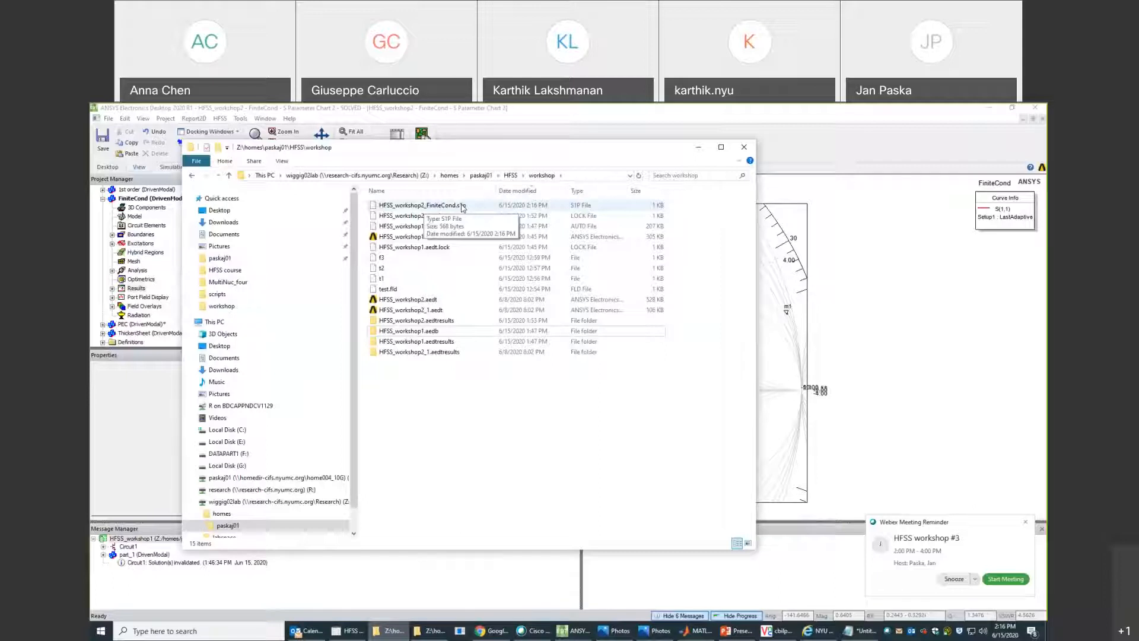
Open HFSS_workshop2_FiniteCond.s1p in Vim, widen the window to examine the exported S-parameter data, and close it.
right_click(447, 207)
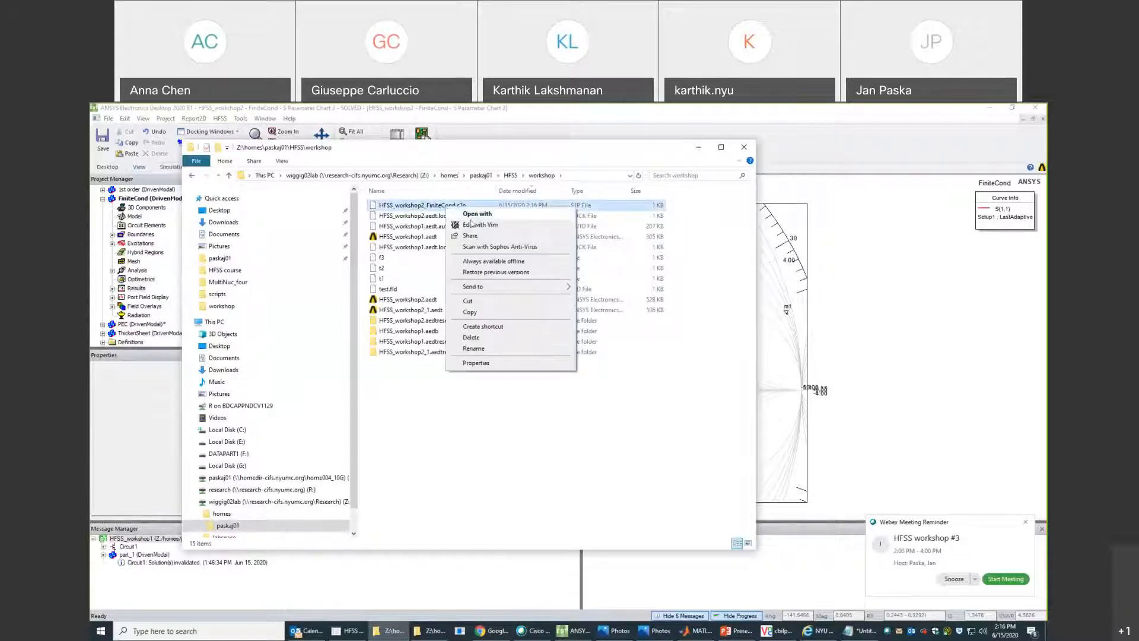
click(471, 224)
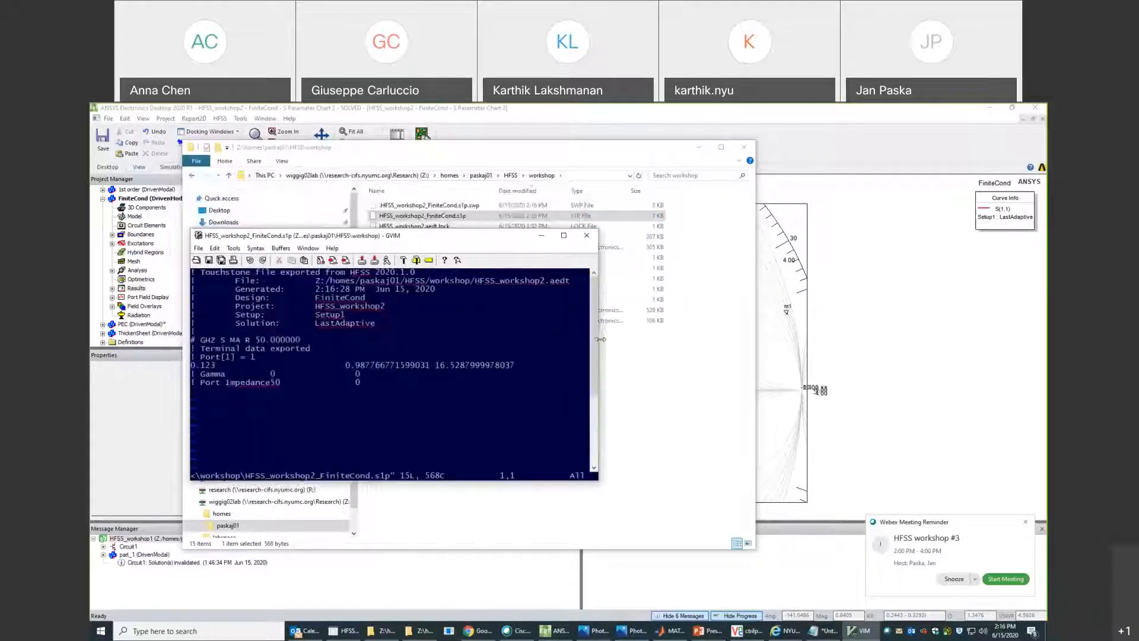
drag(600, 339, 743, 338)
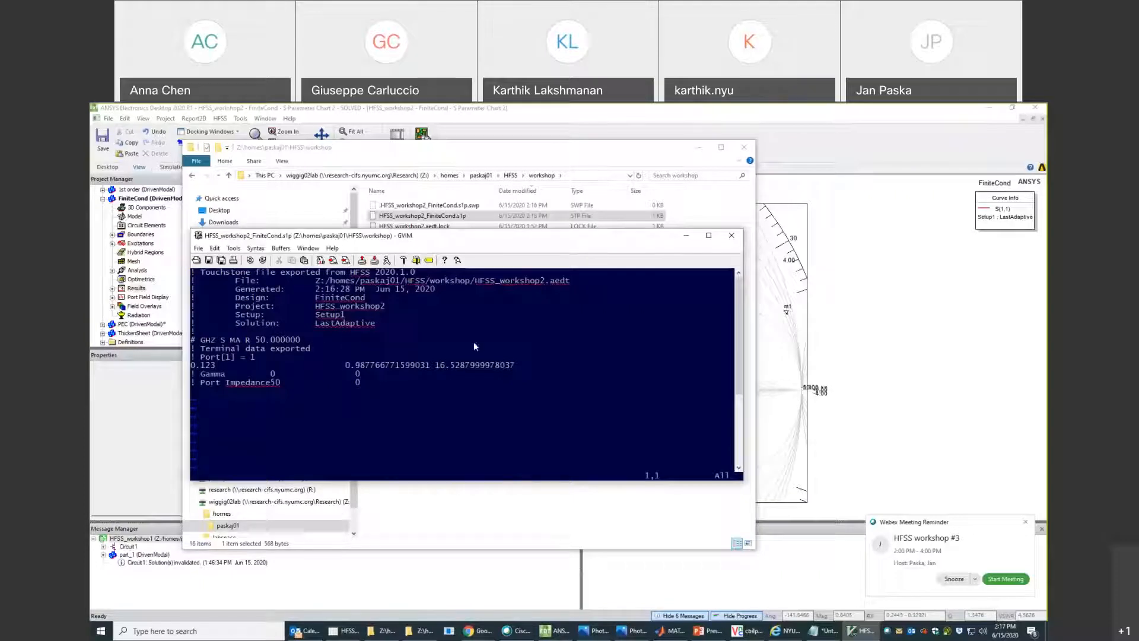
click(732, 236)
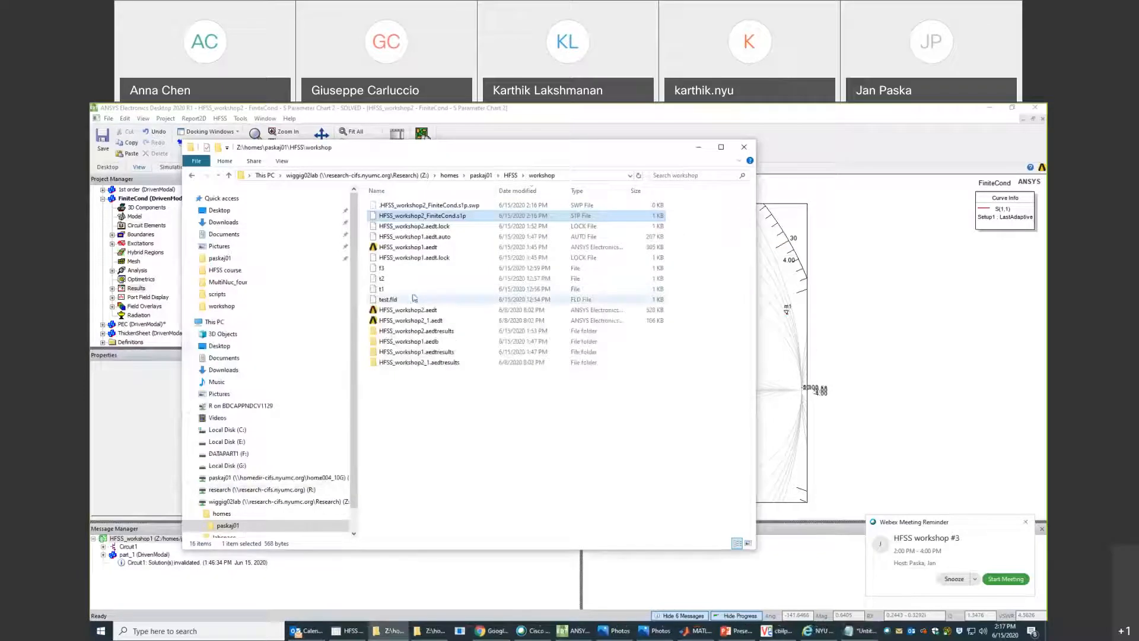
Minimize File Explorer to return to HFSS, and minimize the FiniteCond Solutions window.
click(700, 146)
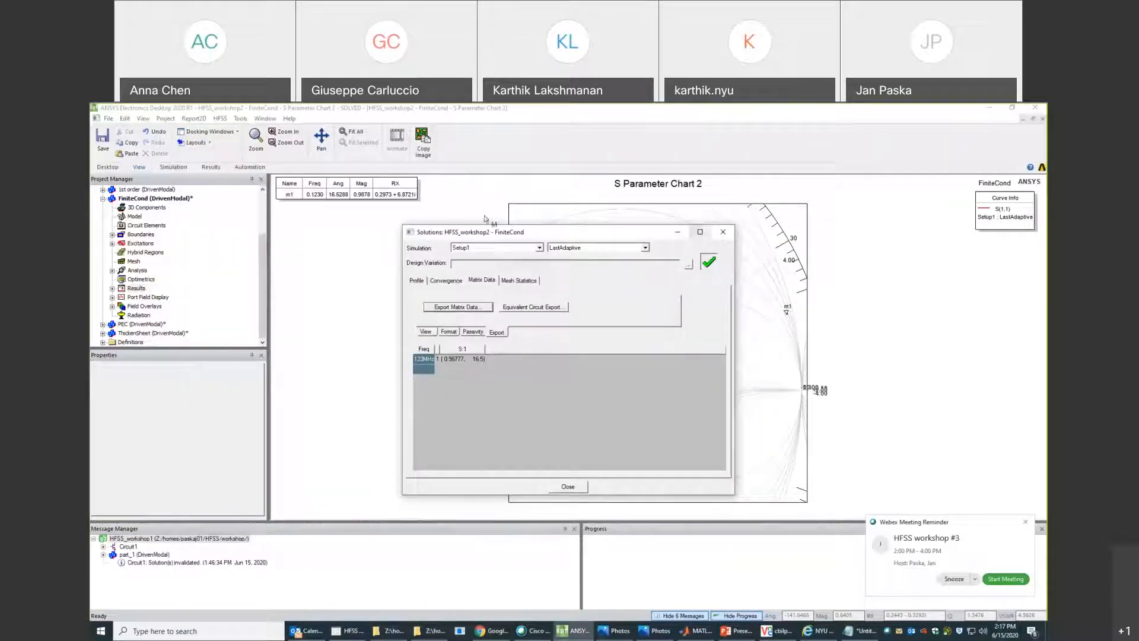
drag(678, 237, 655, 276)
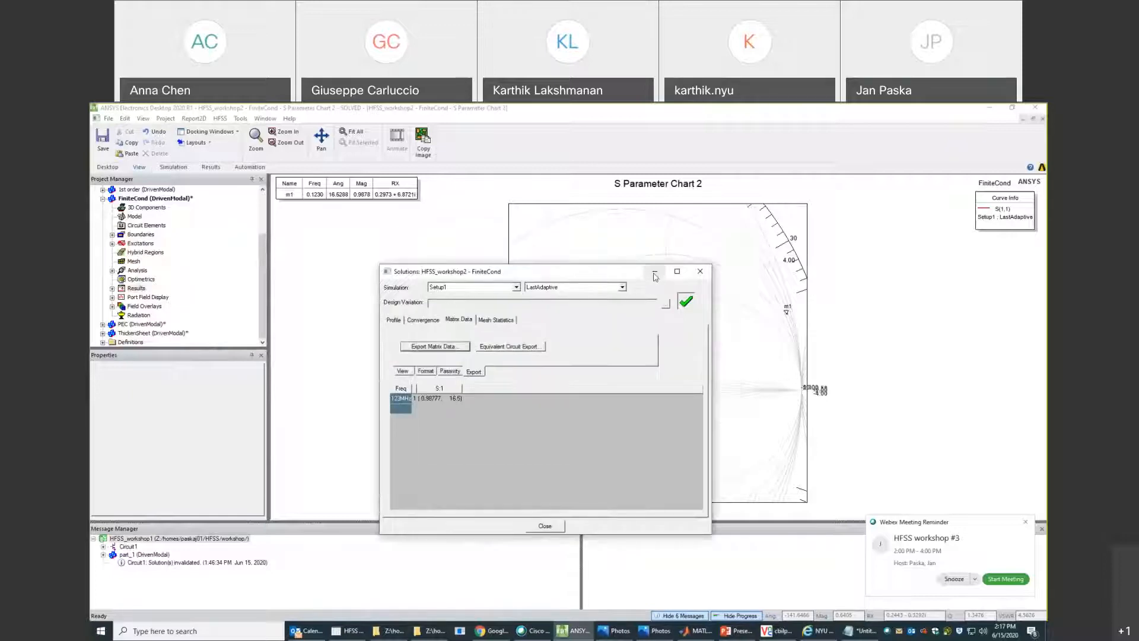
click(655, 275)
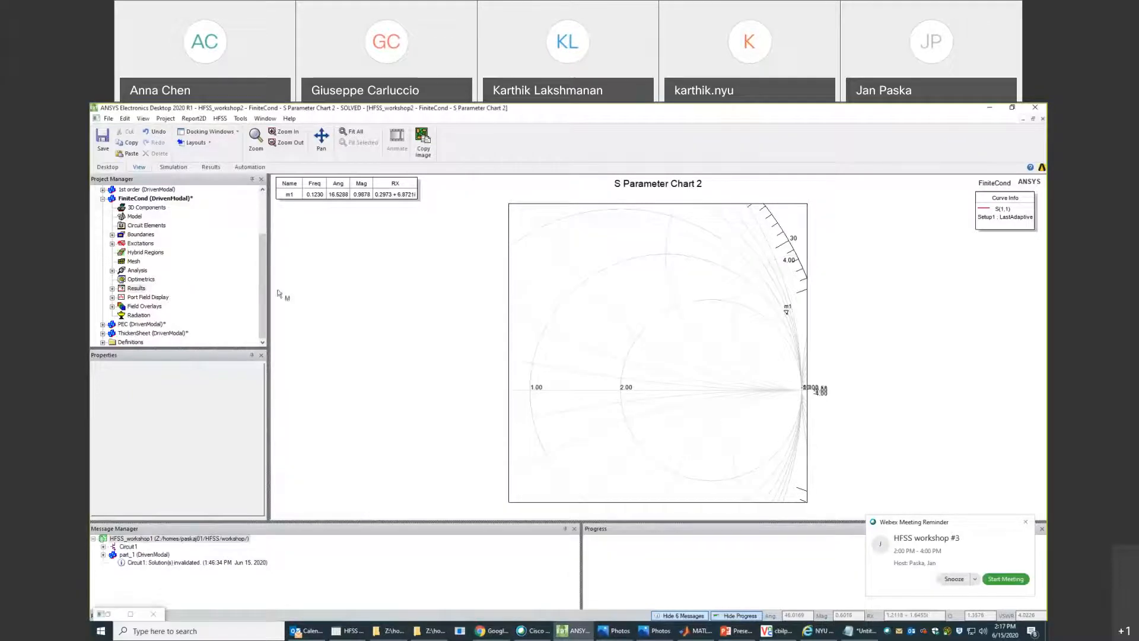
Collapse and re-expand the FiniteCond design in the project tree and select it.
click(103, 199)
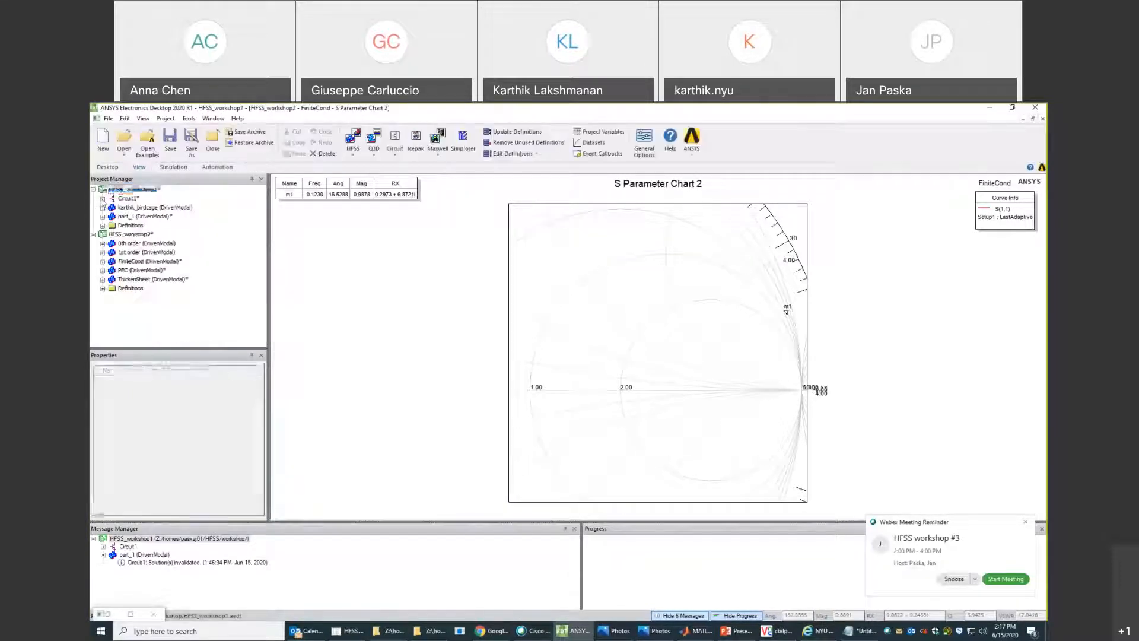
click(103, 261)
click(134, 228)
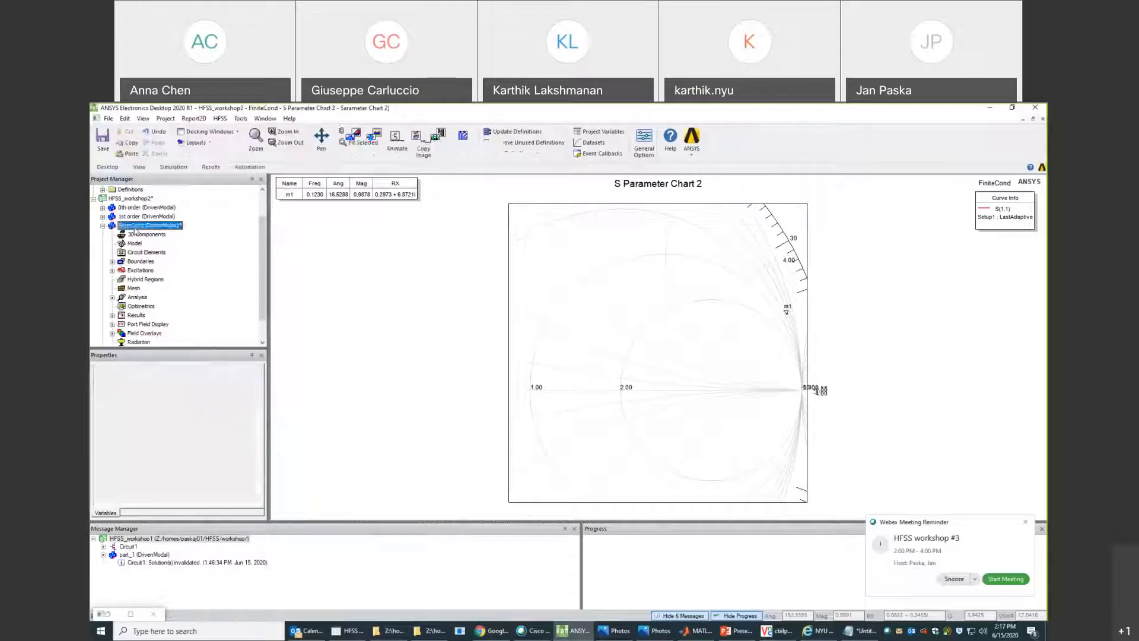
Open the FiniteCond 3D model, display its Mag_H1 field overlay, and orbit to examine the H field around the sphere and coil.
double_click(135, 227)
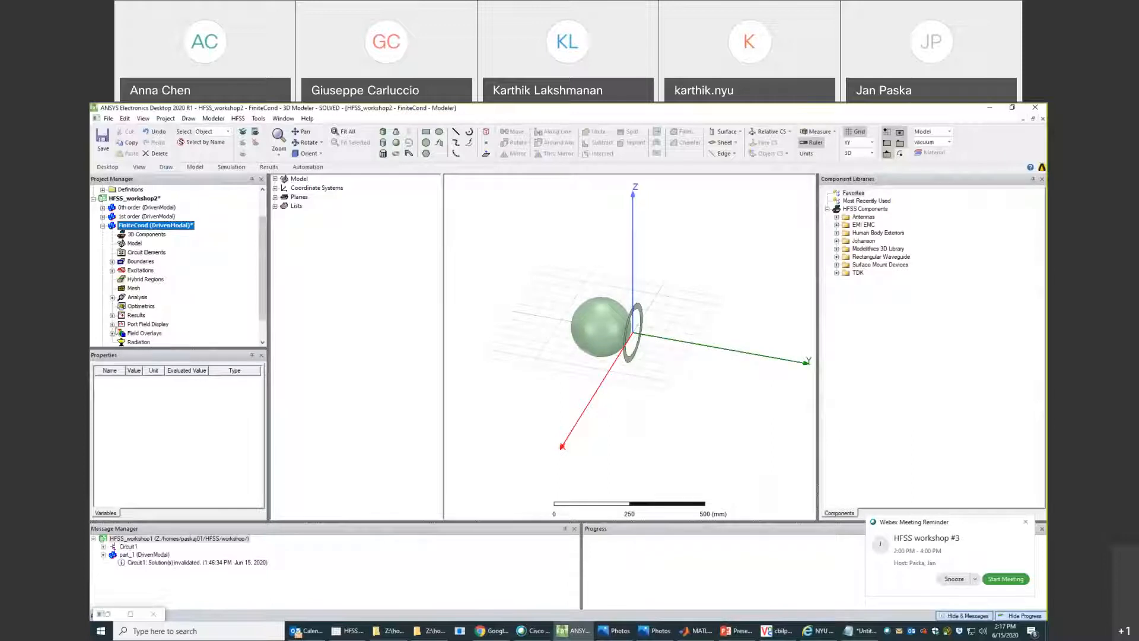
click(112, 333)
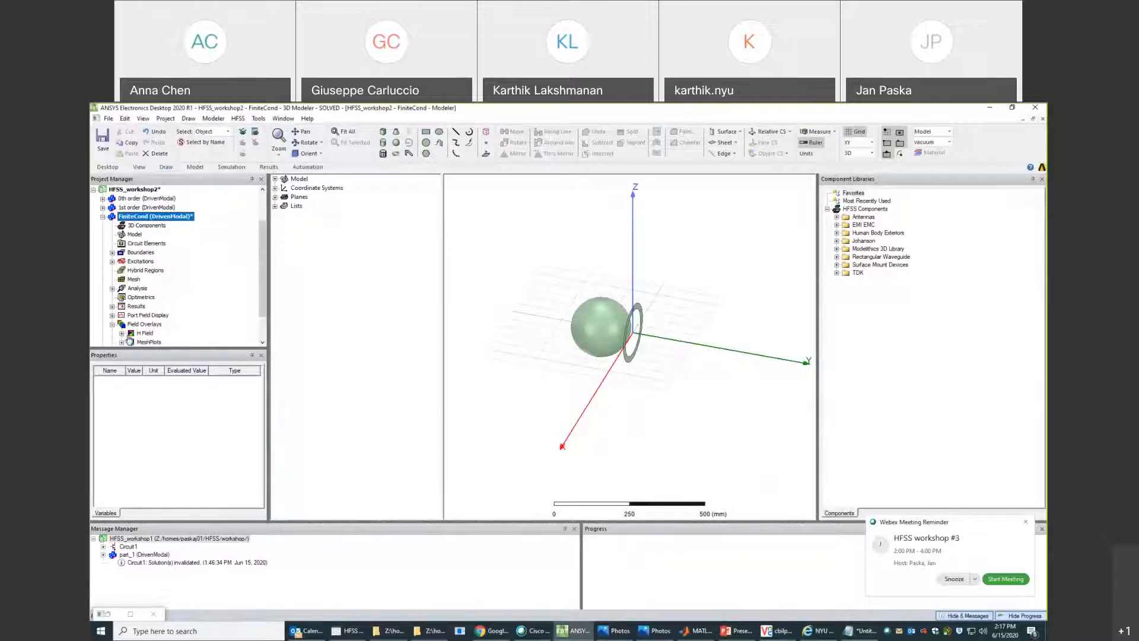
click(121, 332)
click(156, 343)
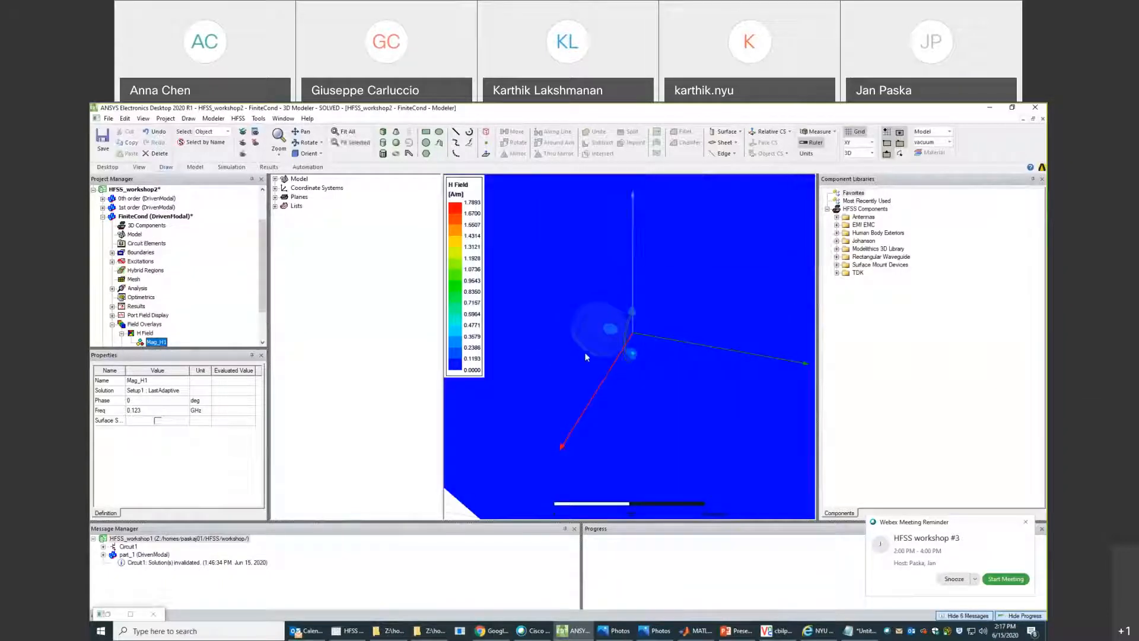
scroll(585, 357, up, 3)
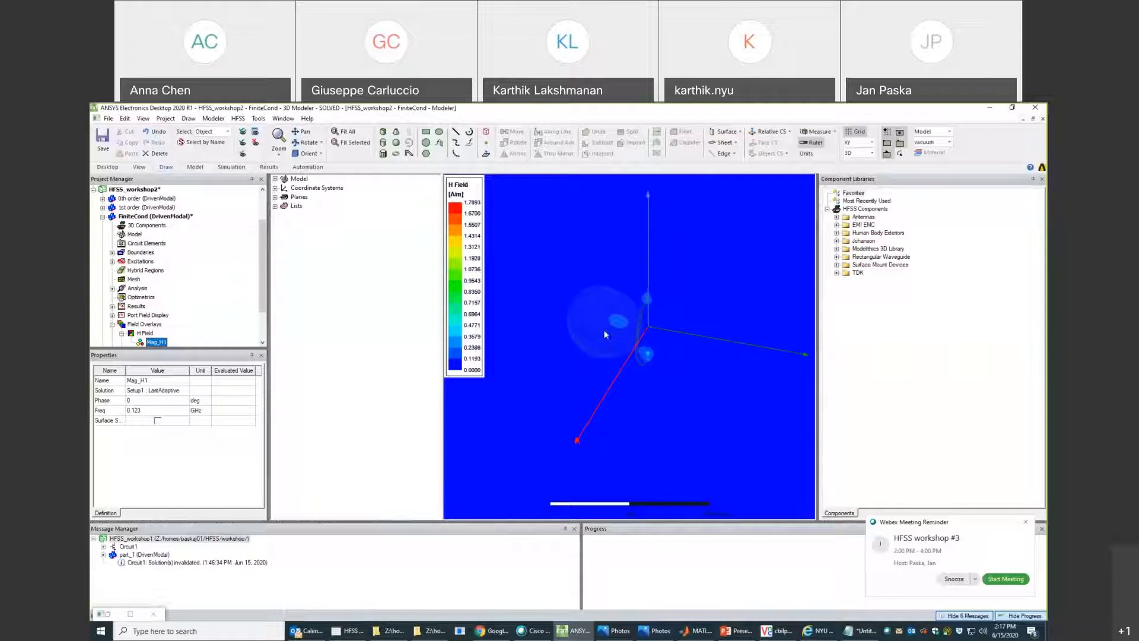
drag(606, 334, 624, 244)
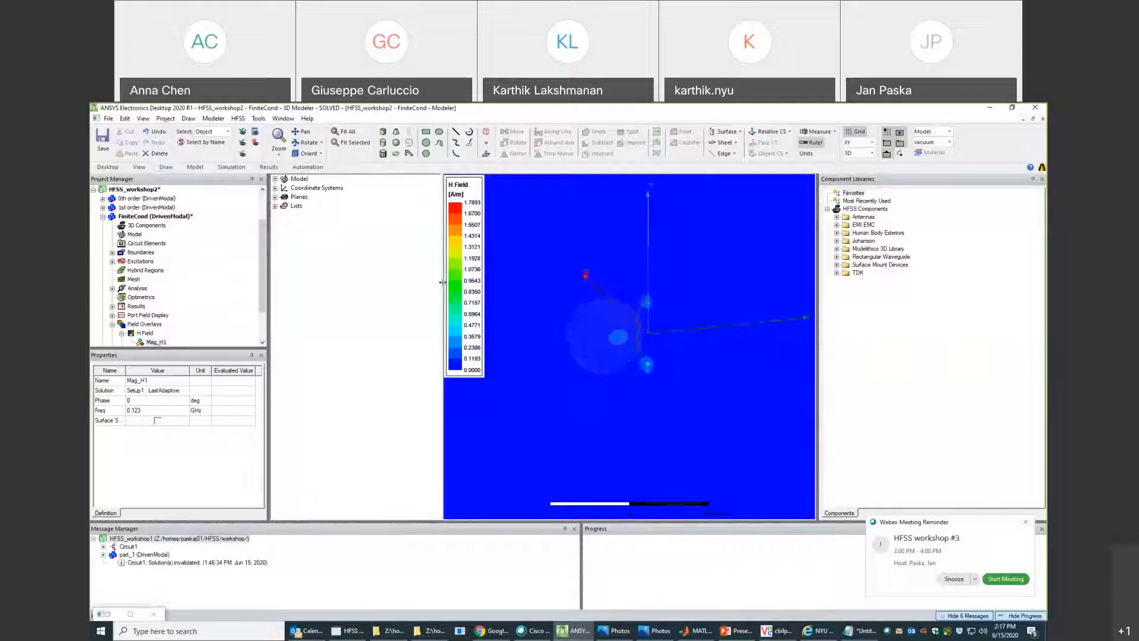
Widen the 3D view by narrowing the model tree and the component libraries, and select the sphere instead of the overlay.
drag(442, 283, 353, 282)
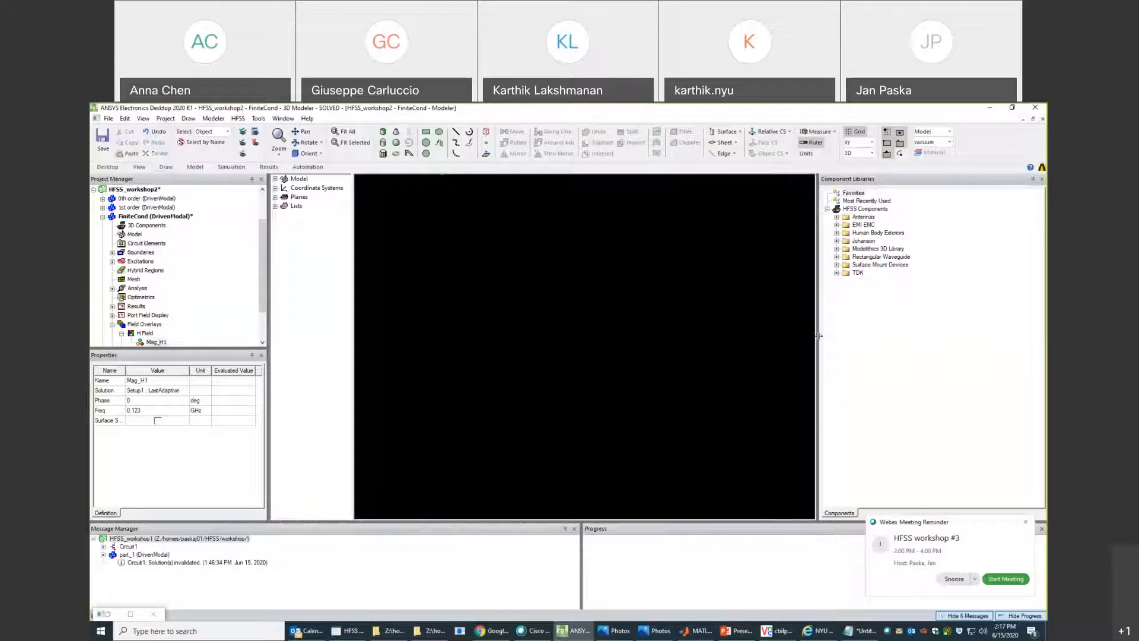
drag(819, 336, 950, 336)
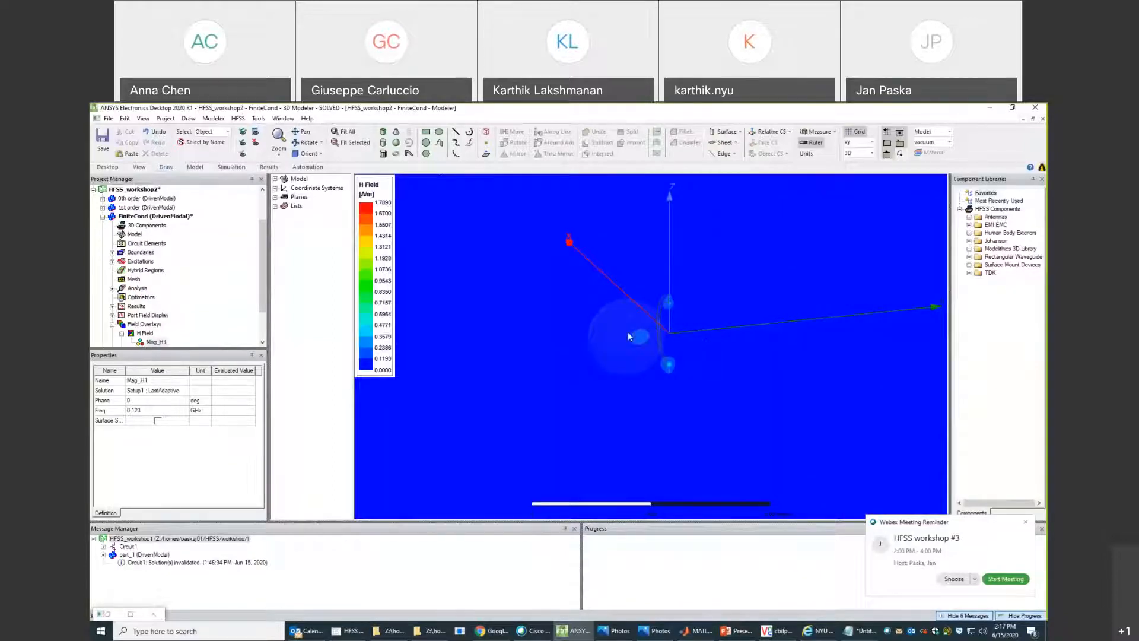
click(610, 304)
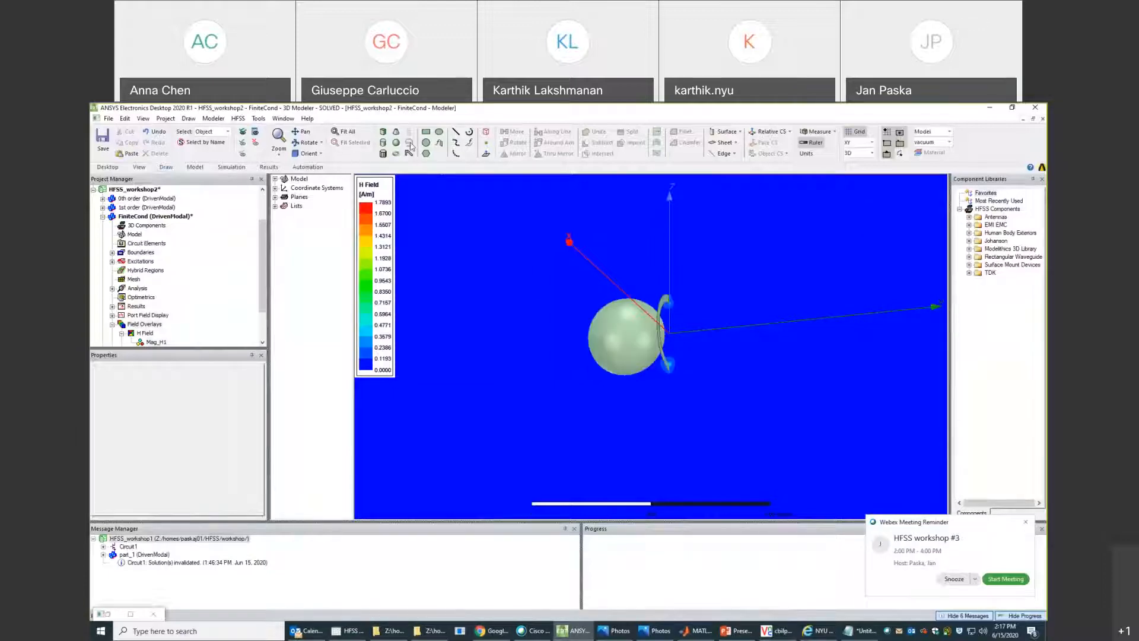
Open the Fields Calculator for the FiniteCond design.
click(259, 118)
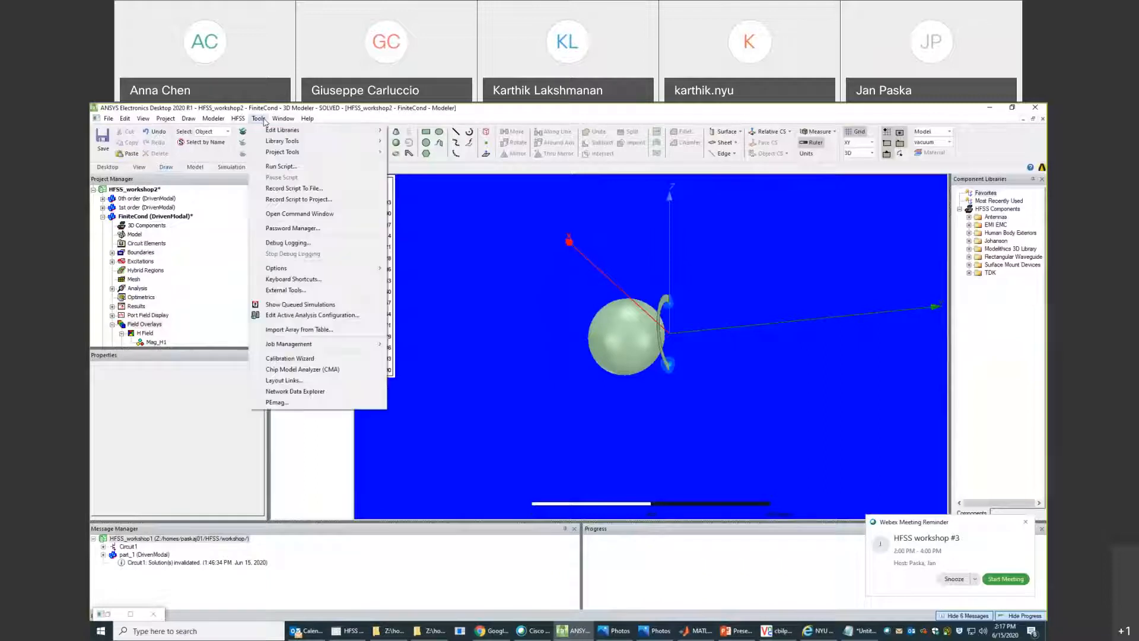
mouse_move(236, 122)
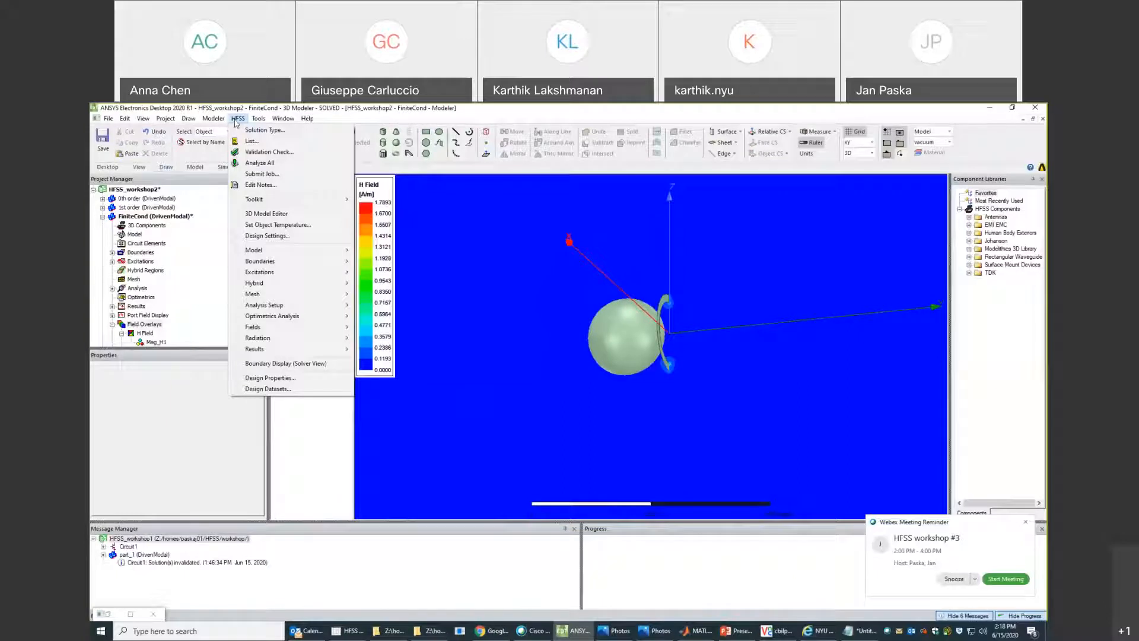
mouse_move(271, 330)
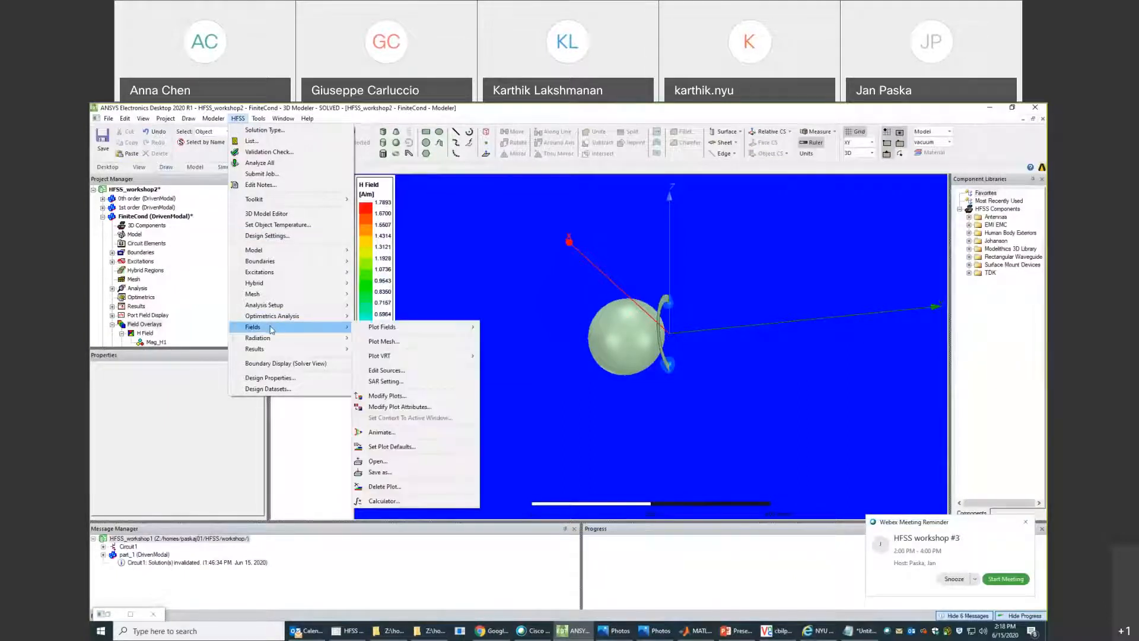
click(399, 502)
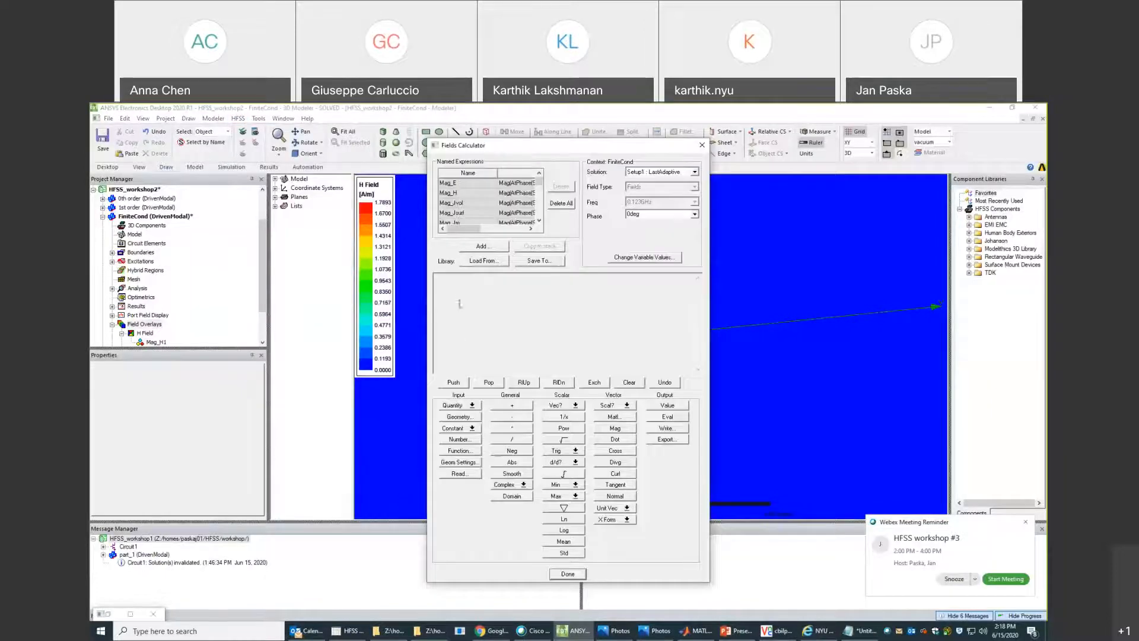
Examine the calculator's available field quantities and its named expressions, selecting Mag_E and Mag_H in the list.
click(467, 407)
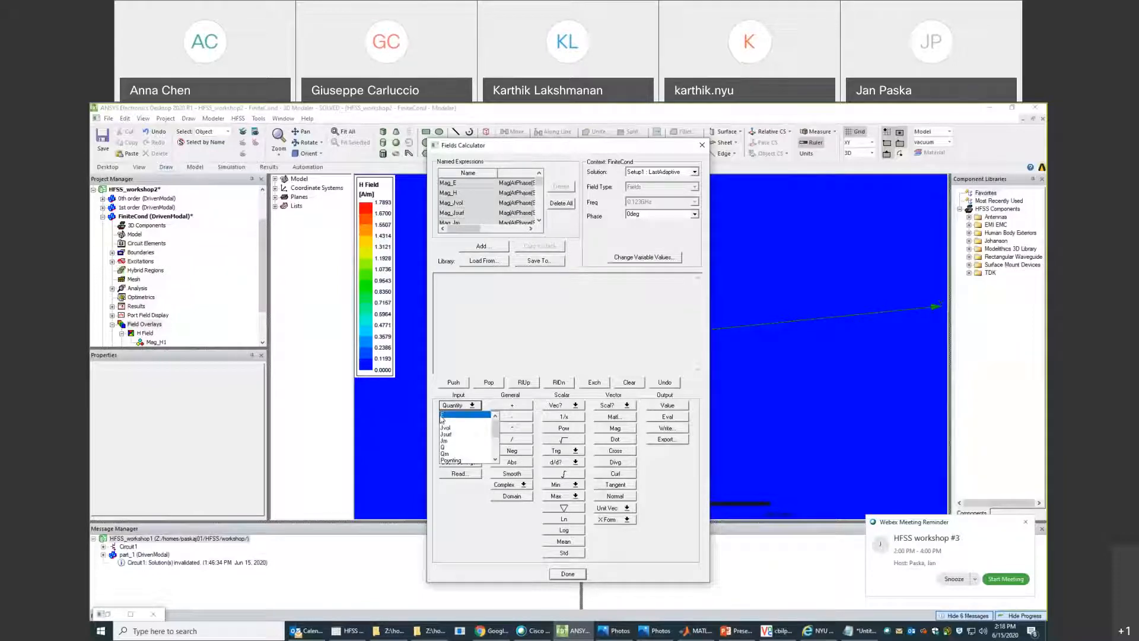
click(502, 155)
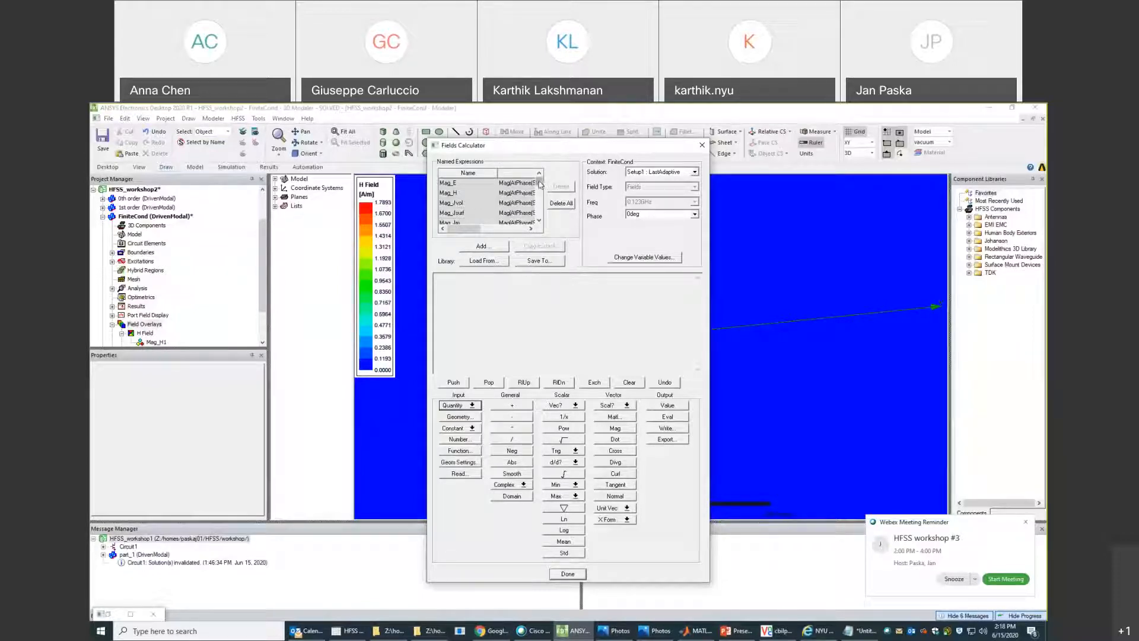
mouse_move(537, 181)
mouse_down()
mouse_move(538, 213)
mouse_move(538, 185)
mouse_up()
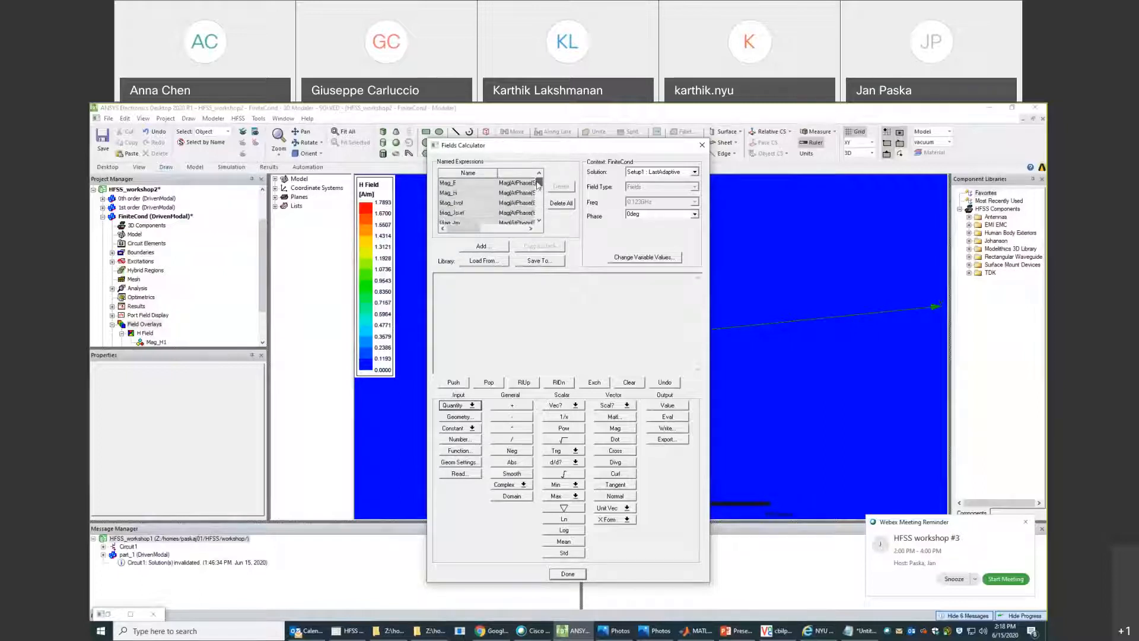
click(468, 183)
click(462, 194)
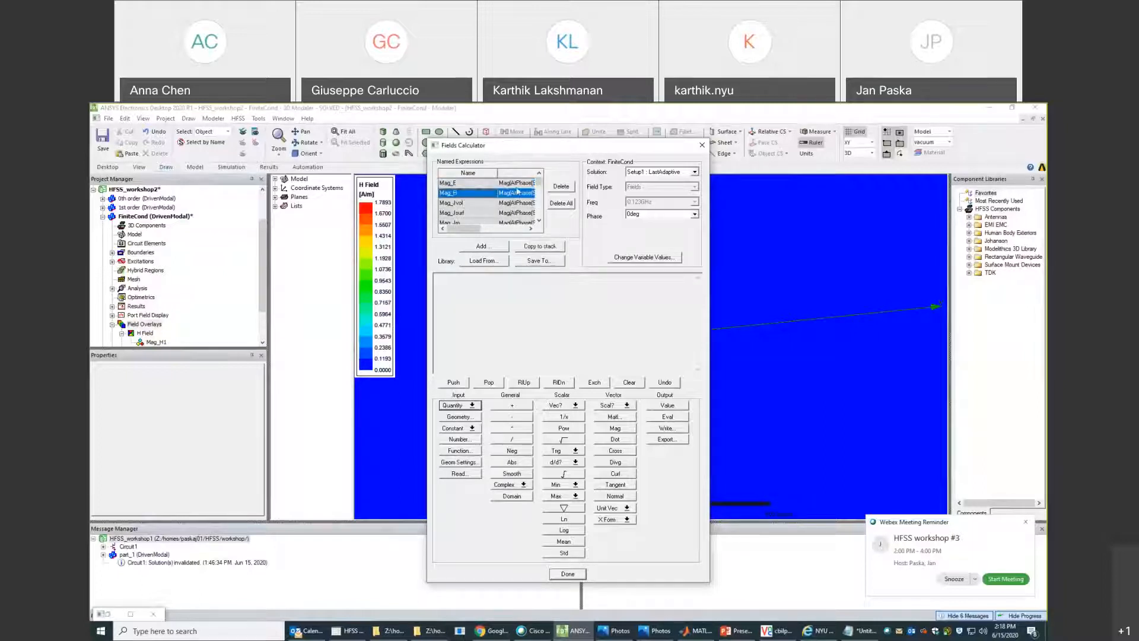
mouse_move(538, 185)
mouse_down()
mouse_move(538, 215)
mouse_move(539, 181)
mouse_up()
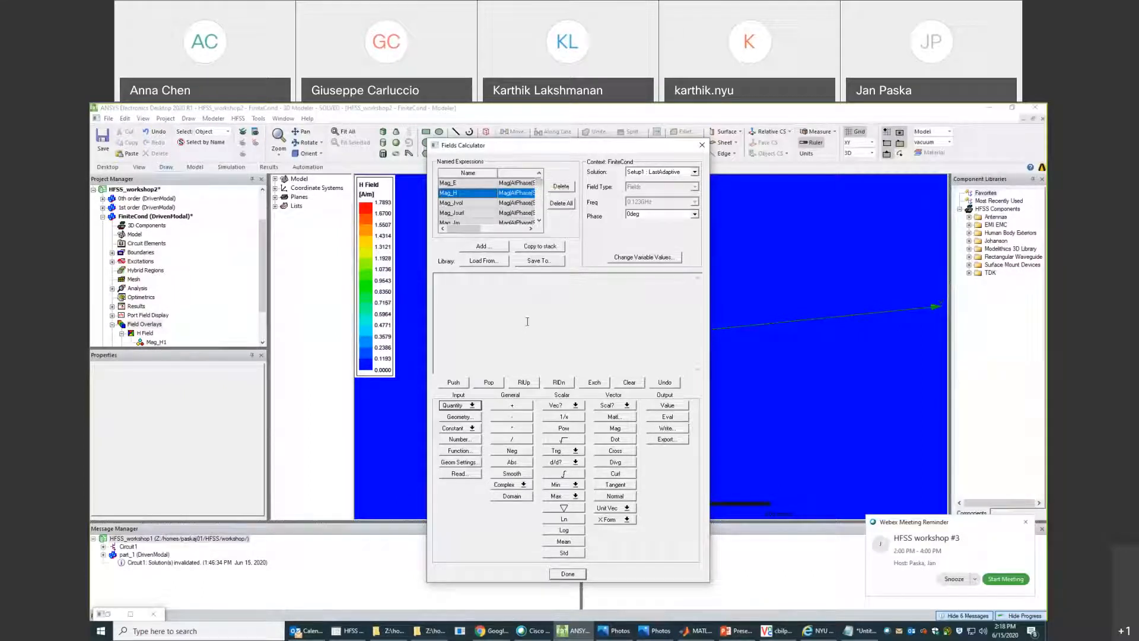
Add the E field quantity to the calculator stack and apply Smooth to it.
click(474, 407)
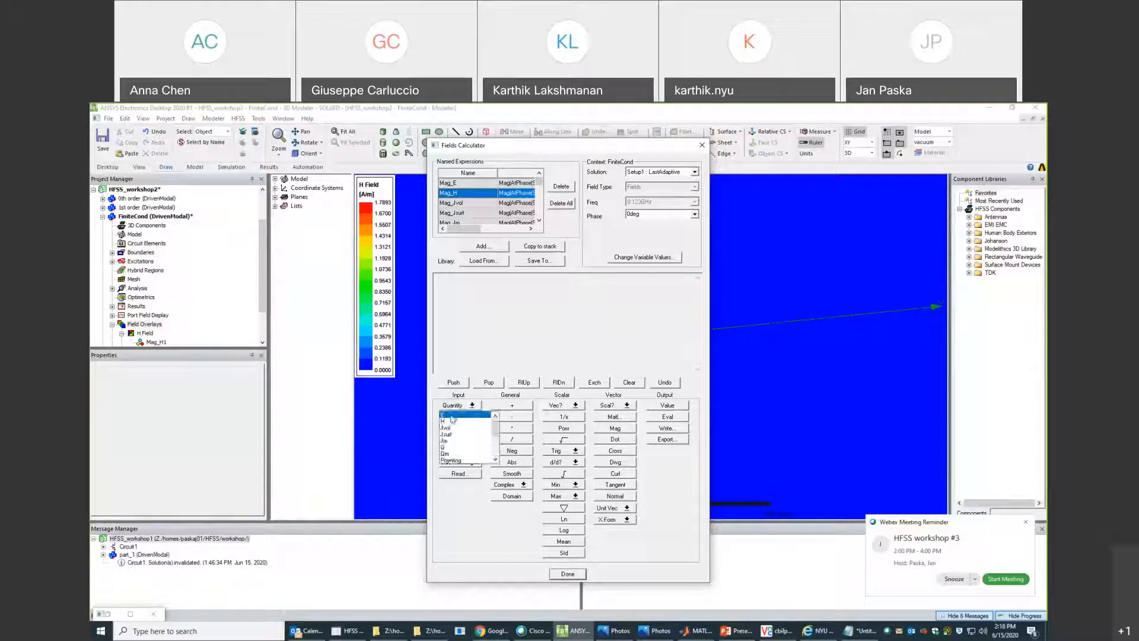
click(449, 416)
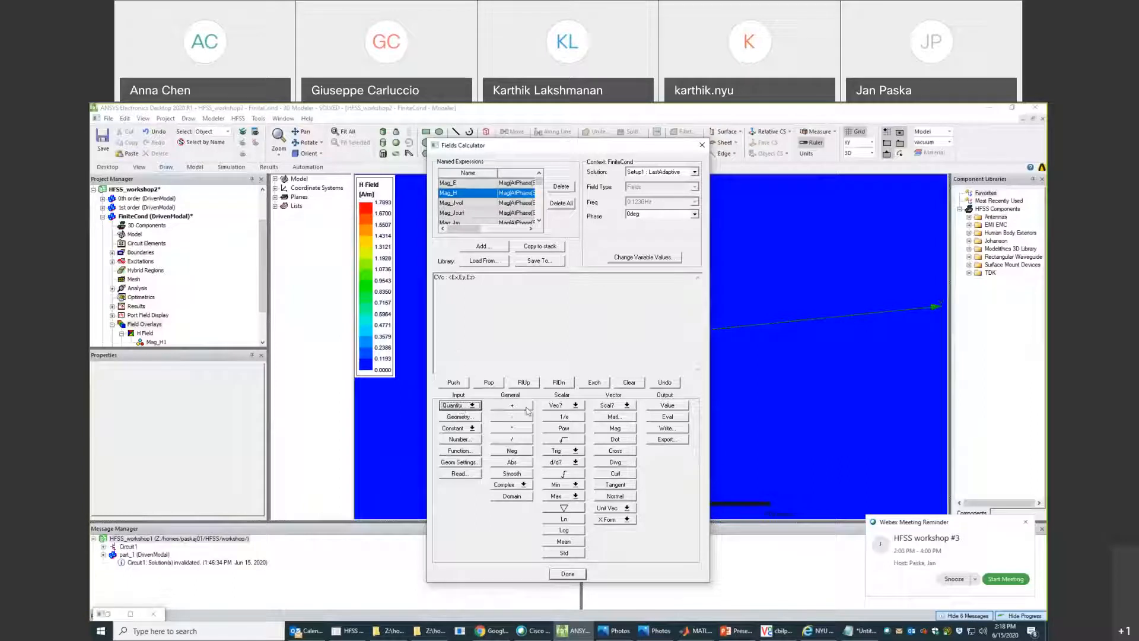
click(517, 474)
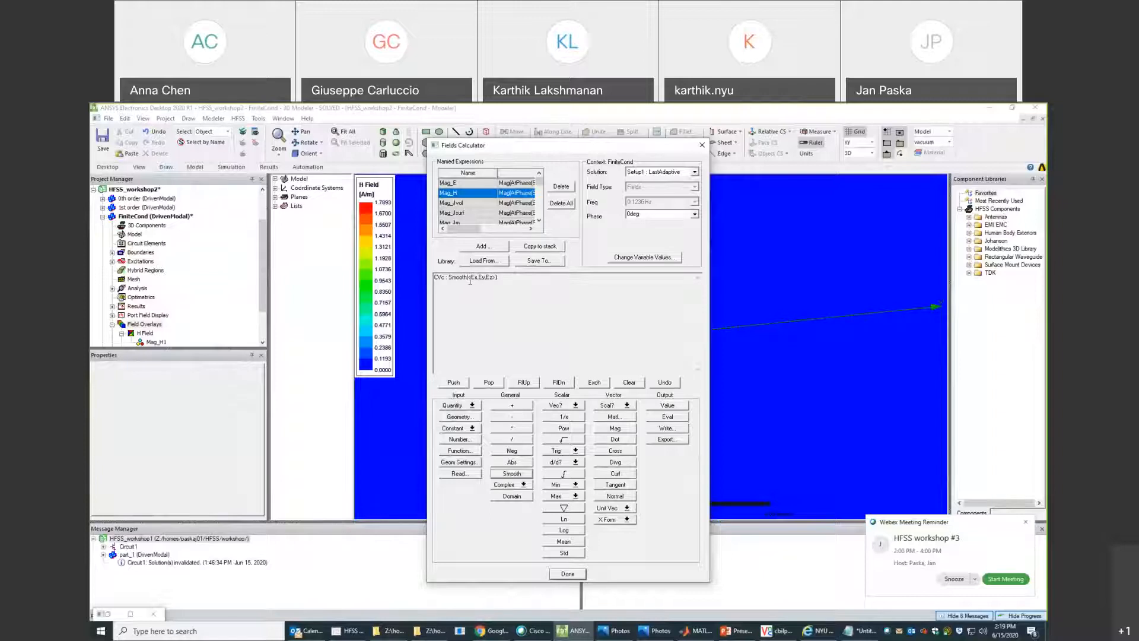
Start exporting the smoothed E field on calculated Cartesian grid points, with X from -100 to 100 mm at 20 mm spacing.
click(669, 442)
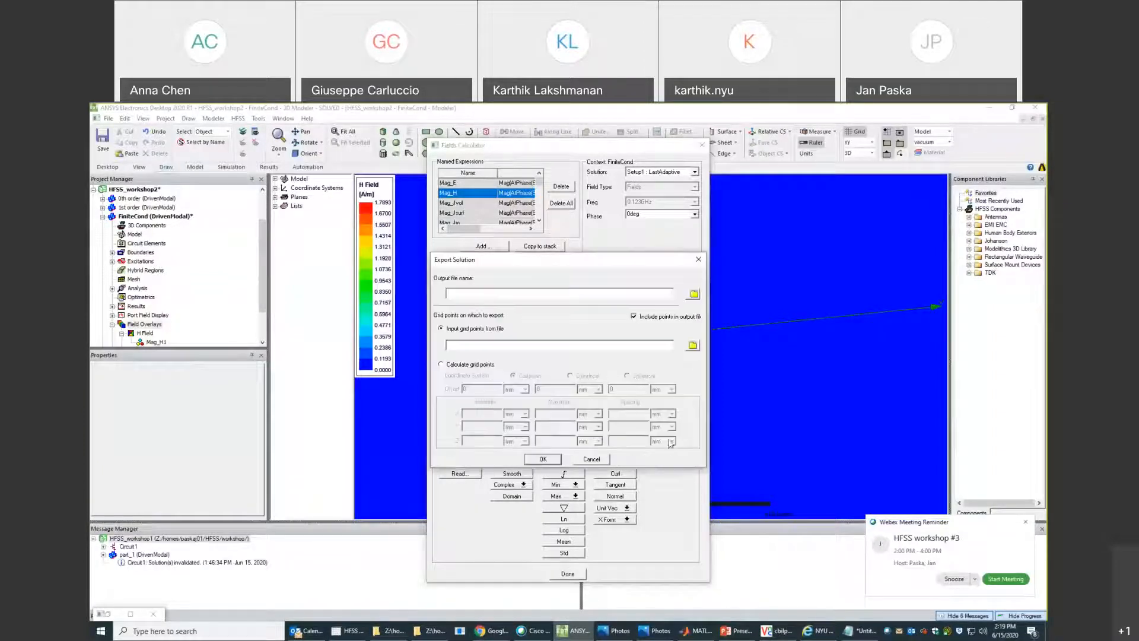
click(460, 368)
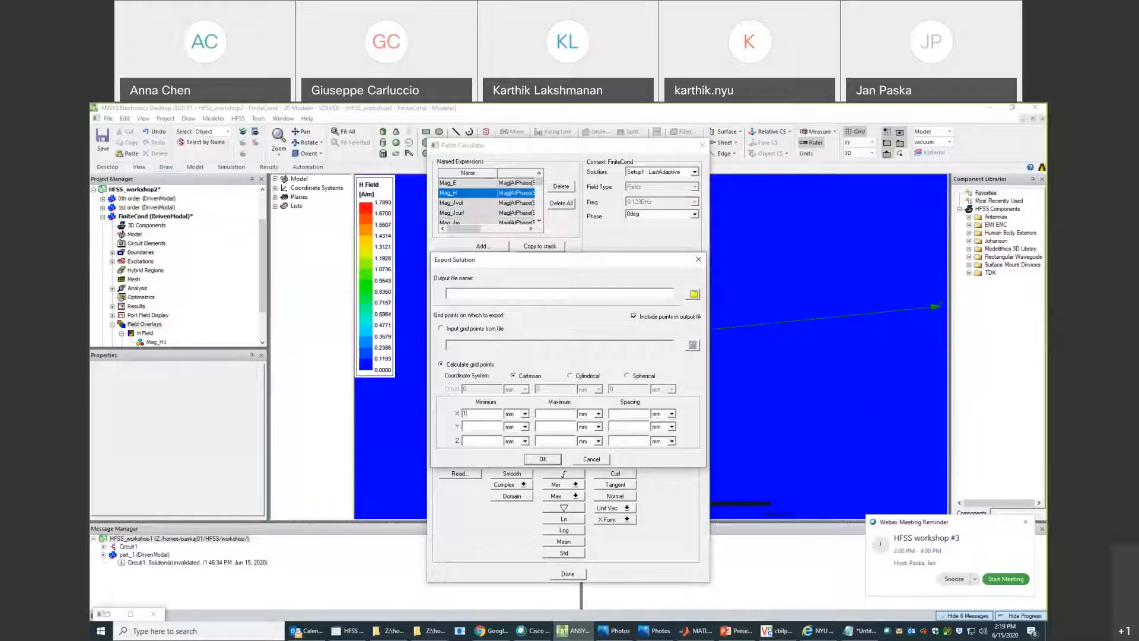
key(BackSpace)
text(00)
key(Tab)
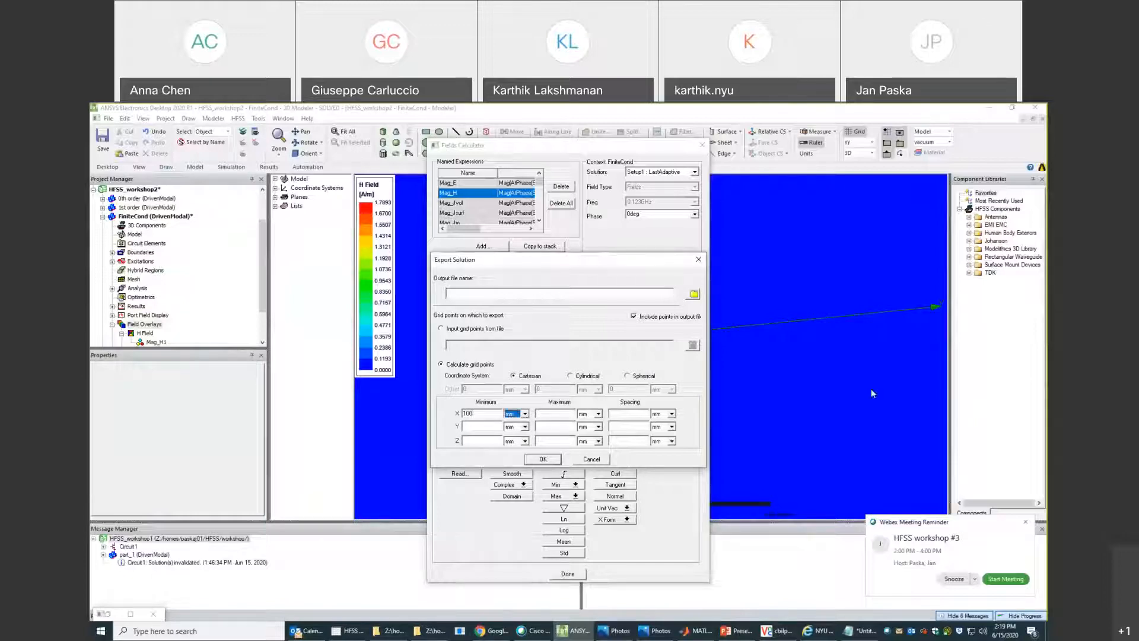
key(Tab)
text(100)
click(464, 413)
text(-)
key(Tab)
key(Tab)
key(Tab)
key(Tab)
text(20)
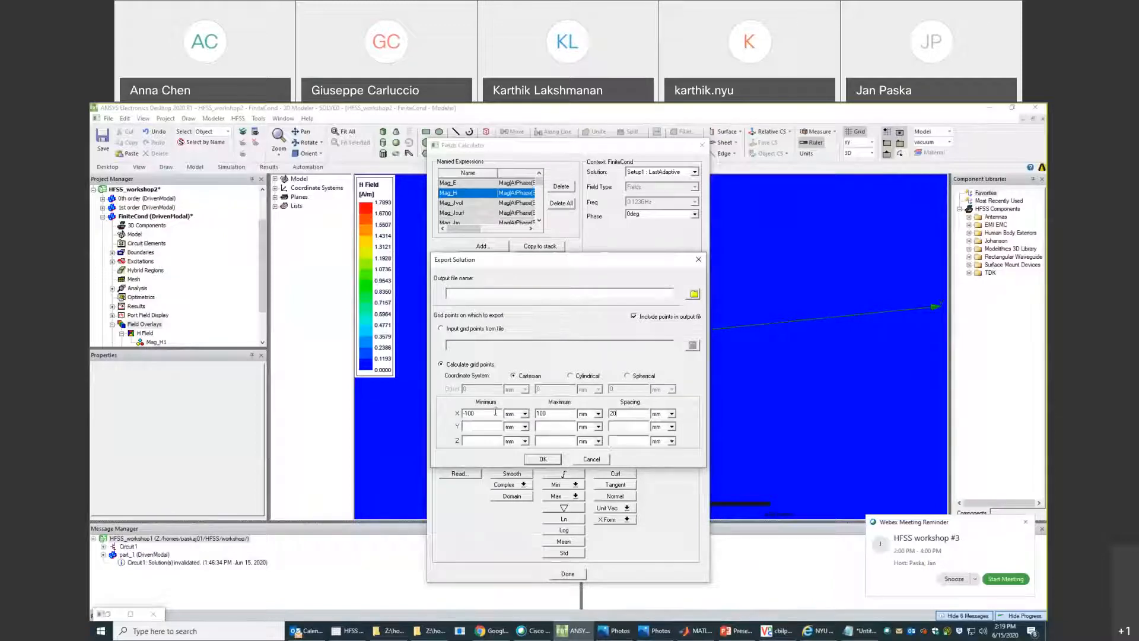
Set the Y and Z grid ranges to -100 to 100 mm with 20 mm spacing, reusing the X limits.
drag(476, 413, 452, 414)
key(ctrl+c)
click(485, 430)
key(ctrl+v)
click(482, 440)
drag(548, 414, 539, 414)
key(ctrl+v)
key(ctrl+c)
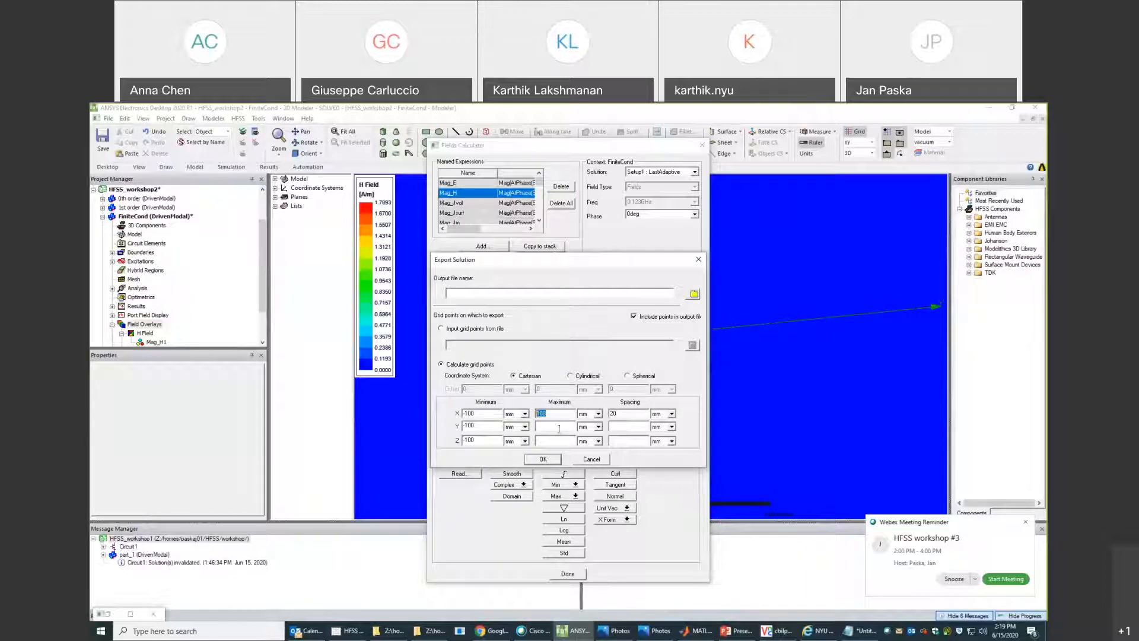
click(557, 427)
key(ctrl+v)
click(556, 439)
key(ctrl+v)
text(20)
Name the output file E_export in the workshop folder, run the field export, and close the Fields Calculator.
click(694, 293)
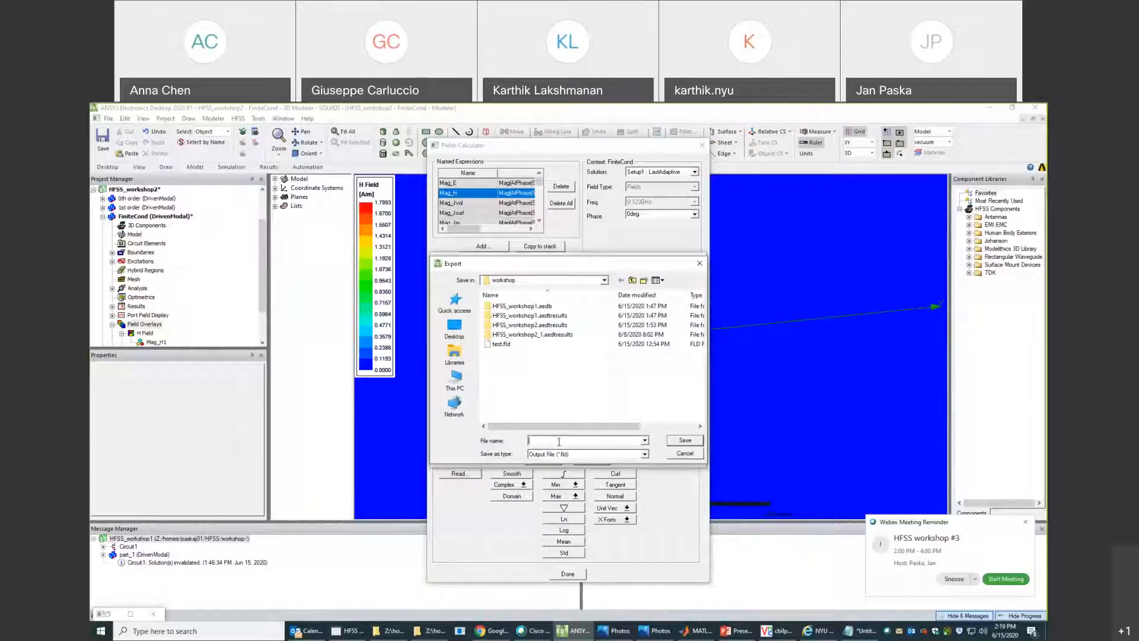
text(E)
text(_out)
text(port)
click(681, 441)
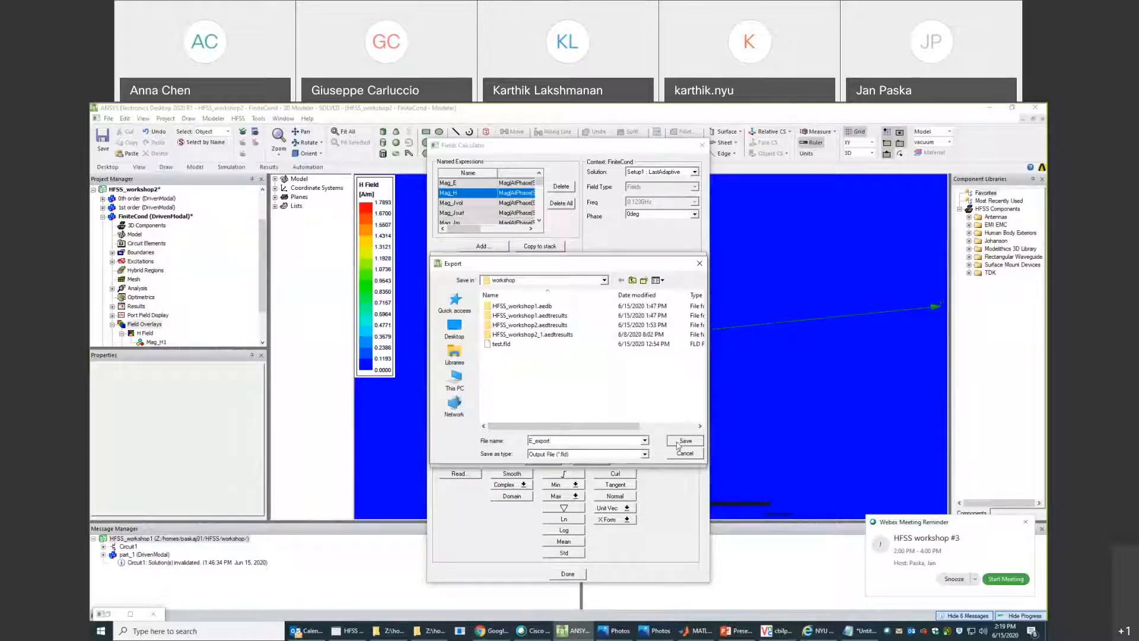
click(543, 459)
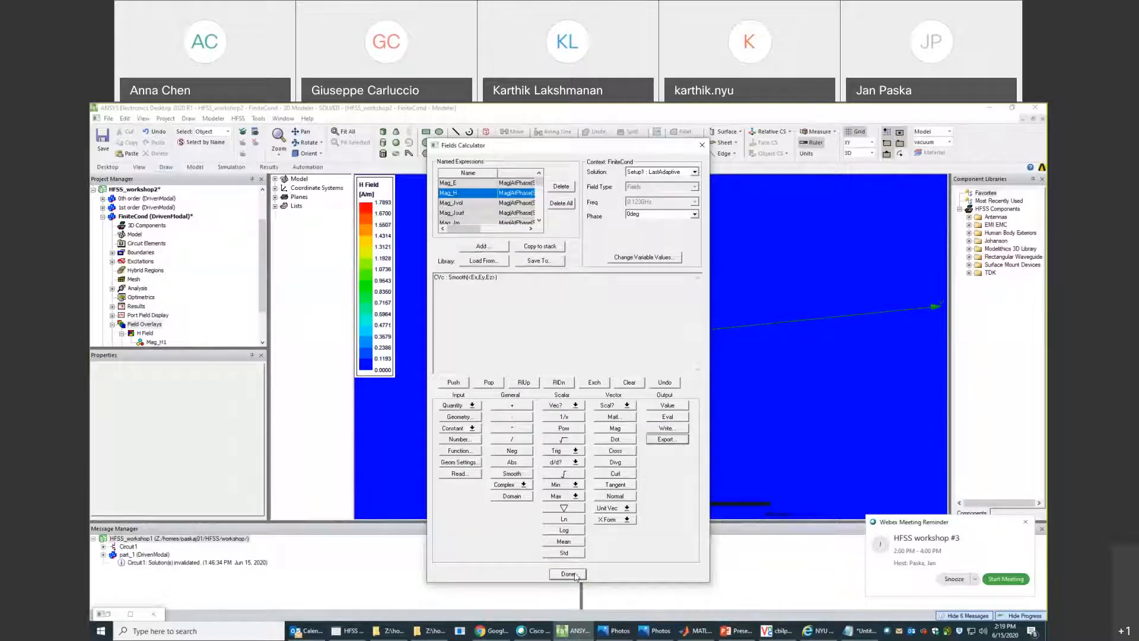
click(568, 574)
Switch to the workshop folder in File Explorer and open E_export.fld in Vim.
click(430, 631)
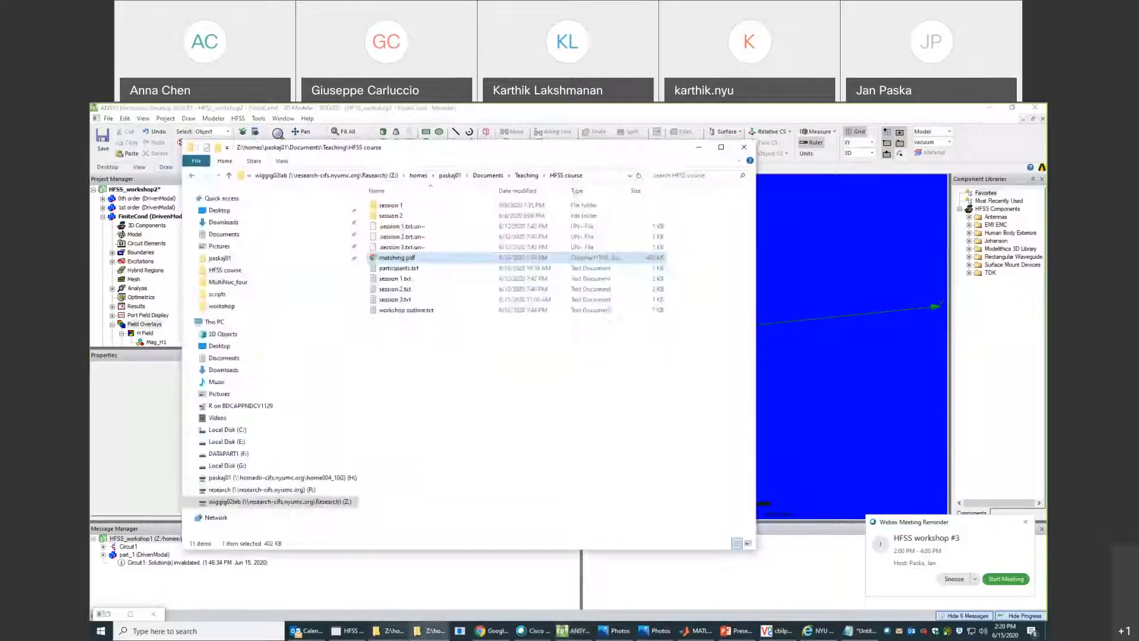
click(392, 631)
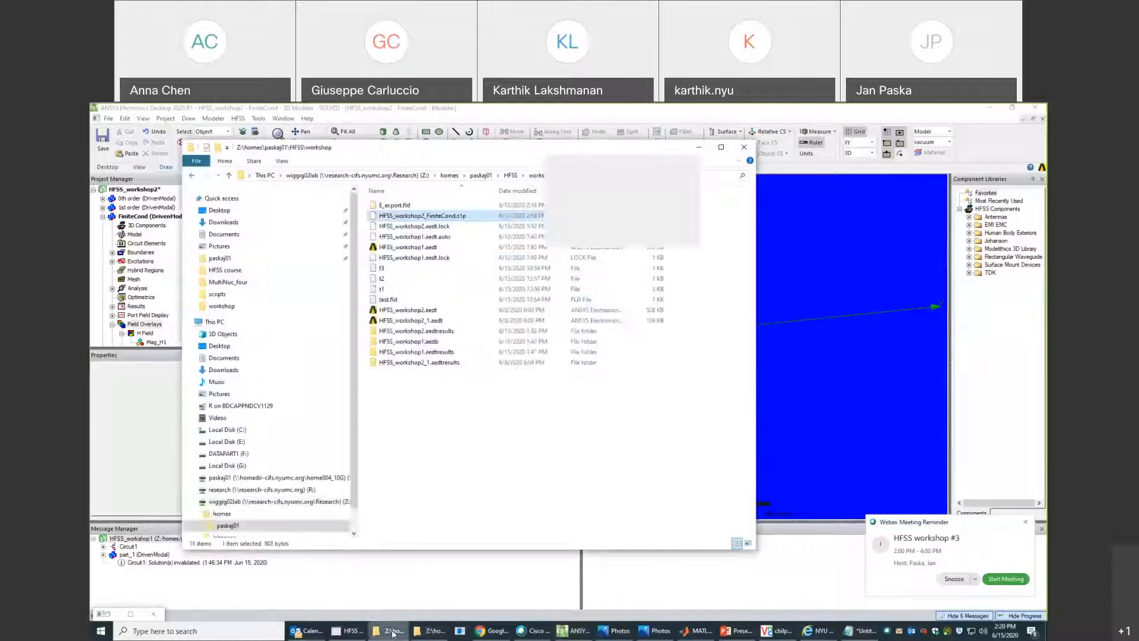
right_click(397, 207)
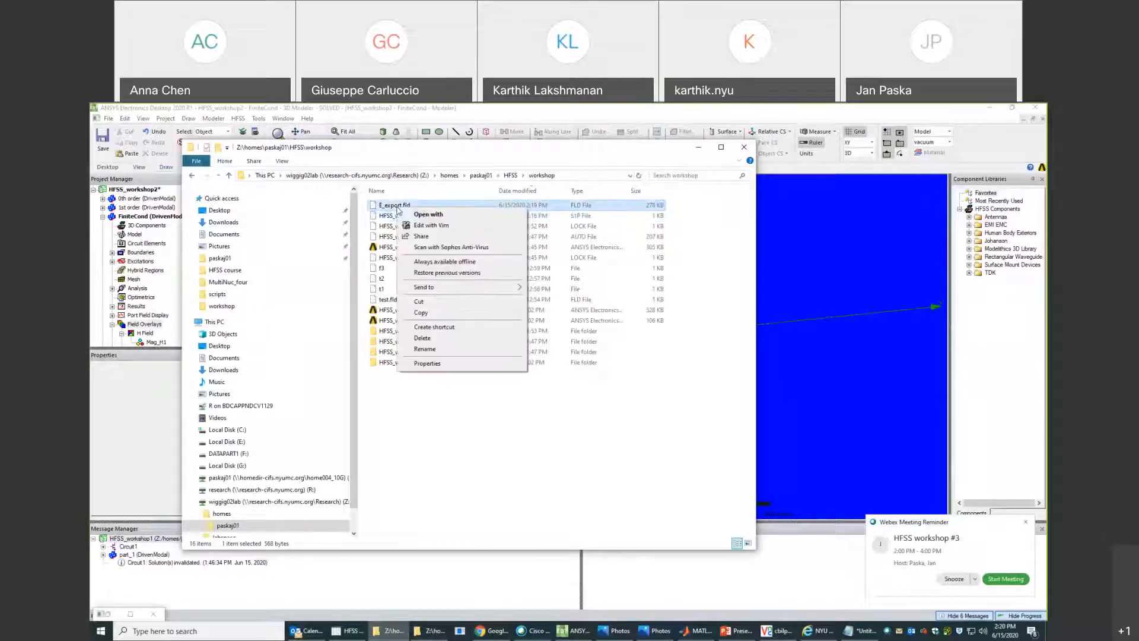
click(419, 225)
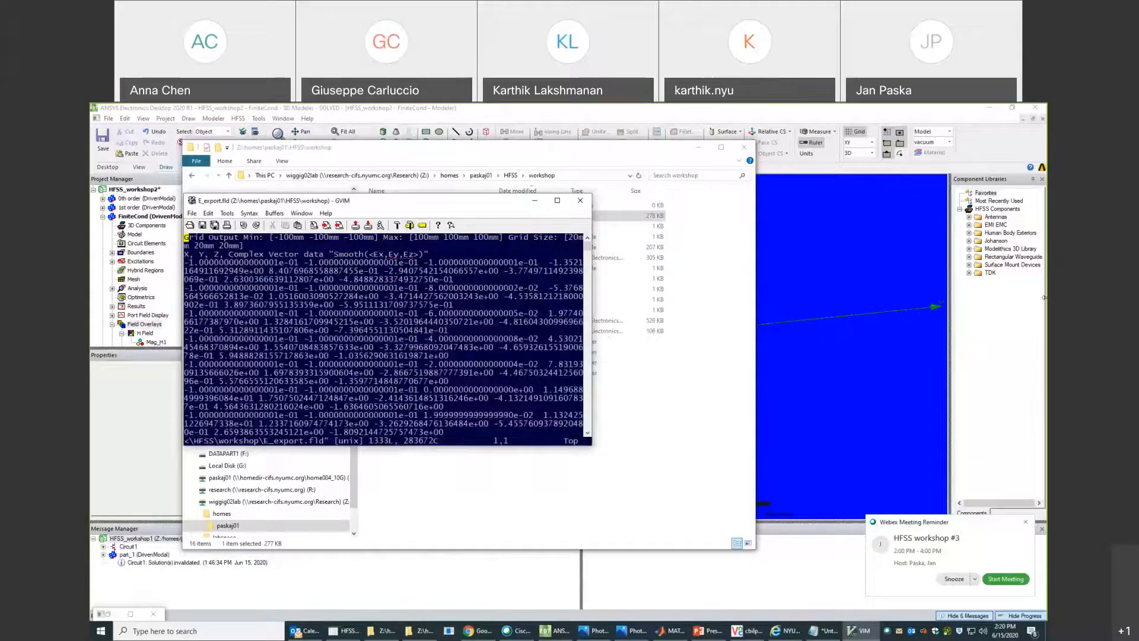
Widen the Vim window on both sides to examine the exported grid coordinates and complex E field data, and close it.
drag(592, 297, 1042, 261)
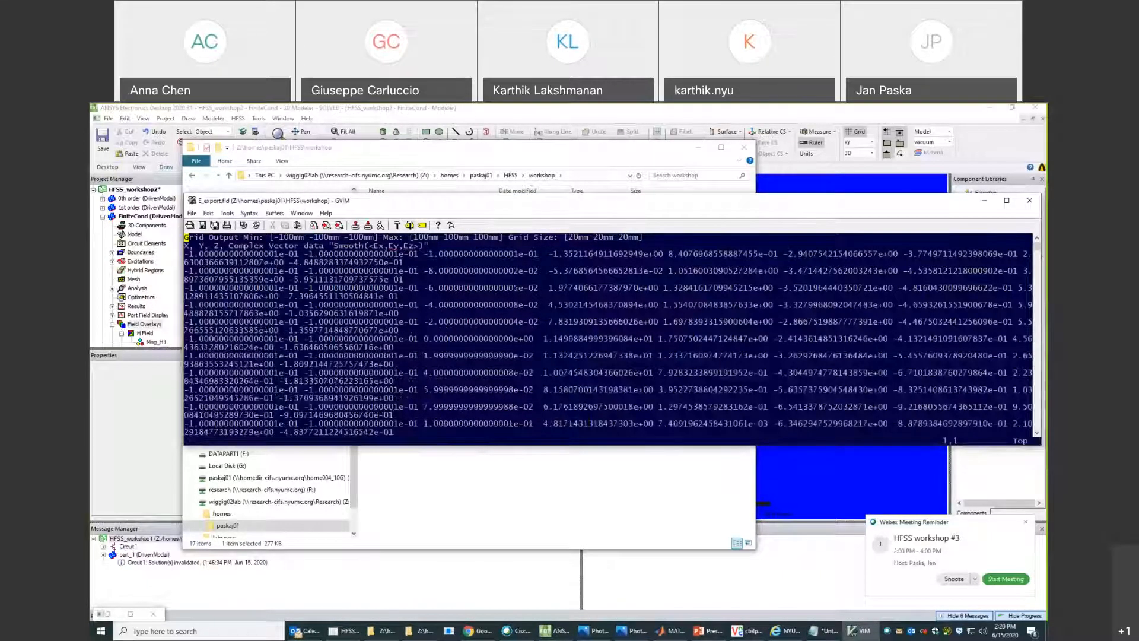
drag(183, 355, 93, 355)
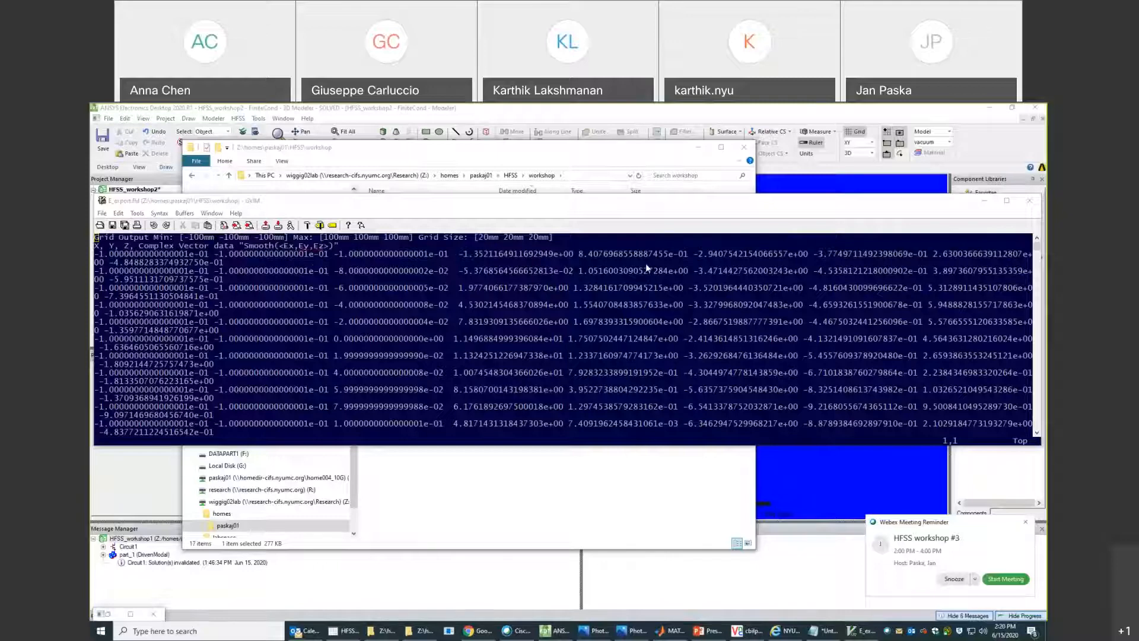
click(1035, 203)
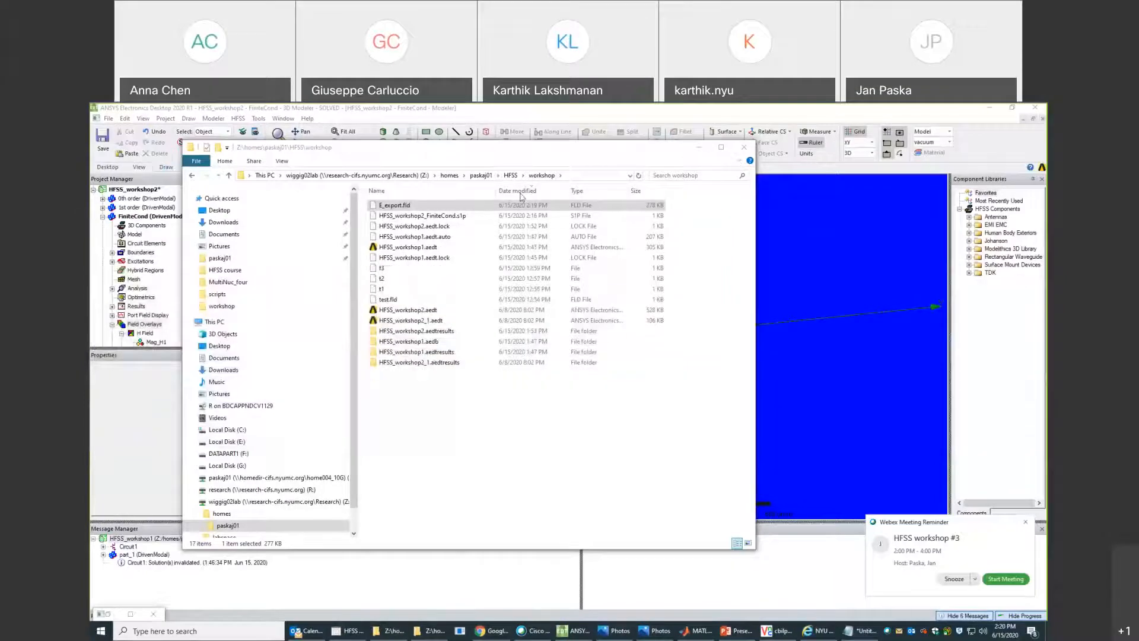
Clear the workshop folder window away, switch to the PowerPoint presentation, and show slide 3 with the coil impedance and matching network sketches.
drag(510, 151, 528, 204)
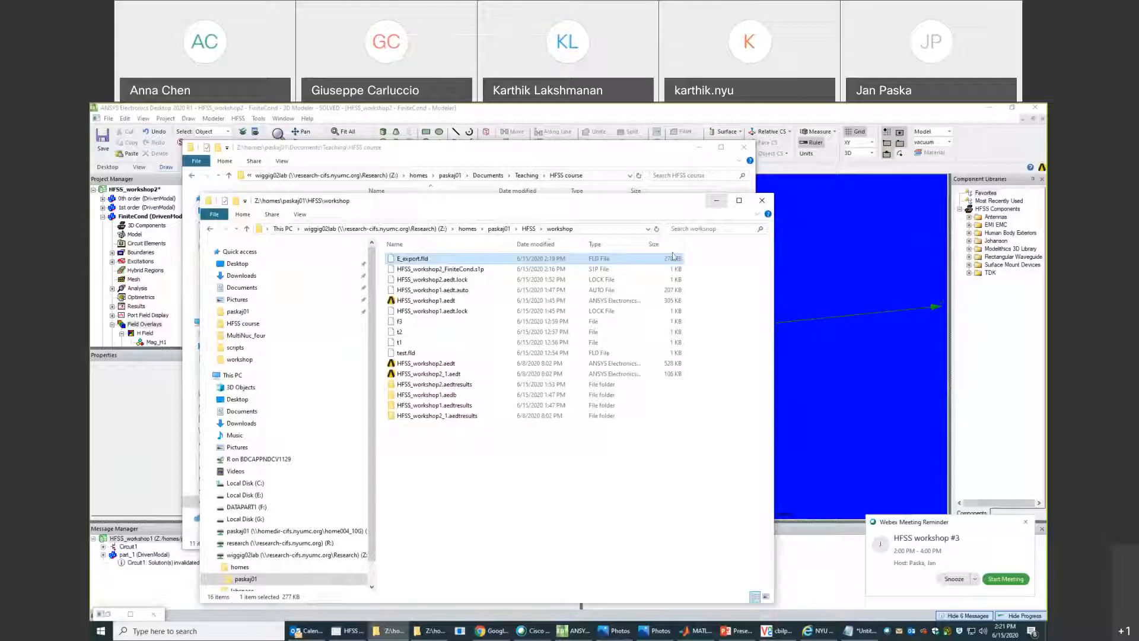
click(716, 202)
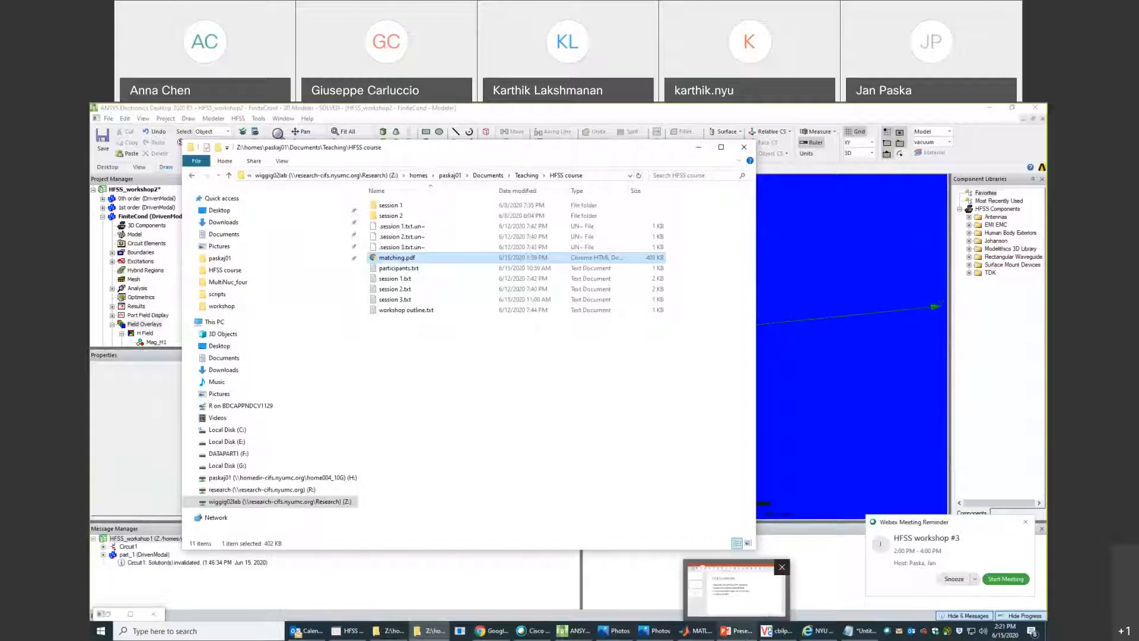
click(736, 630)
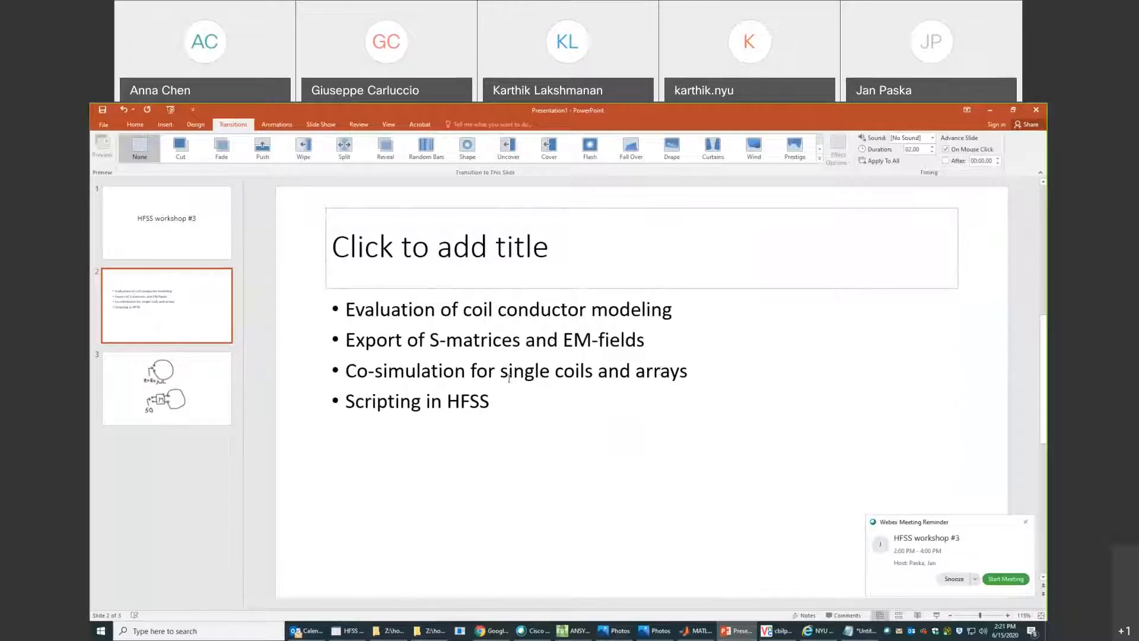
click(178, 380)
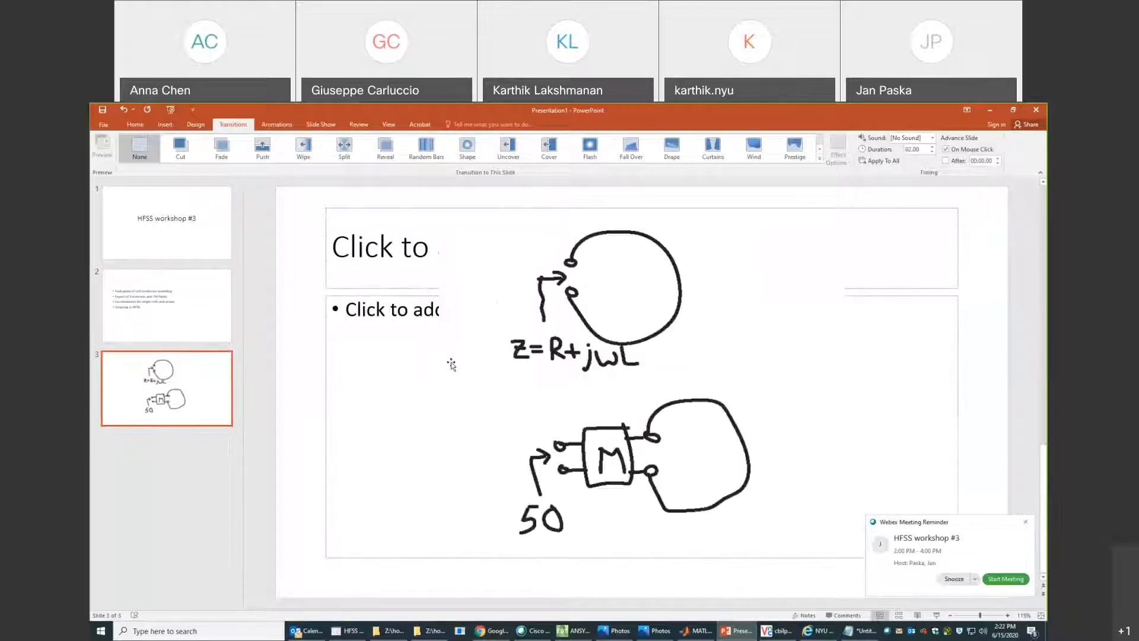
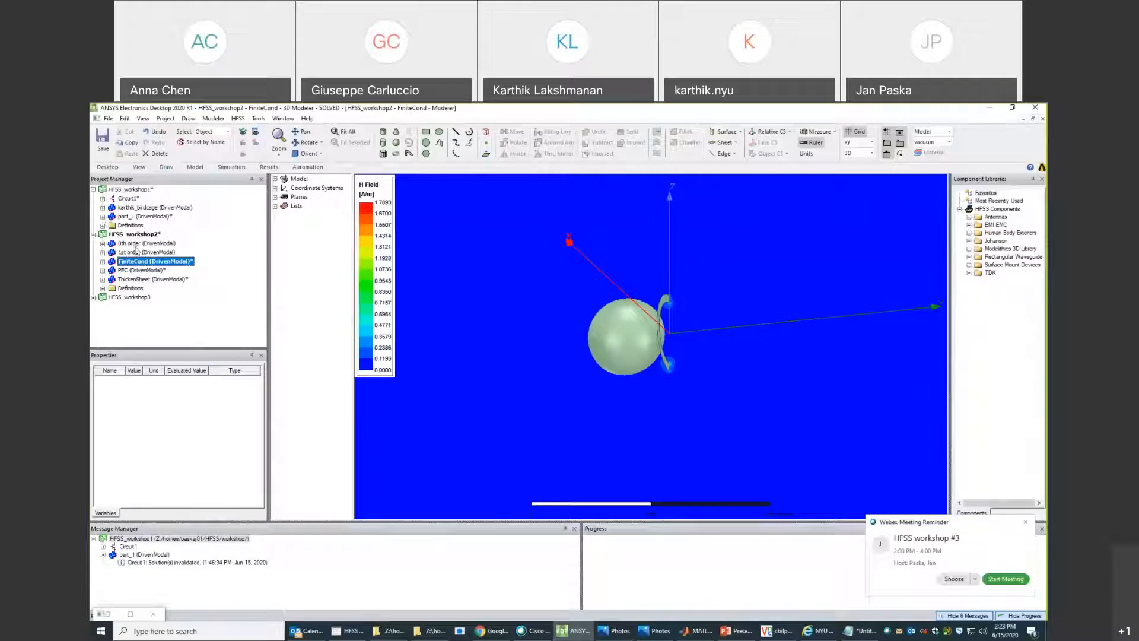
Copy the PEC design from HFSS_workshop2 into the HFSS_workshop3 project and expand that project.
right_click(138, 265)
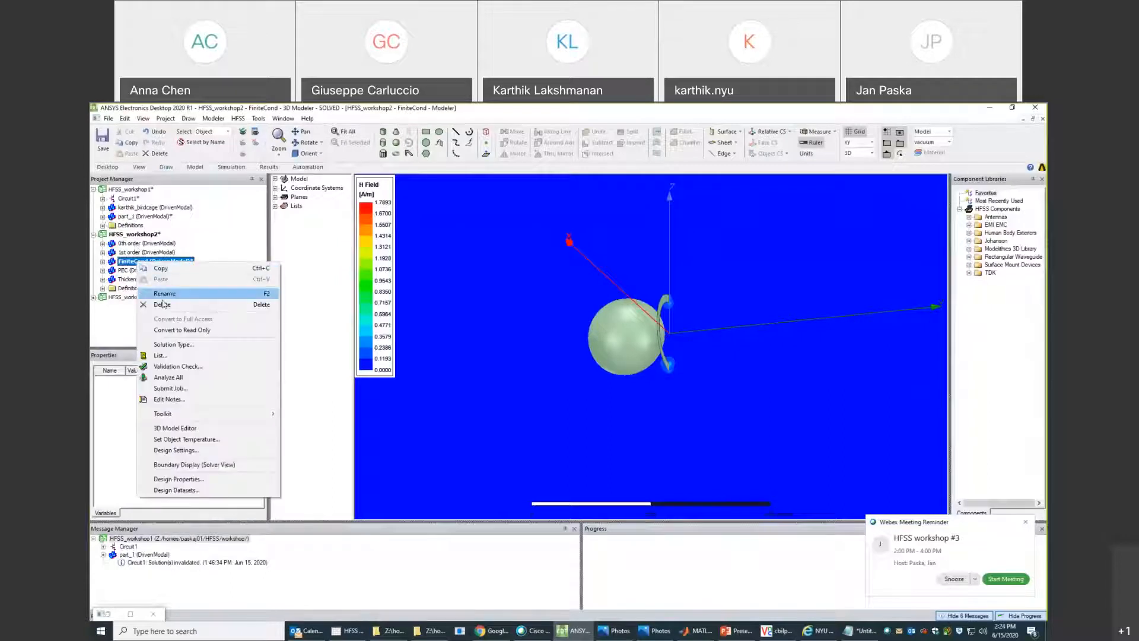
click(132, 271)
right_click(131, 271)
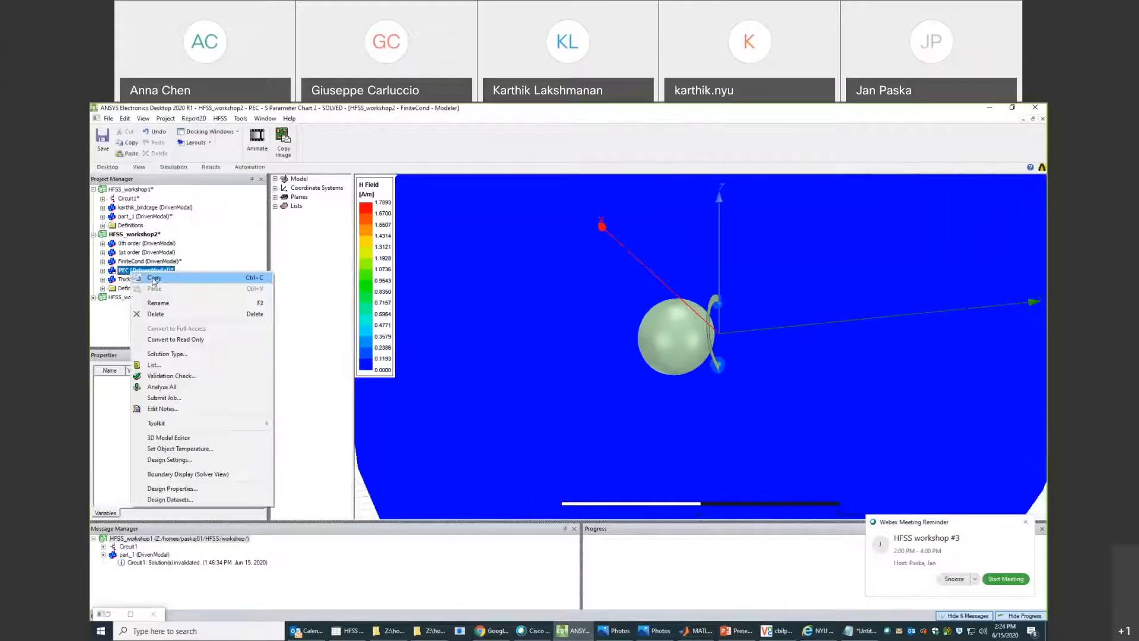
click(137, 277)
click(120, 298)
right_click(120, 299)
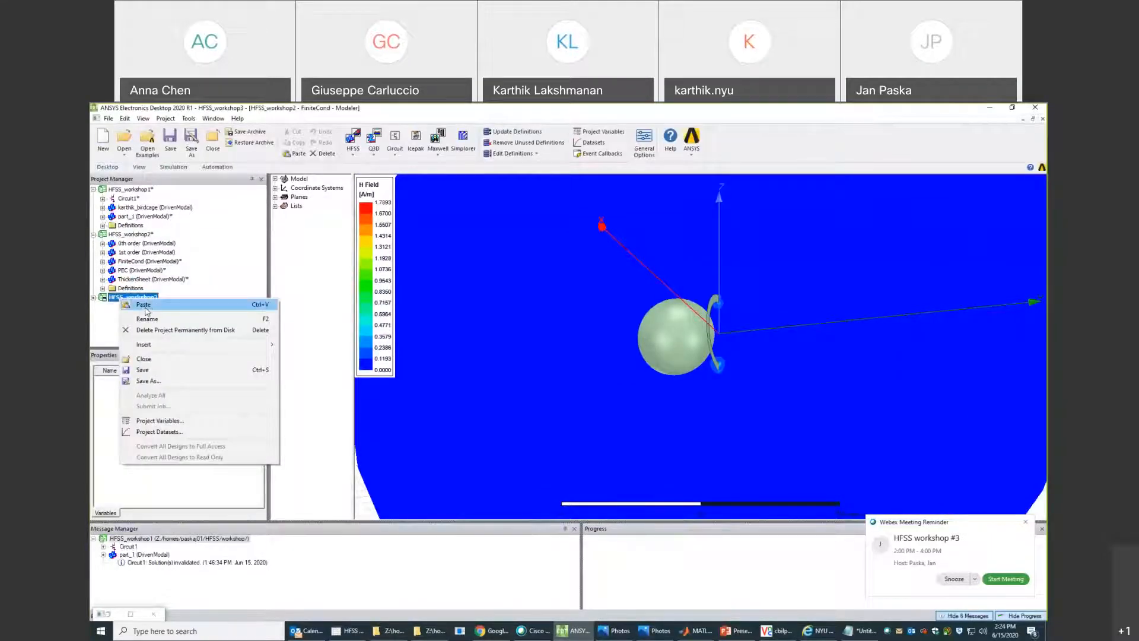
click(146, 311)
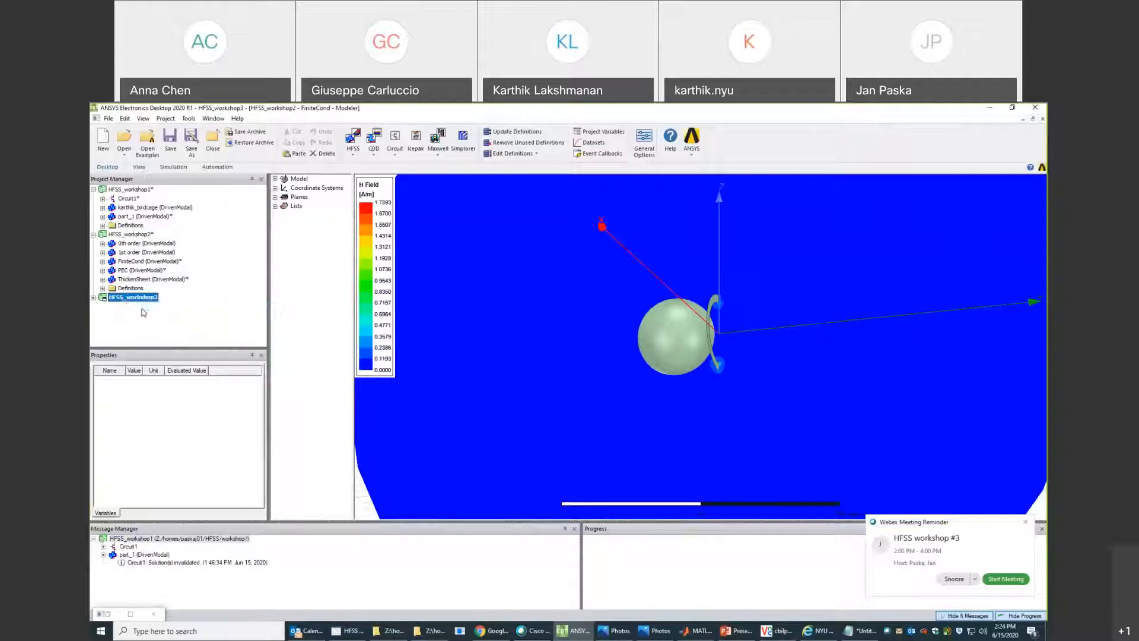
click(93, 298)
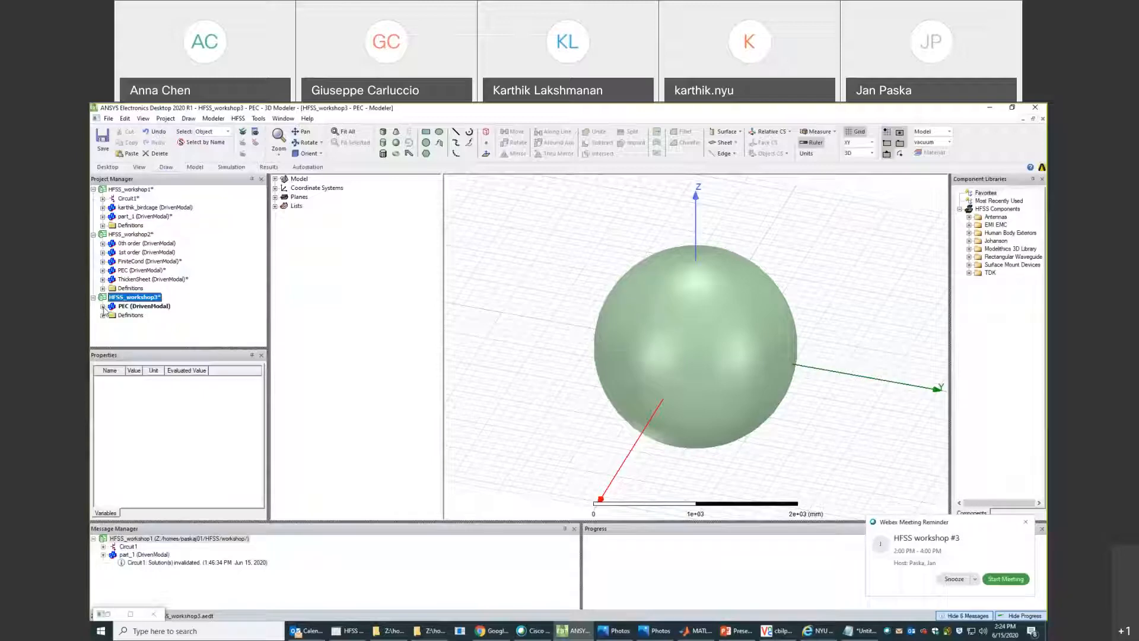
Set Setup1 of the HFSS_workshop3 PEC design to 3 maximum and minimum passes with Zero Order basis functions.
click(102, 306)
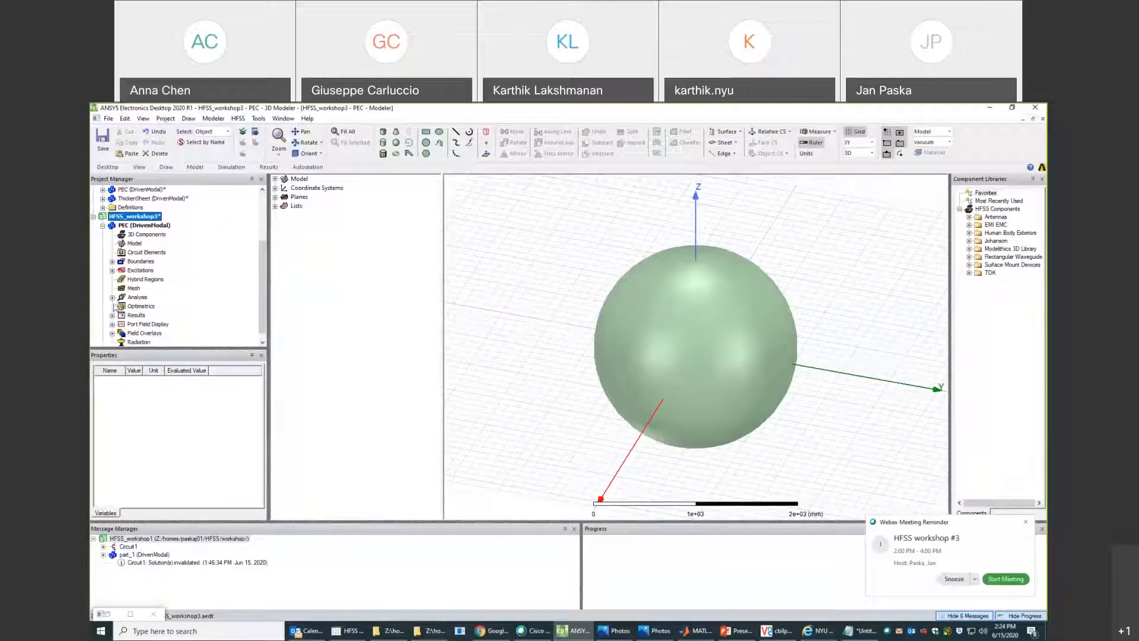
click(112, 298)
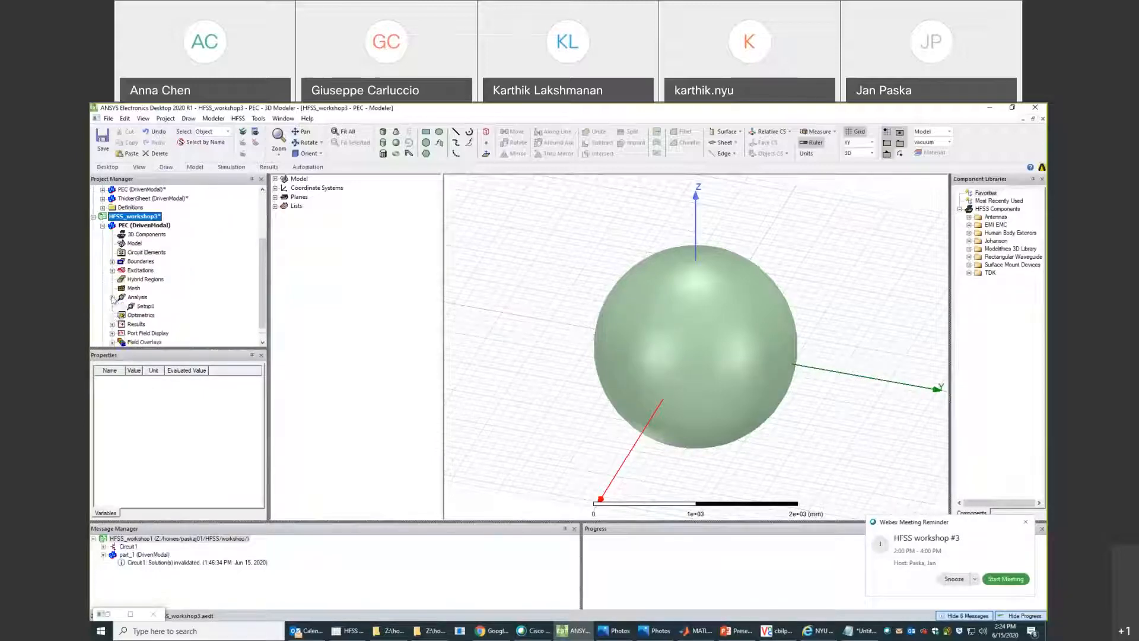
double_click(140, 306)
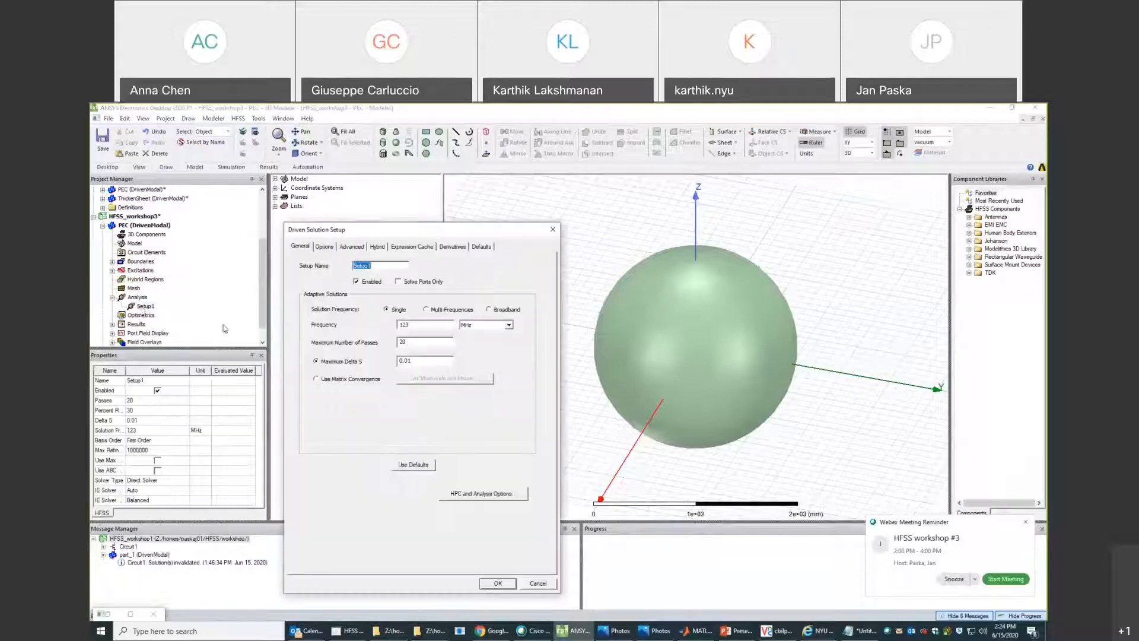
double_click(402, 342)
click(325, 247)
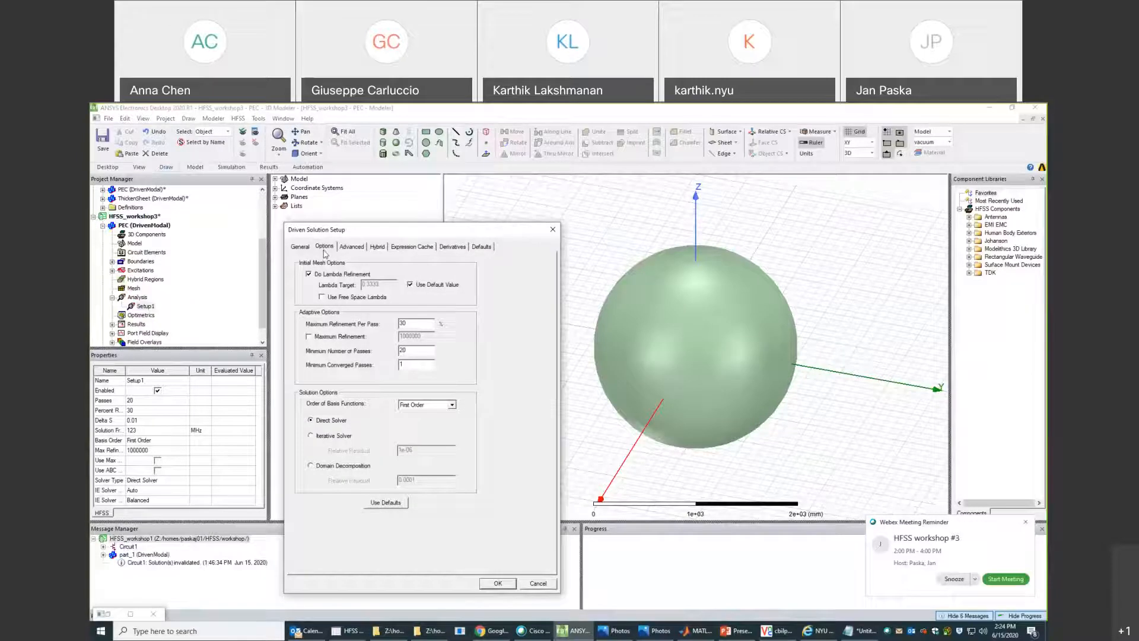
drag(414, 349, 378, 353)
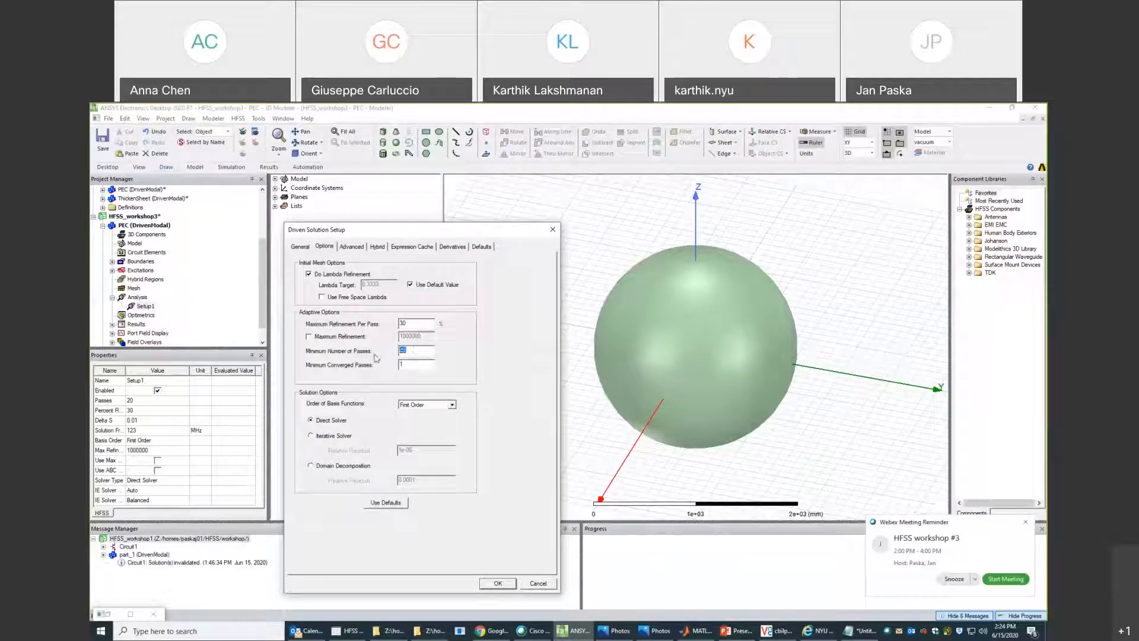
text(1)
click(446, 407)
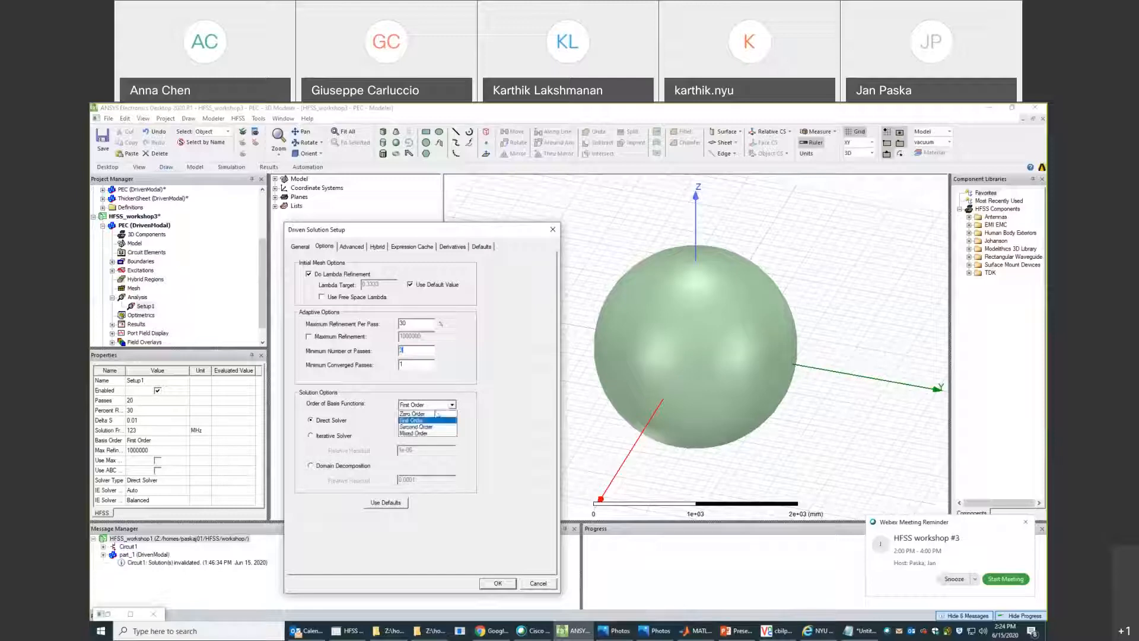
click(438, 414)
click(497, 584)
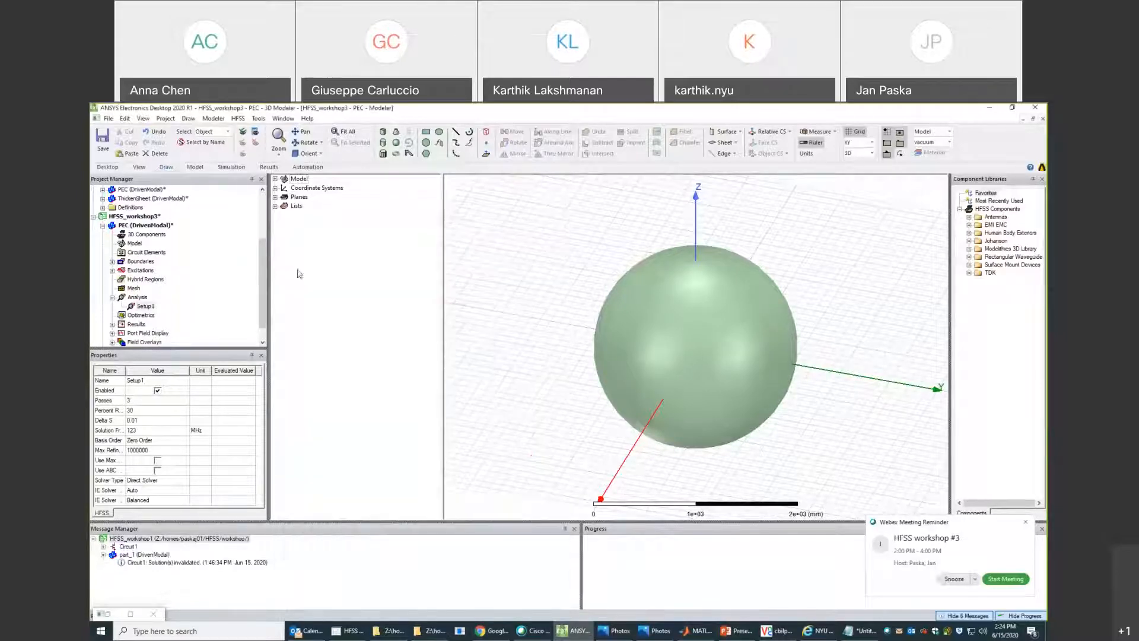
Run the analysis of the copied PEC design in HFSS_workshop3.
right_click(142, 307)
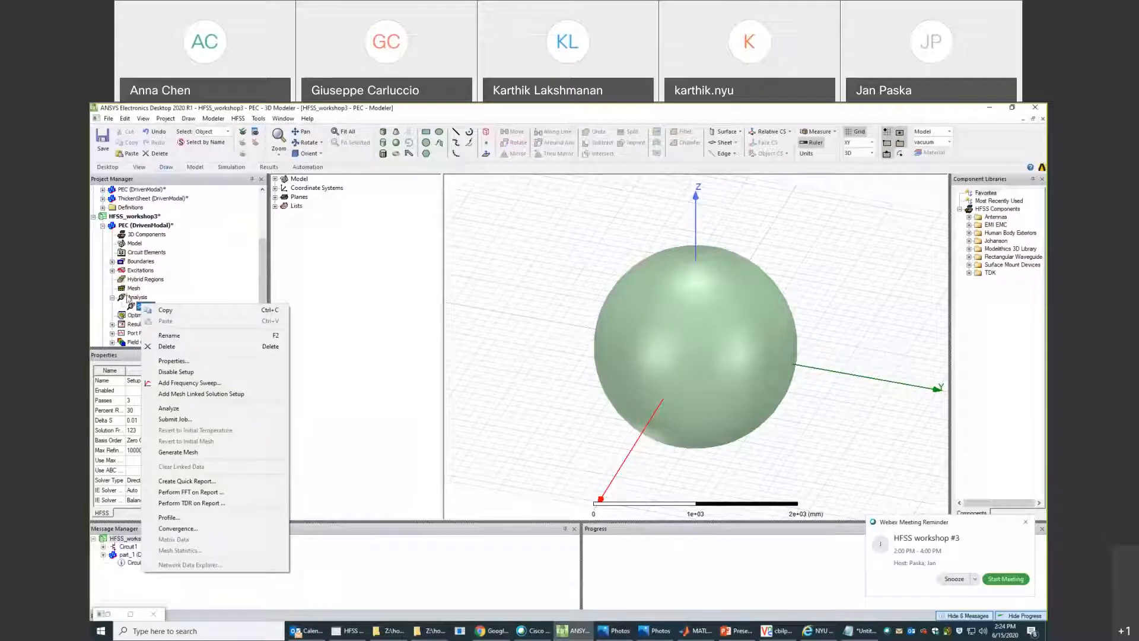
right_click(126, 297)
click(156, 348)
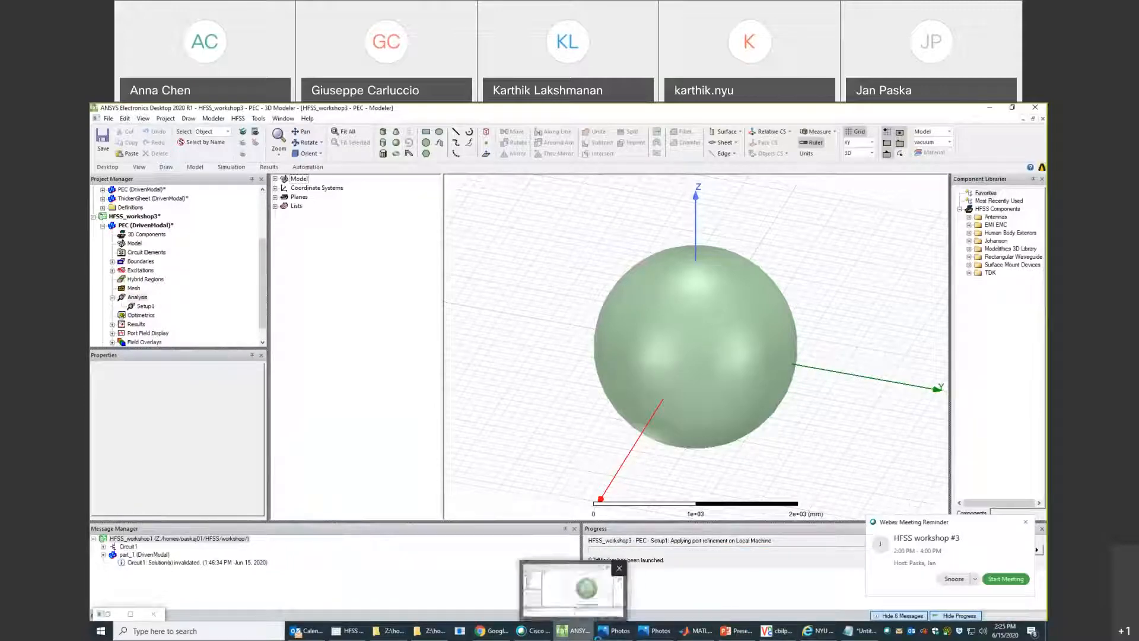
mouse_move(779, 637)
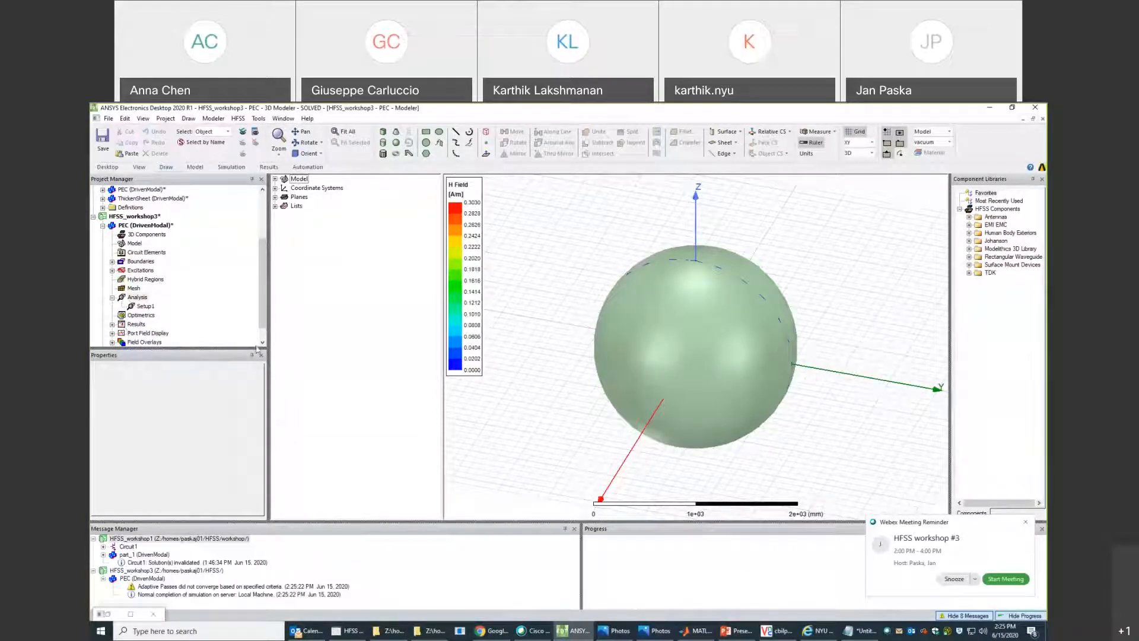
Delete all reports inherited by the copied PEC design in HFSS_workshop3.
click(112, 324)
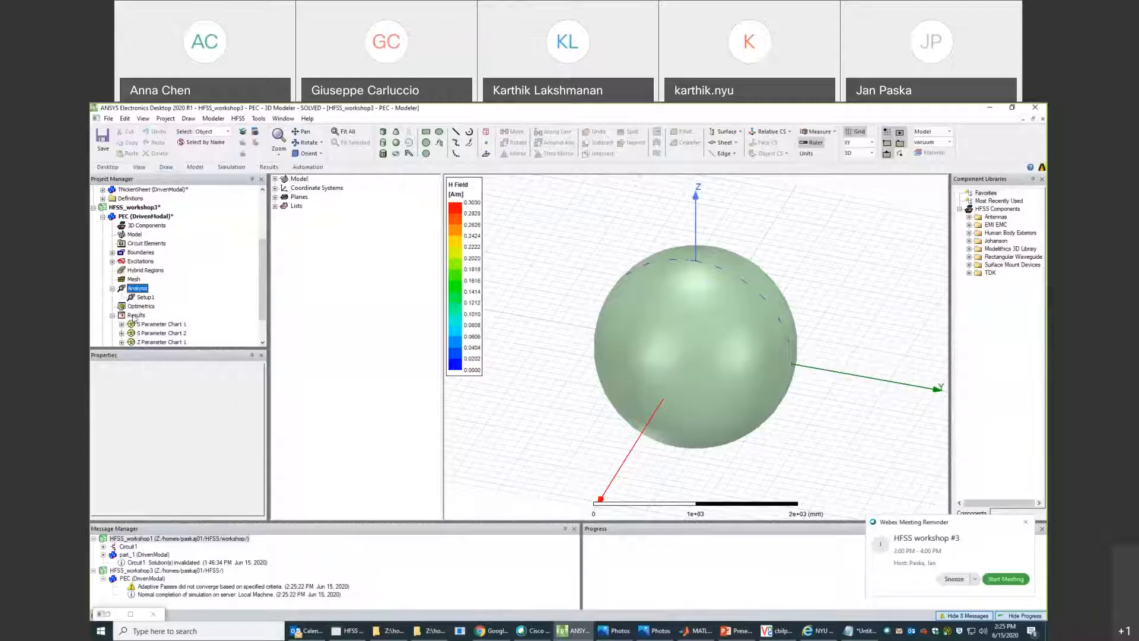
right_click(136, 317)
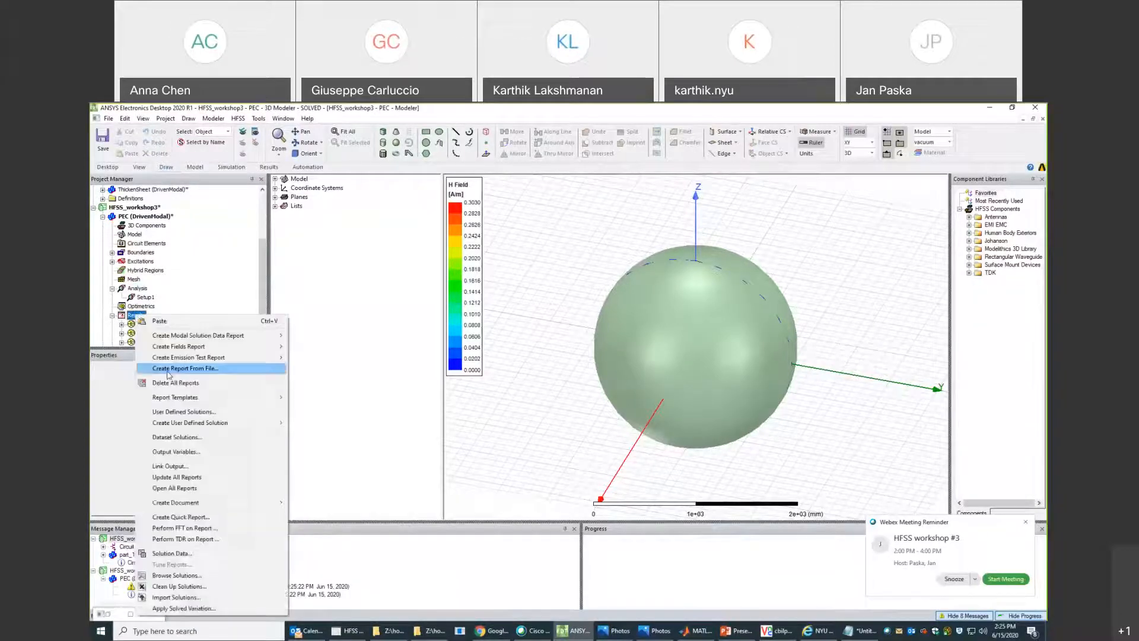
click(169, 381)
Create a modal solution data Smith chart of S(1,1) from Setup1 : LastAdaptive.
right_click(136, 316)
mouse_move(181, 339)
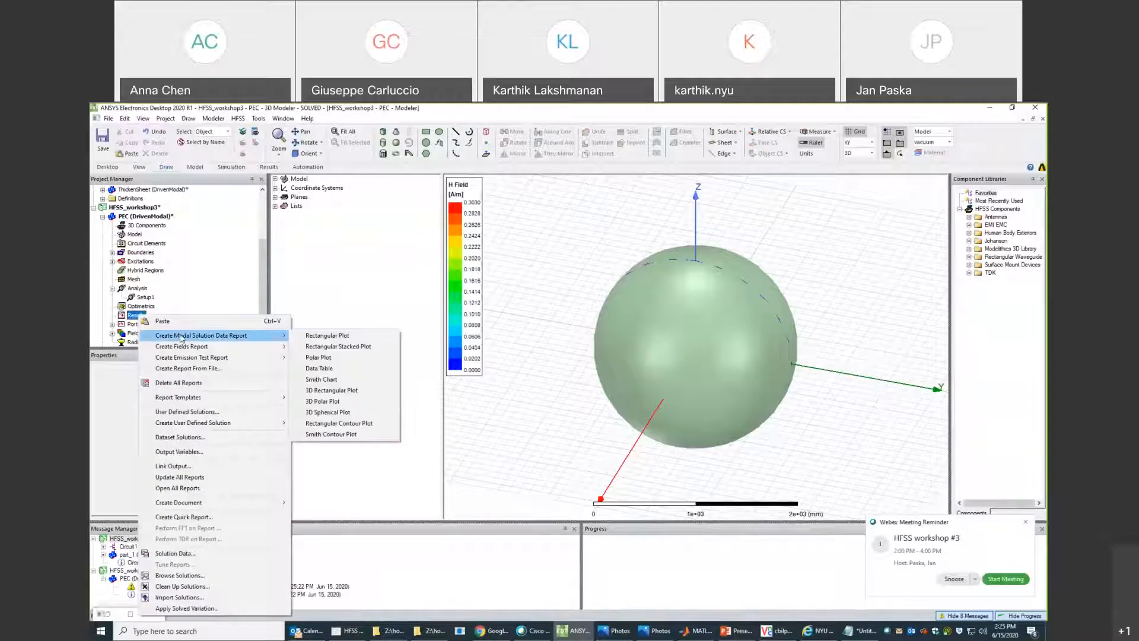
click(324, 378)
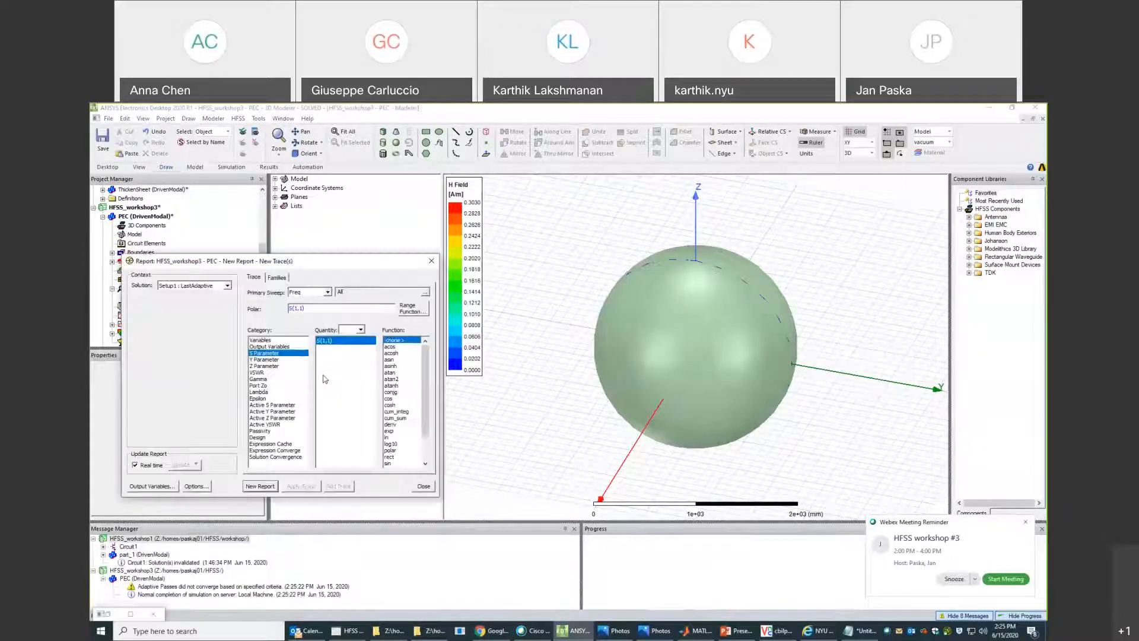
click(260, 487)
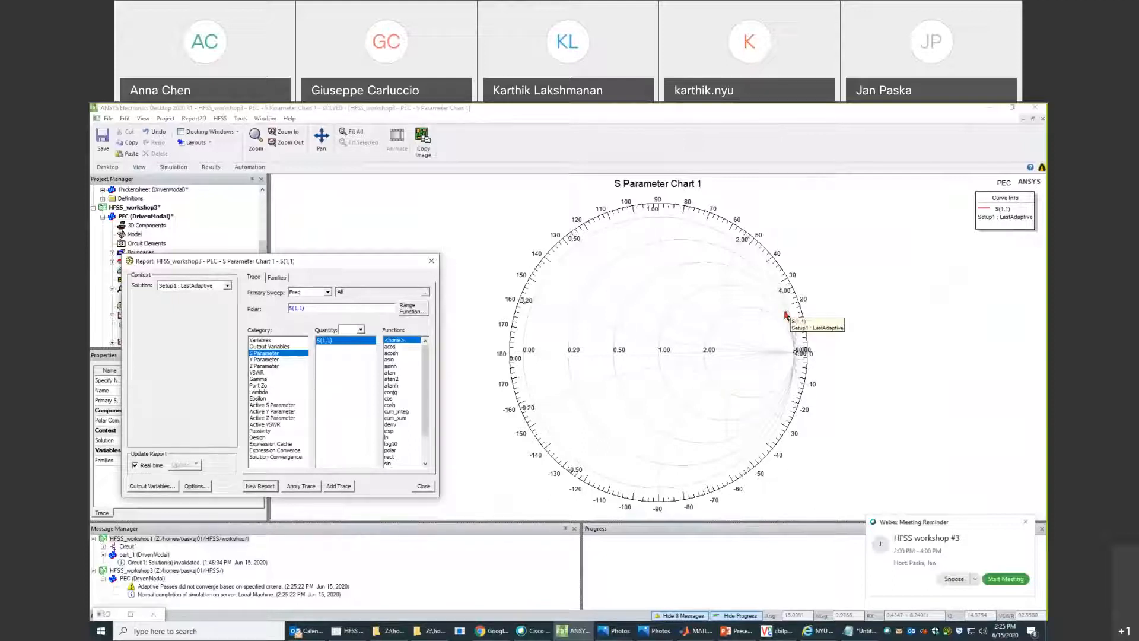
click(334, 218)
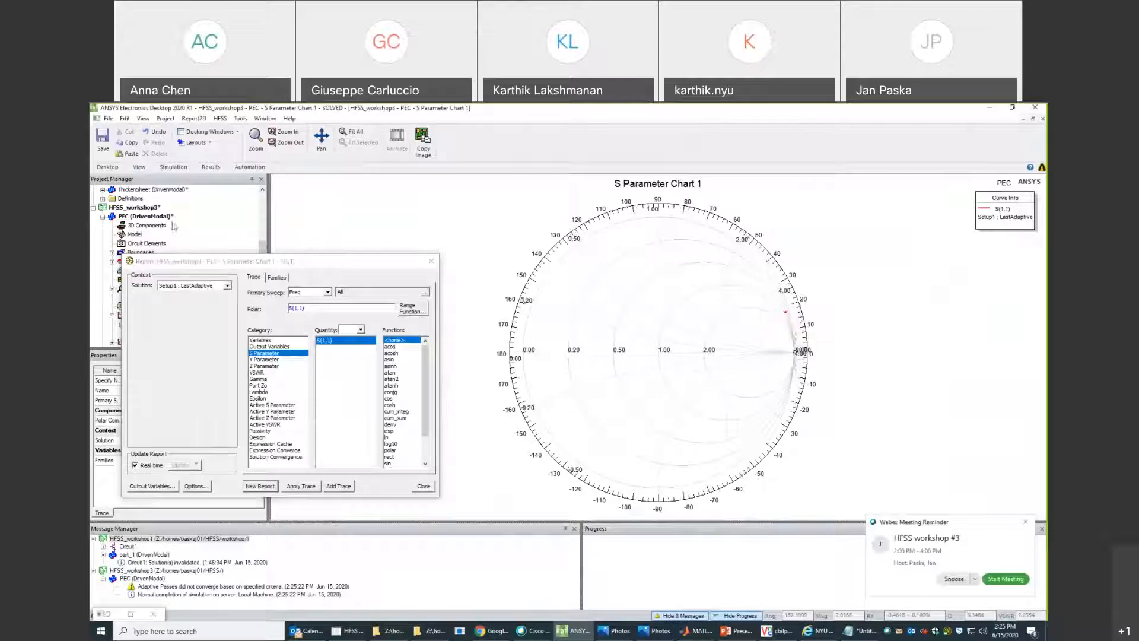
Return to the PEC 3D model and hide the vacuum solid numerical_domain in all views.
double_click(134, 218)
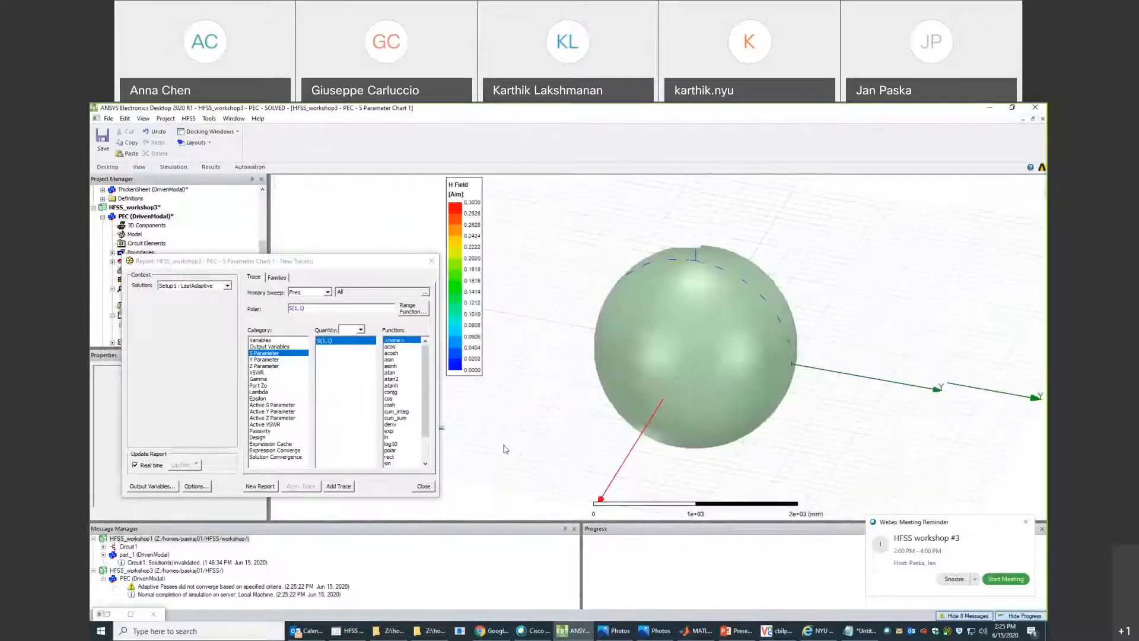
click(275, 179)
click(285, 197)
click(284, 188)
click(294, 206)
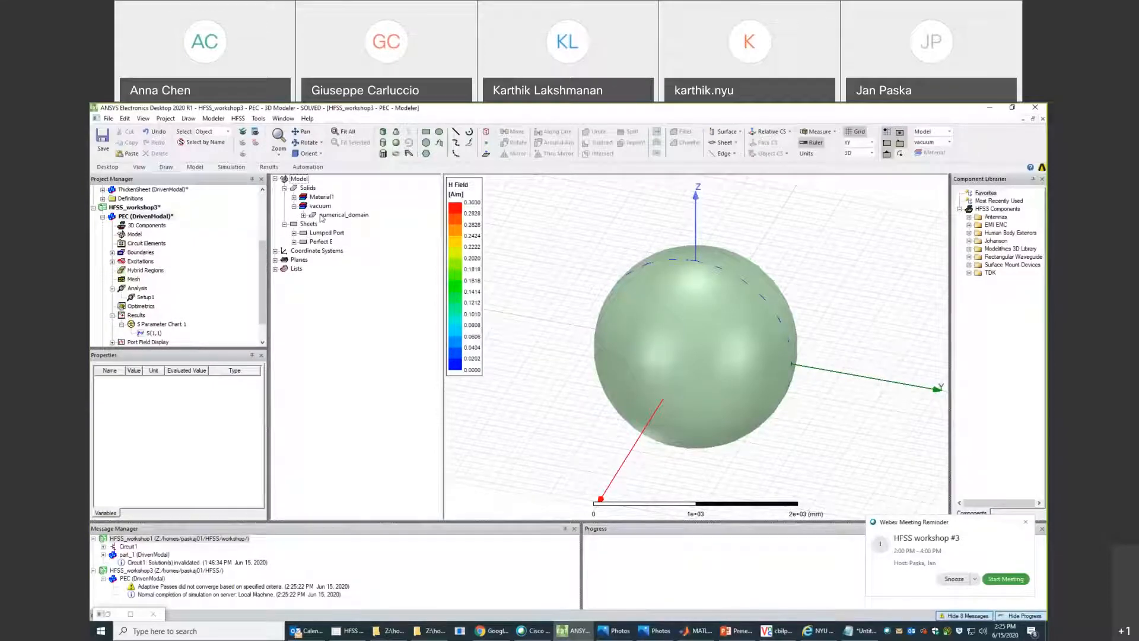
right_click(323, 216)
mouse_move(364, 330)
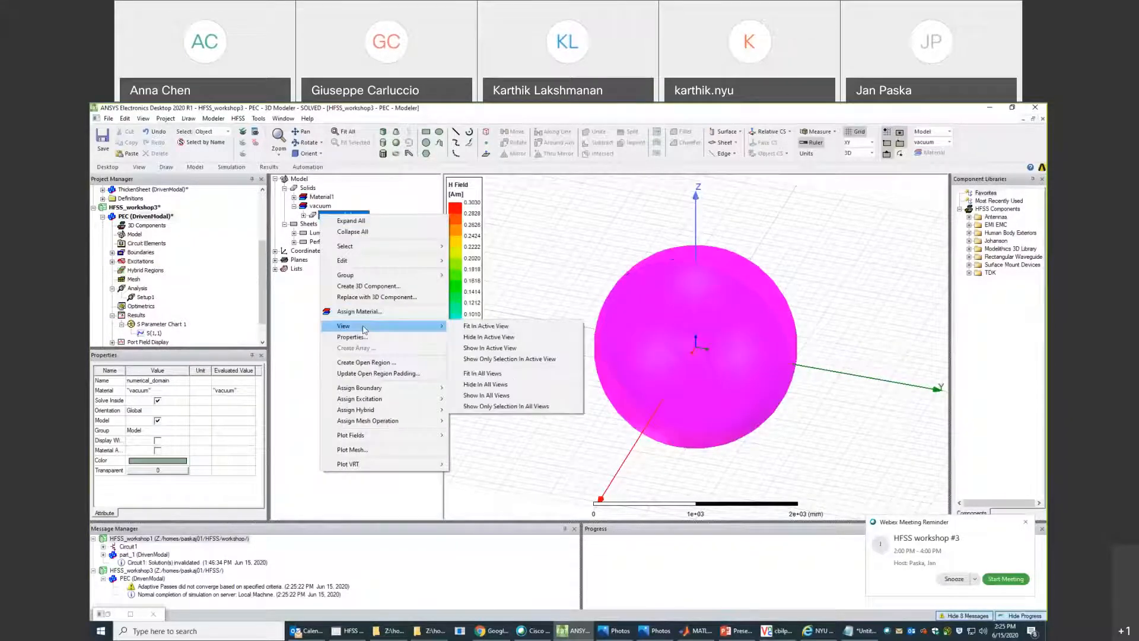
click(508, 385)
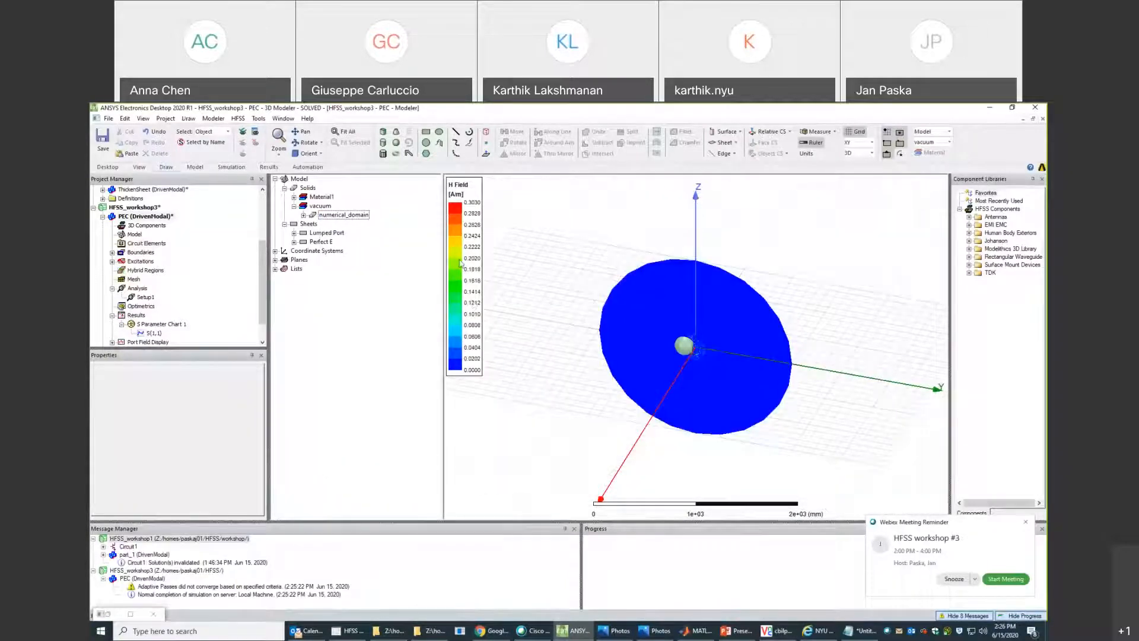
Turn off the visibility of the Mag_H1 plot under the H Field overlays of the PEC design.
click(112, 315)
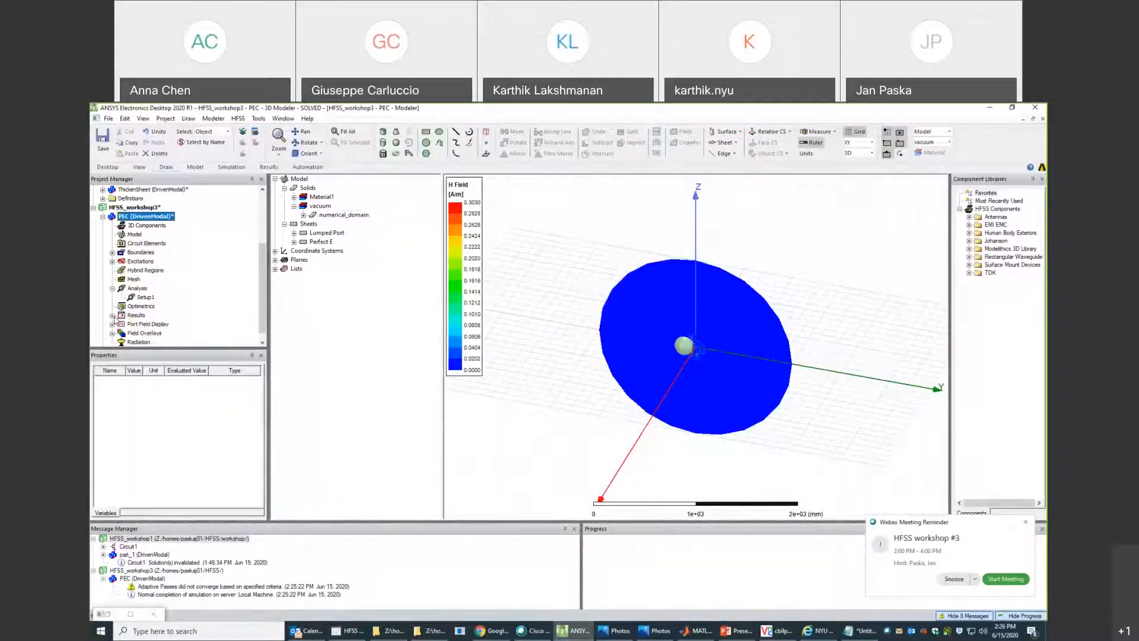
click(113, 333)
right_click(137, 334)
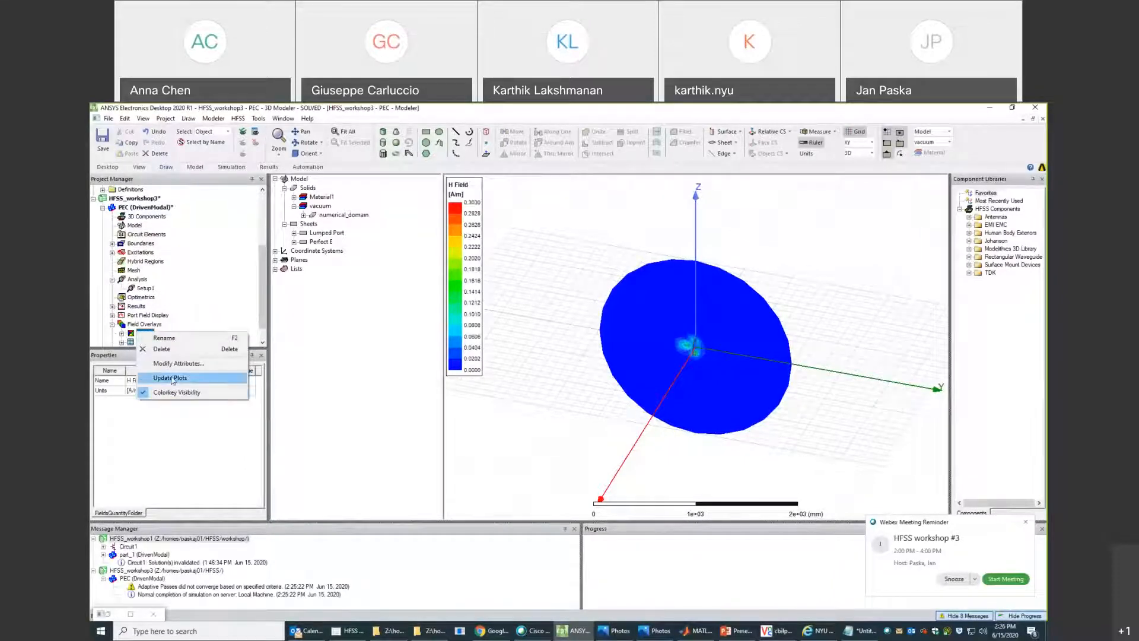
click(122, 333)
click(148, 343)
right_click(149, 343)
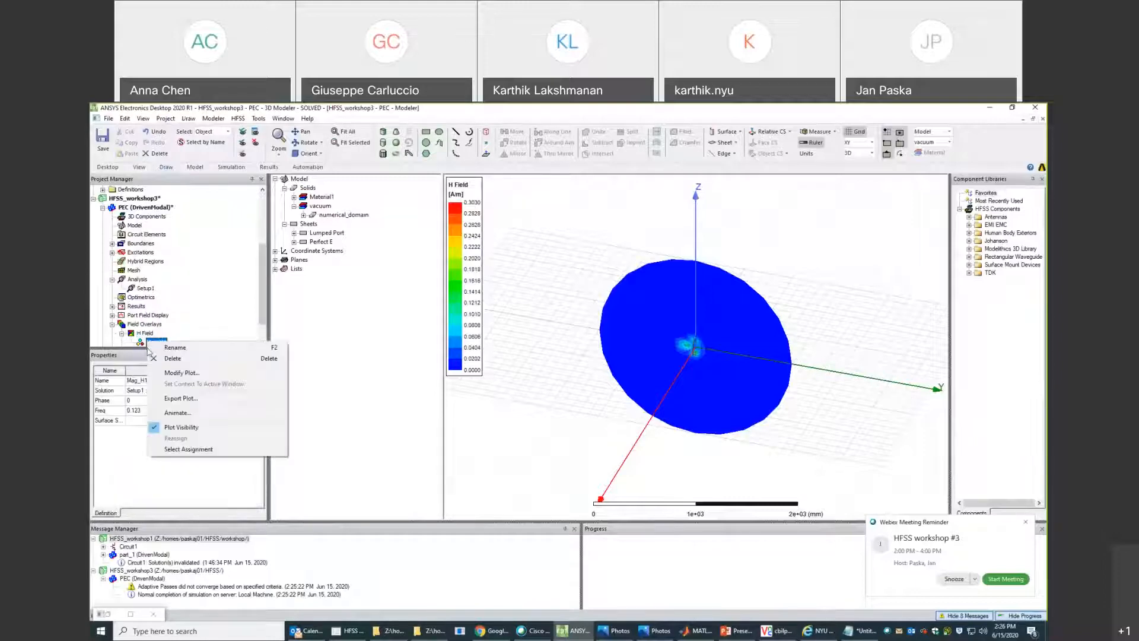
click(177, 426)
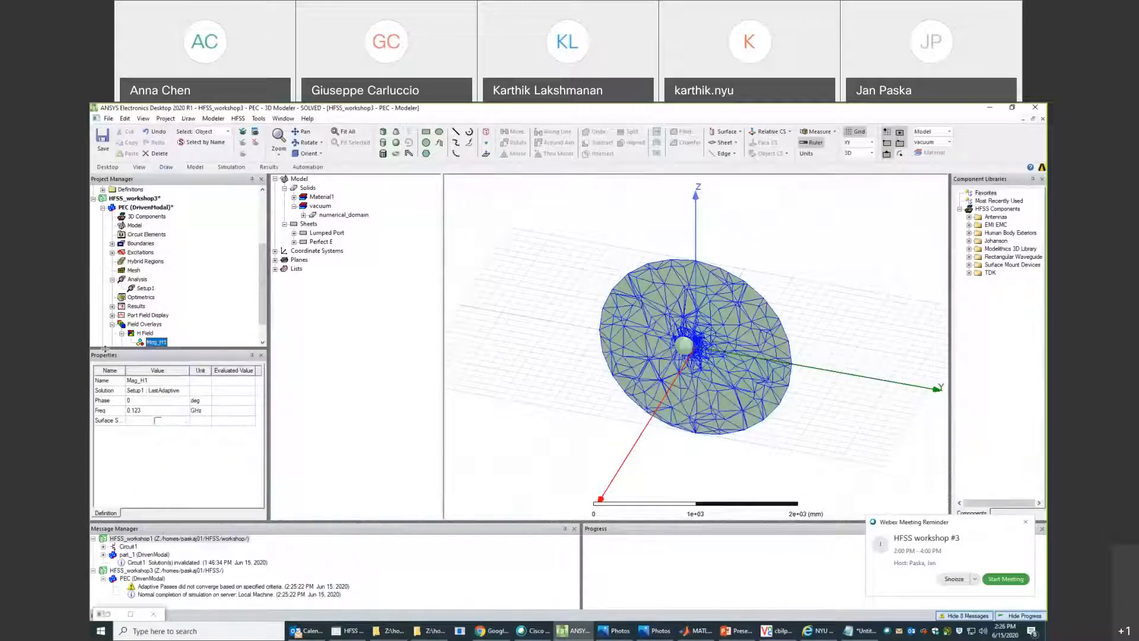
Turn off the visibility of the Mesh1 and Mesh2 plots under the MeshPlots overlays of the PEC design.
scroll(201, 323, down, 1)
click(122, 324)
right_click(153, 332)
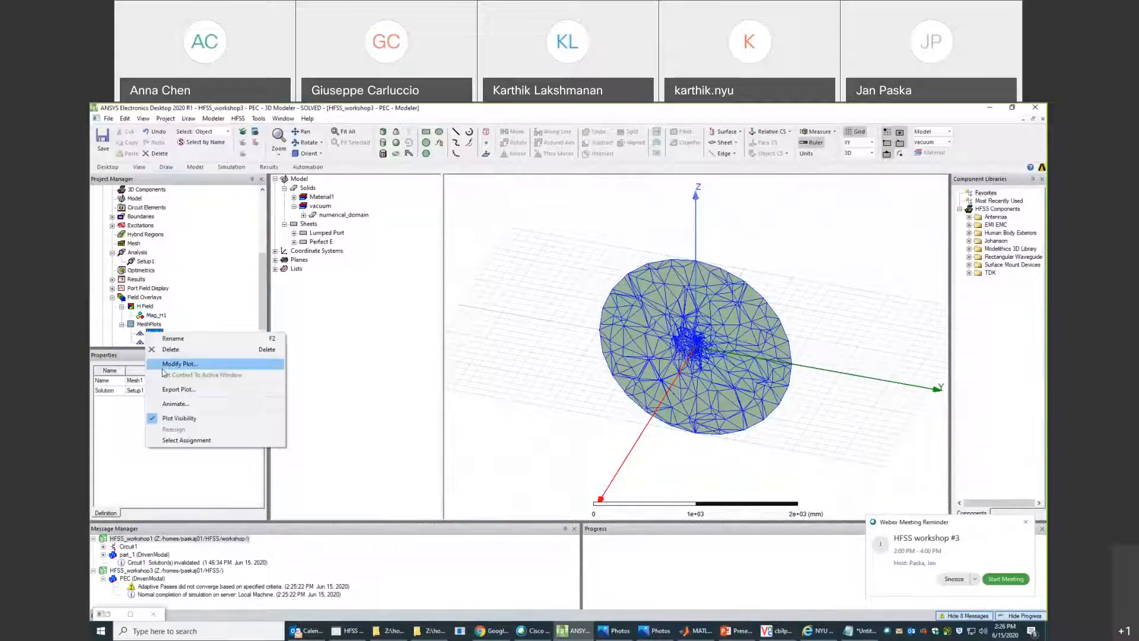
click(179, 419)
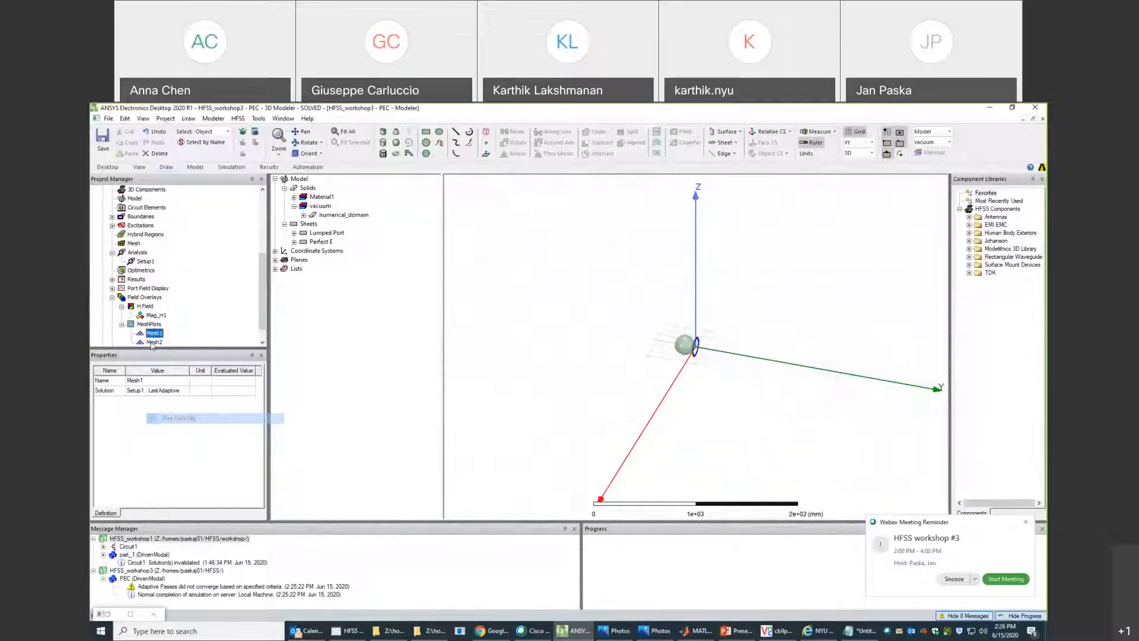
right_click(153, 342)
click(175, 428)
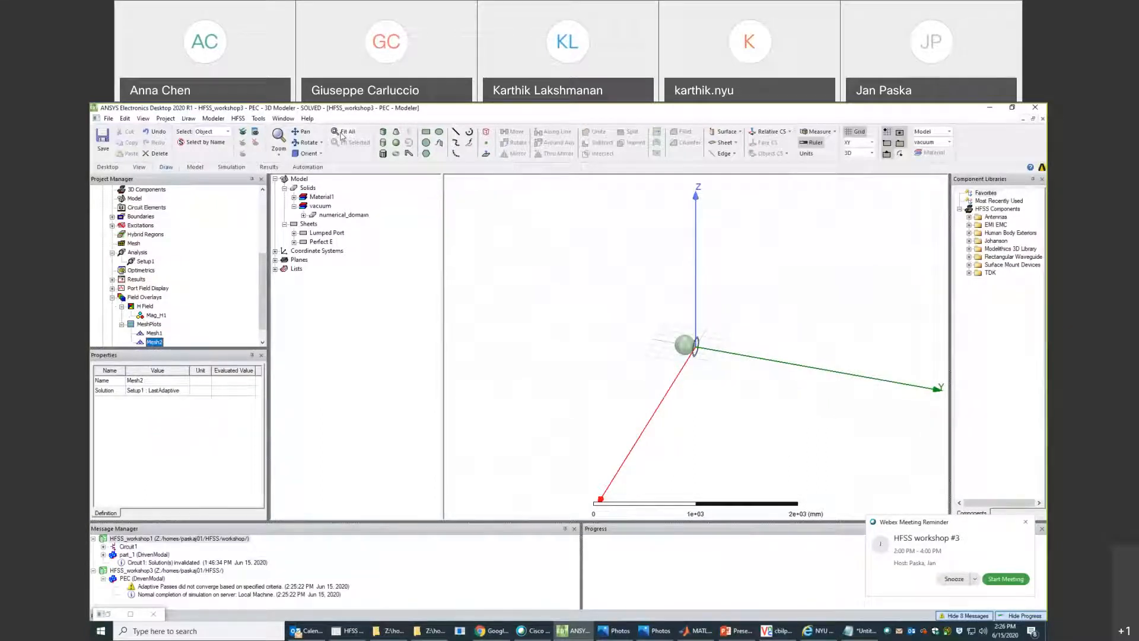
Fit the coil model in view and inspect the lumped port sheet and the properties of excitation 1.
click(343, 134)
click(293, 232)
click(324, 241)
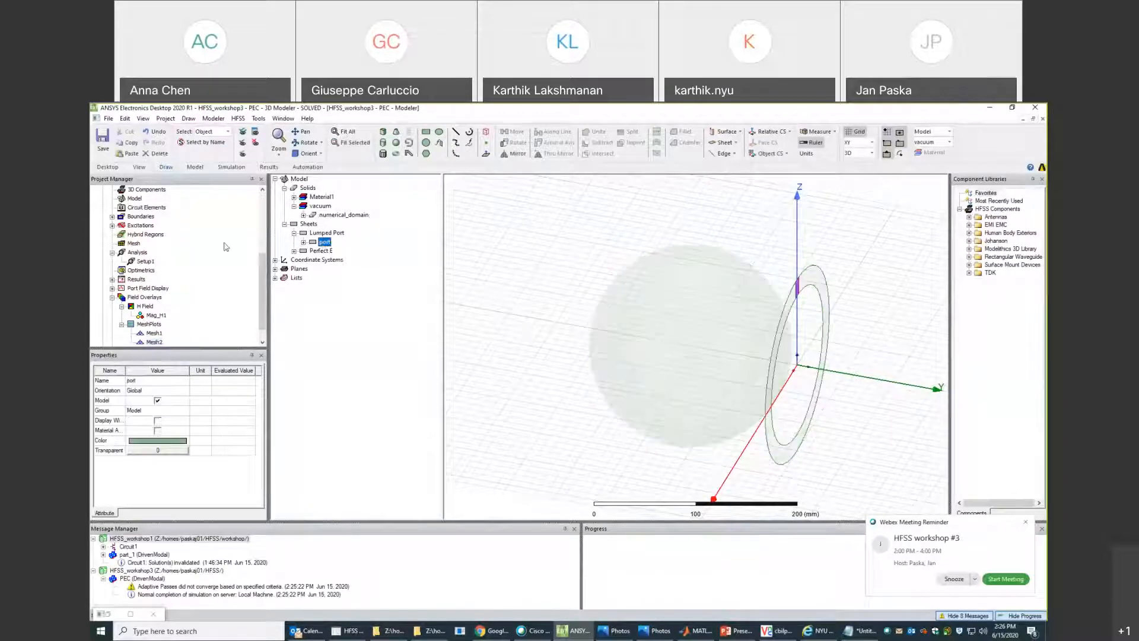
click(111, 225)
click(139, 234)
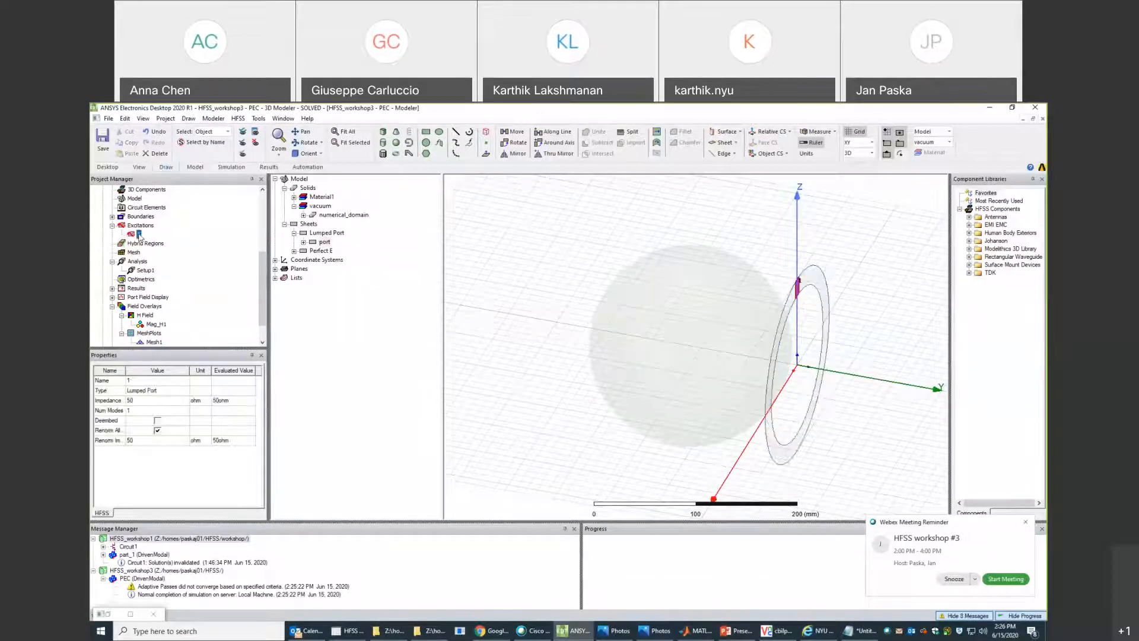
drag(805, 328, 723, 290)
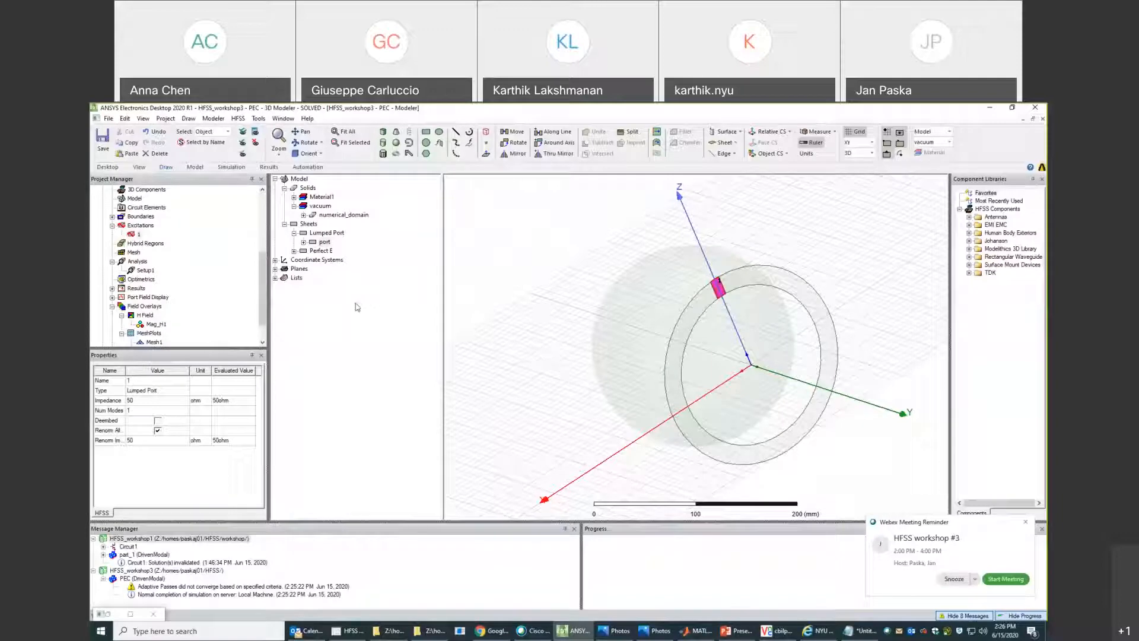
click(112, 306)
click(112, 306)
double_click(151, 324)
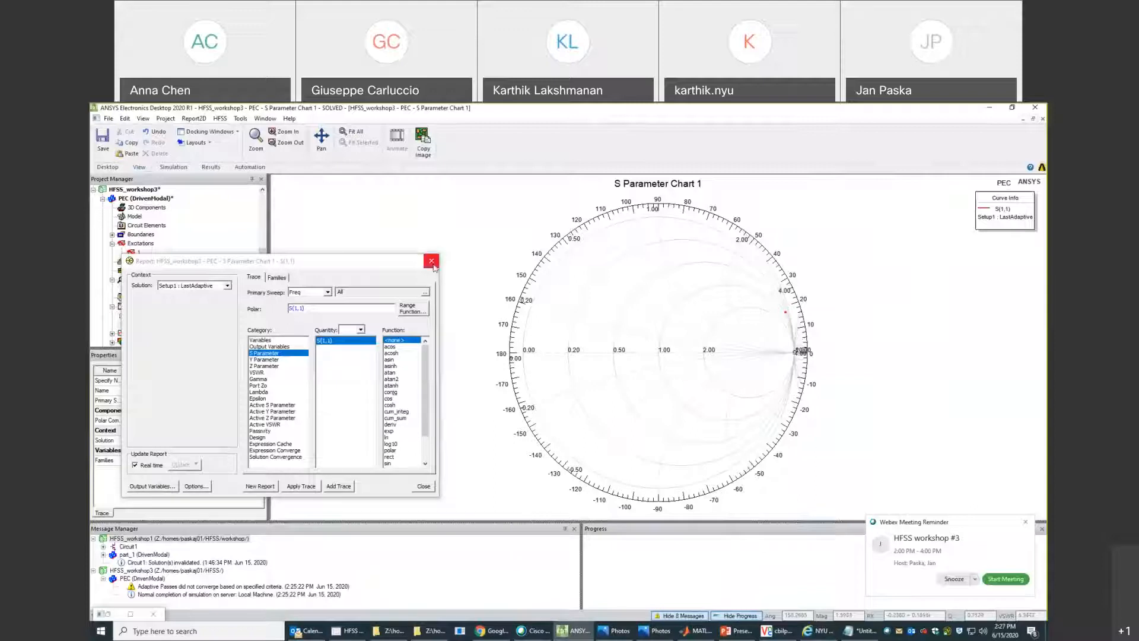
click(262, 366)
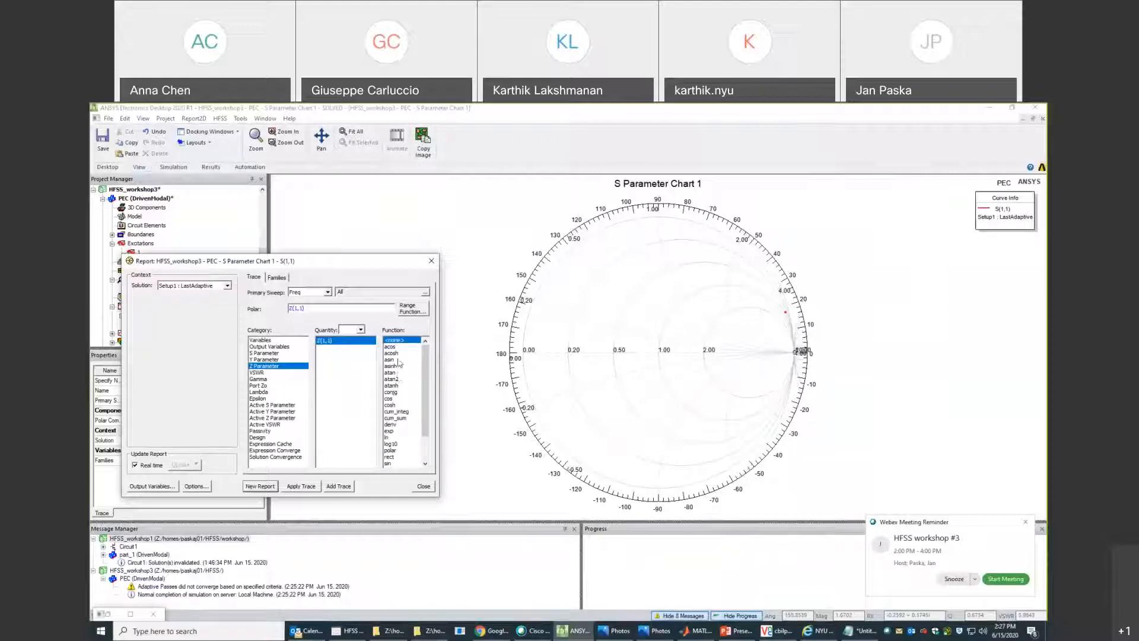
scroll(428, 392, down, 2)
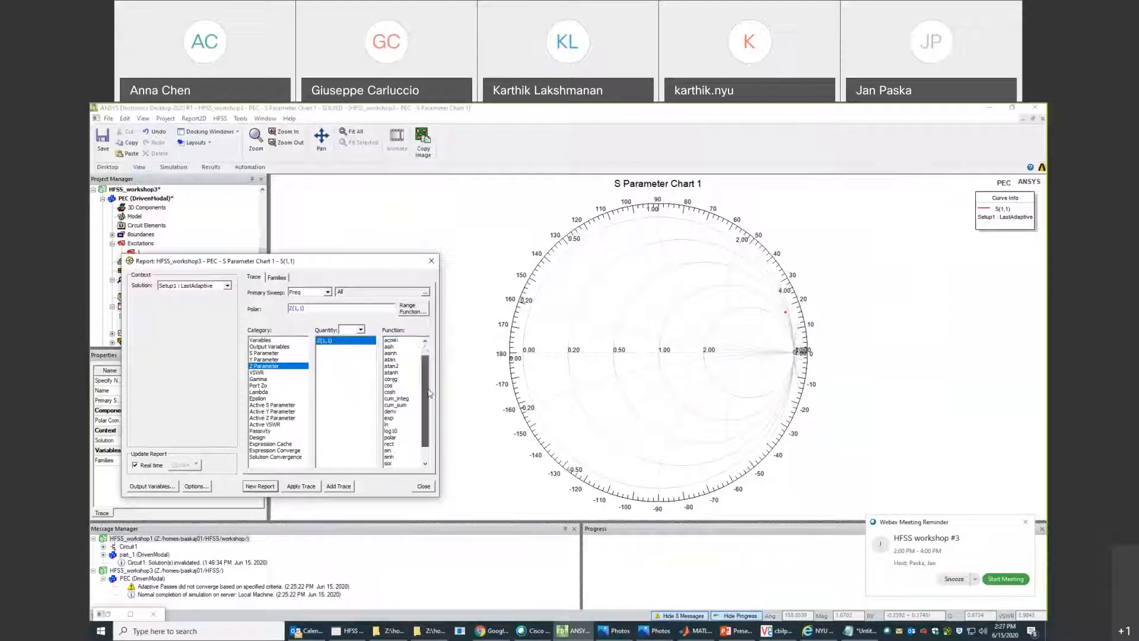
scroll(430, 399, up, 2)
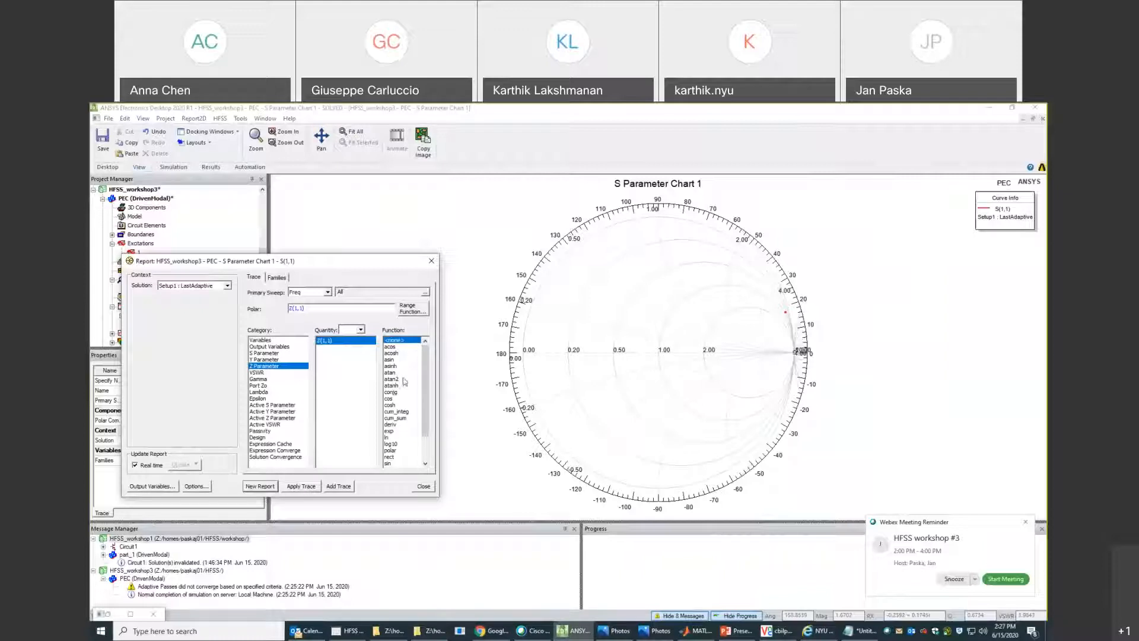
drag(426, 385, 430, 430)
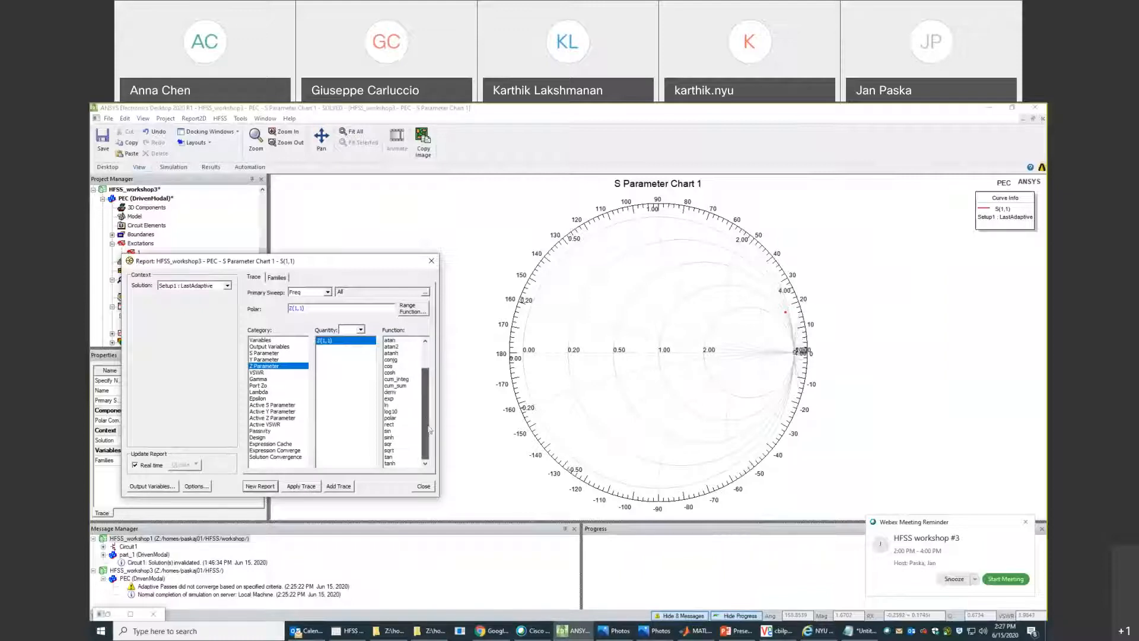
click(423, 487)
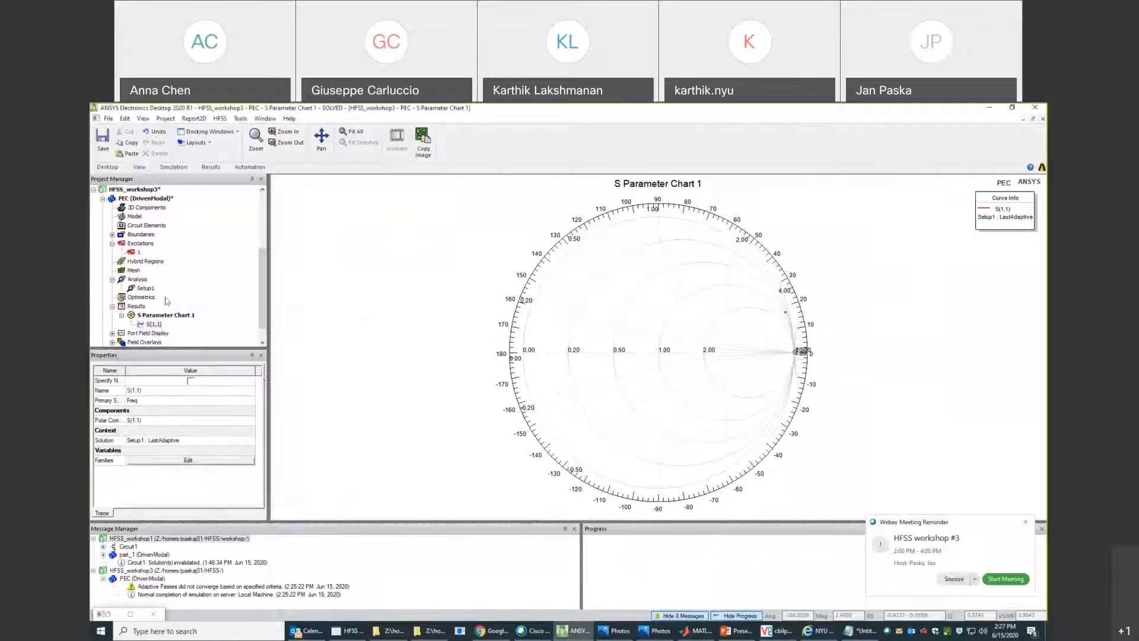
Create a modal solution data polar plot of the Z parameter Z(1,1) from Setup1 : LastAdaptive.
right_click(132, 309)
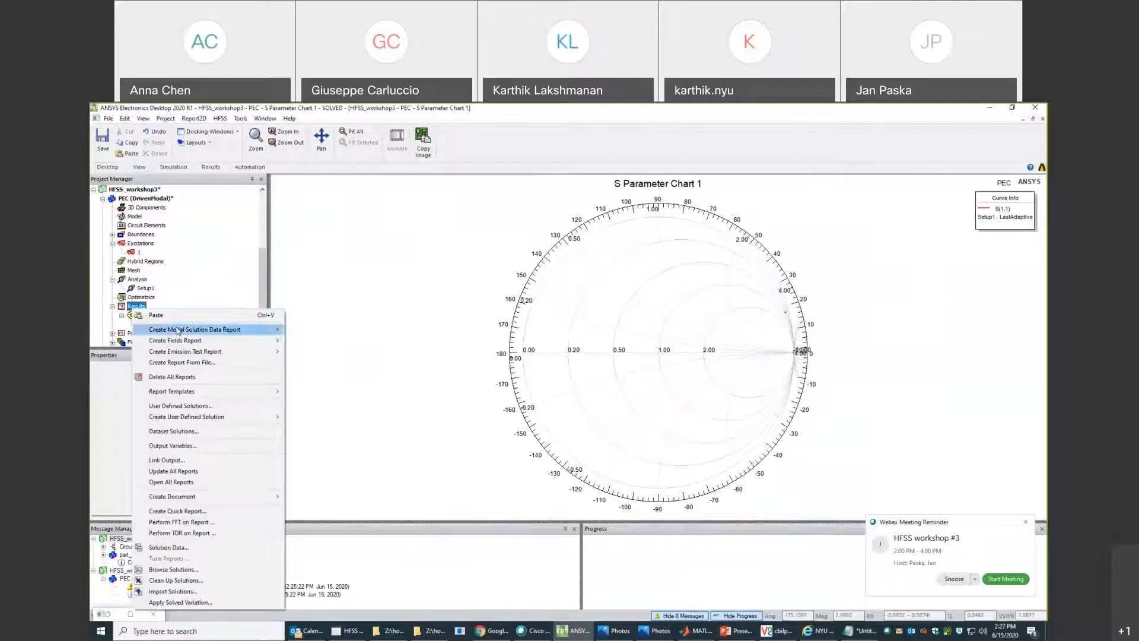
mouse_move(195, 329)
mouse_move(231, 331)
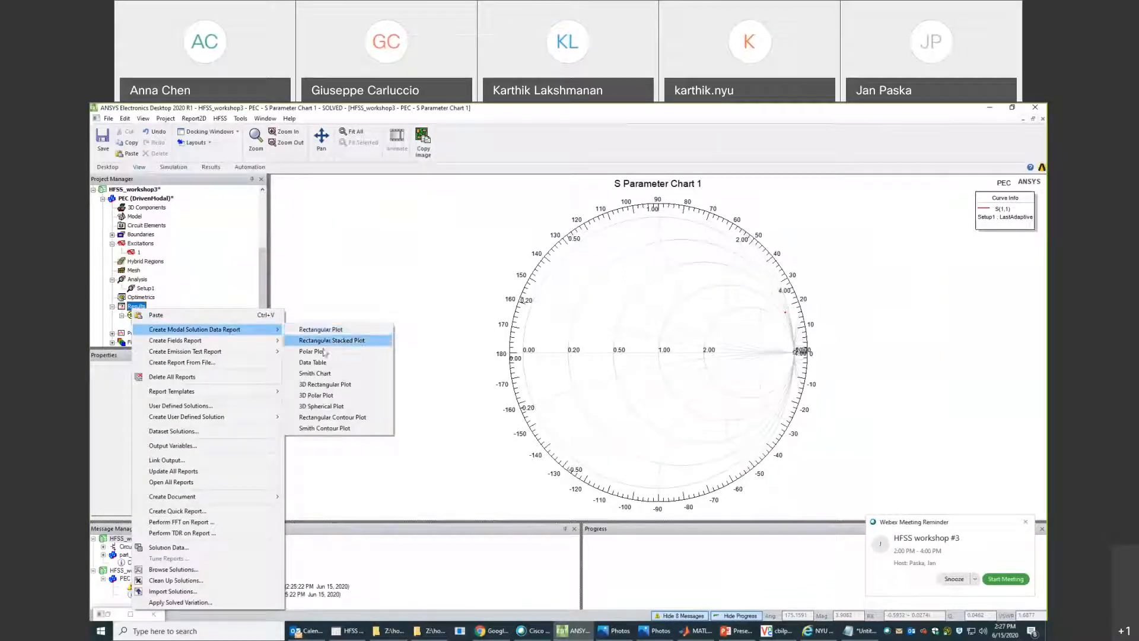
click(323, 352)
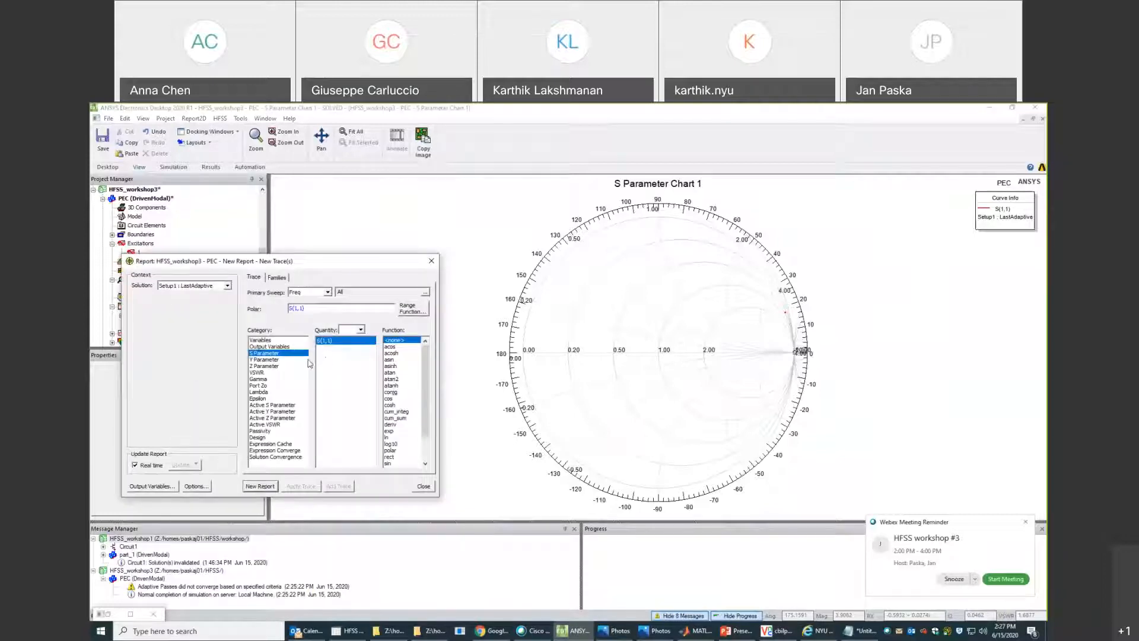
click(271, 366)
click(270, 485)
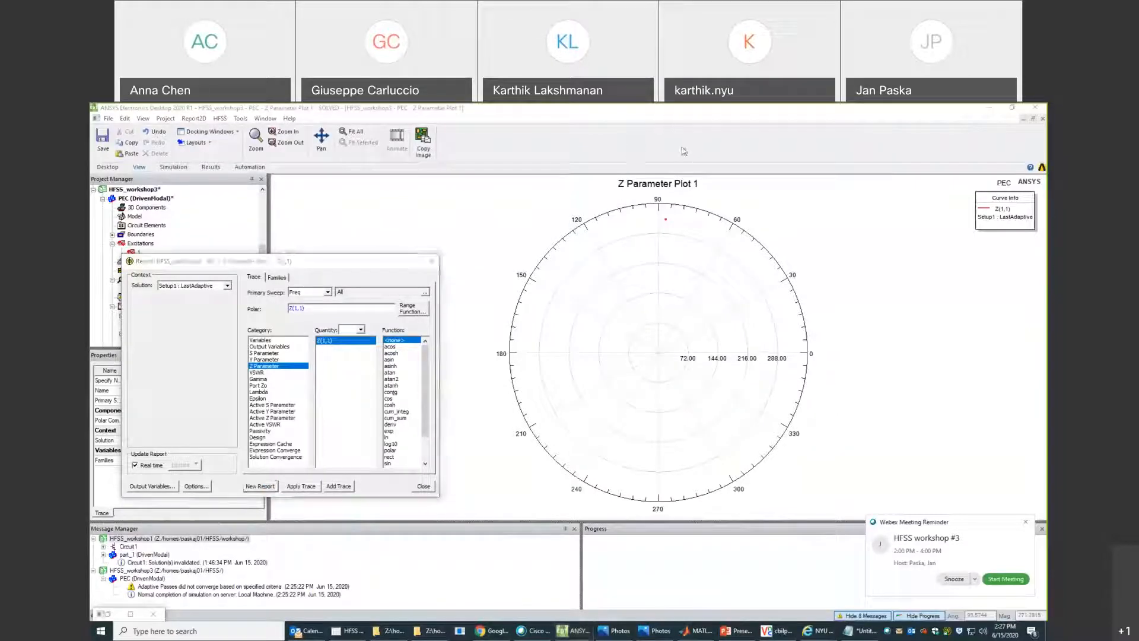
Add a marker on the Z(1,1) data point of the polar plot and close the report settings.
click(667, 224)
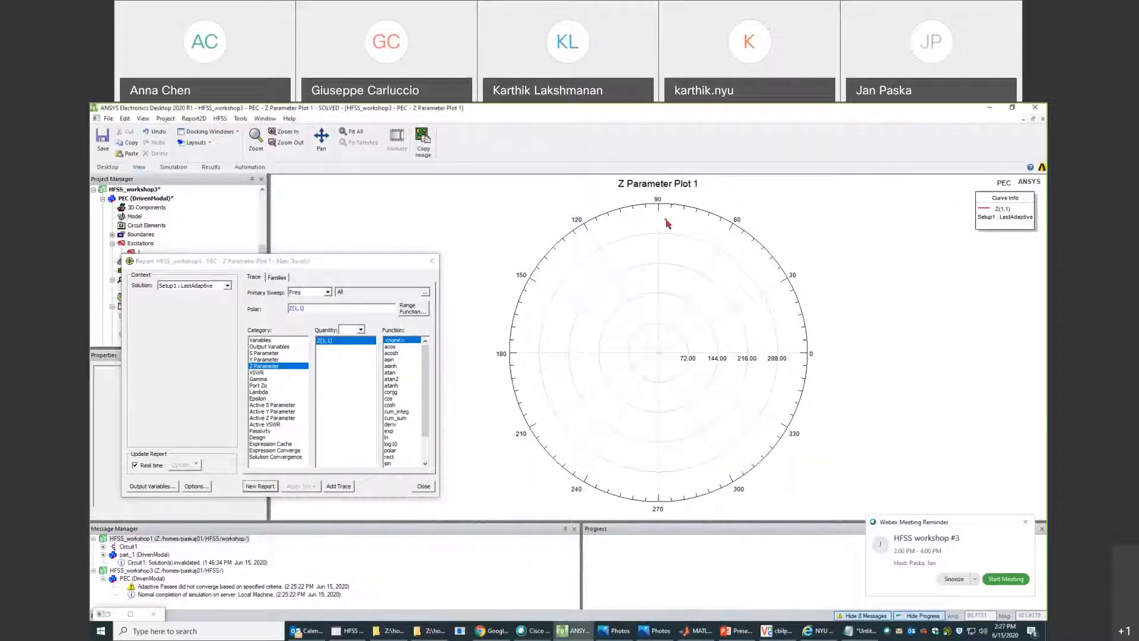
right_click(717, 210)
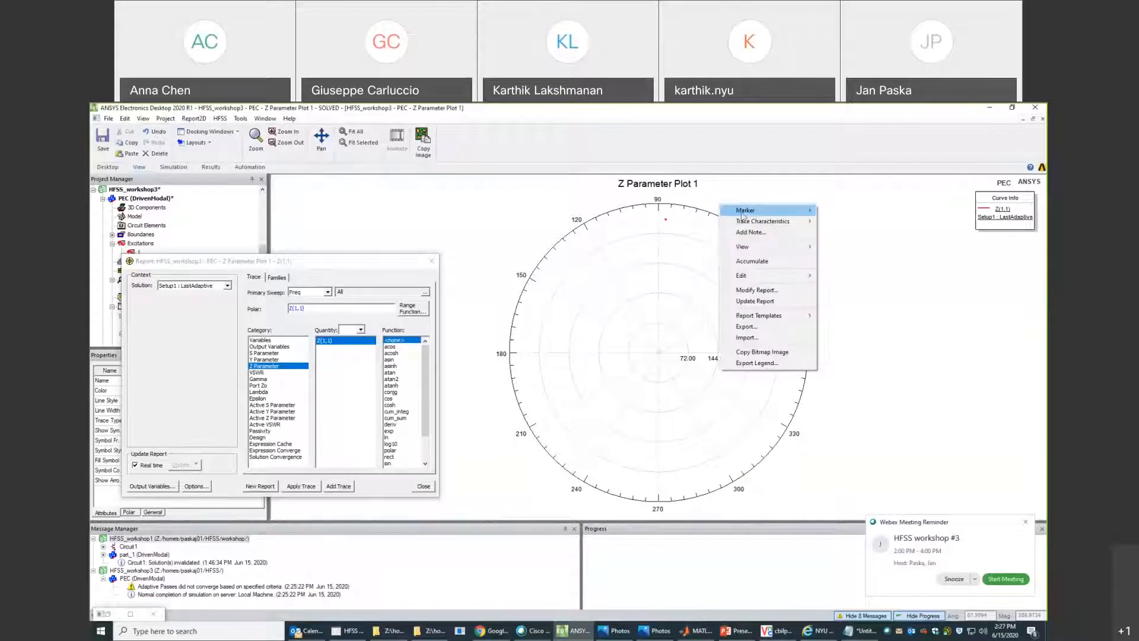
mouse_move(761, 215)
click(847, 210)
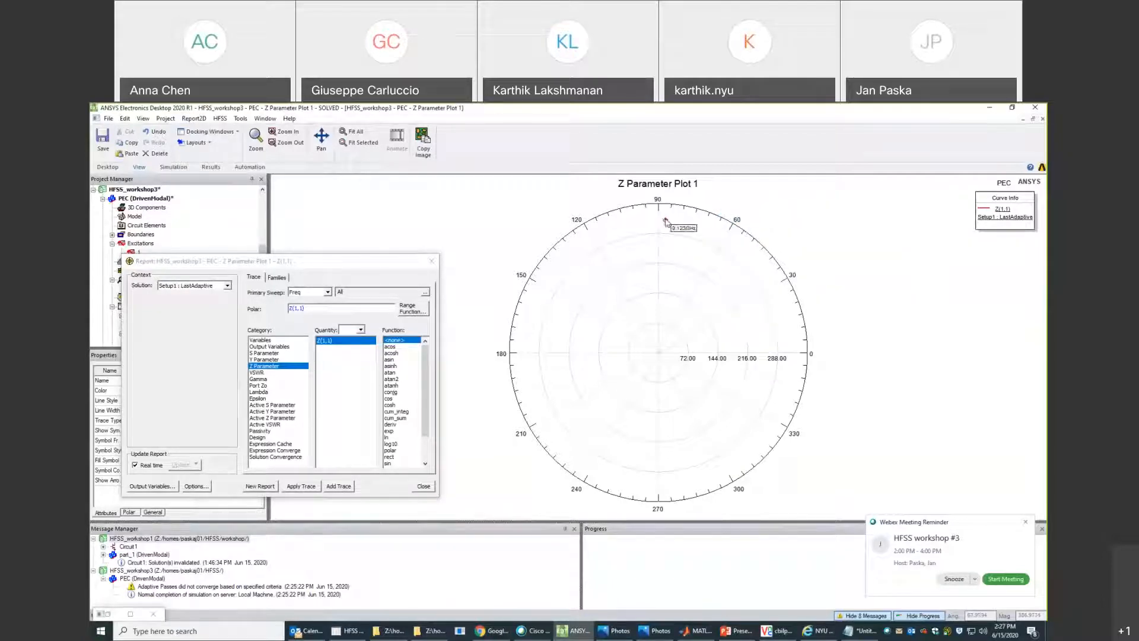
click(666, 220)
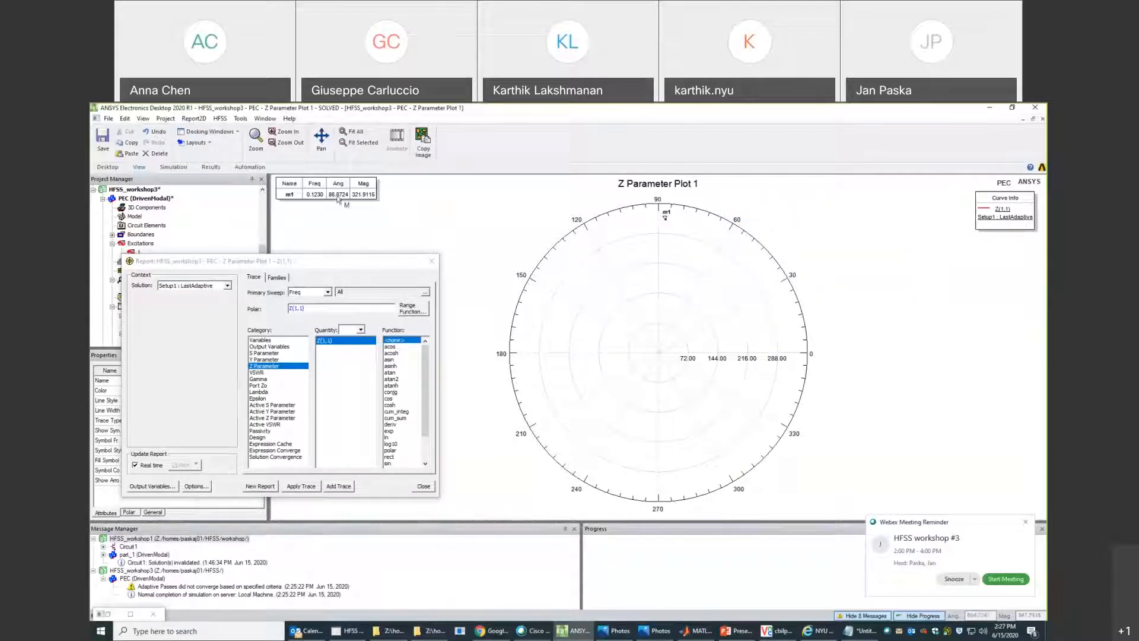
click(432, 262)
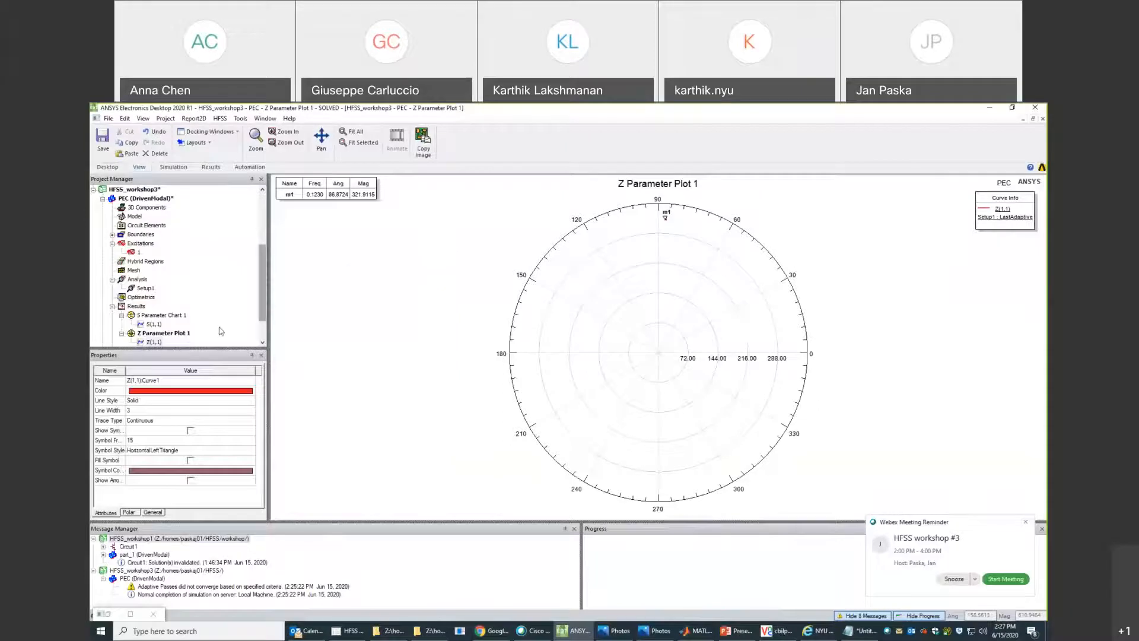
Create a modal solution data rectangular plot of the real part of the impedance, re(Z(1,1)), from Setup1 : LastAdaptive.
right_click(136, 308)
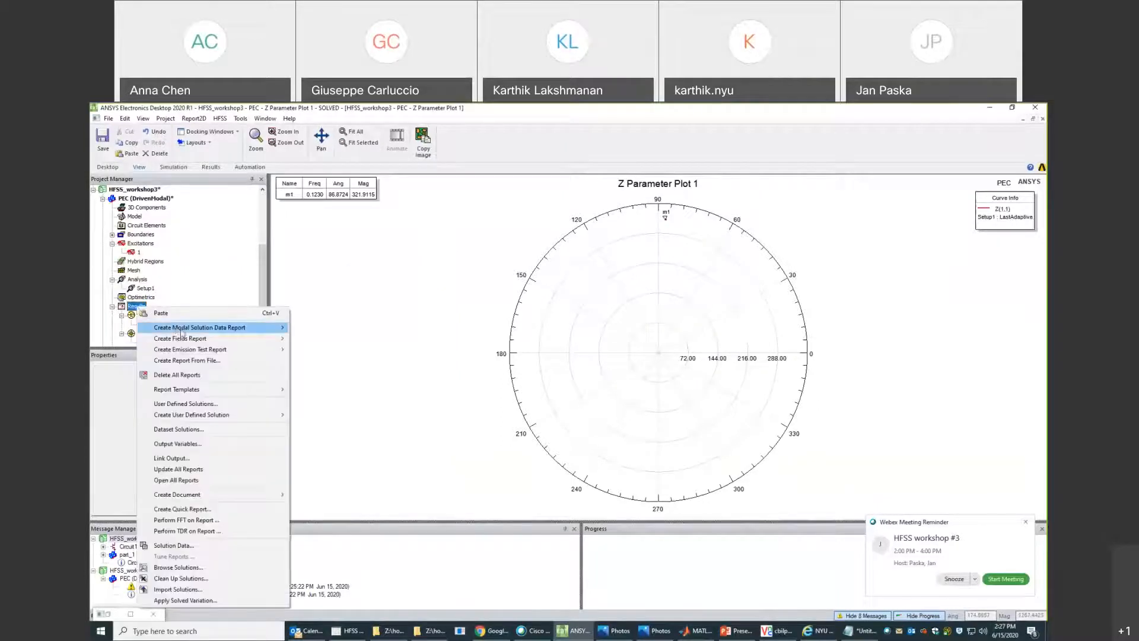
mouse_move(181, 329)
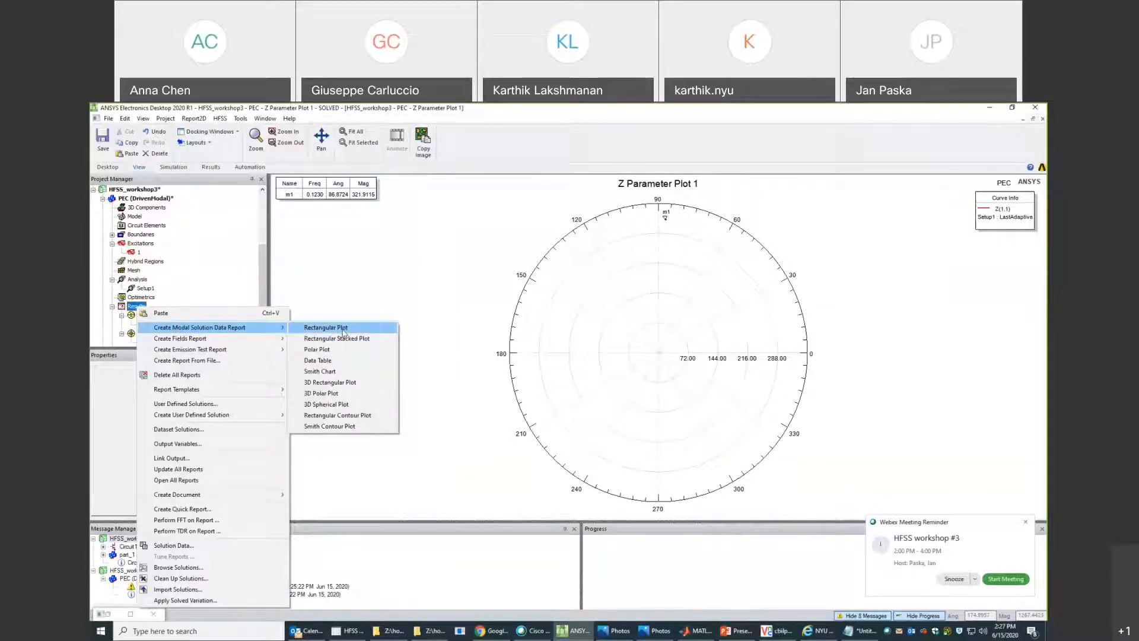
click(343, 331)
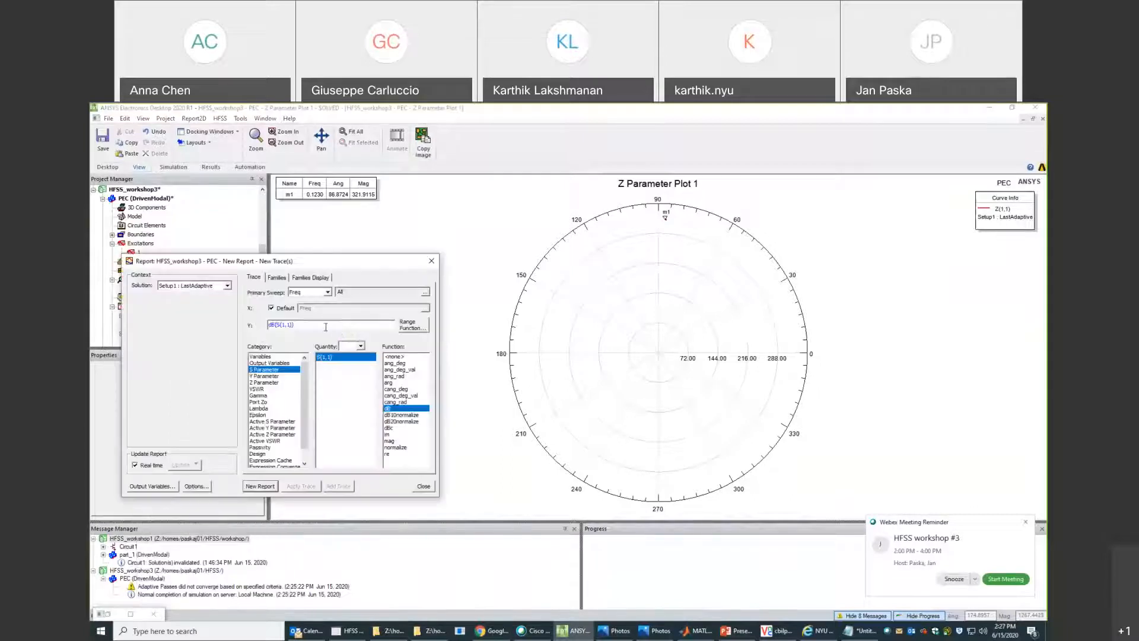
click(268, 383)
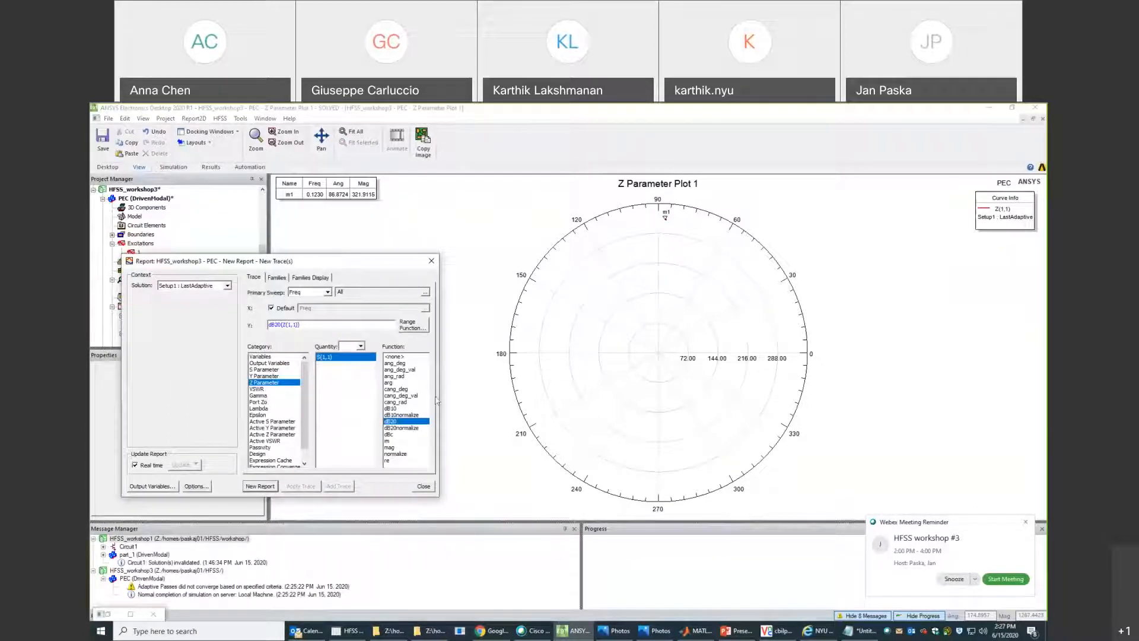
click(395, 356)
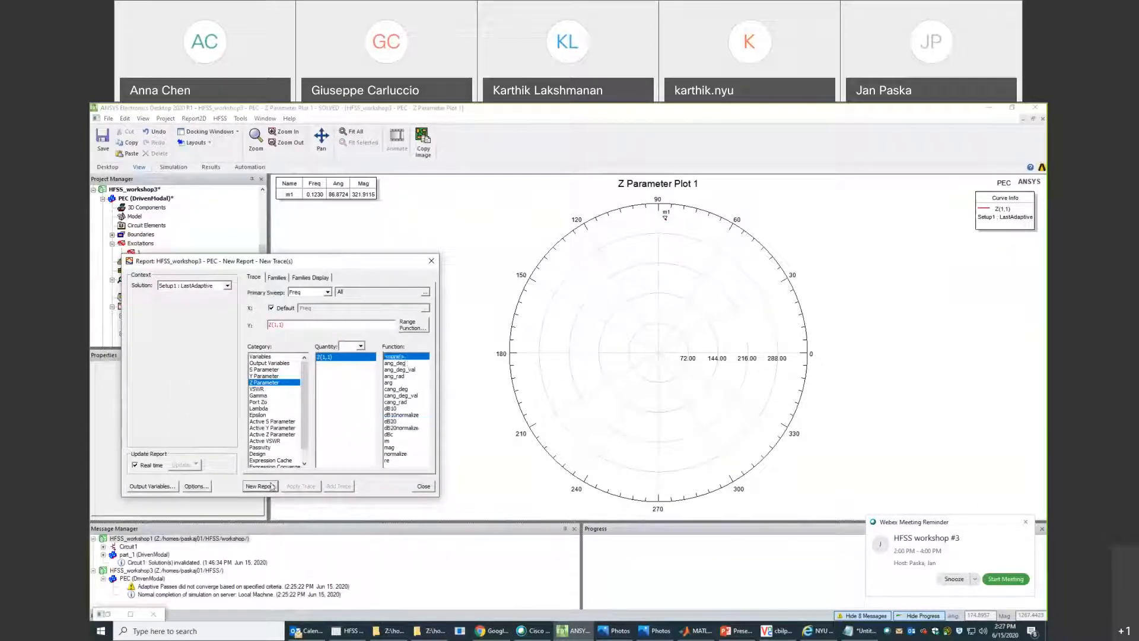
click(272, 486)
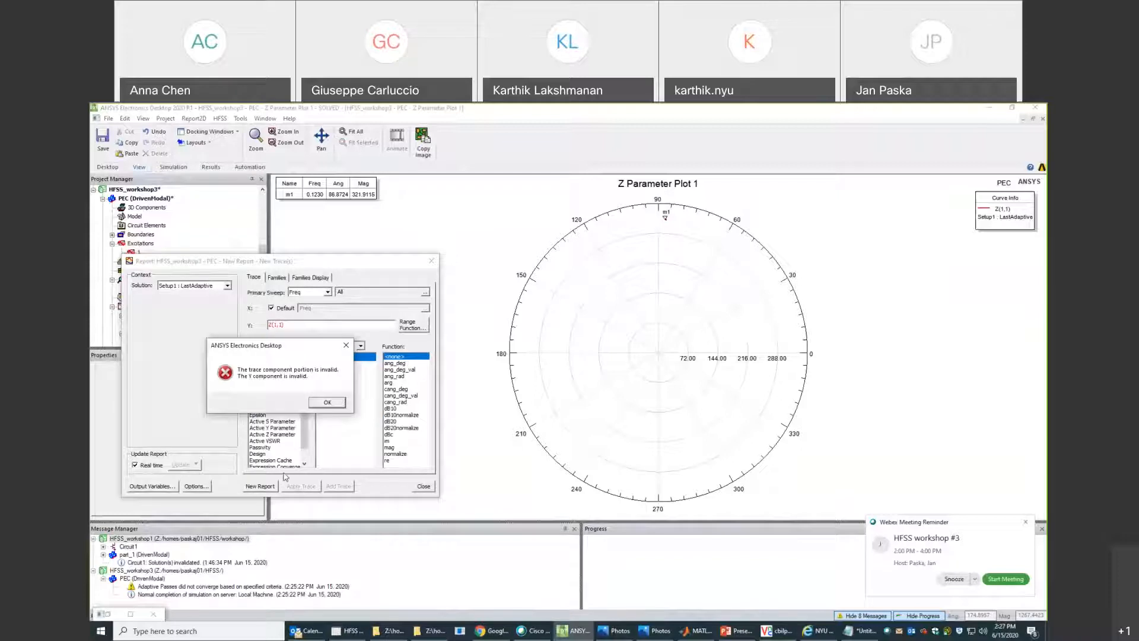
click(327, 402)
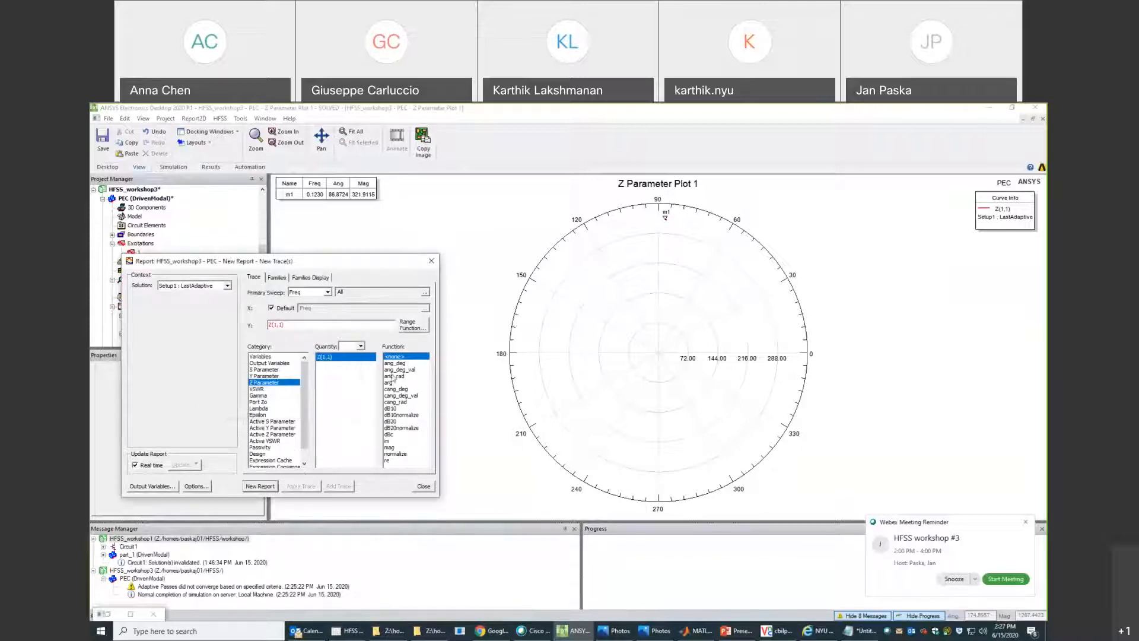
click(390, 441)
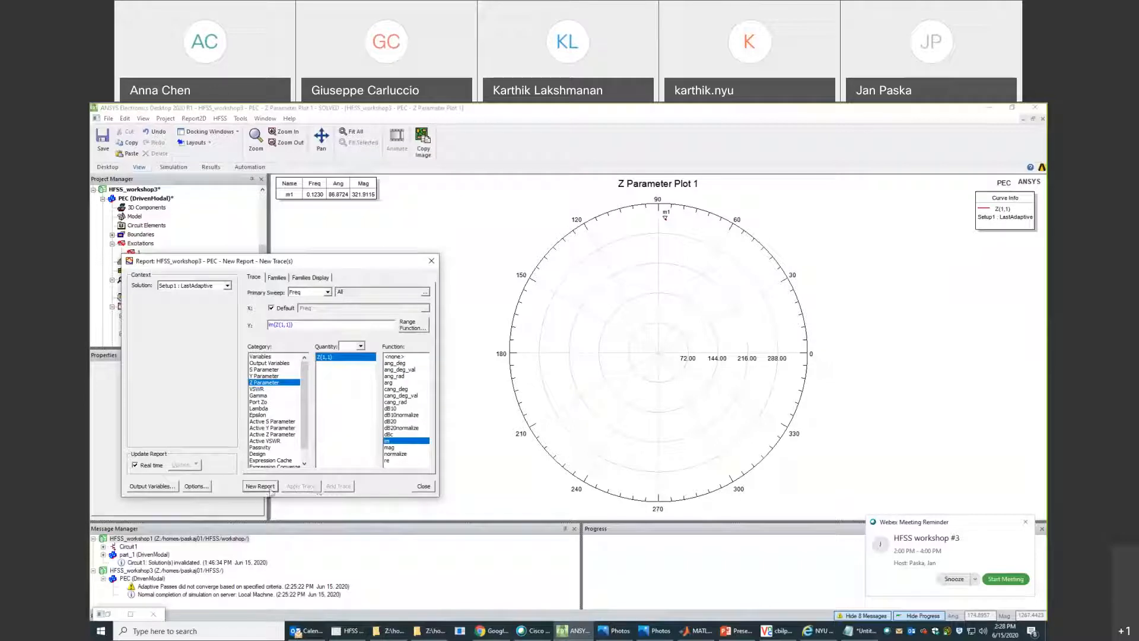
click(389, 460)
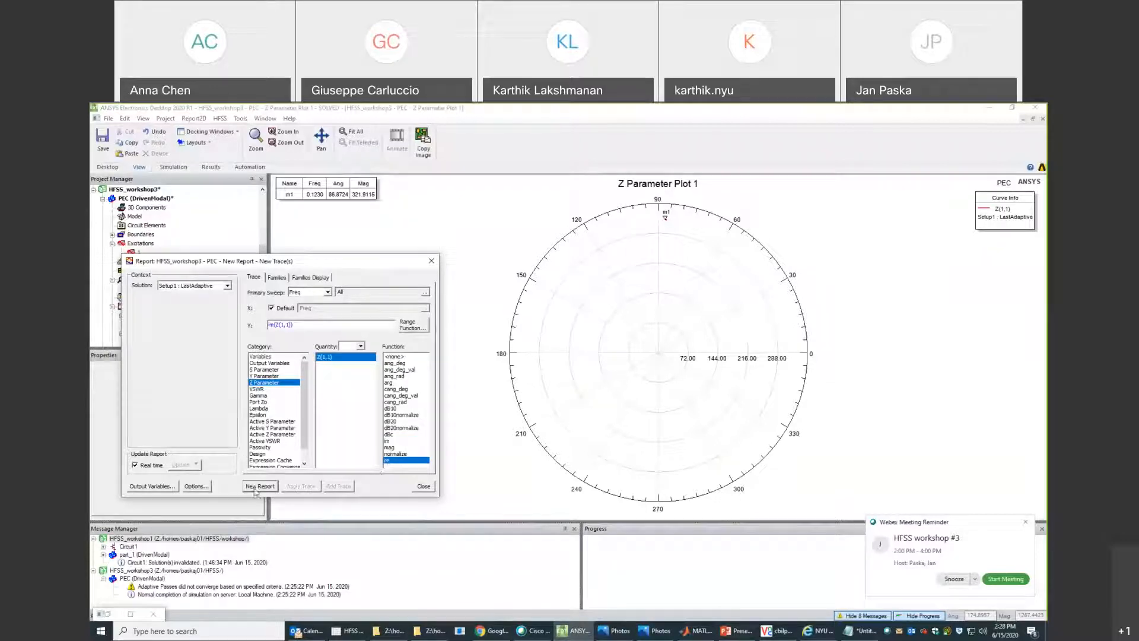
click(257, 488)
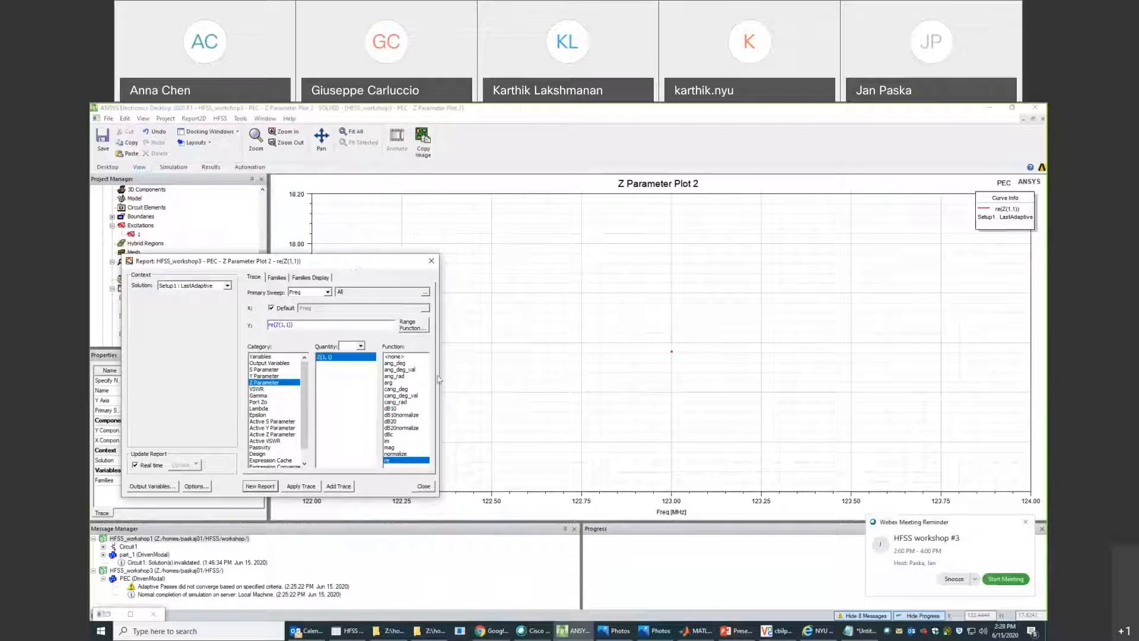
Create a separate rectangular plot of the imaginary part of the impedance, im(Z(1,1)), and select its trace.
drag(356, 262, 342, 394)
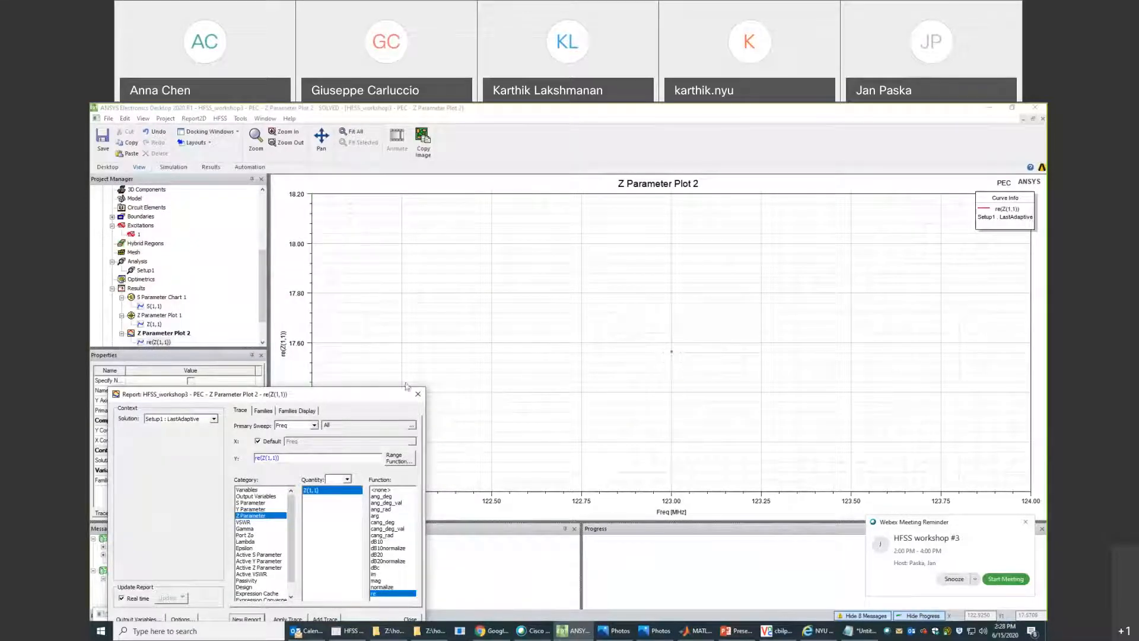
drag(347, 394, 386, 293)
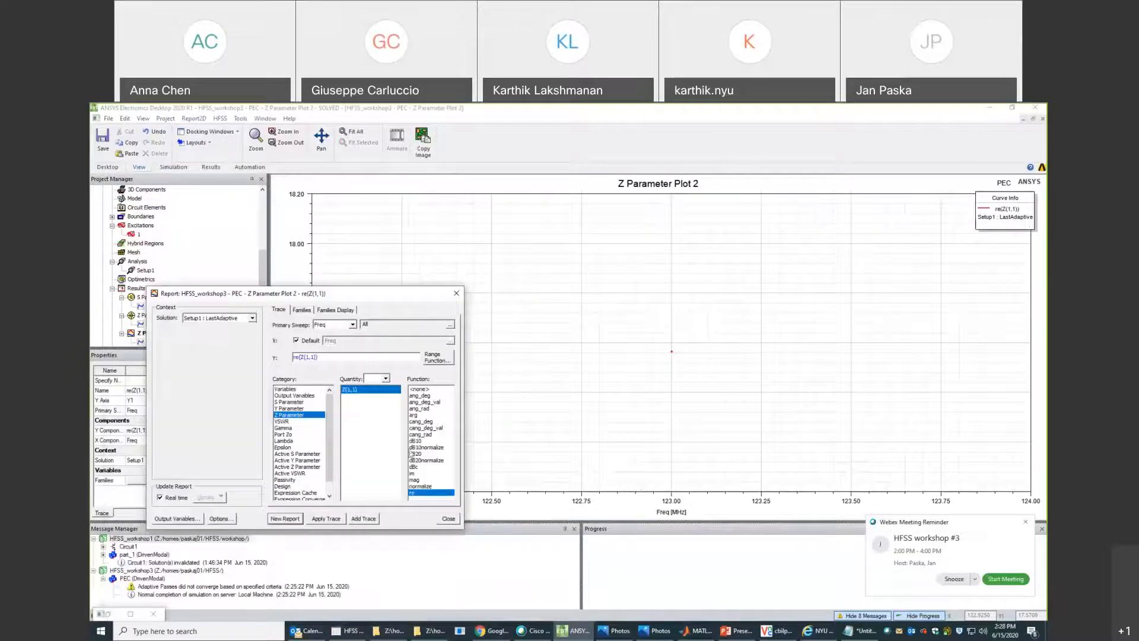
click(413, 473)
click(285, 518)
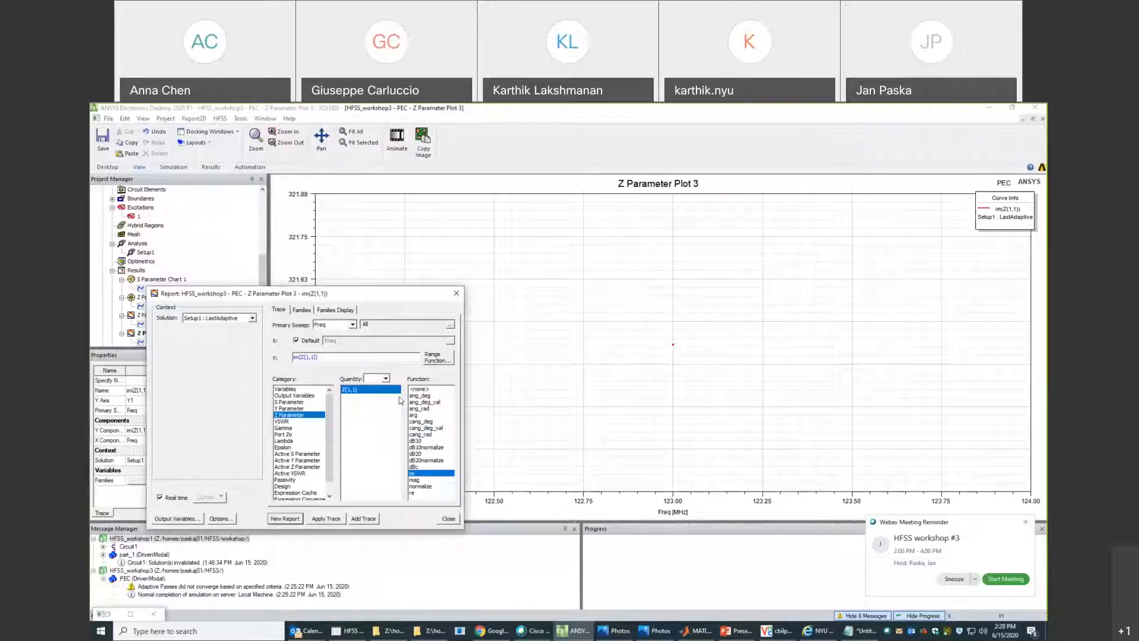
click(674, 345)
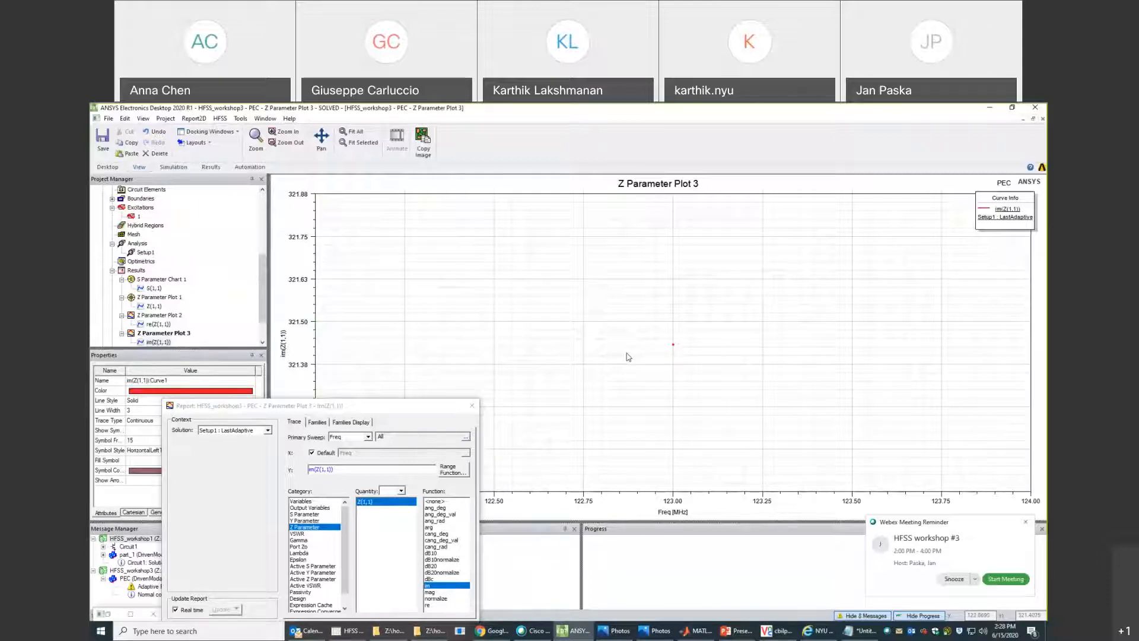
Close the report settings and collapse the PEC design's branches and the HFSS_workshop1 and HFSS_workshop2 projects in the project tree.
click(472, 408)
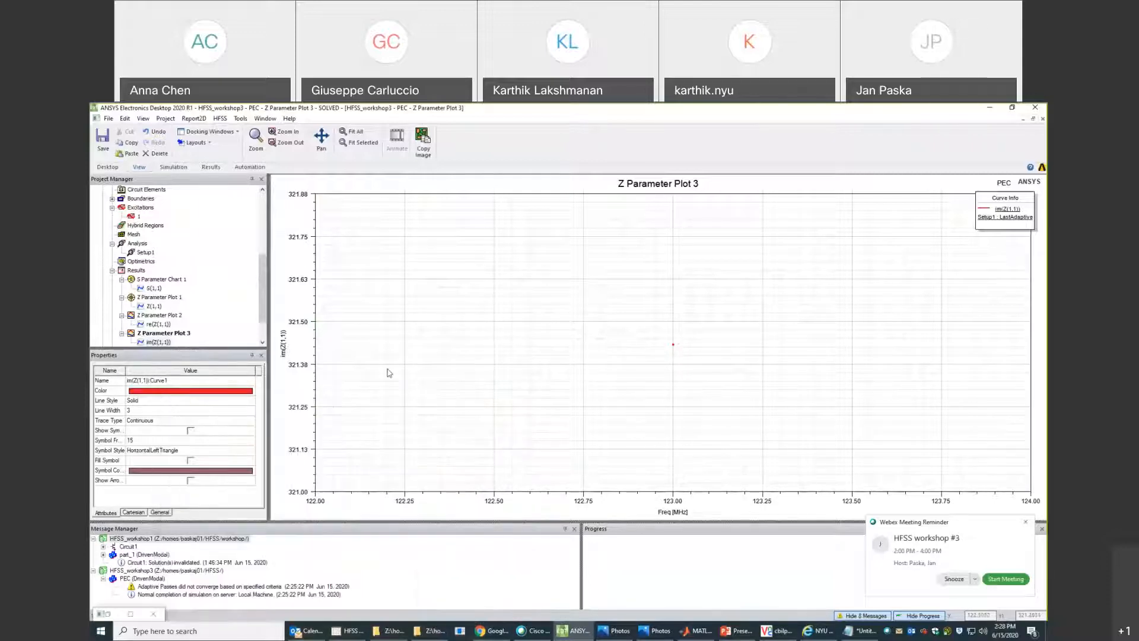
mouse_move(264, 295)
mouse_down()
mouse_move(262, 283)
mouse_move(262, 305)
mouse_up()
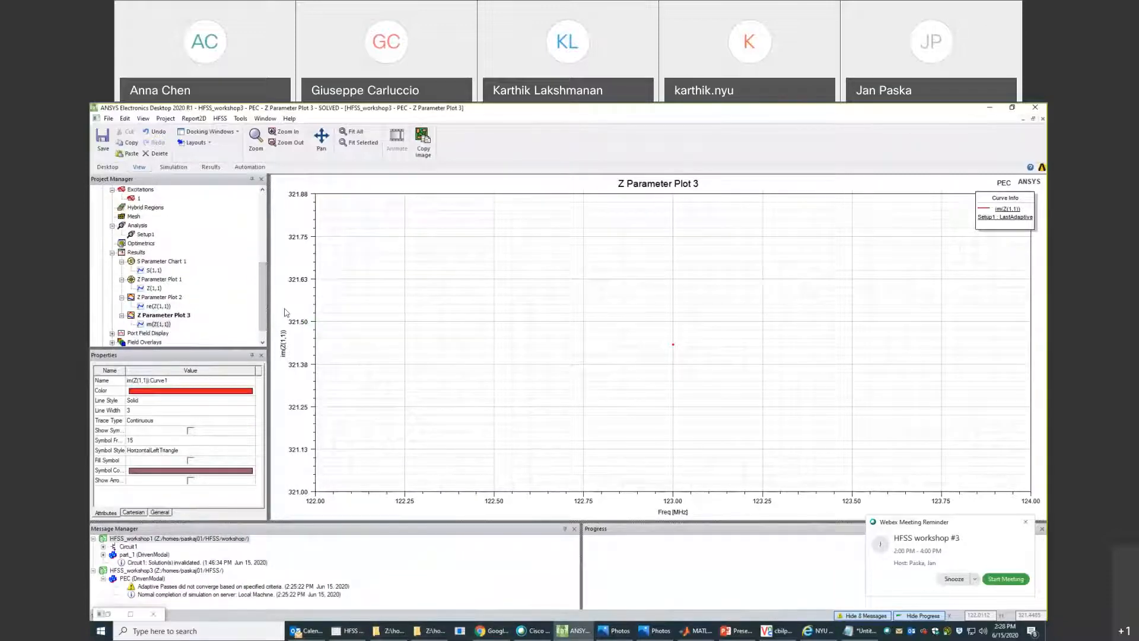
drag(265, 301, 265, 278)
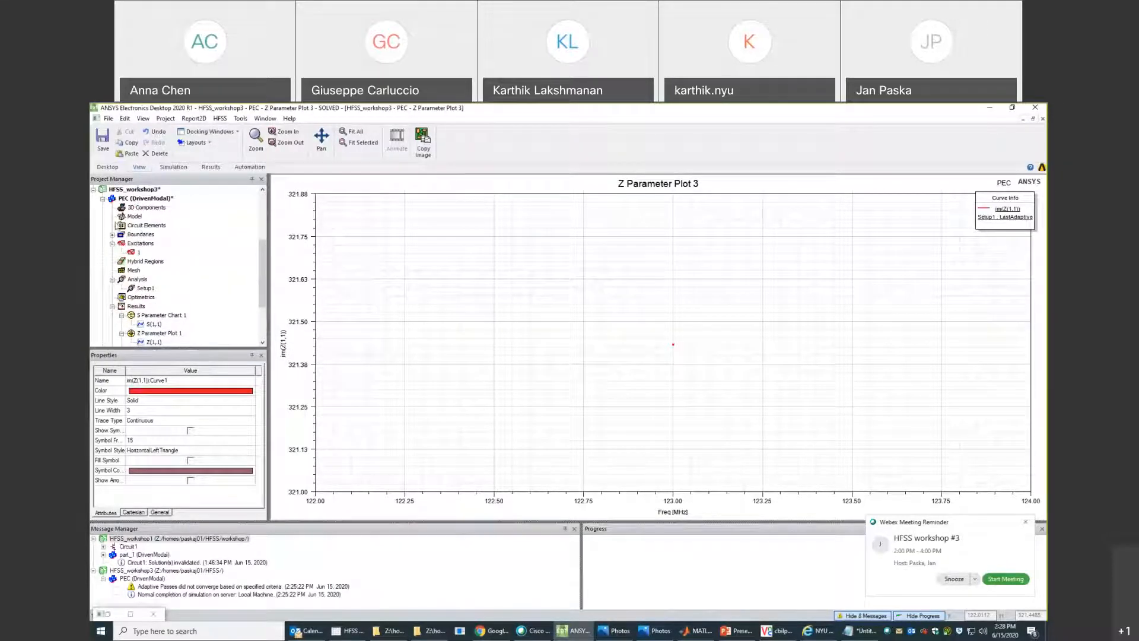
click(112, 244)
click(112, 271)
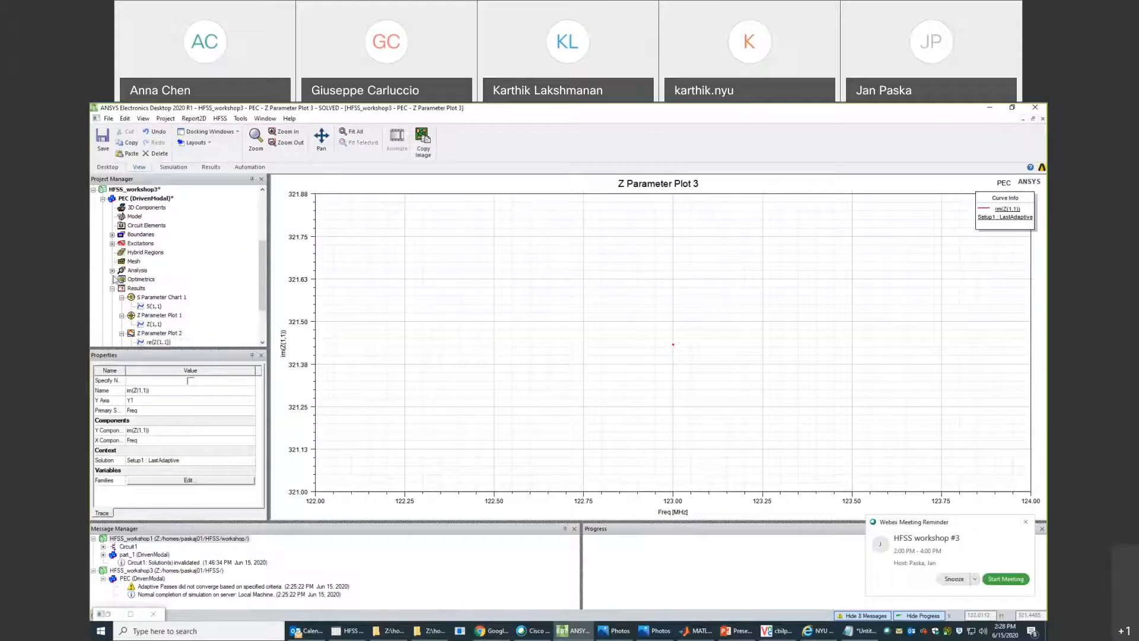
click(112, 289)
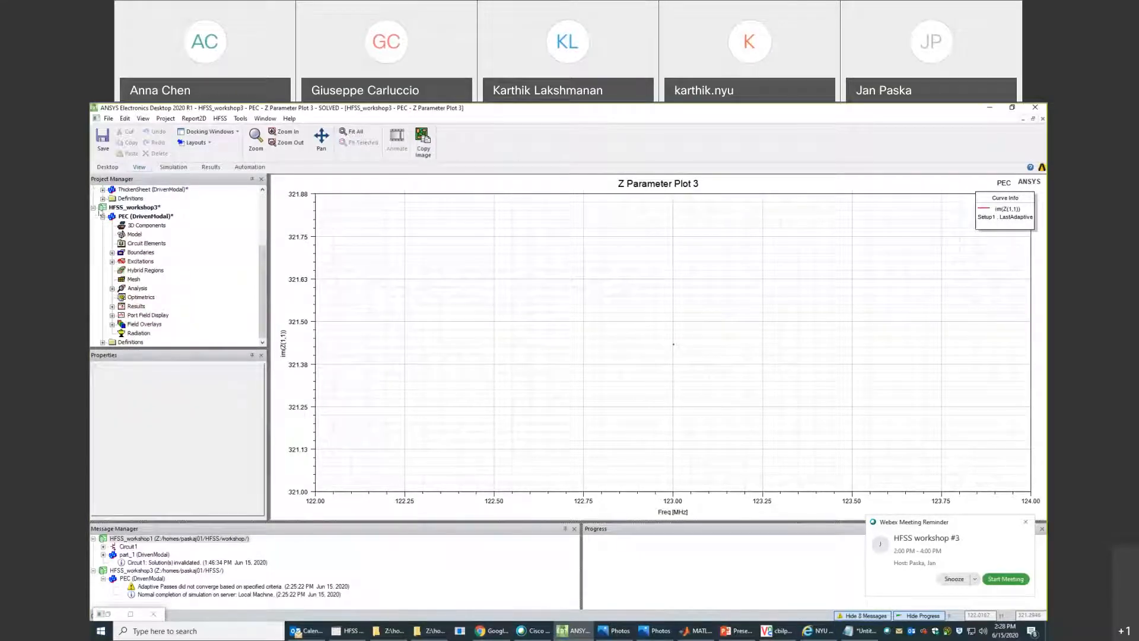
click(93, 207)
click(93, 235)
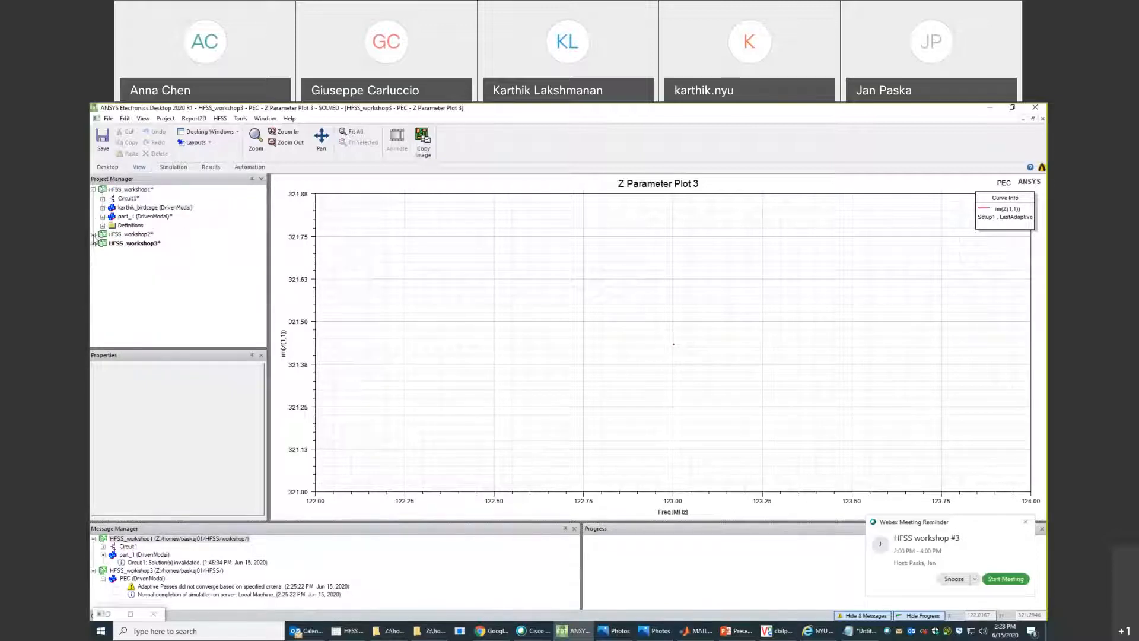
click(93, 188)
click(93, 207)
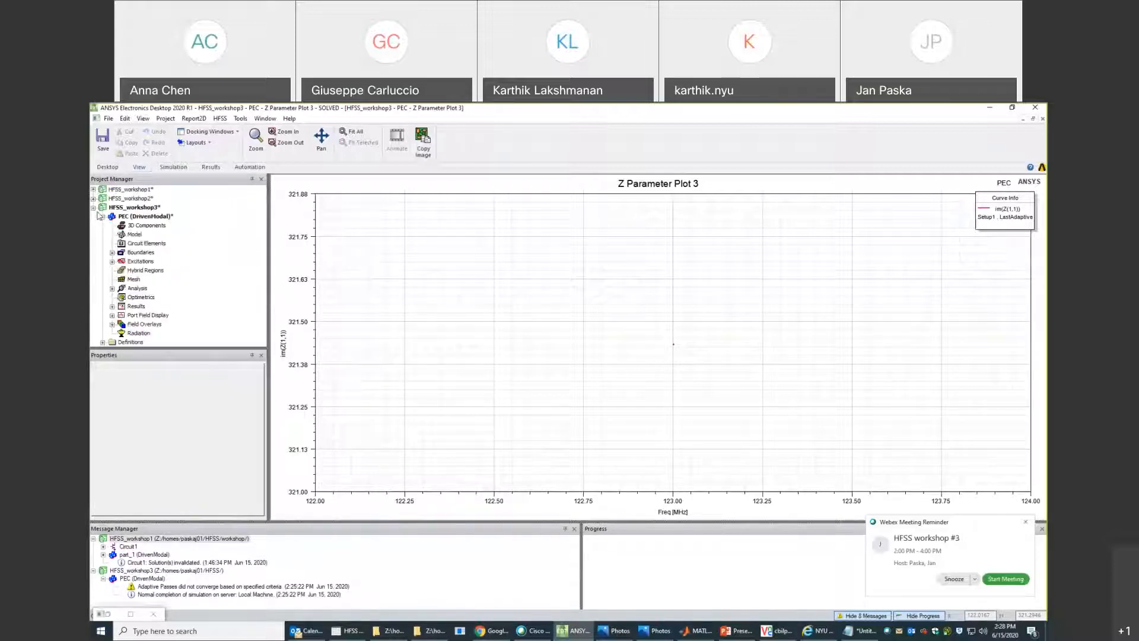
Insert a new circuit design into the HFSS_workshop3 project with the layout technology set to None.
click(137, 208)
right_click(136, 209)
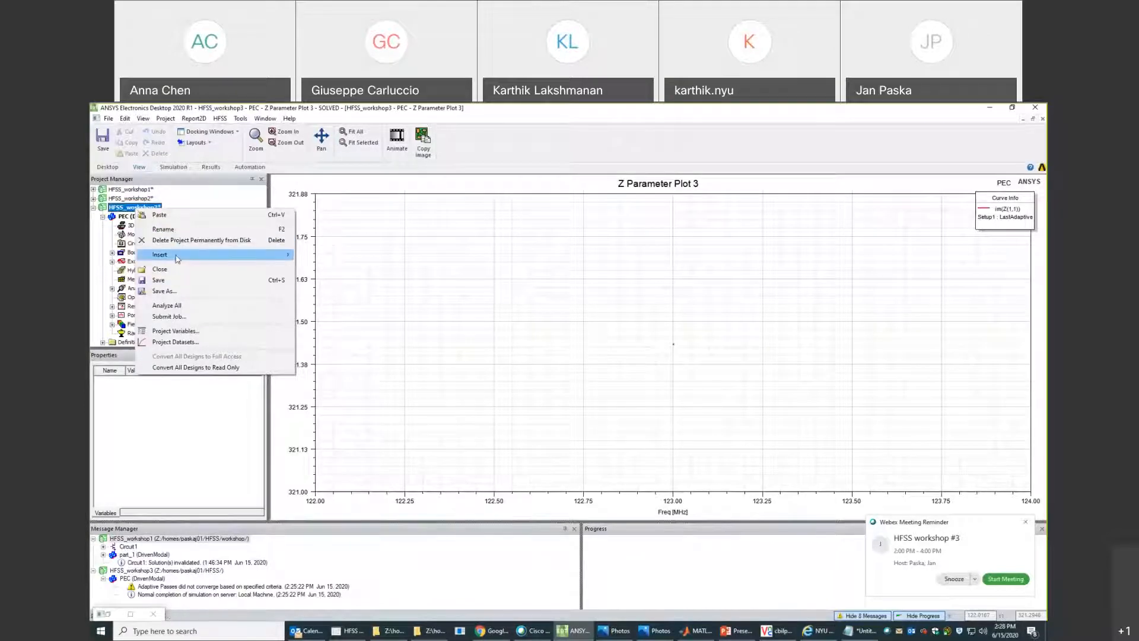
mouse_move(177, 260)
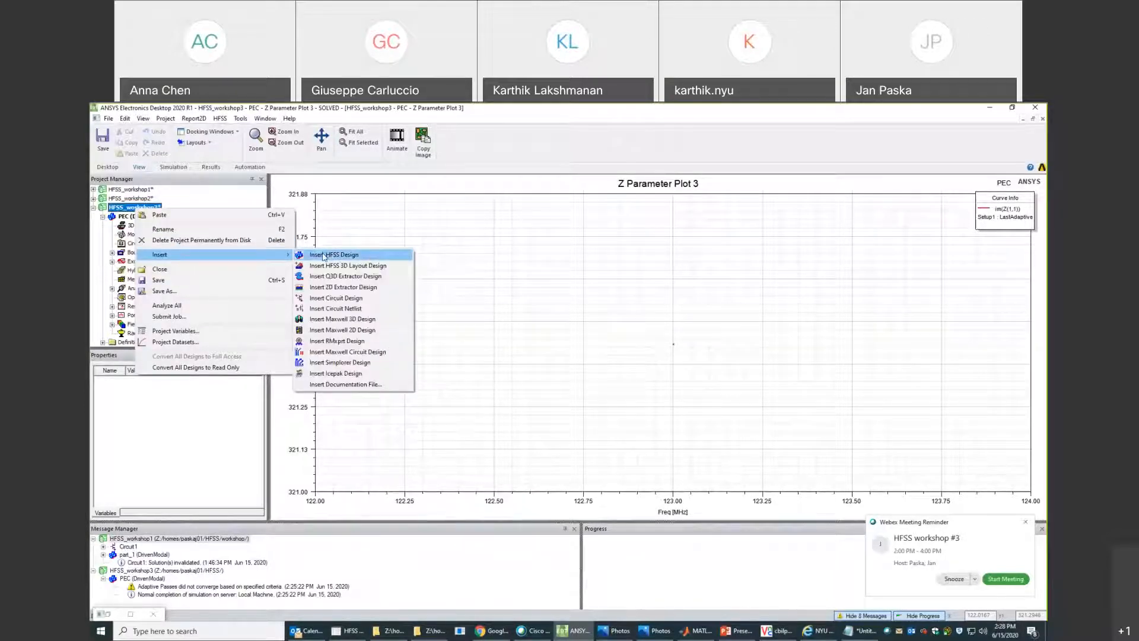
click(367, 304)
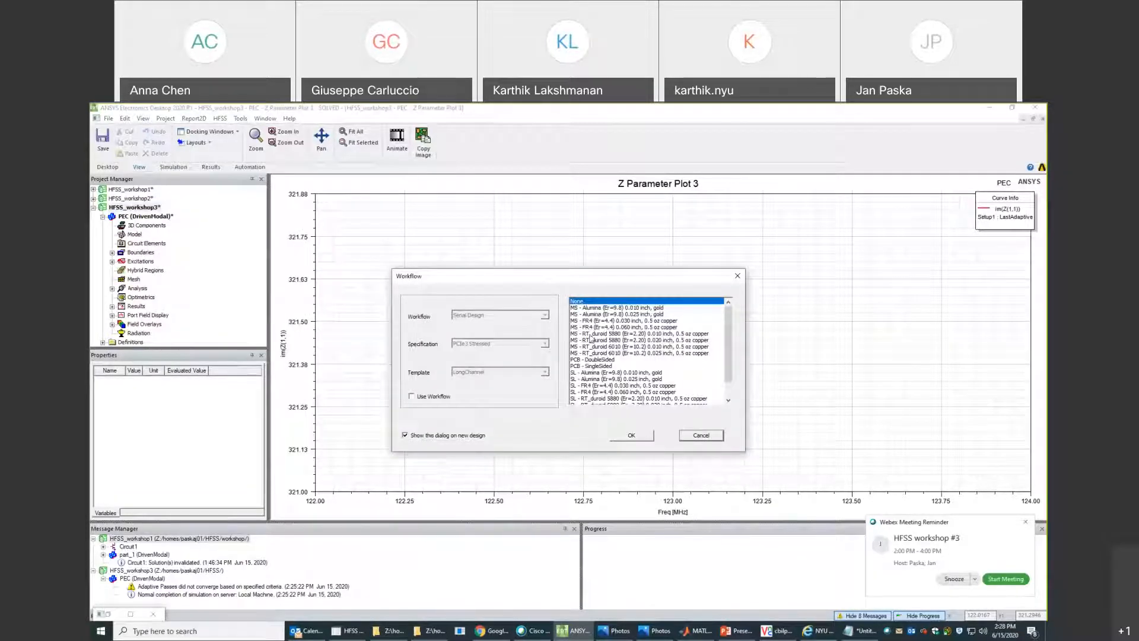
click(645, 440)
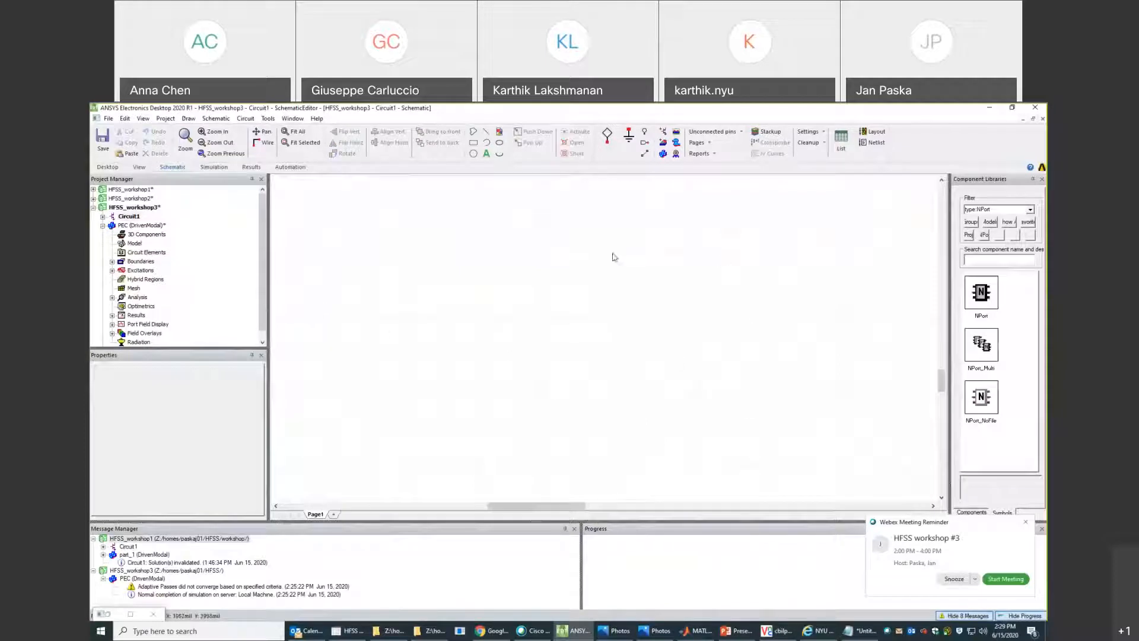
Place the PEC HFSS design as a component in the Circuit1 schematic.
click(126, 218)
click(129, 226)
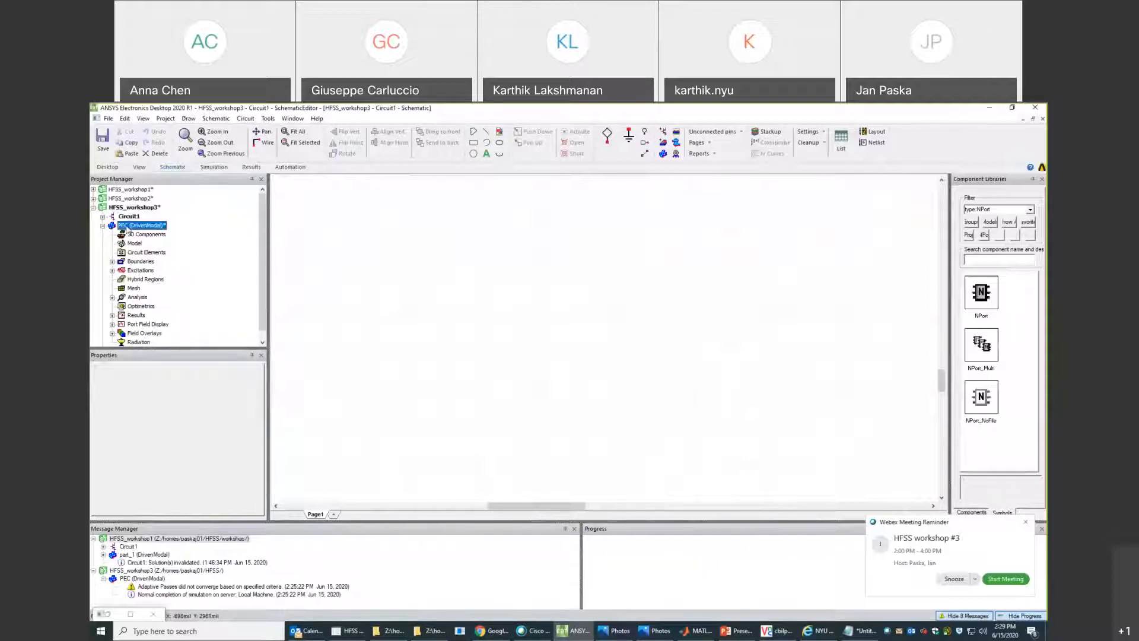
double_click(132, 226)
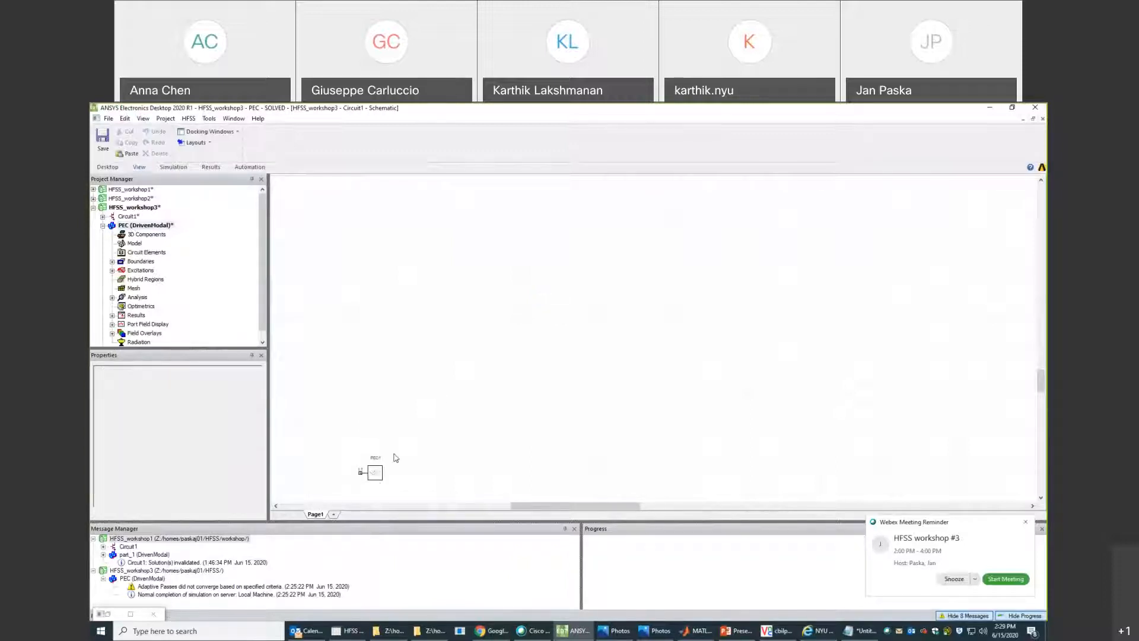
click(475, 372)
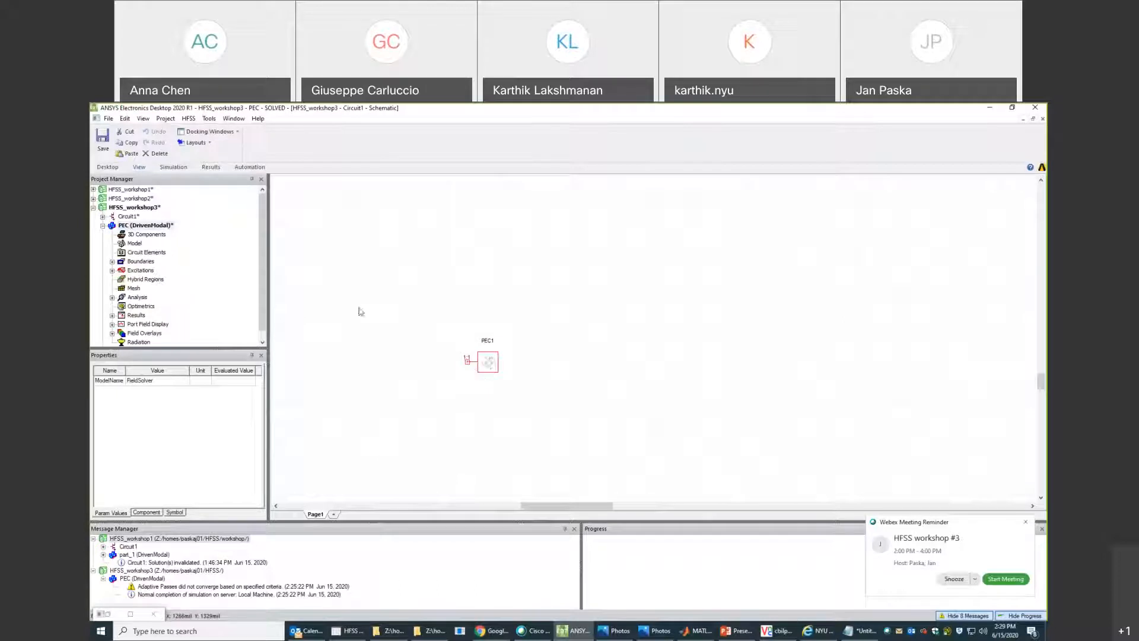
click(205, 145)
click(204, 135)
click(197, 145)
click(284, 146)
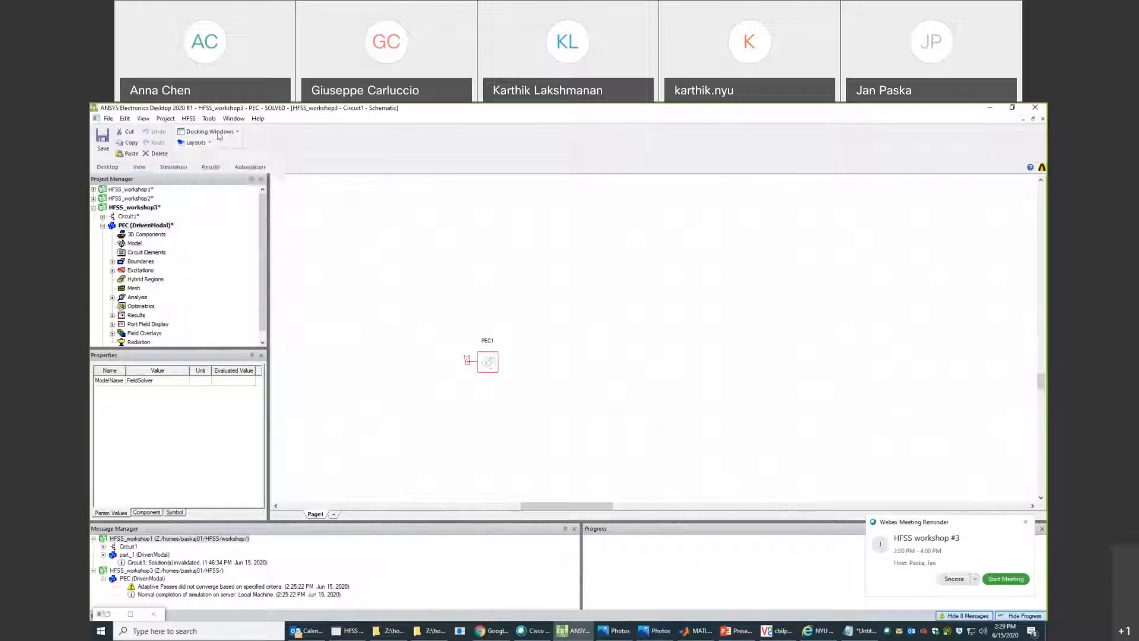
click(174, 166)
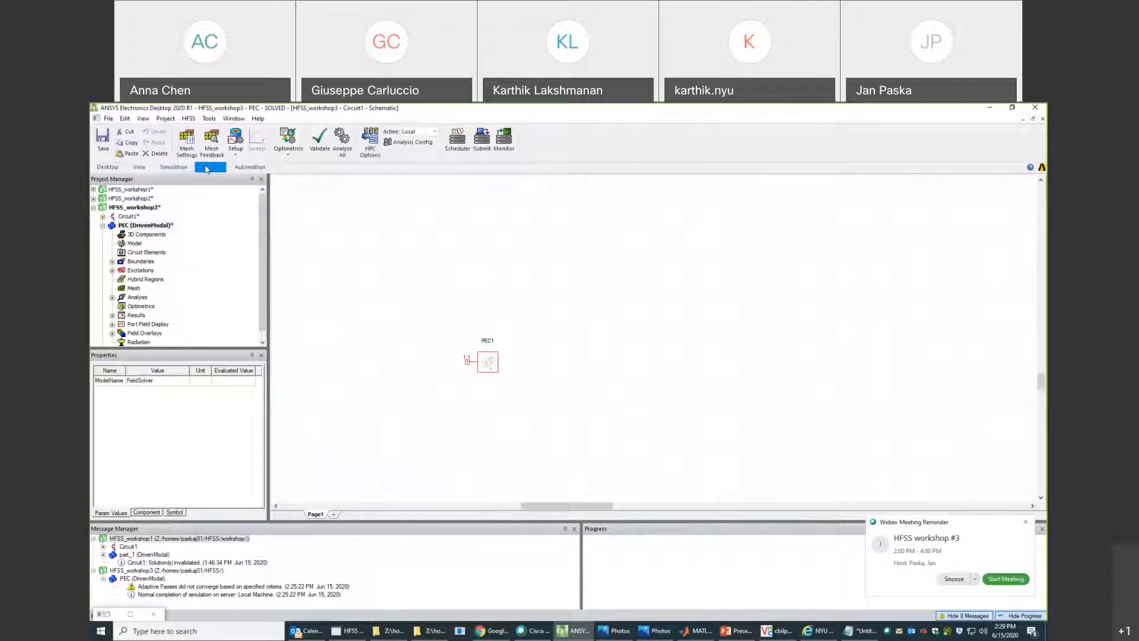
click(207, 167)
click(248, 168)
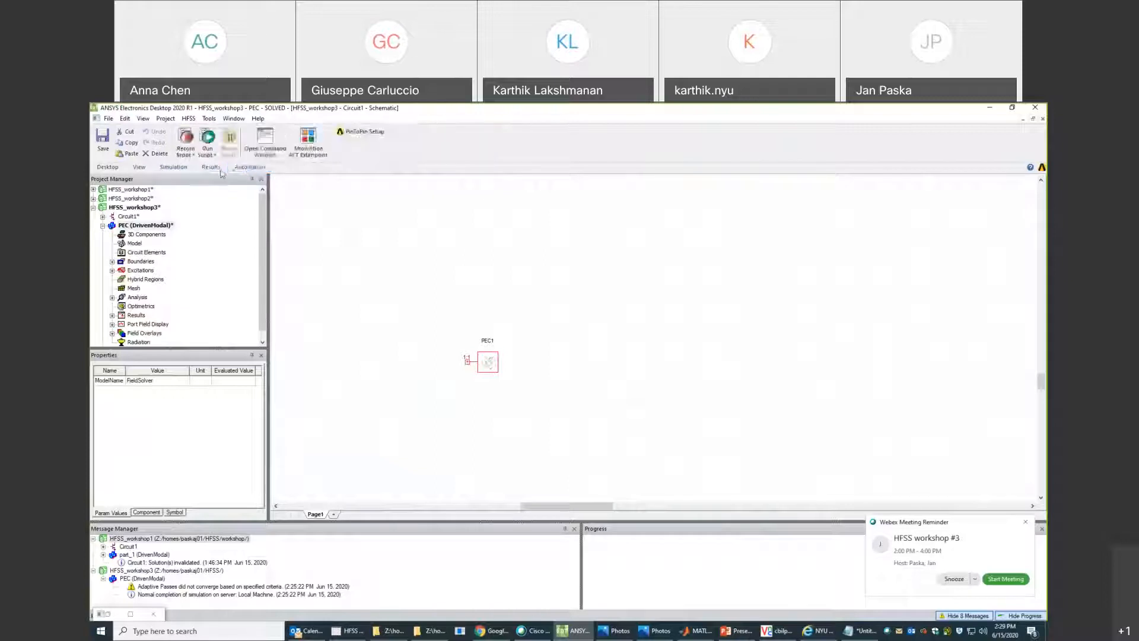
click(210, 166)
click(174, 167)
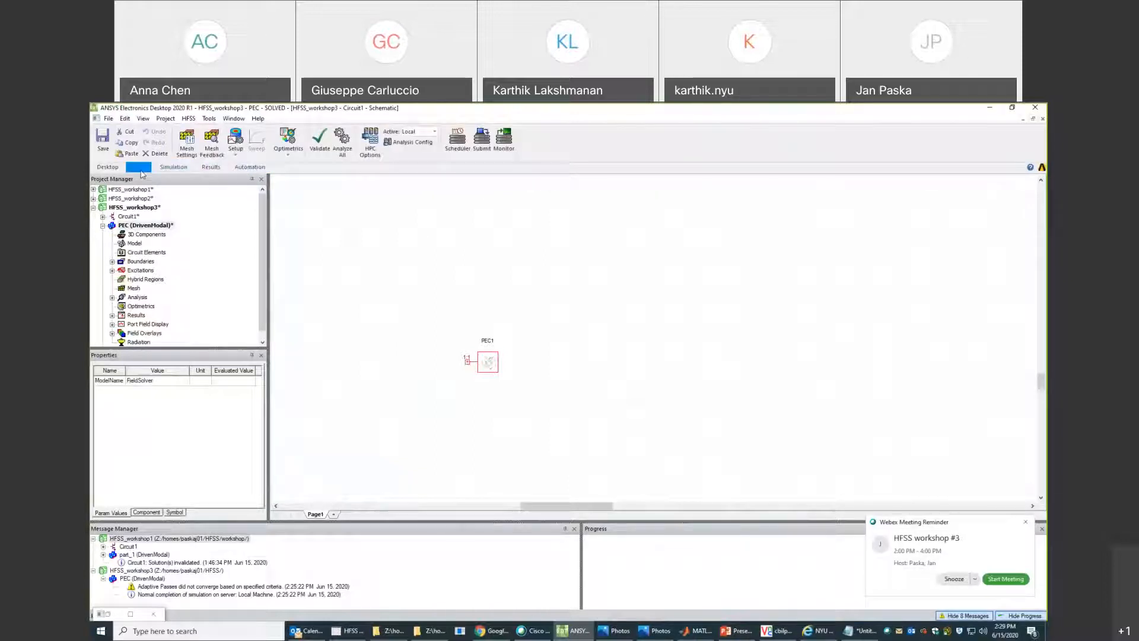
click(142, 169)
click(110, 171)
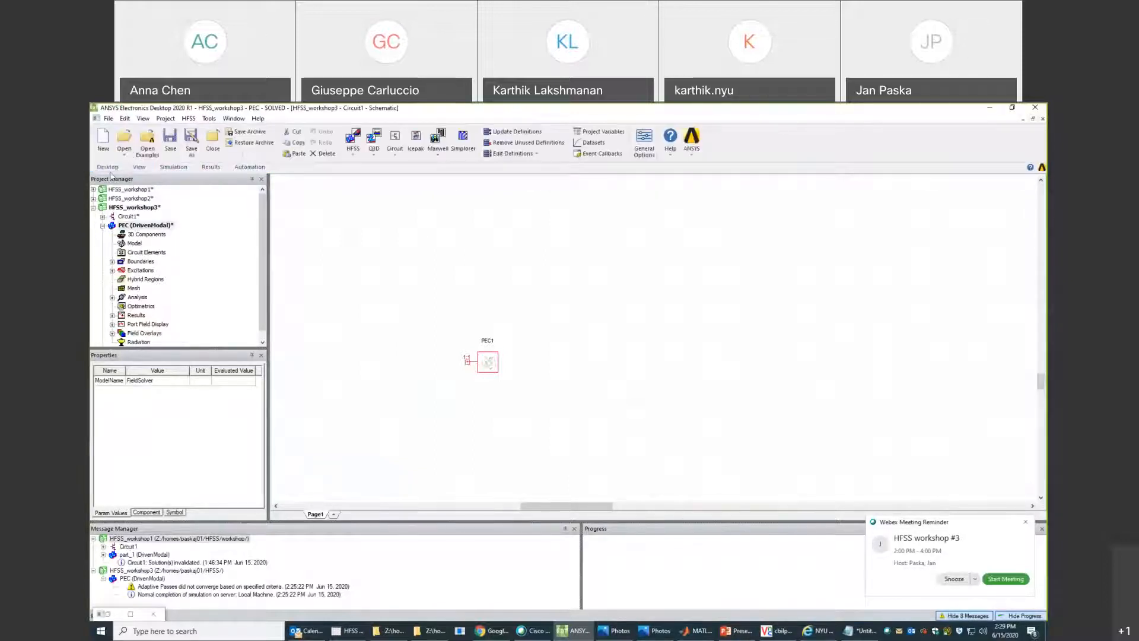
click(181, 170)
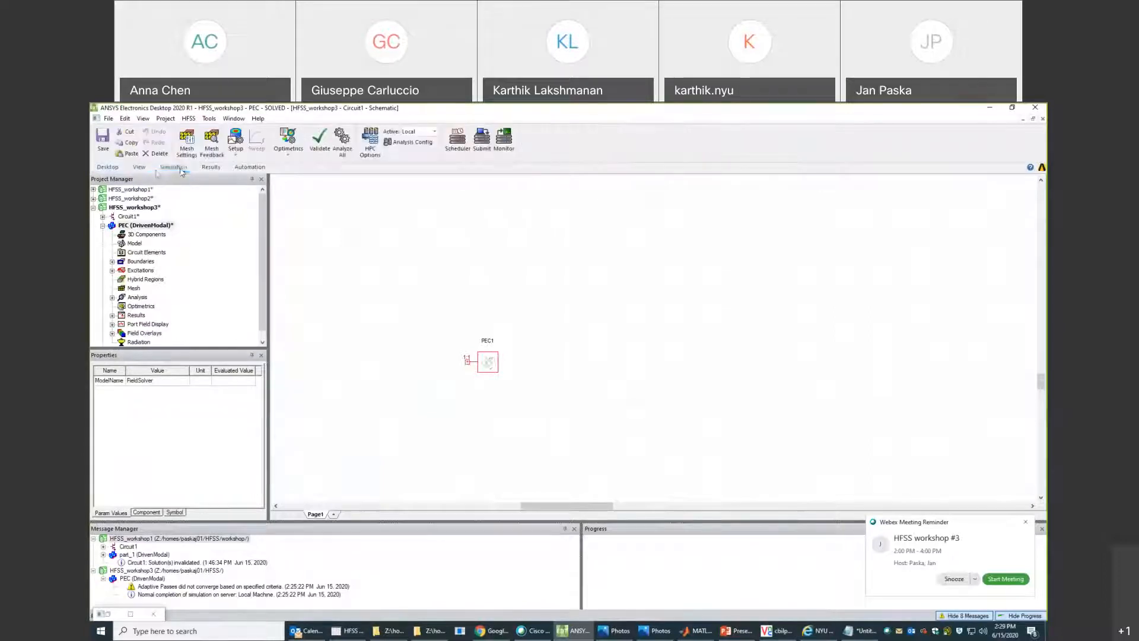
click(151, 173)
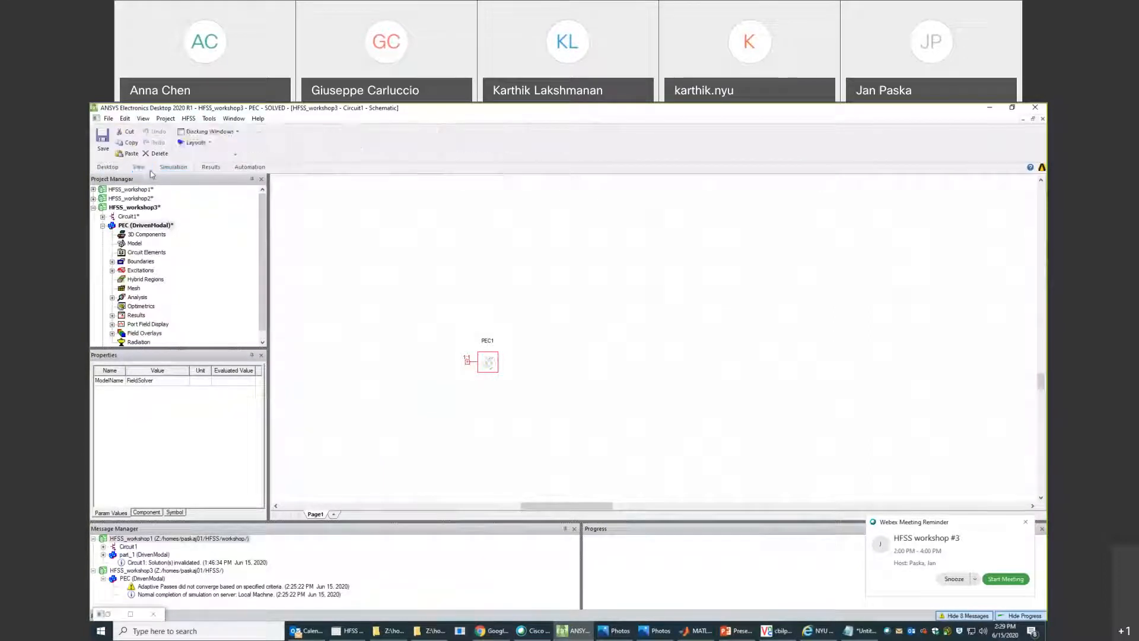
click(226, 132)
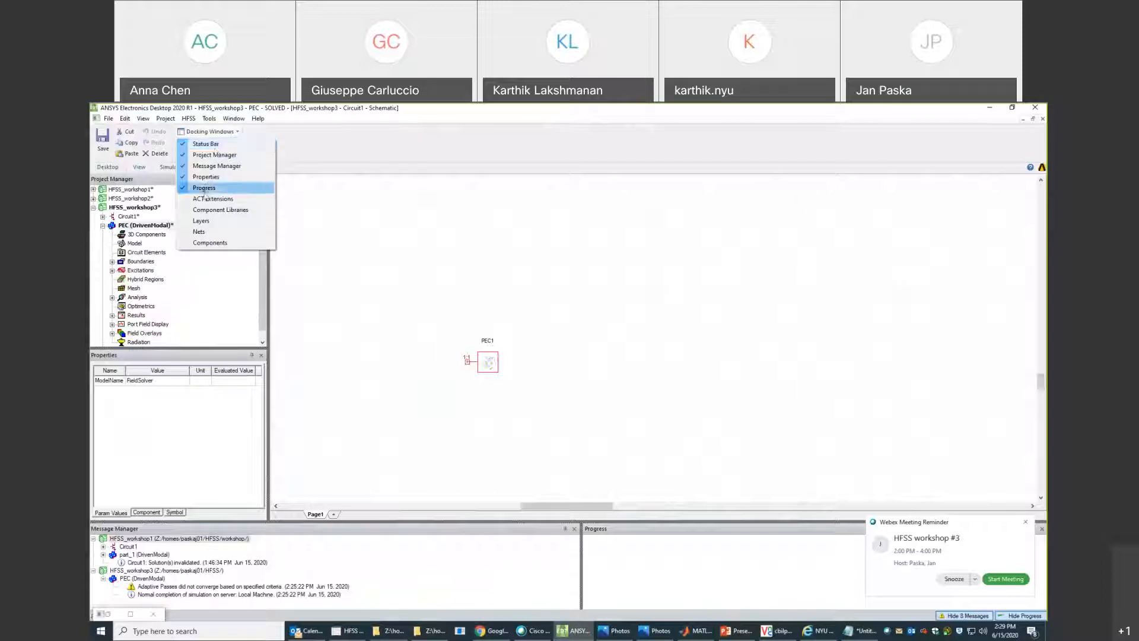
click(213, 199)
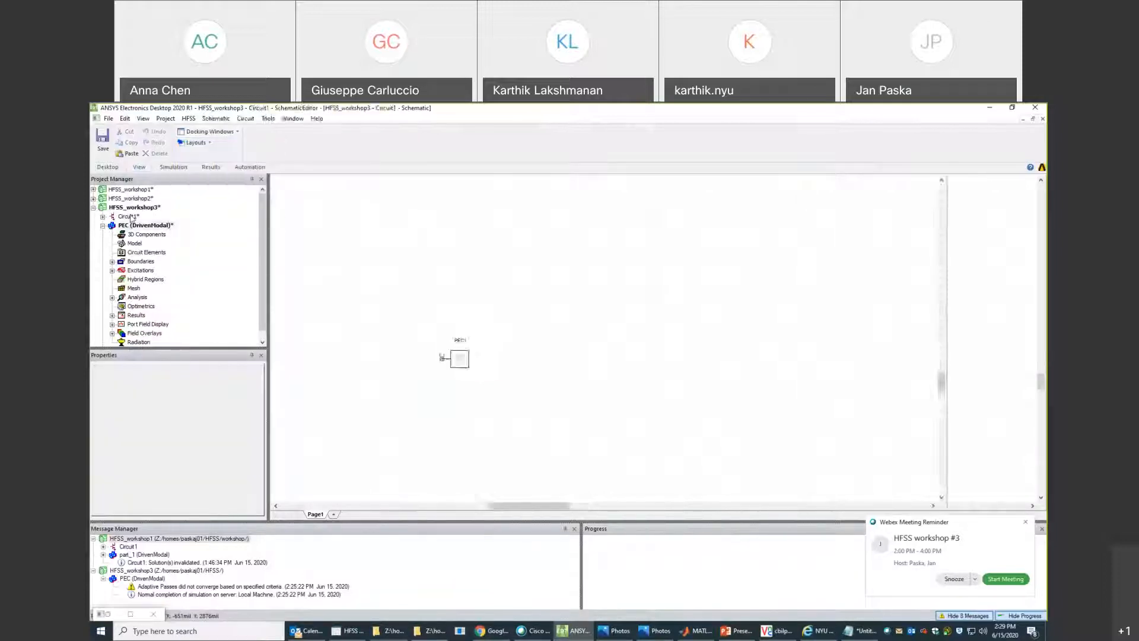
Place an interface port beside the PEC component in the Circuit1 schematic and change its symbol to Microwave Port.
click(130, 217)
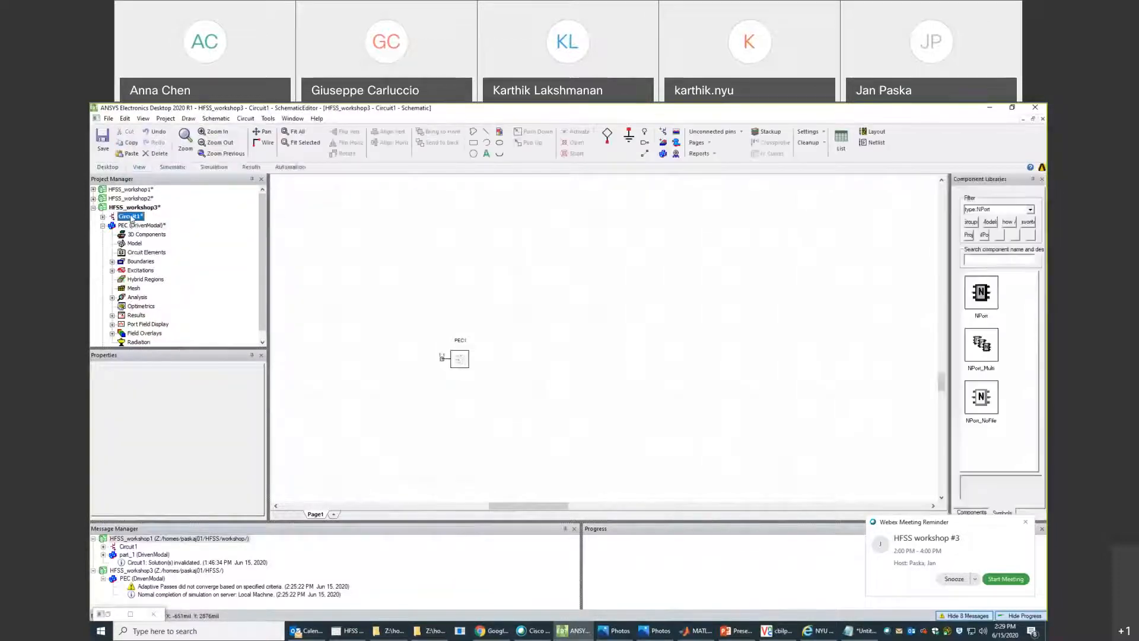
click(608, 138)
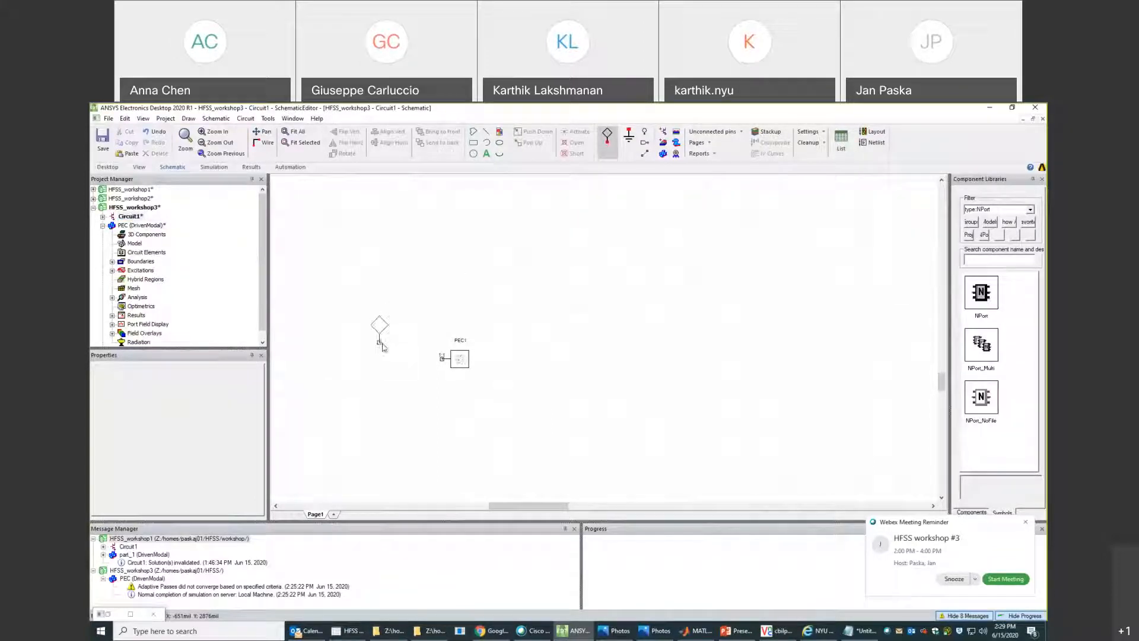
click(389, 345)
click(418, 274)
key(Escape)
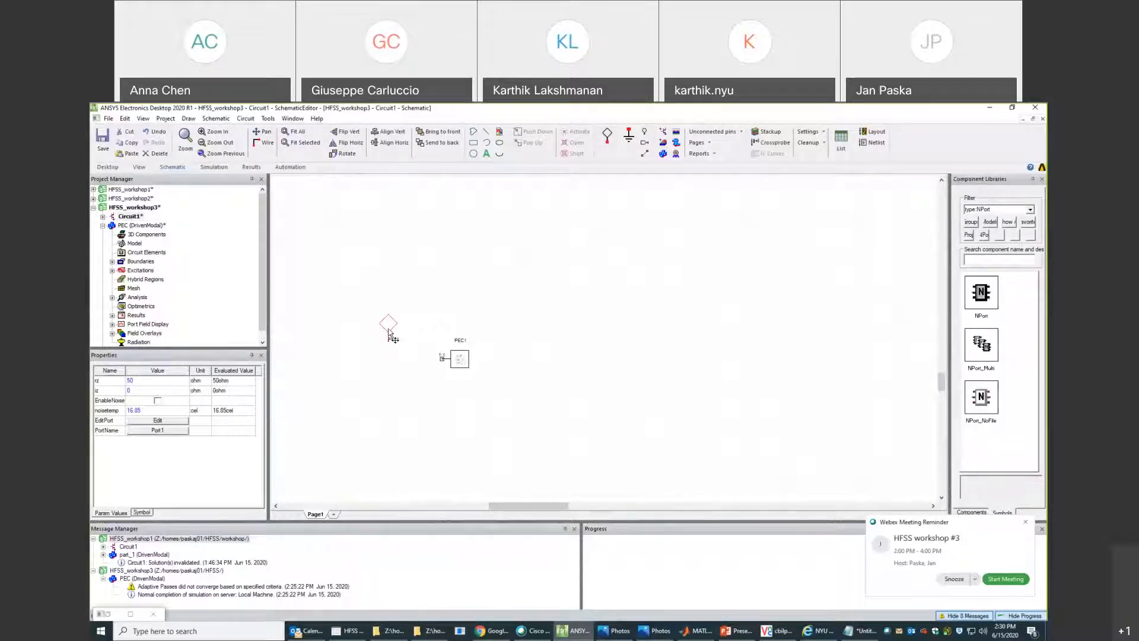
double_click(389, 325)
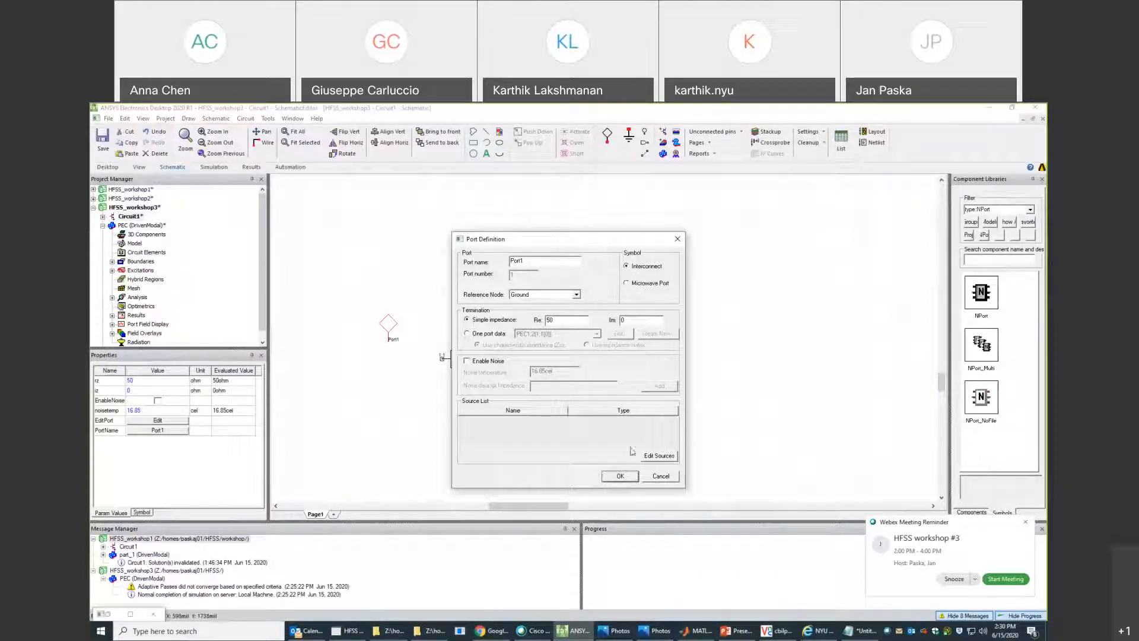
click(620, 476)
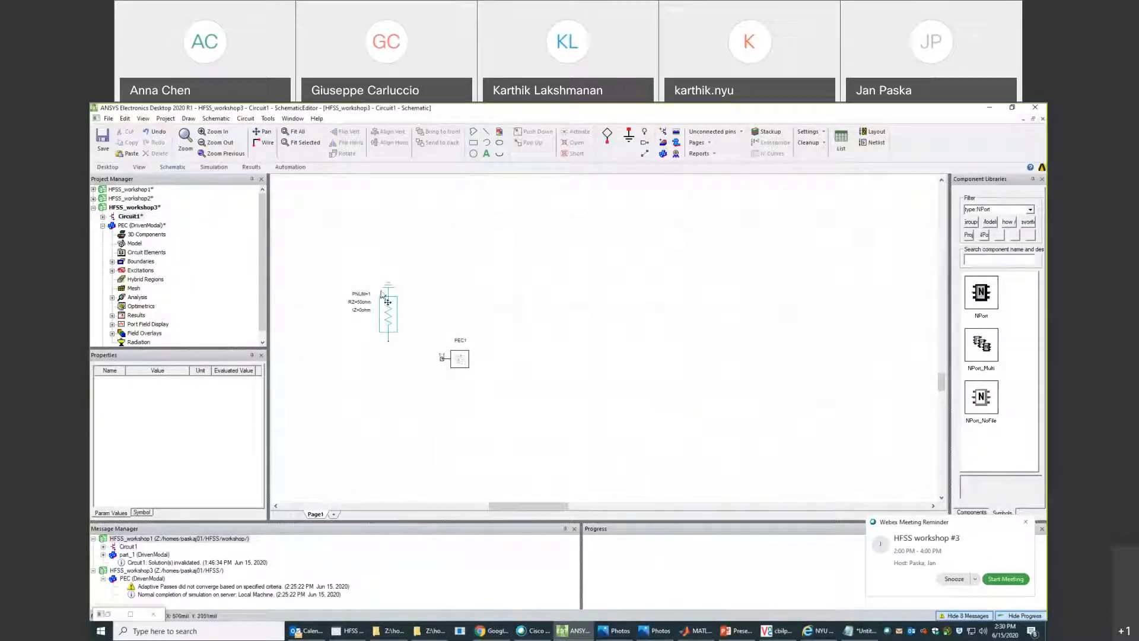
Add a sinusoidal power source with an AC magnitude of 1 V to Port1 in Circuit1's excitations.
click(103, 218)
click(103, 307)
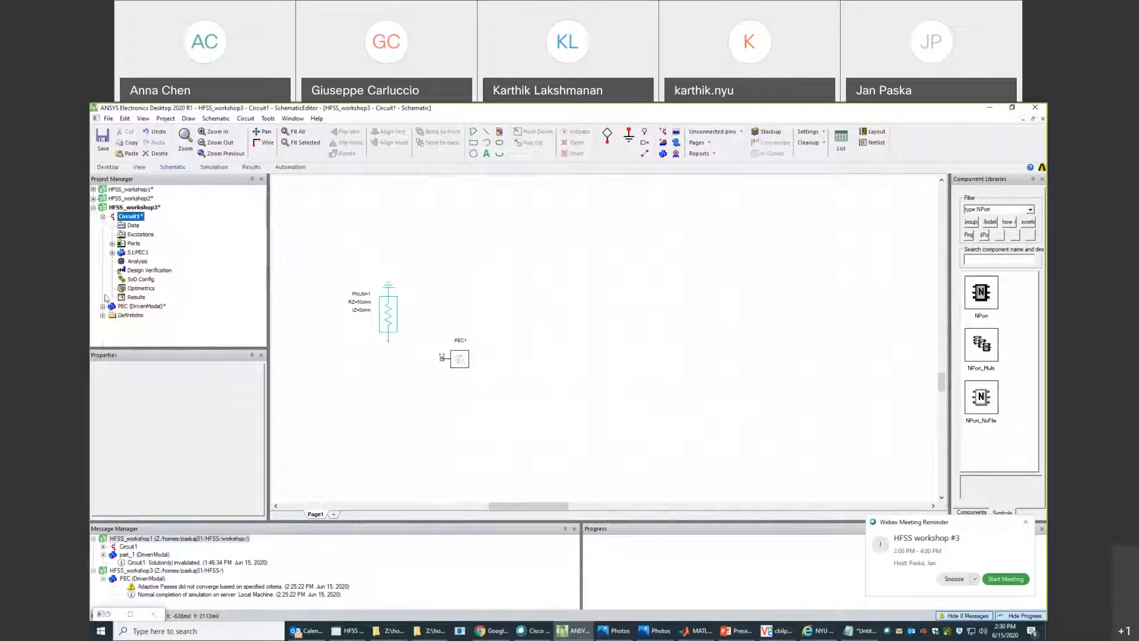
click(138, 235)
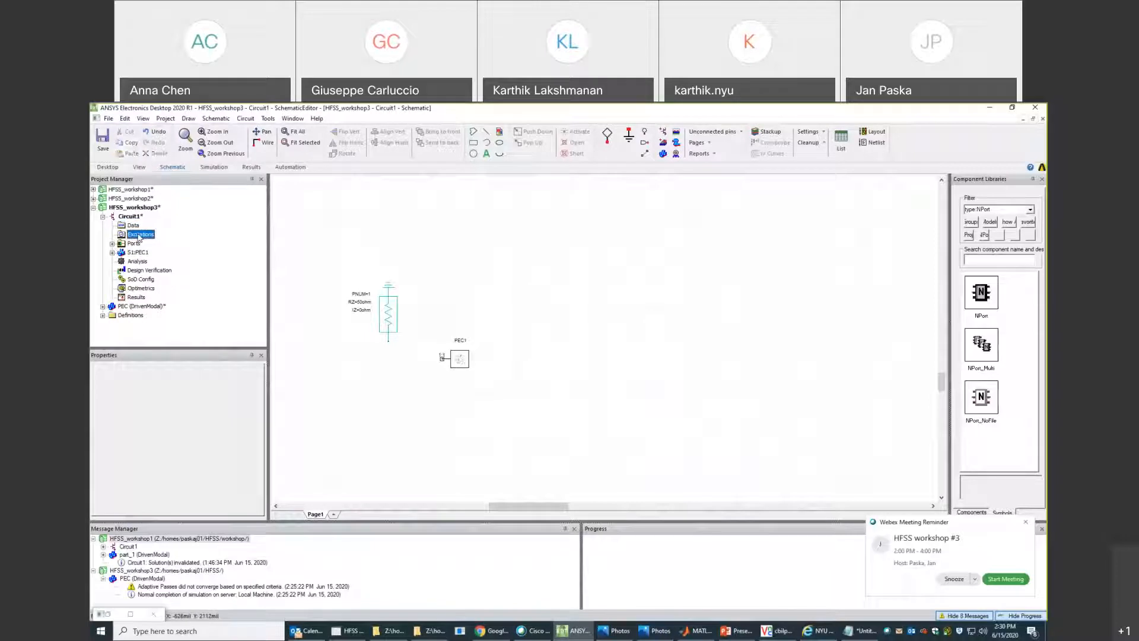
right_click(139, 237)
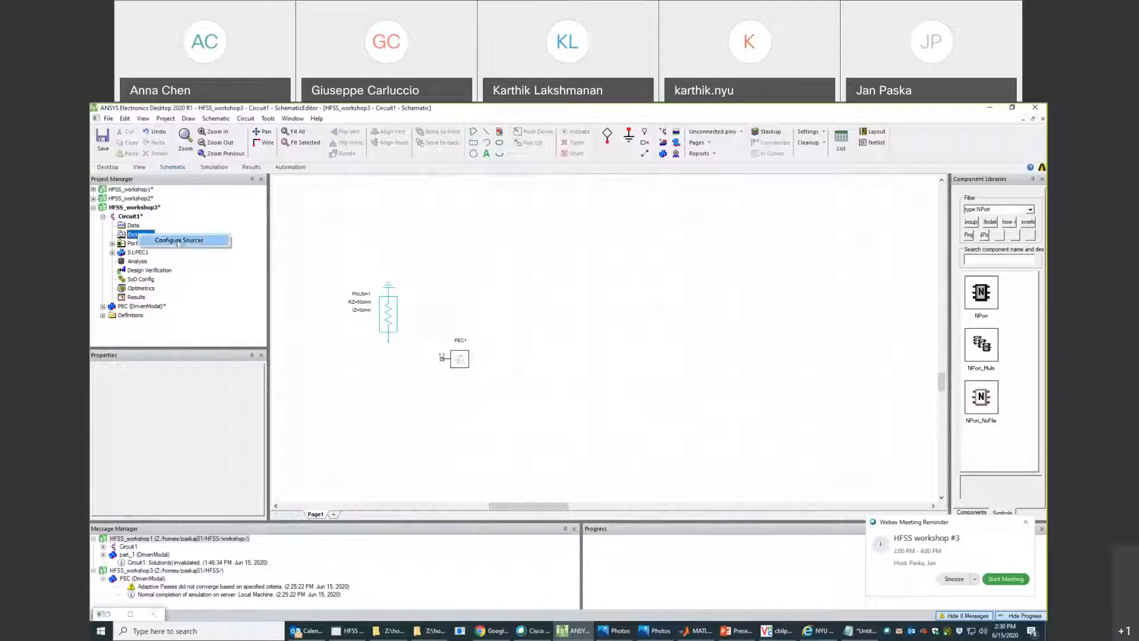
click(178, 241)
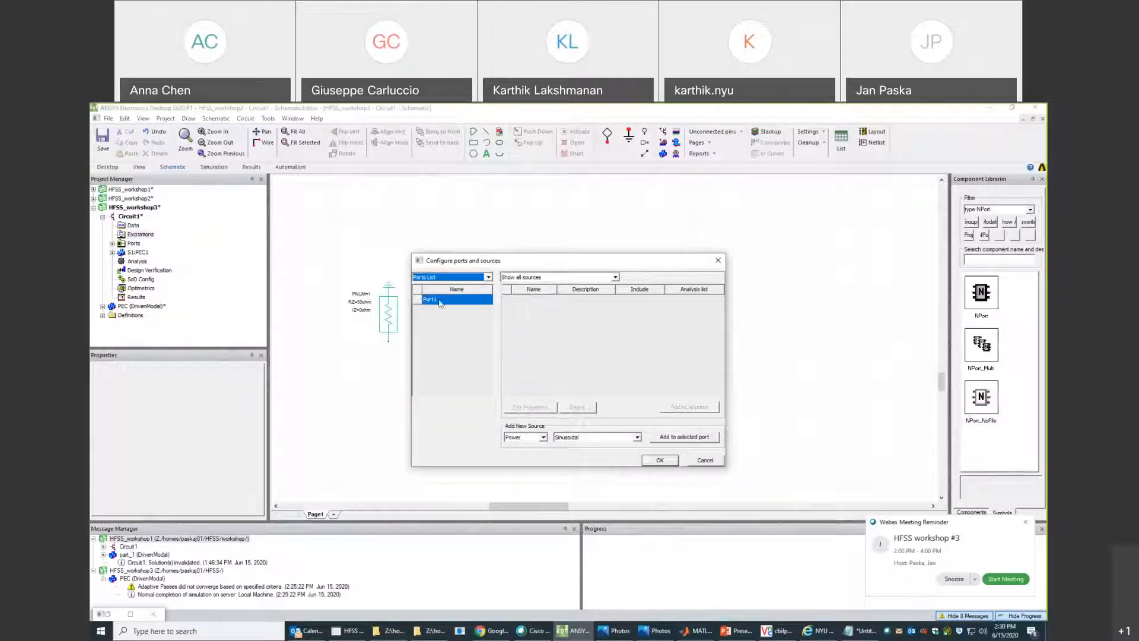
click(677, 439)
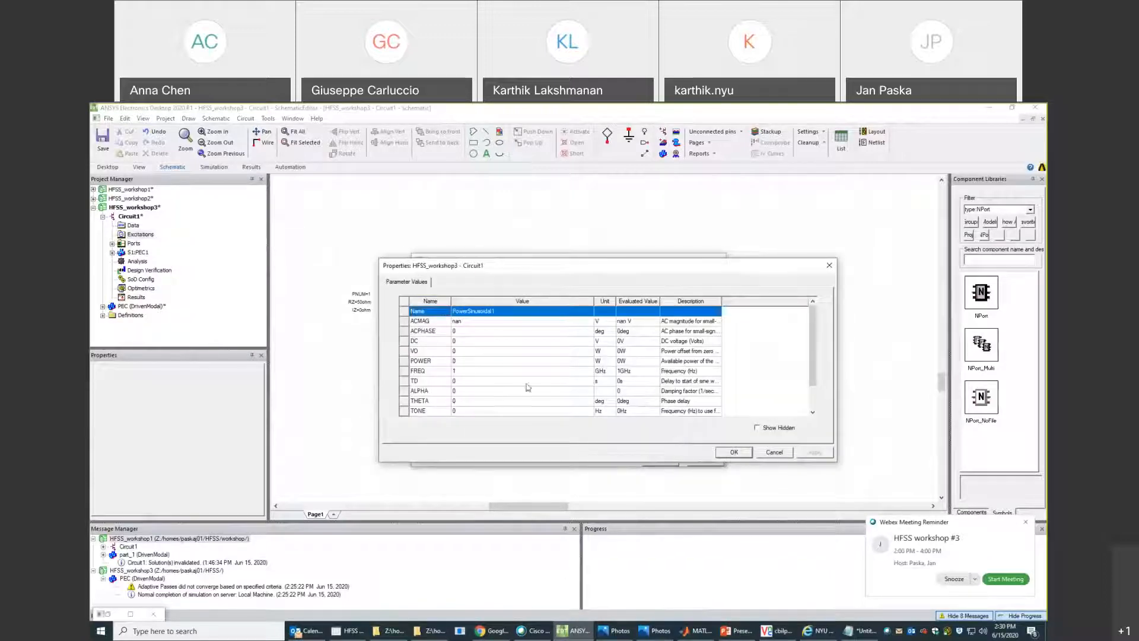
click(469, 320)
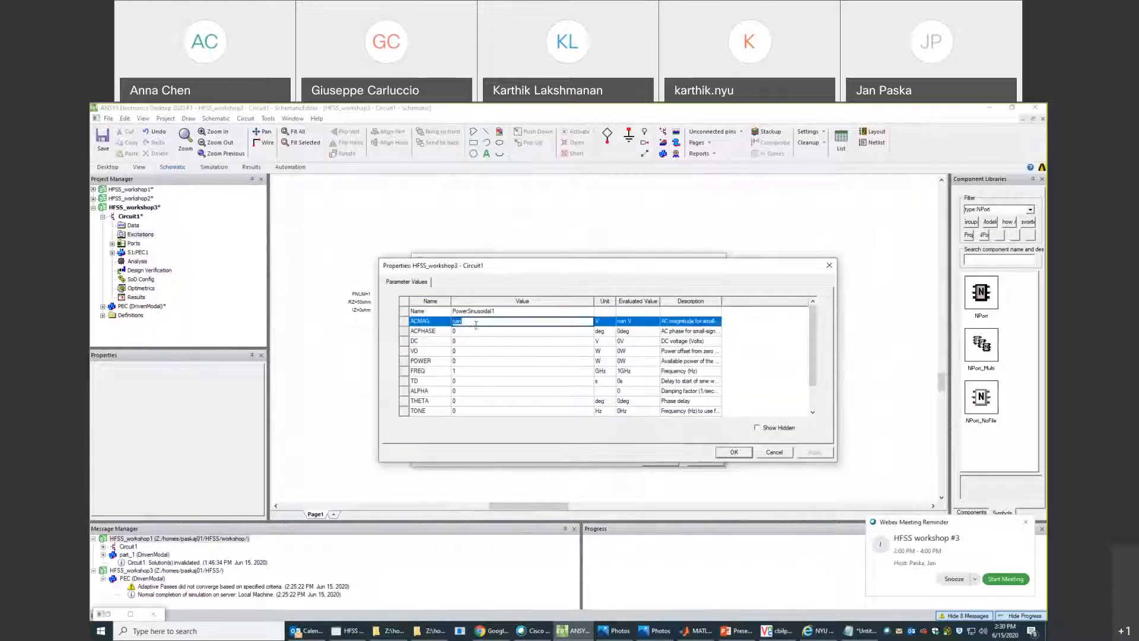
text(1)
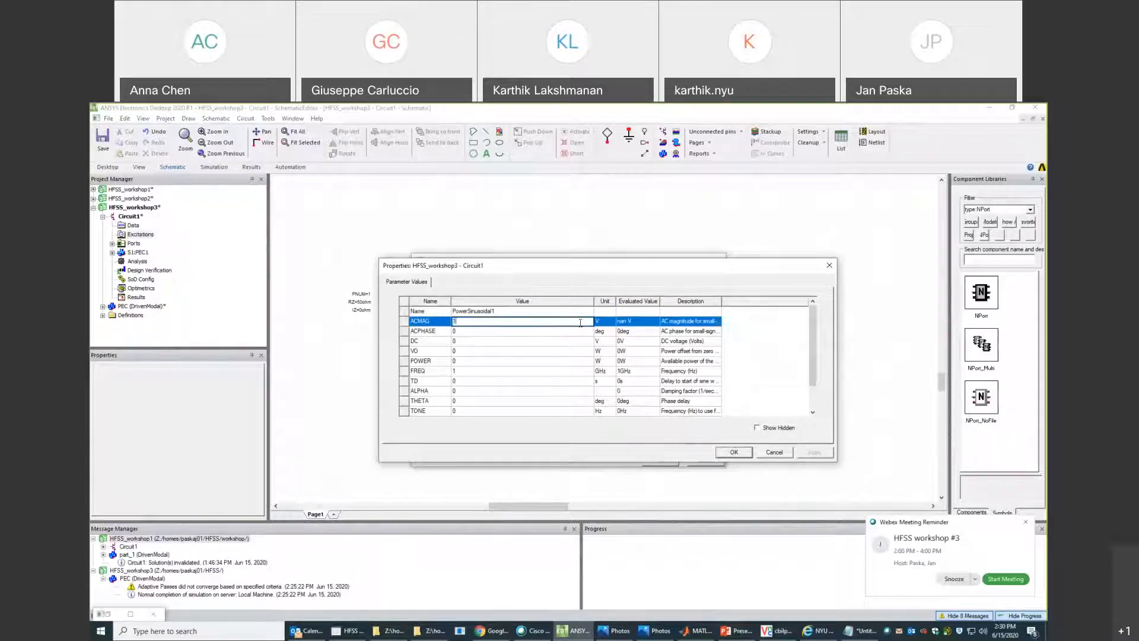
click(730, 453)
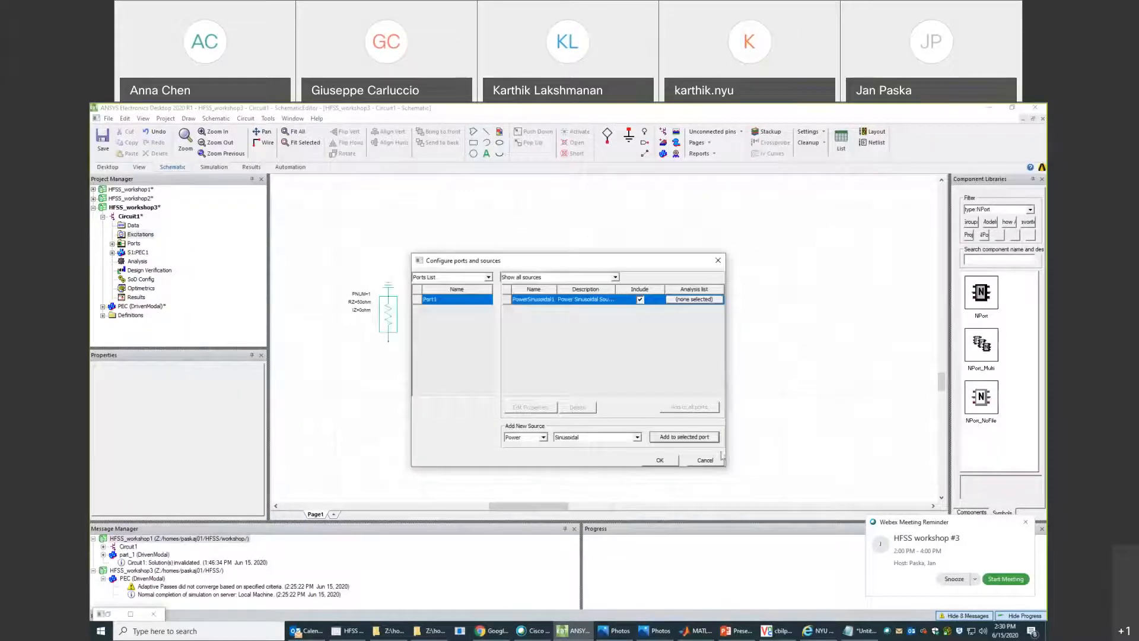
click(660, 463)
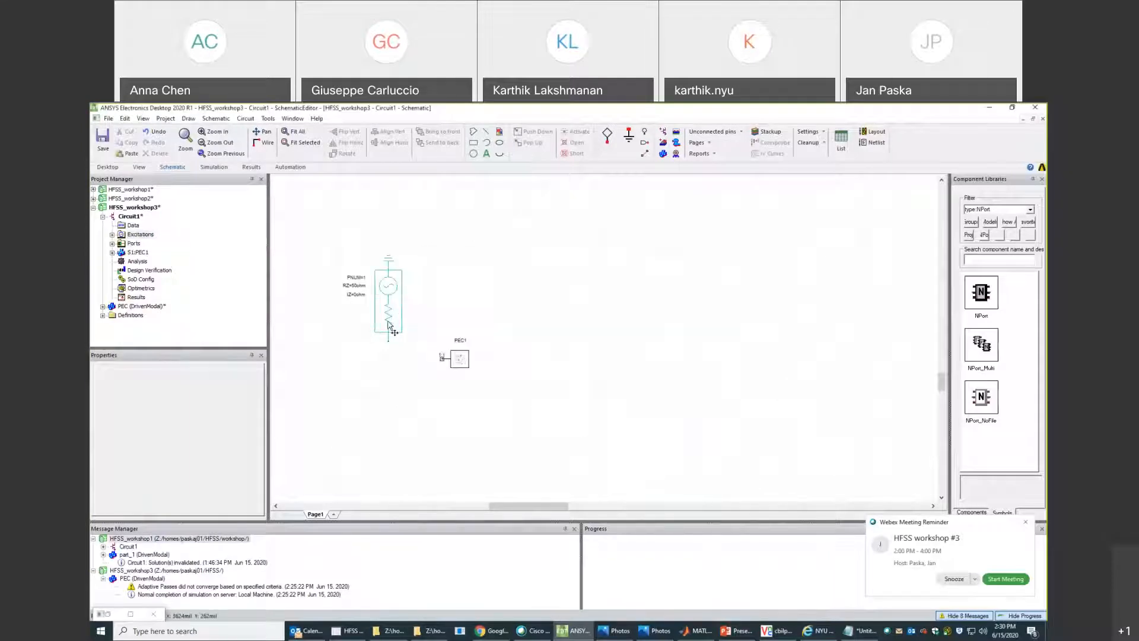
Lower the port so its pin is level with the PEC component's pin and wire the two pins together.
click(389, 346)
drag(389, 346, 389, 342)
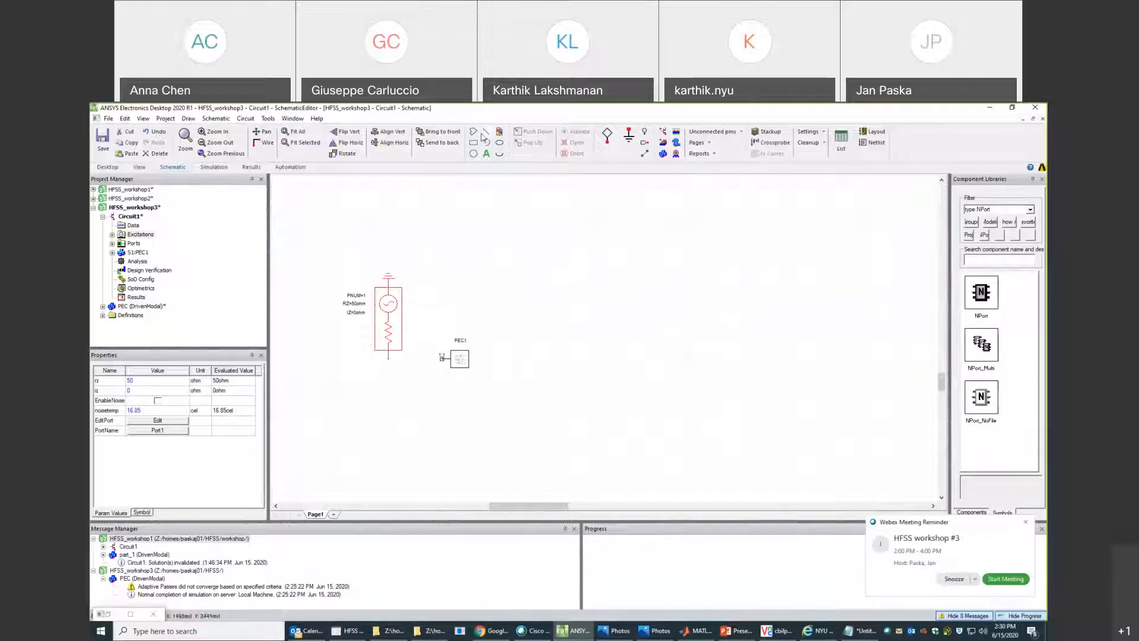
click(467, 223)
click(442, 358)
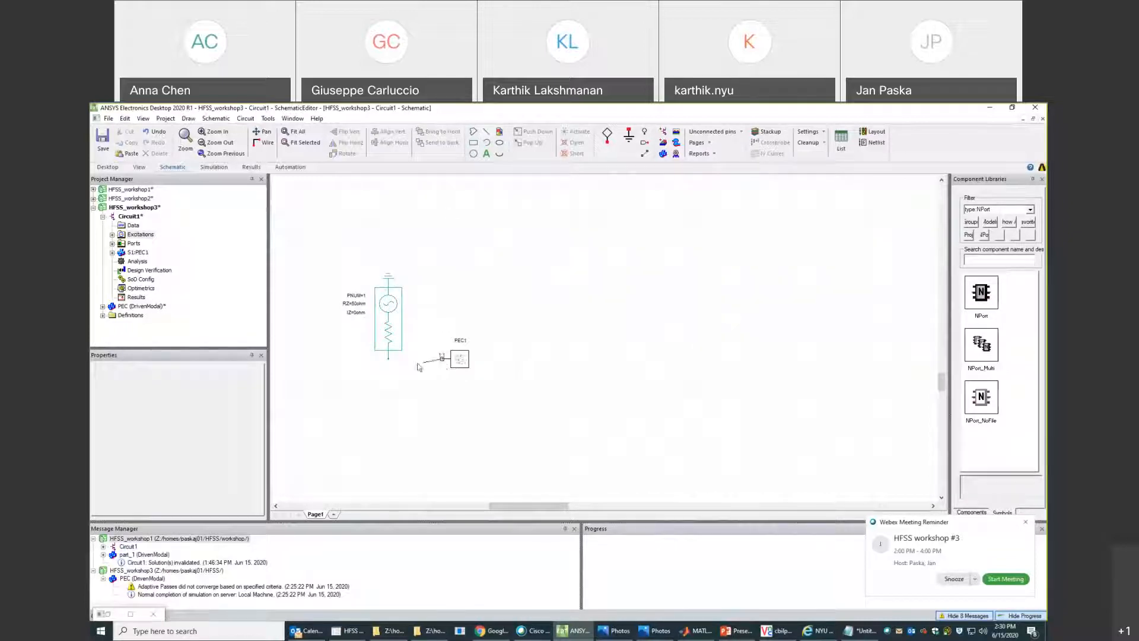
click(388, 359)
click(388, 359)
click(442, 358)
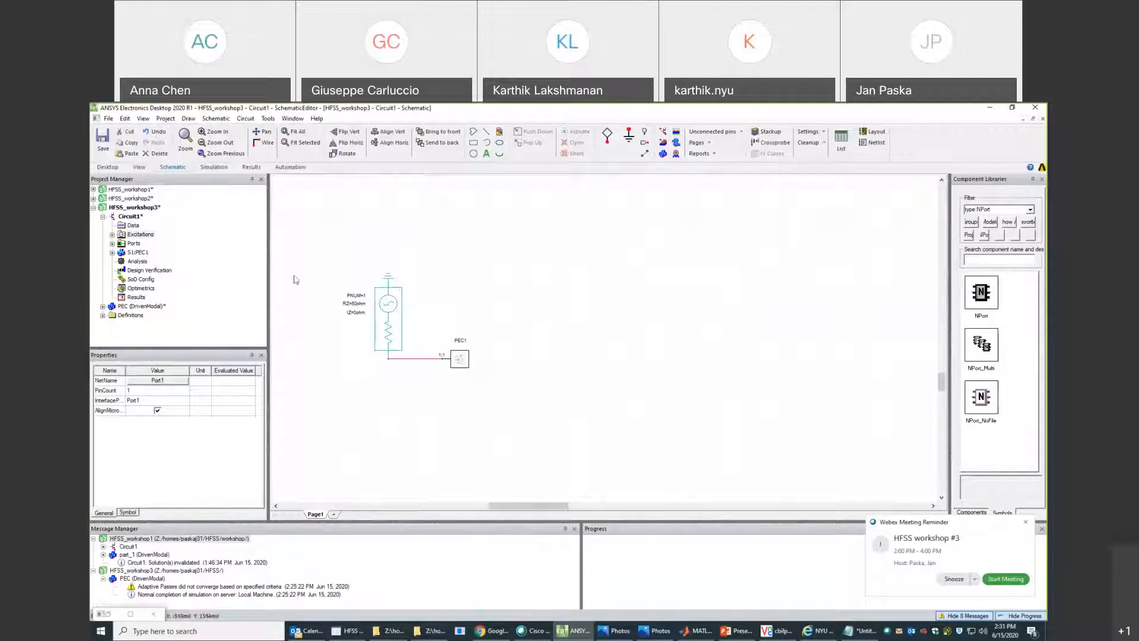
right_click(137, 262)
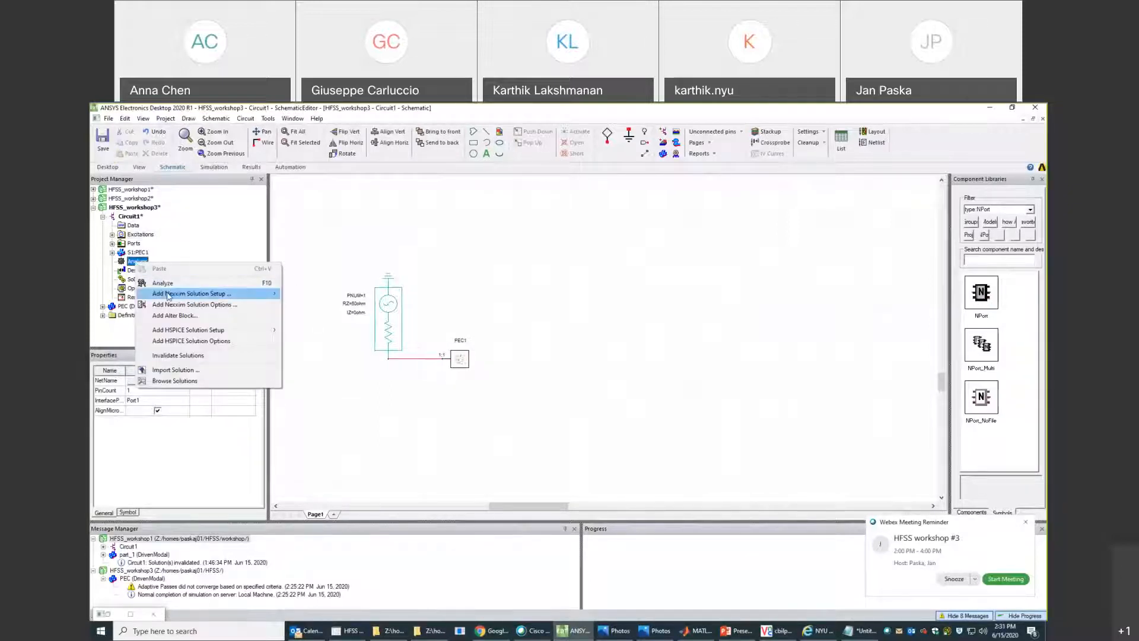
mouse_move(168, 295)
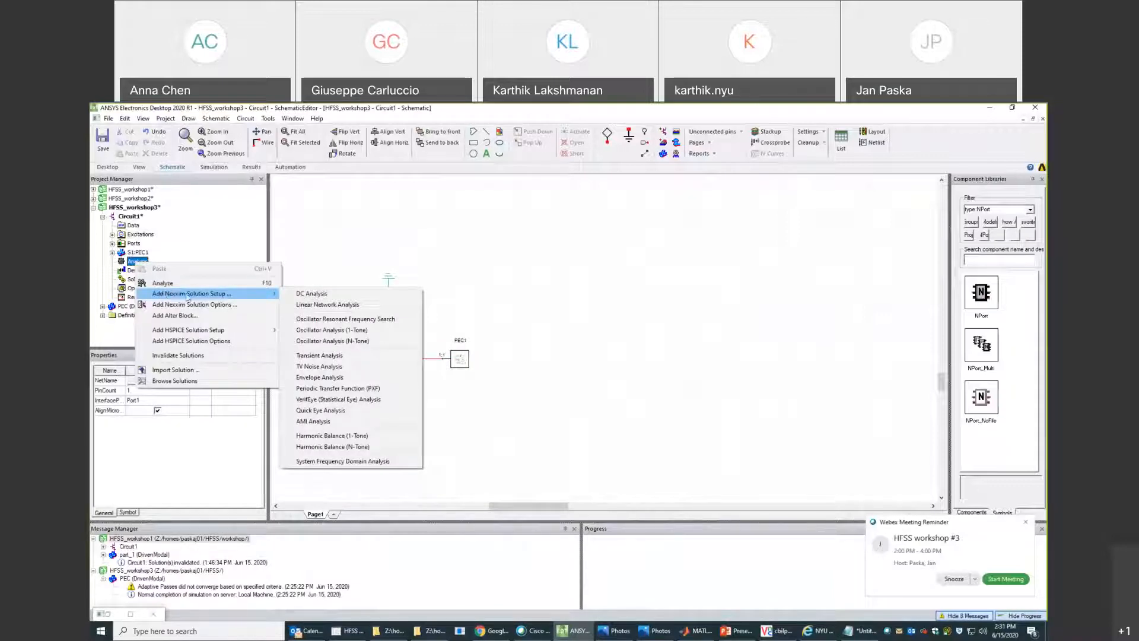
click(217, 239)
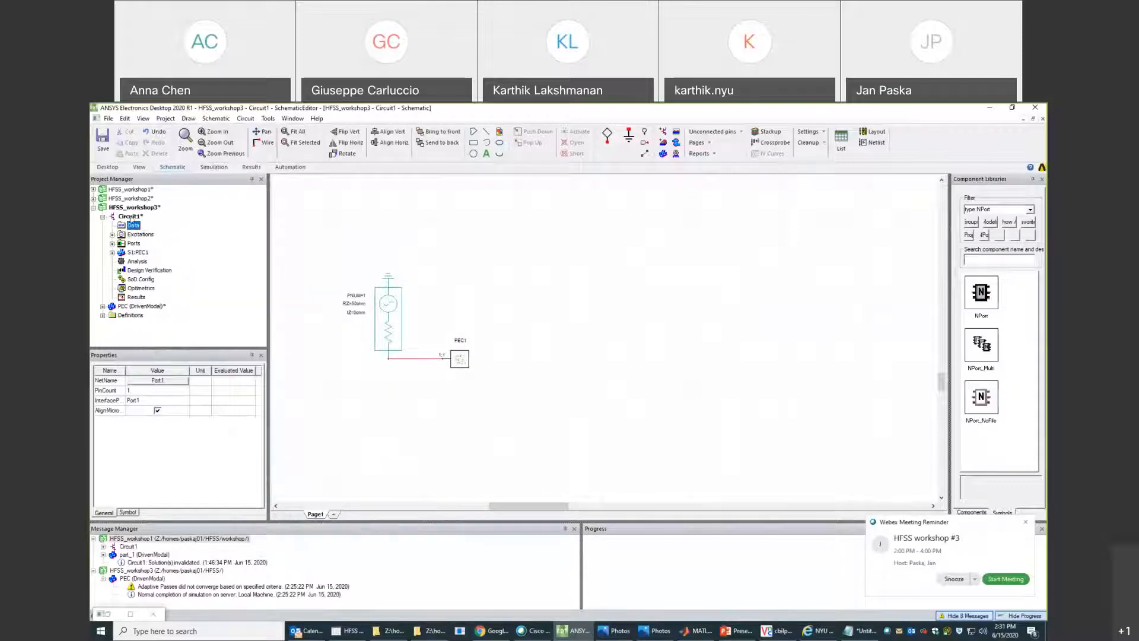
Add a Nexxim Linear Network Analysis setup to Circuit1 with the frequency sweep at 123 MHz.
right_click(137, 262)
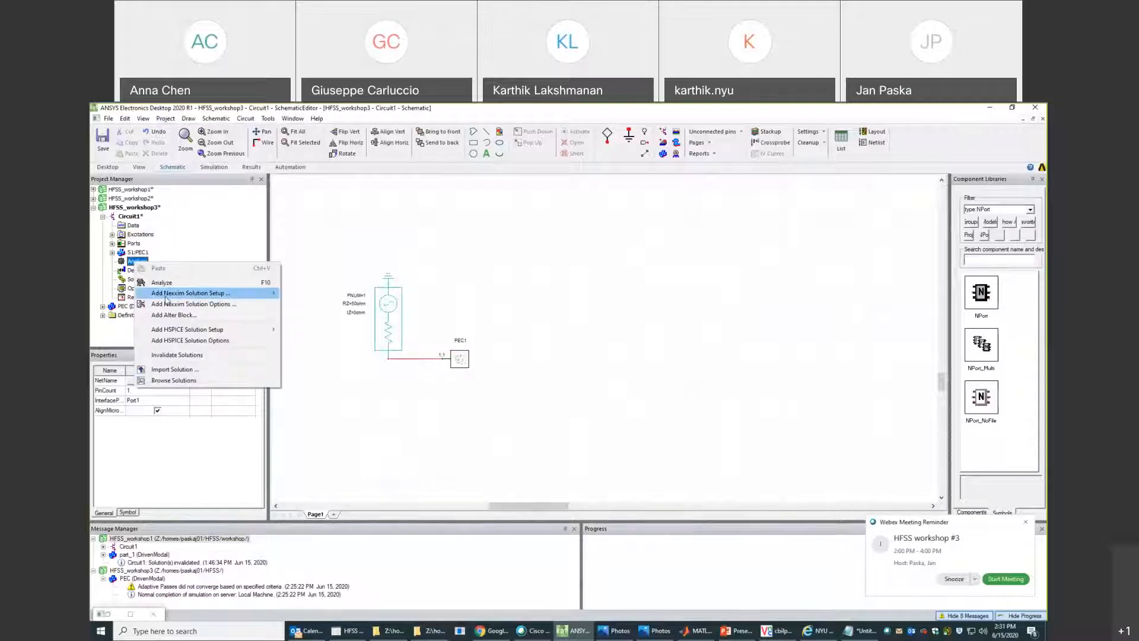
mouse_move(166, 295)
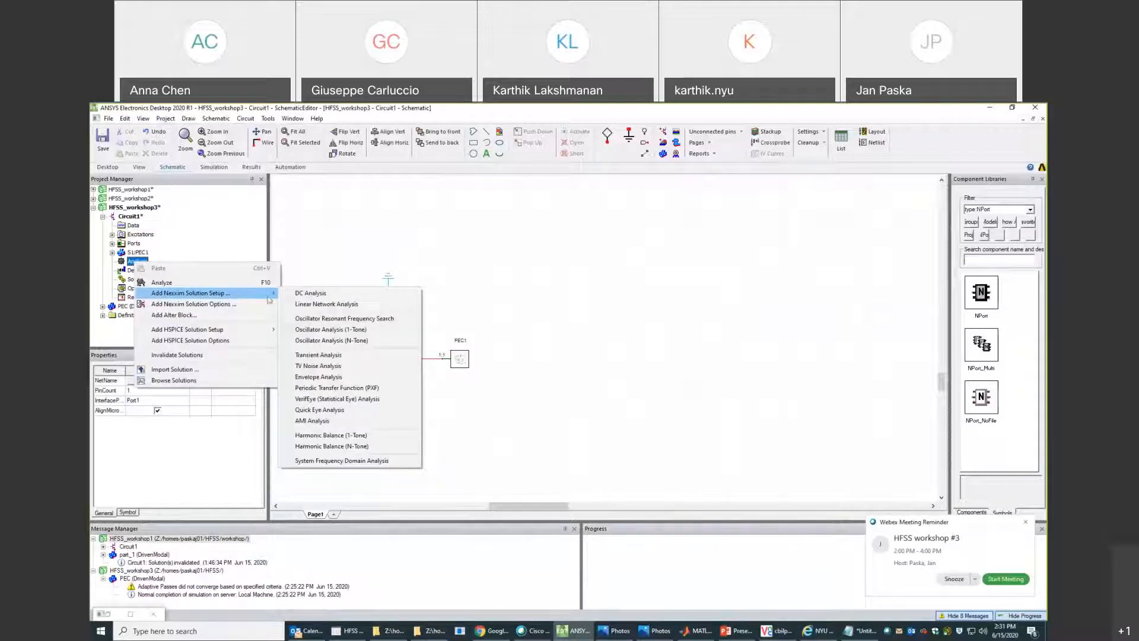
click(348, 305)
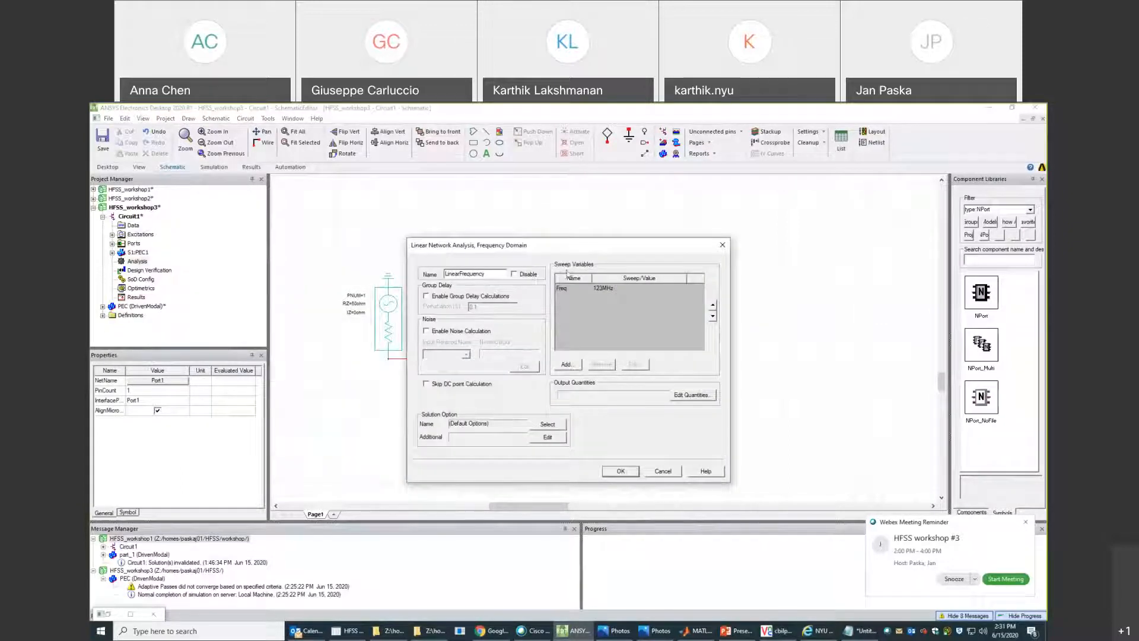
click(600, 288)
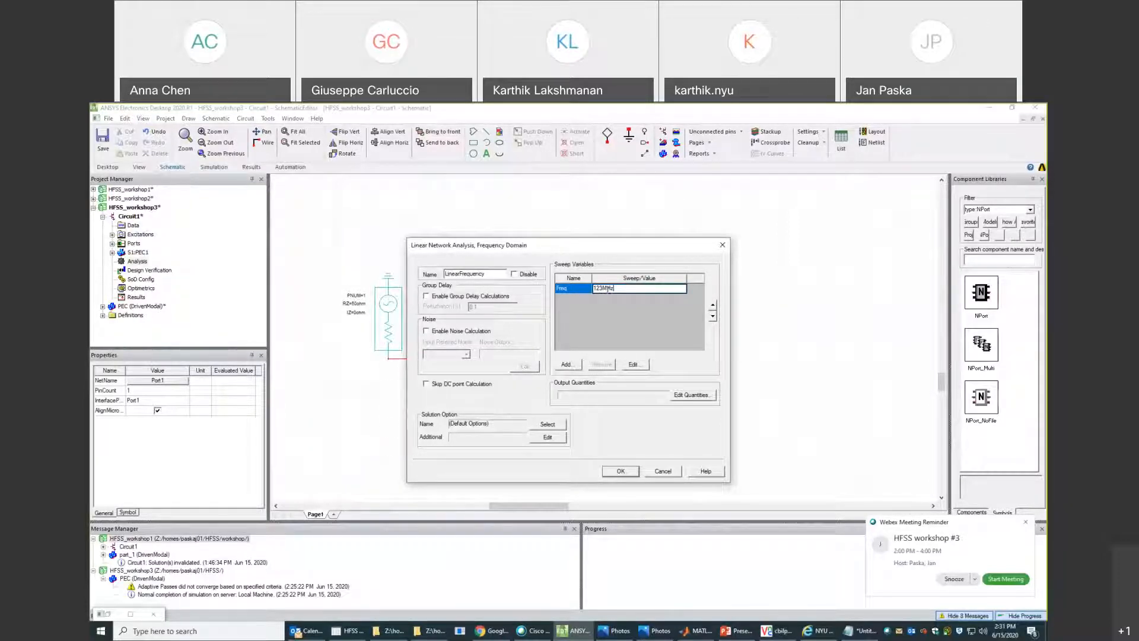
click(585, 305)
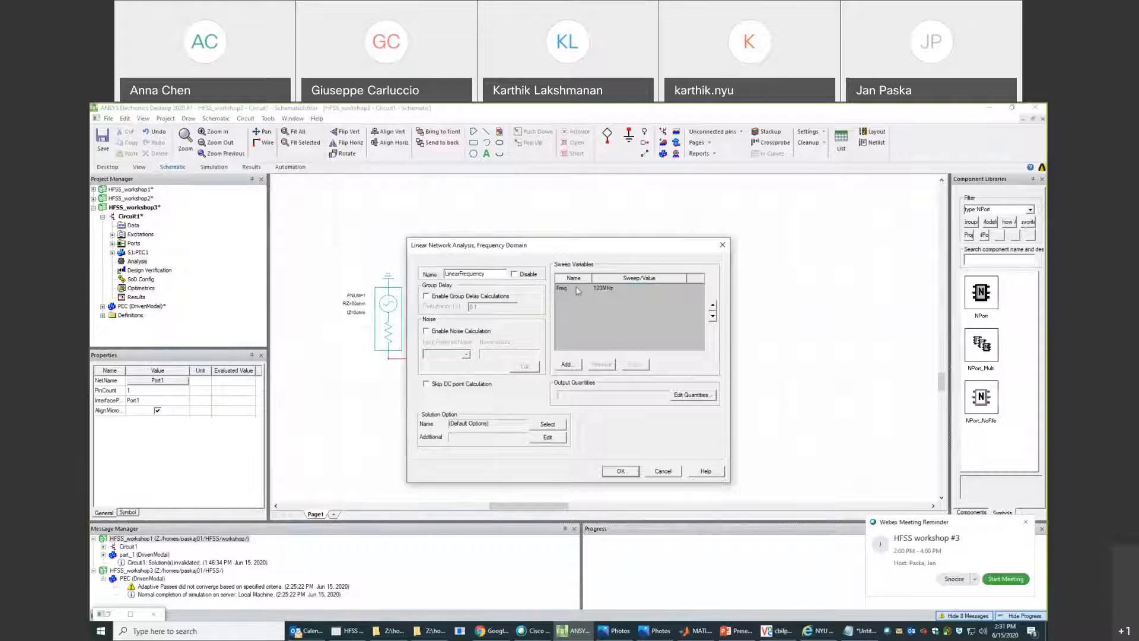
click(578, 289)
click(633, 365)
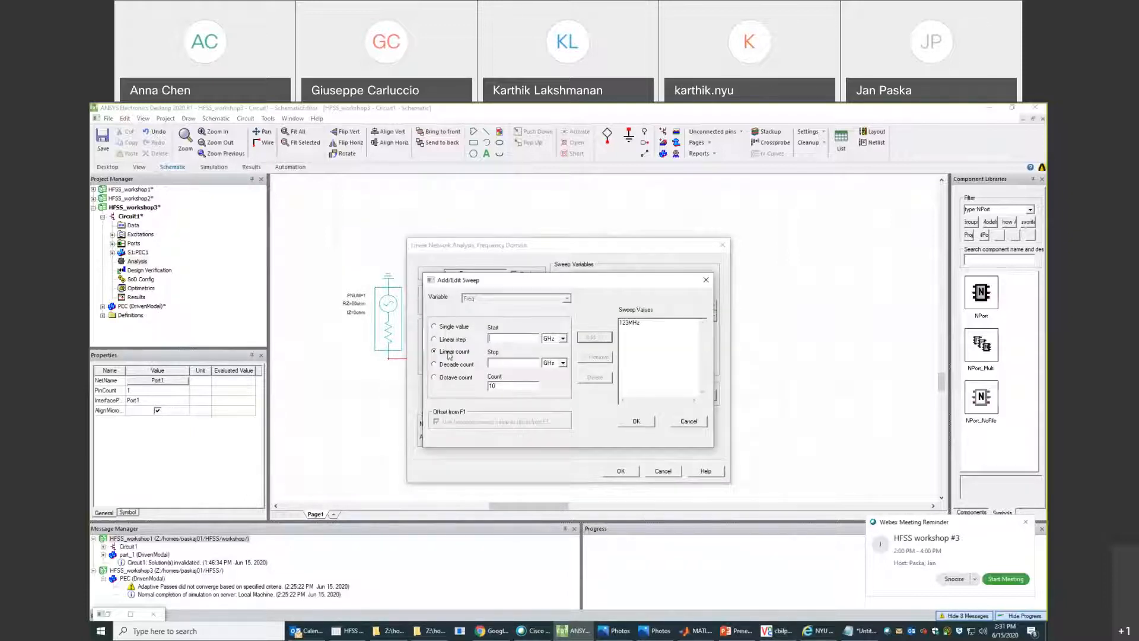
click(636, 422)
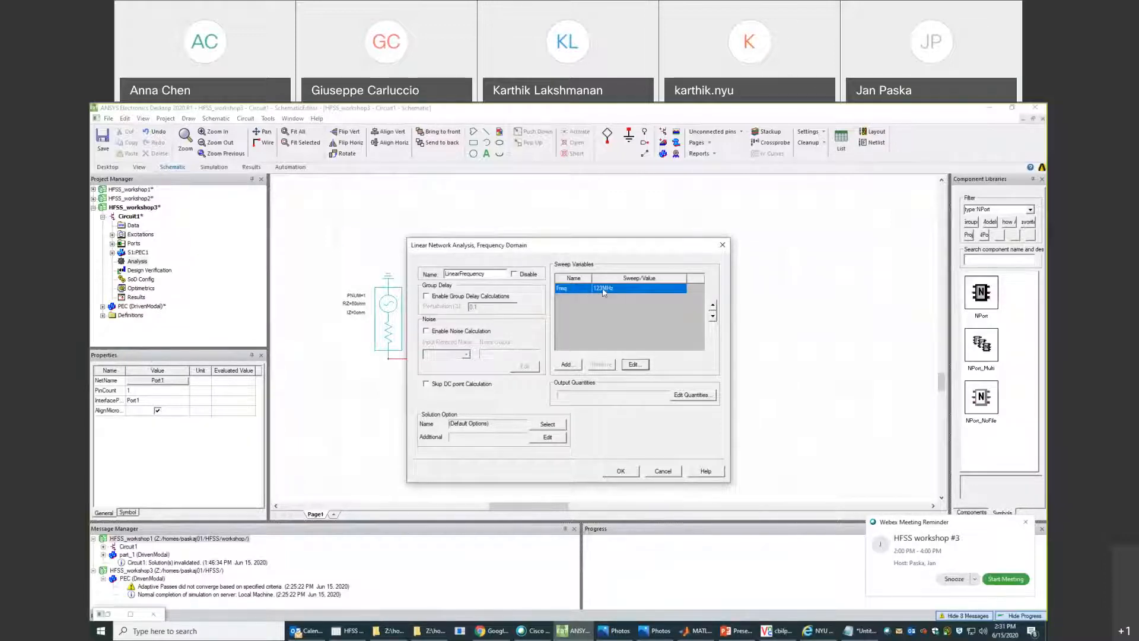
click(620, 472)
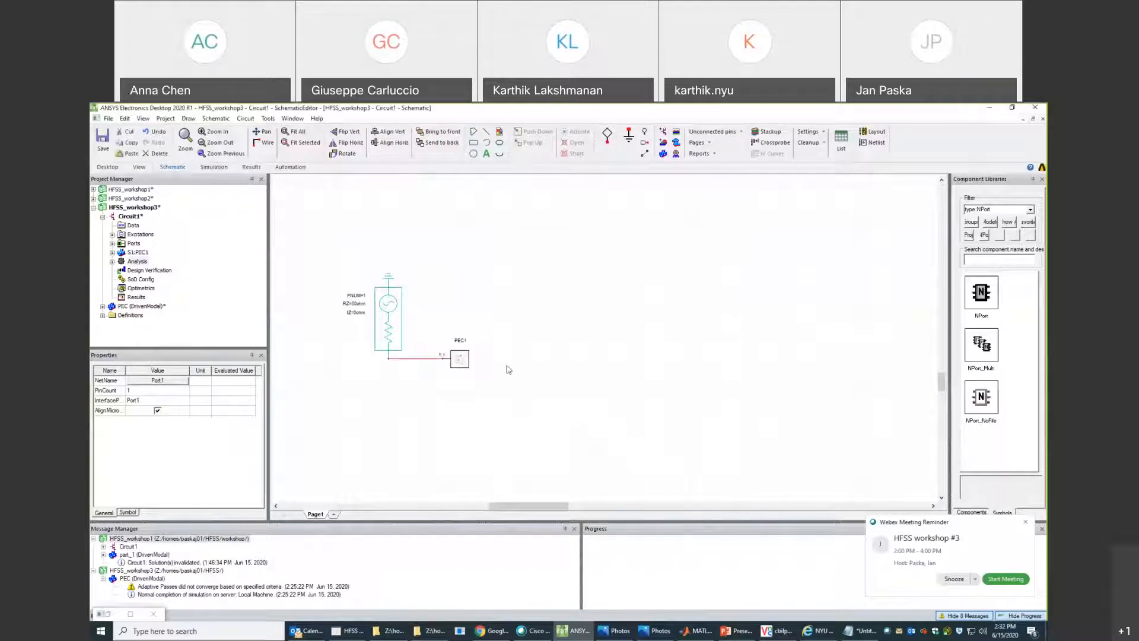
Analyze Circuit1, then enlarge the message area, expand the circuit's messages and give the project tree more height.
click(468, 262)
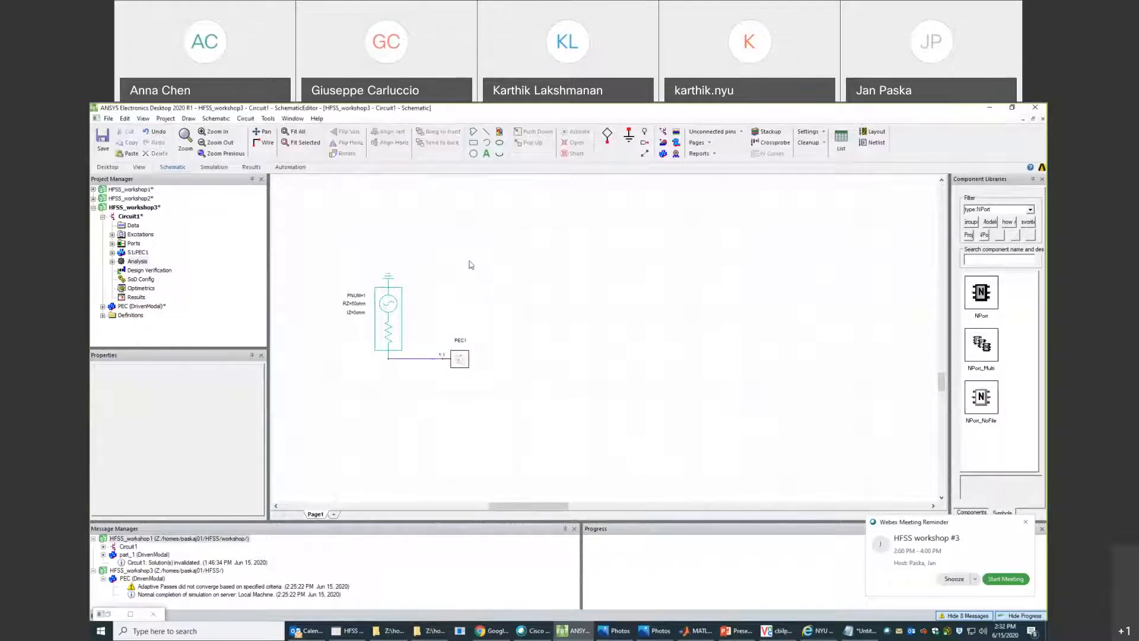
right_click(136, 265)
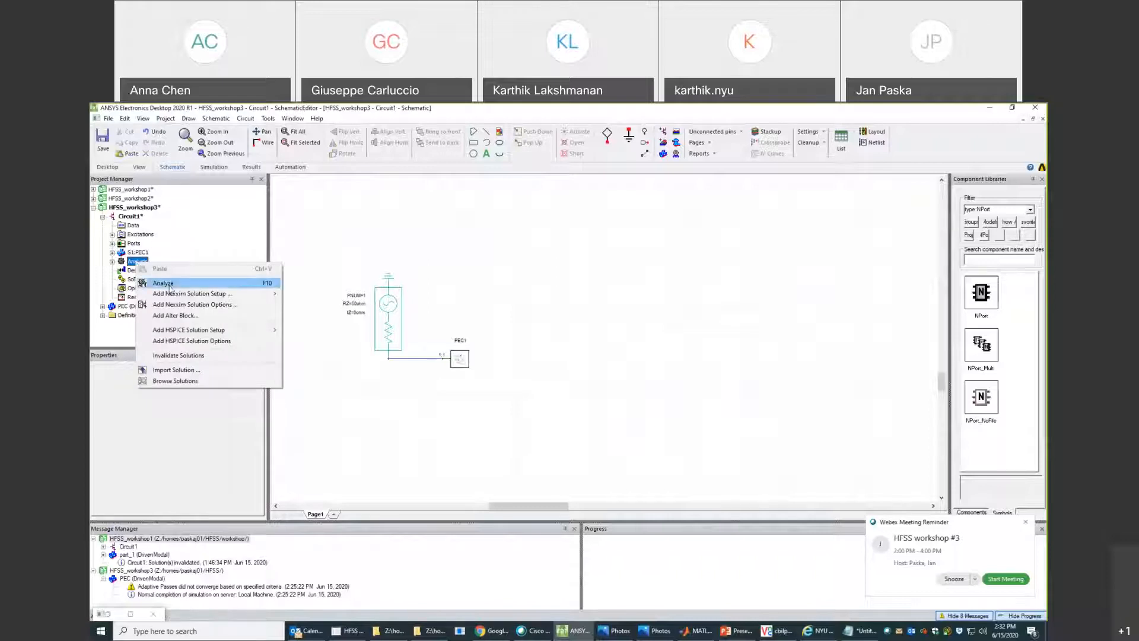
click(169, 284)
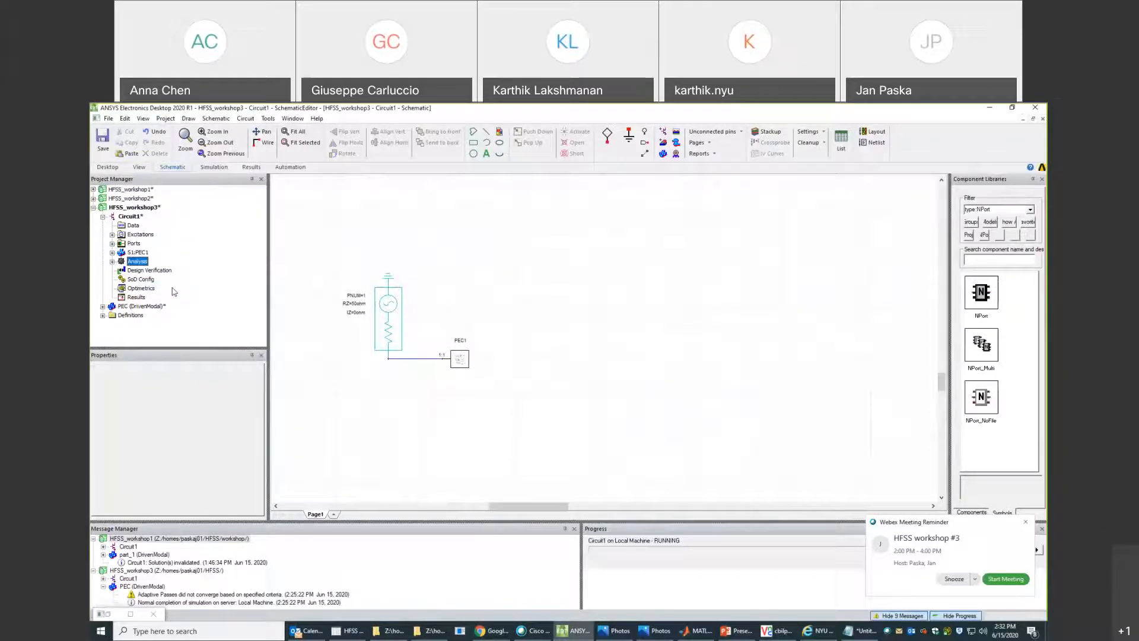
drag(225, 520, 224, 465)
click(104, 519)
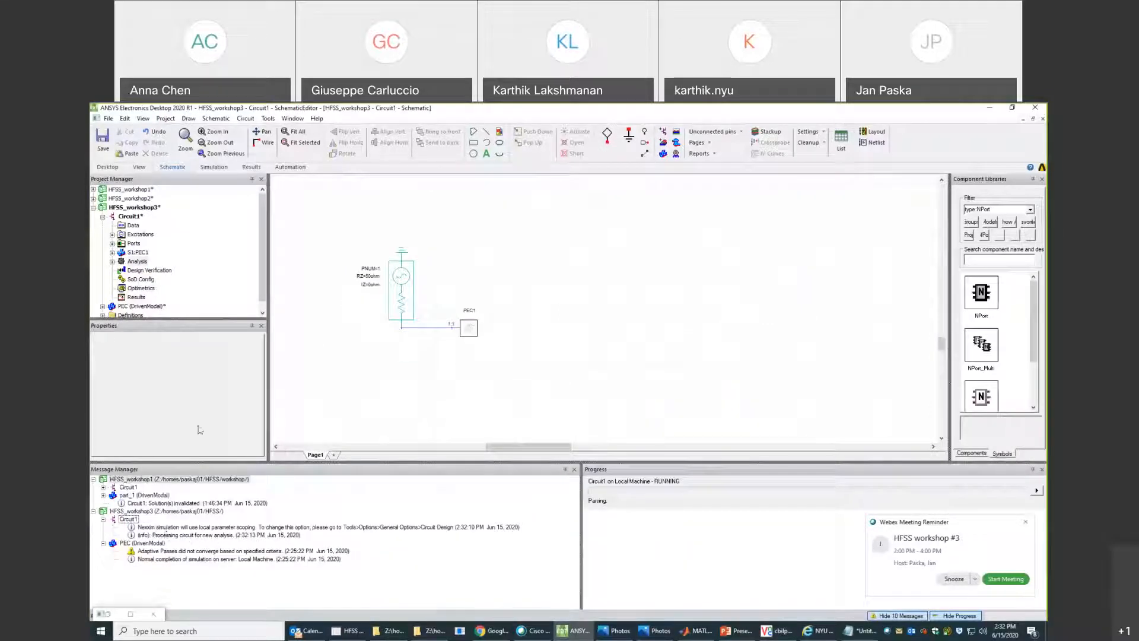
drag(167, 321, 171, 360)
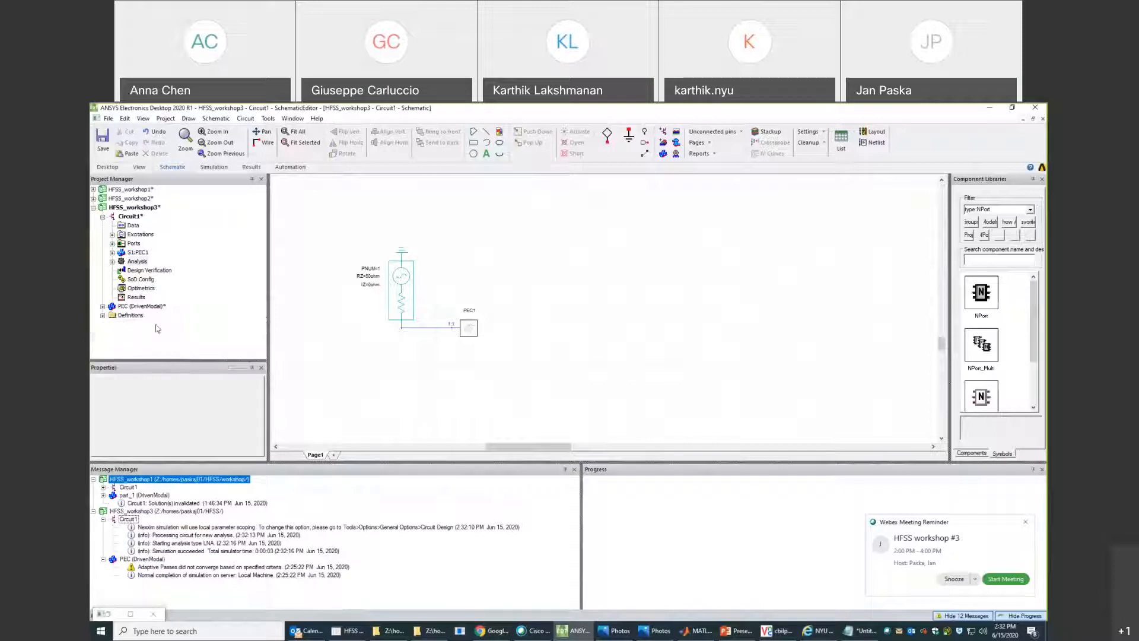
Create a Smith chart report of the S parameter S(Port1,Port1) for the LinearFrequency solution.
right_click(135, 298)
mouse_move(187, 322)
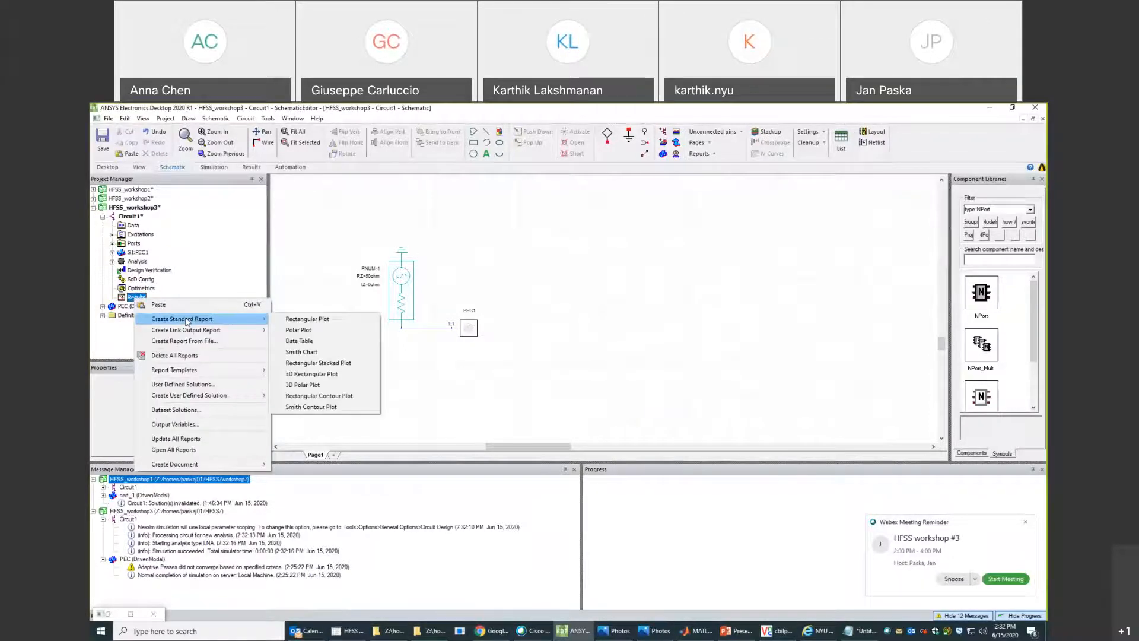
click(300, 351)
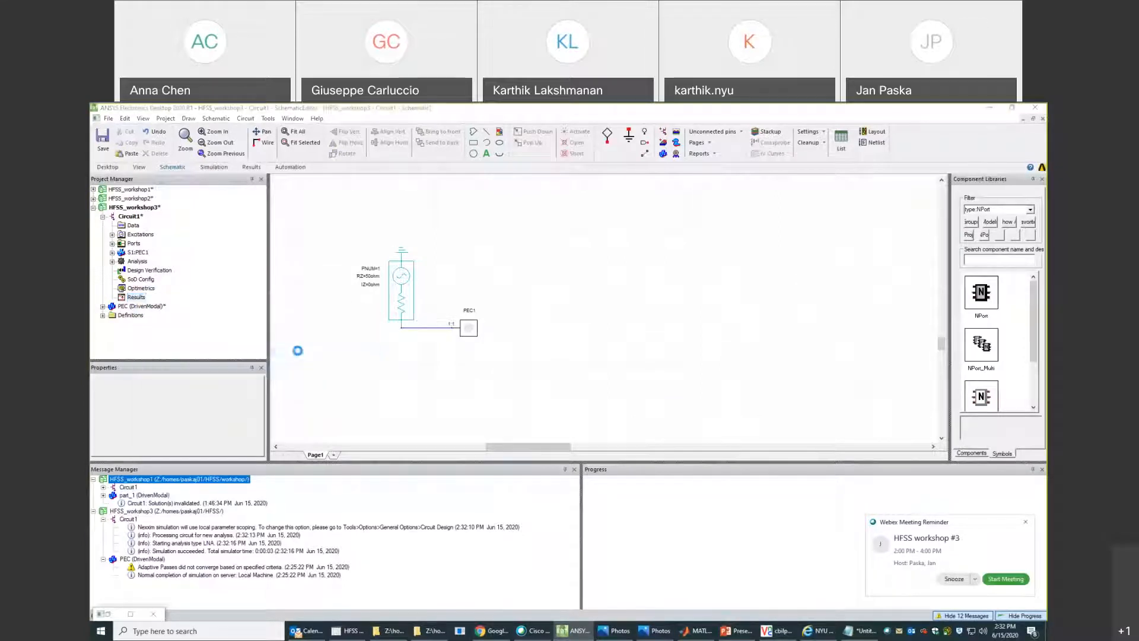
click(300, 607)
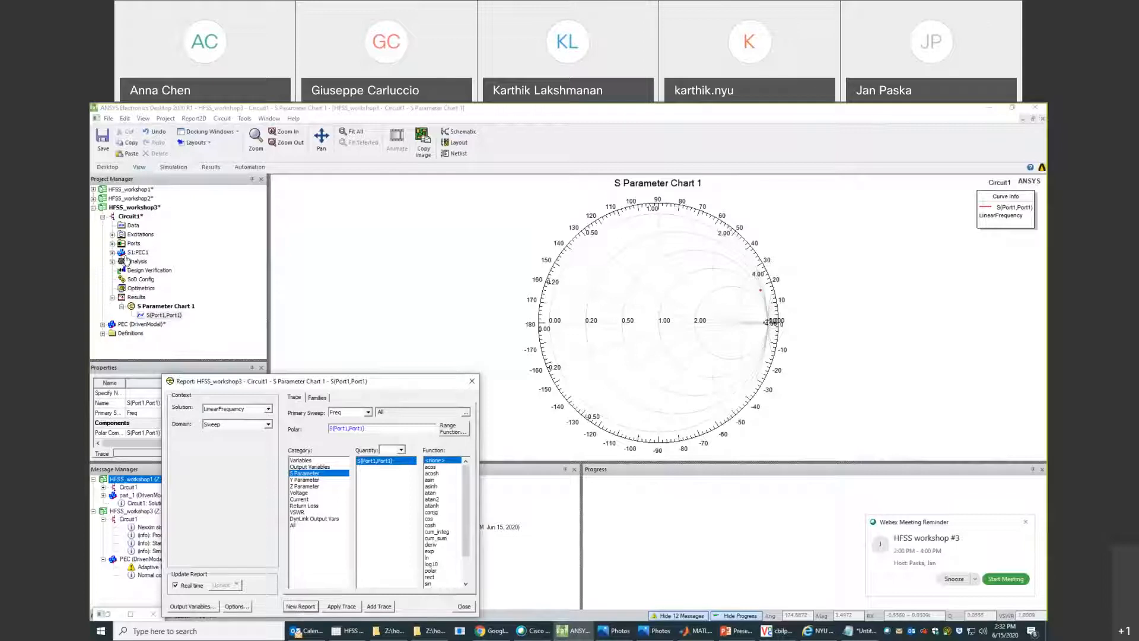
View the Circuit1 schematic, then return to the S(Port1,Port1) Smith chart and close the report settings.
double_click(131, 217)
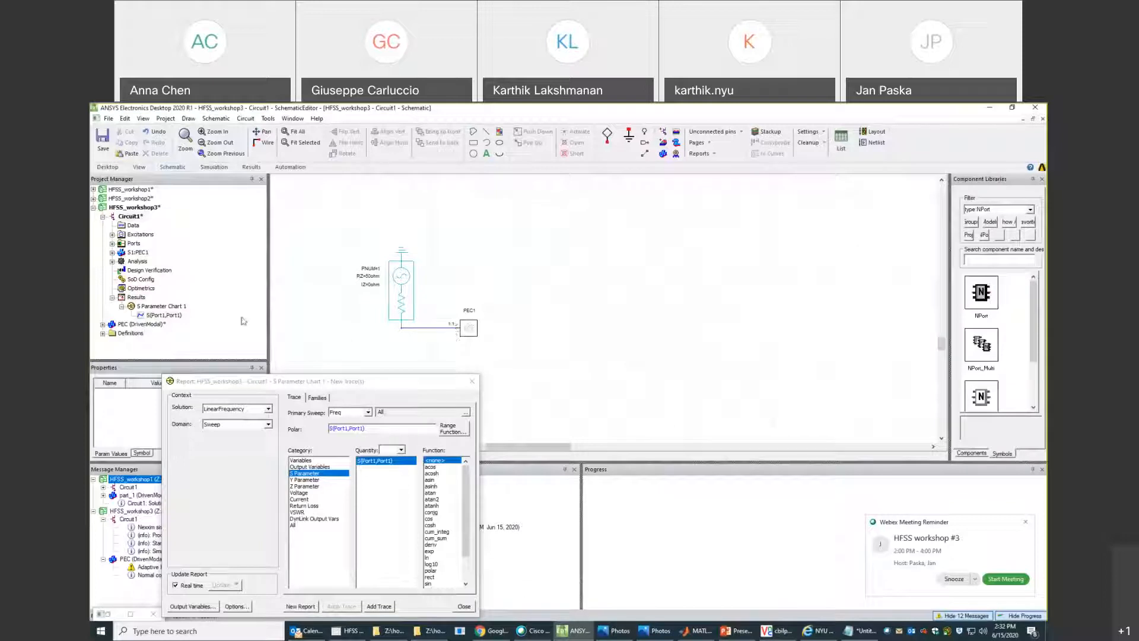
double_click(162, 316)
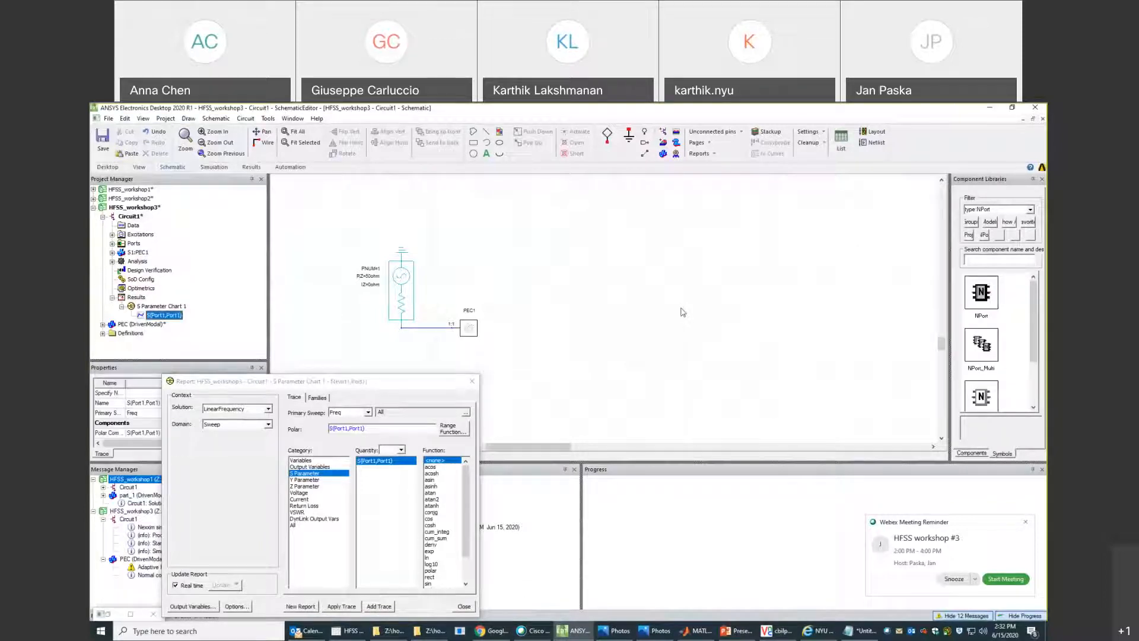
click(473, 383)
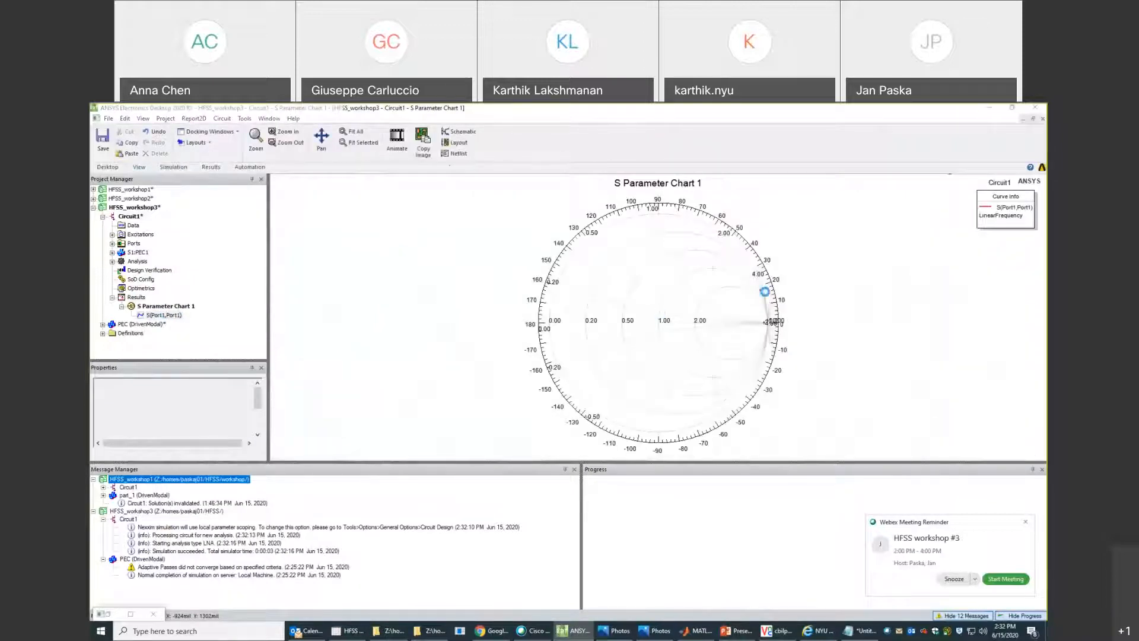
Add a marker at the 123 MHz point of the S(Port1,Port1) trace on the Smith chart and close the report settings.
double_click(772, 289)
right_click(810, 277)
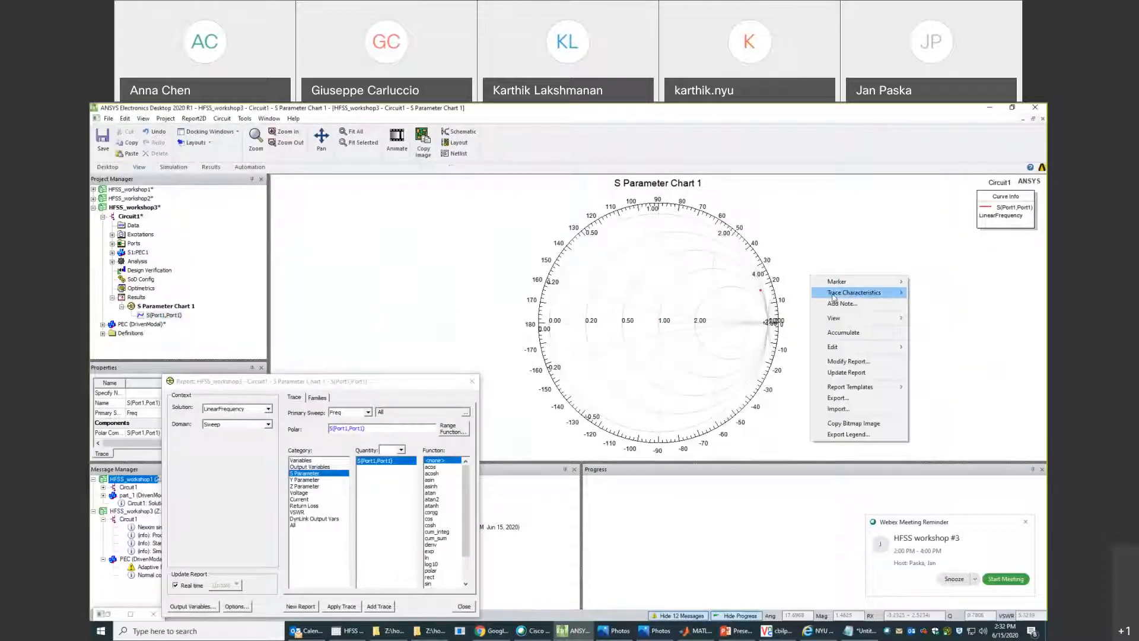
mouse_move(863, 285)
click(939, 282)
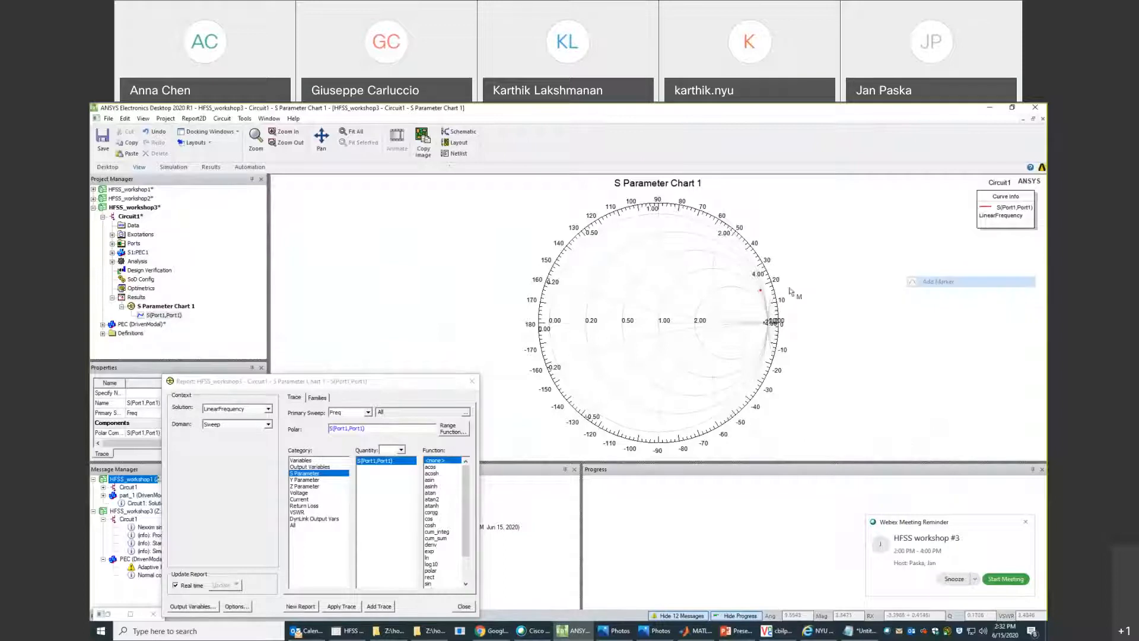
click(761, 292)
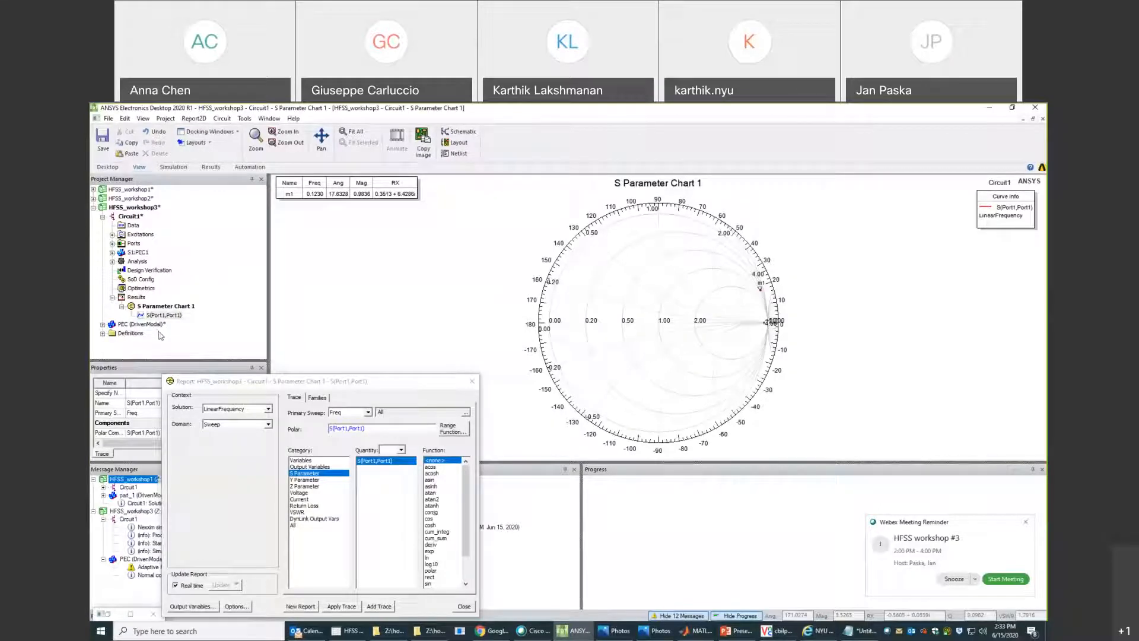
click(472, 382)
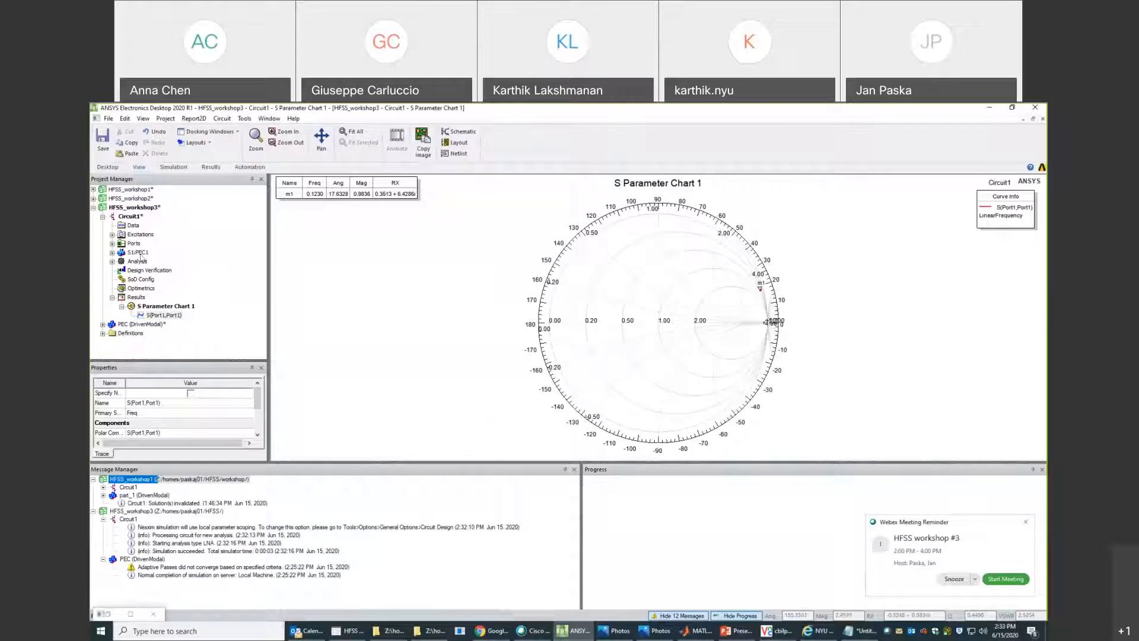
In the Circuit1 schematic, delete the wire between the port and PEC1 and move the port farther away from PEC1.
double_click(129, 217)
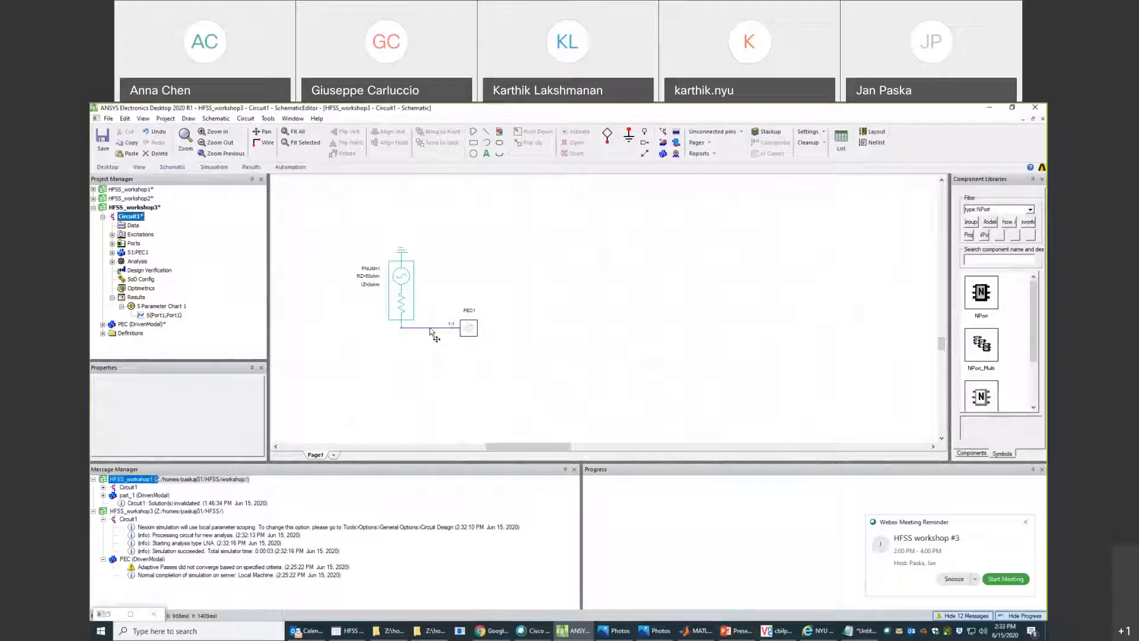
click(432, 330)
key(Delete)
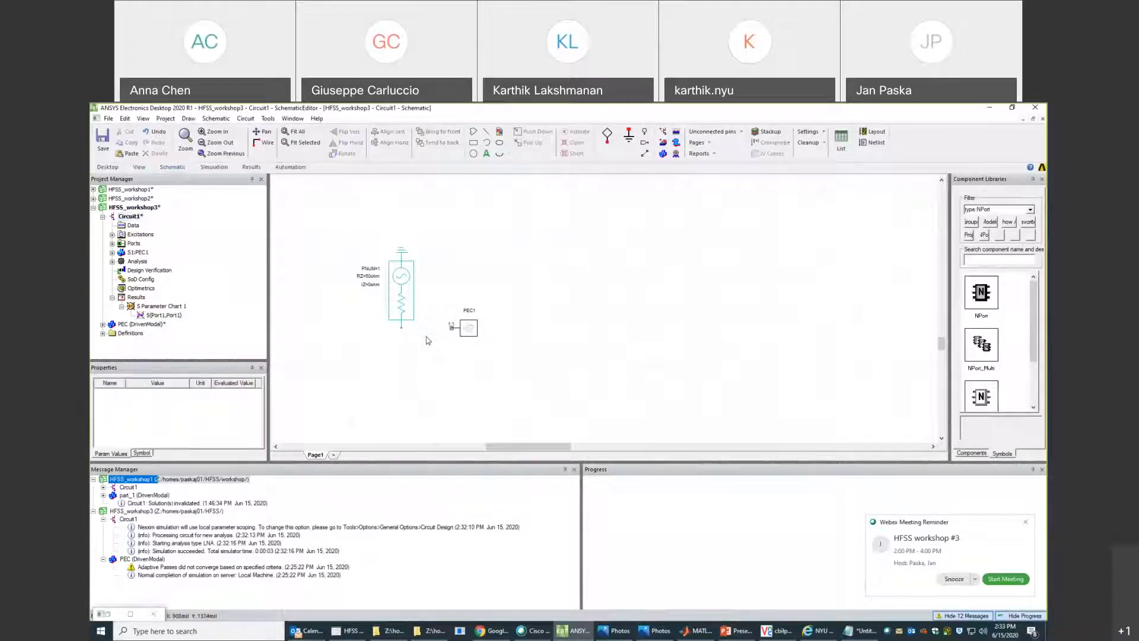
click(403, 278)
drag(404, 279, 346, 304)
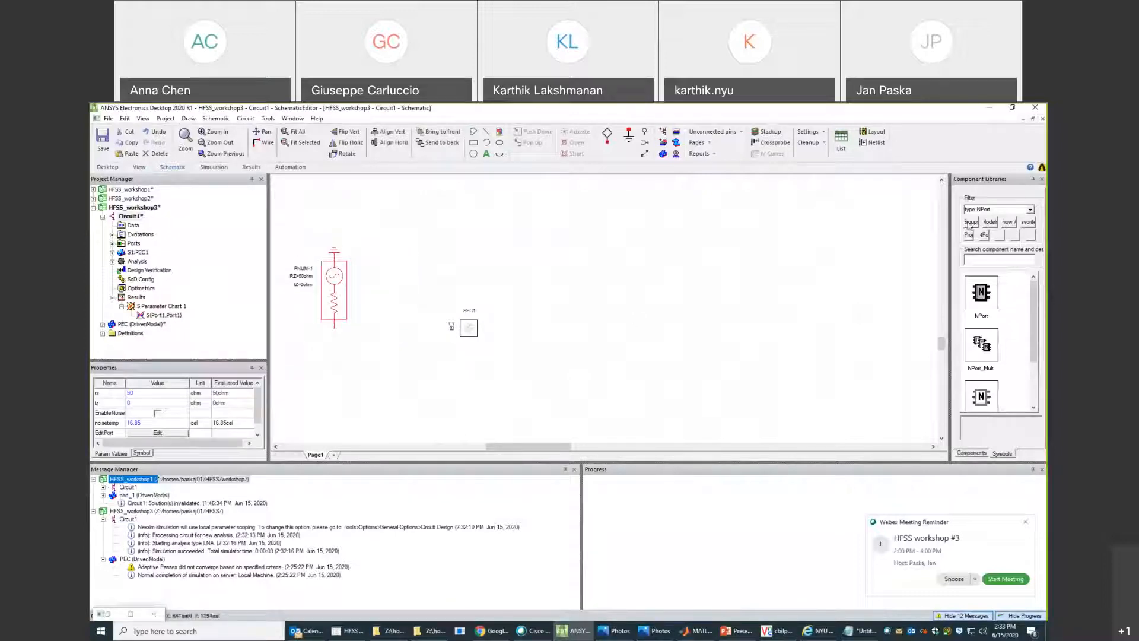
Widen the component library, show the component groups and place a capacitor between the port and PEC1.
drag(949, 231, 775, 232)
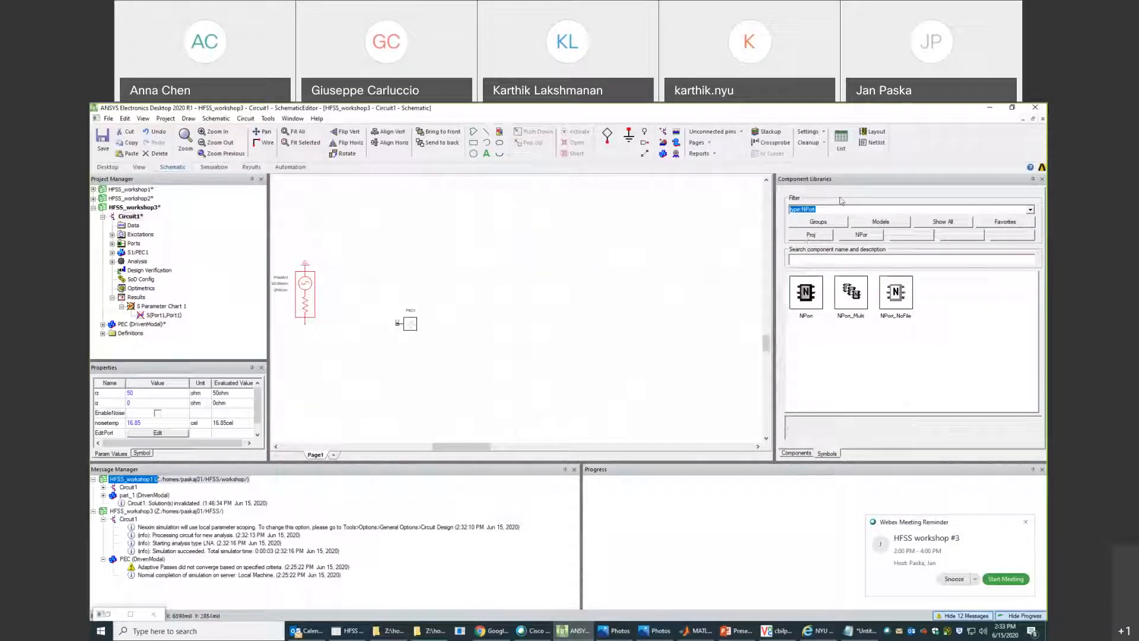
click(817, 221)
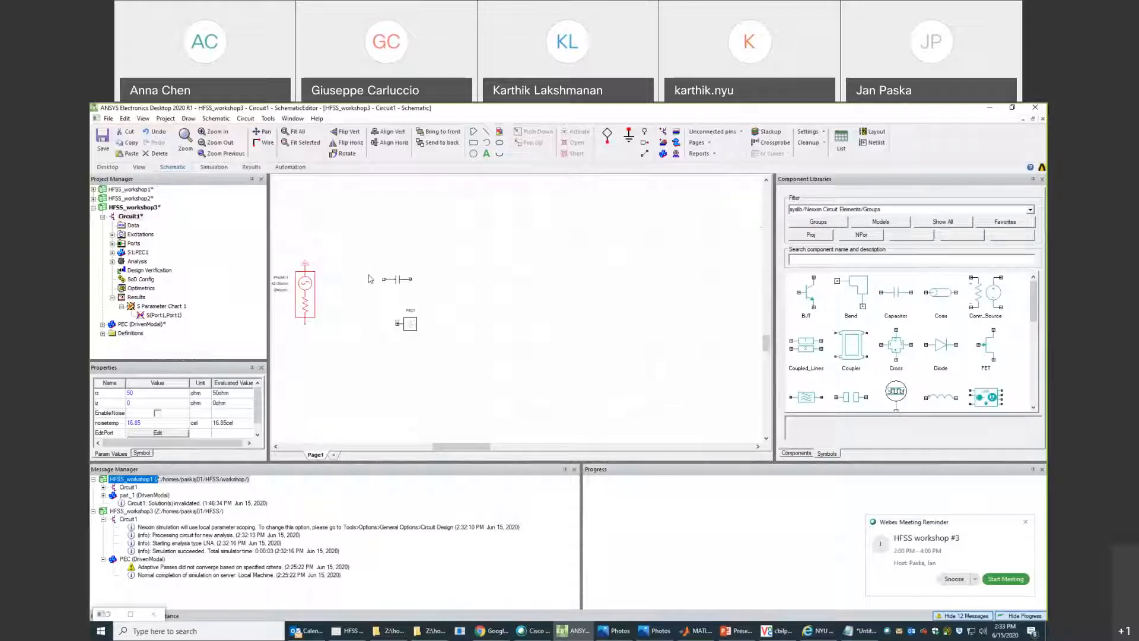
right_click(368, 295)
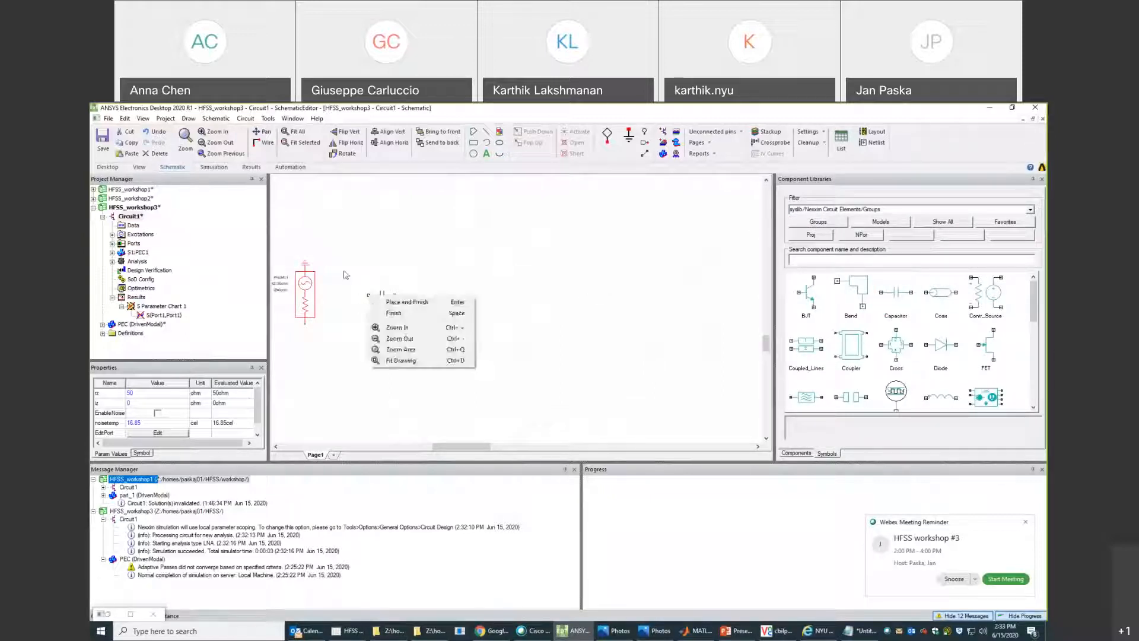
click(346, 291)
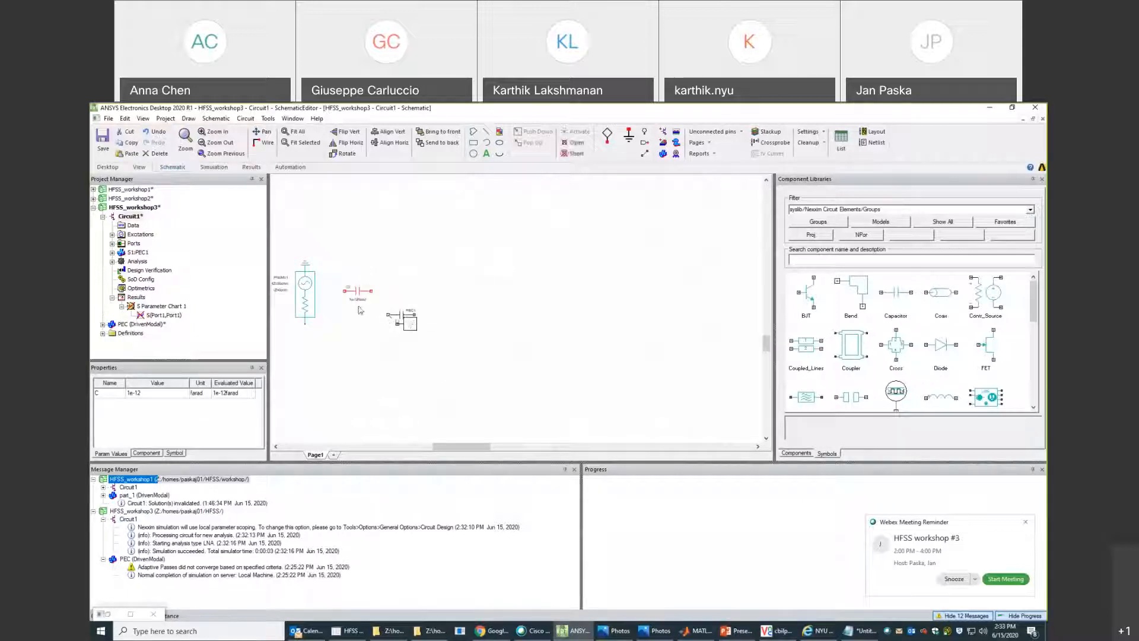
Rotate the capacitor to vertical and move it so its lower pin is level with the PEC1 pin.
drag(358, 293, 367, 287)
right_click(368, 287)
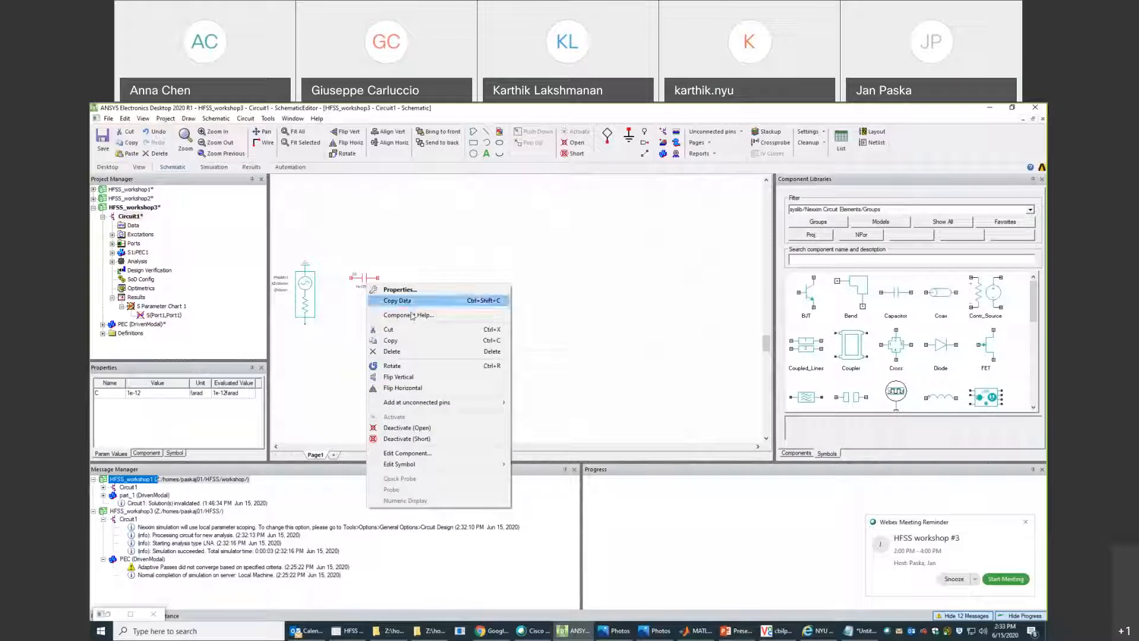
click(416, 365)
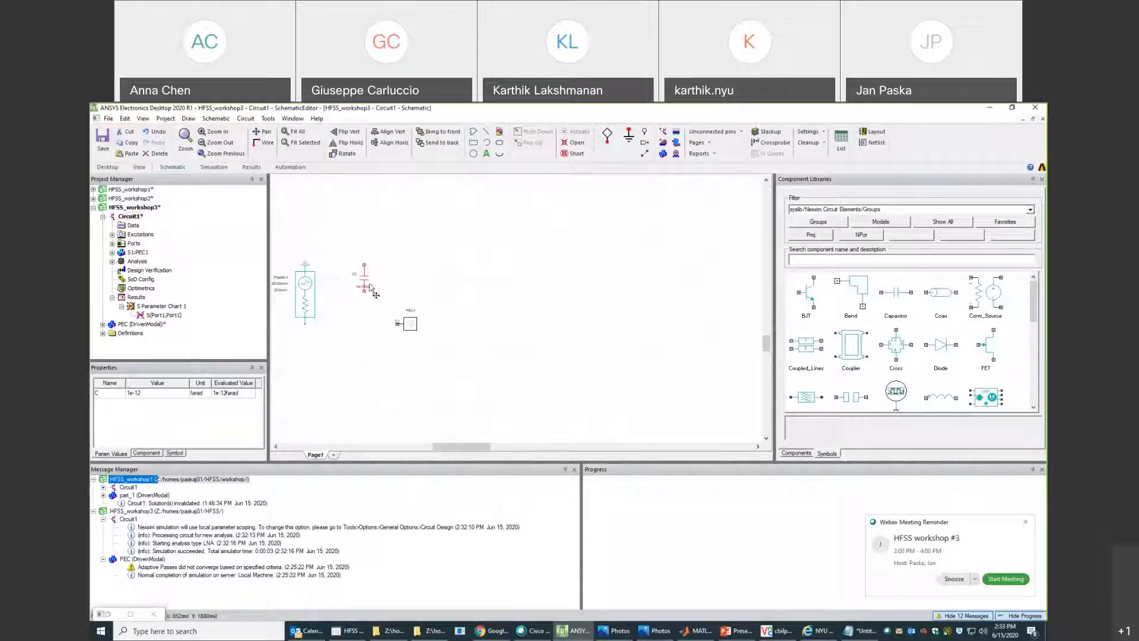
drag(365, 286, 372, 316)
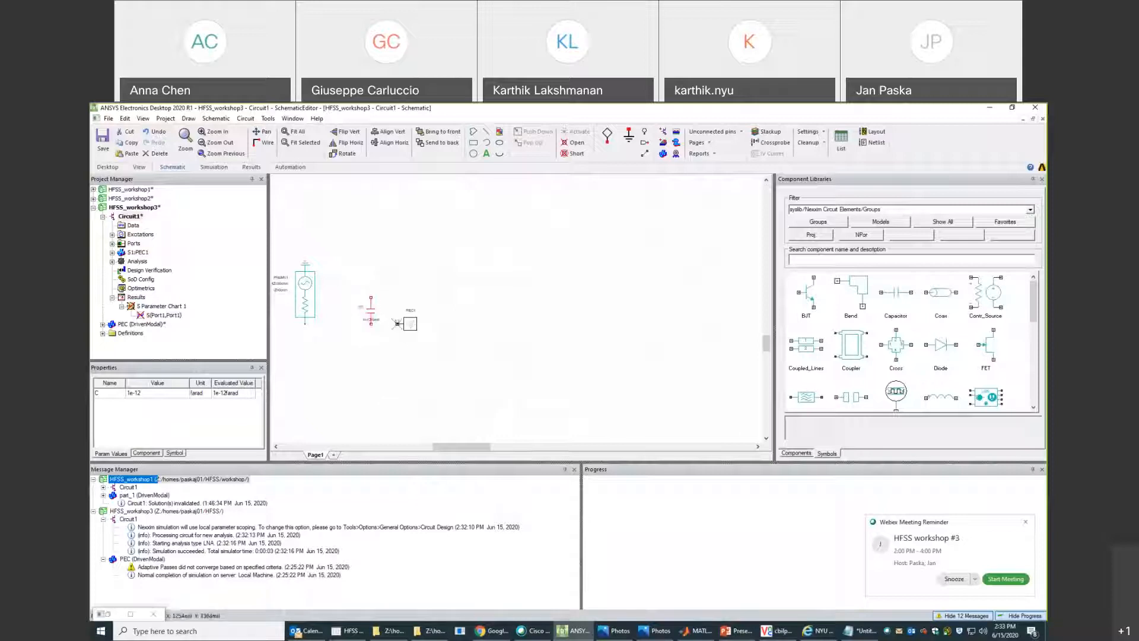
Wire the PEC1 pin to the capacitor's lower pin and on to the port.
click(397, 324)
click(371, 325)
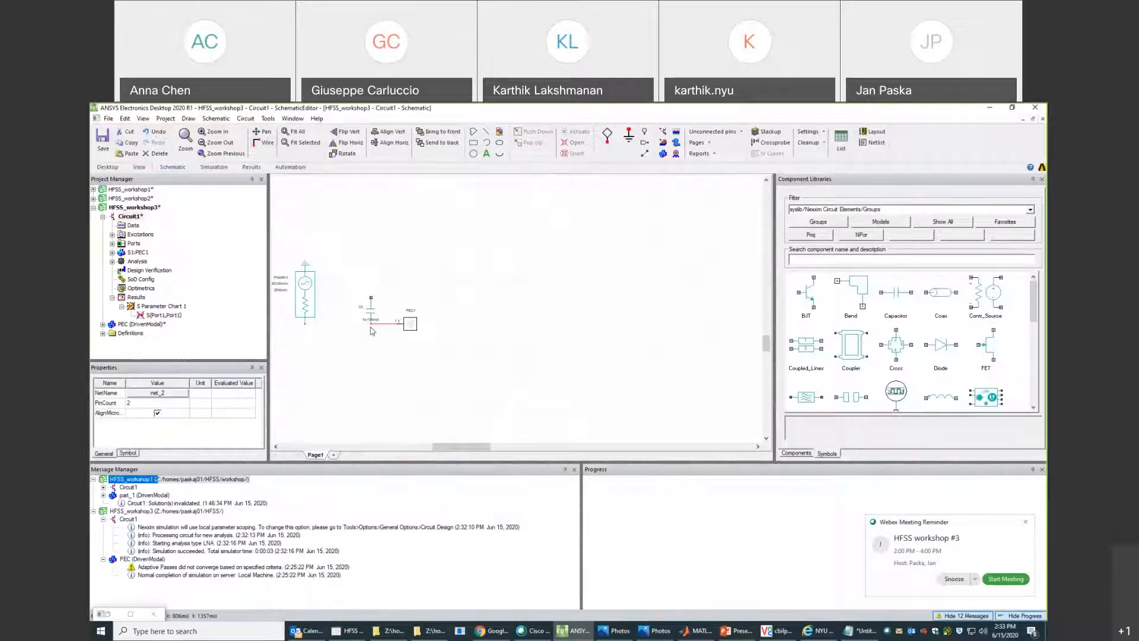
click(372, 324)
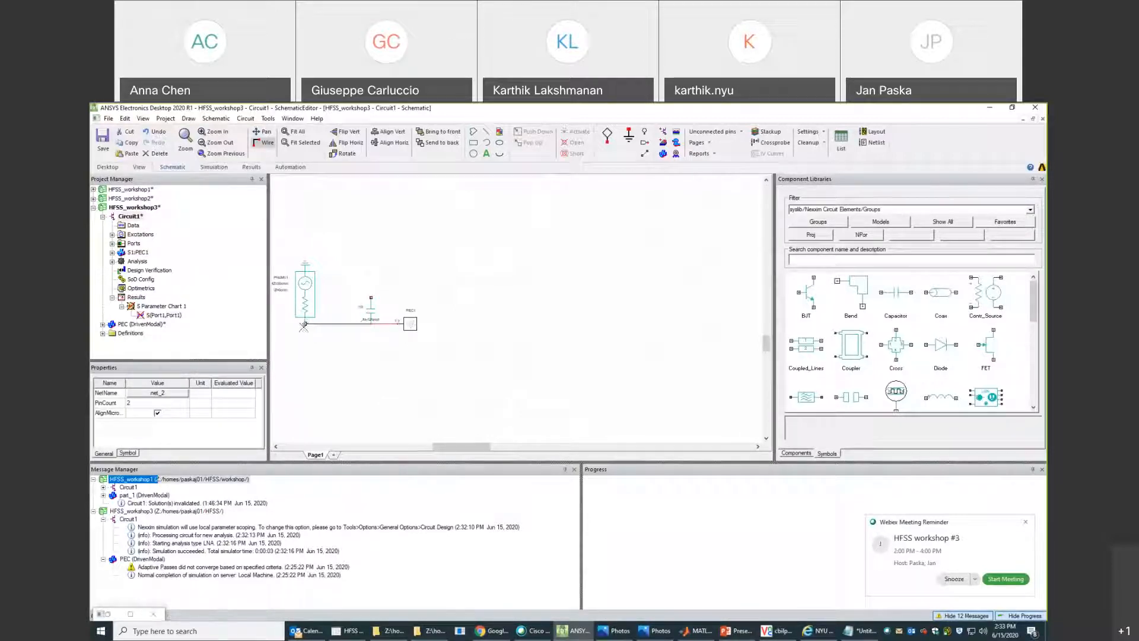
key(Escape)
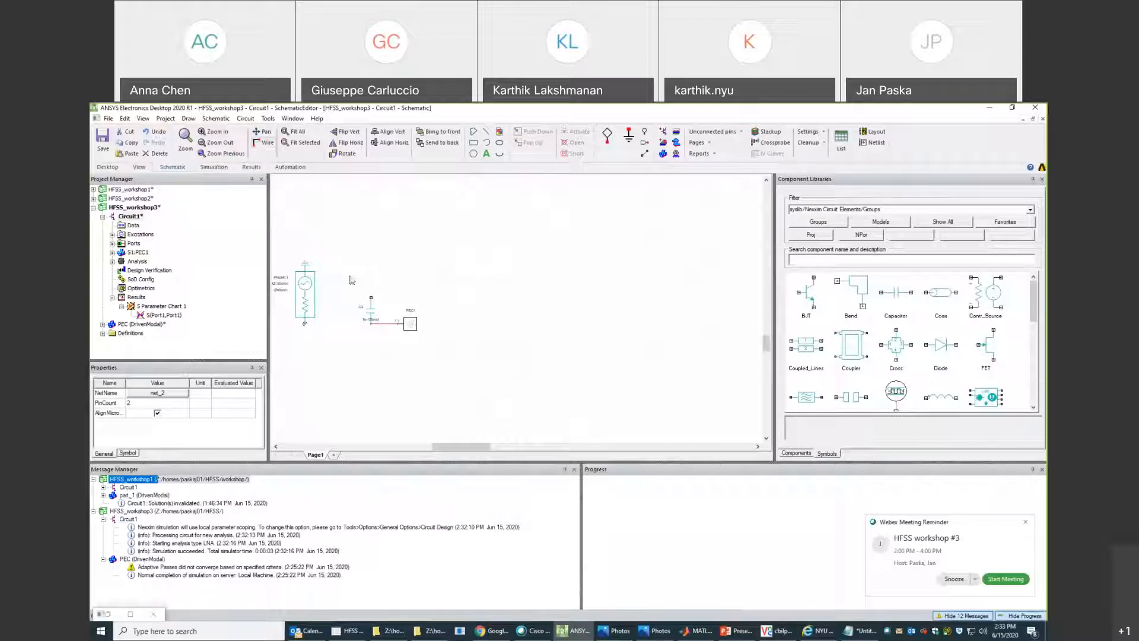
drag(355, 325, 305, 323)
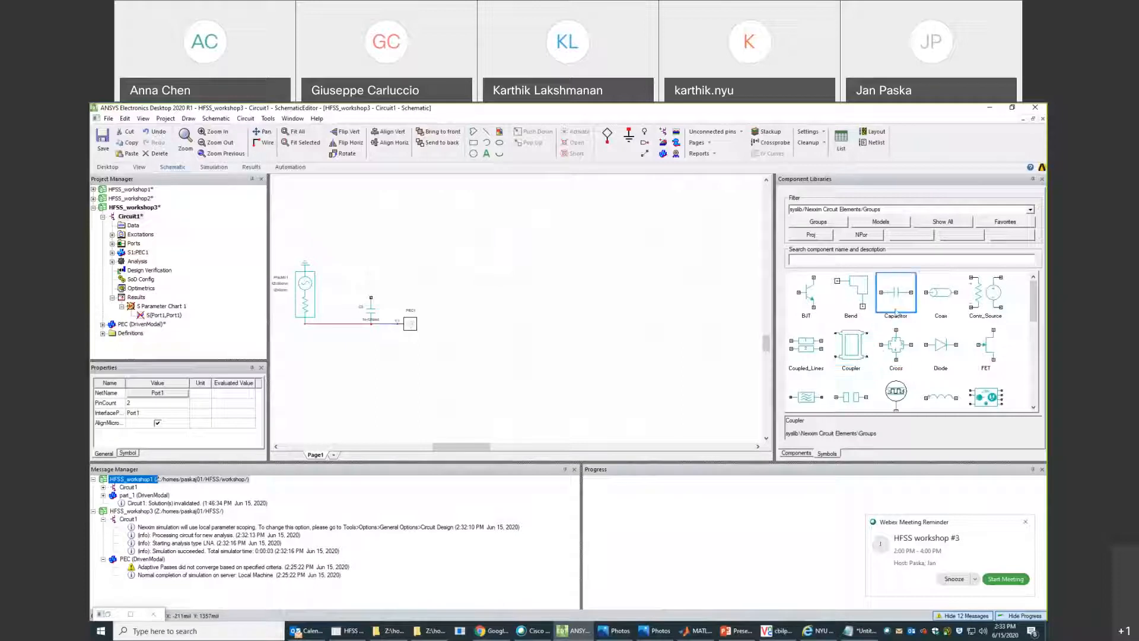
Look for a ground element in the component groups and models, then search all components for "gn".
scroll(934, 337, down, 2)
scroll(926, 344, up, 1)
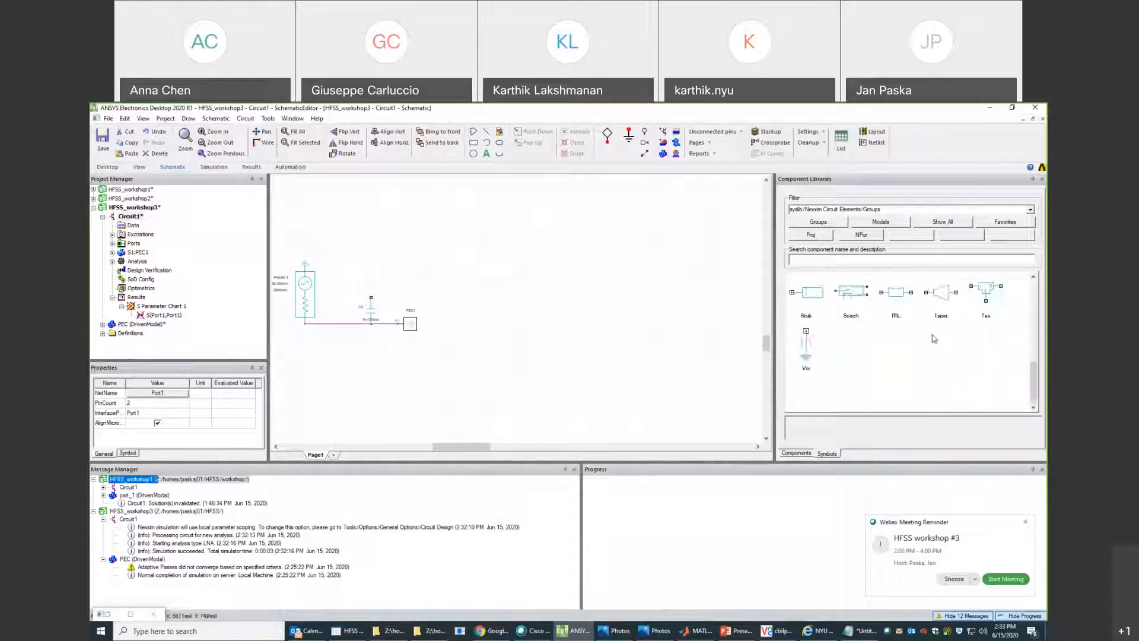
scroll(860, 356, up, 1)
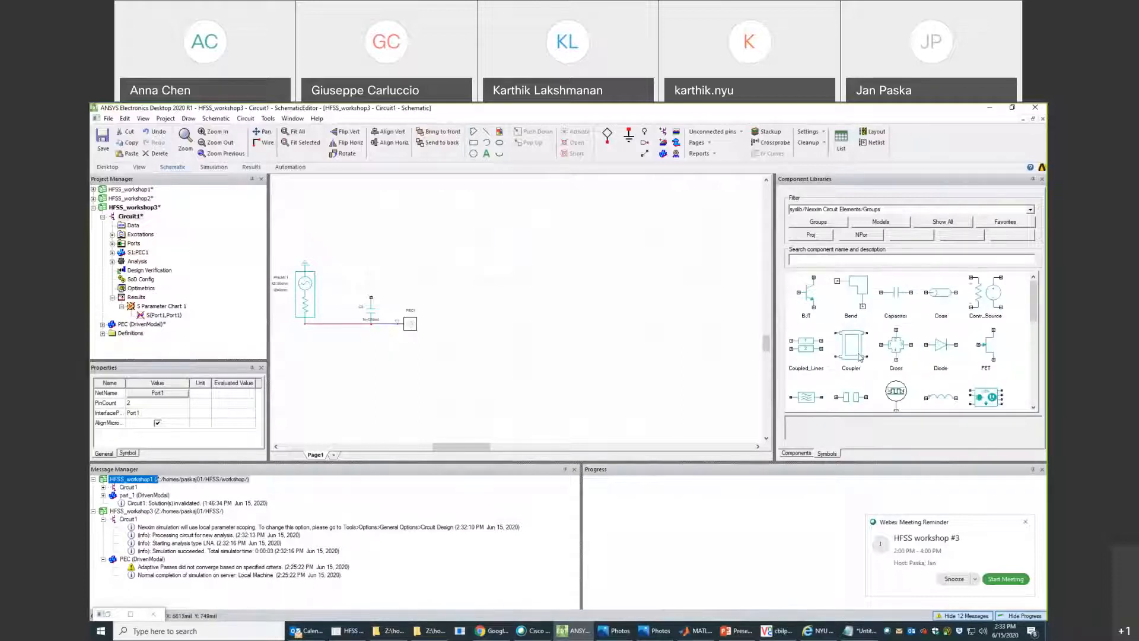
click(880, 224)
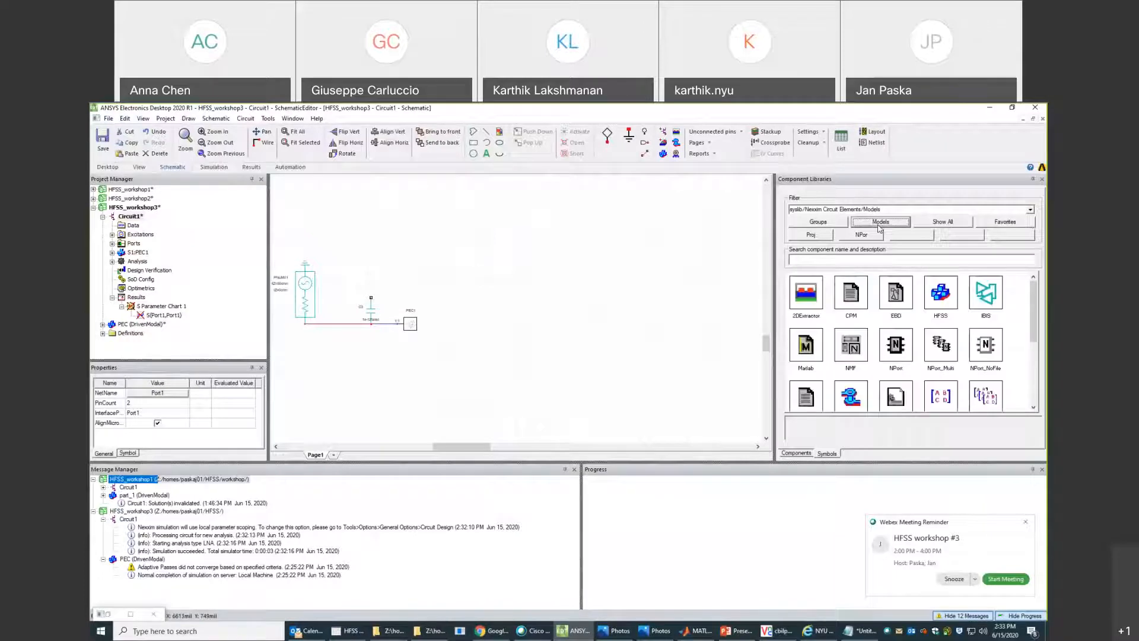
click(940, 224)
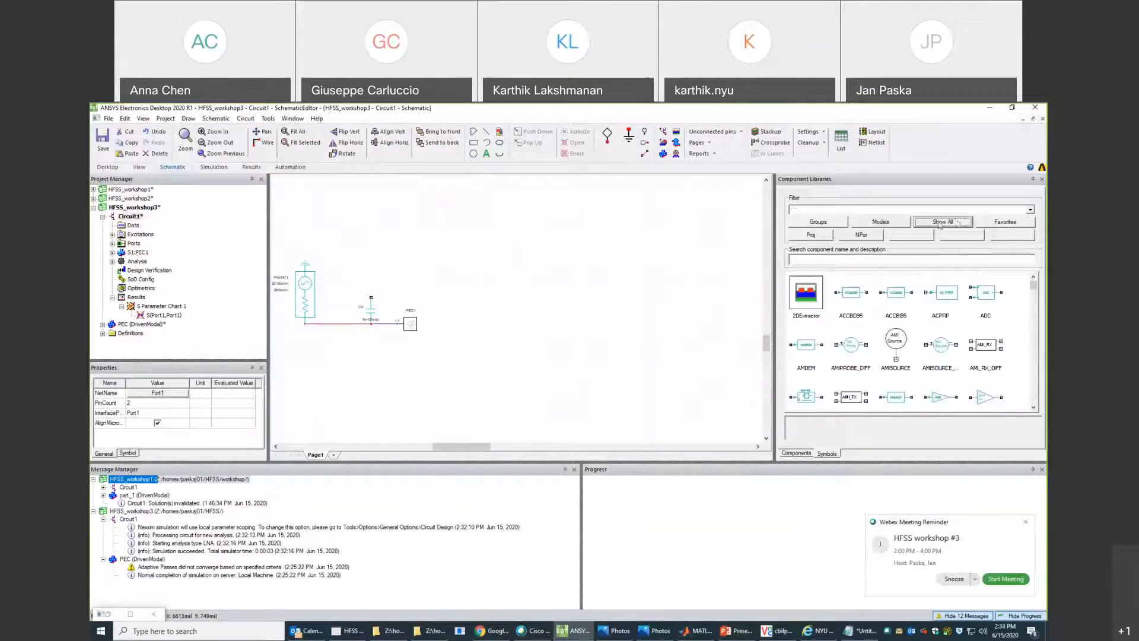
click(875, 258)
text(gn)
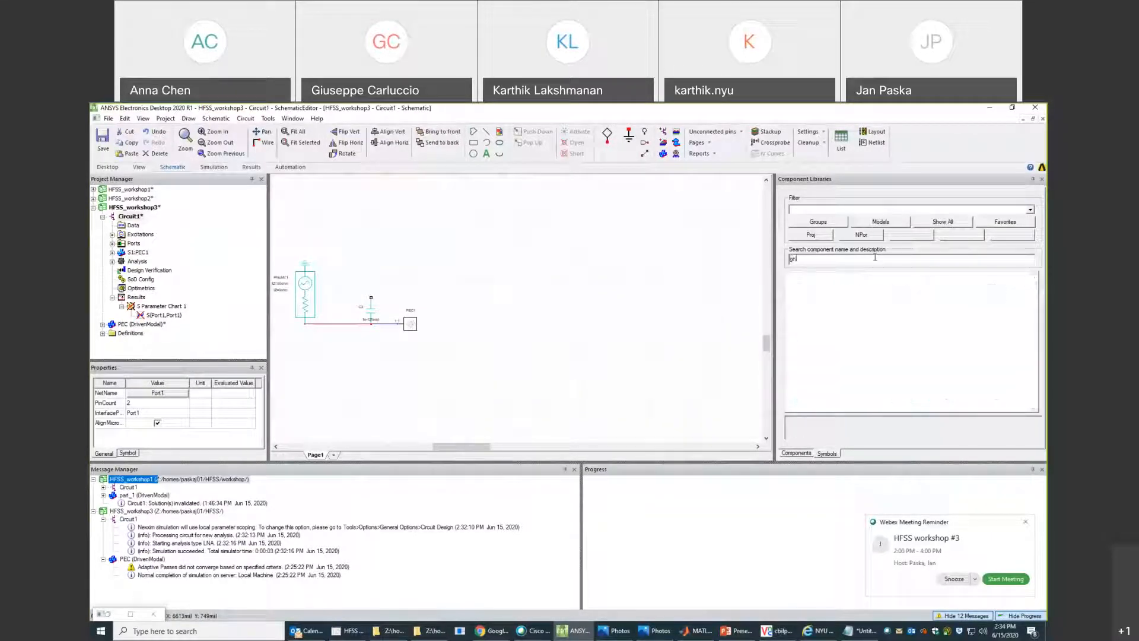
Place a ground symbol just above the capacitor's free upper pin.
click(629, 135)
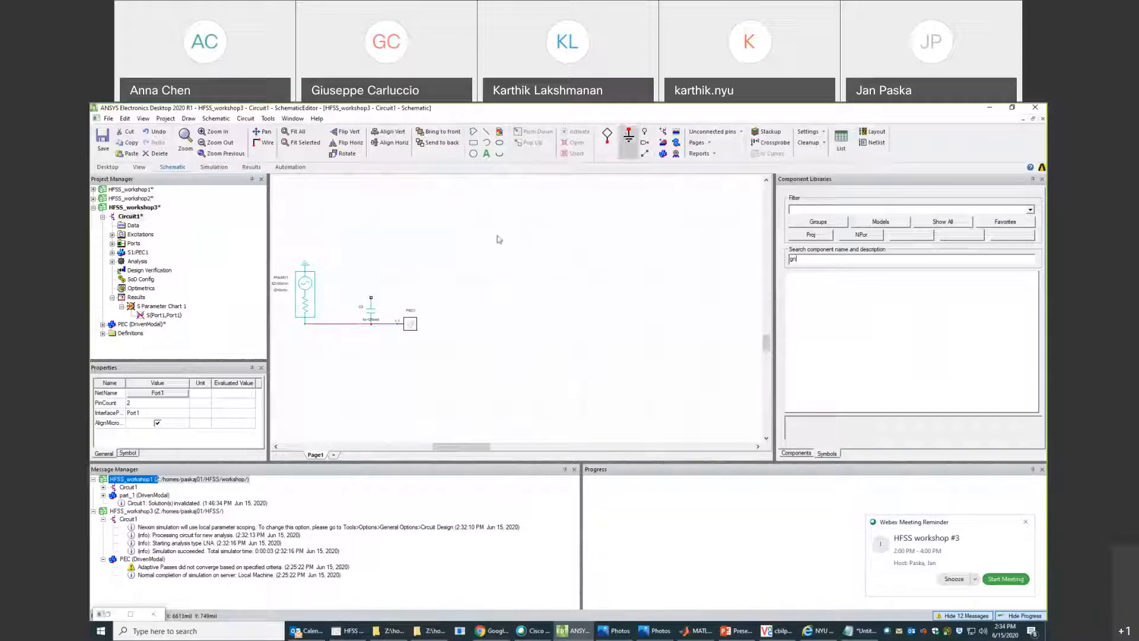
right_click(377, 285)
key(Escape)
click(377, 283)
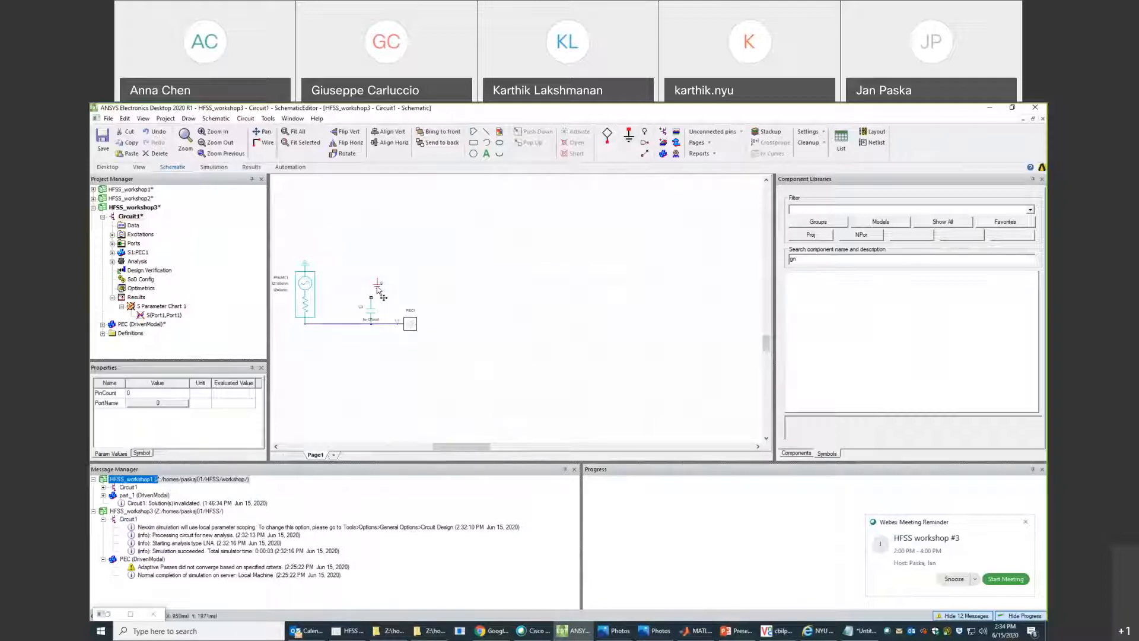
Rotate the ground symbol twice to turn it upside down and attach it to the capacitor's upper pin.
right_click(377, 288)
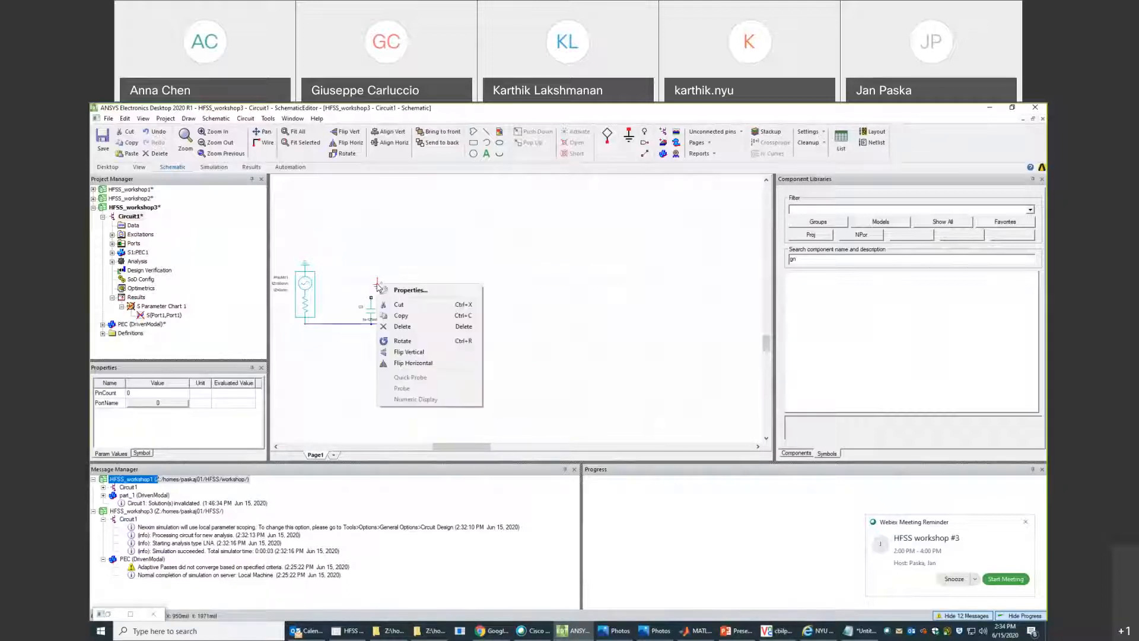
click(408, 342)
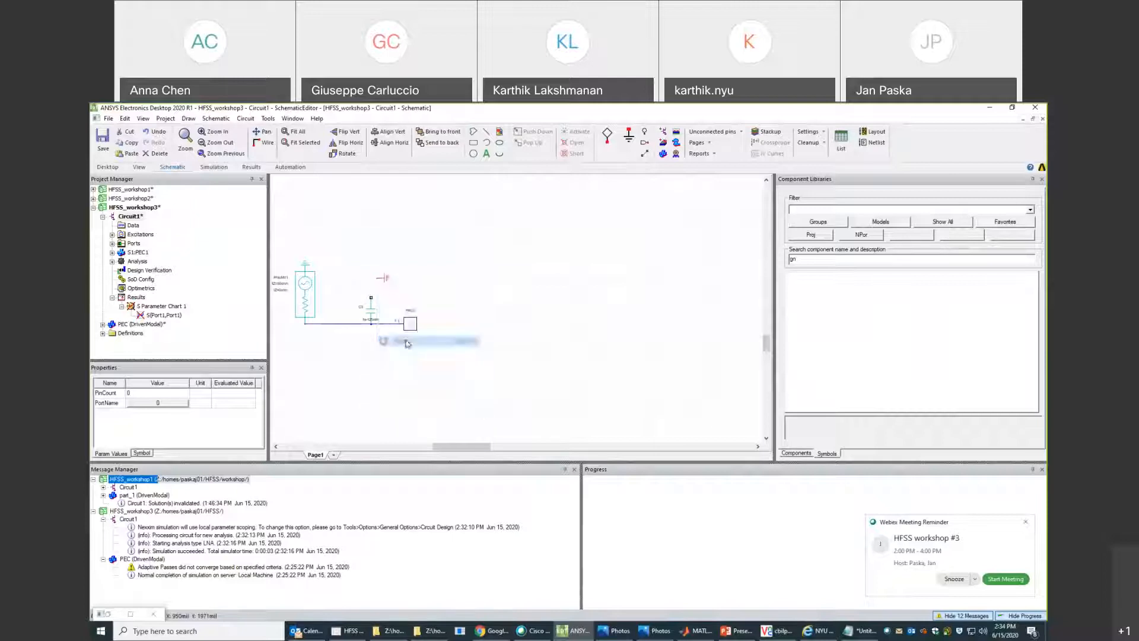
right_click(384, 280)
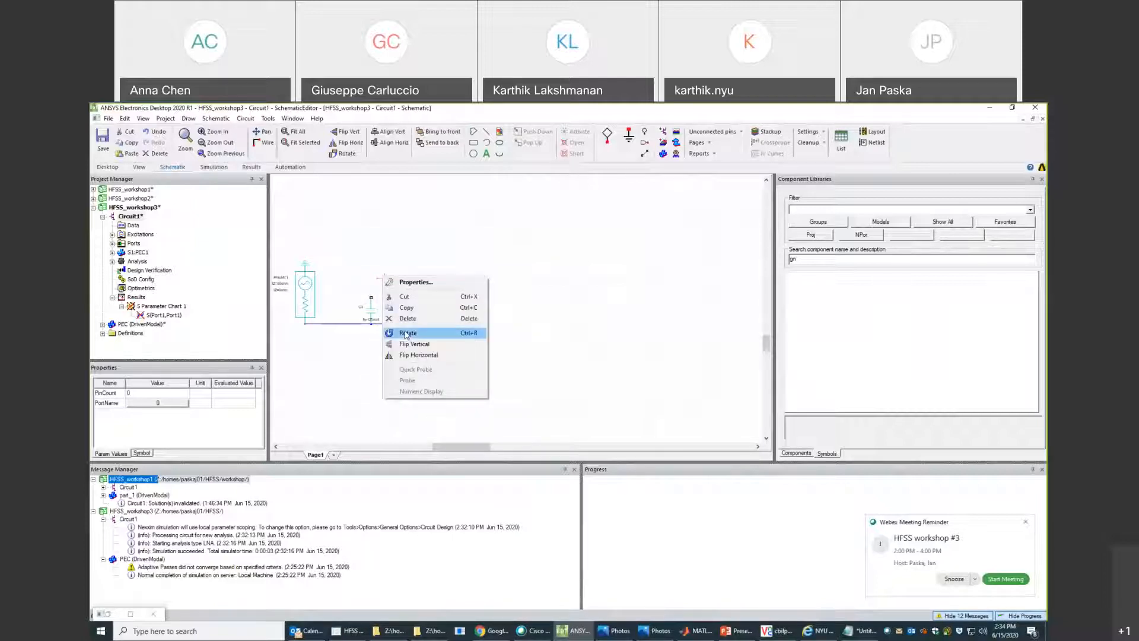
click(407, 333)
drag(377, 271, 371, 295)
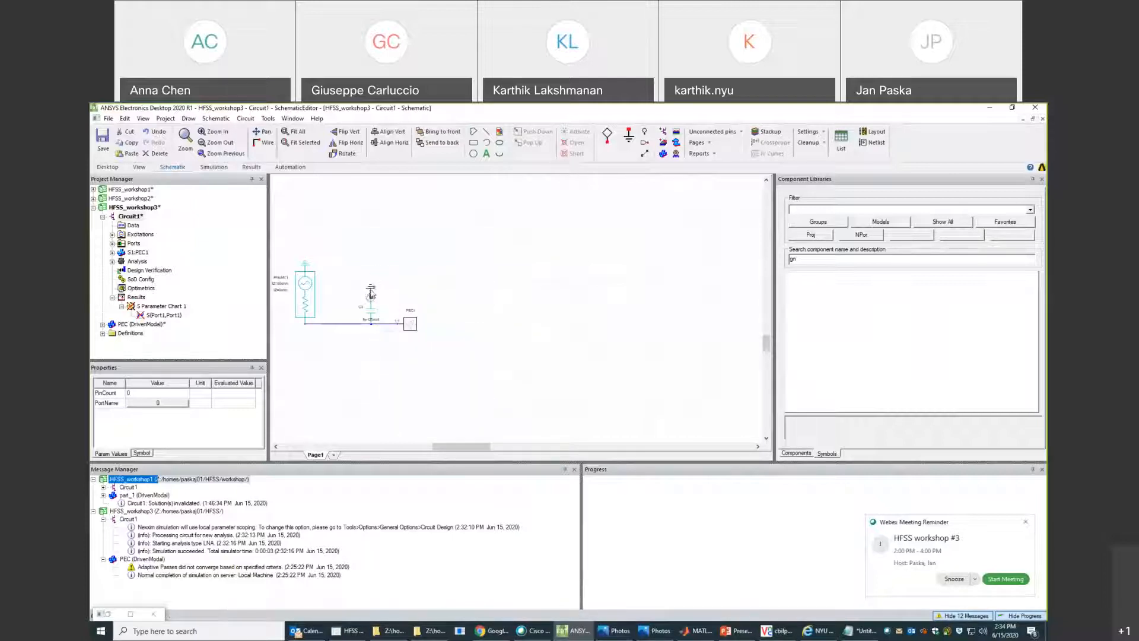
click(399, 252)
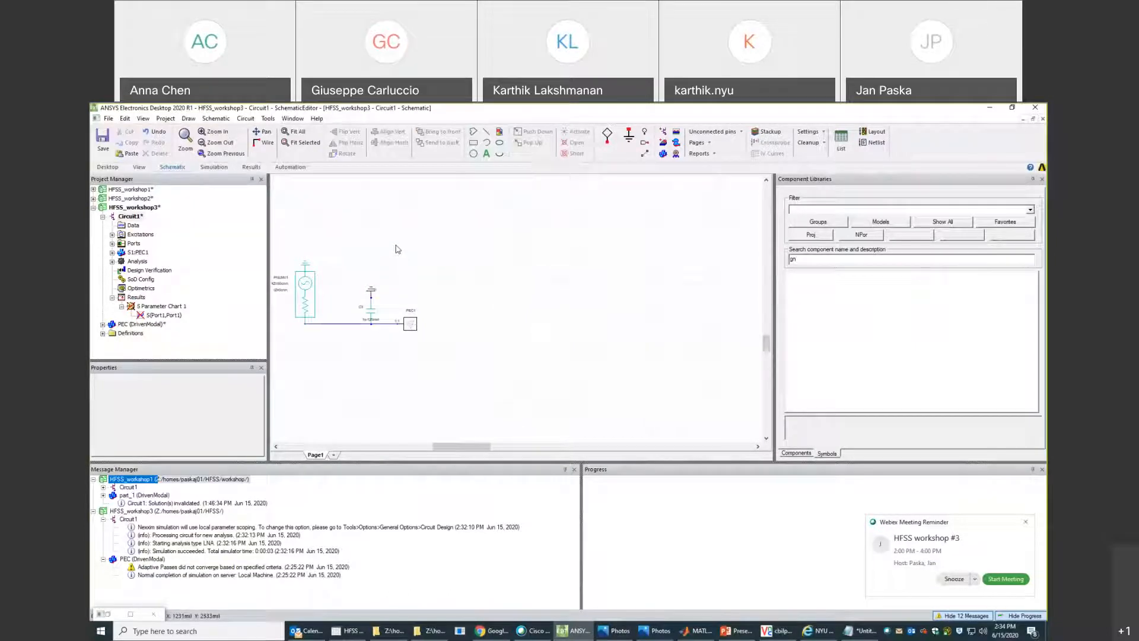
Review the shunt capacitor's capacitance in its properties and accept them without changes.
click(372, 314)
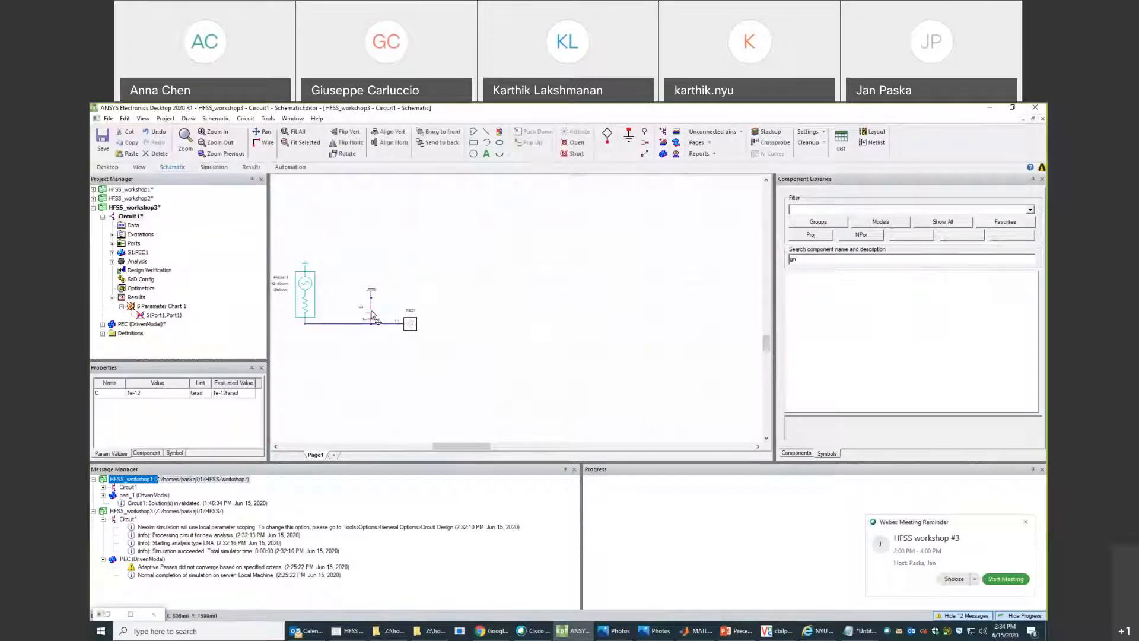
double_click(372, 314)
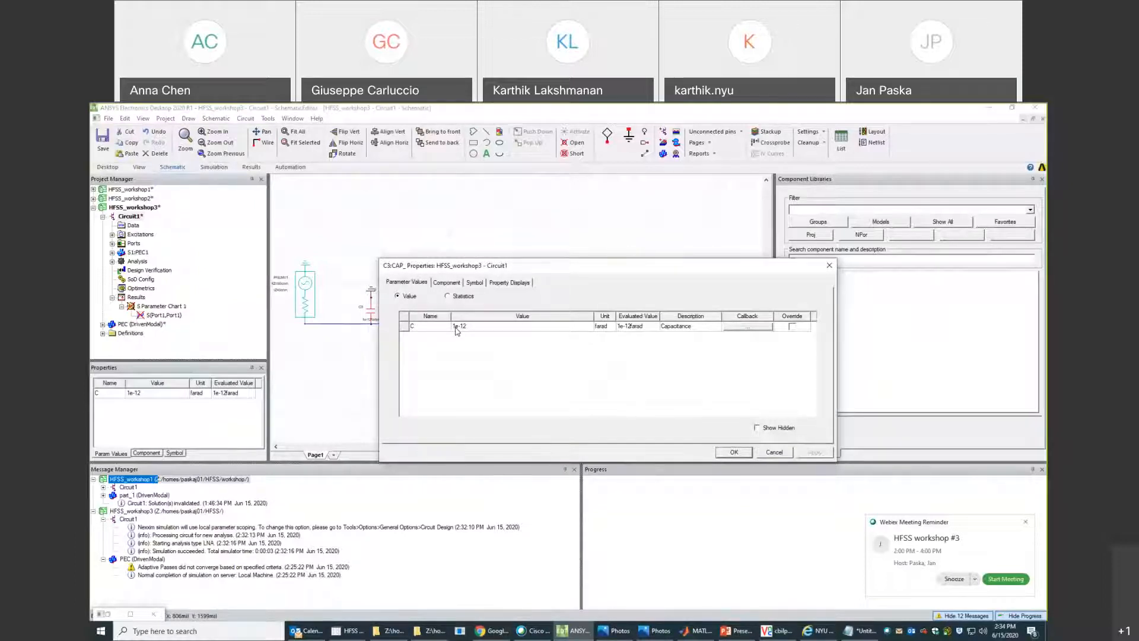
drag(522, 265, 591, 253)
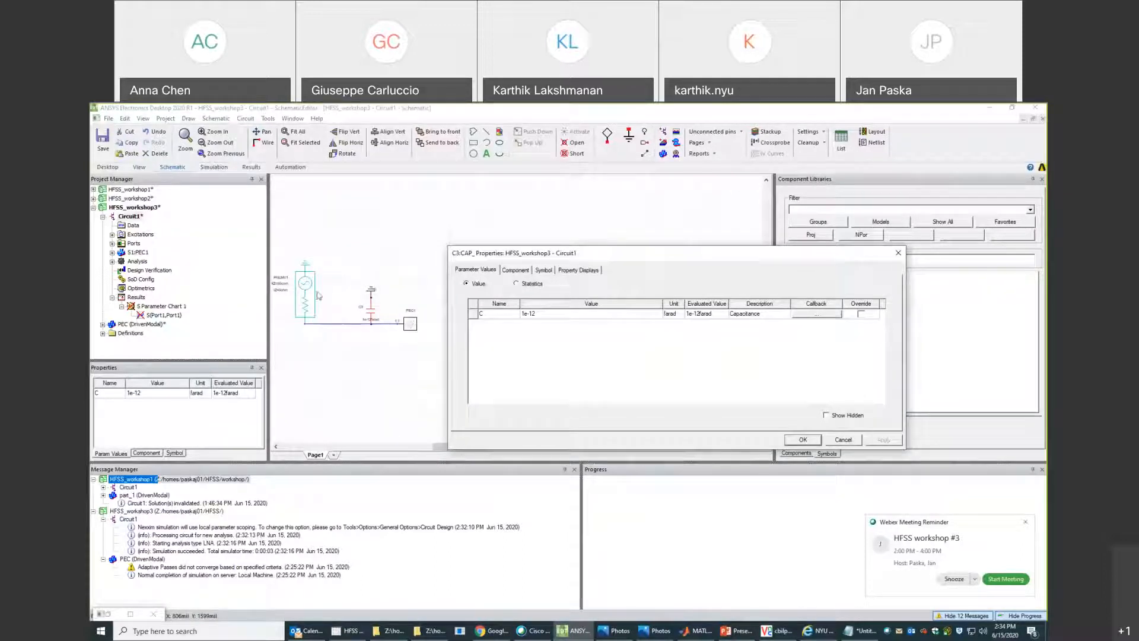
click(803, 440)
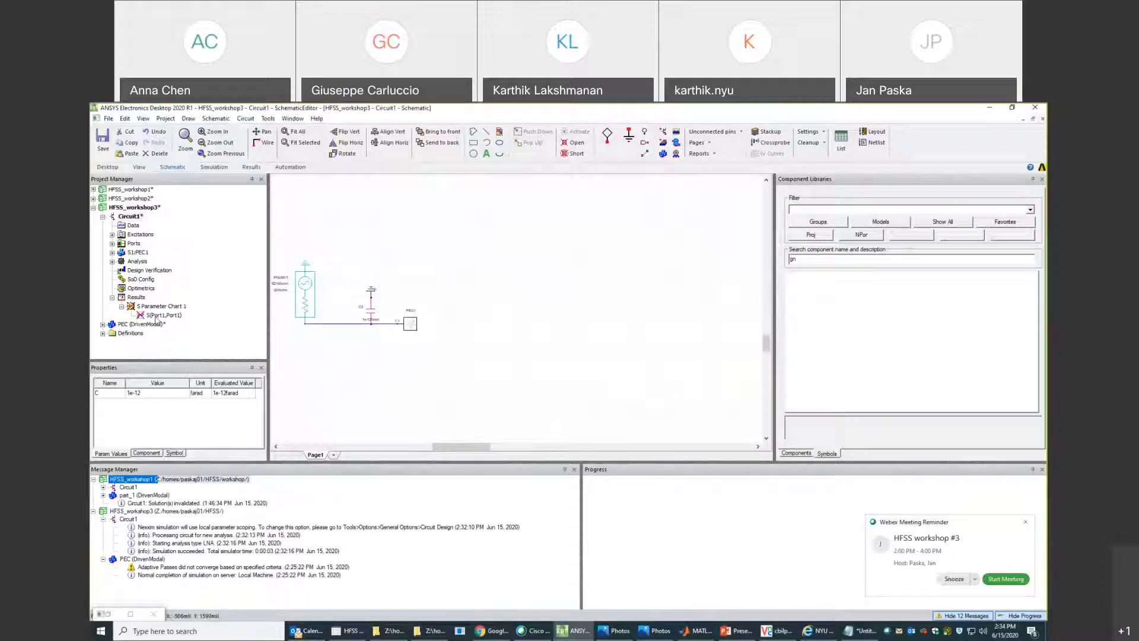
right_click(134, 263)
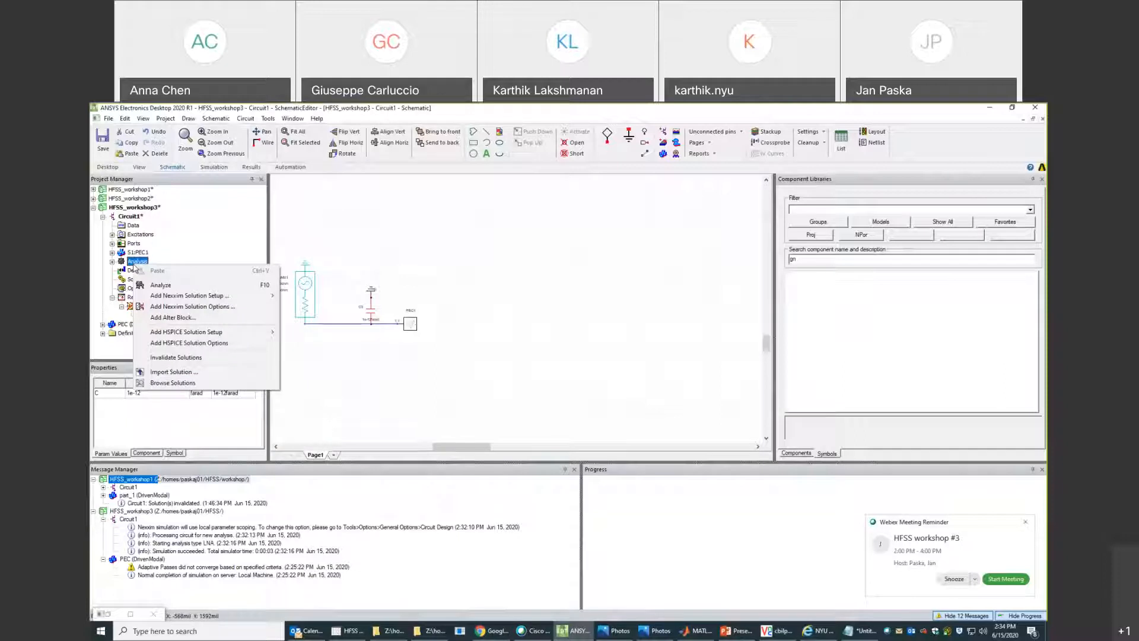
right_click(129, 298)
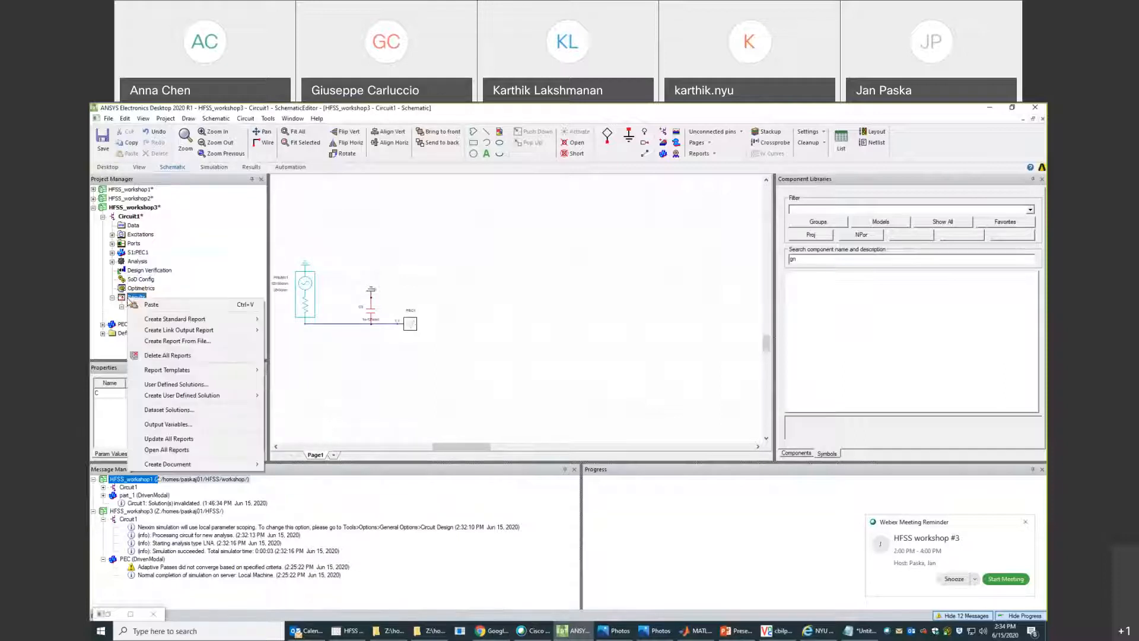
right_click(134, 265)
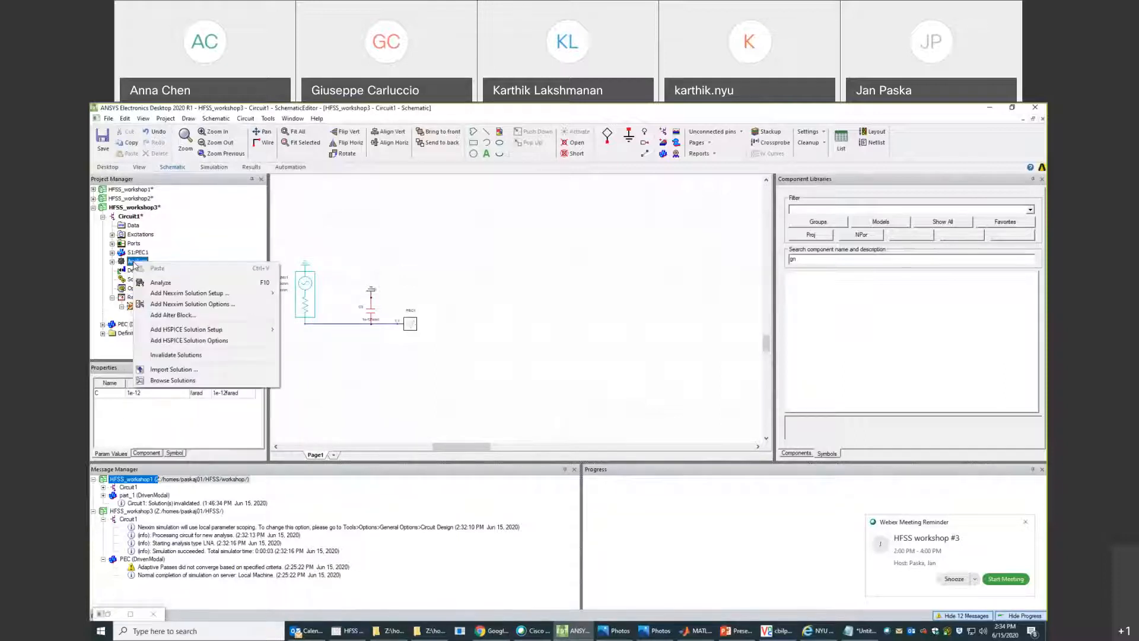
click(112, 262)
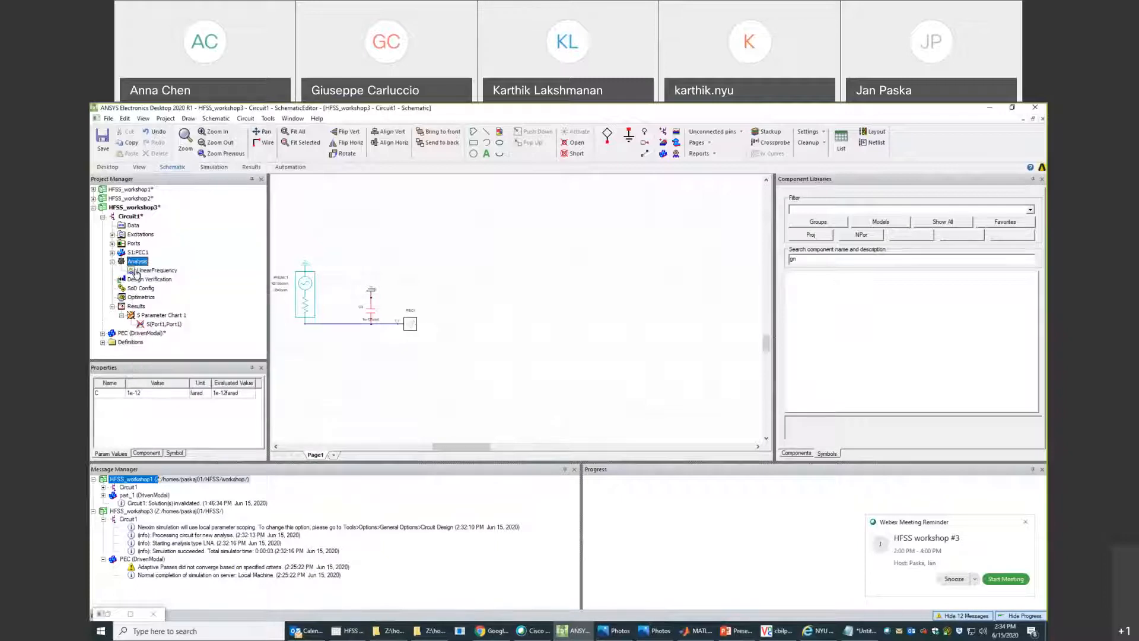
right_click(136, 271)
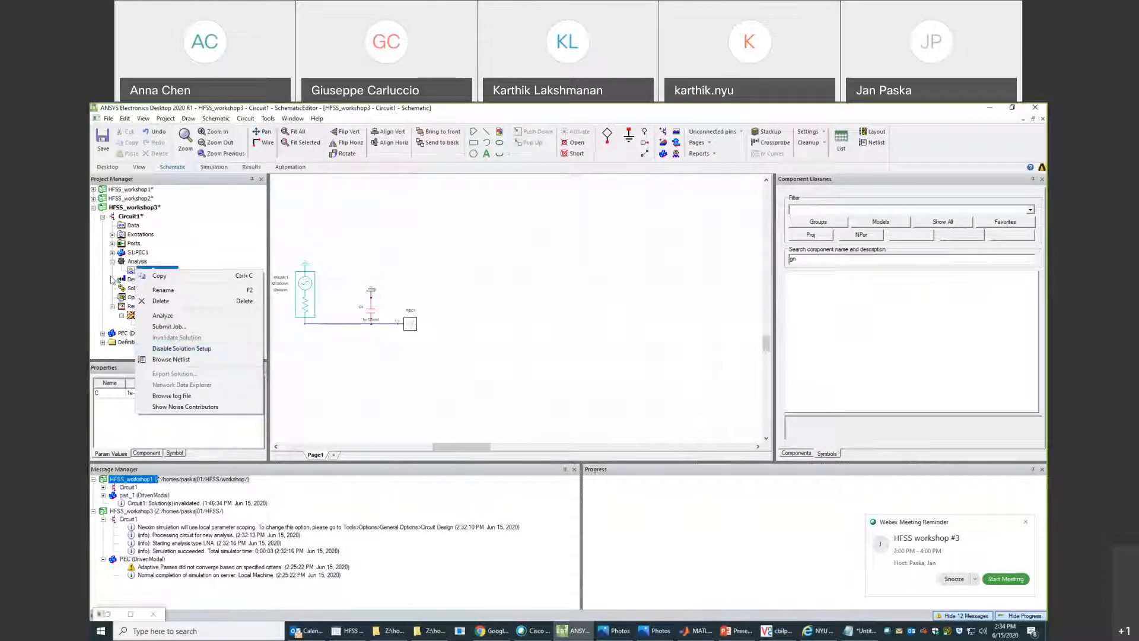
click(130, 279)
Delete all of Circuit1's existing reports, rerun its analysis with the grounded shunt capacitor in place, and expand the circuit's solver messages.
right_click(136, 307)
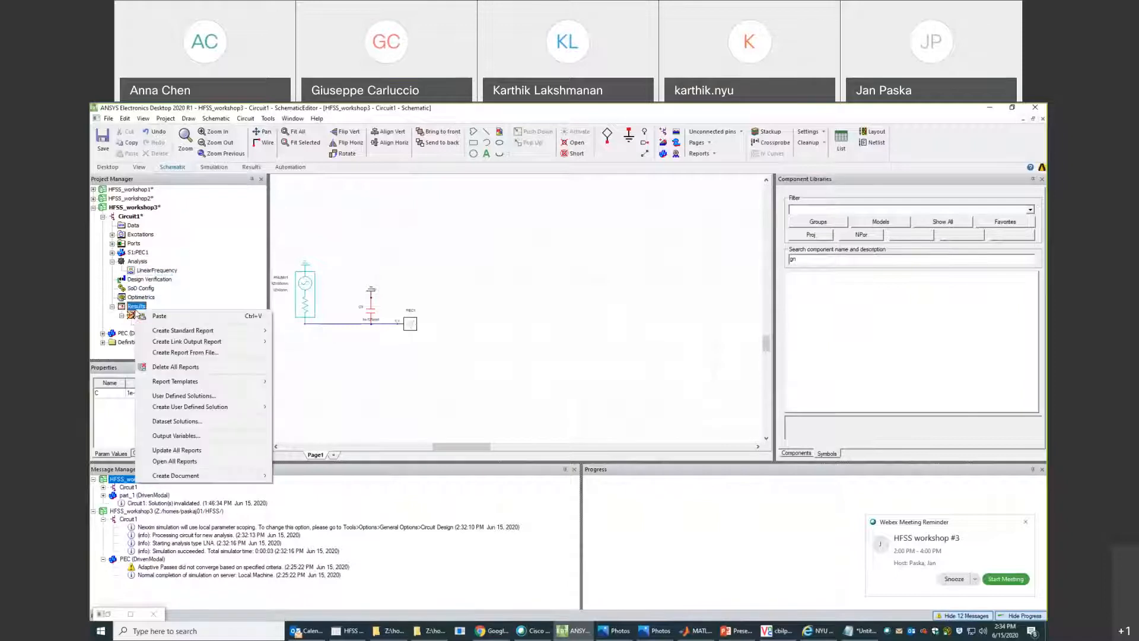
click(175, 367)
right_click(128, 253)
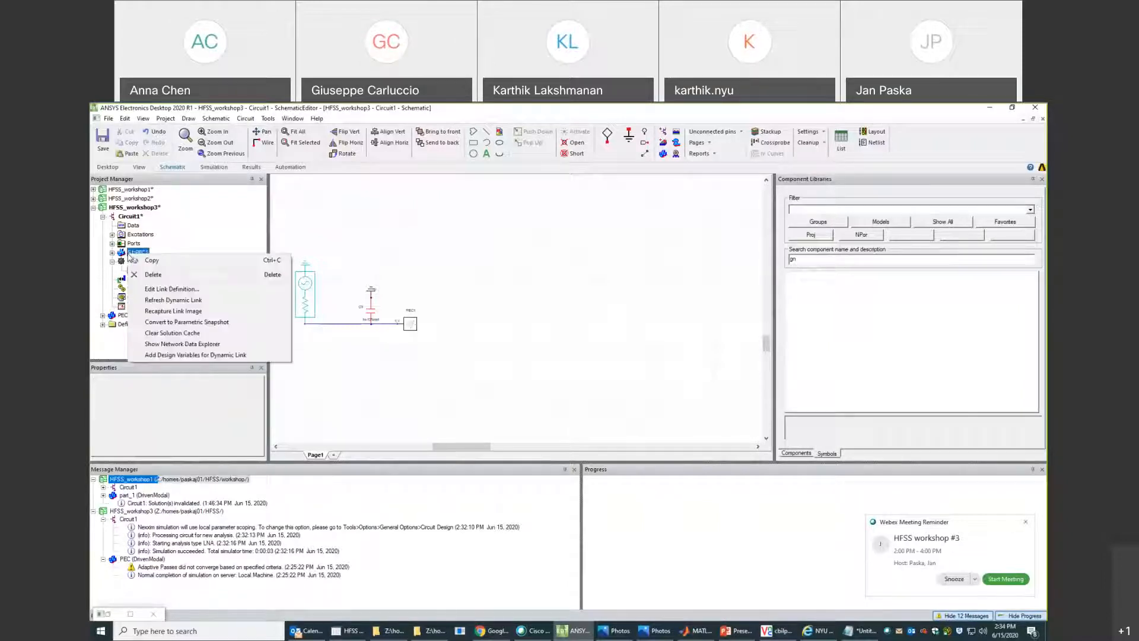
right_click(124, 262)
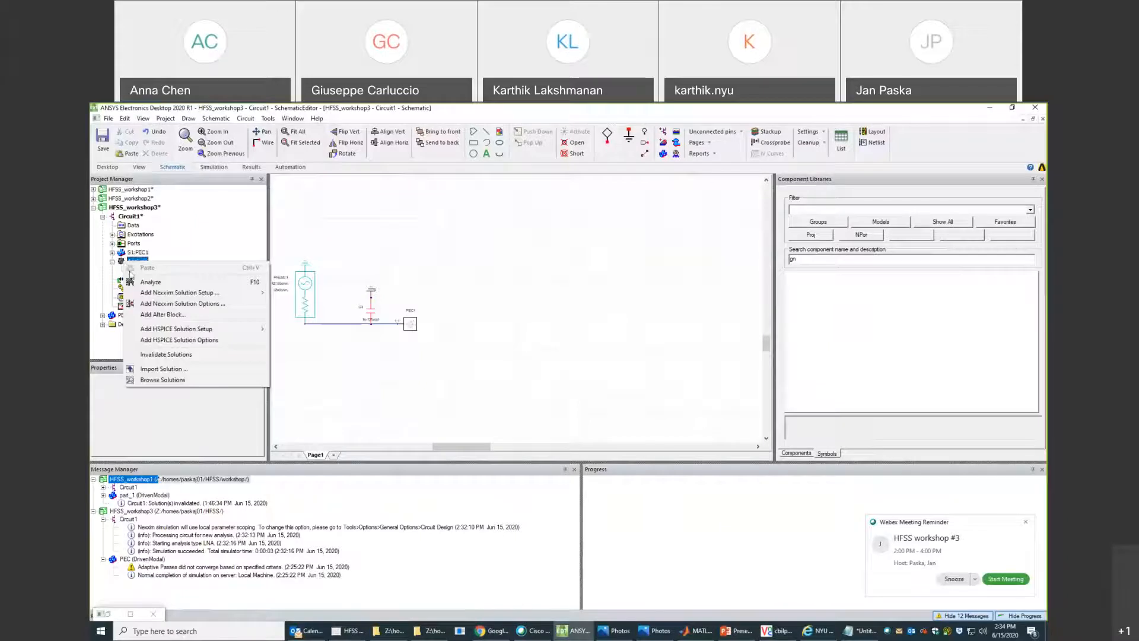
click(140, 283)
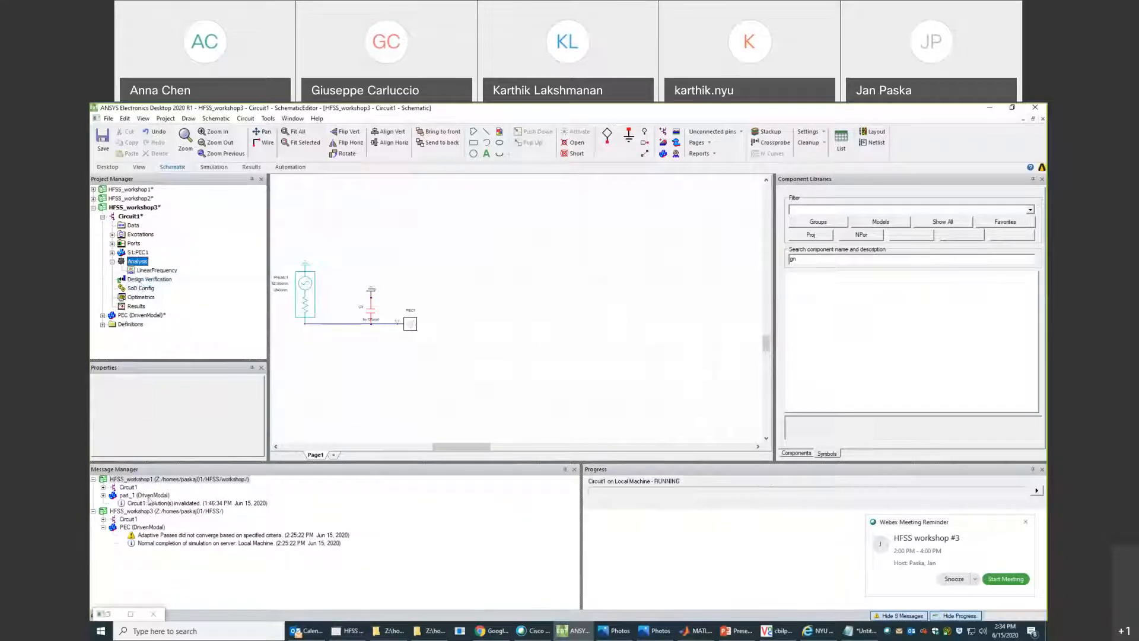
click(103, 520)
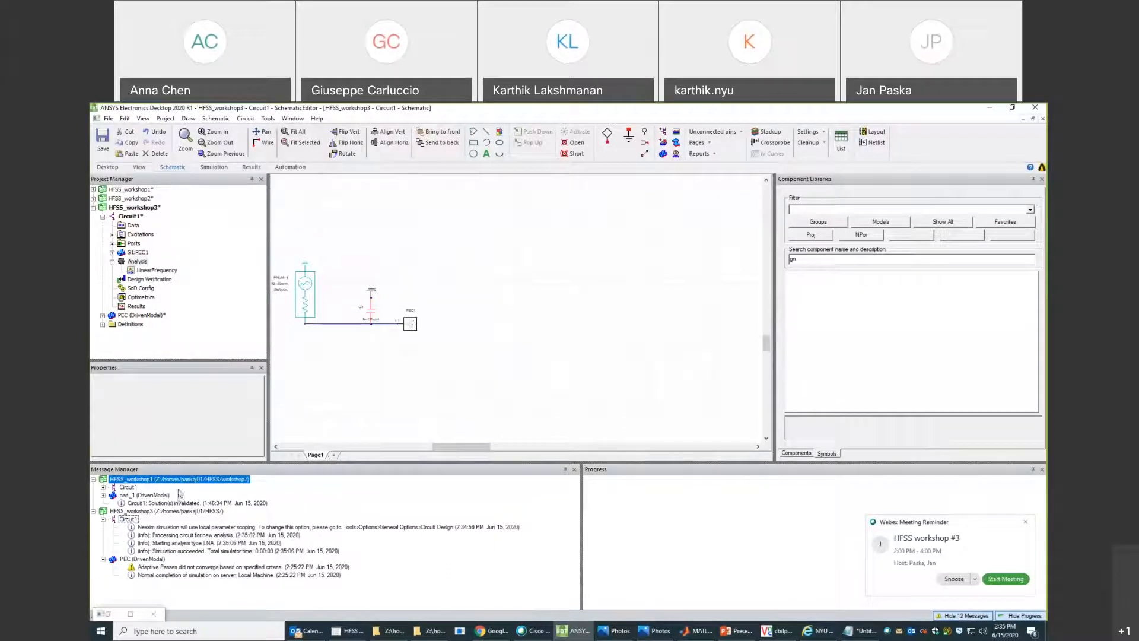
Create a standard Smith chart report of S(Port1,Port1) from the LinearFrequency solution.
right_click(135, 308)
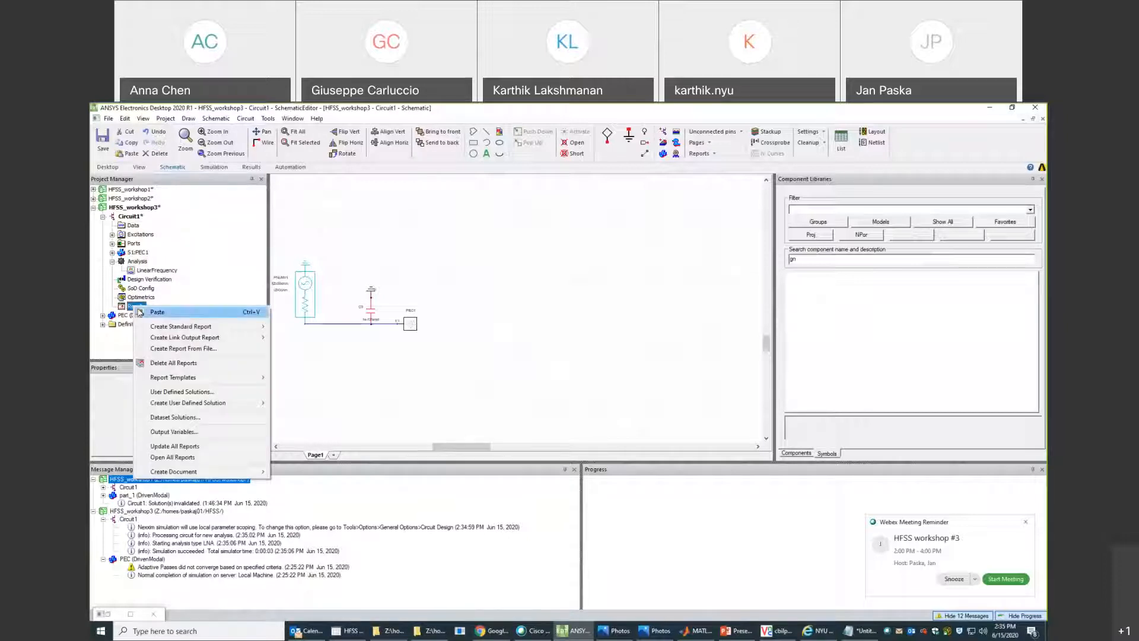
mouse_move(178, 327)
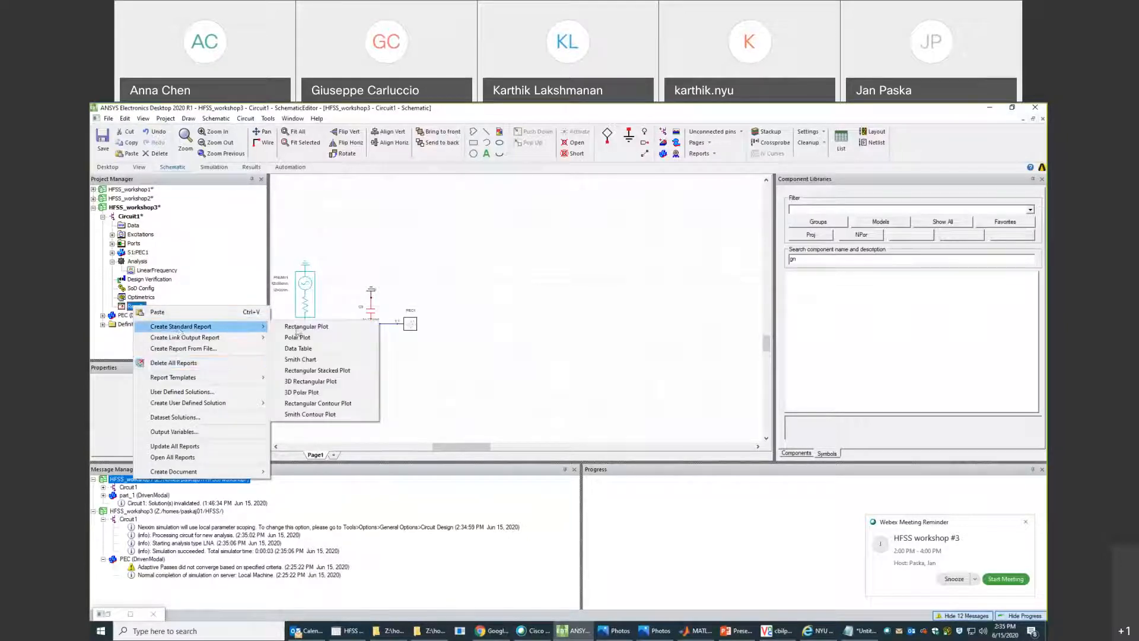
click(299, 359)
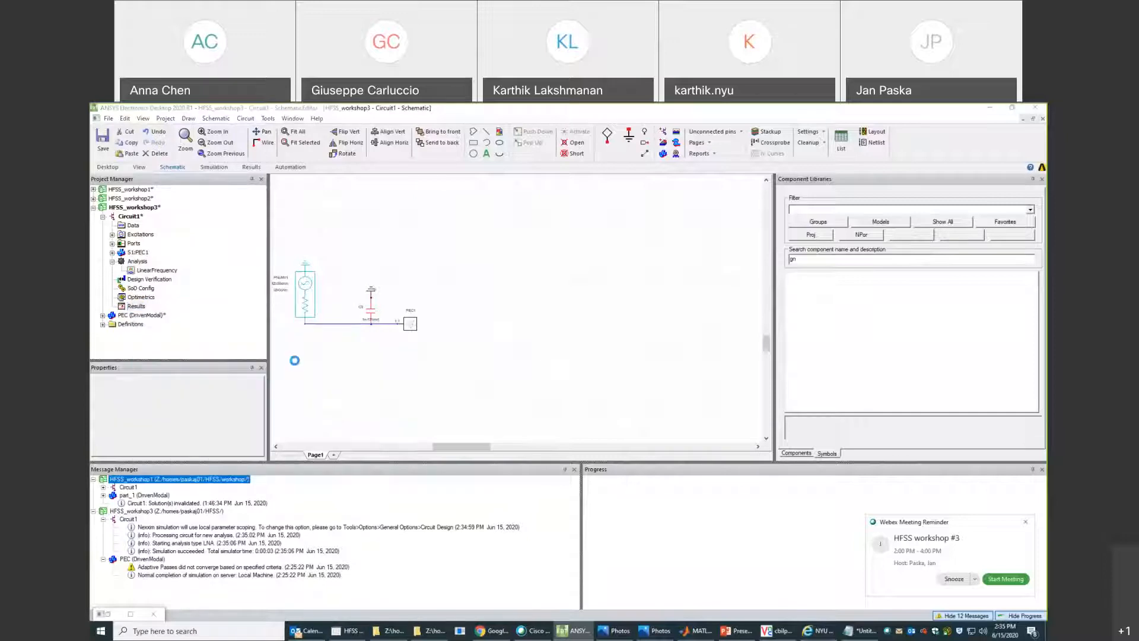
click(305, 608)
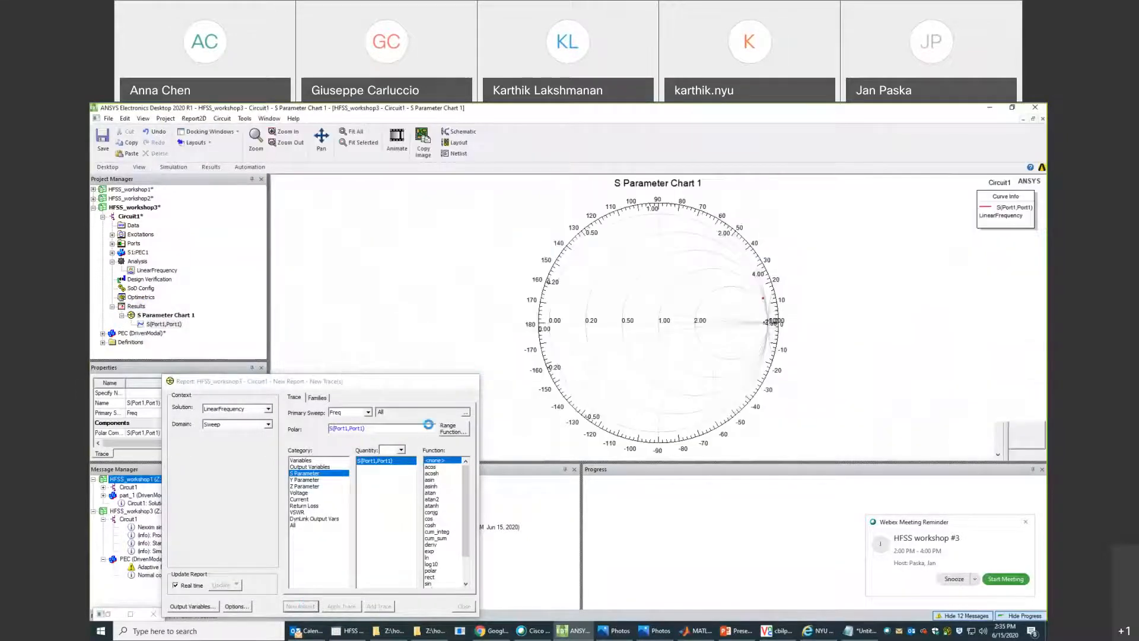
Add a marker to the S(Port1,Port1) trace at 0.1230 GHz on the Smith chart.
click(764, 303)
right_click(823, 273)
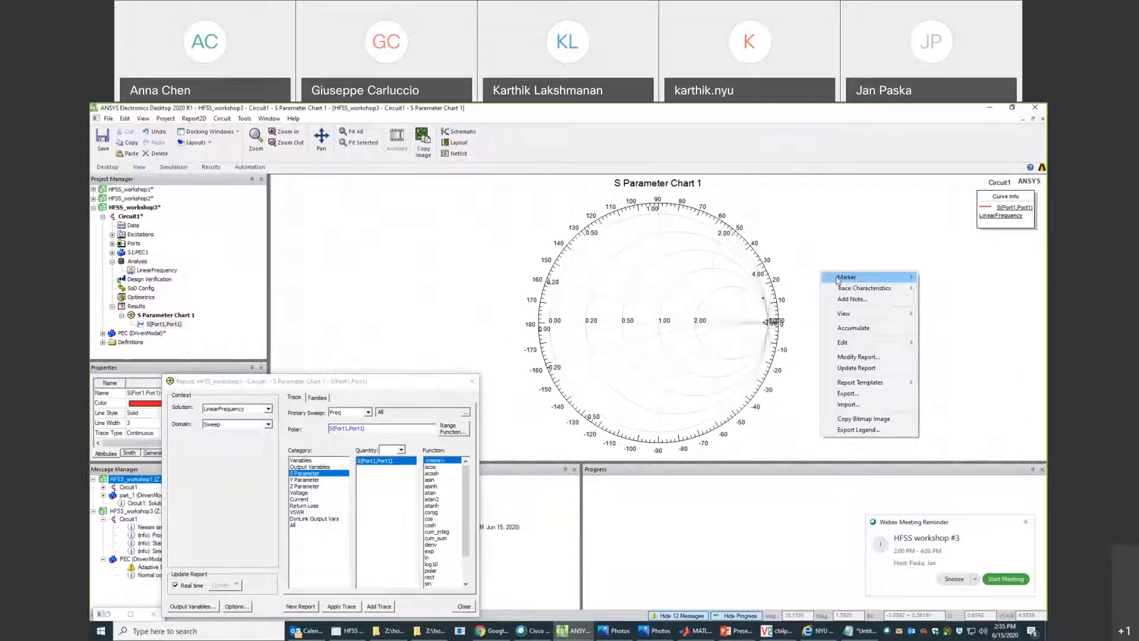
mouse_move(838, 280)
click(956, 278)
click(764, 300)
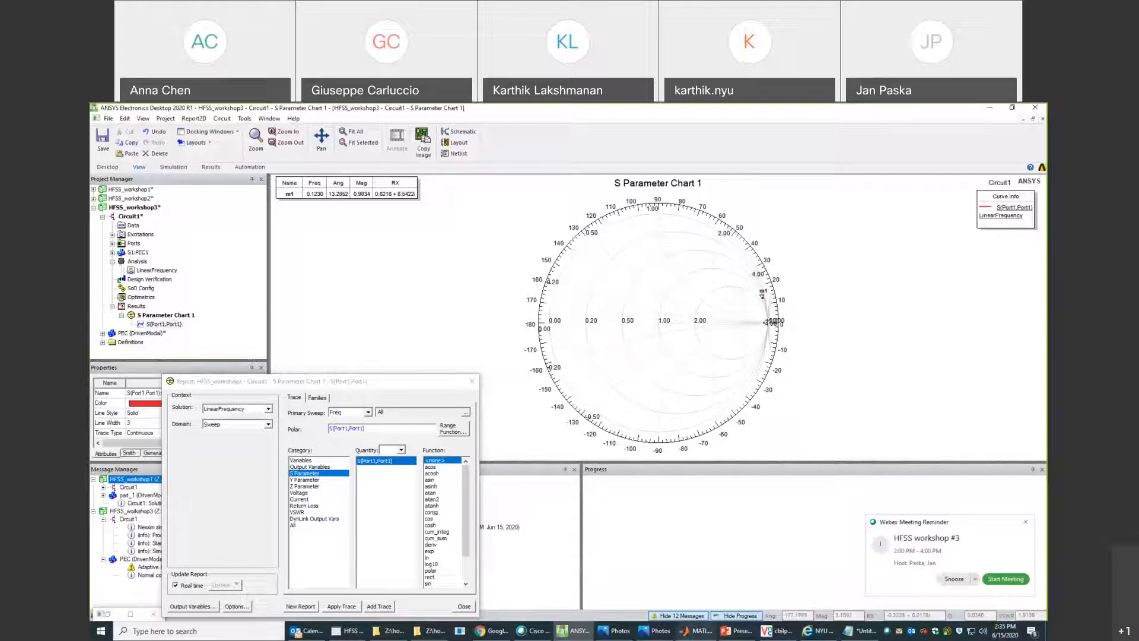
Switch to the Notepad notes and add a separate line reading "1pF: 13.28 0.98" below the existing S values.
click(860, 631)
click(628, 314)
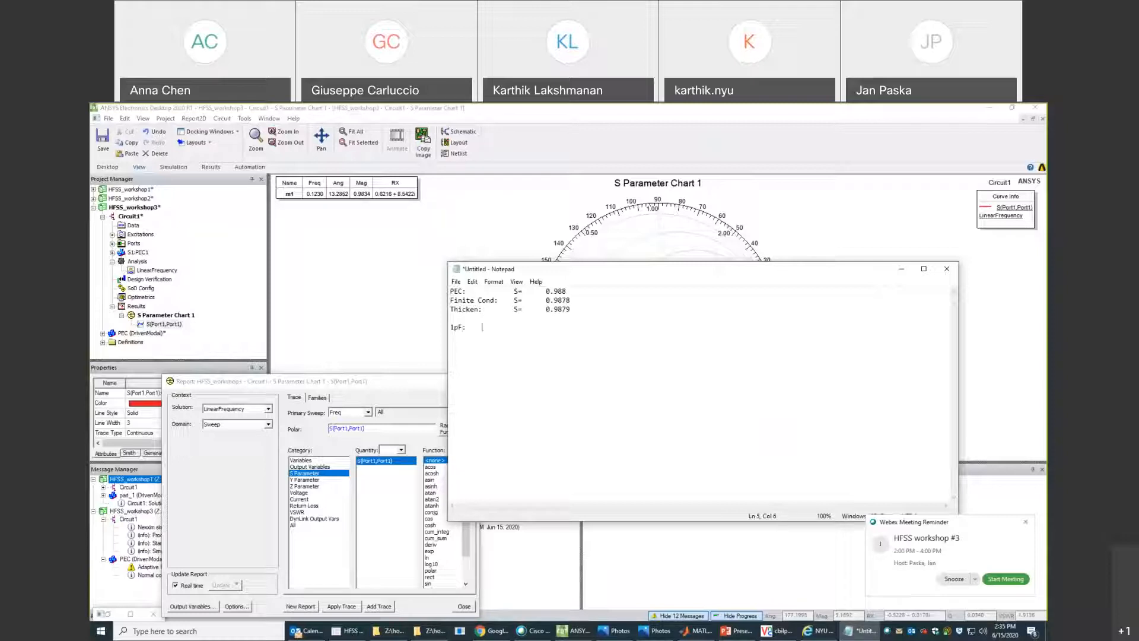
text(13.)
key(BackSpace)
key(BackSpace)
key(Up)
key(Return)
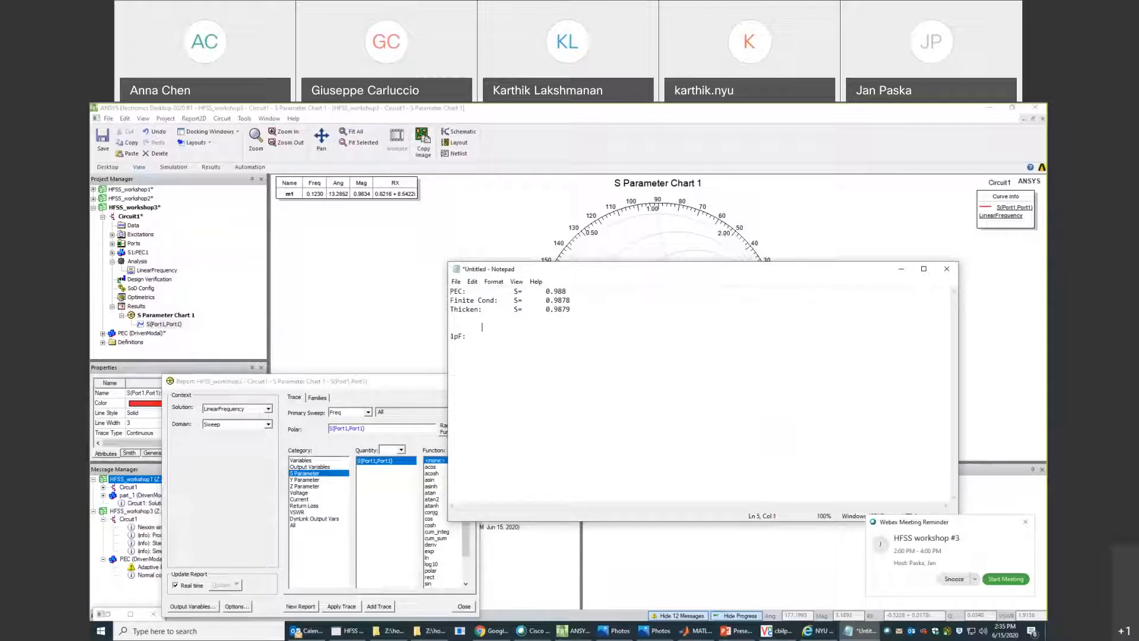
text(13.2)
text(8   0.98)
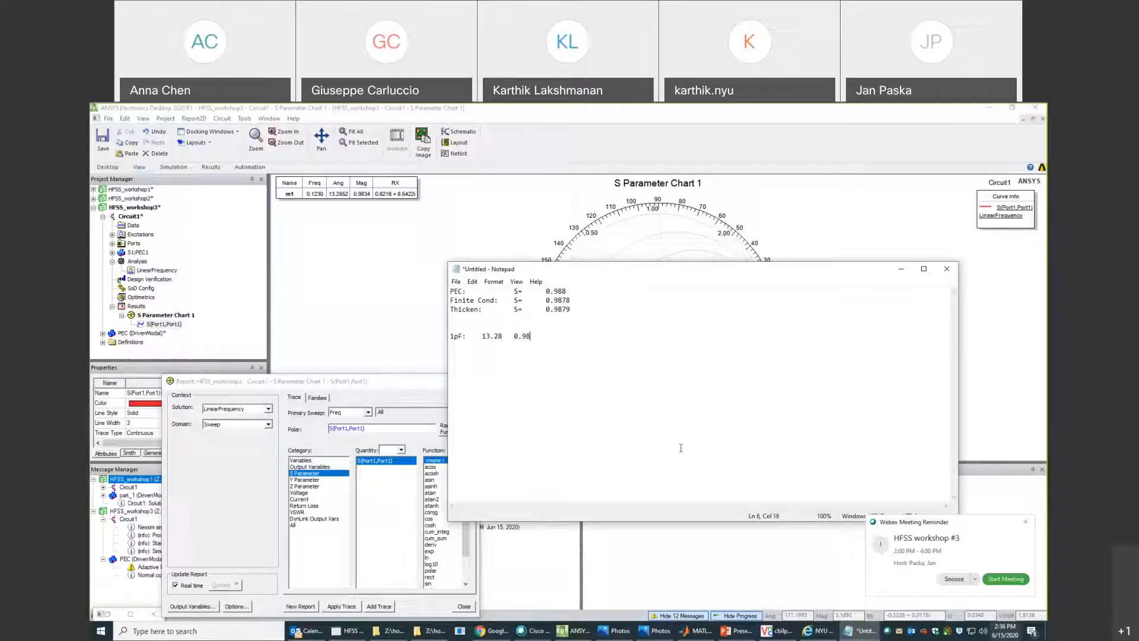
Switch back to ANSYS Electronics Desktop, reopen the Circuit1 schematic and set the shunt capacitor's capacitance to 5e-12 farad.
click(384, 305)
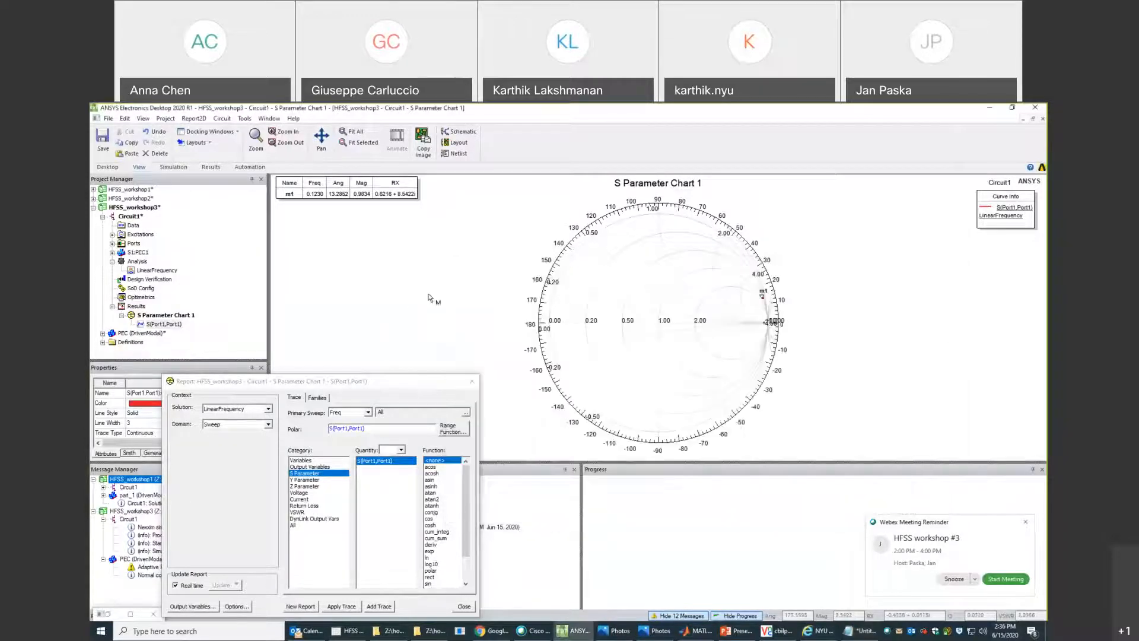
click(112, 261)
click(132, 217)
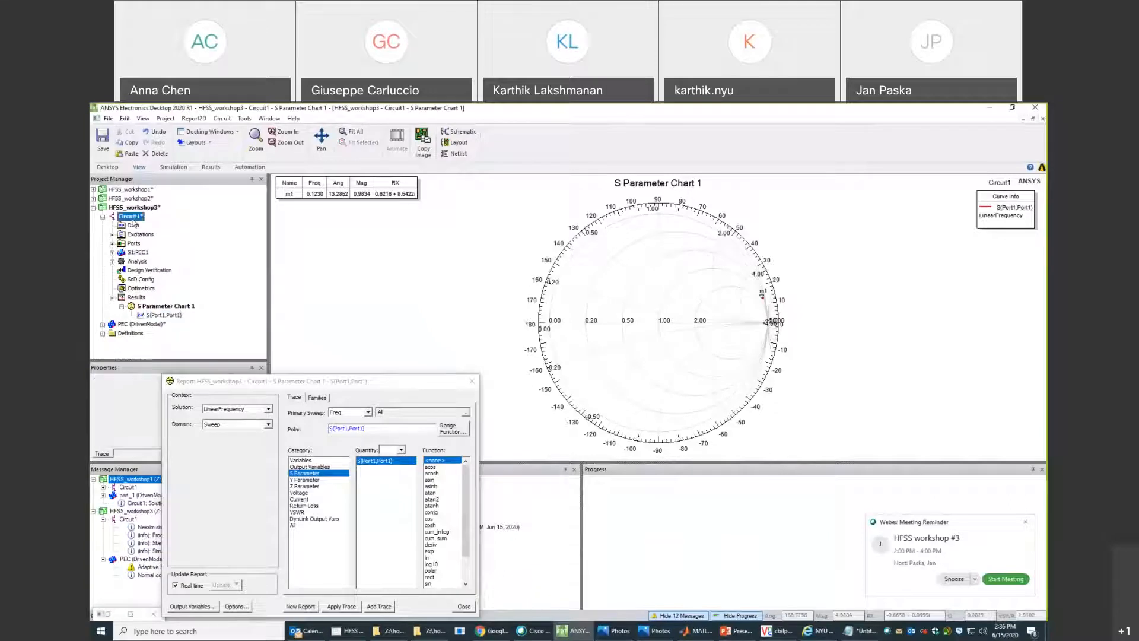
double_click(132, 218)
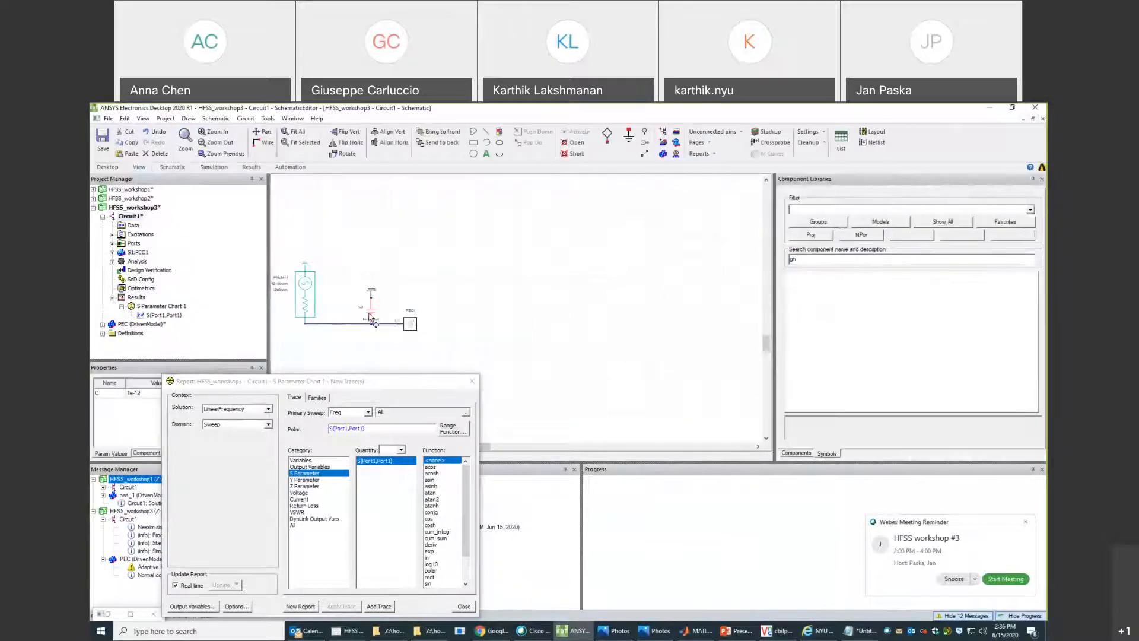
double_click(371, 319)
click(522, 313)
click(522, 313)
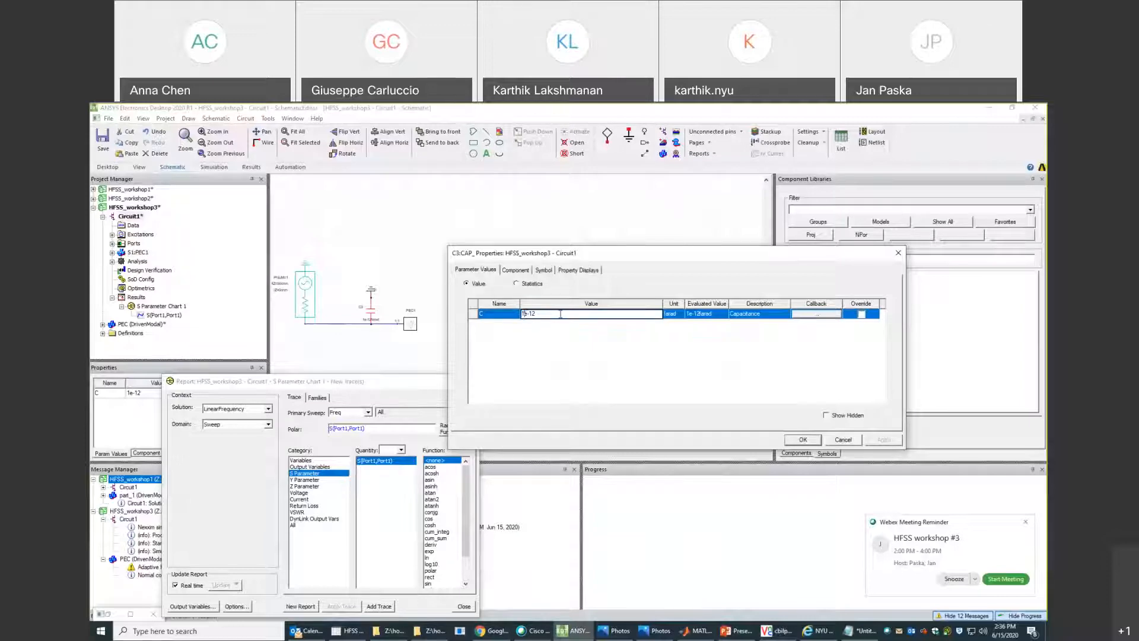
key(BackSpace)
text(5)
click(813, 439)
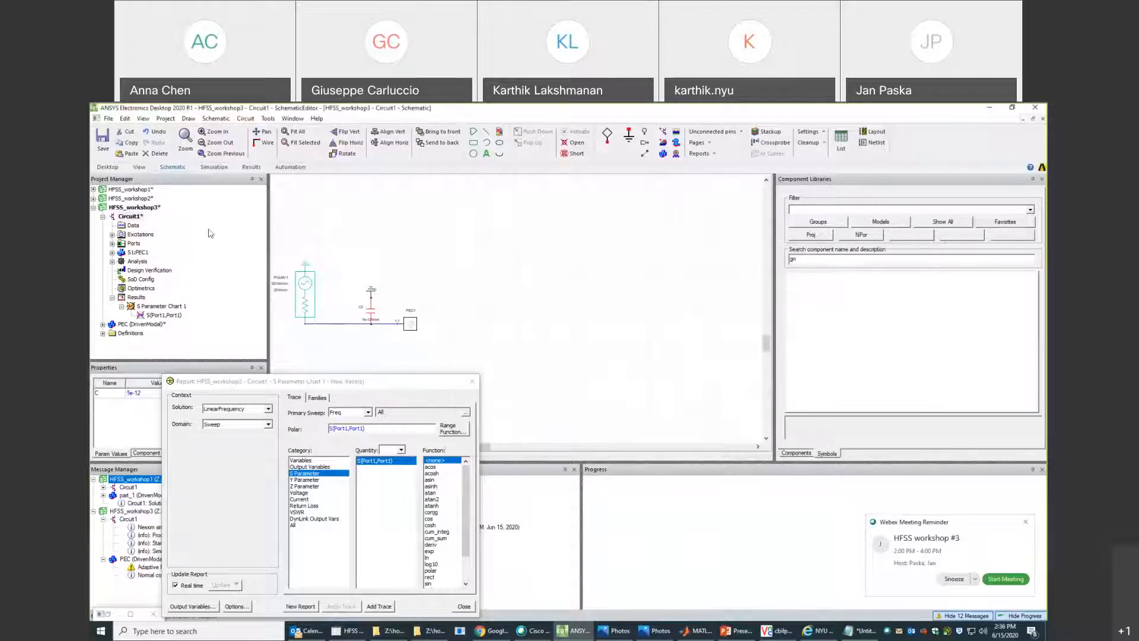
Delete all outdated reports, rerun Circuit1's analysis with the 5e-12 farad capacitor, close the report dialog and expand the solver messages.
right_click(135, 298)
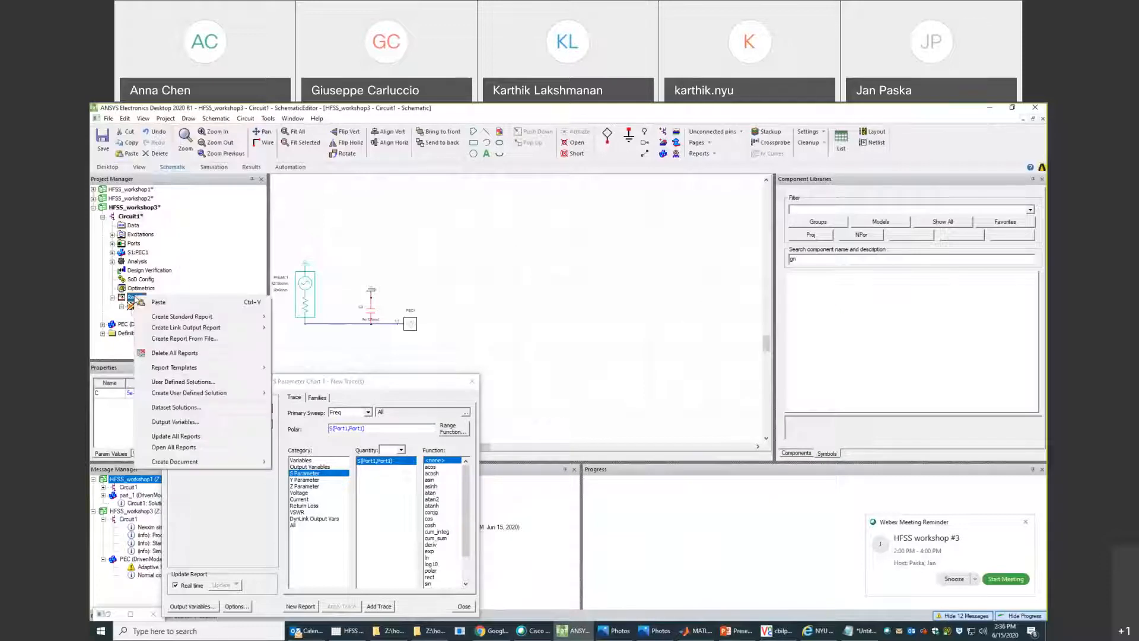
click(177, 354)
right_click(134, 261)
click(172, 284)
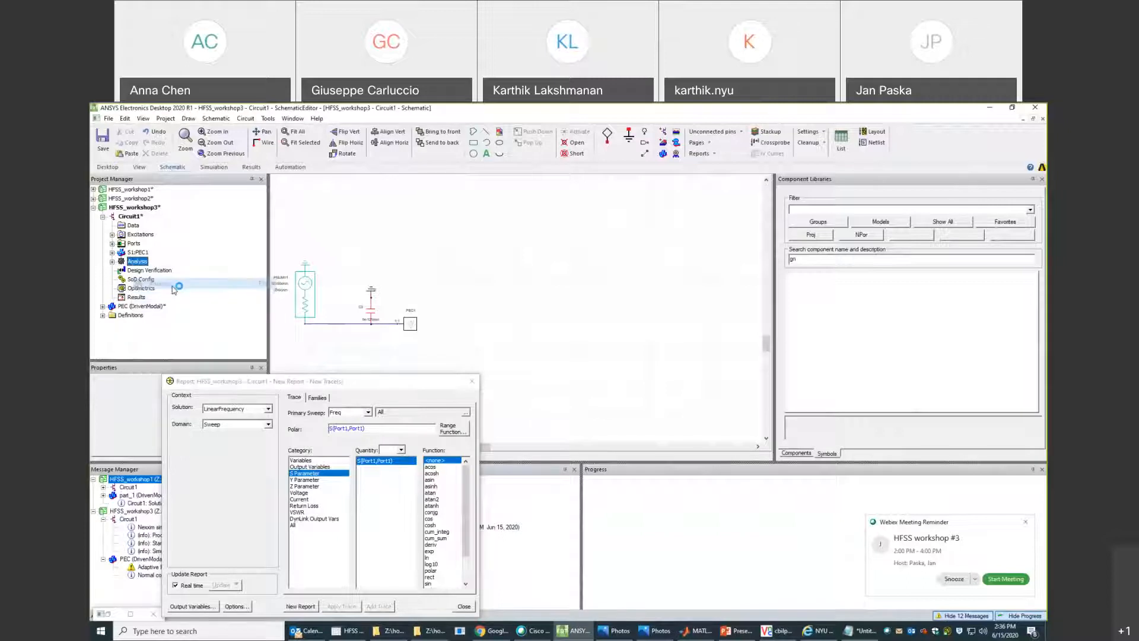
click(470, 383)
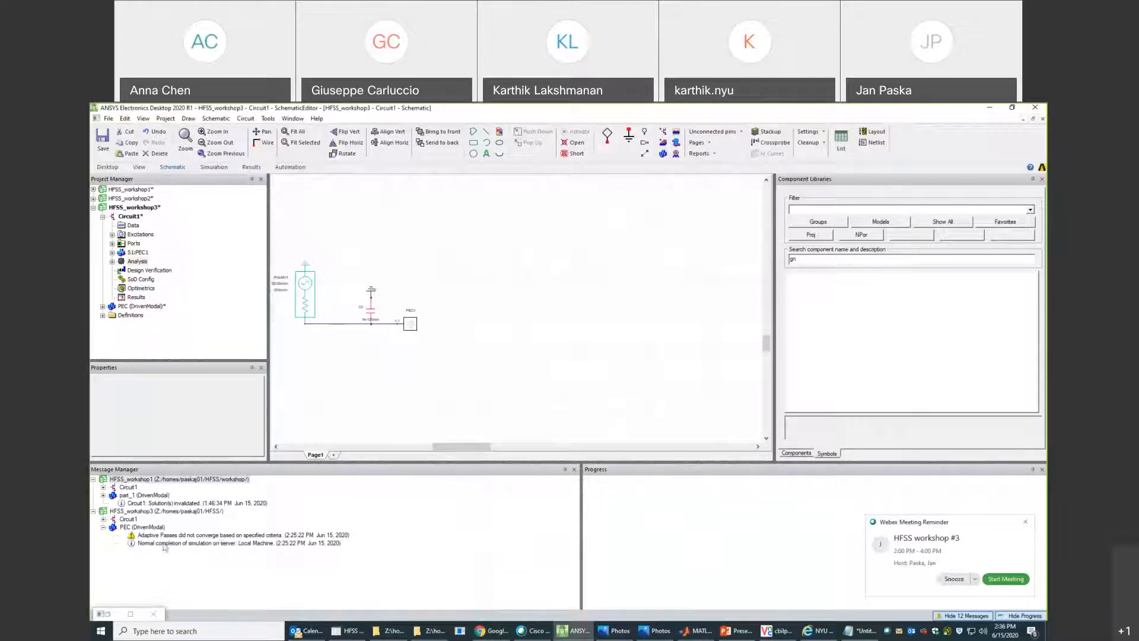
click(103, 519)
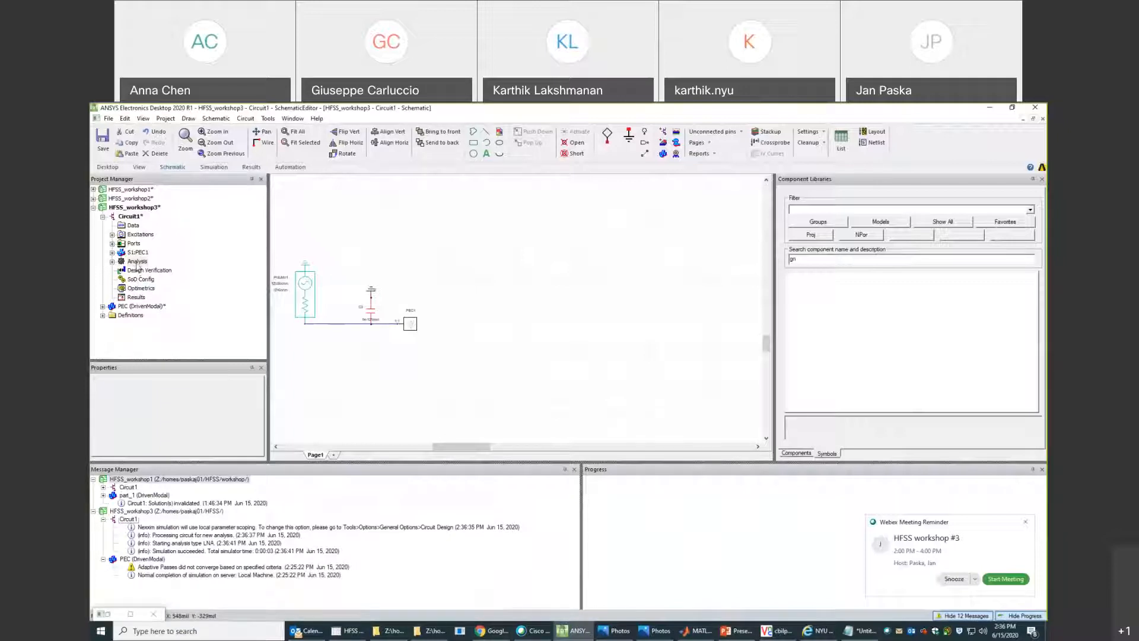
Create a new Smith chart report of S(Port1,Port1) for the 5e-12 farad shunt capacitor.
right_click(136, 300)
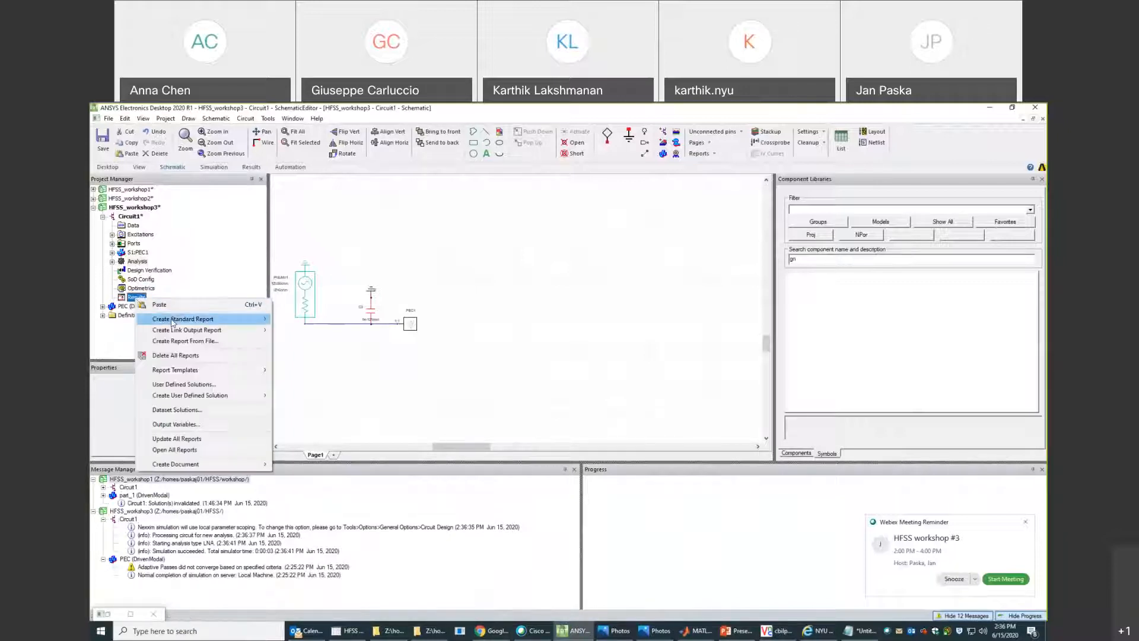
mouse_move(196, 319)
click(305, 352)
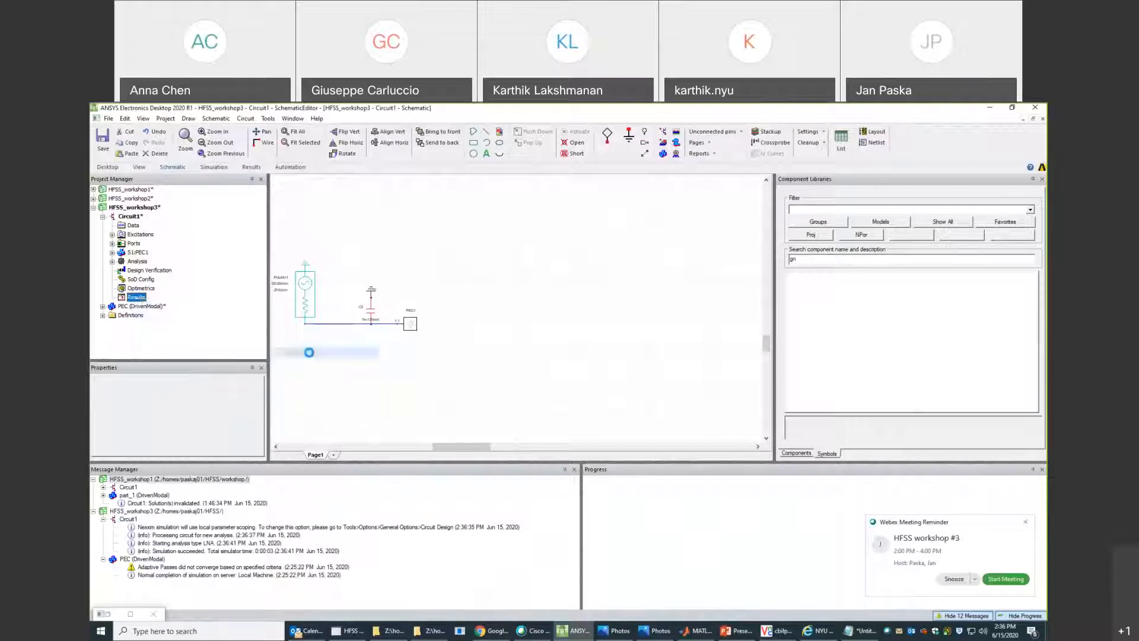
click(300, 606)
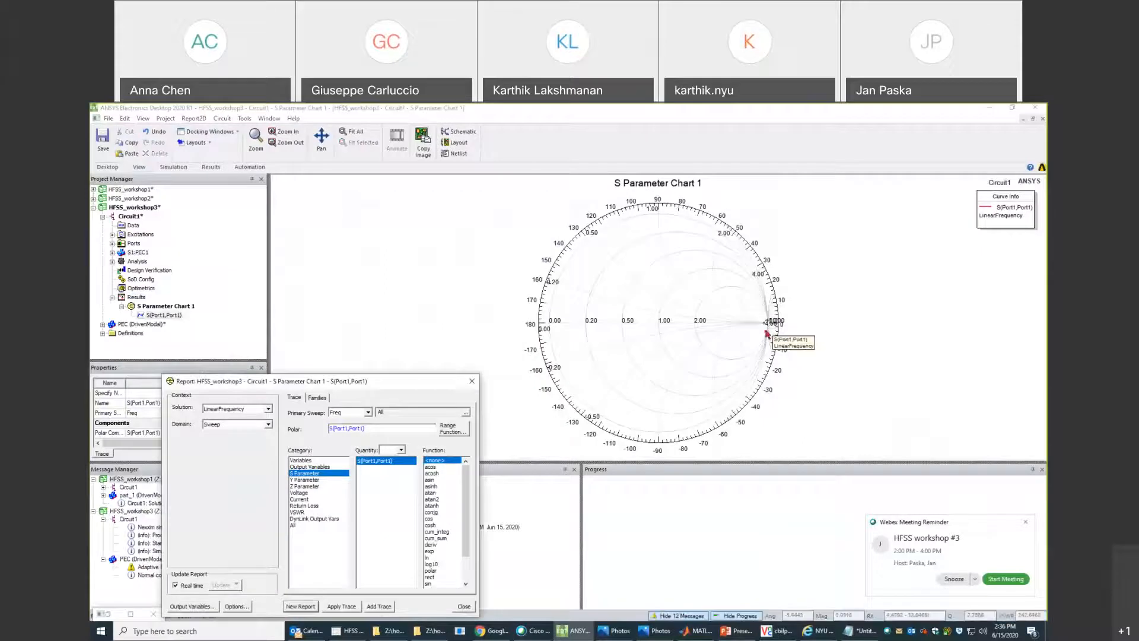
Select the new S(Port1,Port1) trace and place a marker on it at 0.1230 GHz.
click(767, 333)
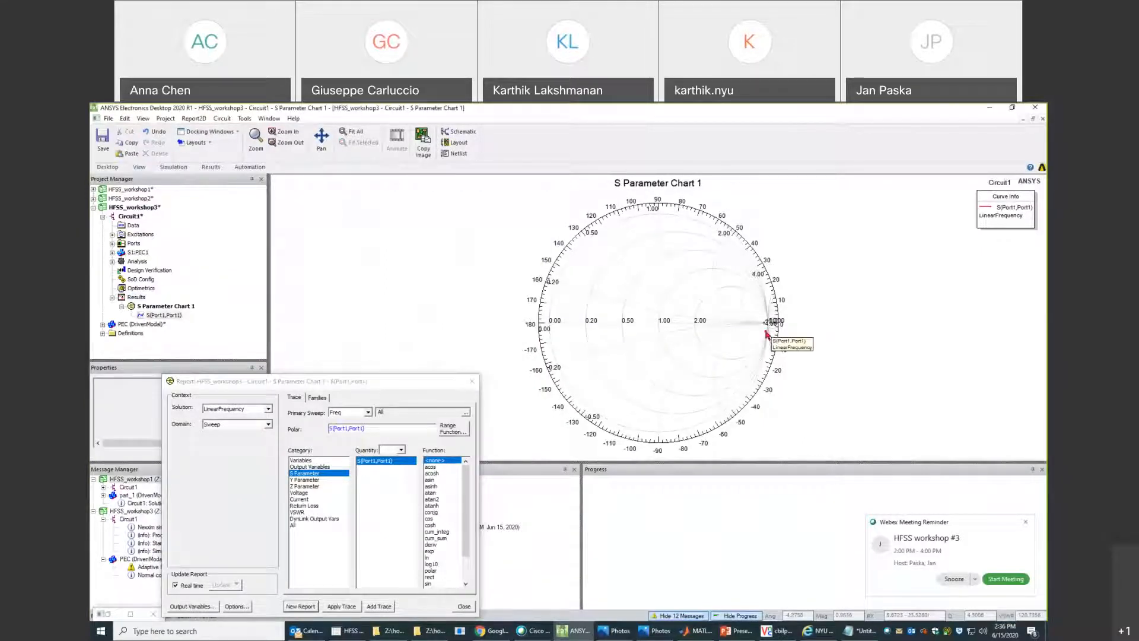
double_click(767, 333)
click(852, 443)
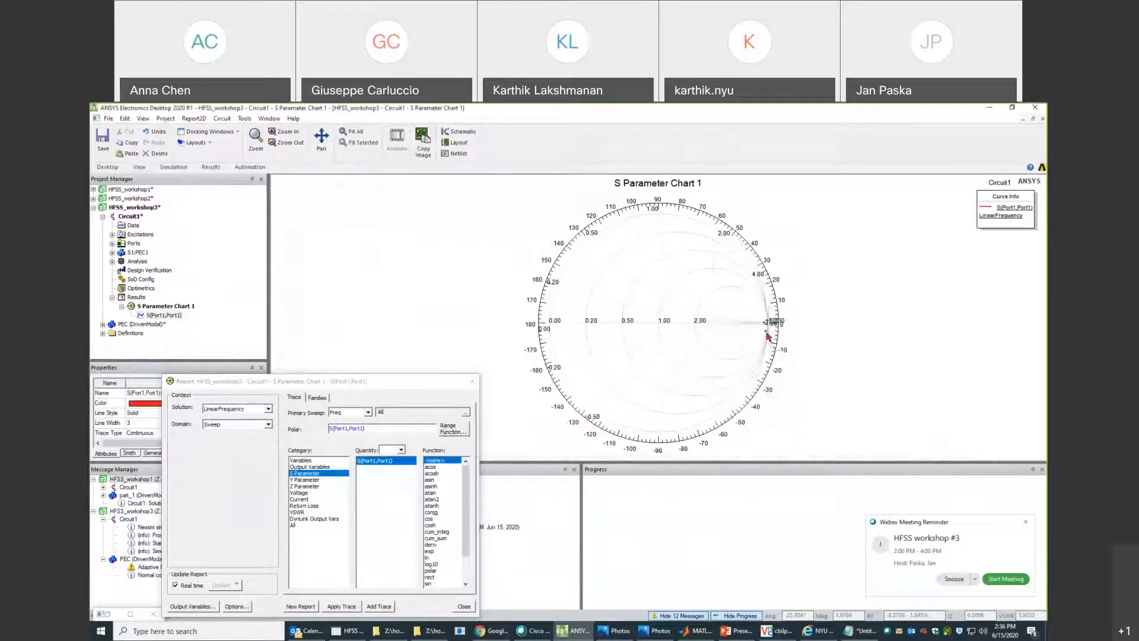
right_click(806, 314)
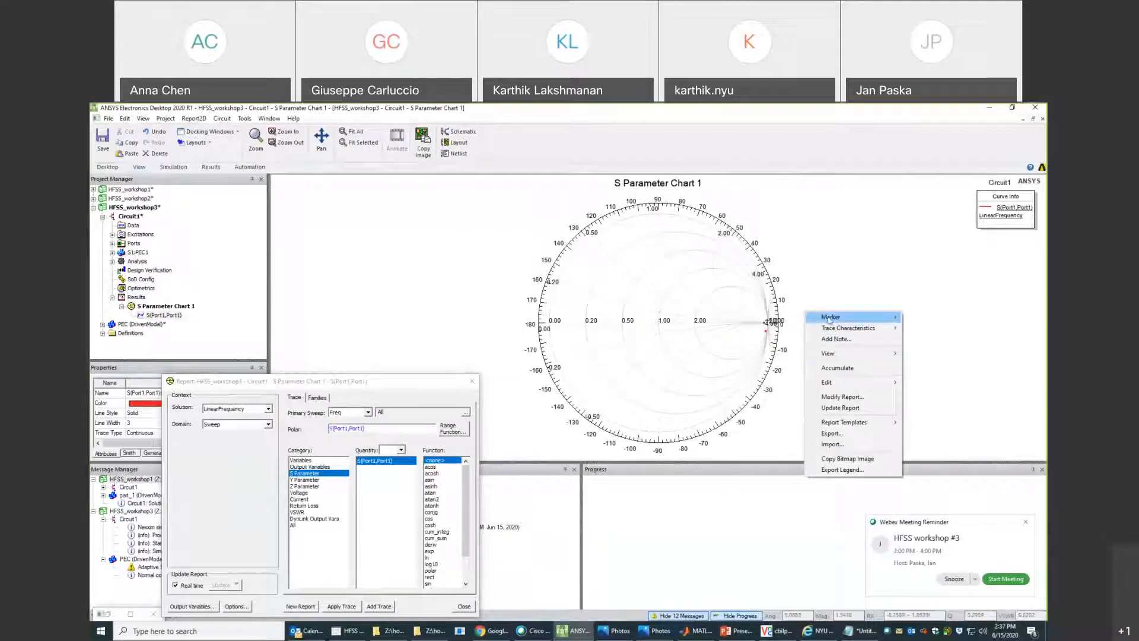
mouse_move(829, 321)
click(935, 317)
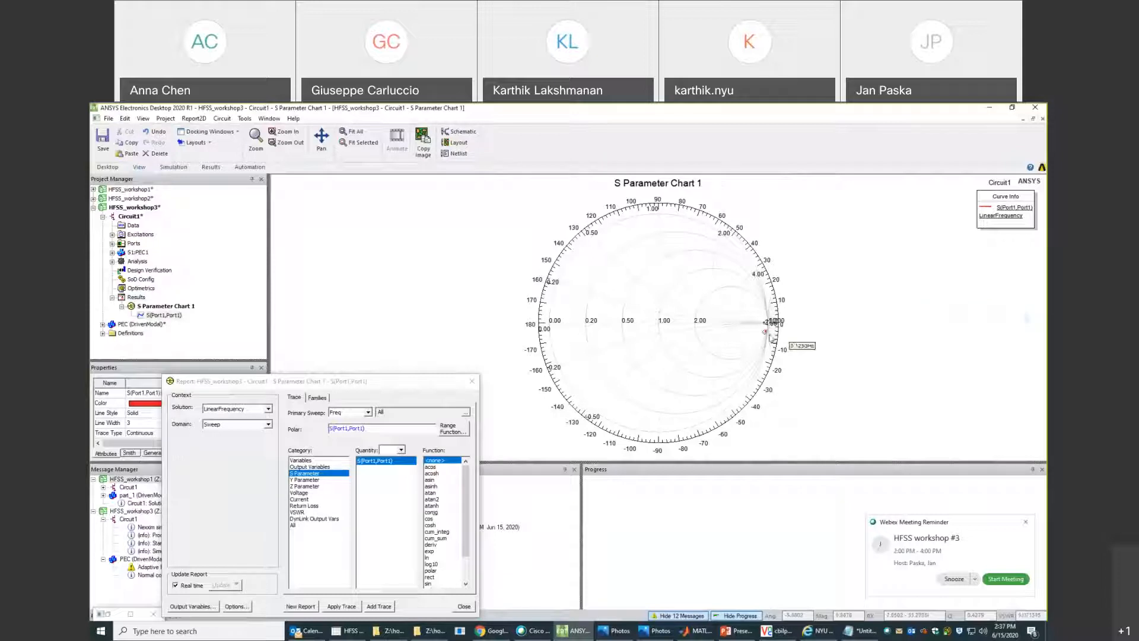
click(766, 324)
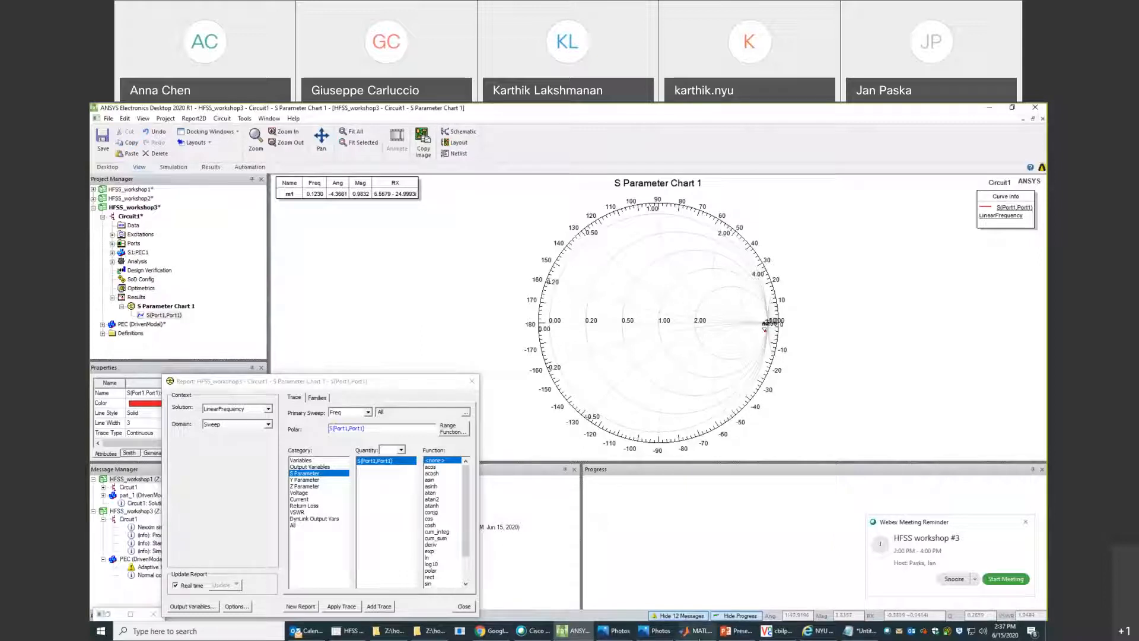
Switch to the Notepad notes and add a 5pF row below the 1pF entry.
click(866, 636)
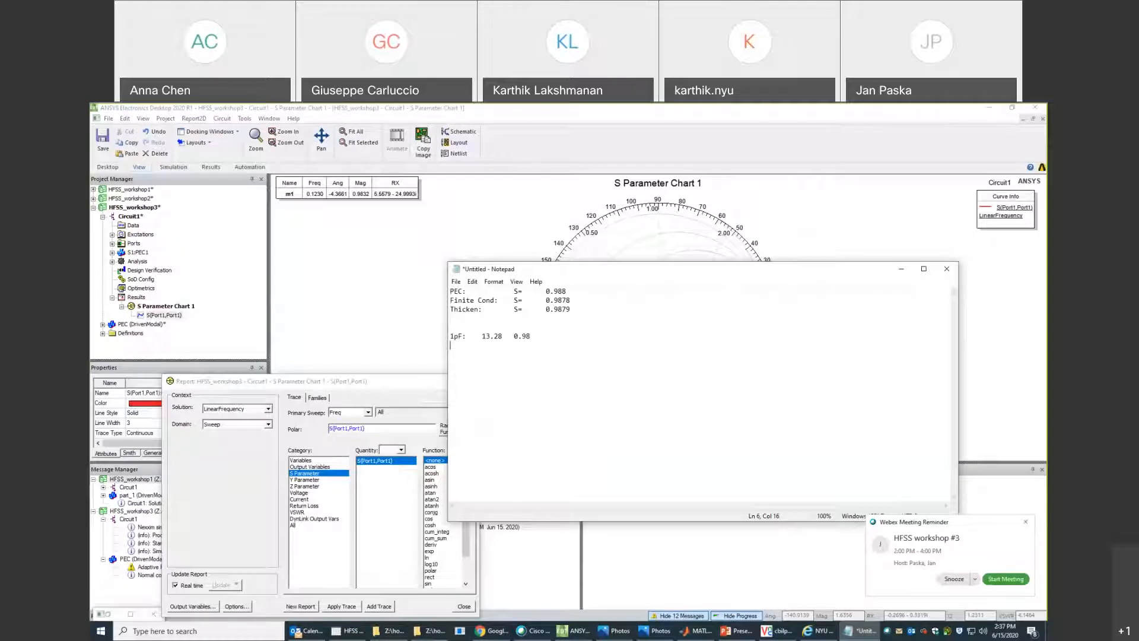
text(F:)
click(359, 261)
Create a rectangular plot of the real part of Z(Port1,Port1) for Circuit1.
right_click(136, 297)
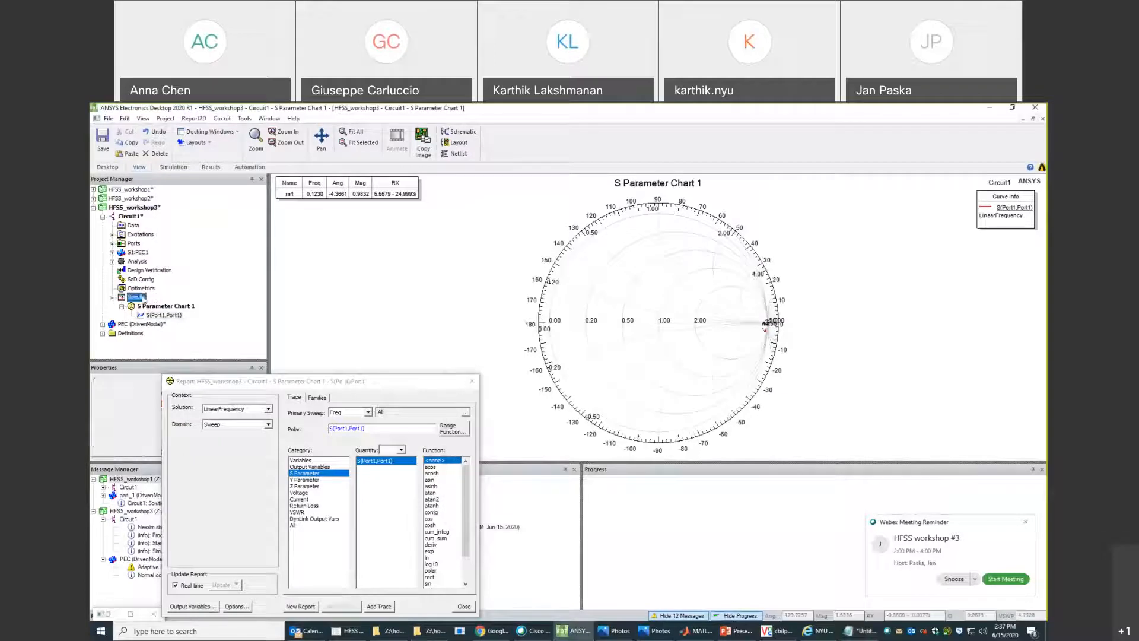
mouse_move(194, 321)
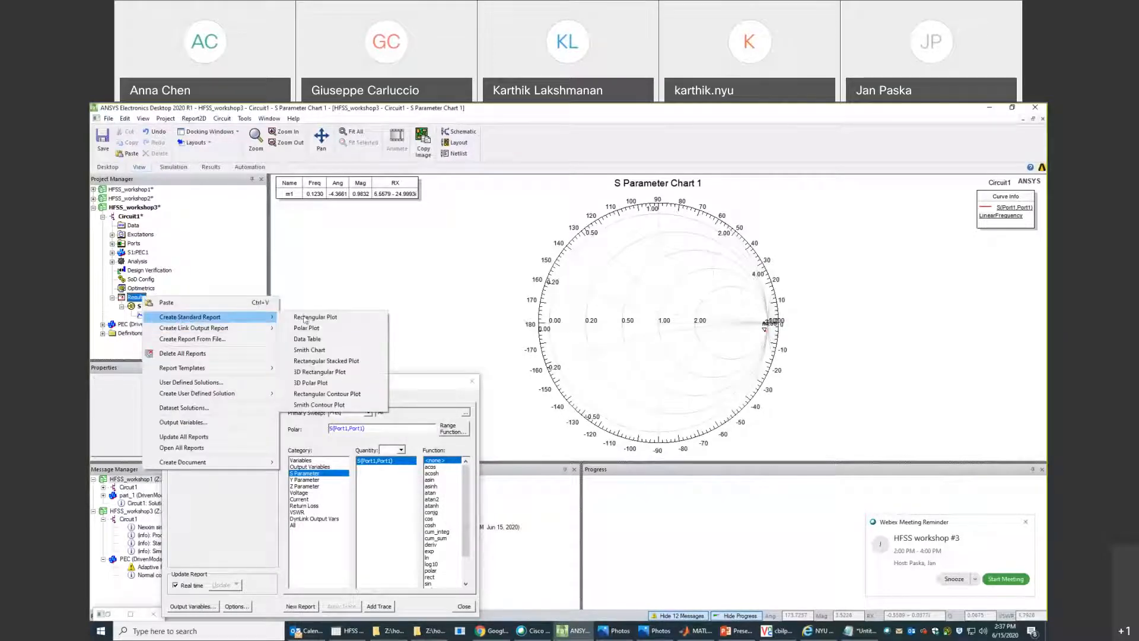
click(326, 318)
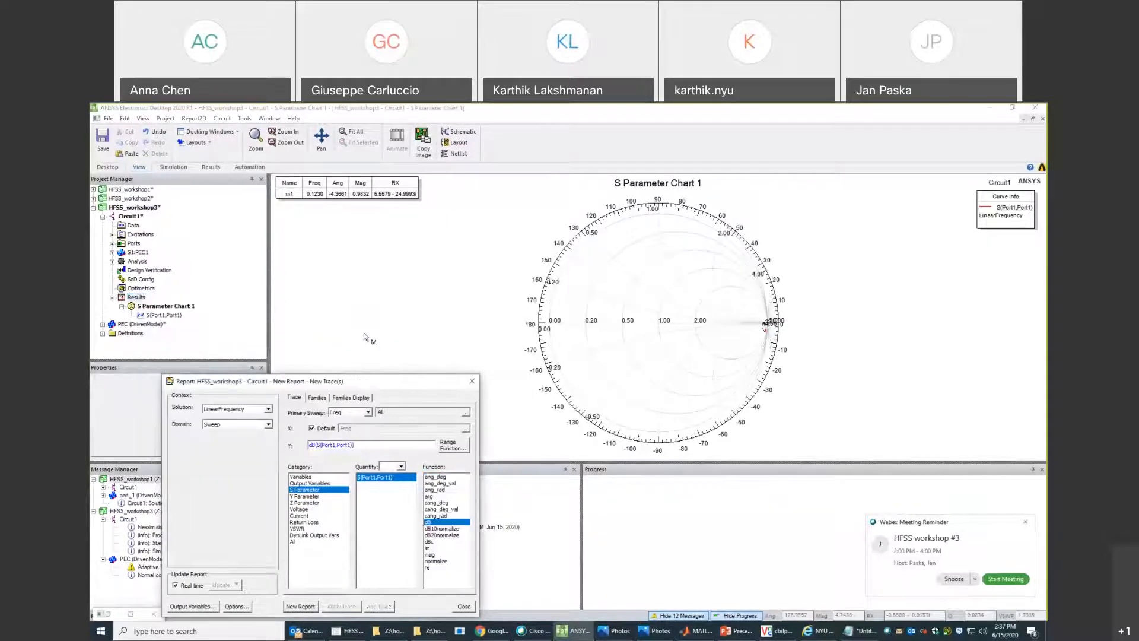
click(341, 503)
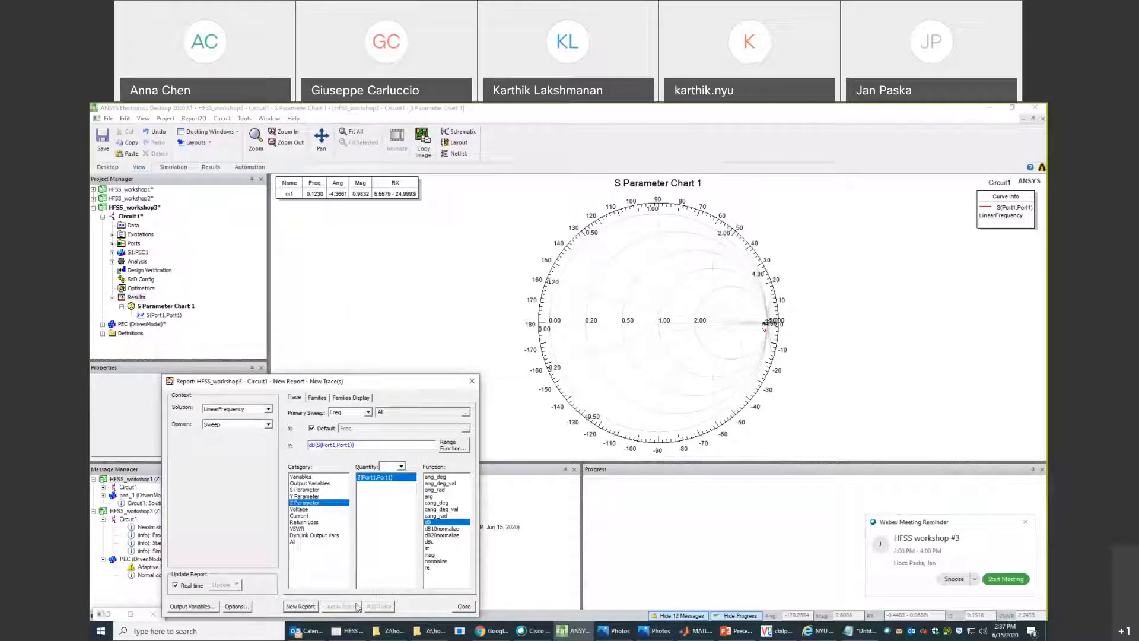
click(427, 567)
click(300, 606)
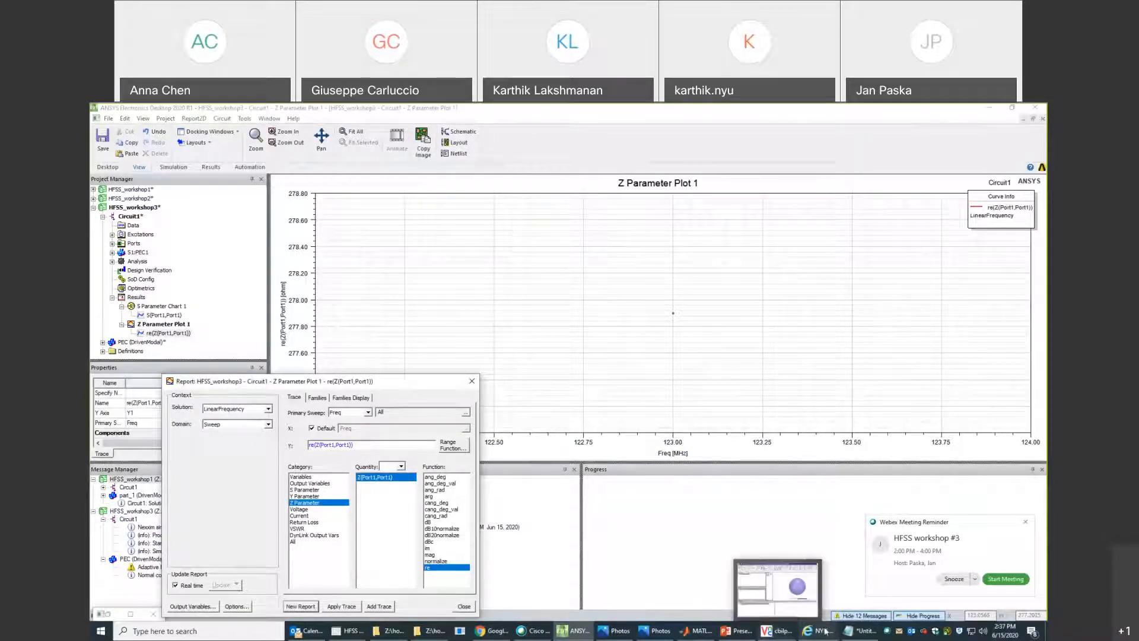
Record 278 in the 5pF row of the Notepad notes and return to ANSYS Electronics Desktop.
click(861, 630)
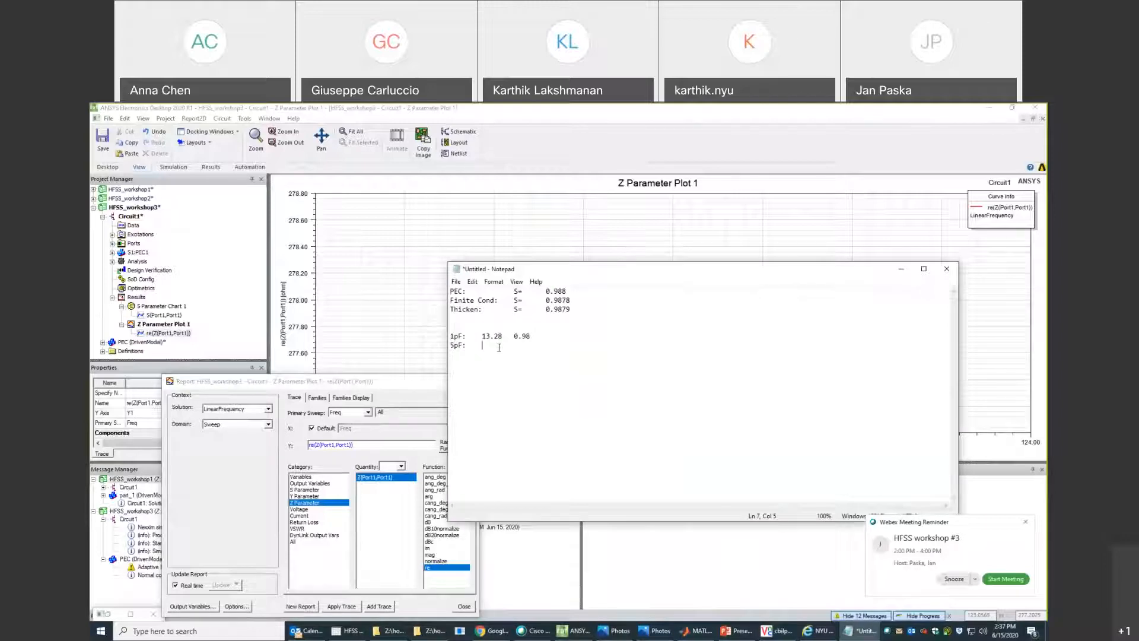
text(78)
click(304, 259)
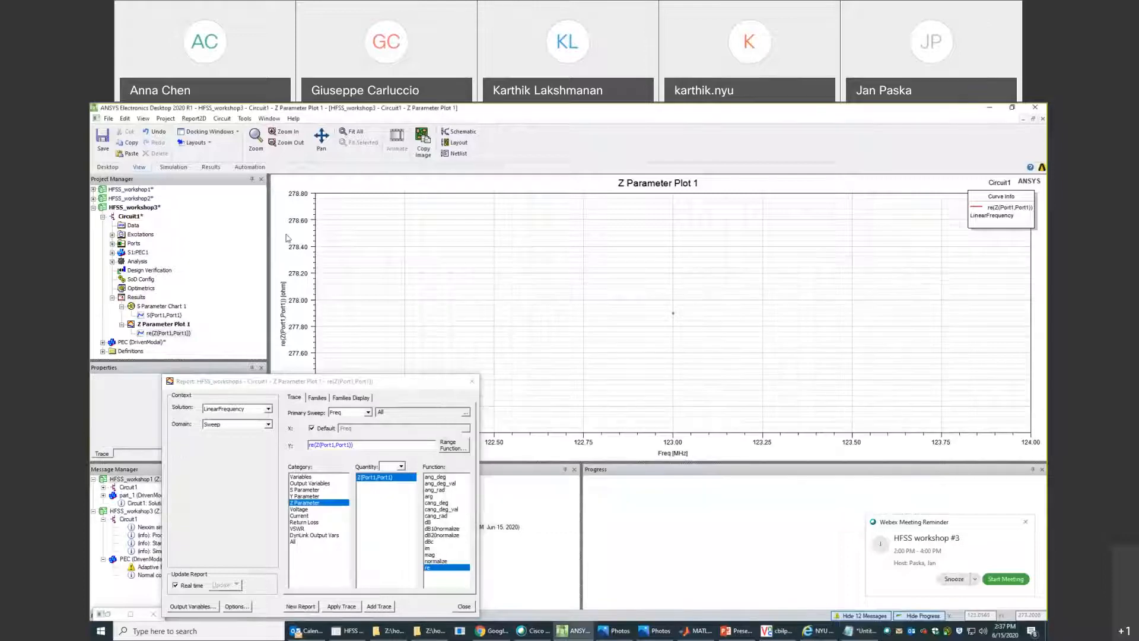
Set the capacitance of the capacitor in the Circuit1 schematic to 3e-12 farad.
double_click(130, 216)
double_click(372, 313)
click(528, 316)
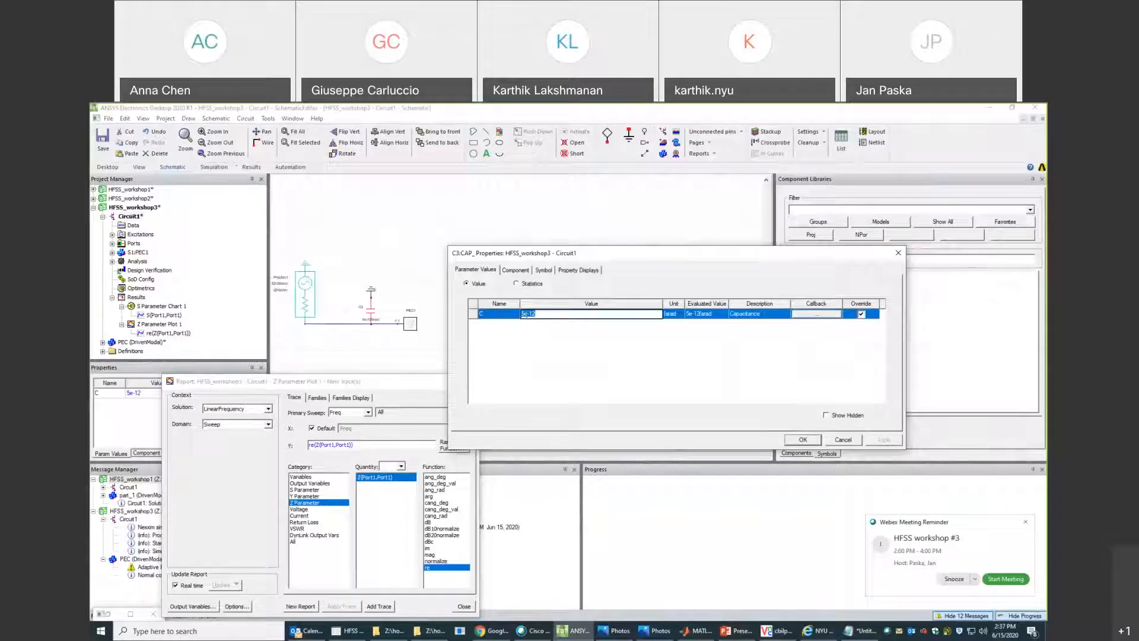
click(525, 315)
key(BackSpace)
text(3)
click(796, 442)
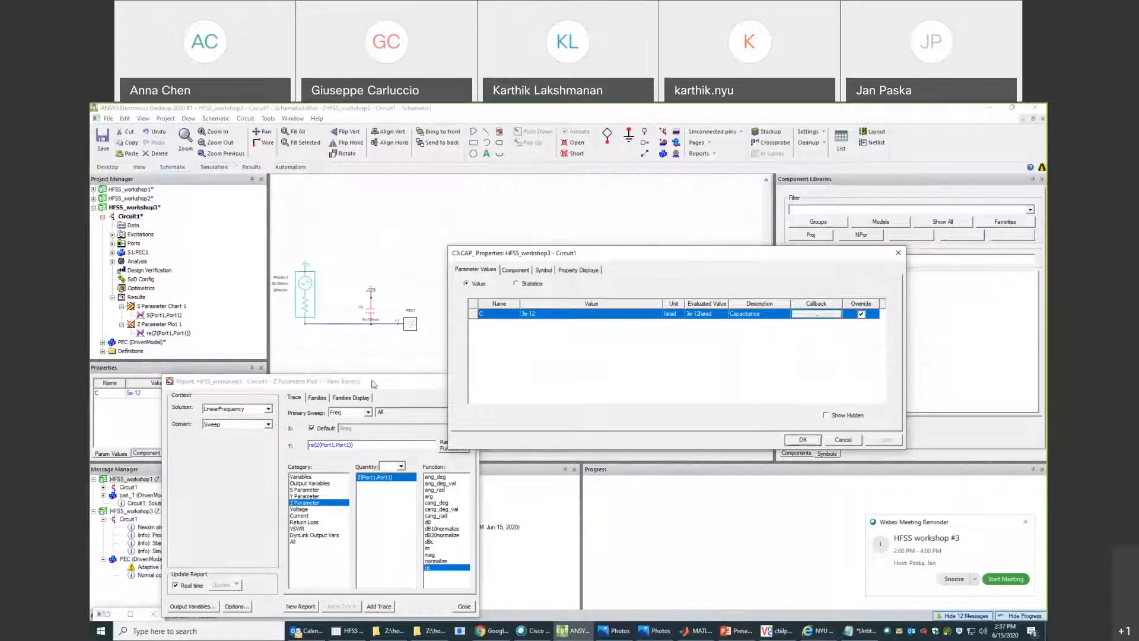
Close the report dialog, delete all existing Circuit1 reports and run the circuit analysis.
click(472, 381)
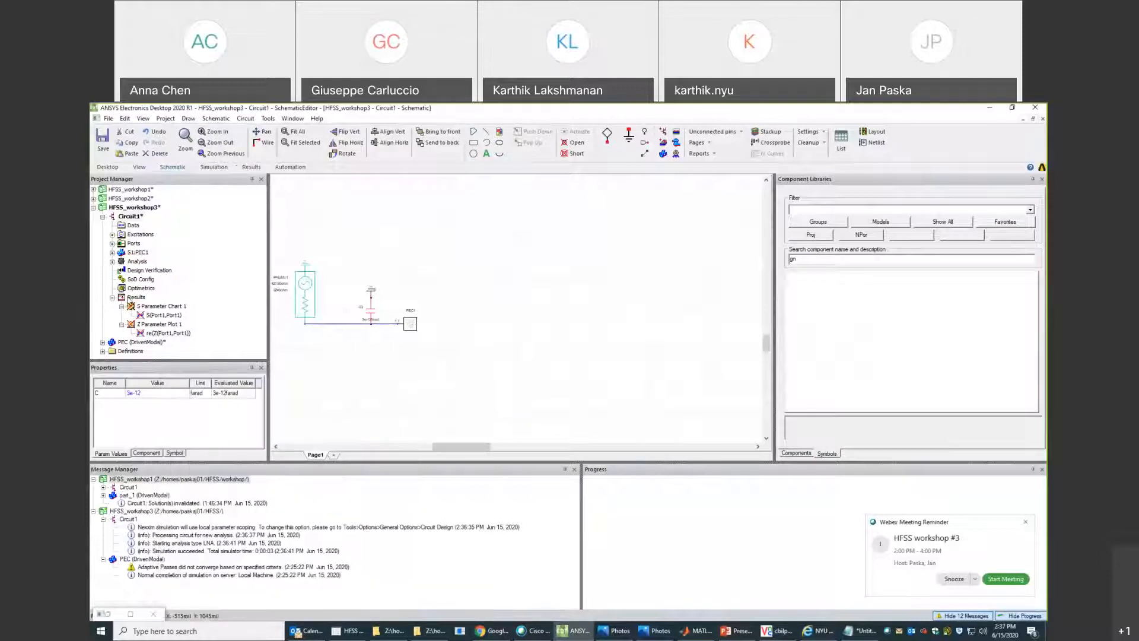
right_click(128, 299)
click(176, 356)
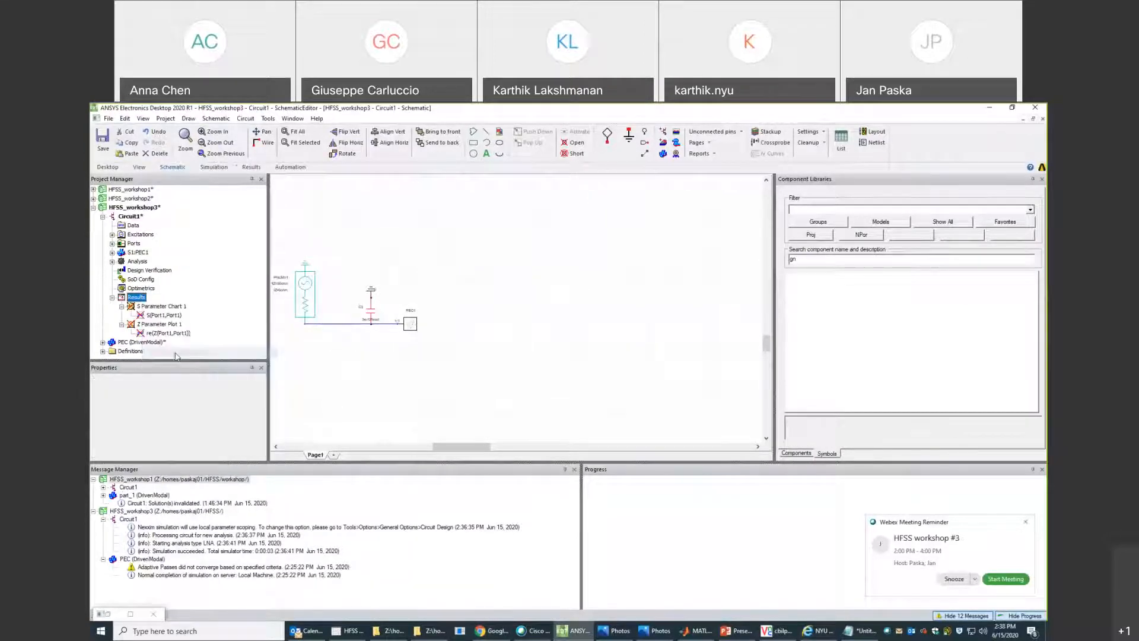
right_click(134, 262)
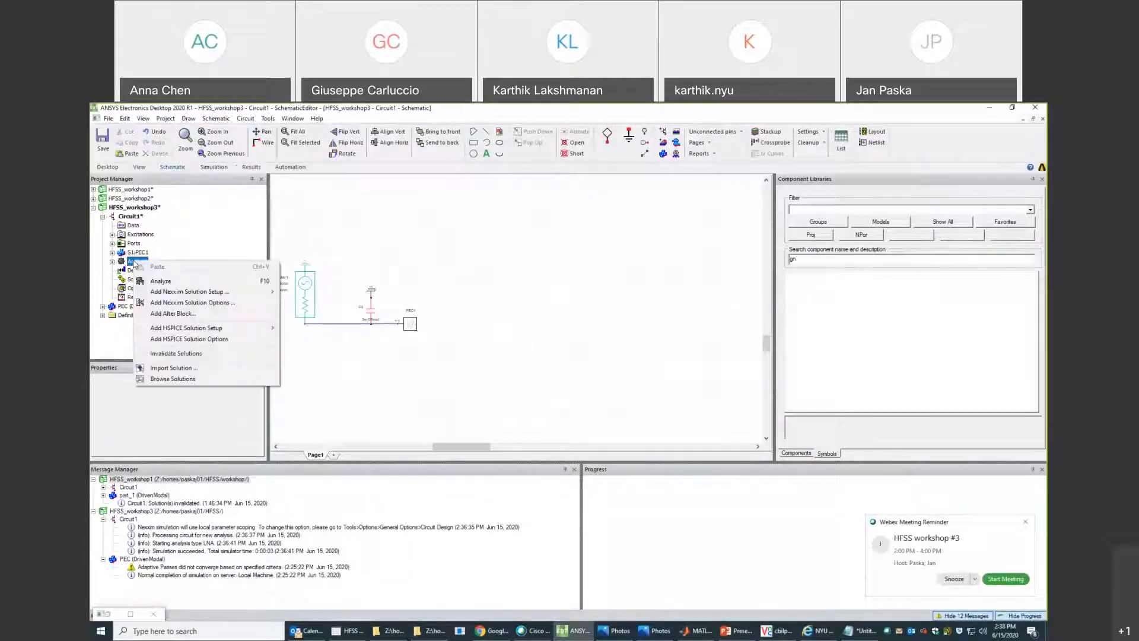
click(152, 280)
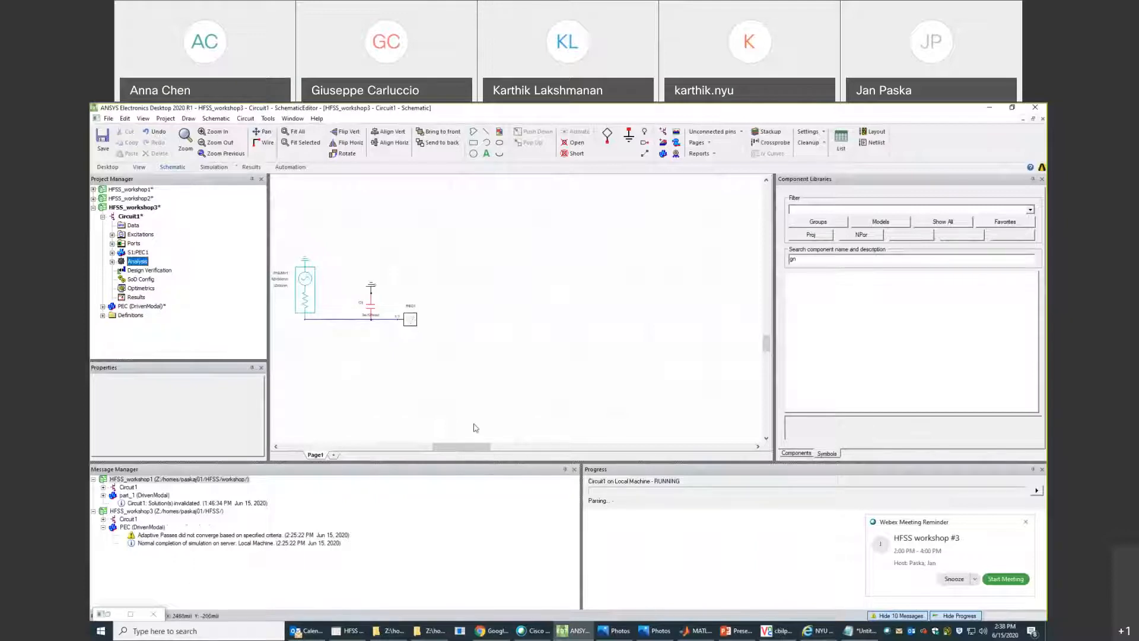
Create a rectangular plot of re(Z(Port1,Port1)) from the LinearFrequency solution with the 3e-12 farad capacitor.
right_click(134, 298)
mouse_move(157, 324)
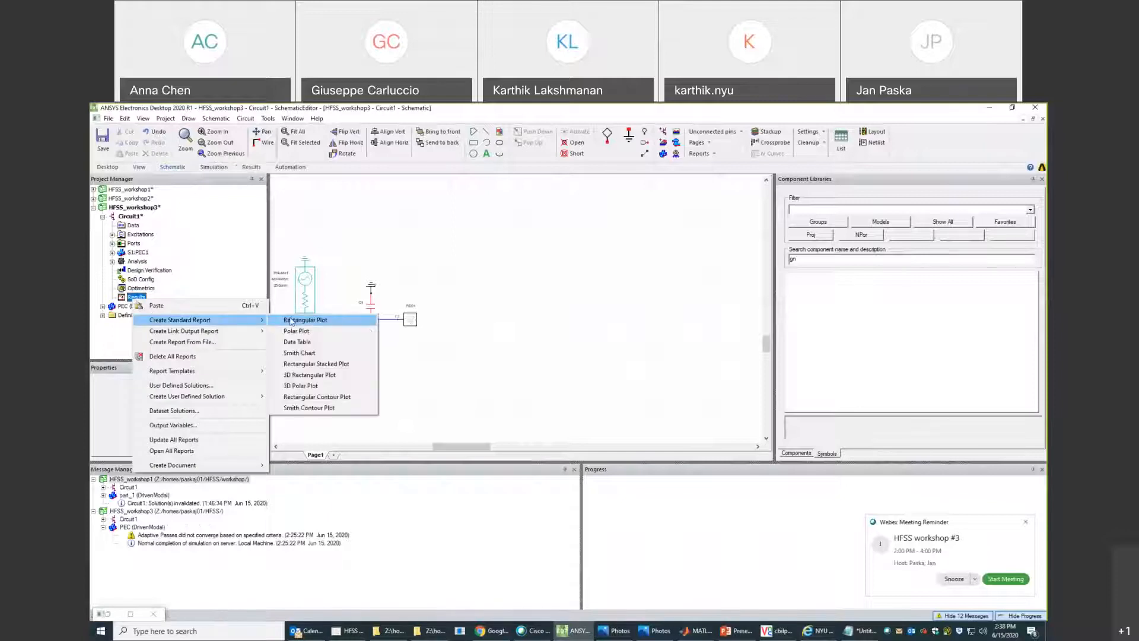
click(291, 320)
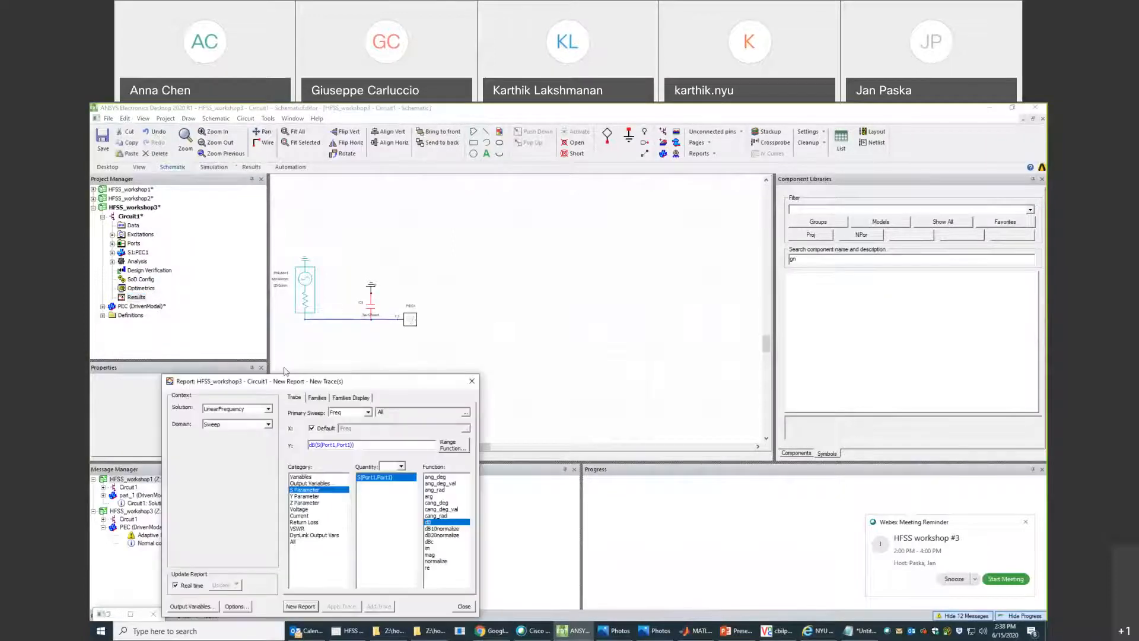
click(309, 510)
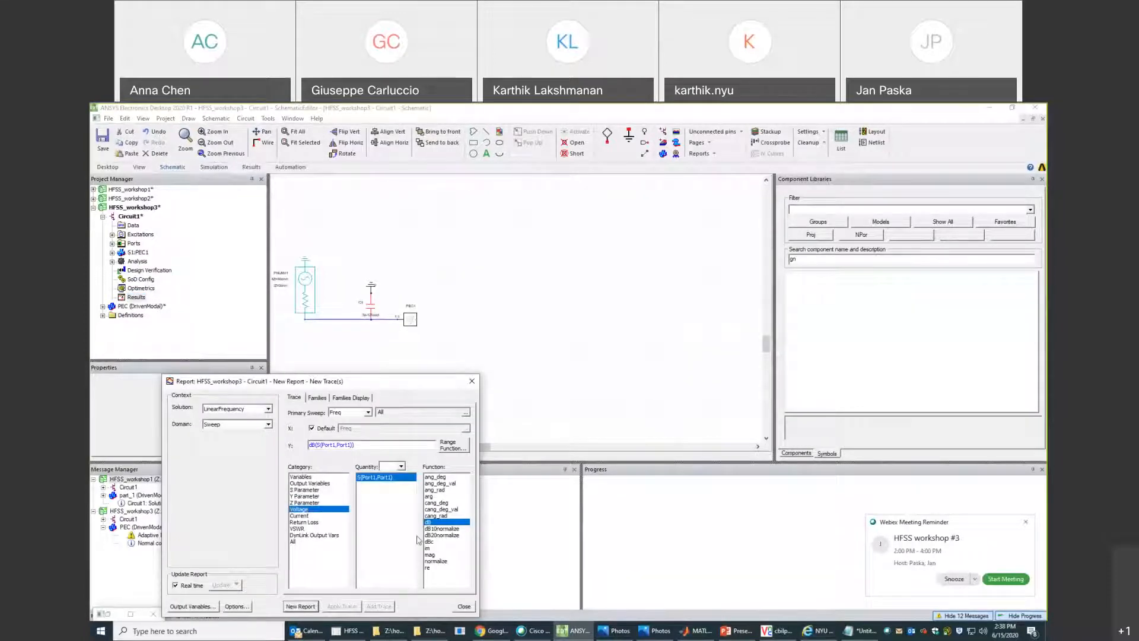
click(432, 568)
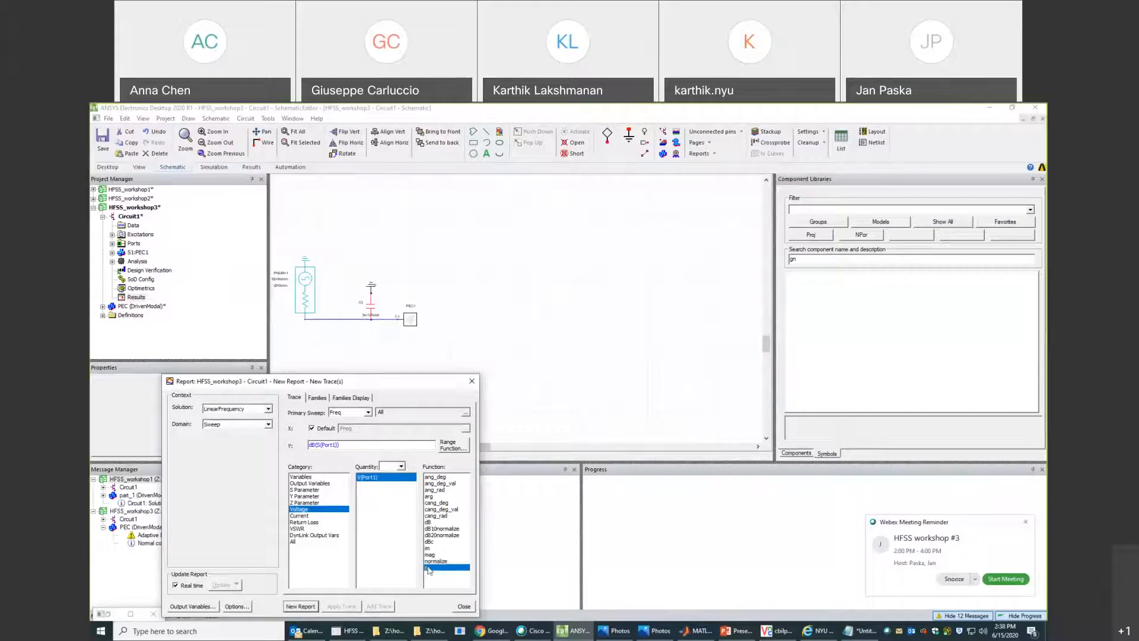
click(303, 503)
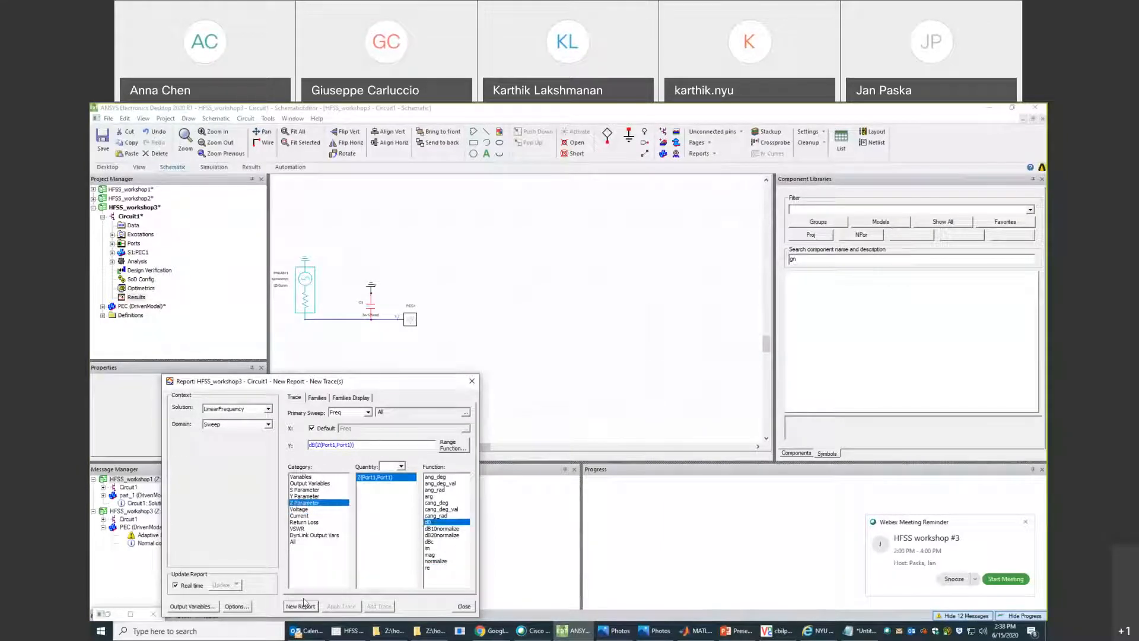
click(428, 567)
click(310, 606)
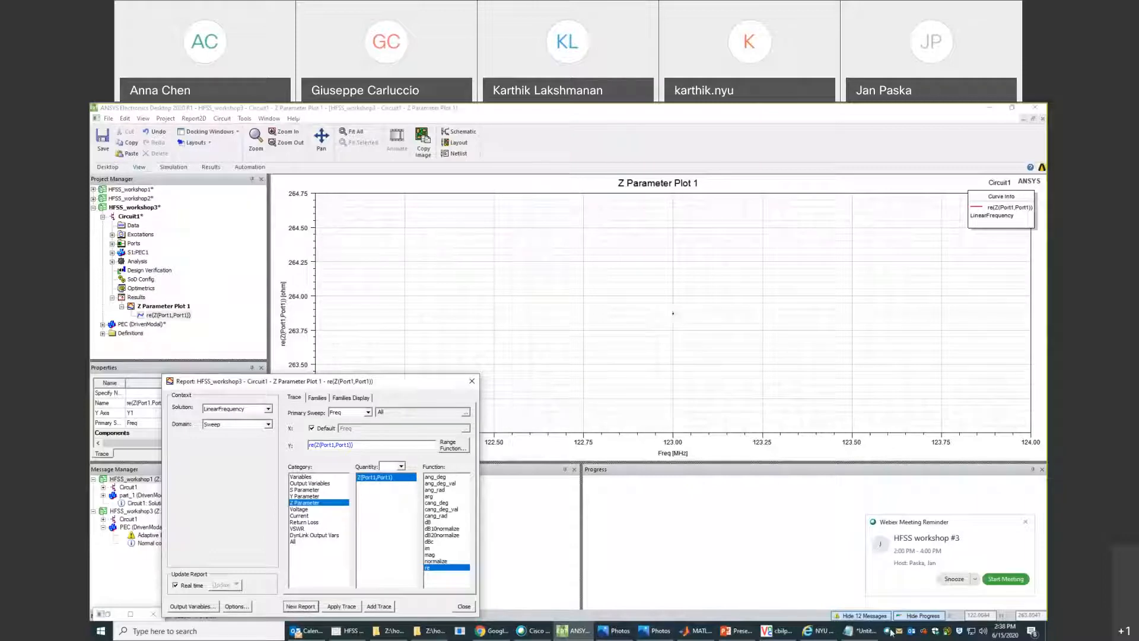
Record 264 on the line below the 5pF entry in the Notepad notes and return to the circuit project.
click(864, 630)
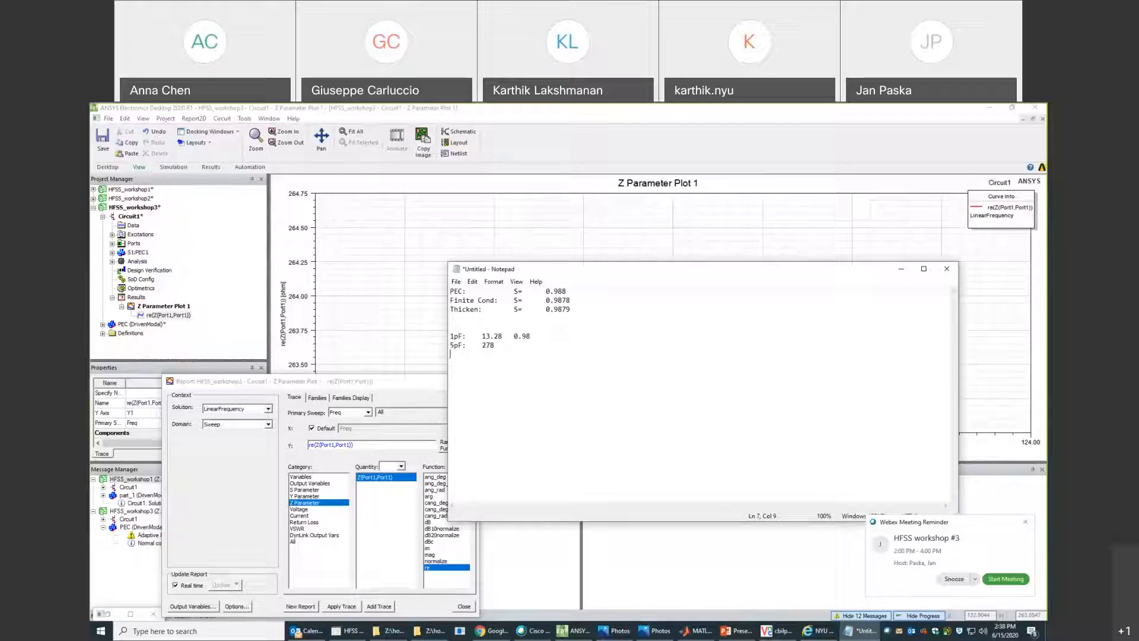
text(264)
click(202, 334)
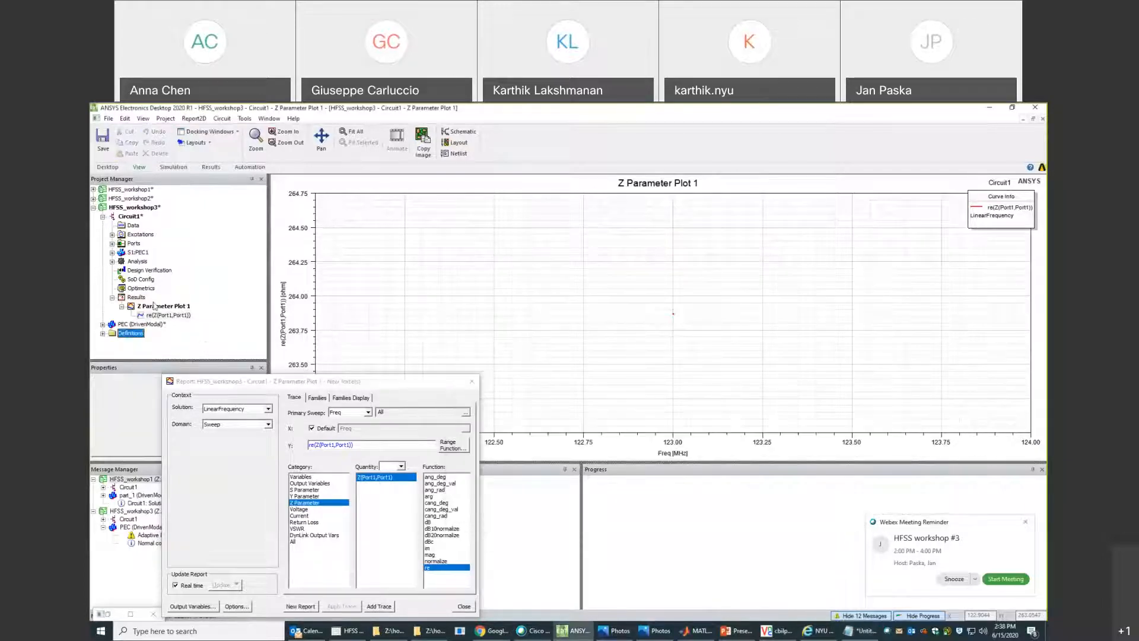
Create a Smith chart report of S(Port1,Port1) for Circuit1.
click(130, 299)
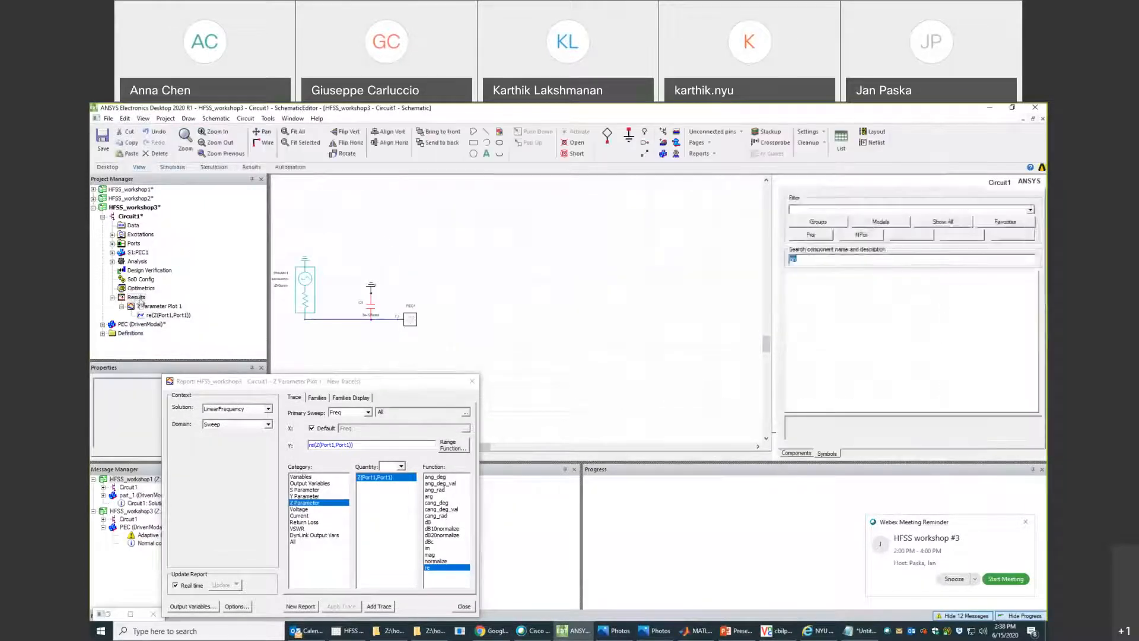
right_click(139, 299)
mouse_move(188, 326)
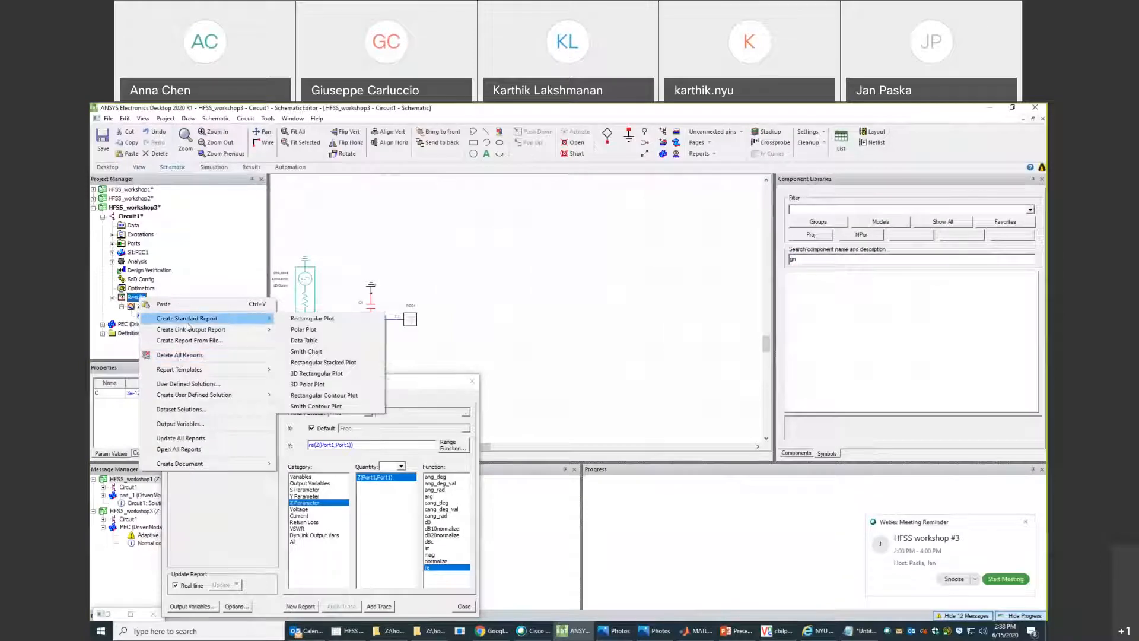
click(309, 352)
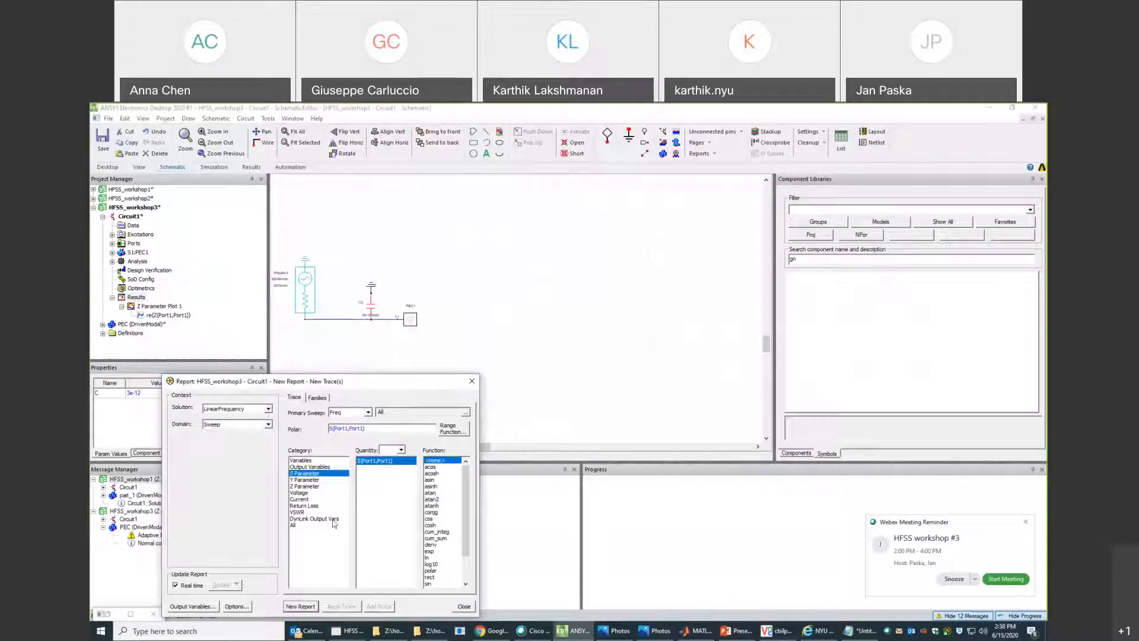
click(301, 605)
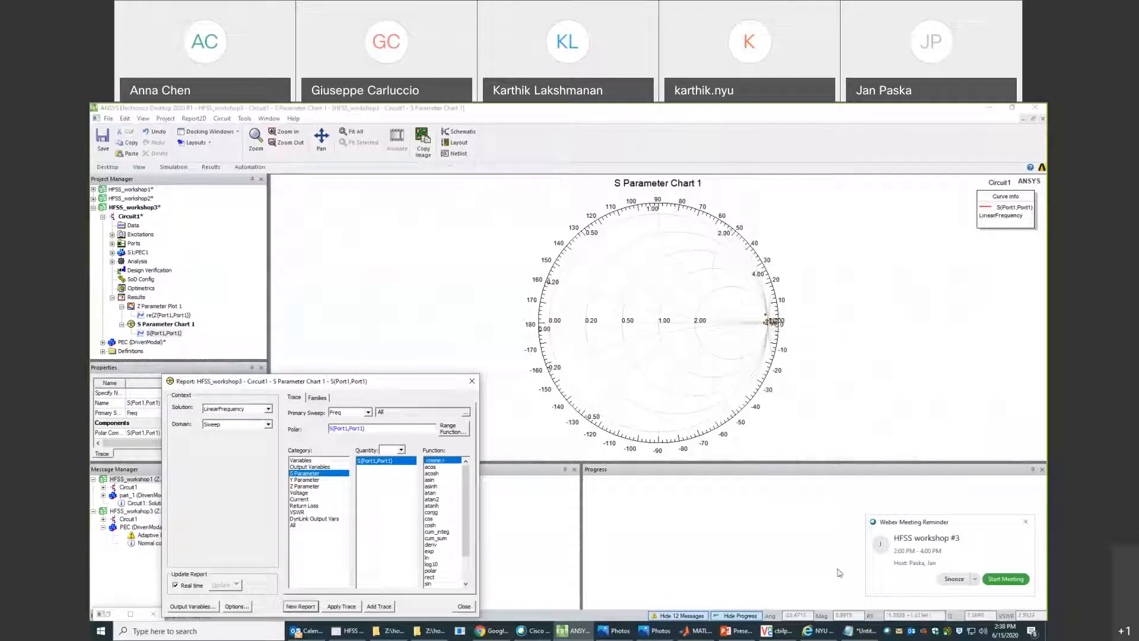
Return to the Circuit1 schematic and set the capacitor's capacitance to 2e-12 farad.
click(358, 215)
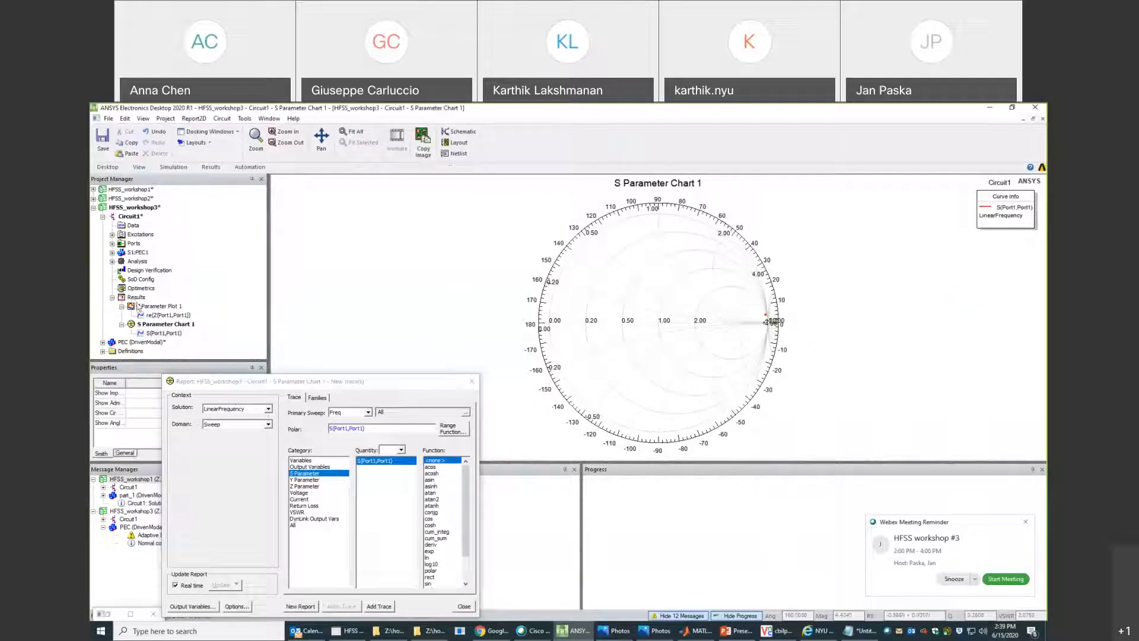
click(130, 217)
right_click(131, 217)
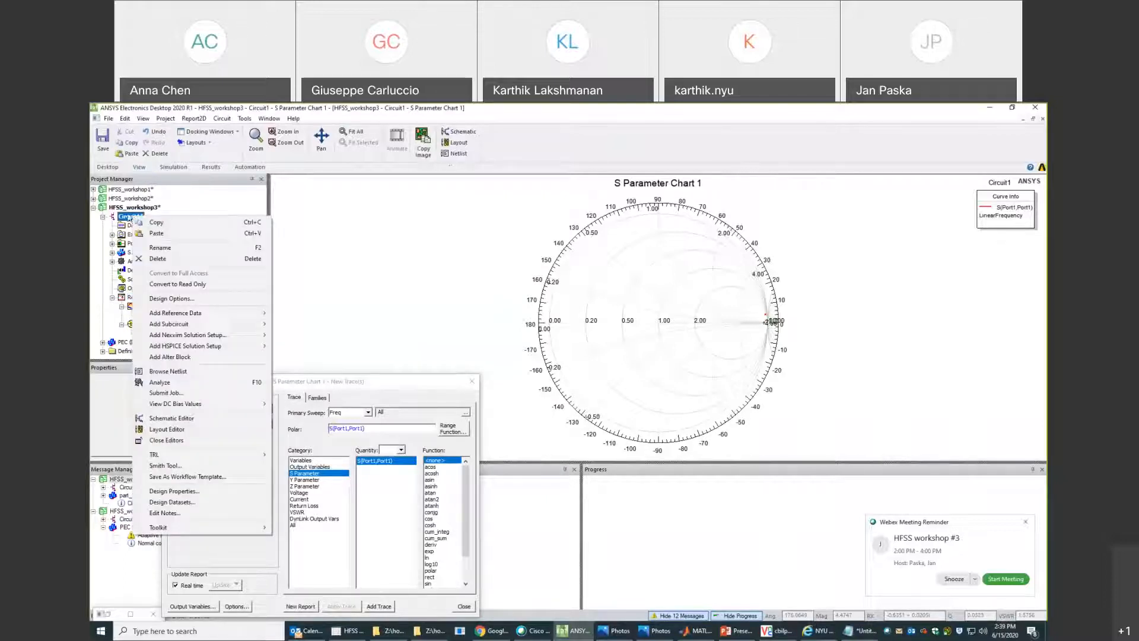
click(181, 233)
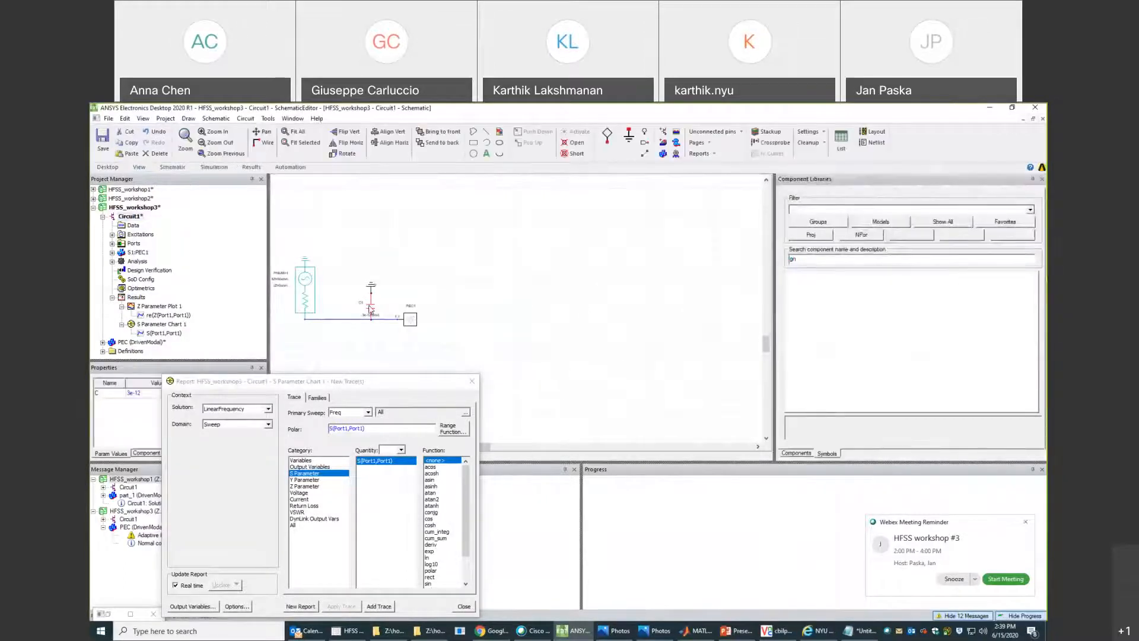
double_click(372, 307)
click(524, 314)
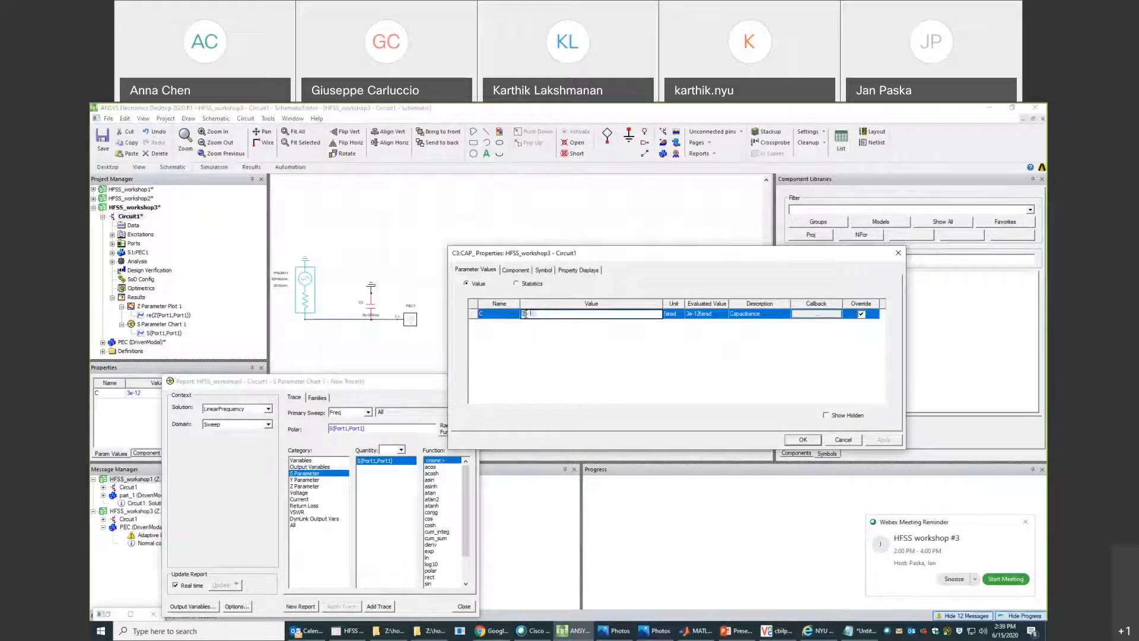
text(2)
click(818, 439)
key(Return)
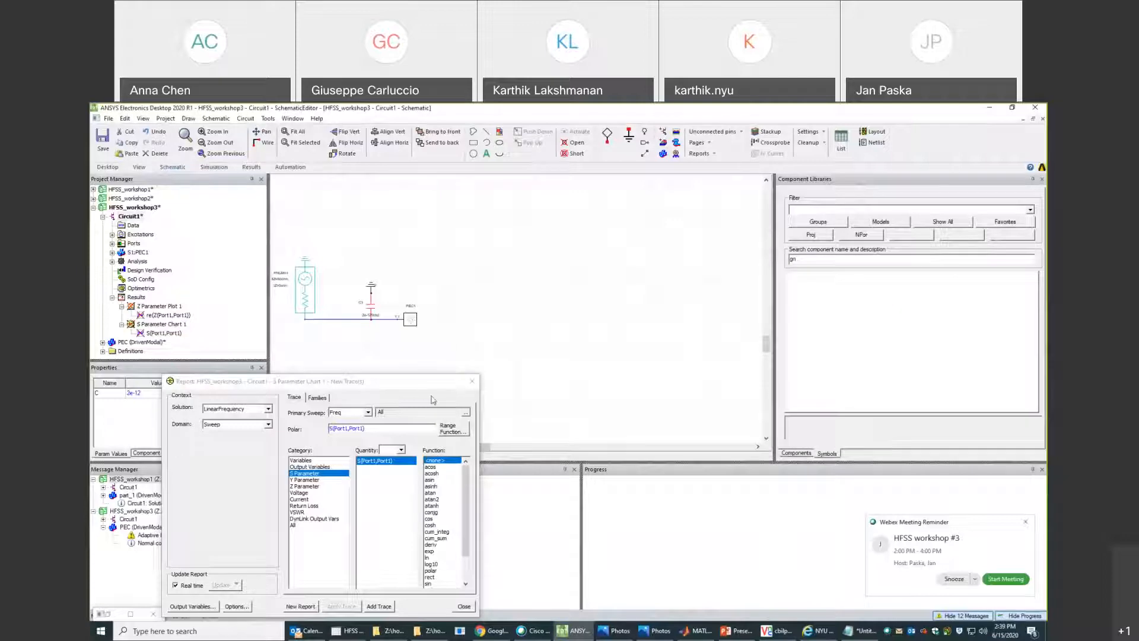
Close the report dialog, delete the Z parameter plot and Smith chart, and analyze the circuit again.
click(472, 381)
right_click(124, 301)
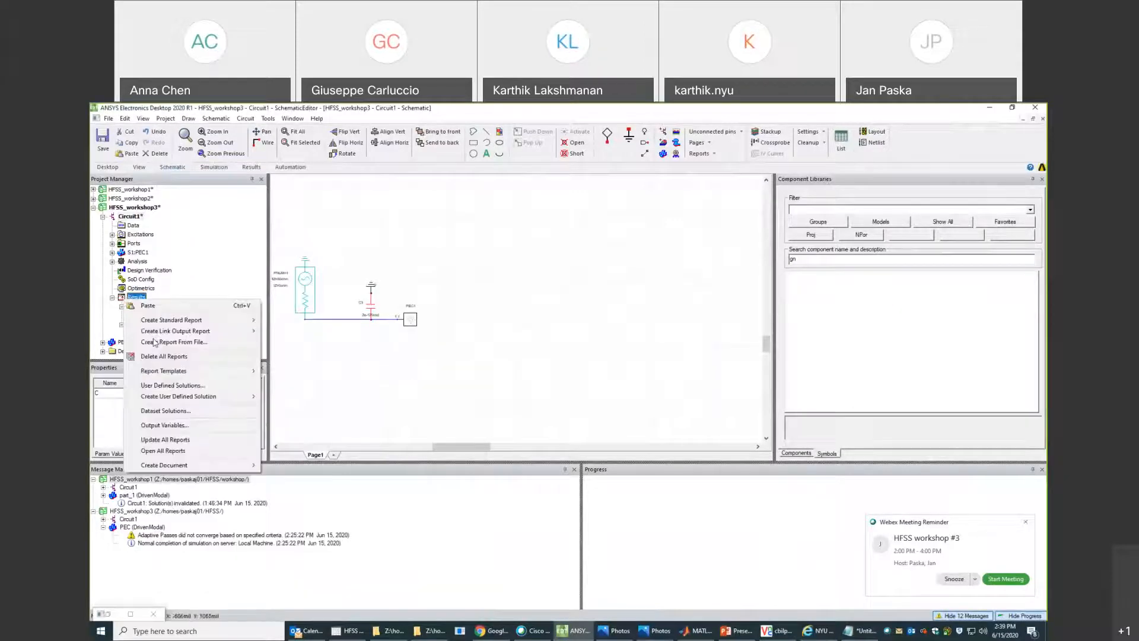
click(170, 359)
right_click(128, 263)
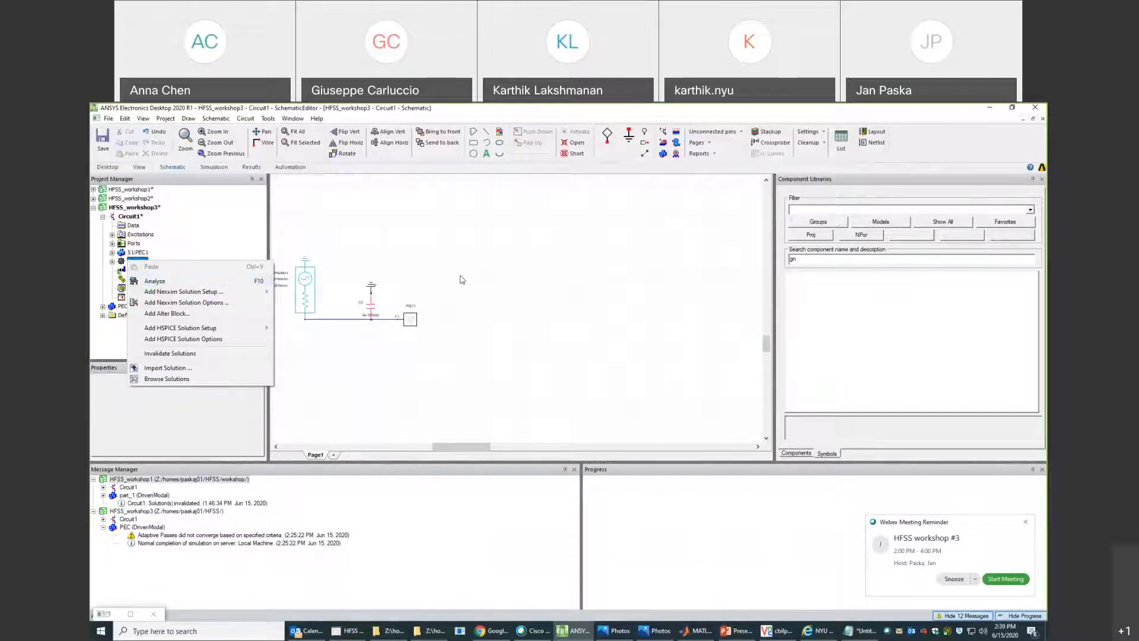
click(153, 282)
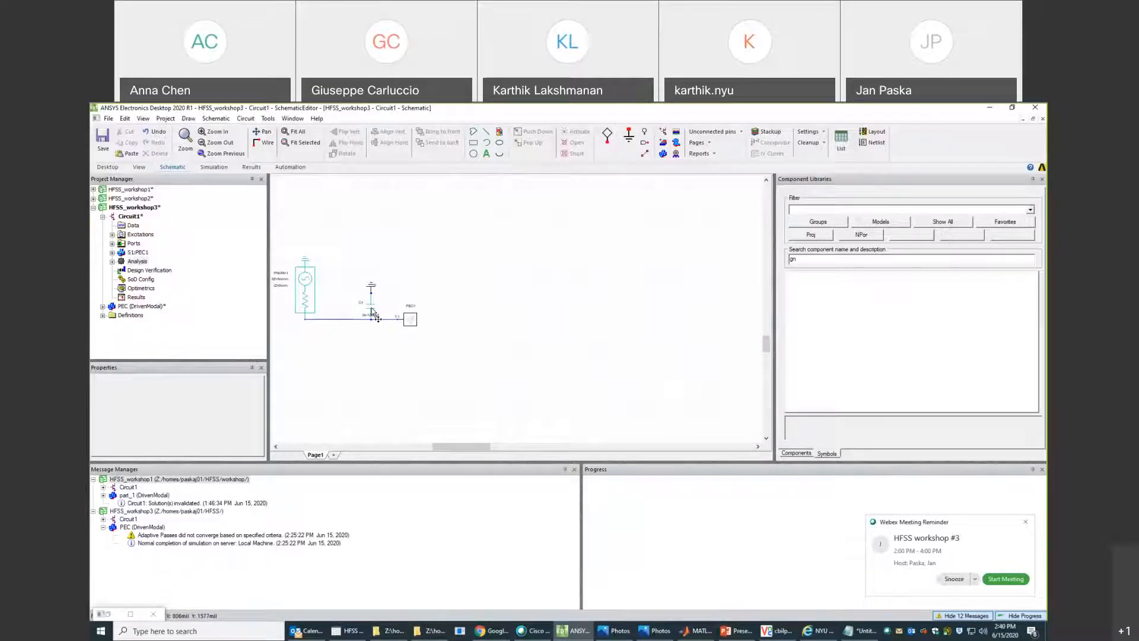
Check the capacitor's parameter values without changing them and analyze Circuit1 again.
double_click(371, 311)
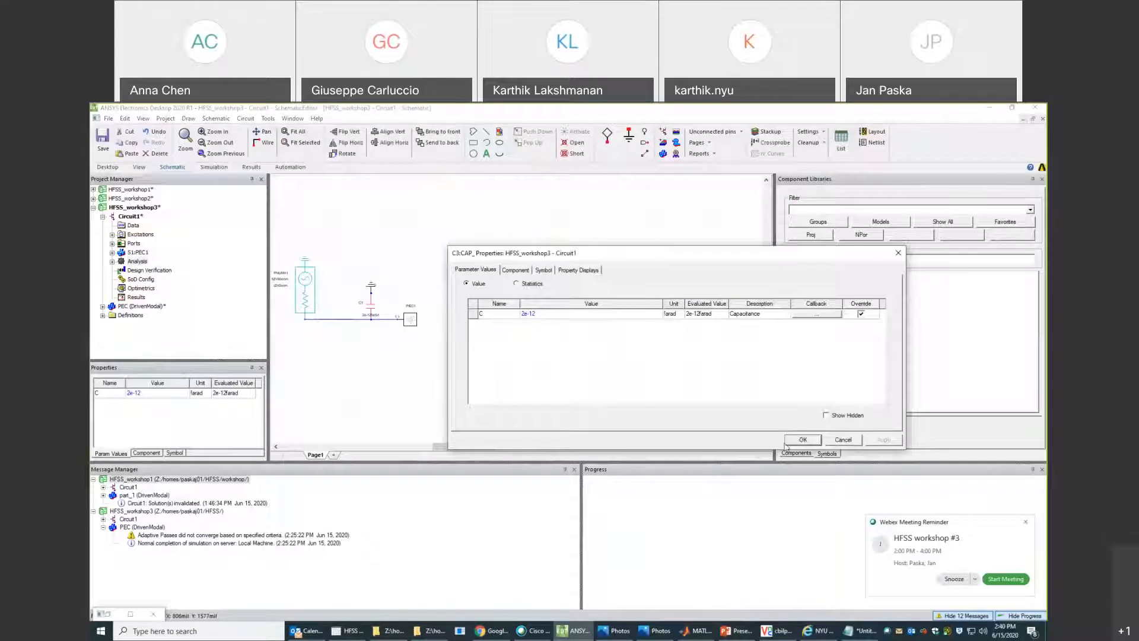
click(804, 440)
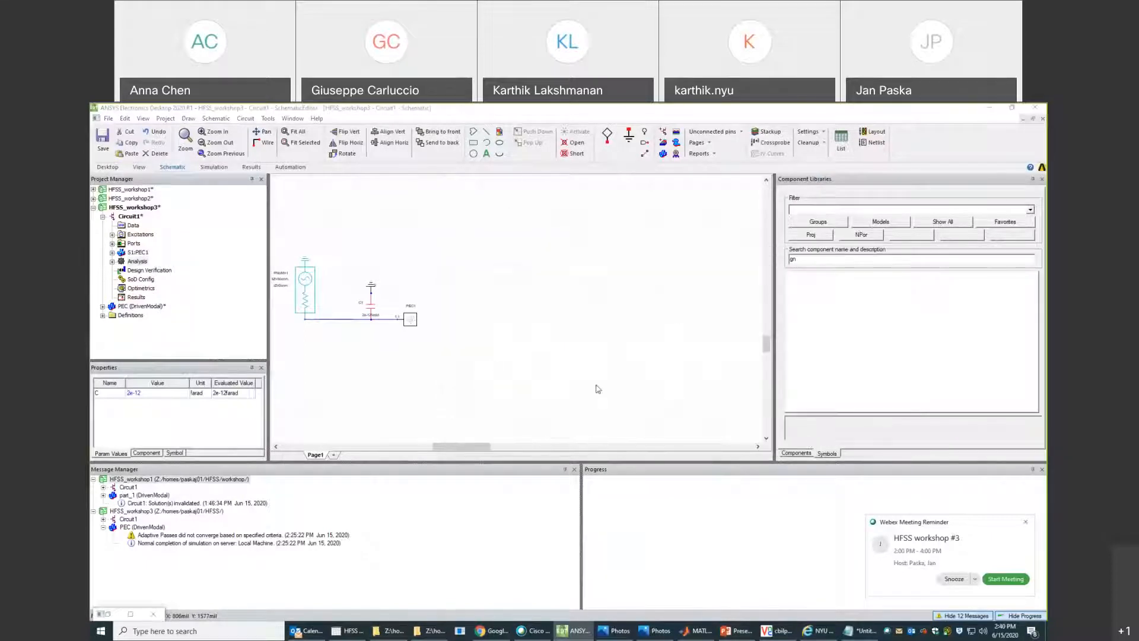
right_click(138, 263)
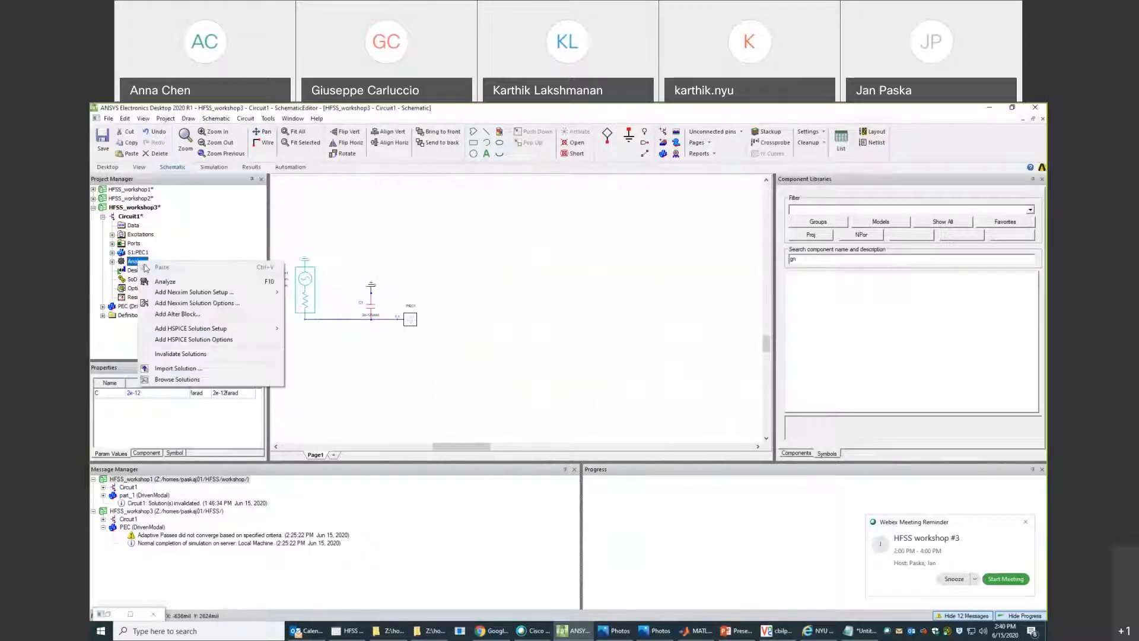
click(166, 285)
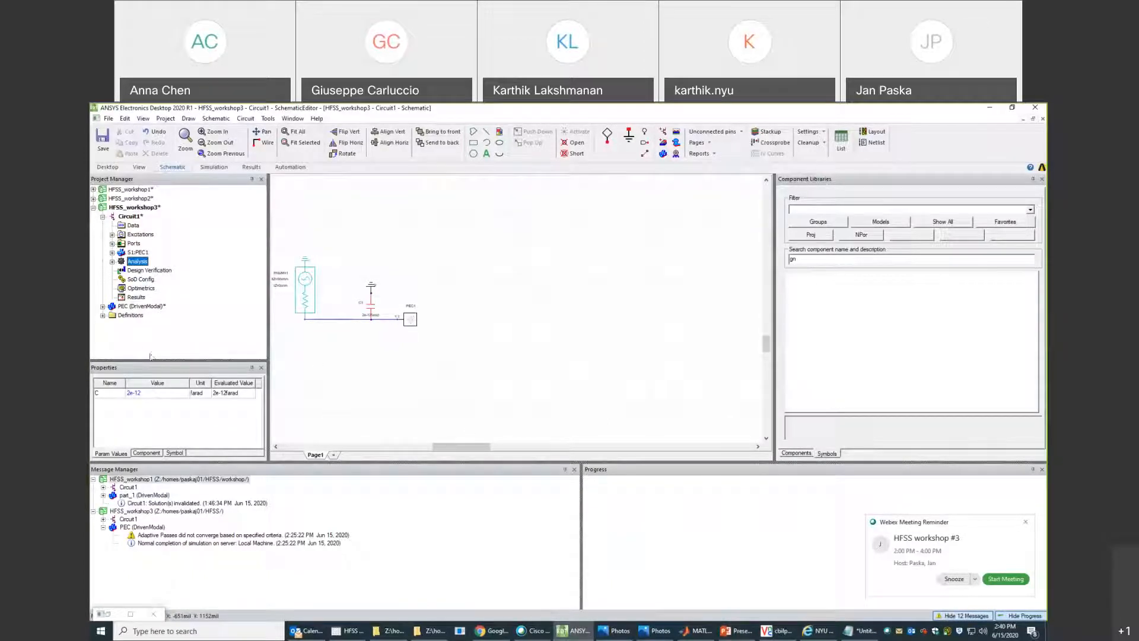
Create a rectangular plot of the real part of Z(Port1,Port1) for Circuit1.
right_click(133, 298)
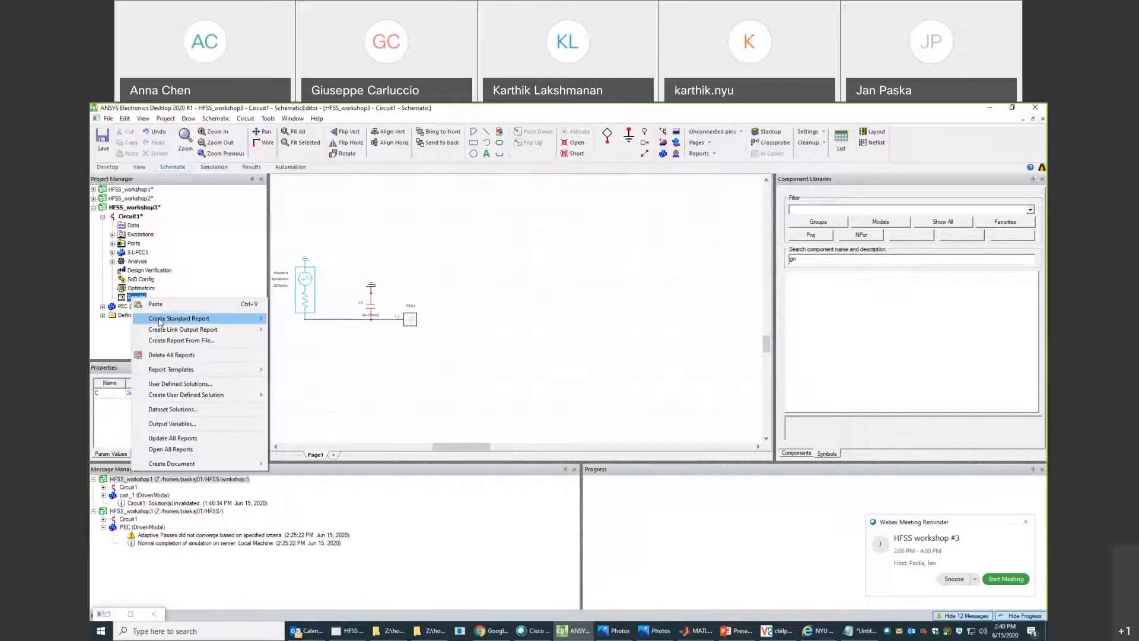
mouse_move(216, 321)
click(308, 320)
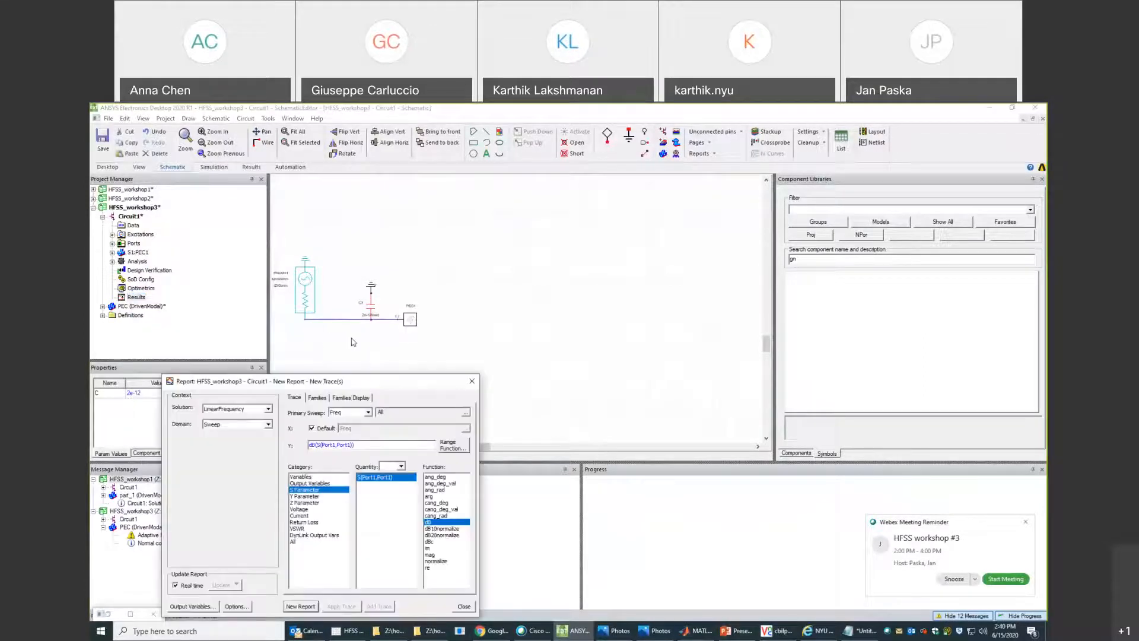
click(314, 503)
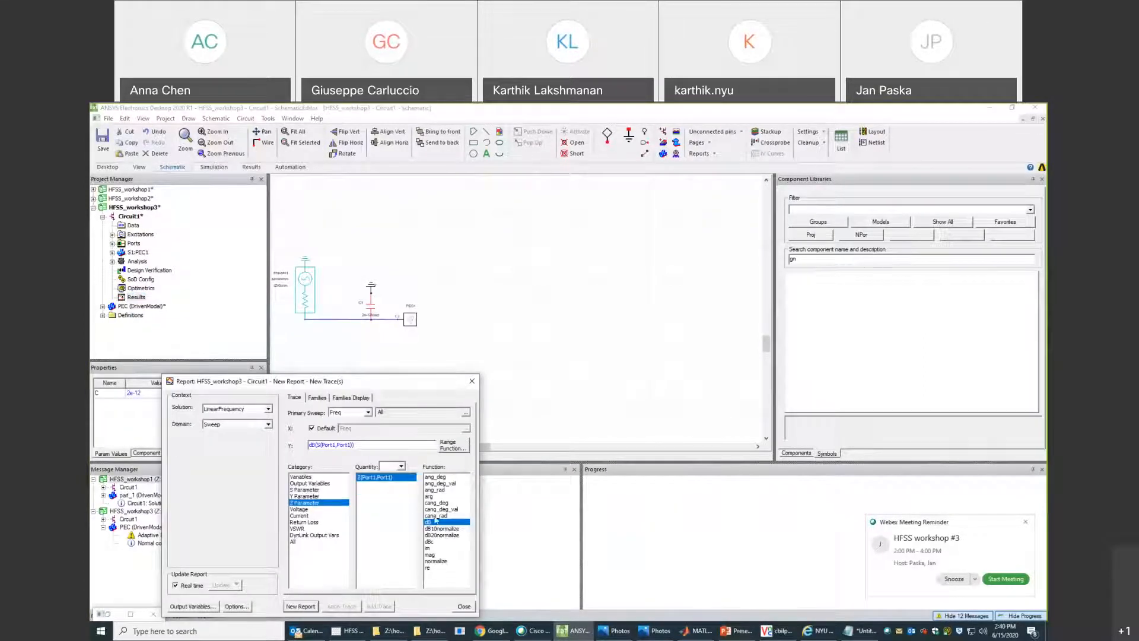
click(431, 568)
click(315, 606)
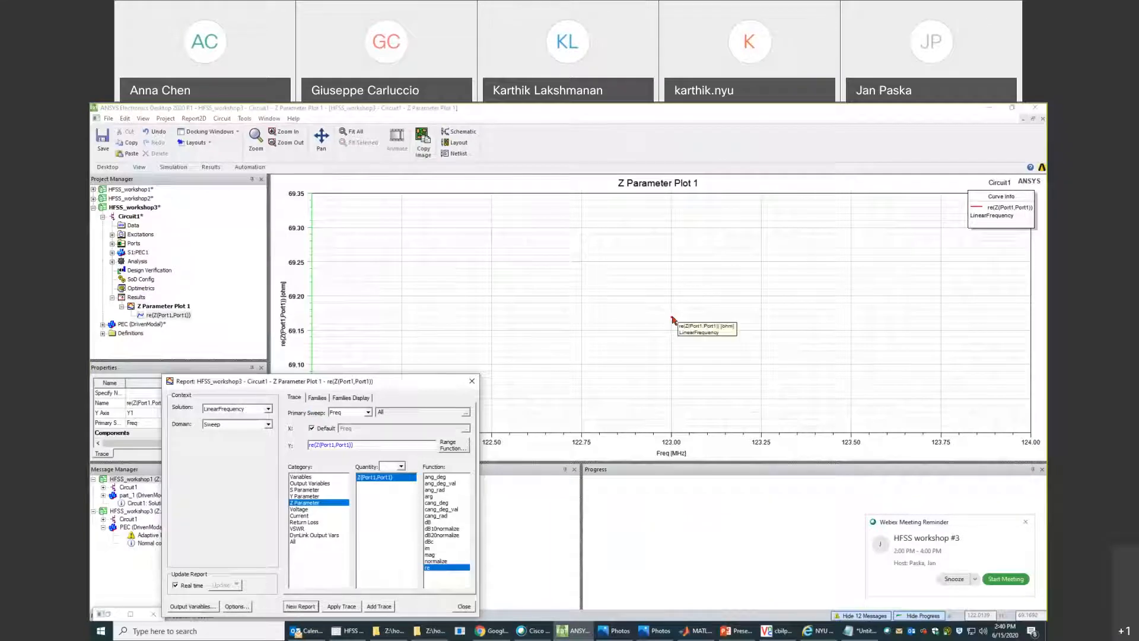
Add the line "2pF: 69" below the 3pF entry in the Notepad notes and return to the circuit project.
click(865, 632)
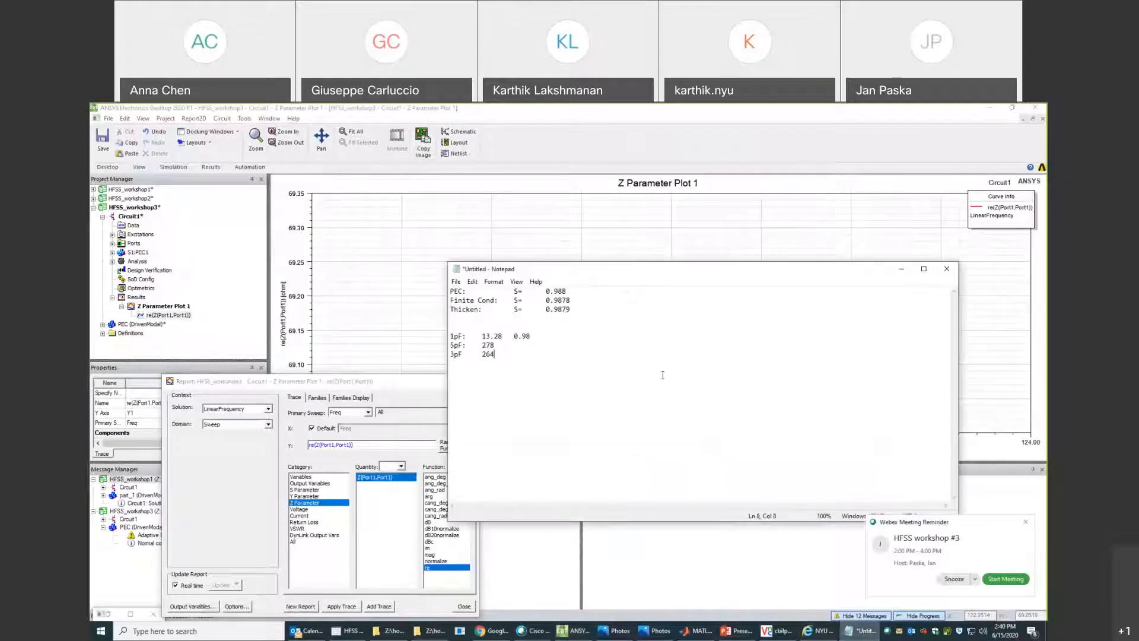
key(Return)
text(2pF)
text(F:	6)
click(397, 275)
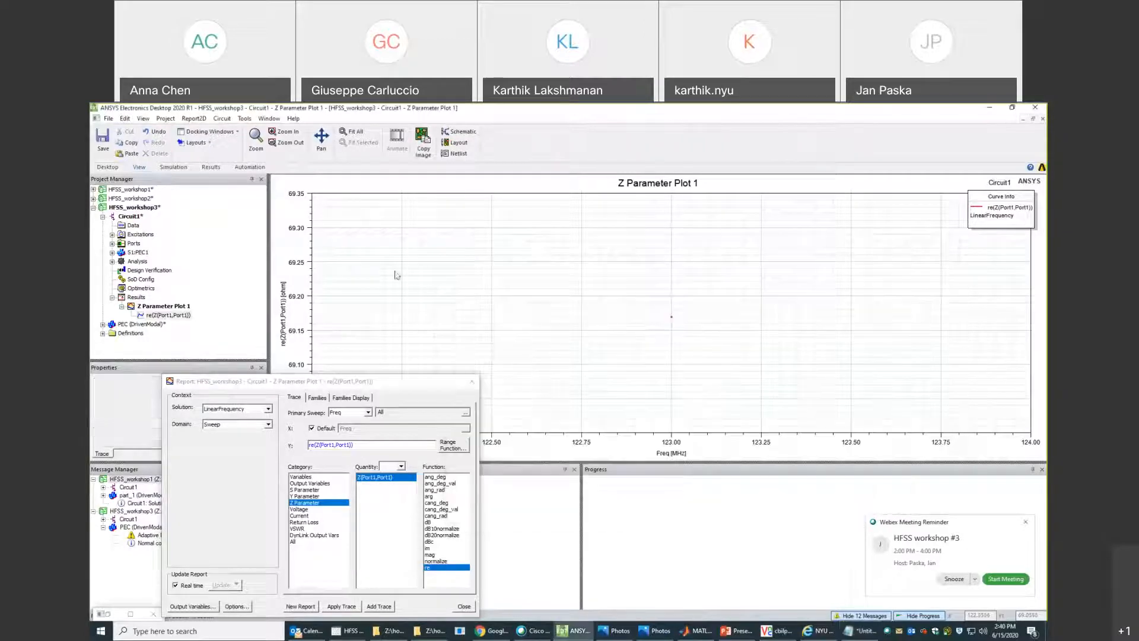
double_click(132, 217)
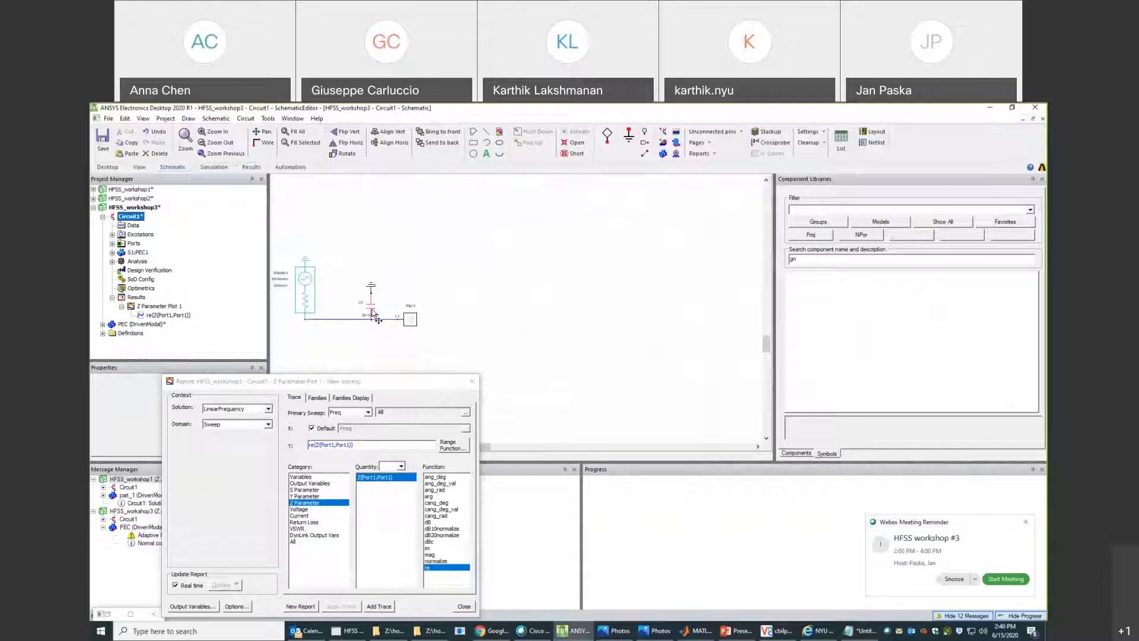
click(347, 322)
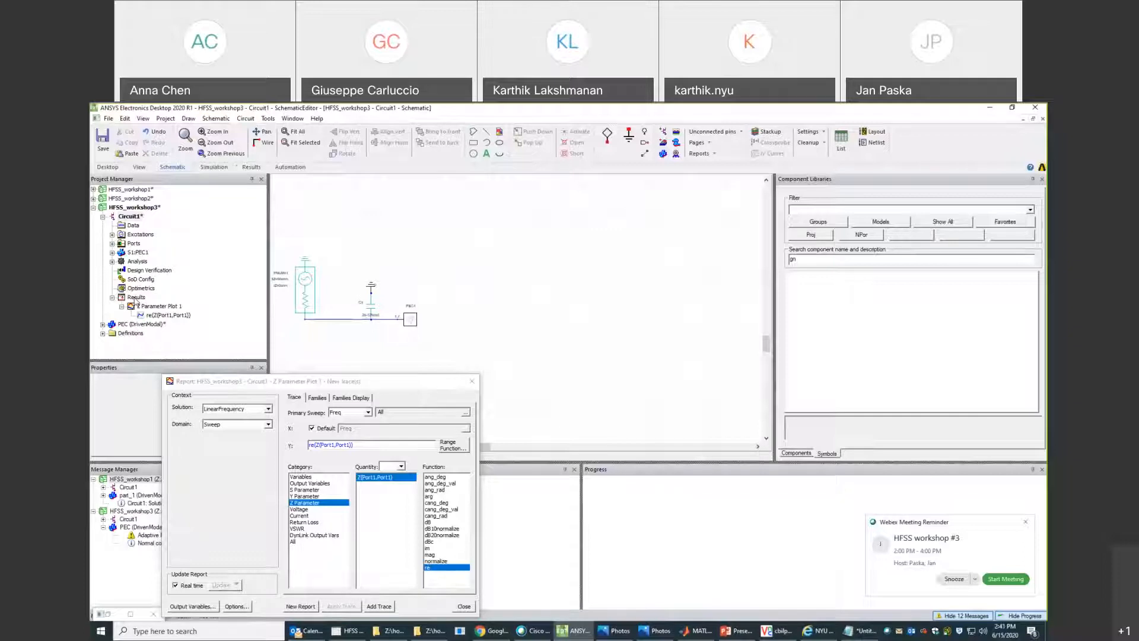
right_click(136, 298)
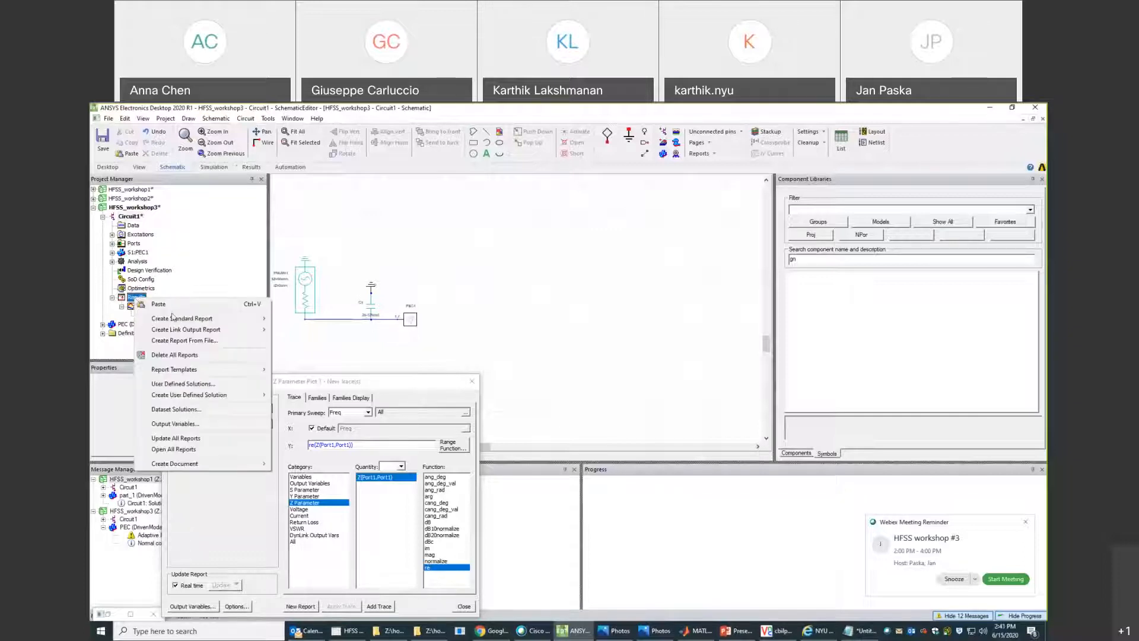
mouse_move(178, 318)
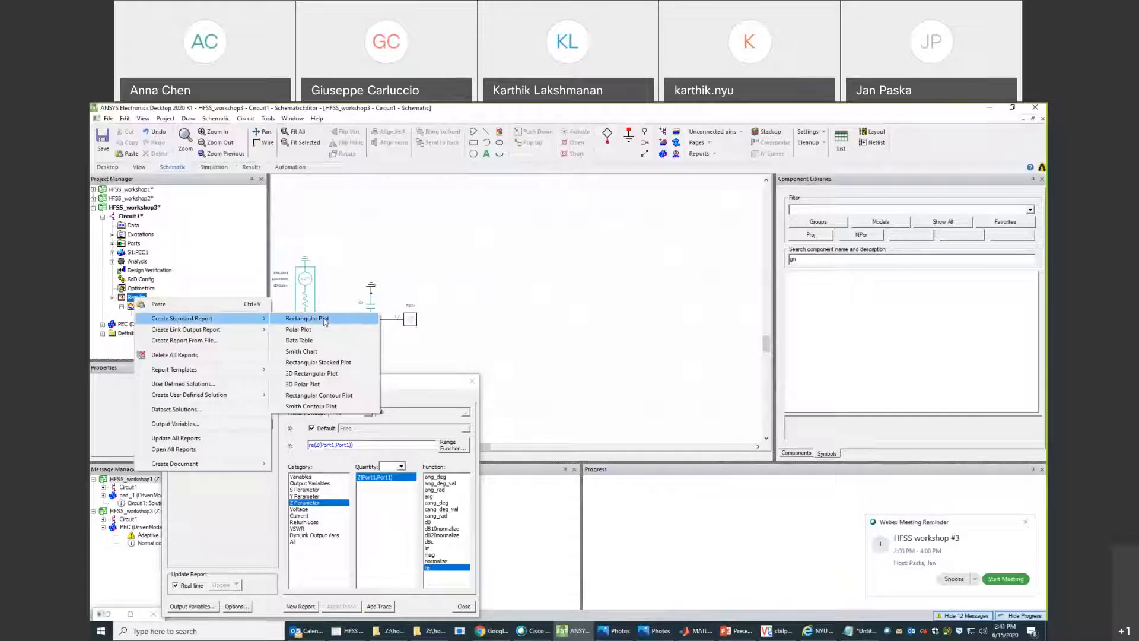
click(317, 354)
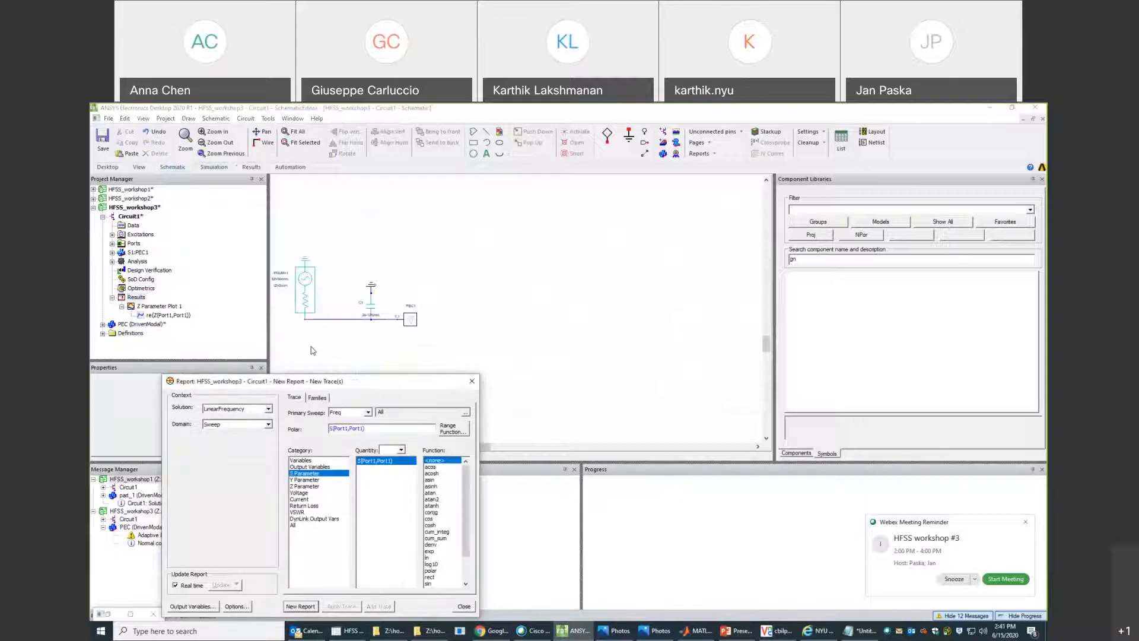
click(307, 487)
drag(464, 508, 467, 531)
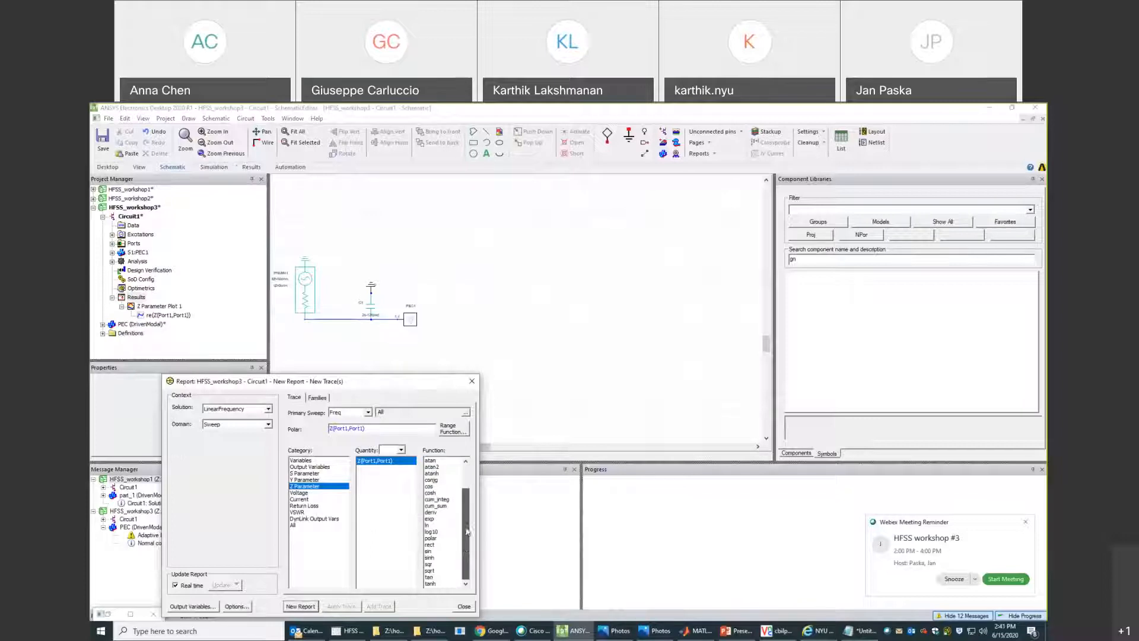
click(472, 381)
Create a second rectangular plot showing the imaginary part of Z(Port1,Port1) for Circuit1.
right_click(133, 299)
mouse_move(181, 318)
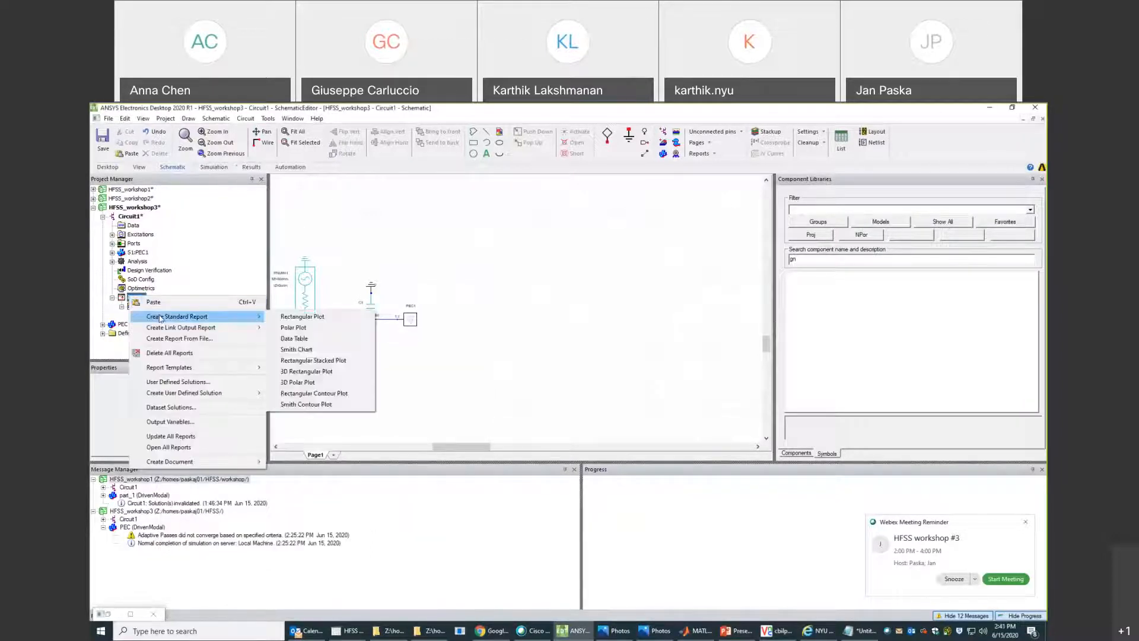
click(316, 318)
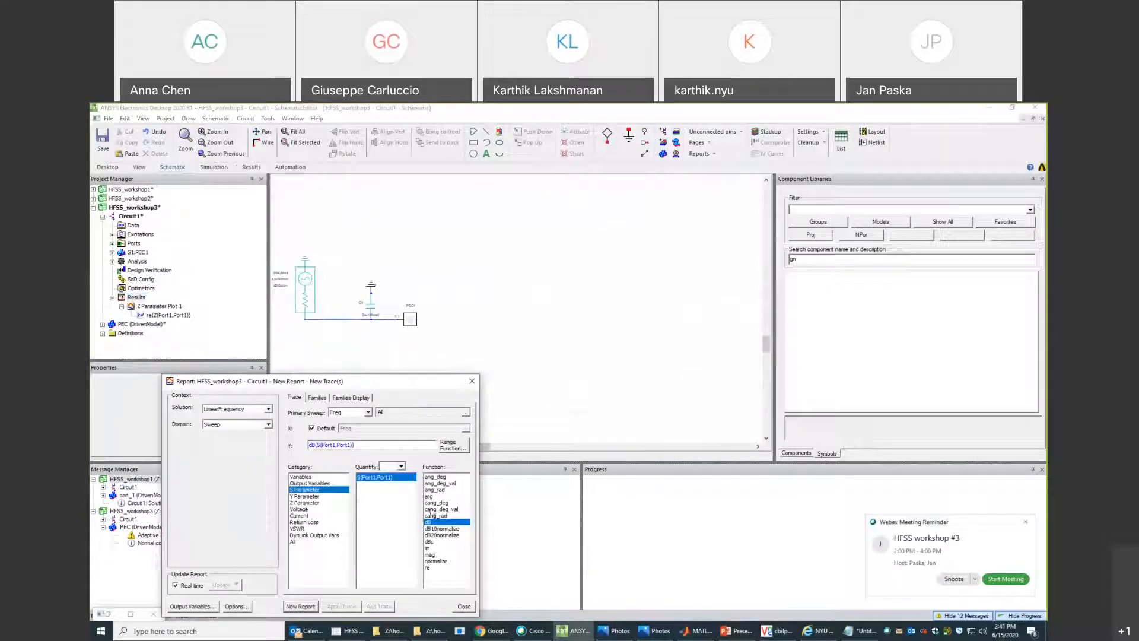
click(324, 504)
click(429, 548)
click(300, 606)
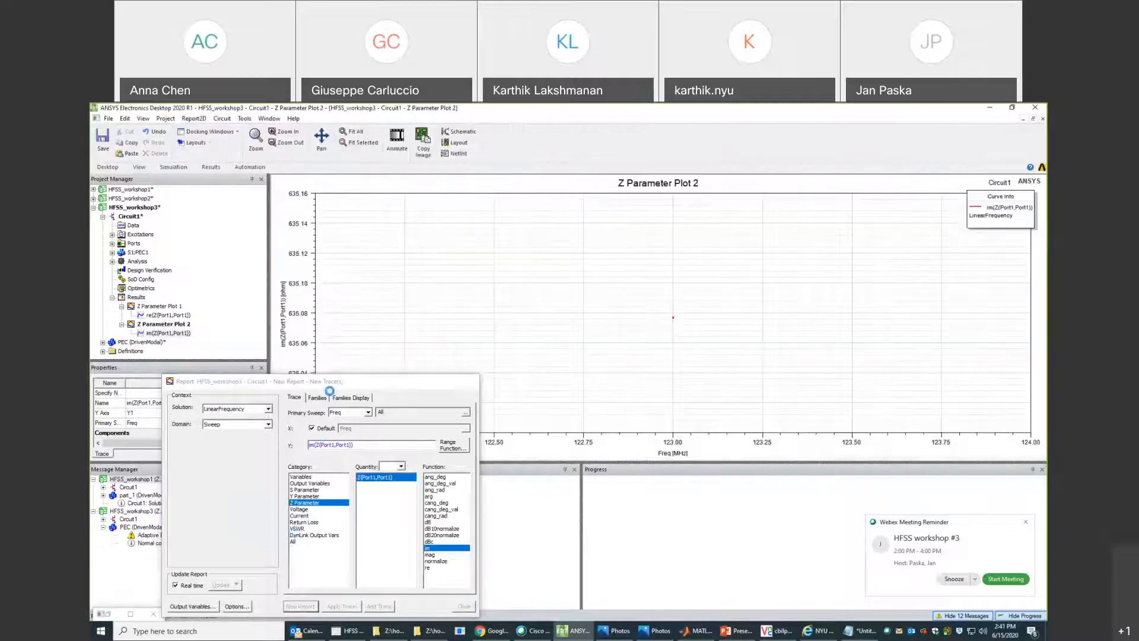
Append +j635 to the 2pF entry in the Notepad notes and return to the circuit project.
mouse_move(675, 322)
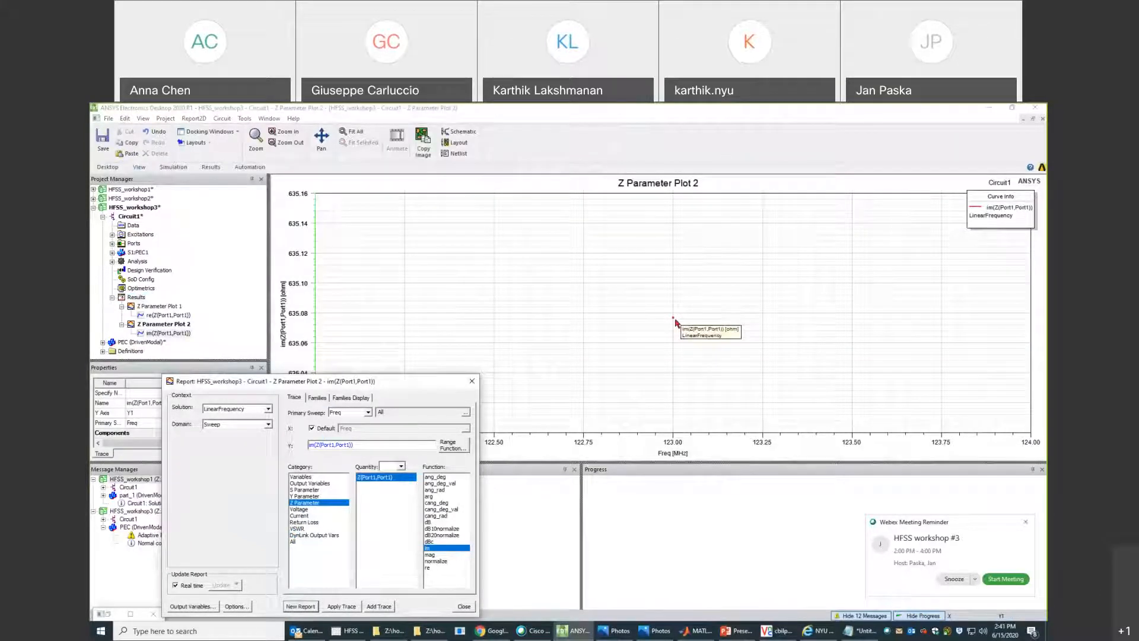
click(688, 633)
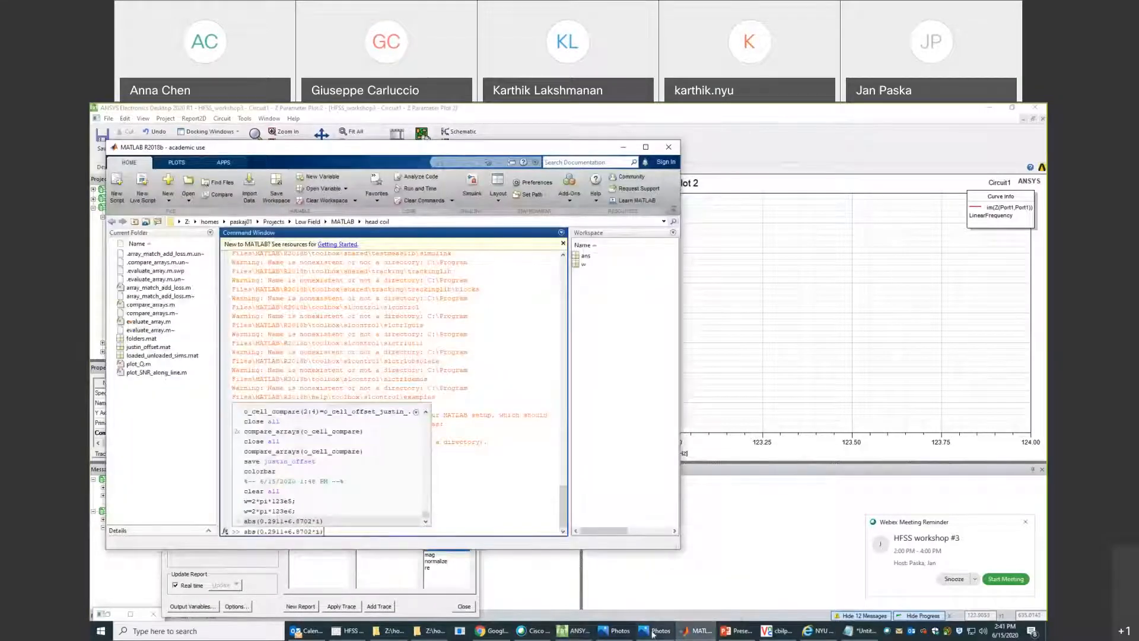
click(581, 634)
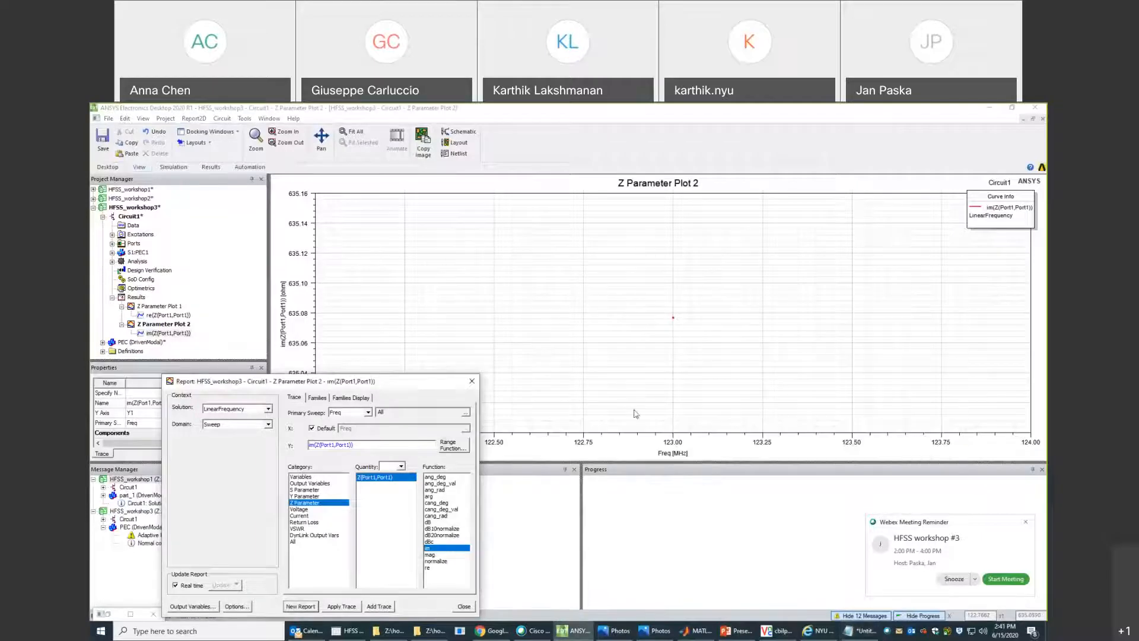
click(847, 623)
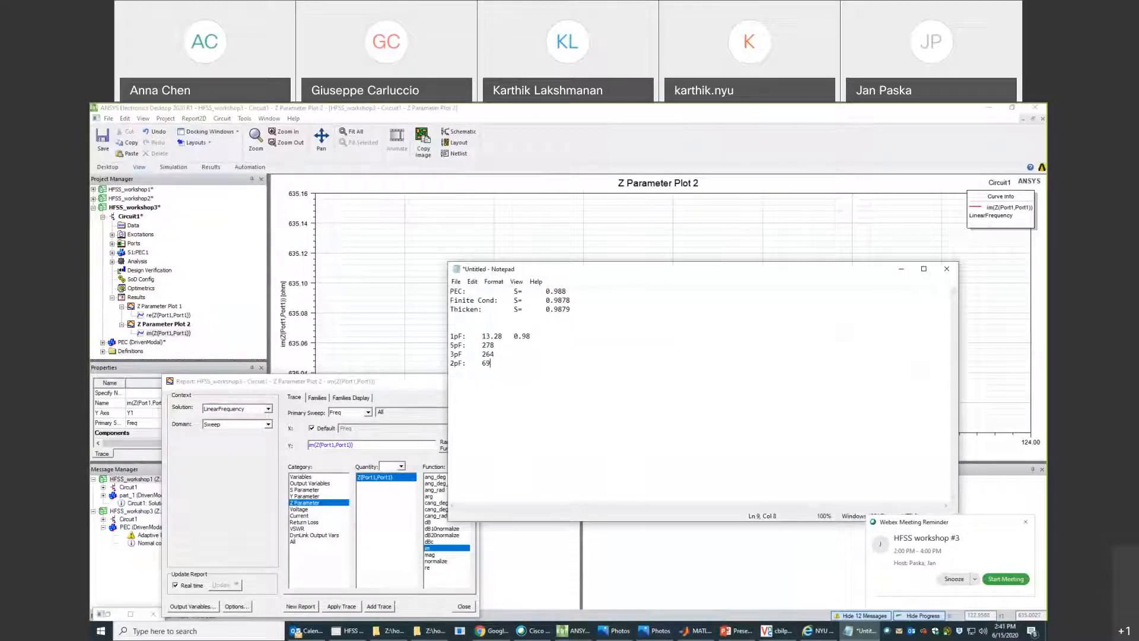
text(+j635)
click(242, 204)
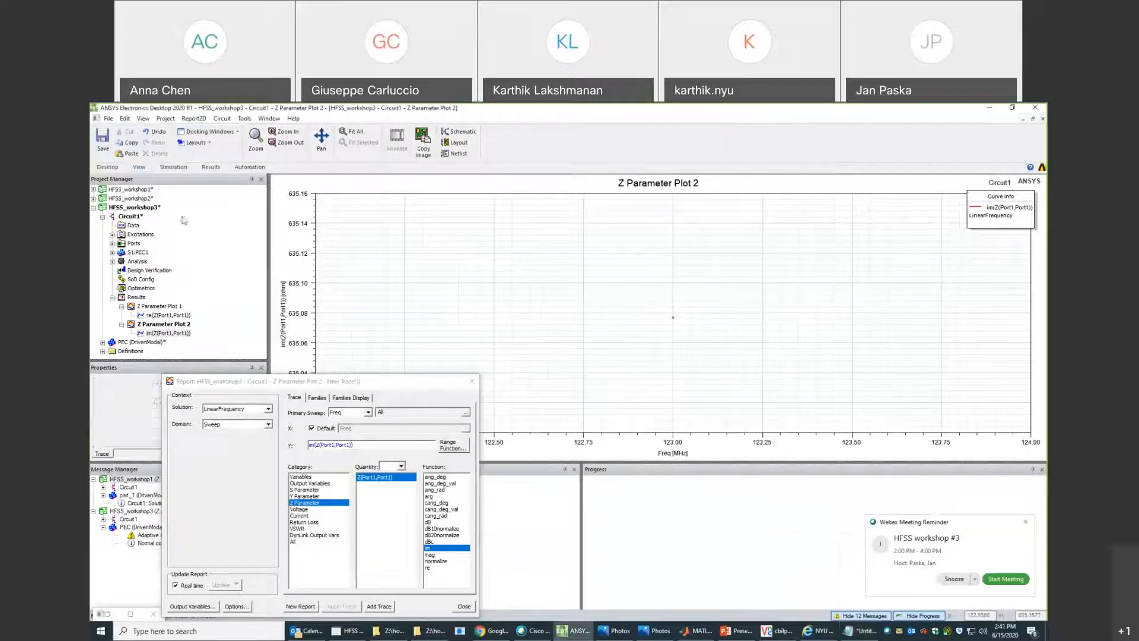
Return to the Circuit1 schematic and delete the wire between the port and the shunt capacitor.
double_click(130, 216)
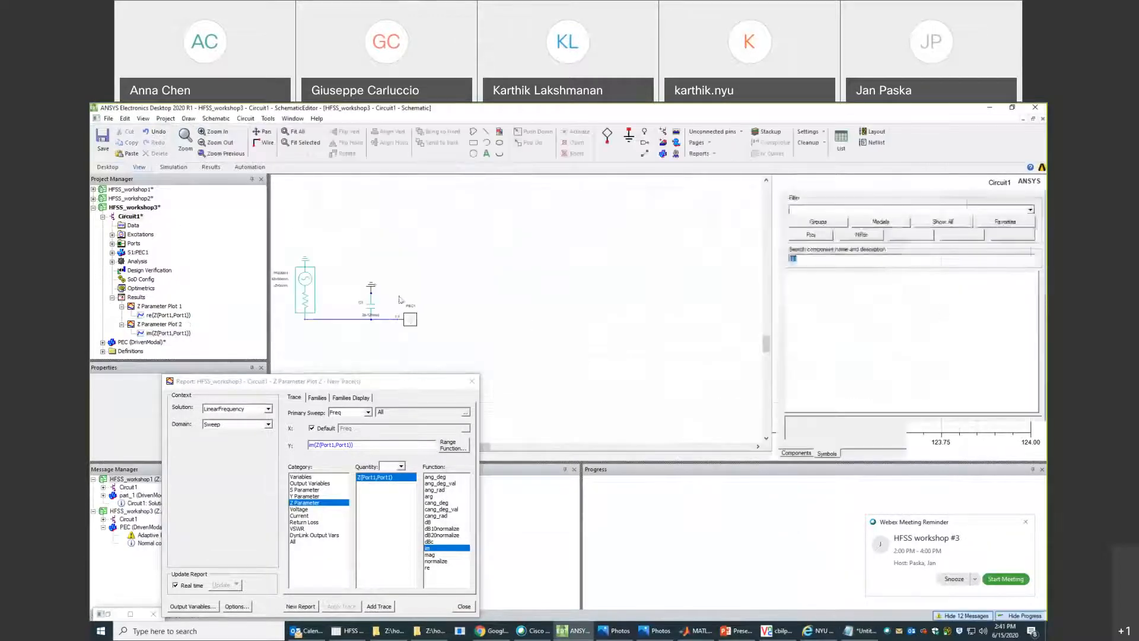
text(gn)
click(346, 319)
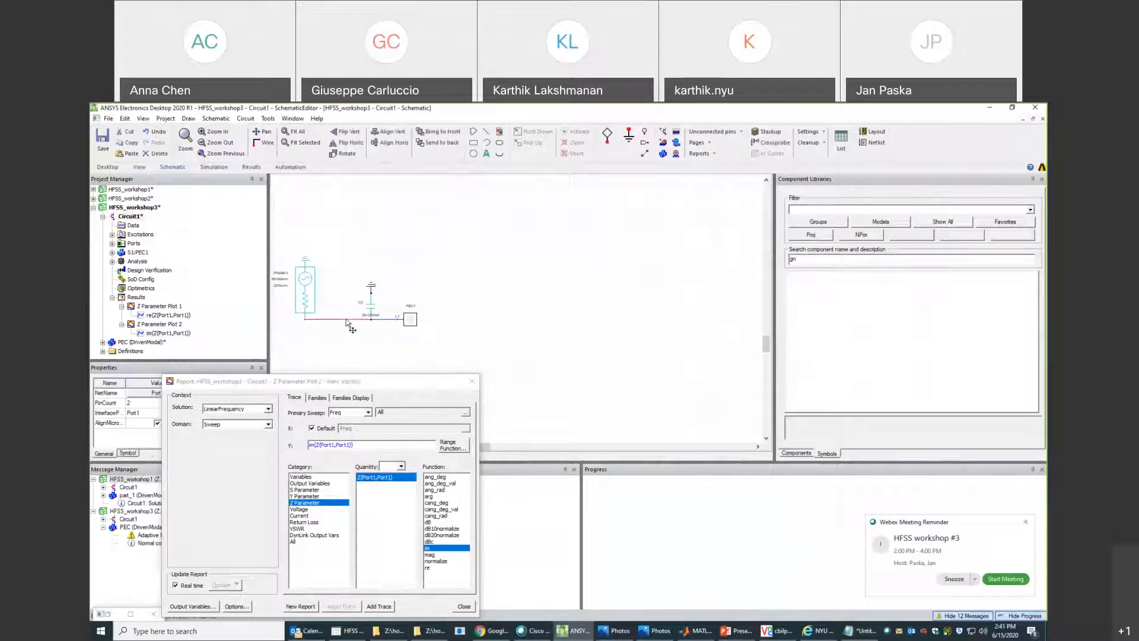
key(Delete)
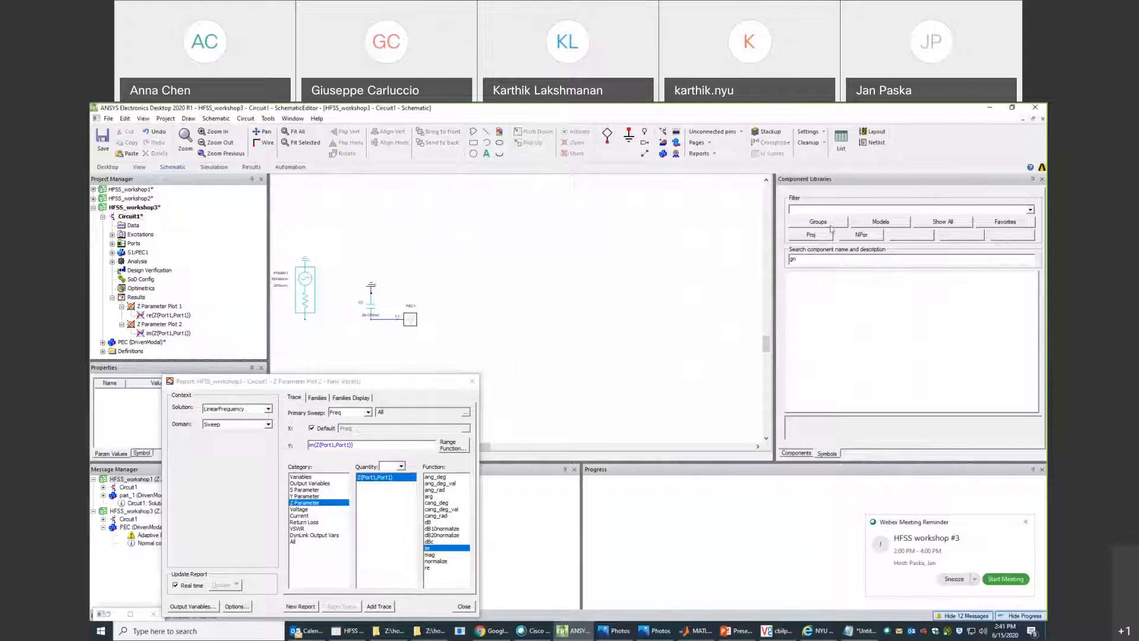
Place a copy of the shunt capacitor between the port and the shunt branch and rotate it to lie horizontally.
click(371, 309)
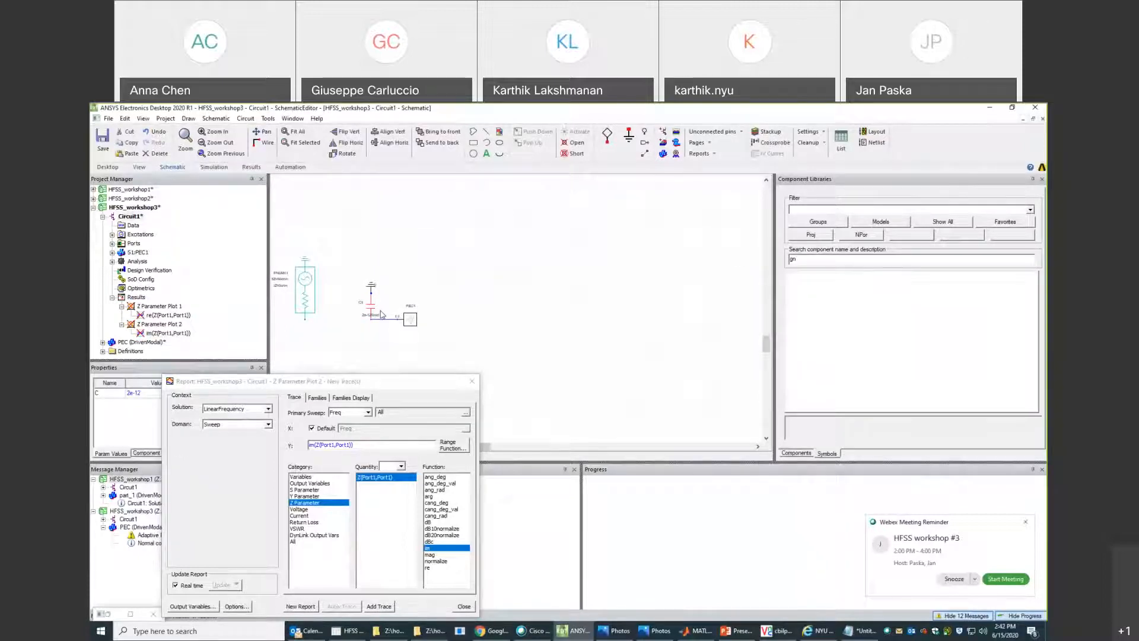
key(ctrl+v)
click(332, 321)
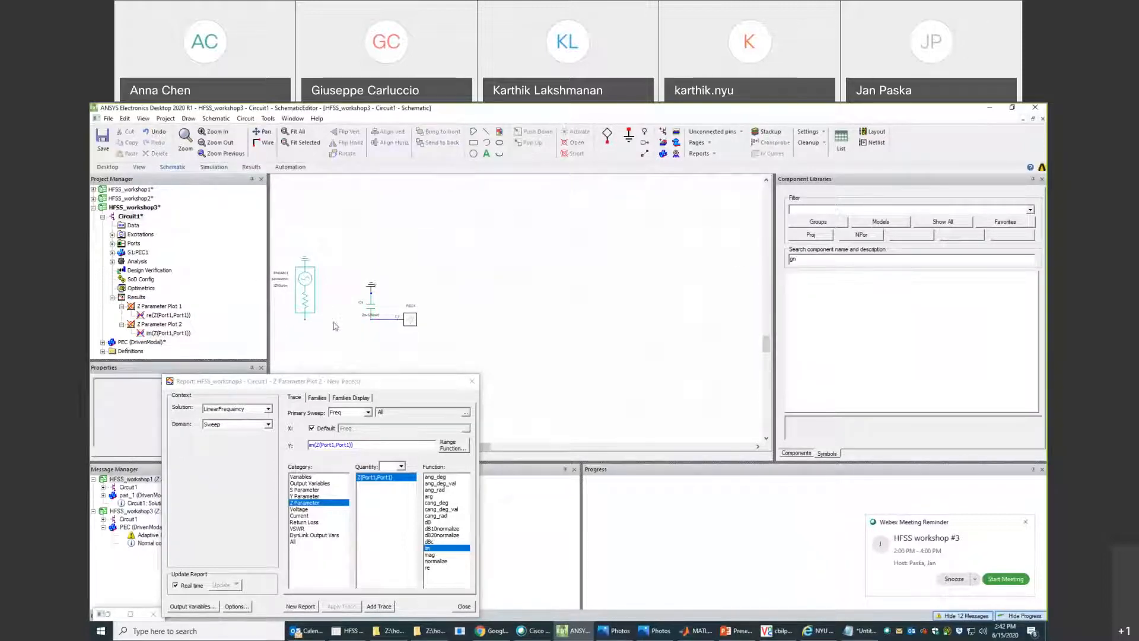
right_click(335, 327)
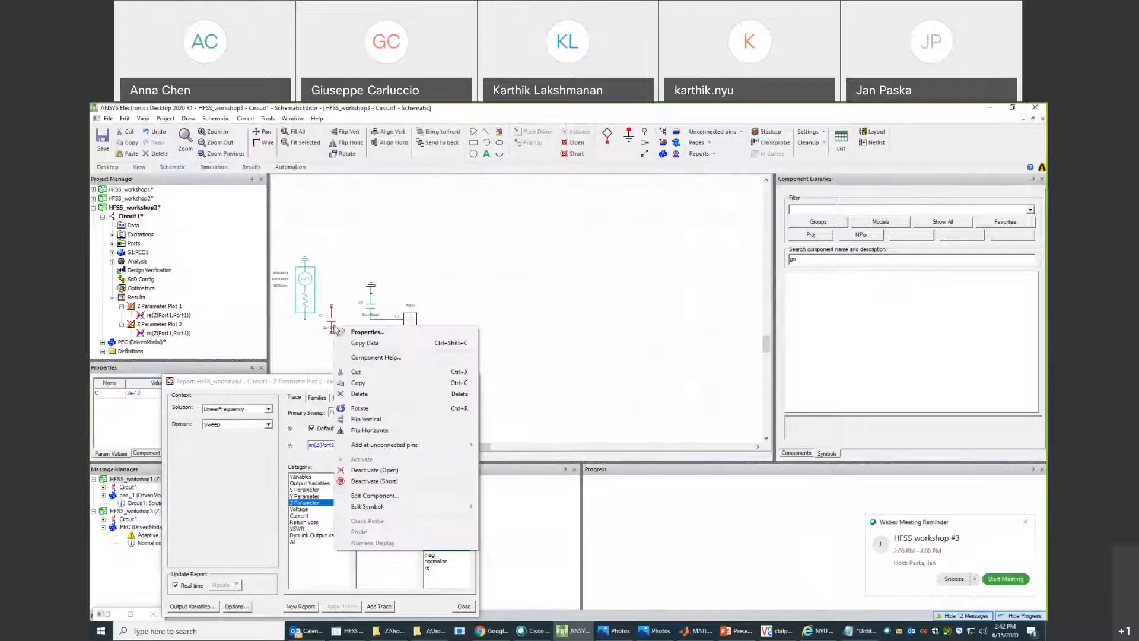
click(375, 410)
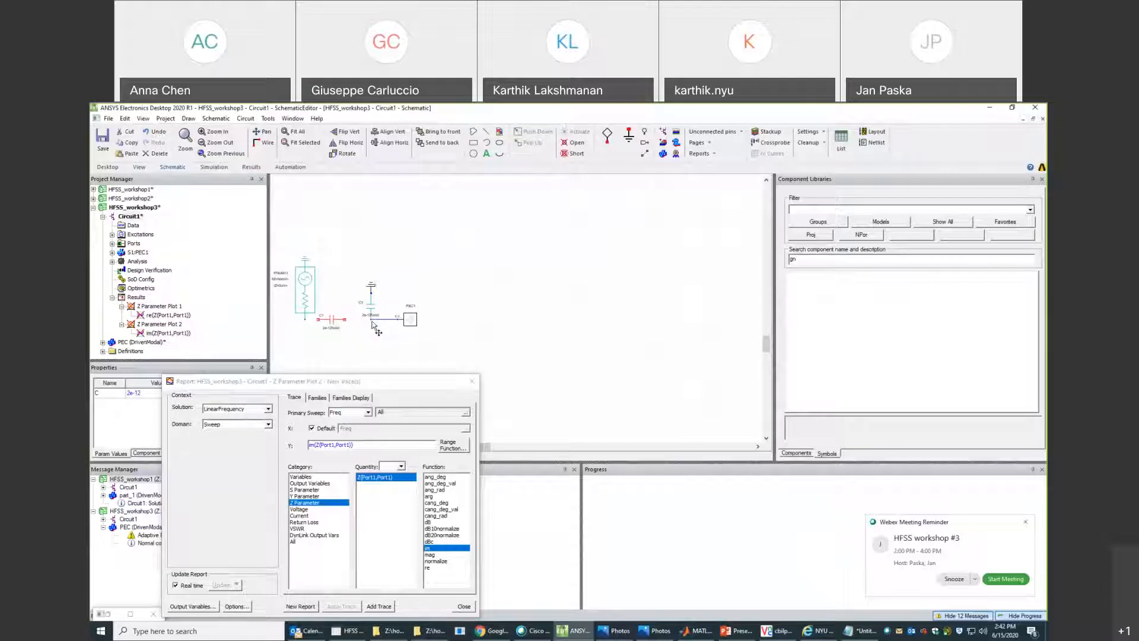
Wire the series capacitor to the shunt capacitor's node on one side and to the port on the other.
click(346, 319)
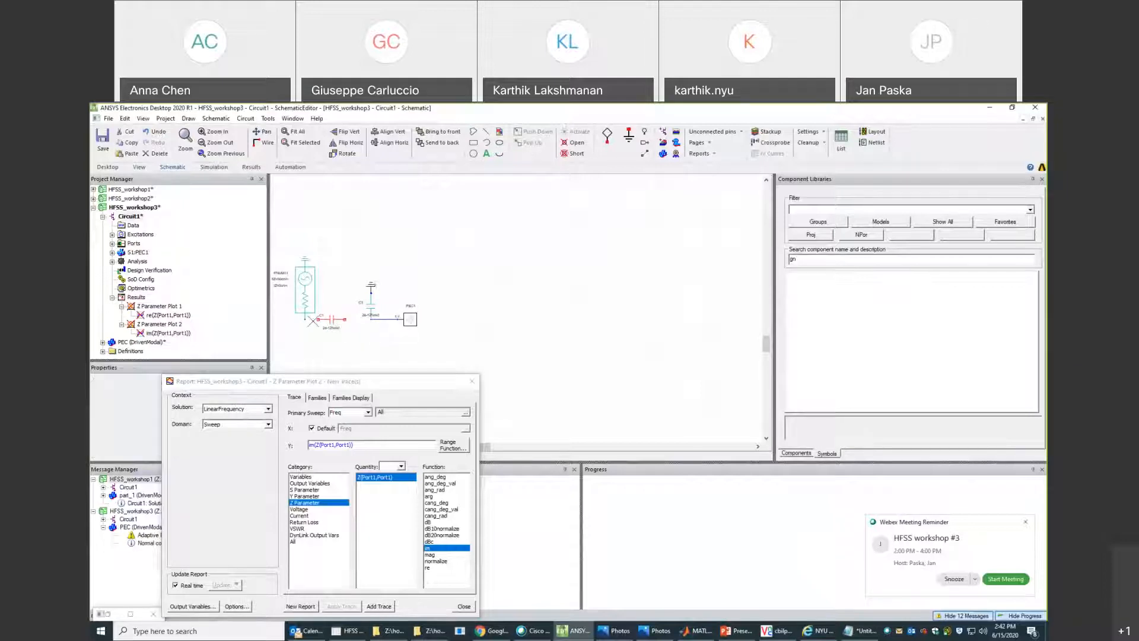
click(318, 319)
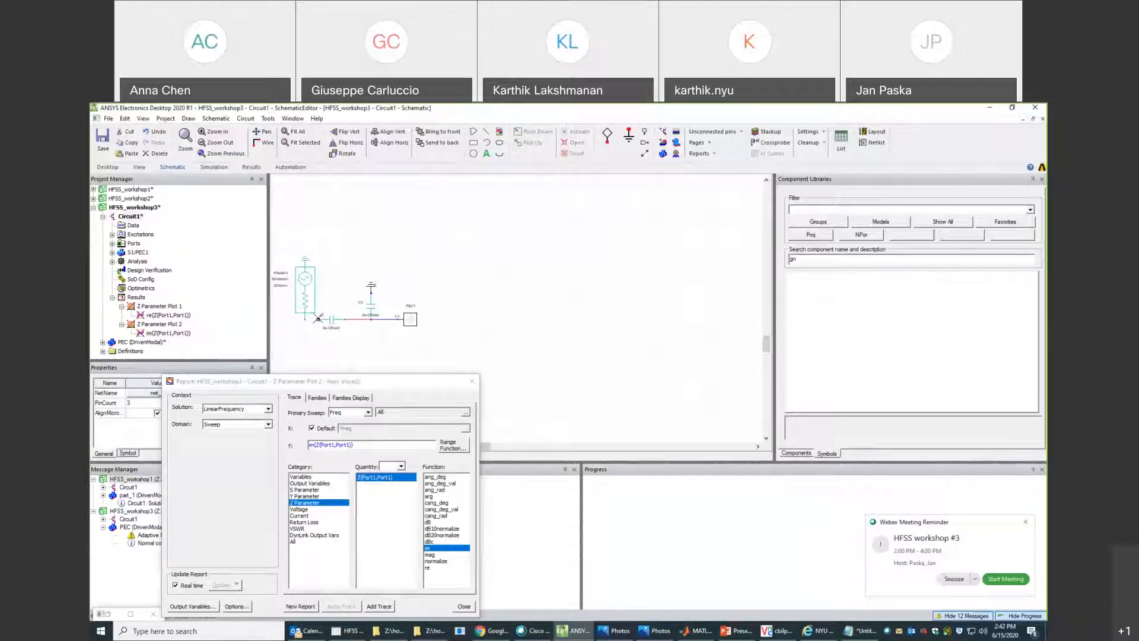
click(305, 319)
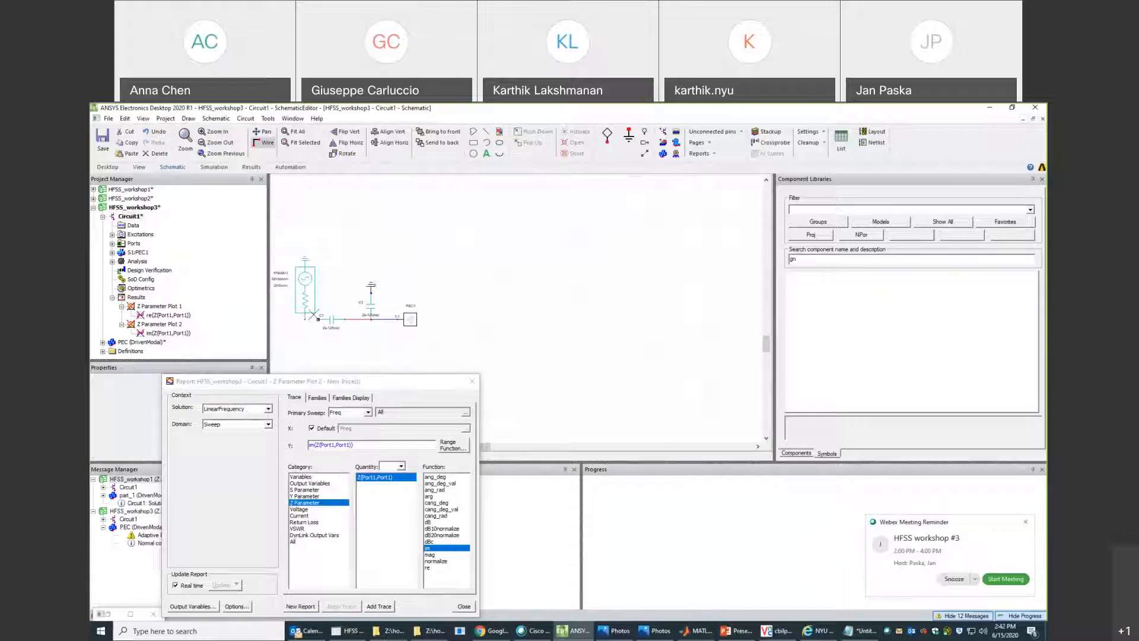
key(Escape)
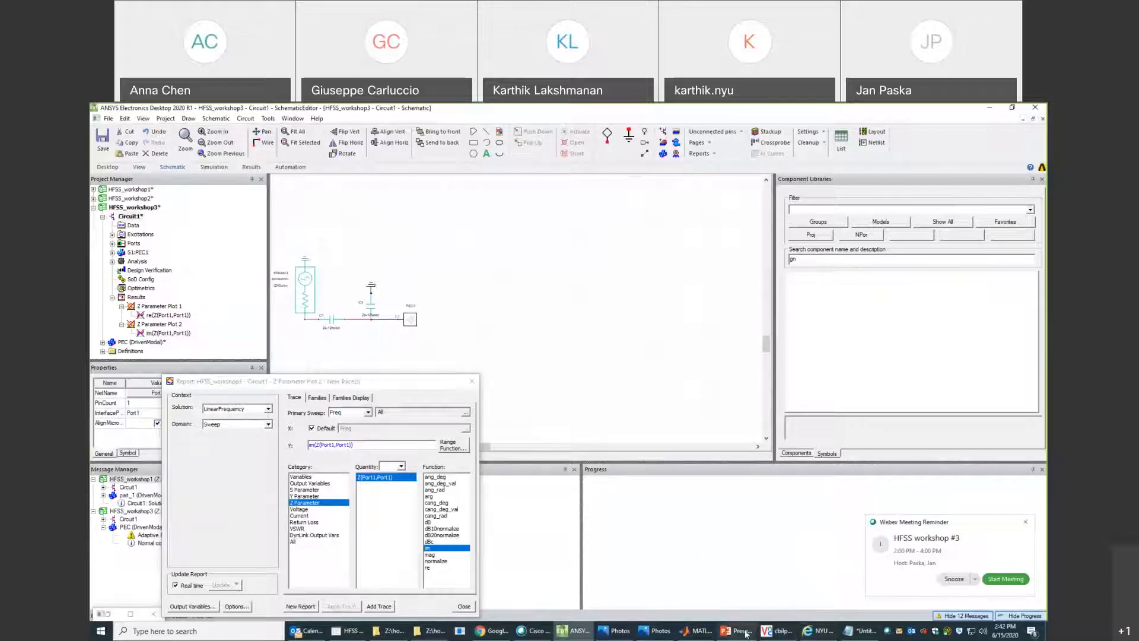
Switch to MATLAB and define the angular frequency as w=2*pi*123e6;.
mouse_move(701, 634)
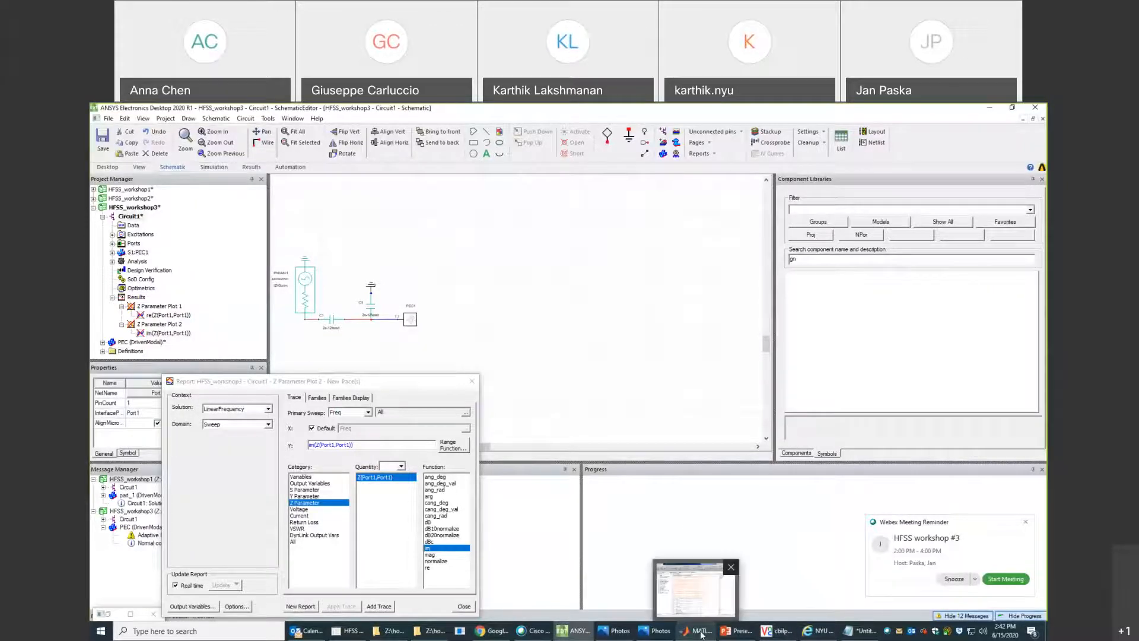
click(701, 635)
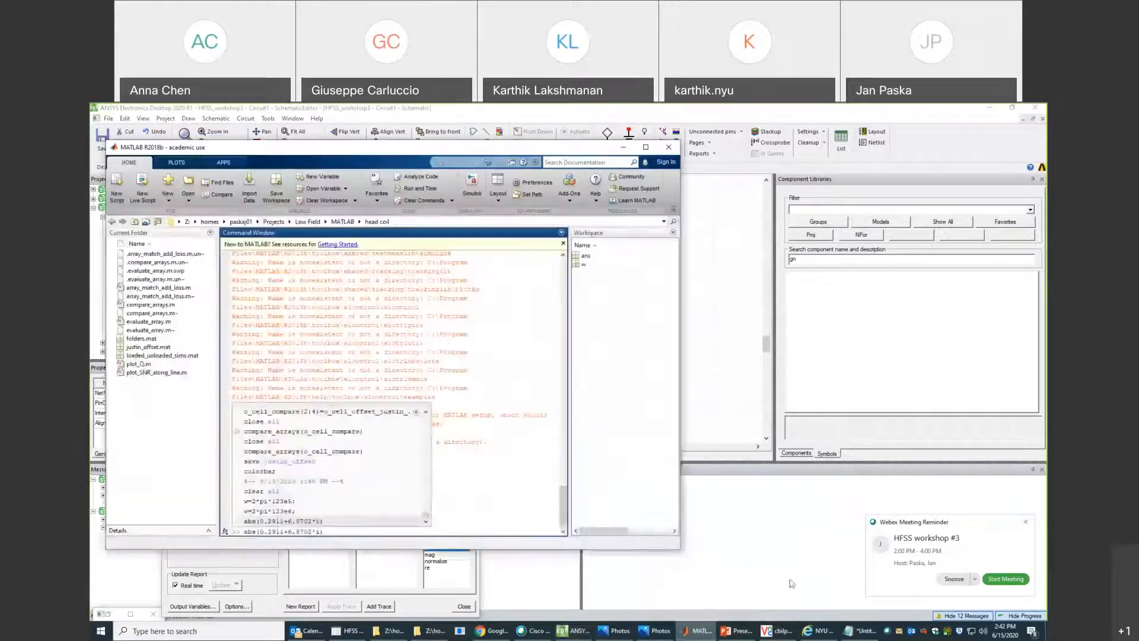
key(Up)
drag(350, 531, 245, 534)
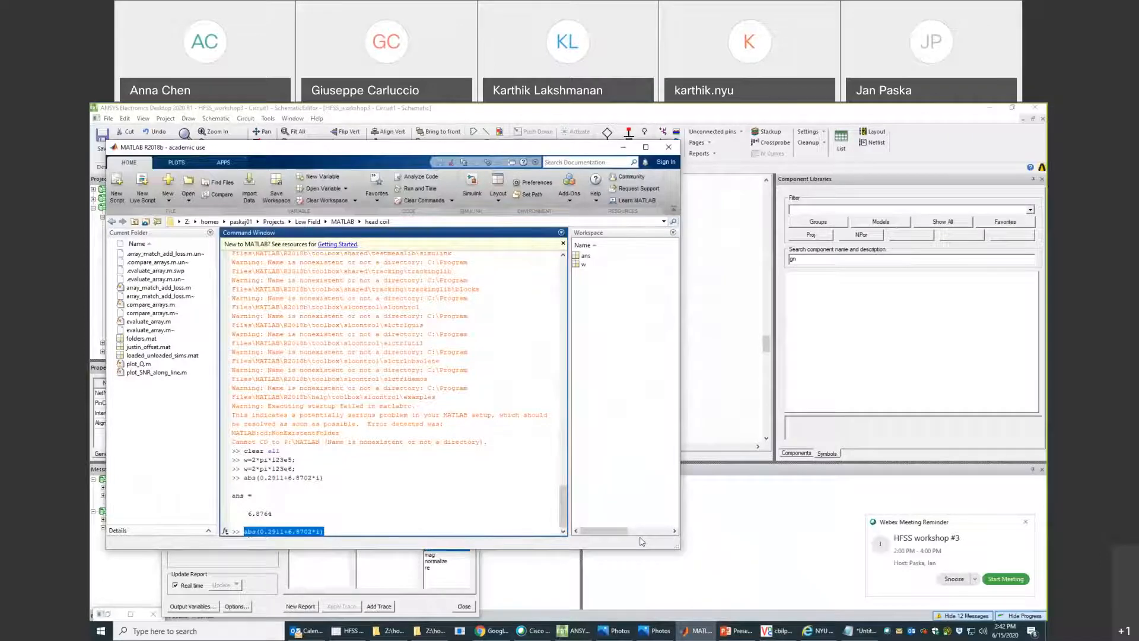
text(w=)
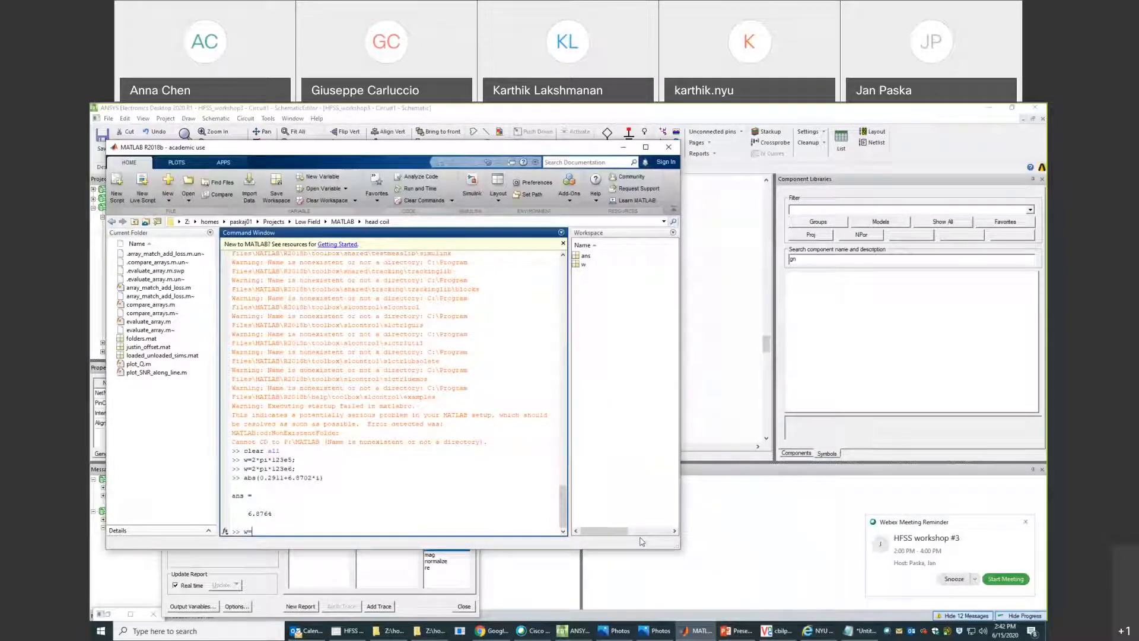
text(2*pi*12)
key(Return)
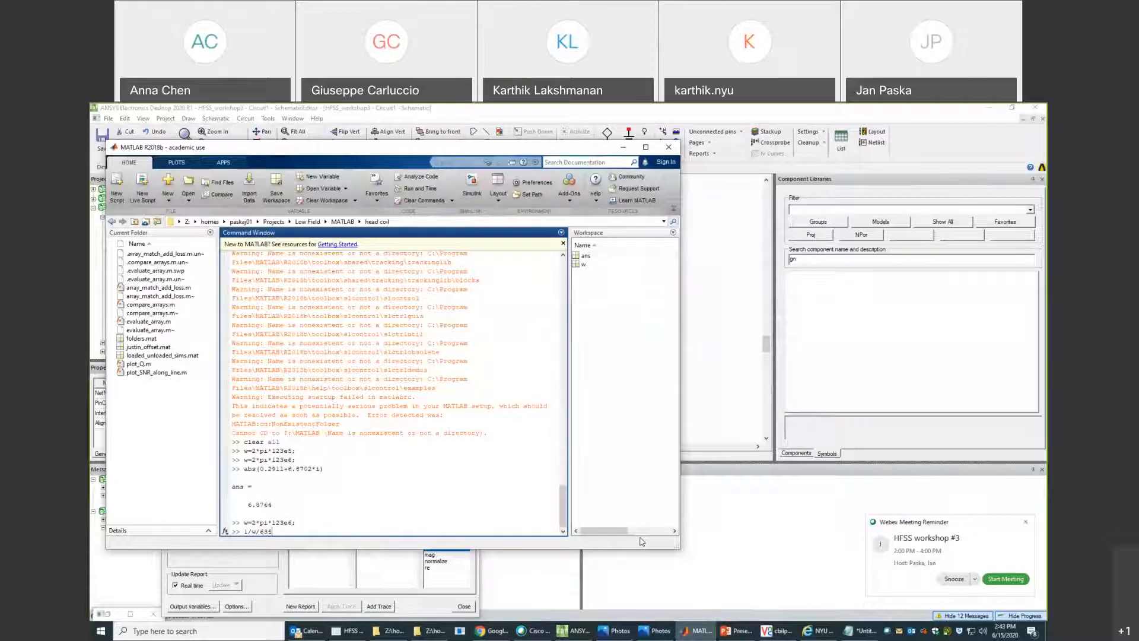
Evaluate 1/w/635 to get the series capacitance and return to the circuit schematic.
key(BackSpace)
text(5)
key(Return)
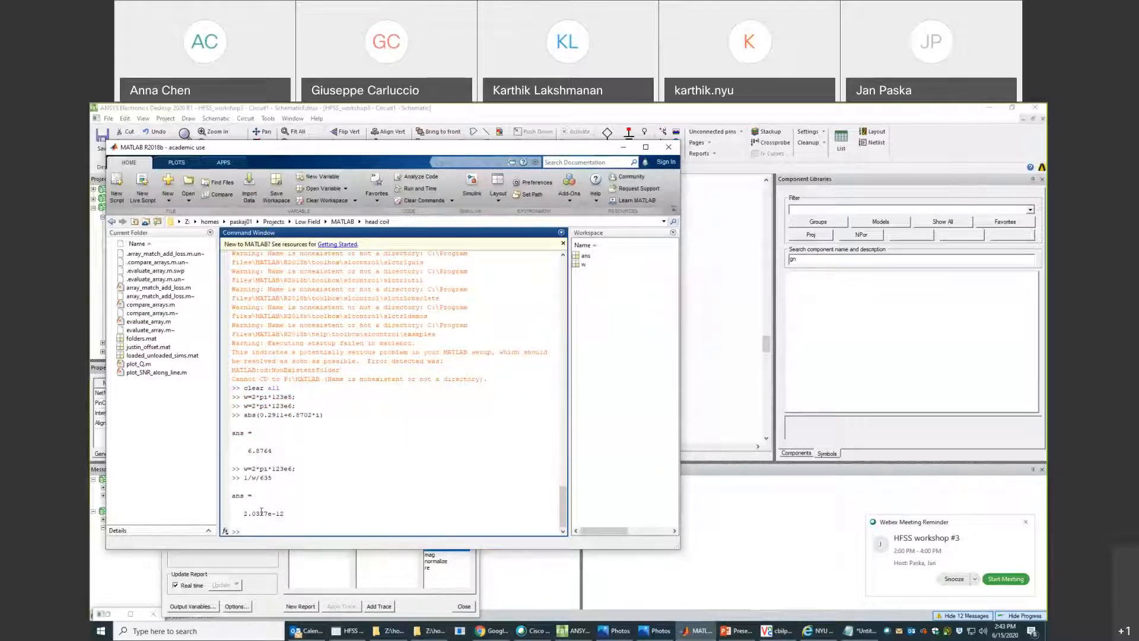
click(623, 148)
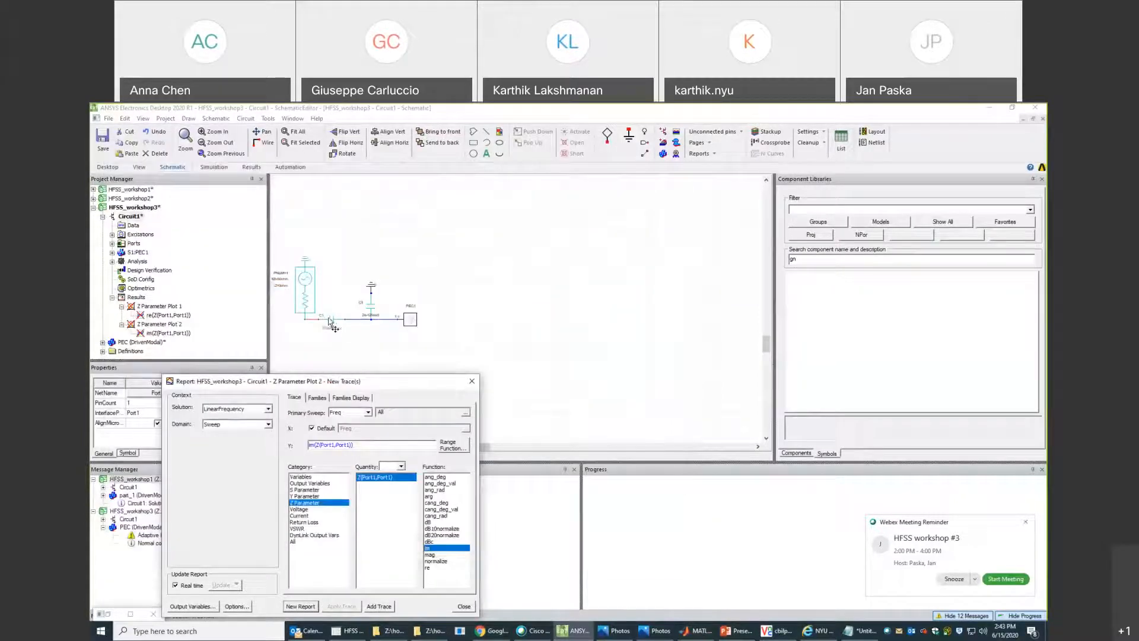
Dismiss the report setup and set the series capacitor's capacitance to 2.04e-12 farad.
click(472, 381)
double_click(330, 325)
click(525, 314)
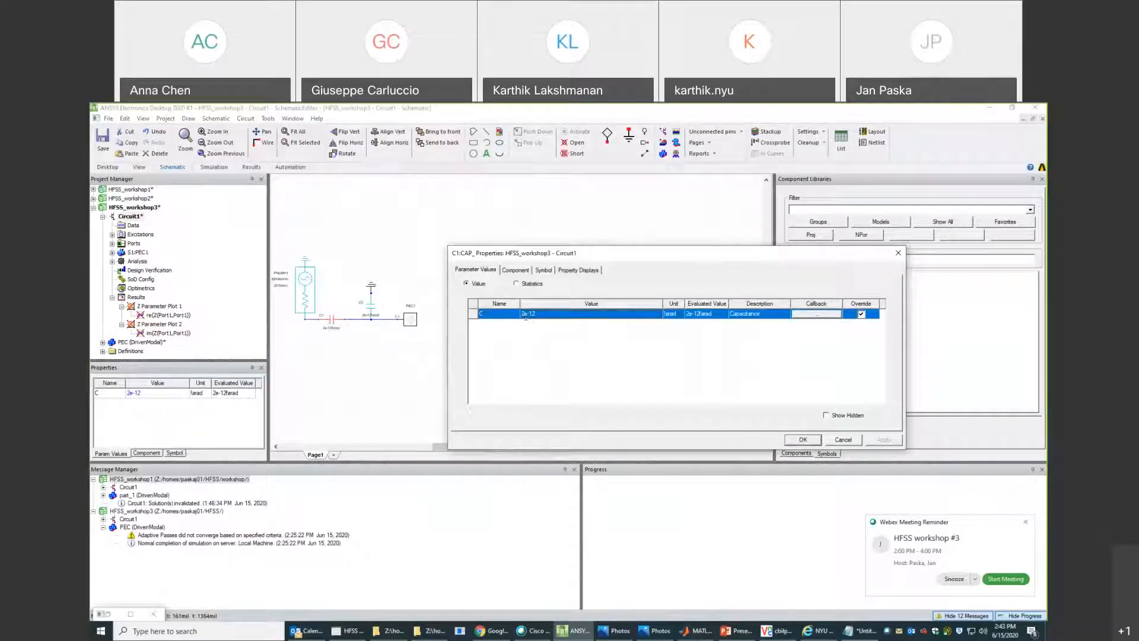
text(.04)
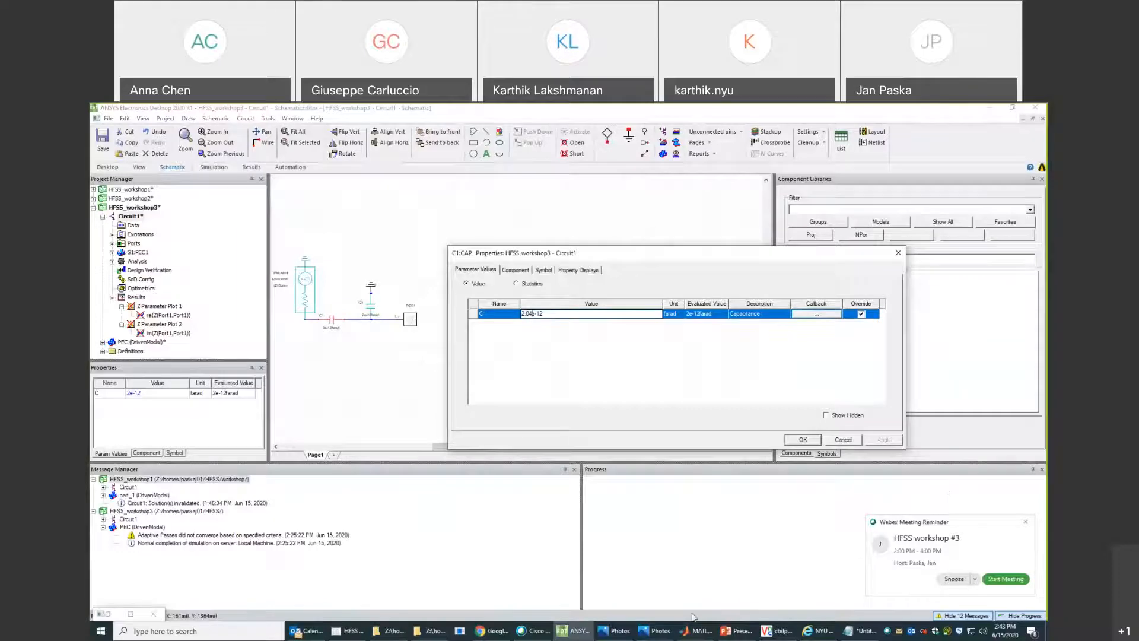
click(697, 632)
click(697, 631)
click(801, 441)
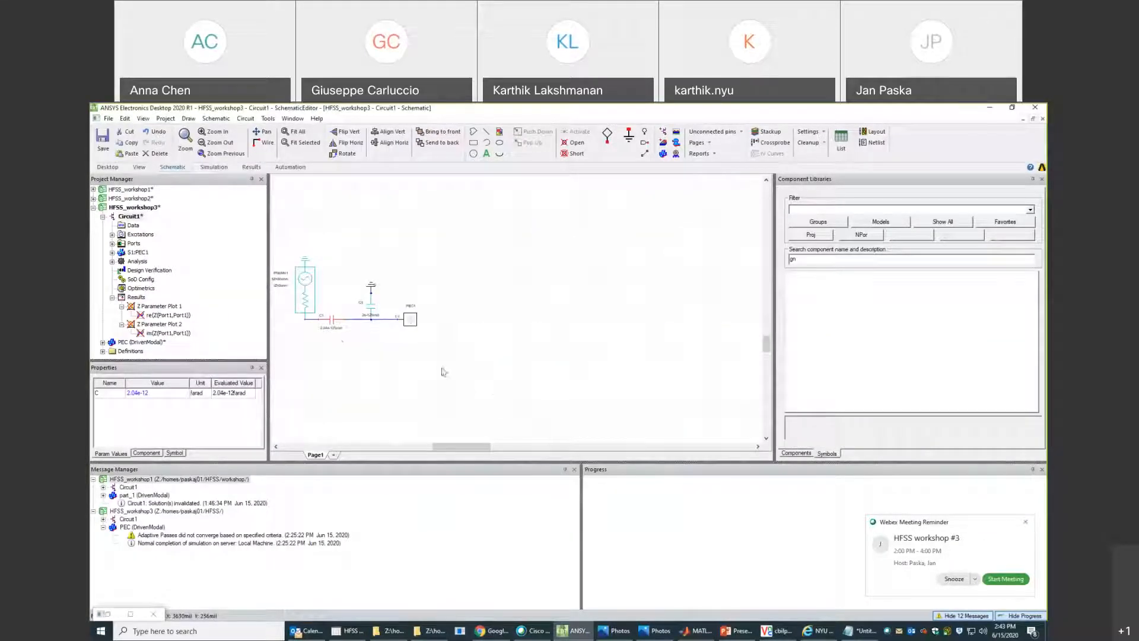
Delete all of Circuit1's existing reports and rerun the circuit analysis.
right_click(140, 299)
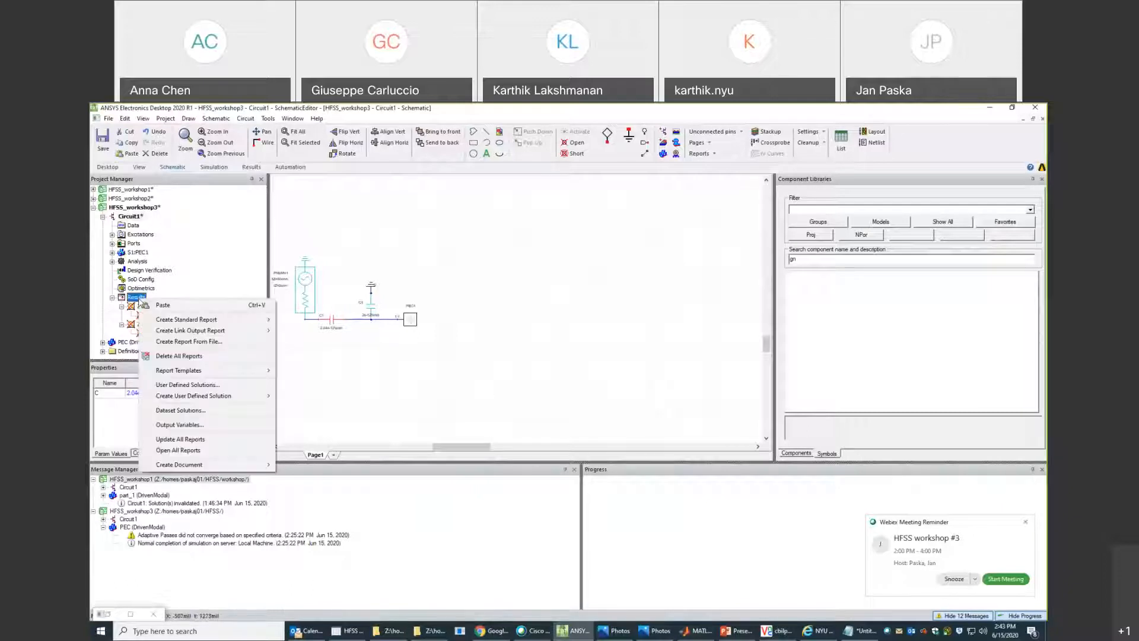
click(178, 355)
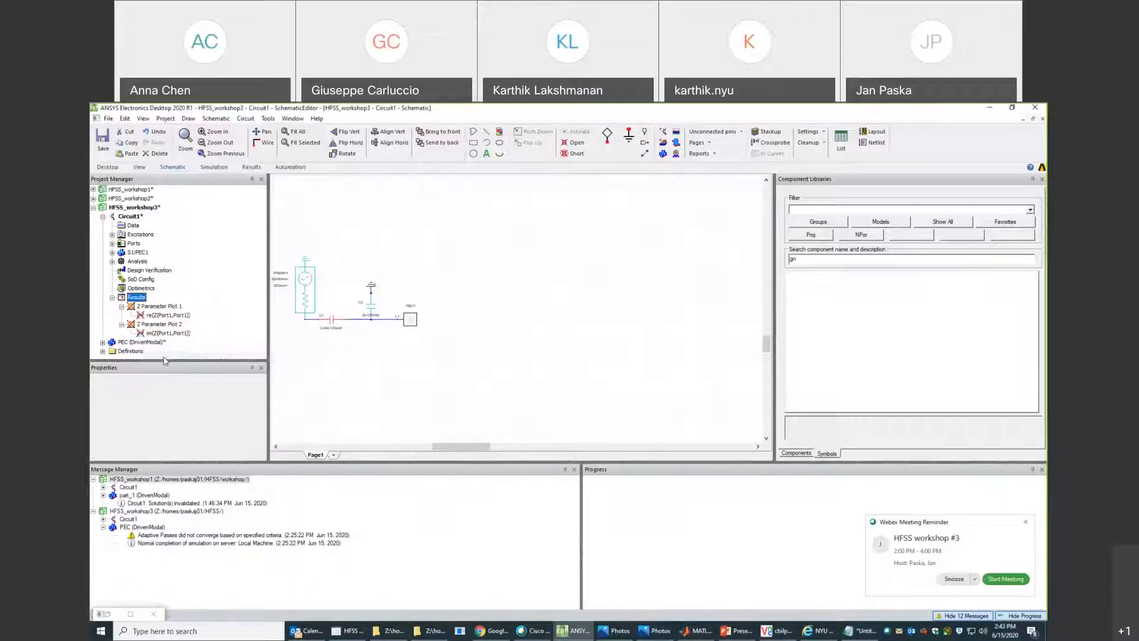
right_click(131, 261)
click(156, 280)
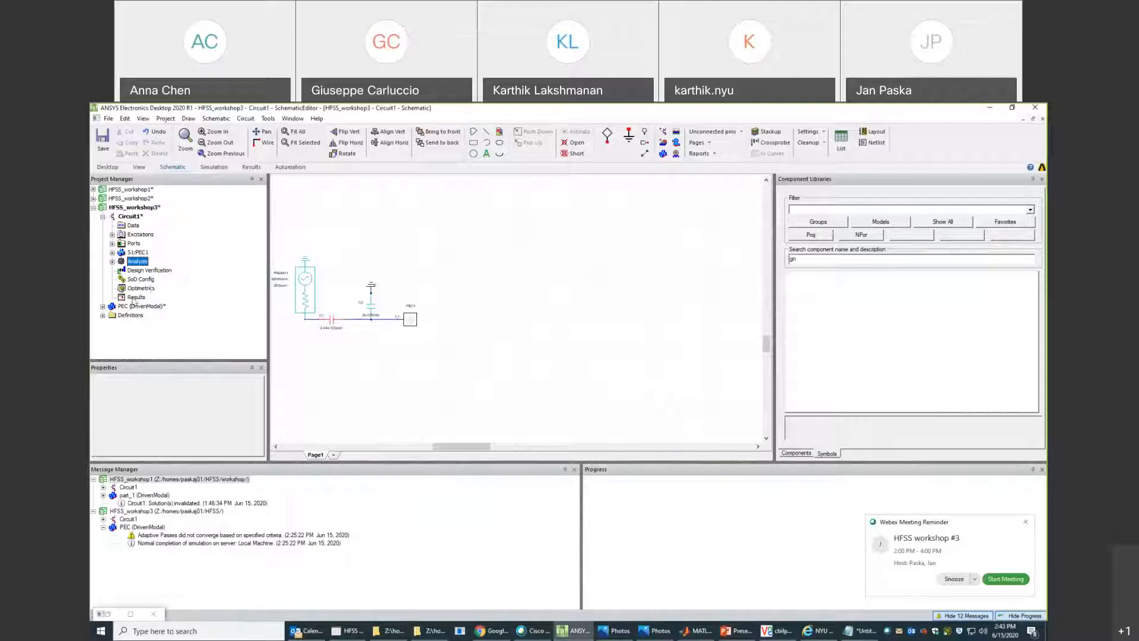
Create a Smith chart report of S(Port1,Port1) for the LinearFrequency solution and close the report setup.
right_click(136, 297)
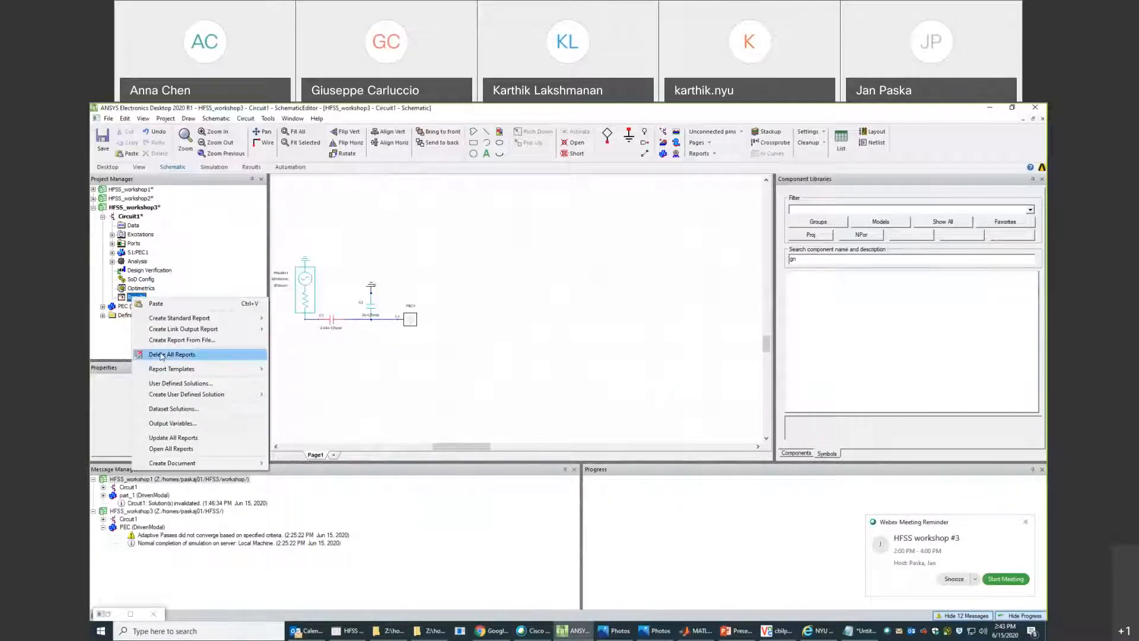
mouse_move(190, 322)
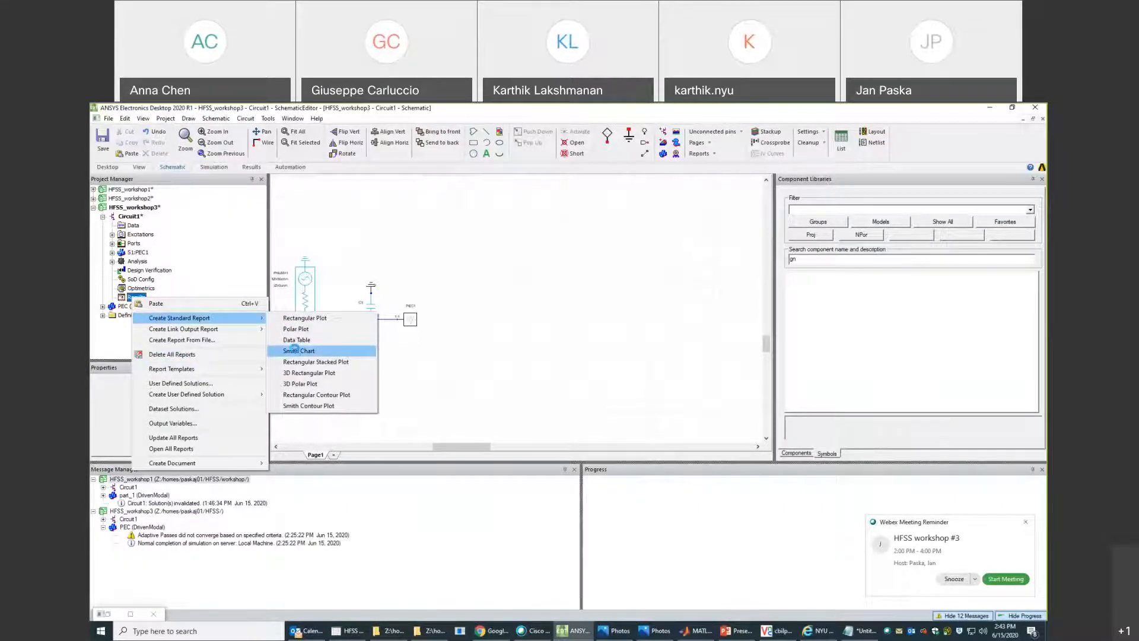
click(296, 352)
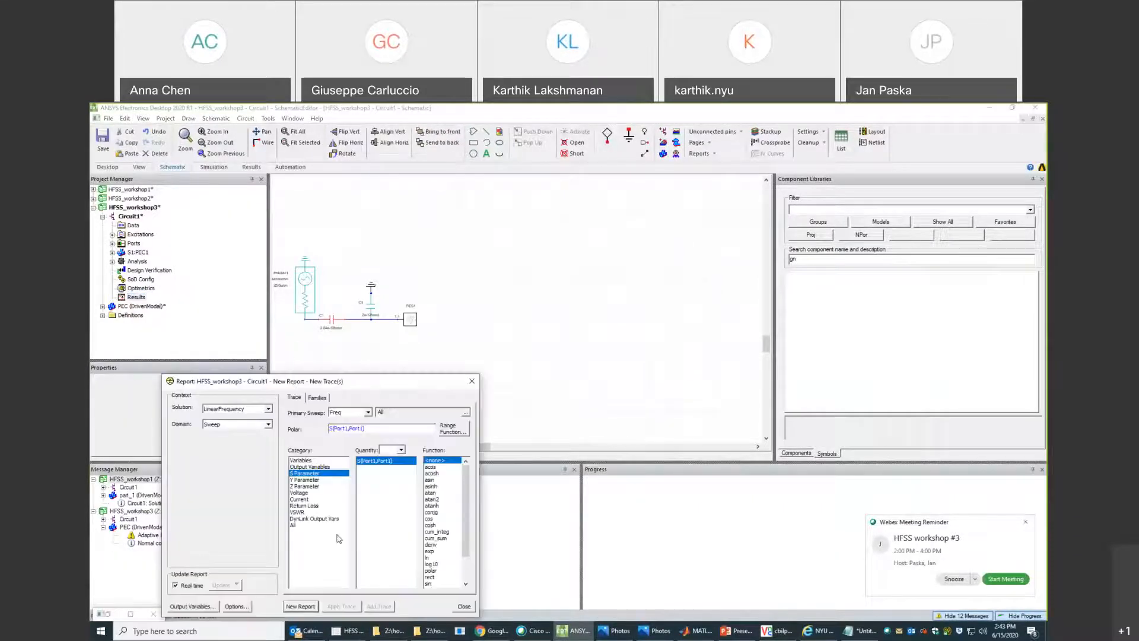
click(301, 606)
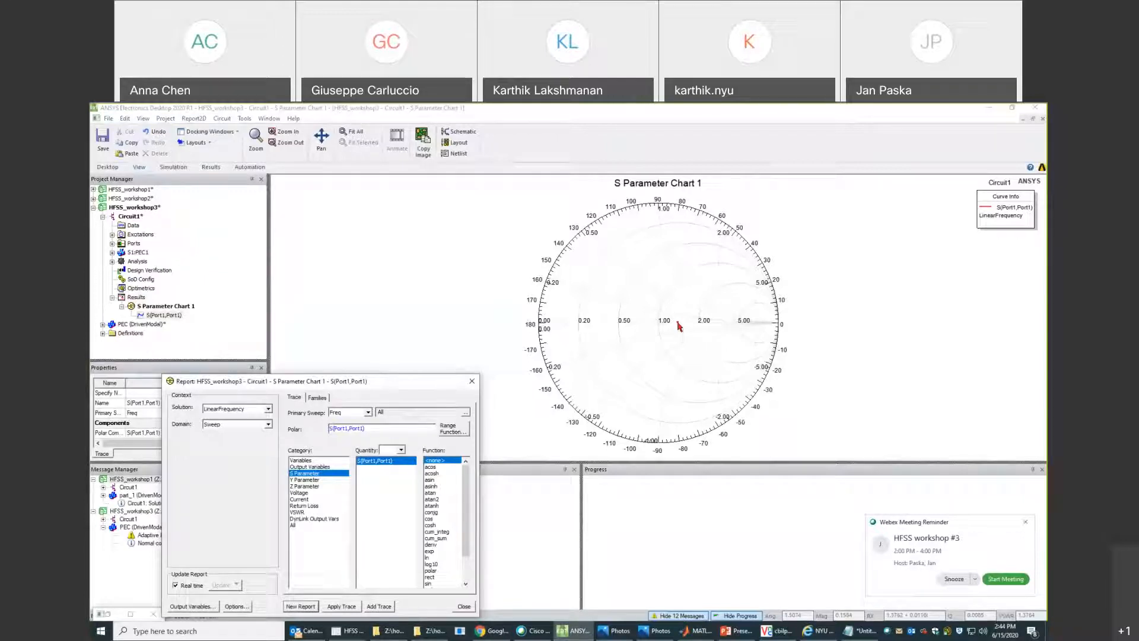
click(470, 381)
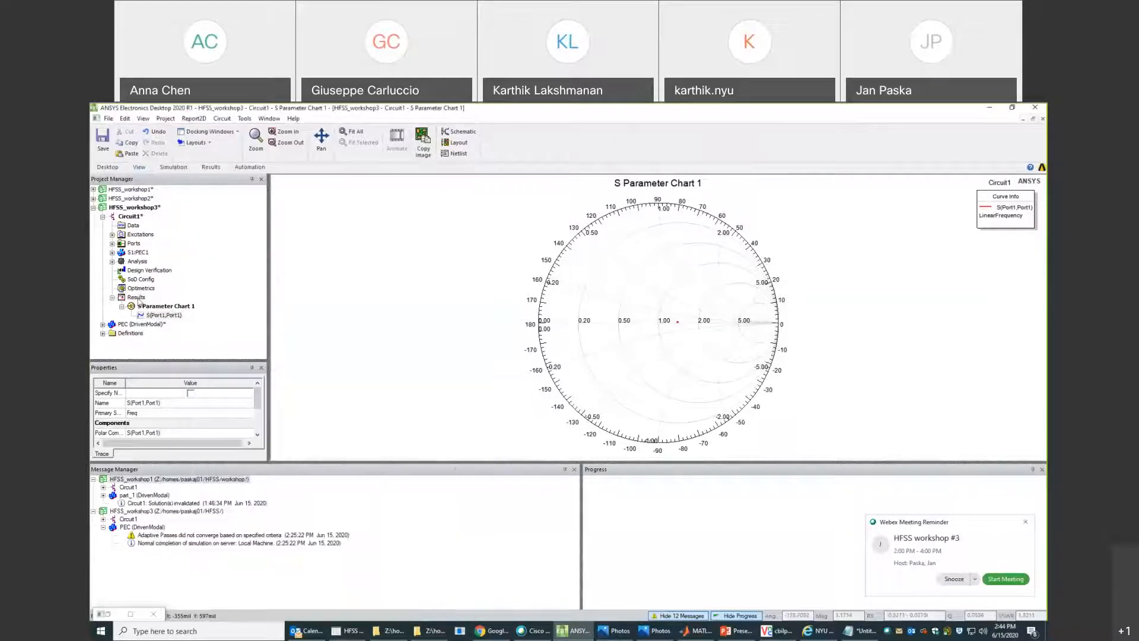
Create a rectangular plot of the real part of the Z parameter, re(Z(Port1,Port1)).
right_click(137, 297)
mouse_move(178, 319)
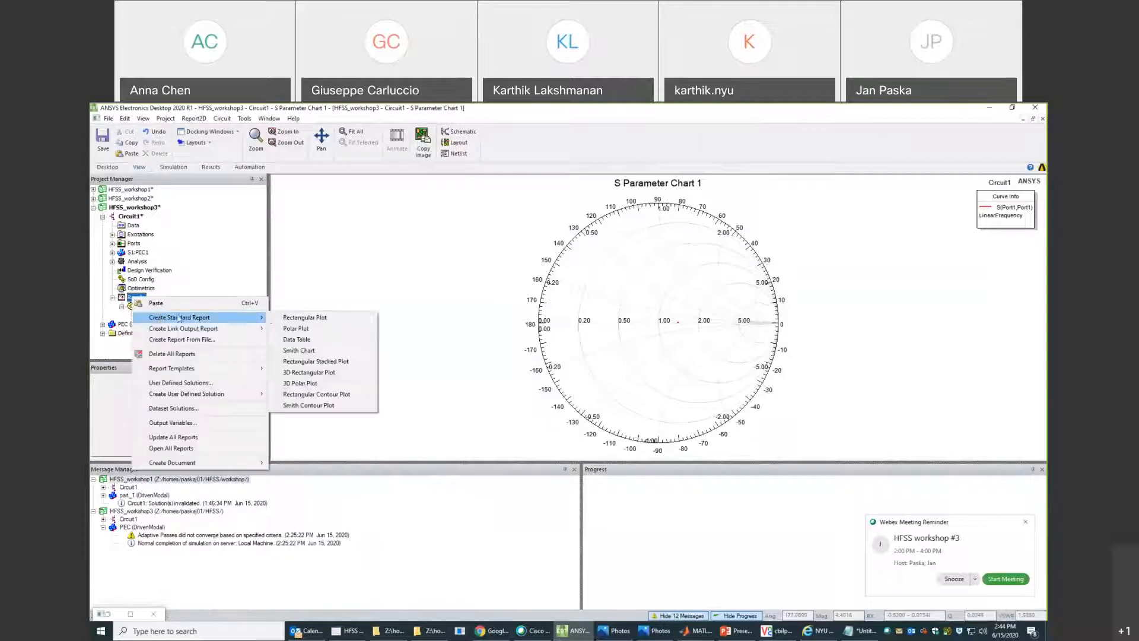
click(314, 319)
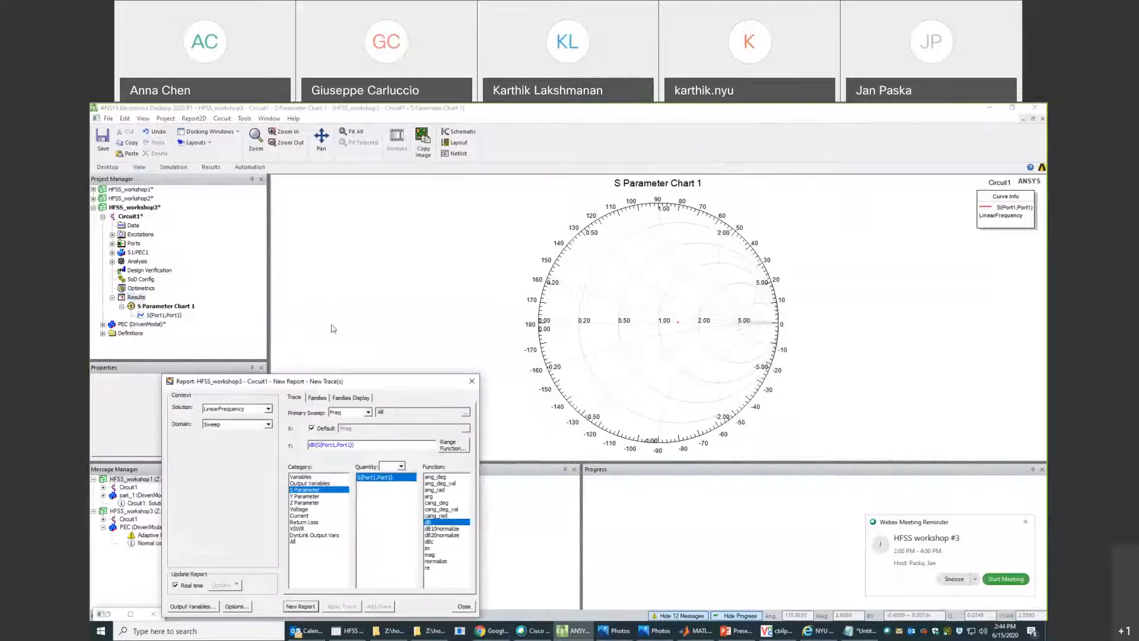
click(325, 503)
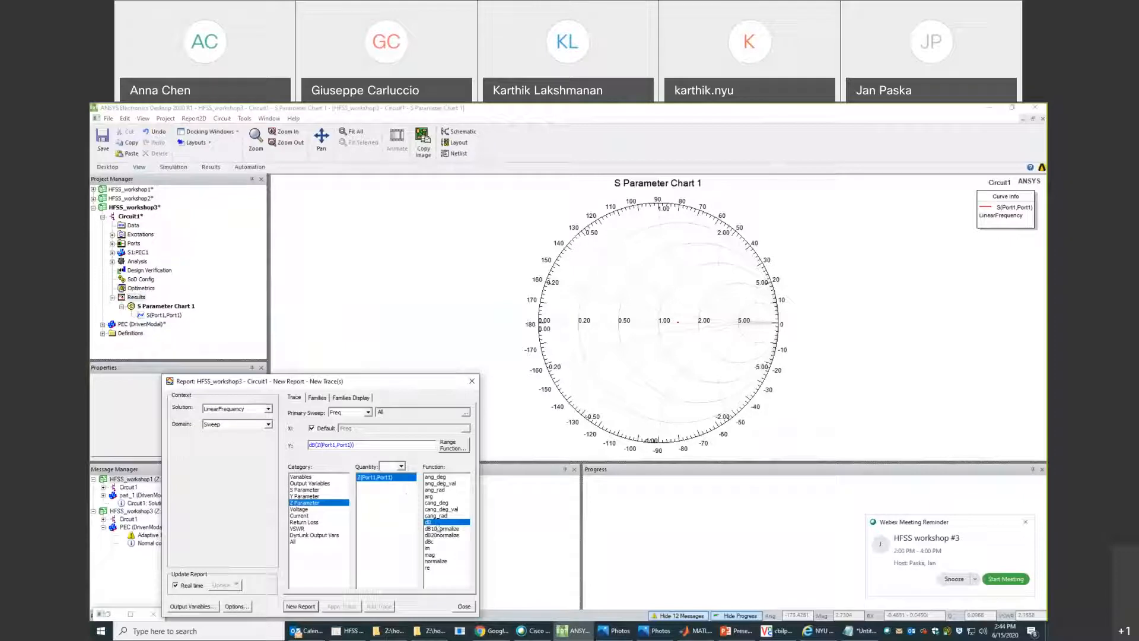
click(430, 568)
click(313, 605)
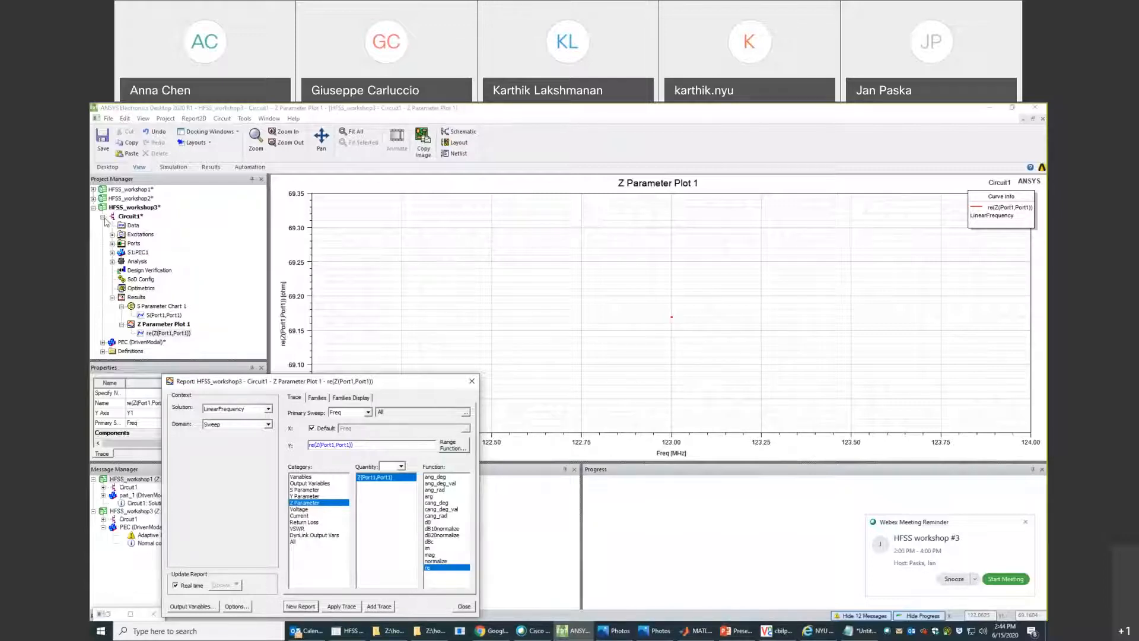
Collapse the results, return to the Circuit1 schematic and close the report setup.
click(112, 297)
double_click(128, 217)
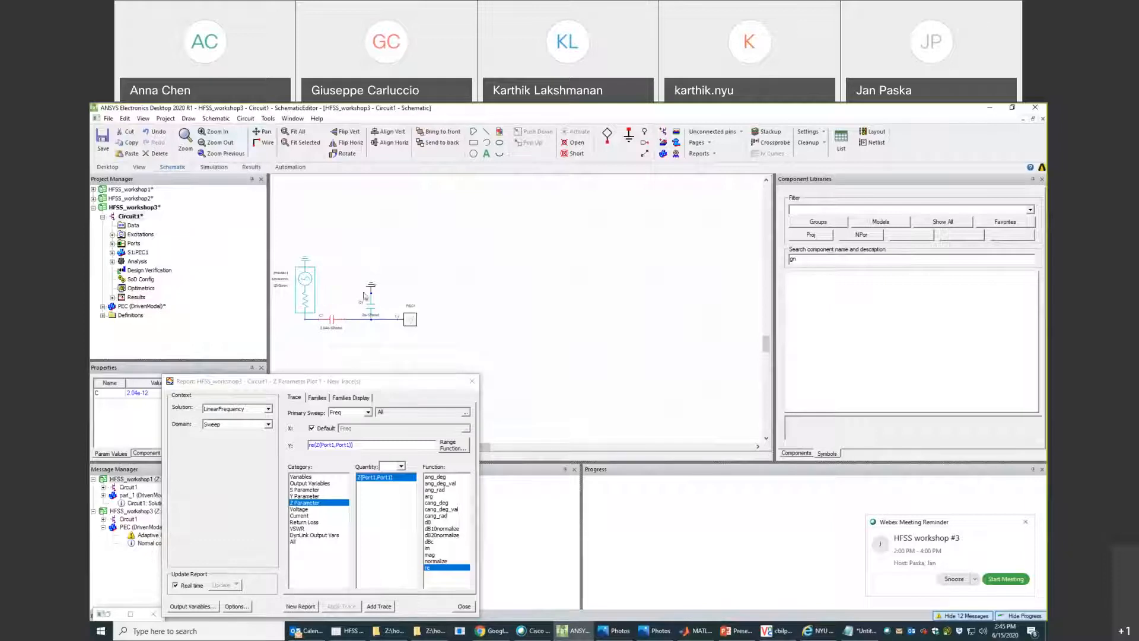
click(414, 270)
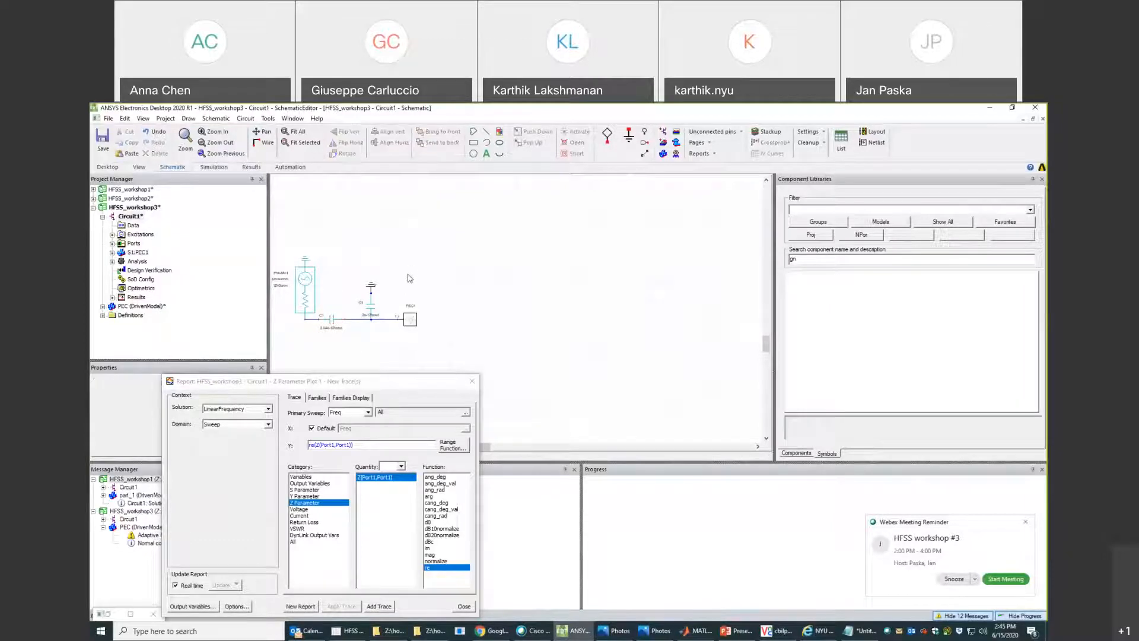
click(471, 381)
click(409, 319)
right_click(409, 319)
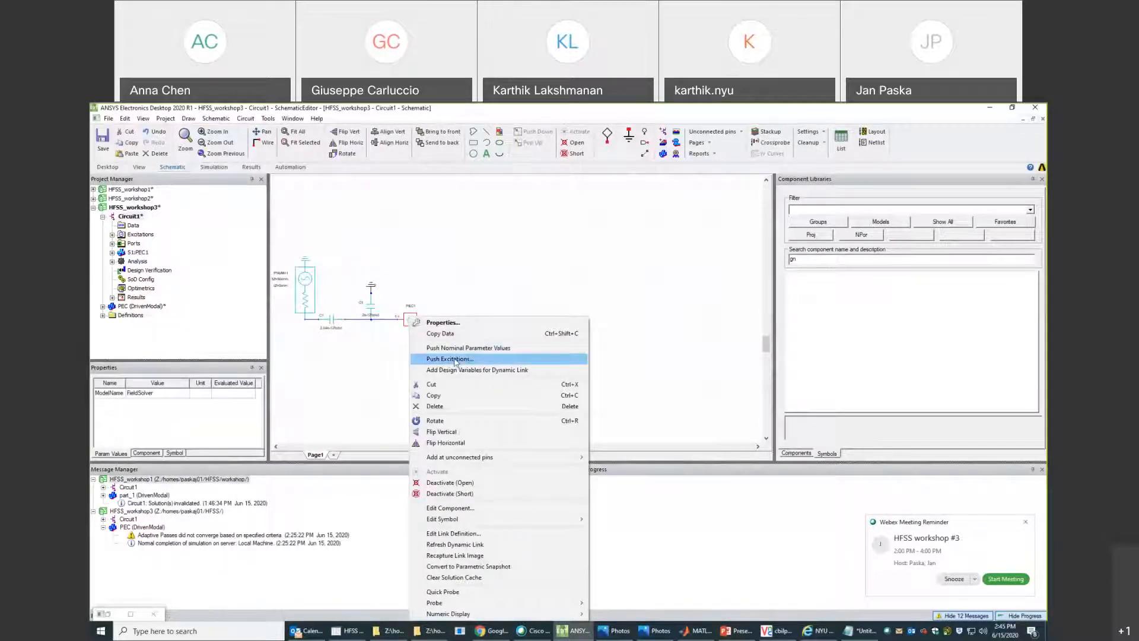
click(451, 255)
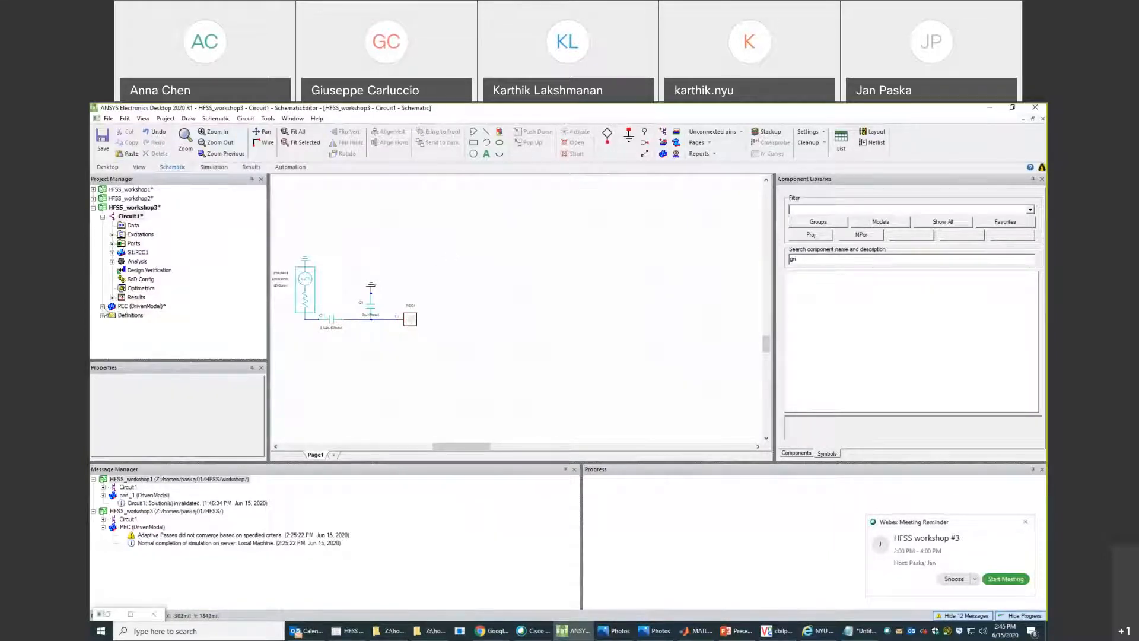
Open the PEC driven-modal design in the 3D modeler and launch its Fields Calculator.
click(102, 306)
double_click(128, 236)
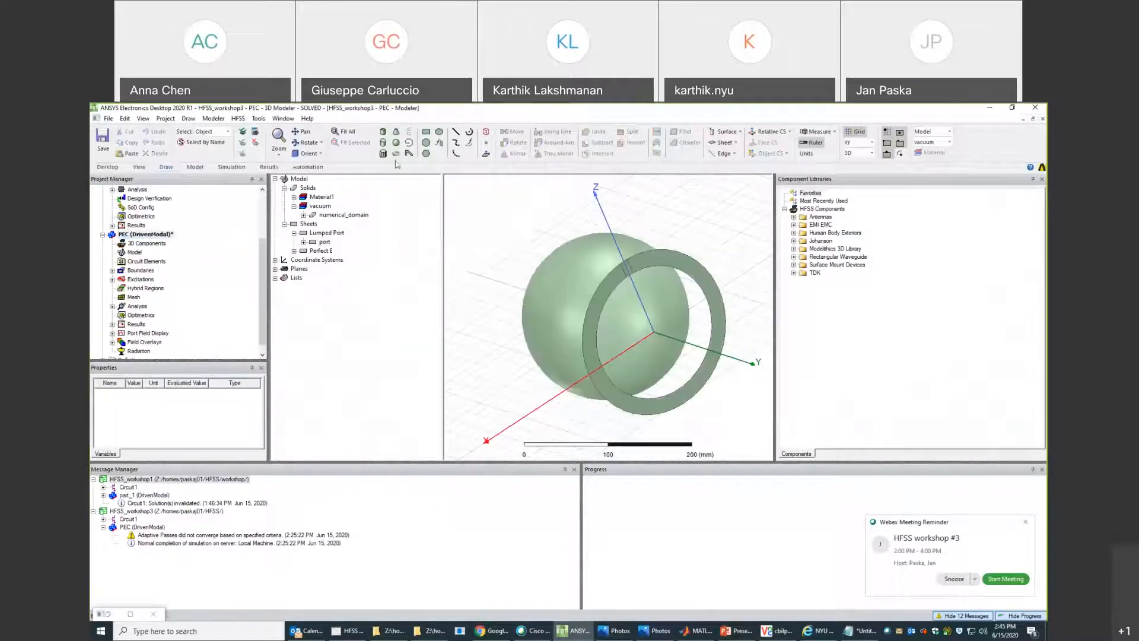
click(283, 119)
mouse_move(254, 118)
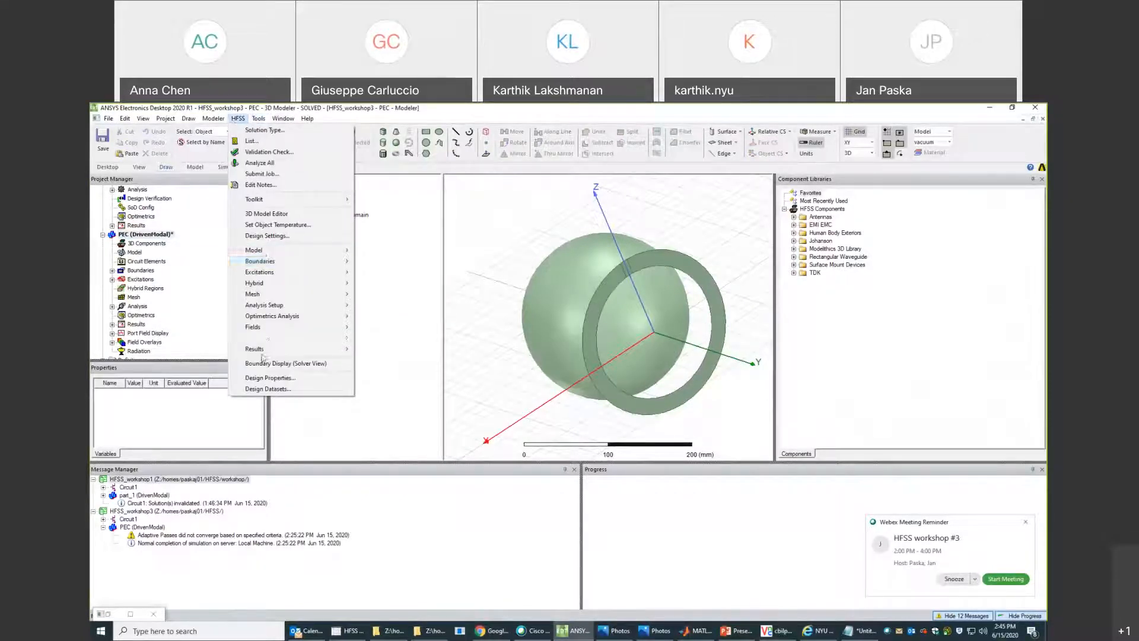
mouse_move(270, 330)
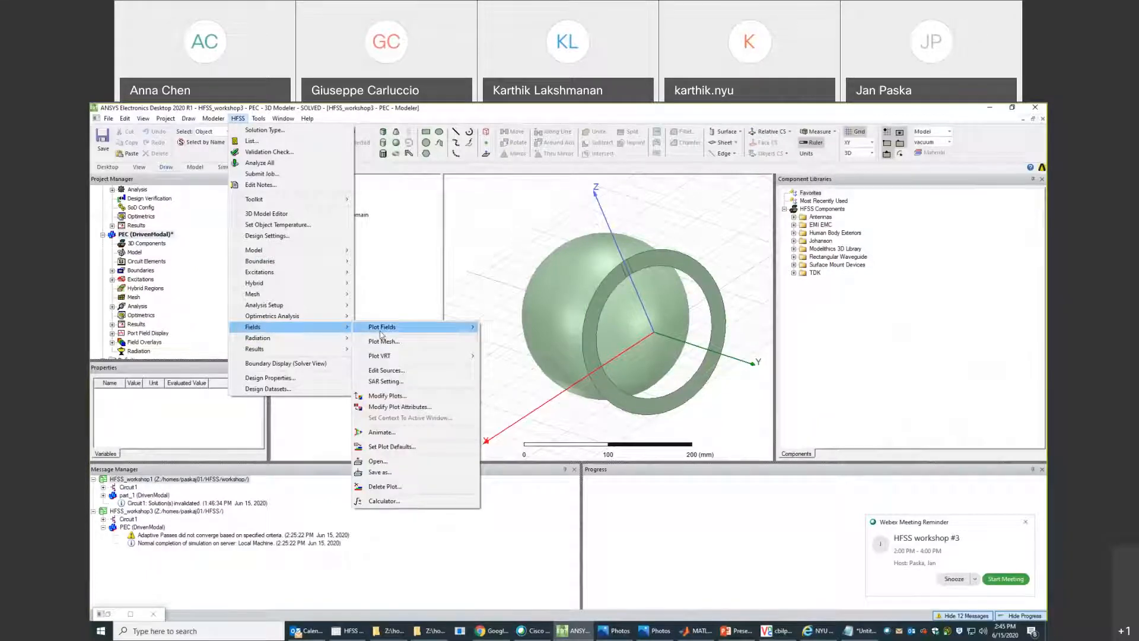
mouse_move(383, 327)
click(404, 502)
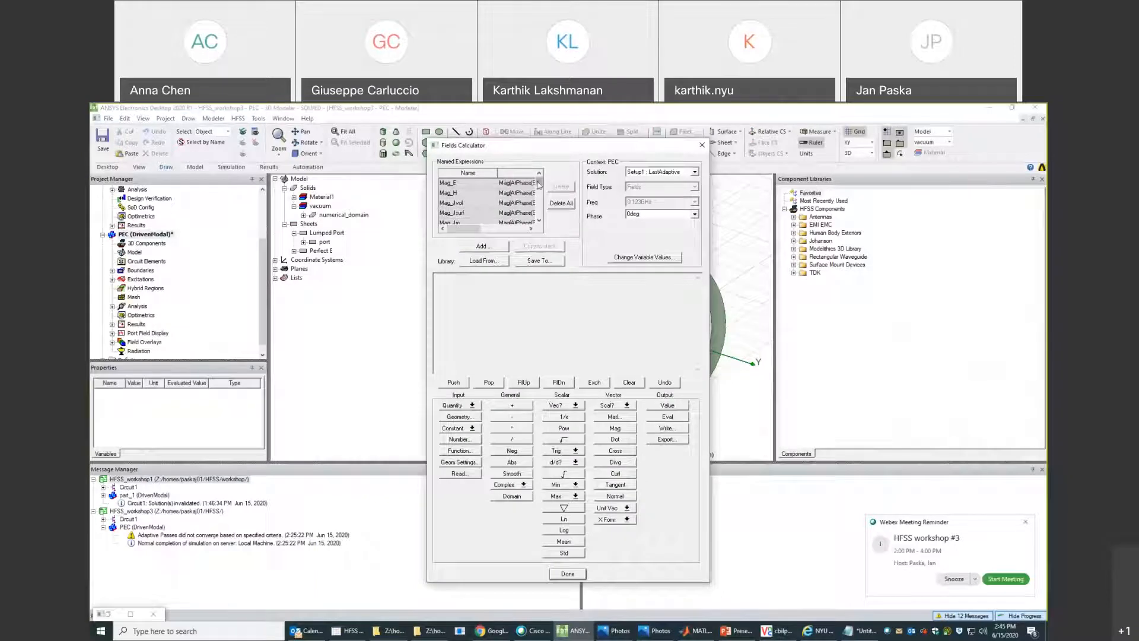
Try to push the named expression Mag_E on the empty calculator stack.
click(449, 186)
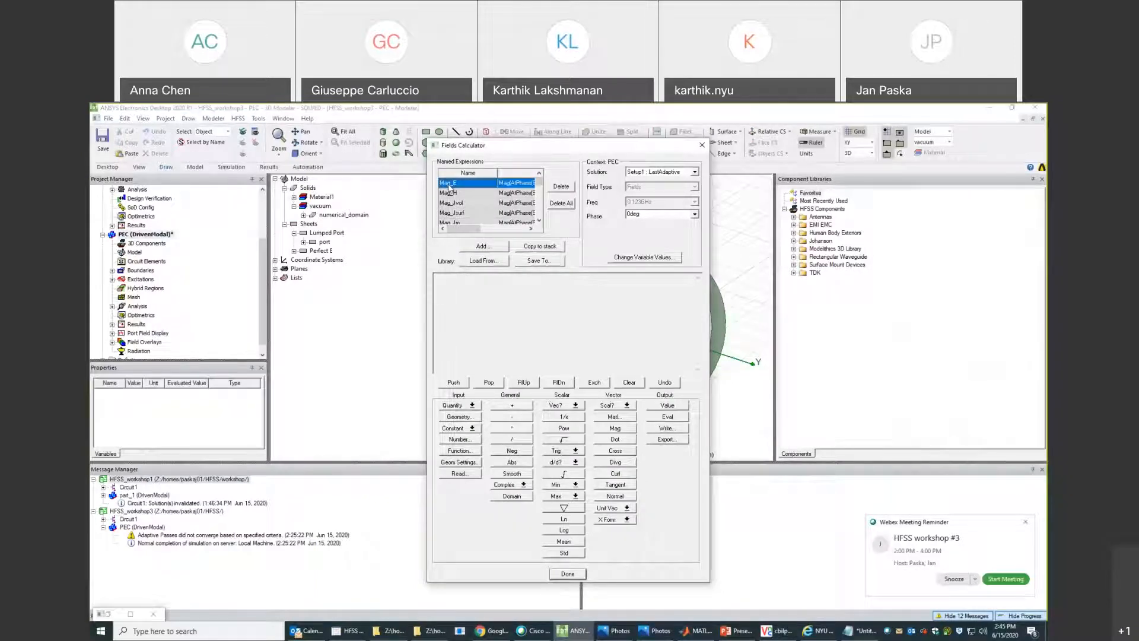
click(453, 383)
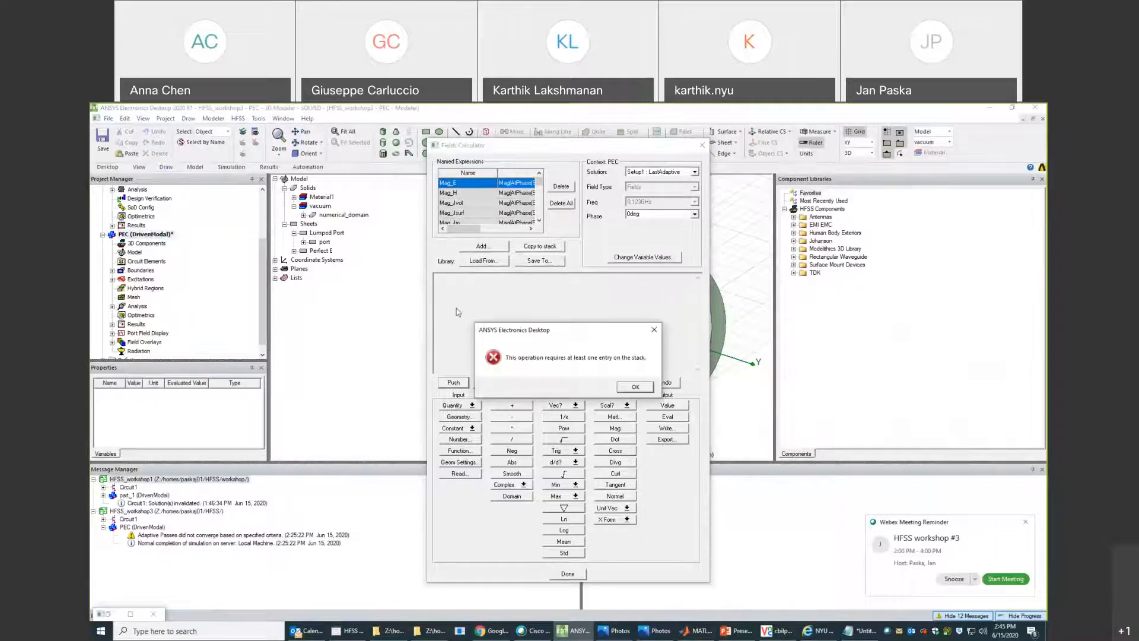
click(637, 387)
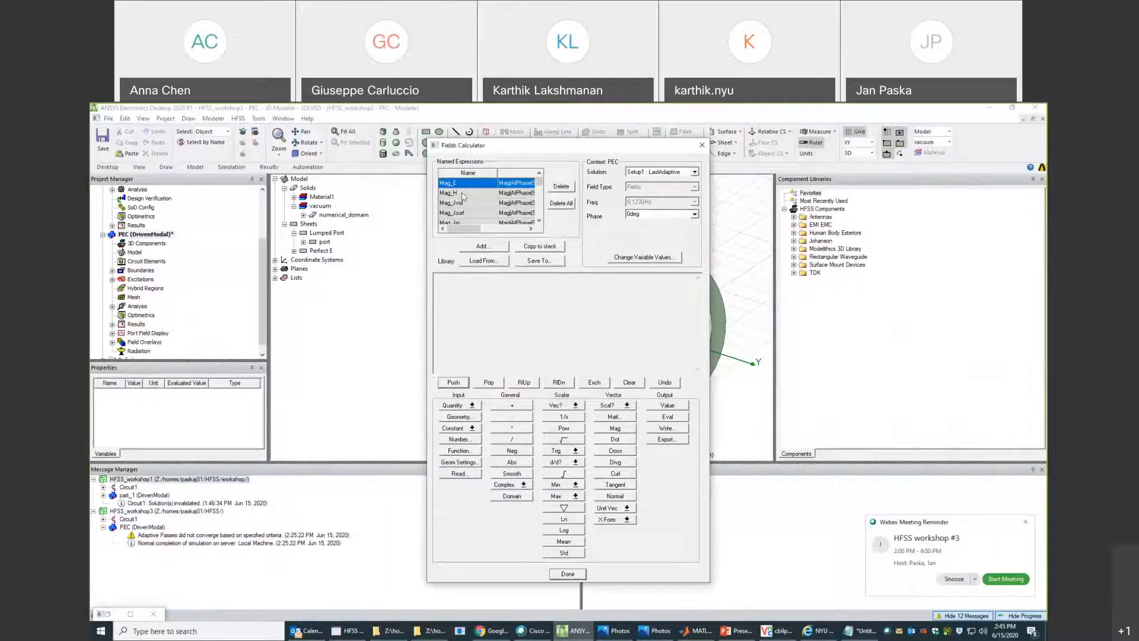
Load the E field quantity onto the calculator stack and apply Smooth to it.
click(454, 406)
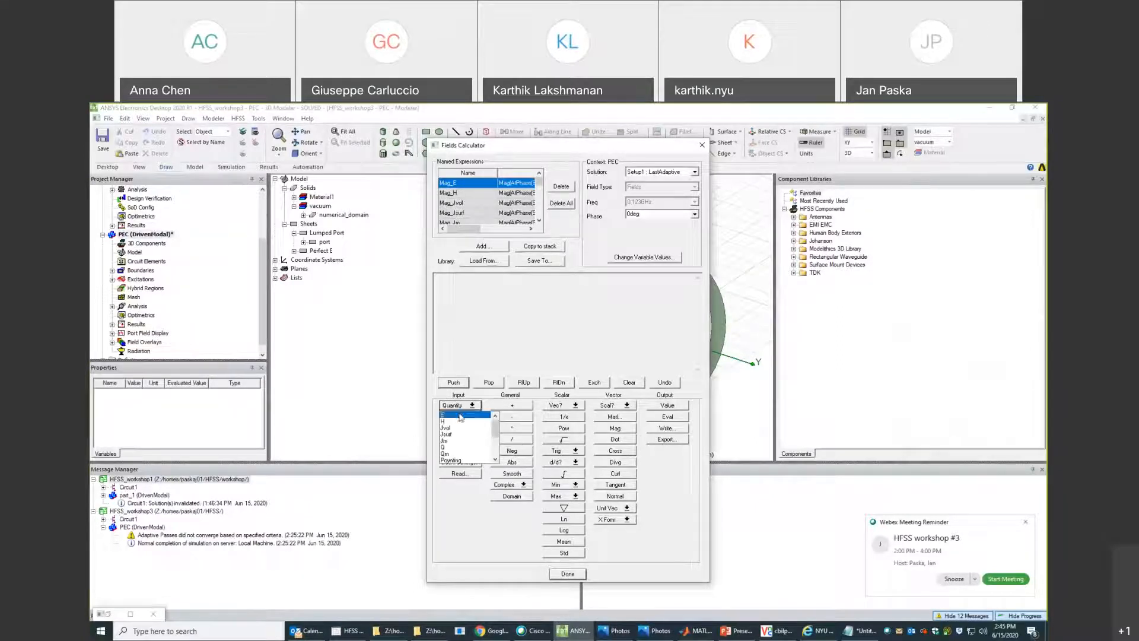
click(461, 416)
click(523, 472)
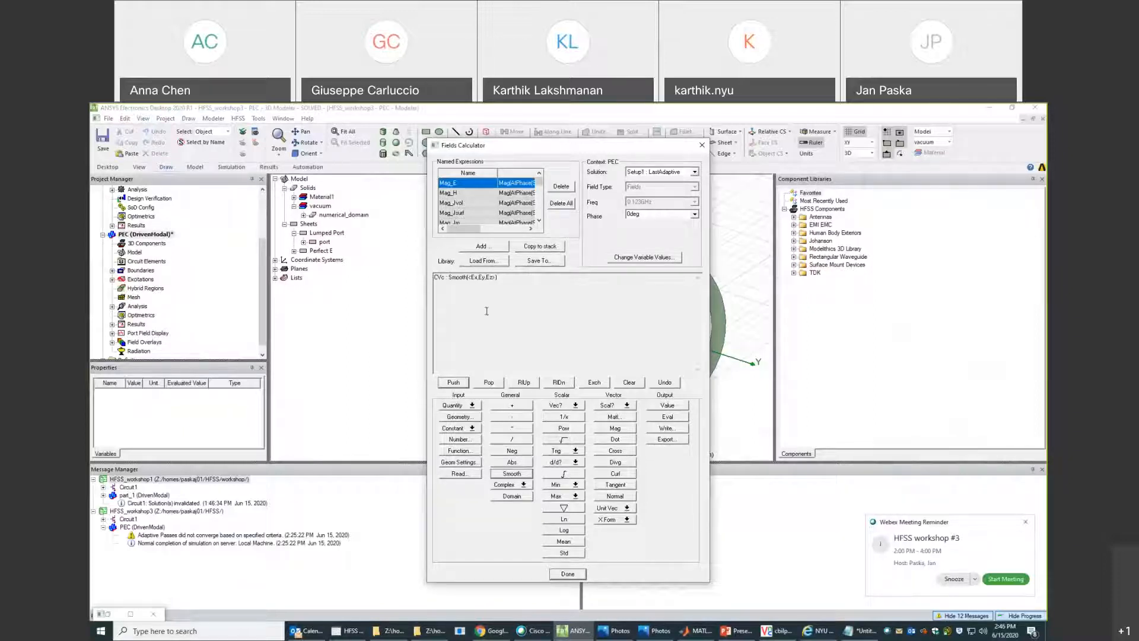
Remove the smoothed E field from the calculator stack and copy the named expression Mag_E onto it.
click(490, 383)
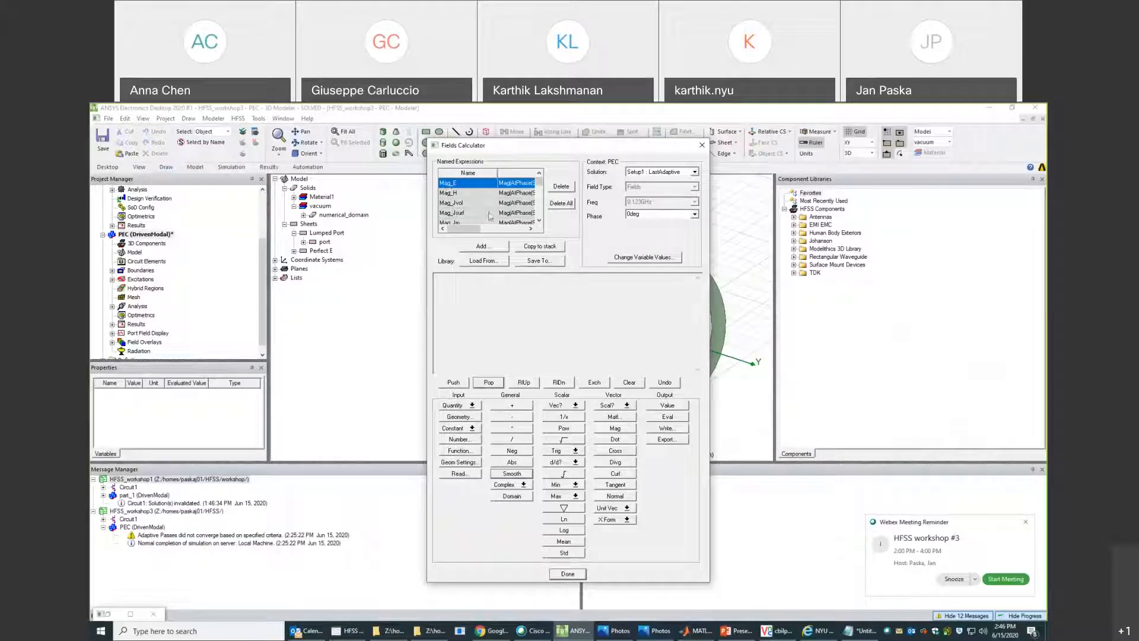
click(533, 248)
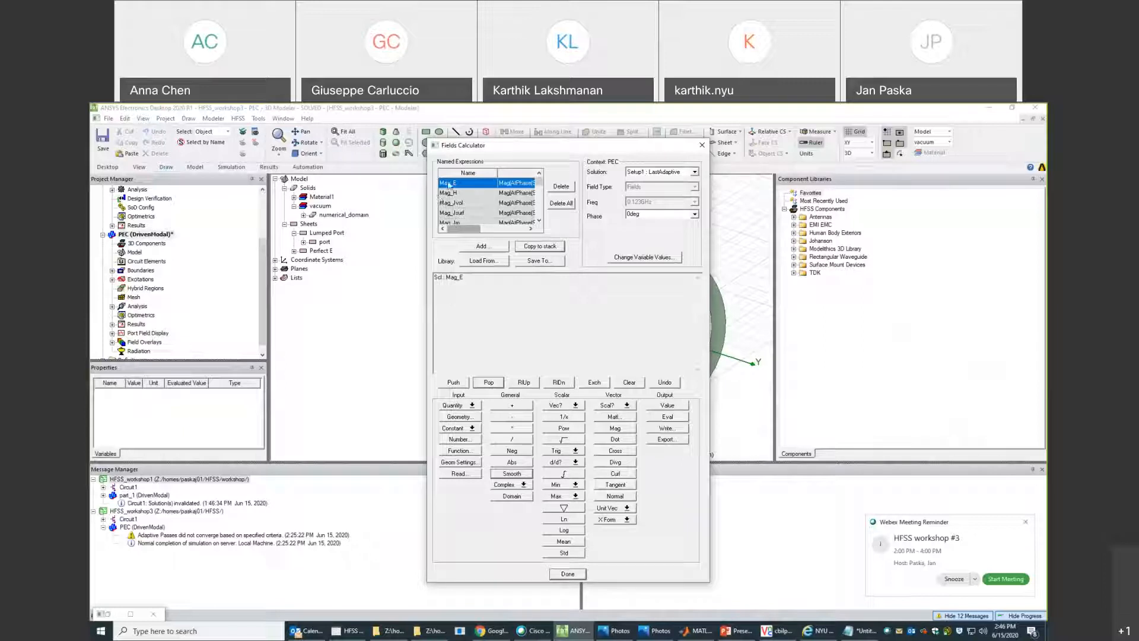
click(503, 385)
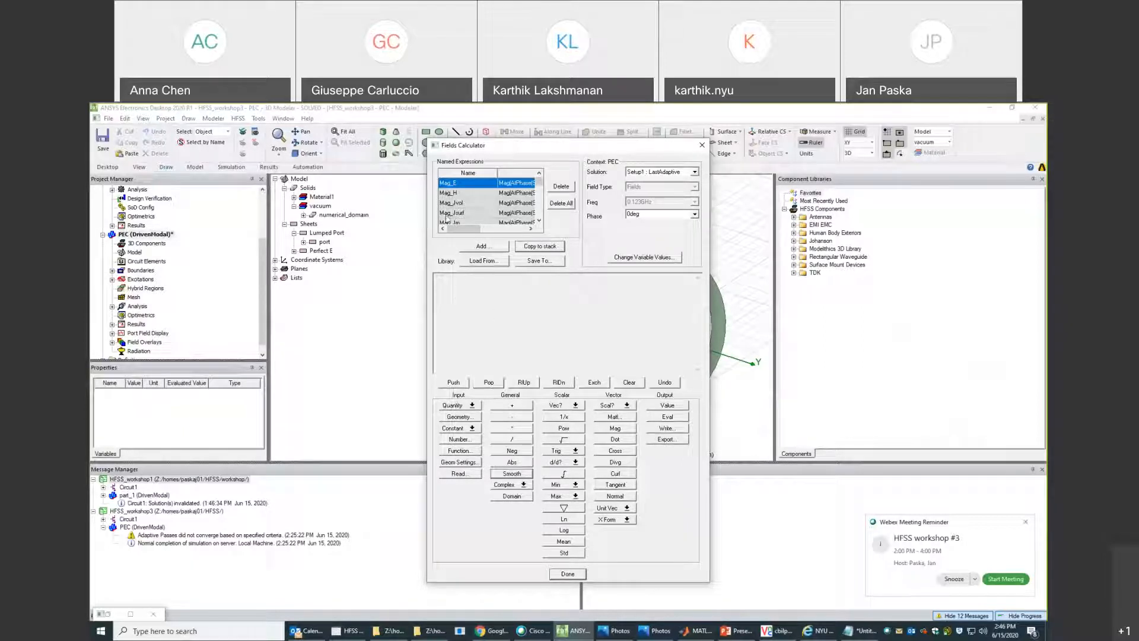
click(468, 406)
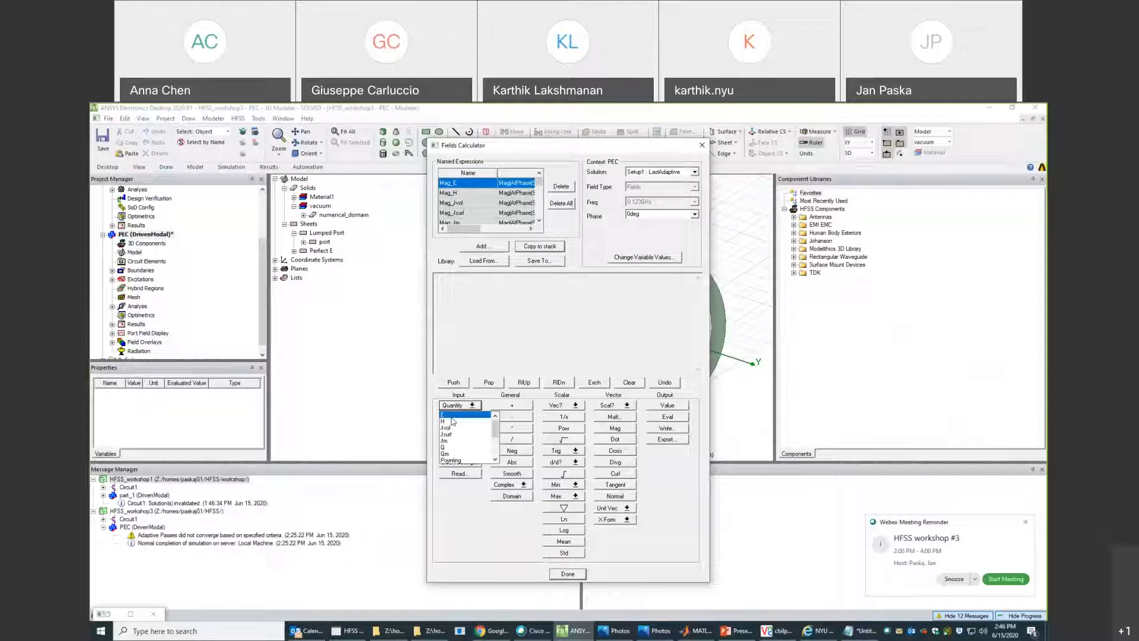
click(524, 320)
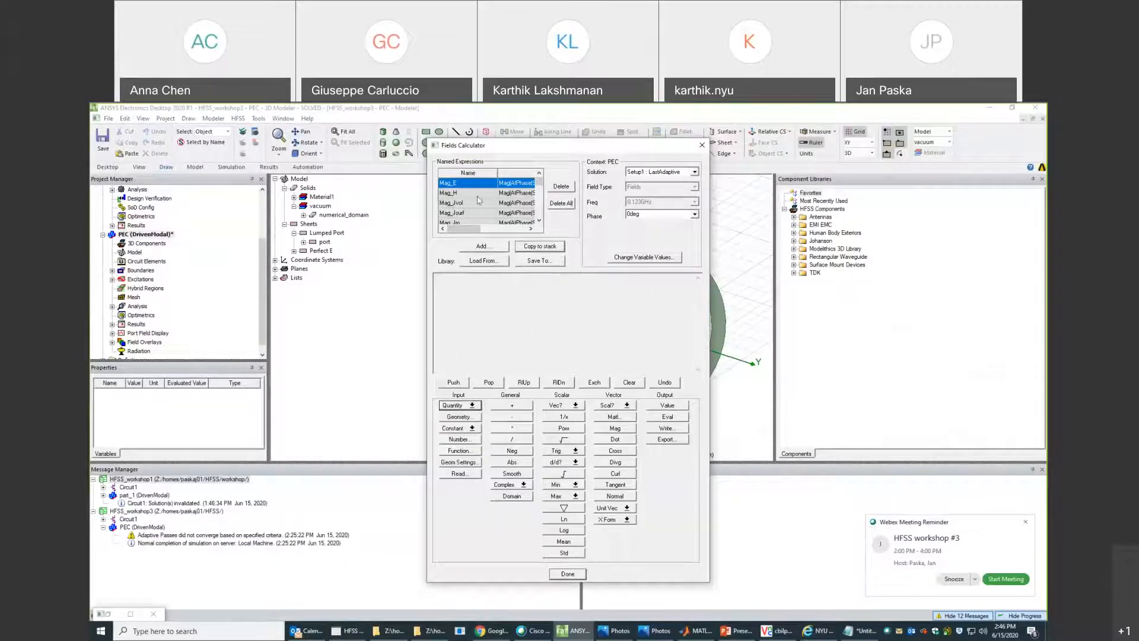
click(538, 247)
Set up an export of Mag_E on calculated Cartesian grid points, with X, Y and Z minimum, maximum and spacing all 0 mm.
click(667, 439)
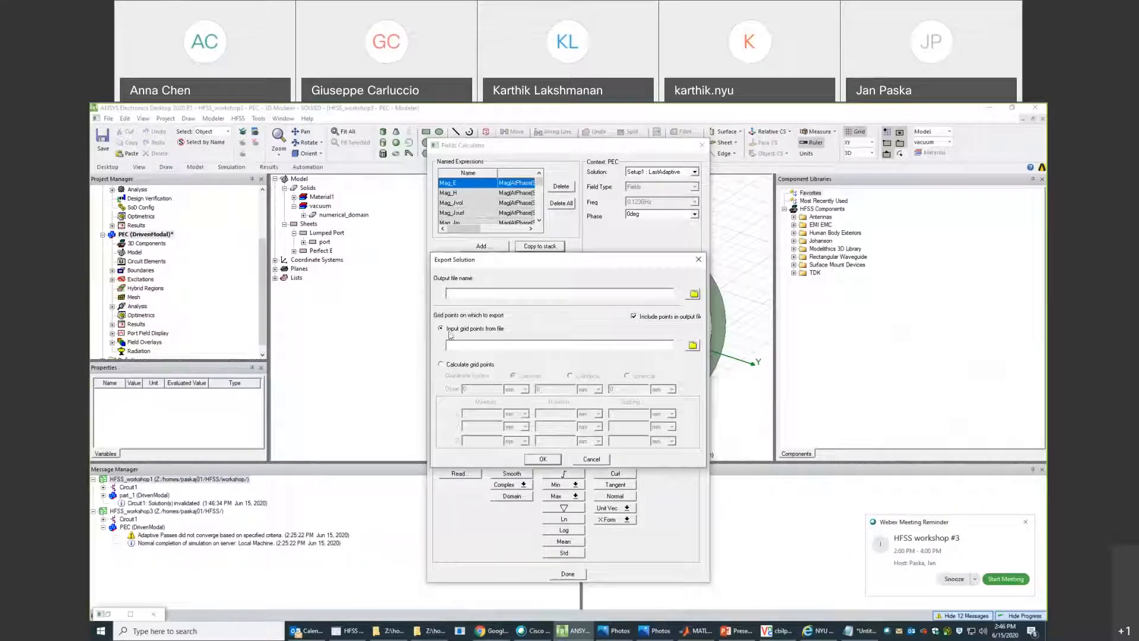
click(456, 366)
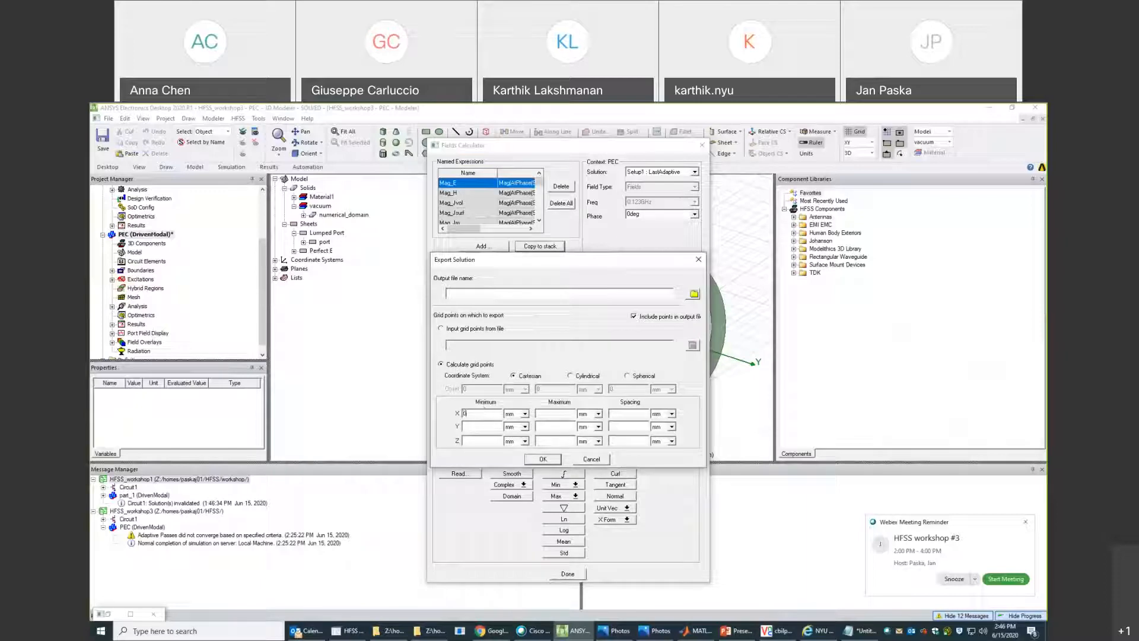
key(Tab)
key(Tab)
text(0)
key(Tab)
key(Tab)
text(0)
key(Tab)
key(Tab)
text(0)
key(Tab)
key(Tab)
text(0)
key(Tab)
key(Tab)
text(0)
key(Tab)
key(Tab)
text(0)
key(Tab)
key(Tab)
text(0)
key(Tab)
Name the output file f_unmatched, export the solution and close the Fields Calculator.
click(498, 292)
text(f_i)
click(695, 294)
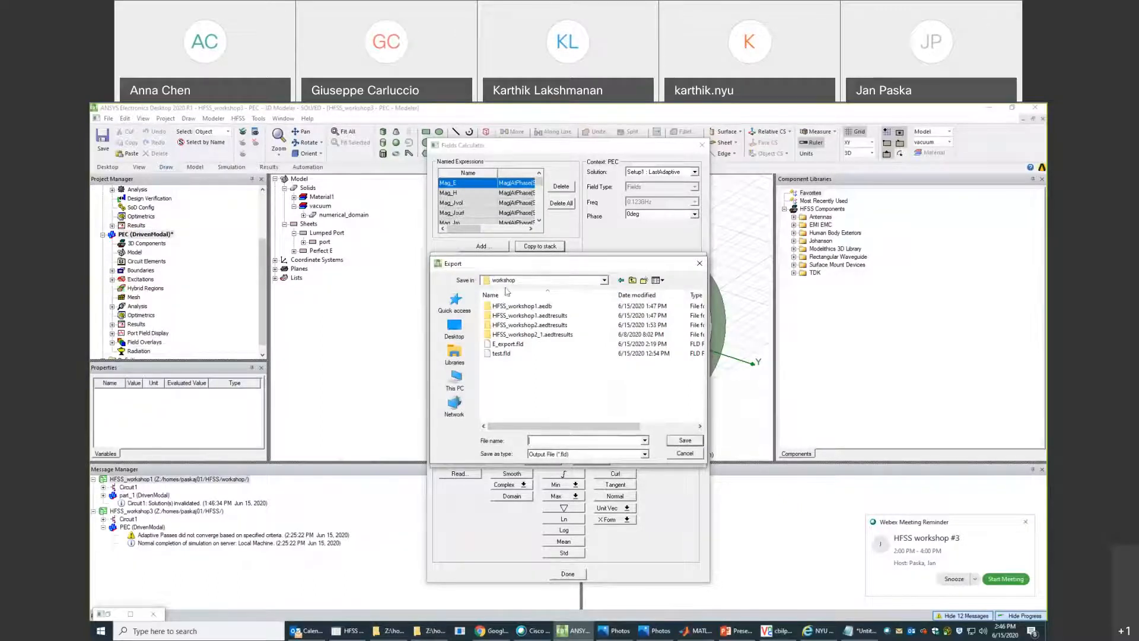
click(693, 454)
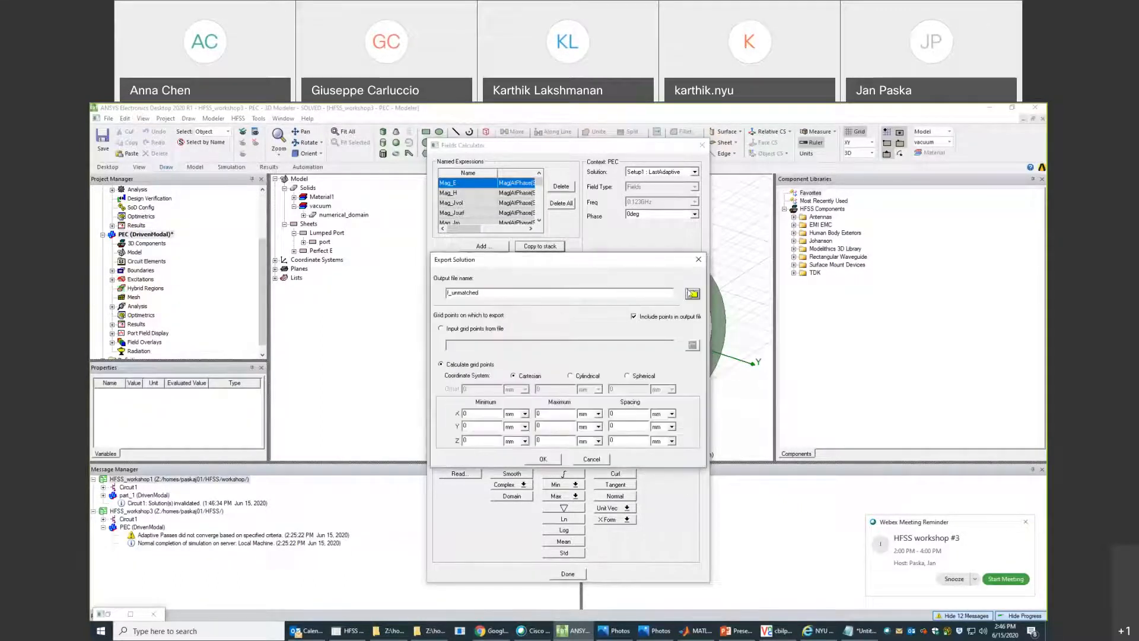
click(543, 460)
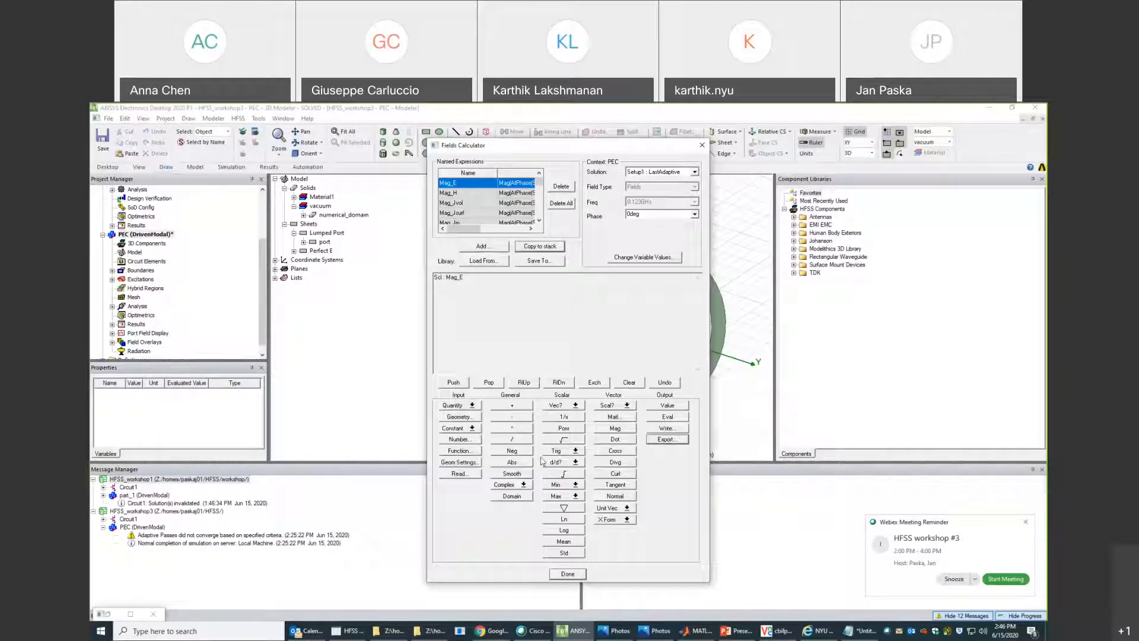
click(568, 574)
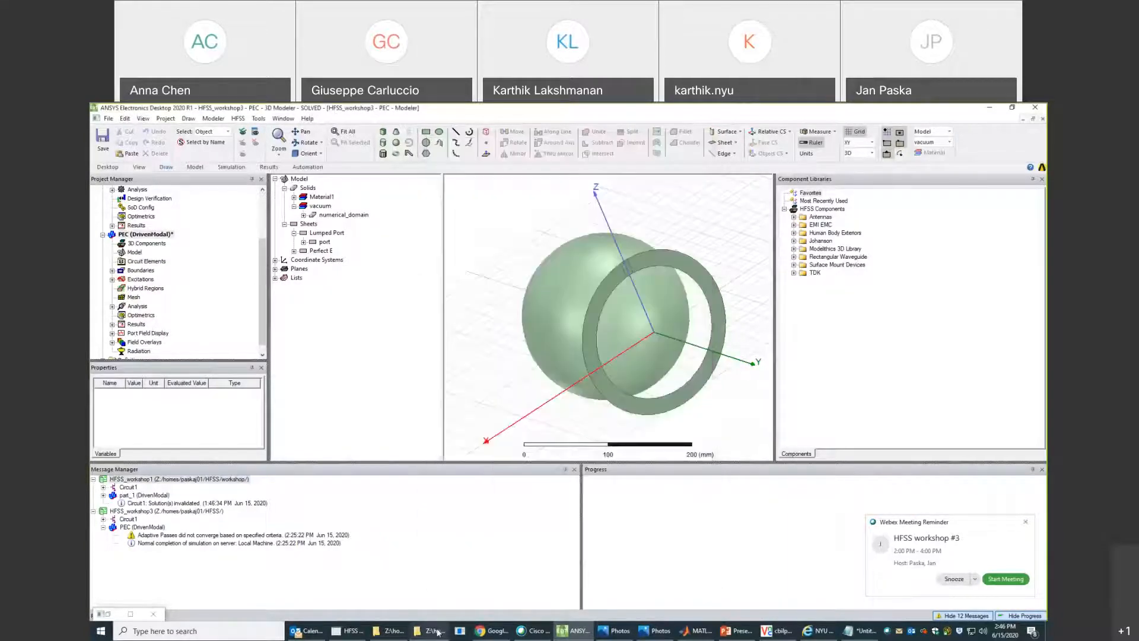
Open f_unmatched from the workshop folder in Vim, examine the exported Mag_E value, and minimize the editor and File Explorer windows.
click(438, 632)
click(404, 633)
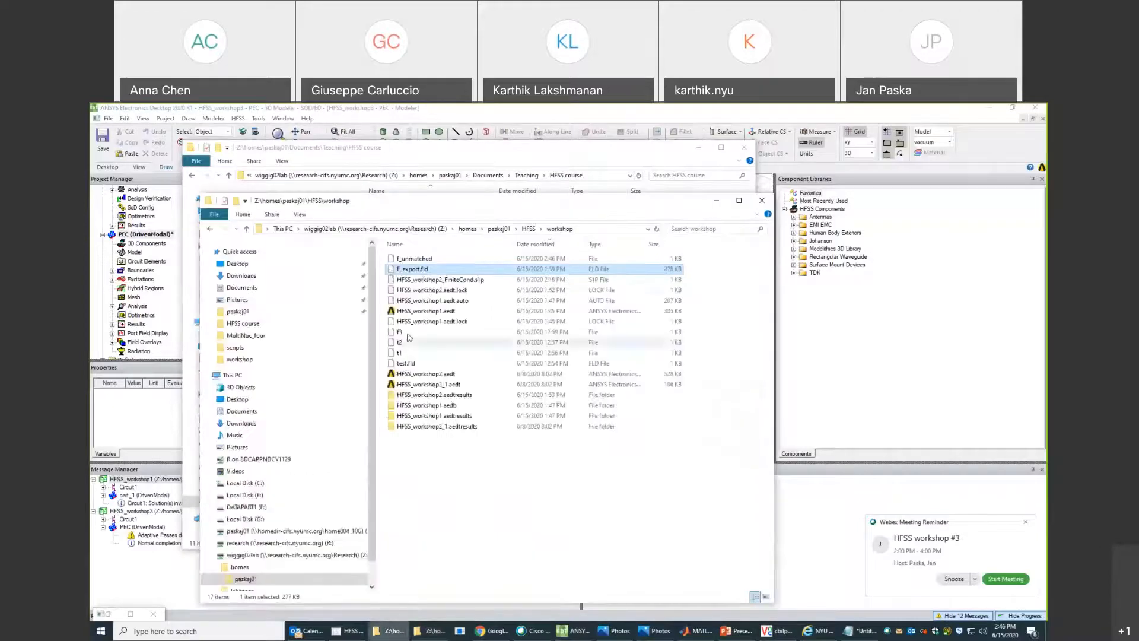
right_click(423, 259)
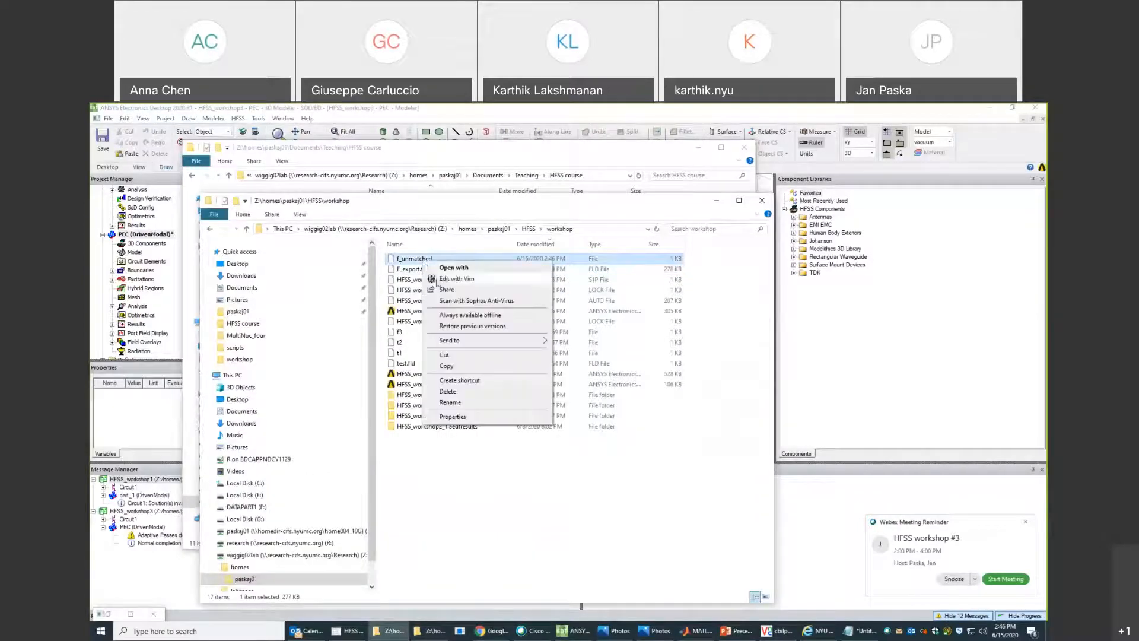
click(439, 279)
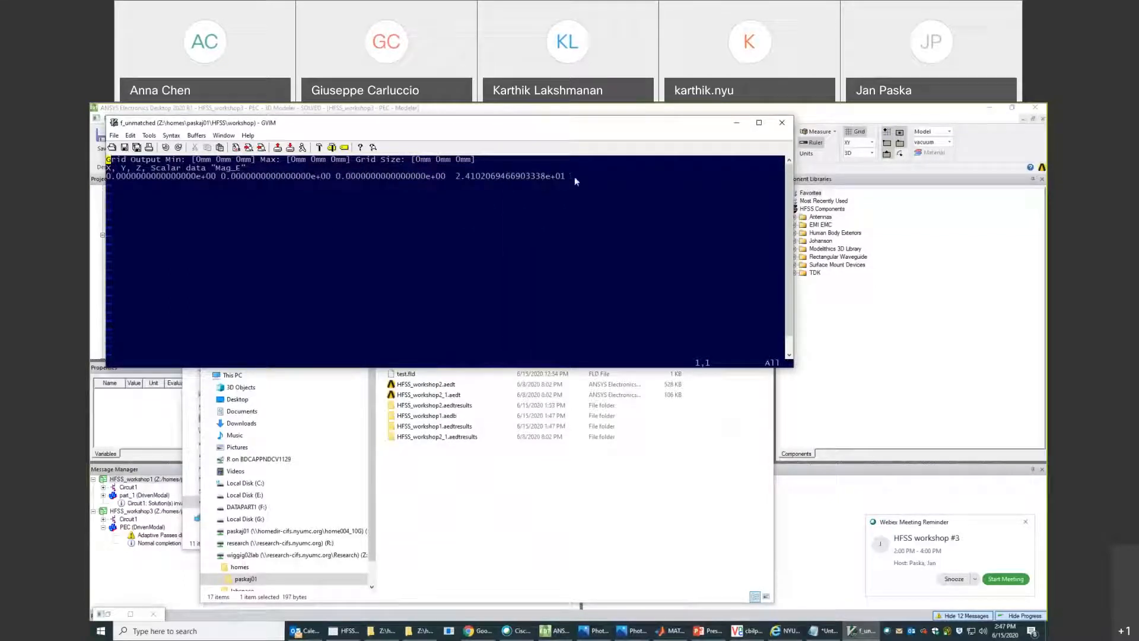
drag(560, 176, 458, 181)
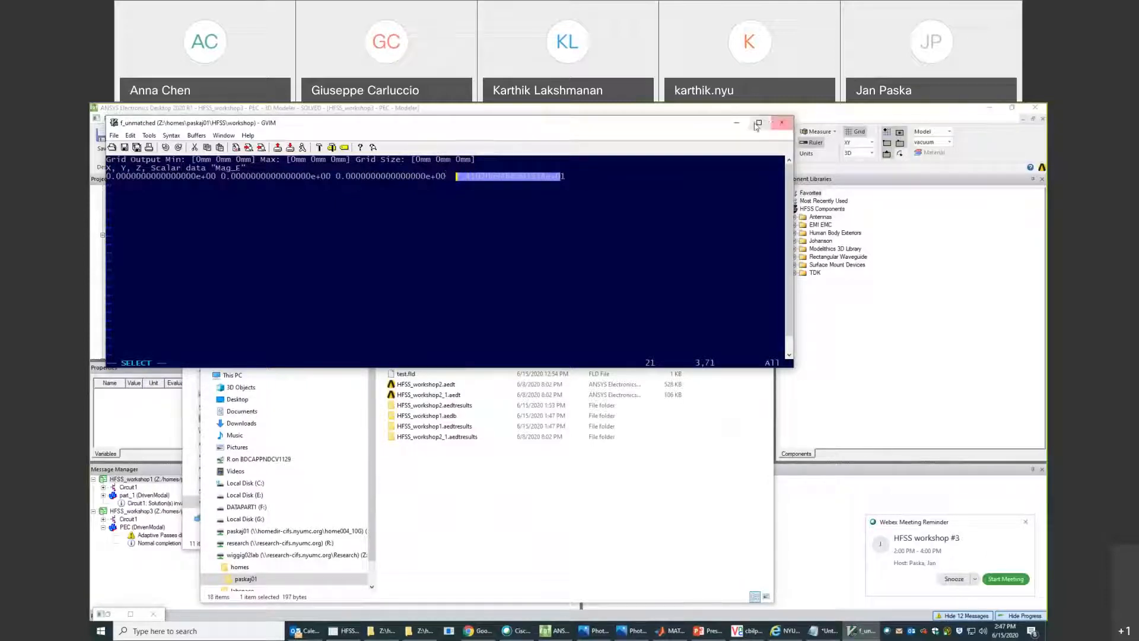
click(736, 122)
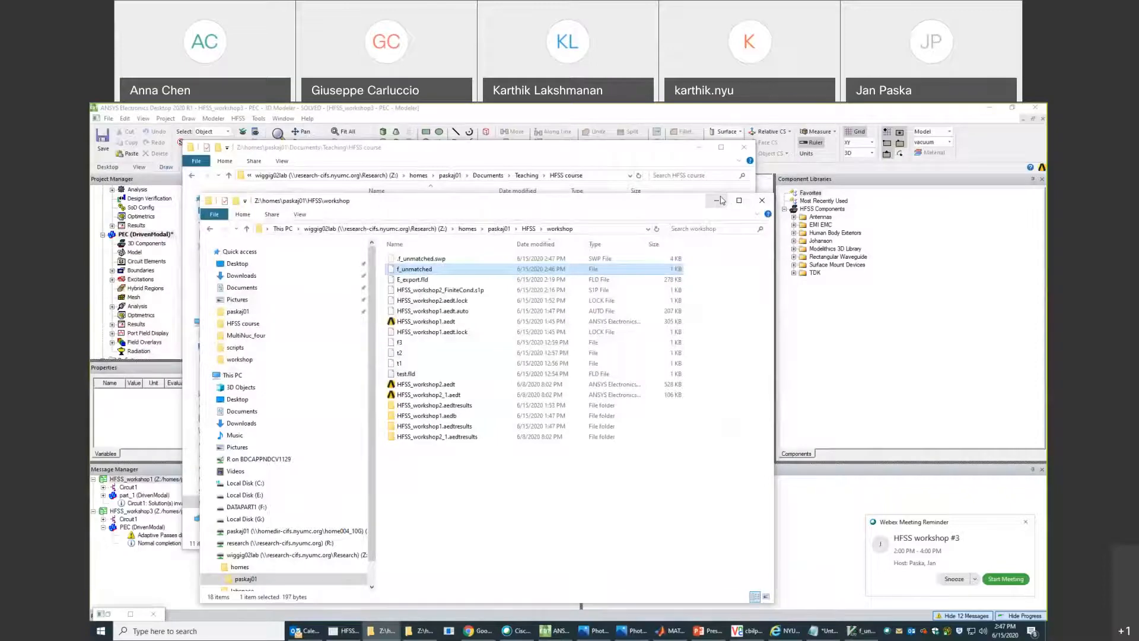
click(717, 201)
click(698, 147)
Open the Circuit1 schematic and push excitations to the PEC component using the LinearFrequency solution.
scroll(254, 256, up, 3)
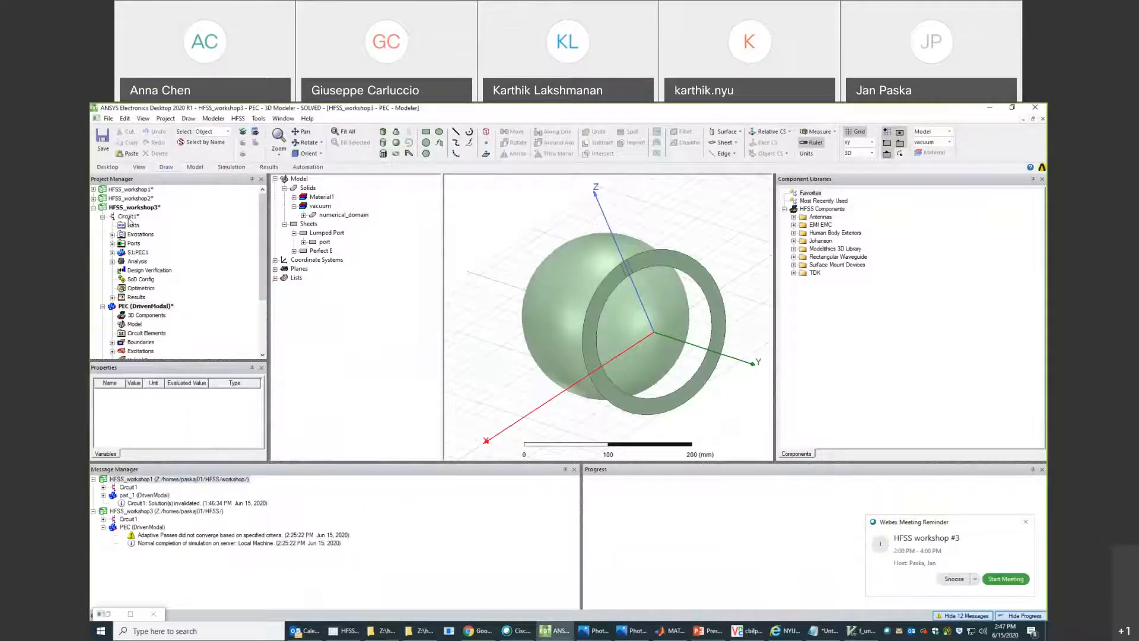
double_click(128, 217)
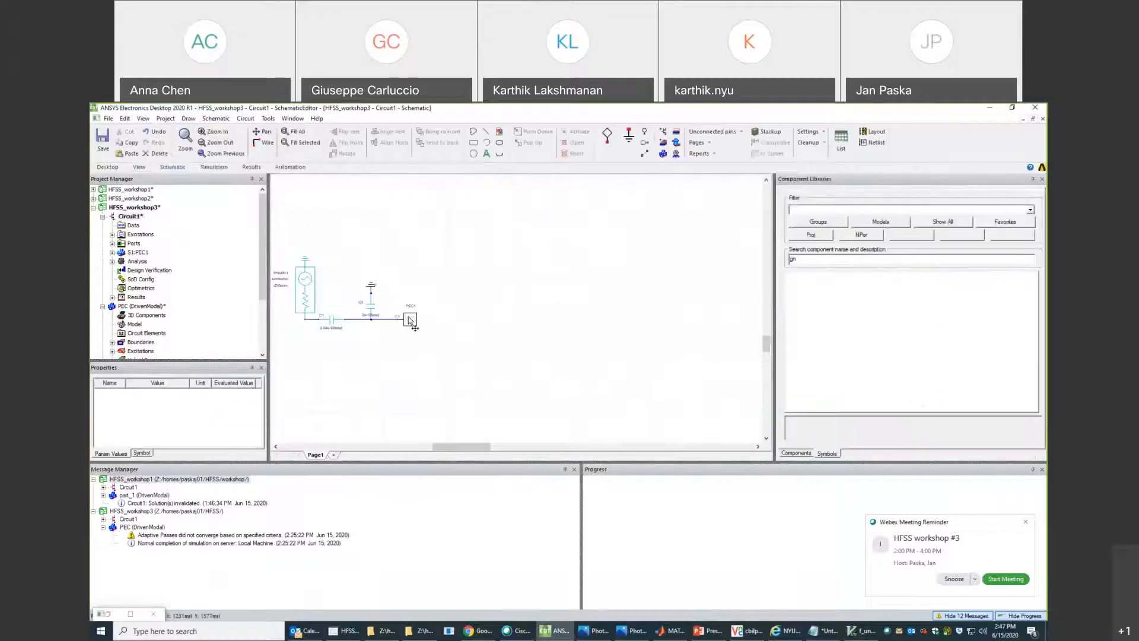
click(408, 320)
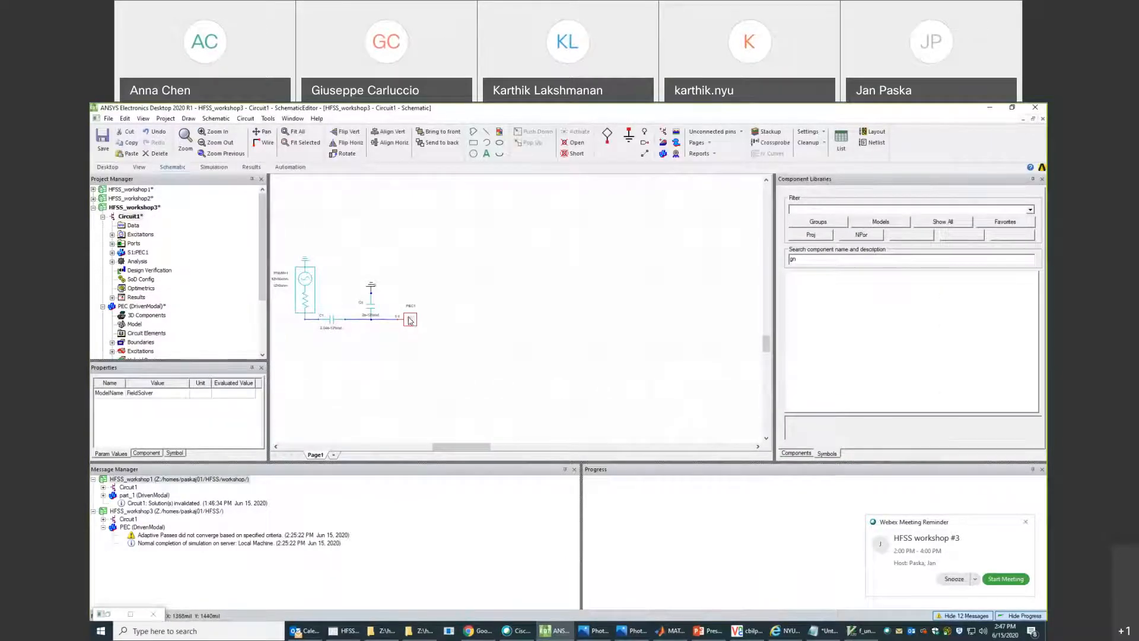
right_click(409, 321)
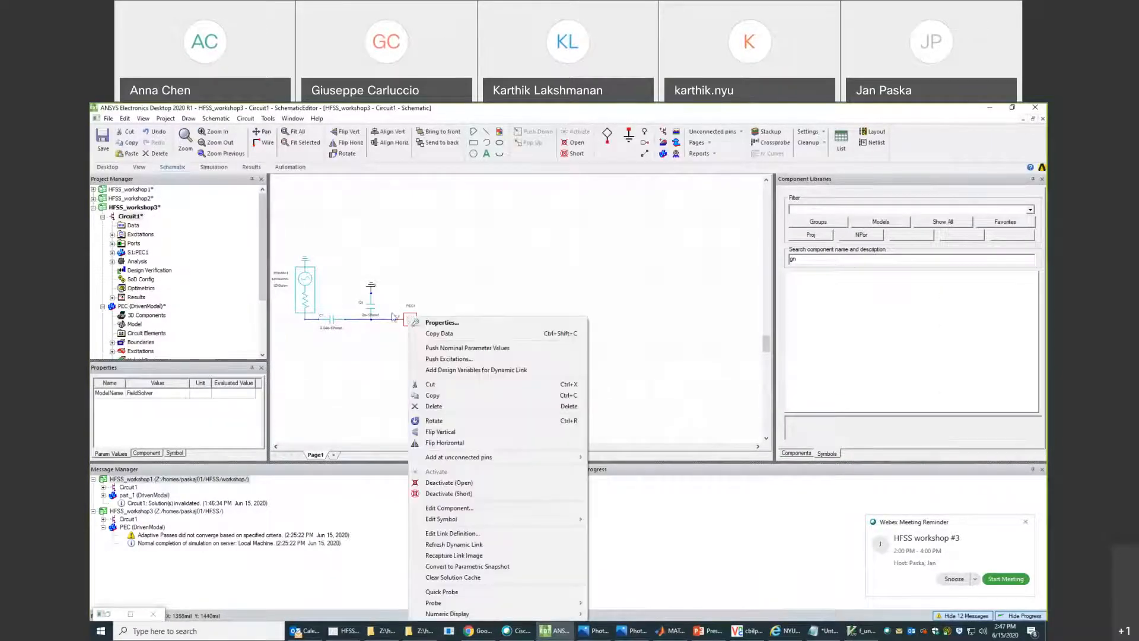
click(444, 360)
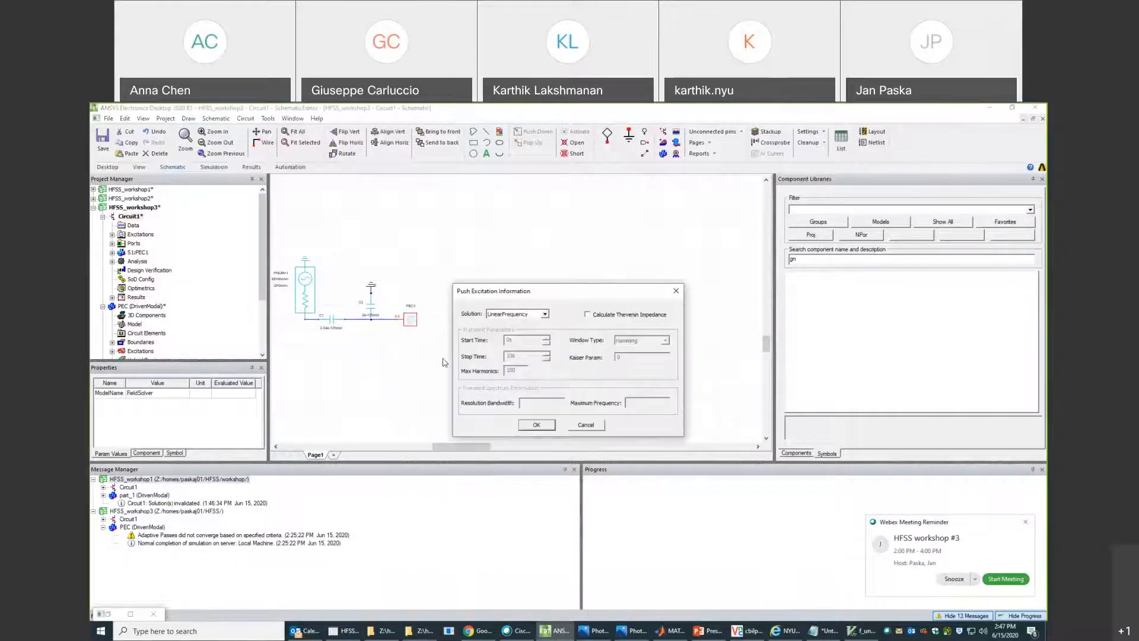
click(530, 425)
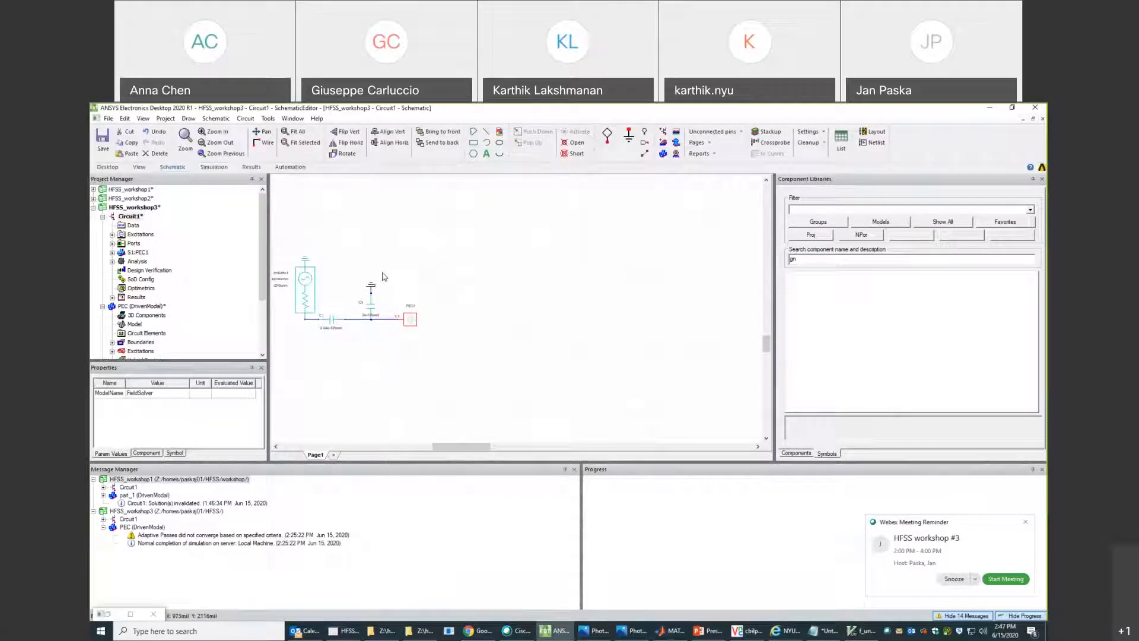
Return to the PEC driven-modal design and open its Fields Calculator.
scroll(267, 270, down, 1)
scroll(144, 271, down, 1)
double_click(142, 262)
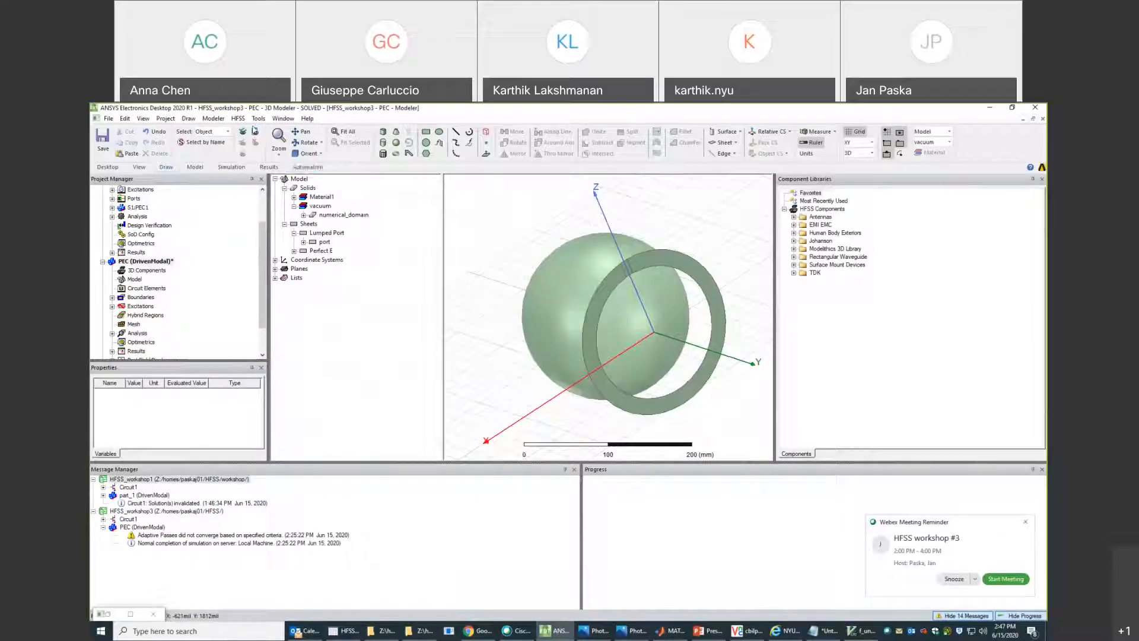
click(259, 119)
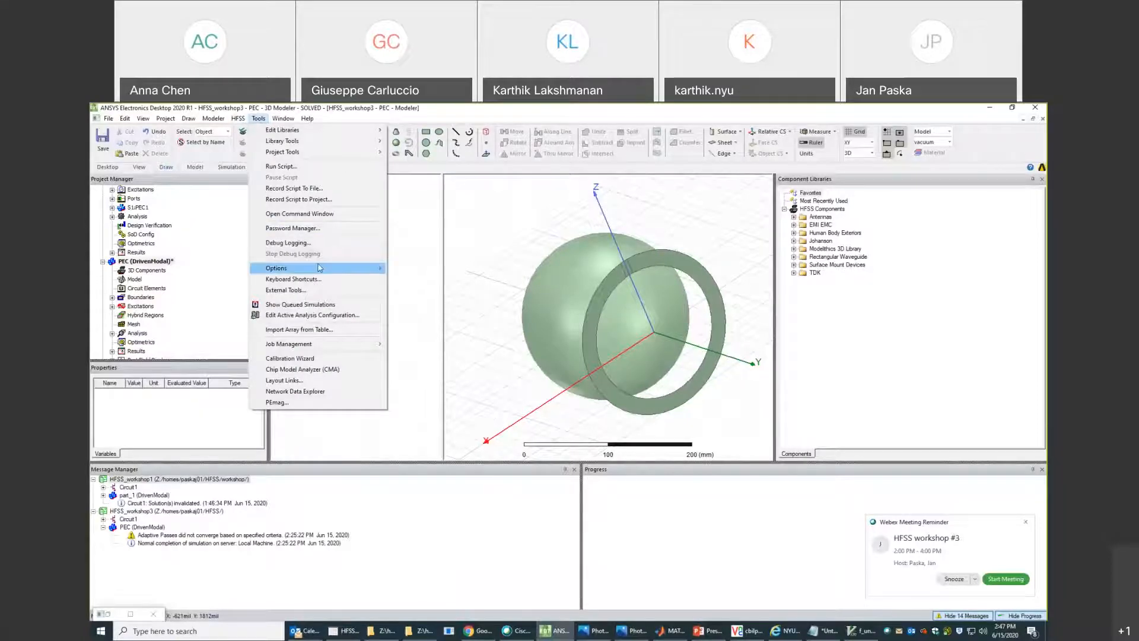
mouse_move(320, 269)
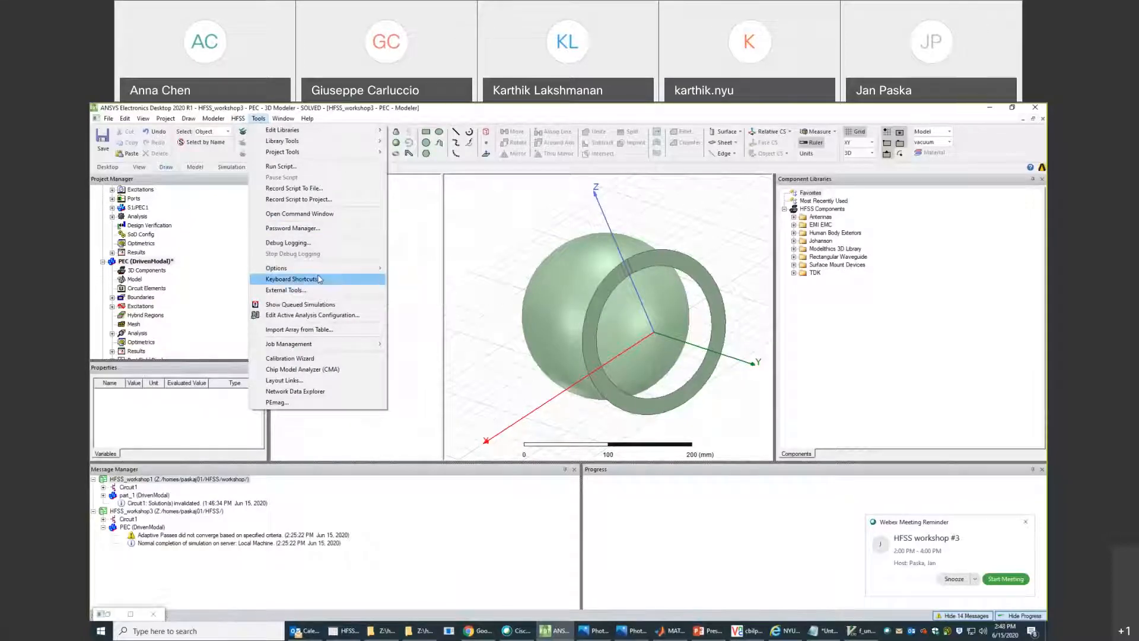
mouse_move(238, 119)
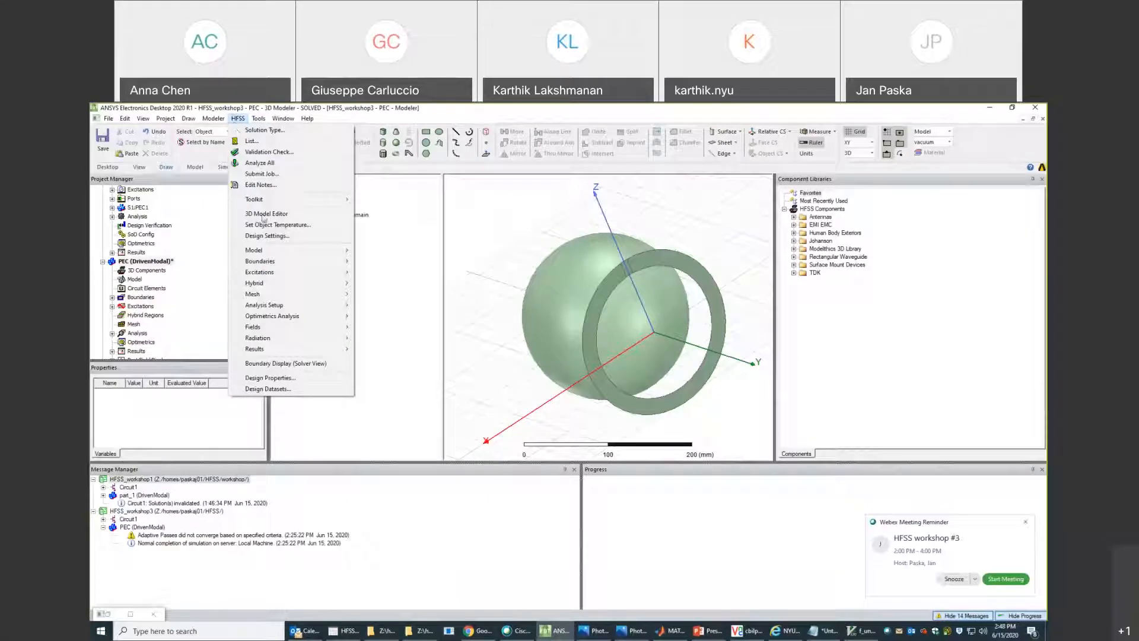
mouse_move(276, 327)
mouse_move(399, 329)
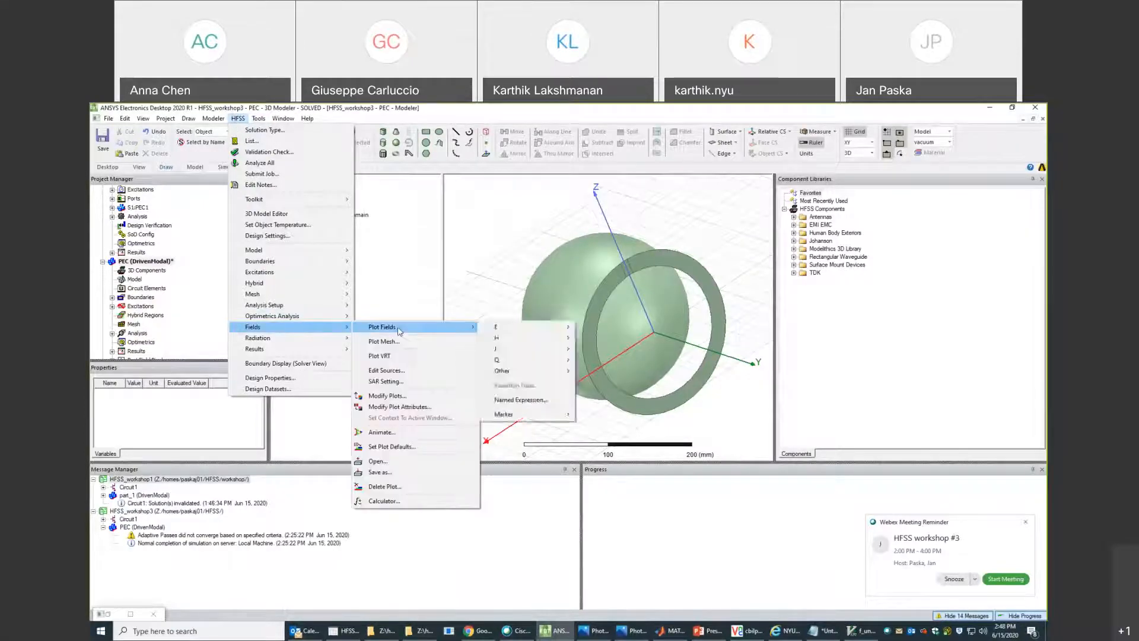
click(384, 501)
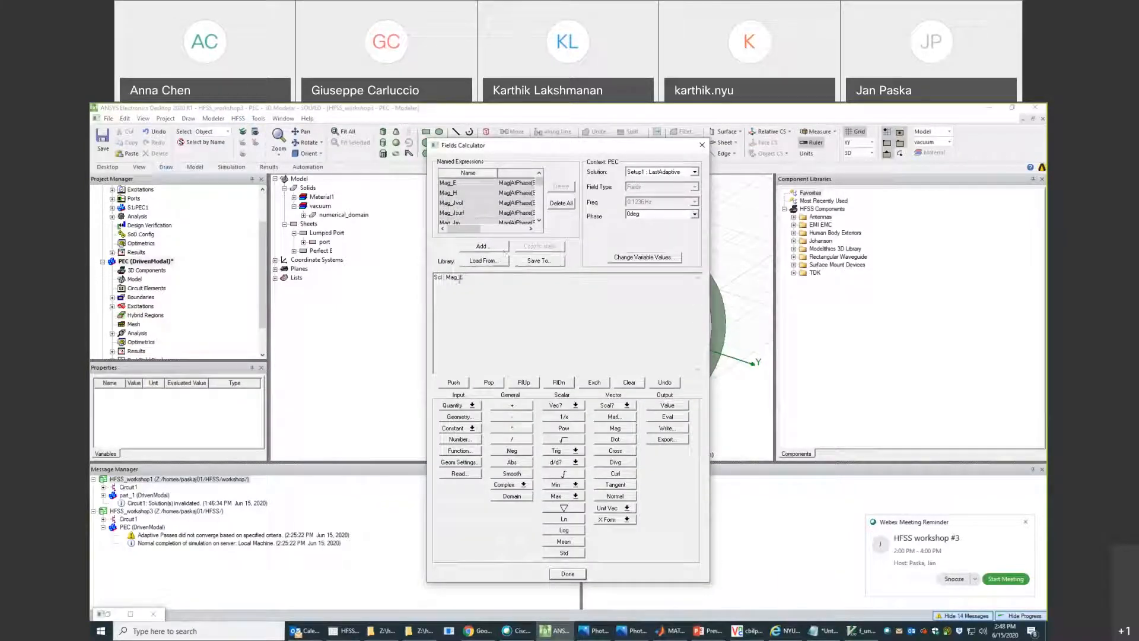
Set up a second Mag_E export on calculated Cartesian grid points, entering 0 mm for every minimum, maximum and spacing.
click(668, 440)
click(456, 364)
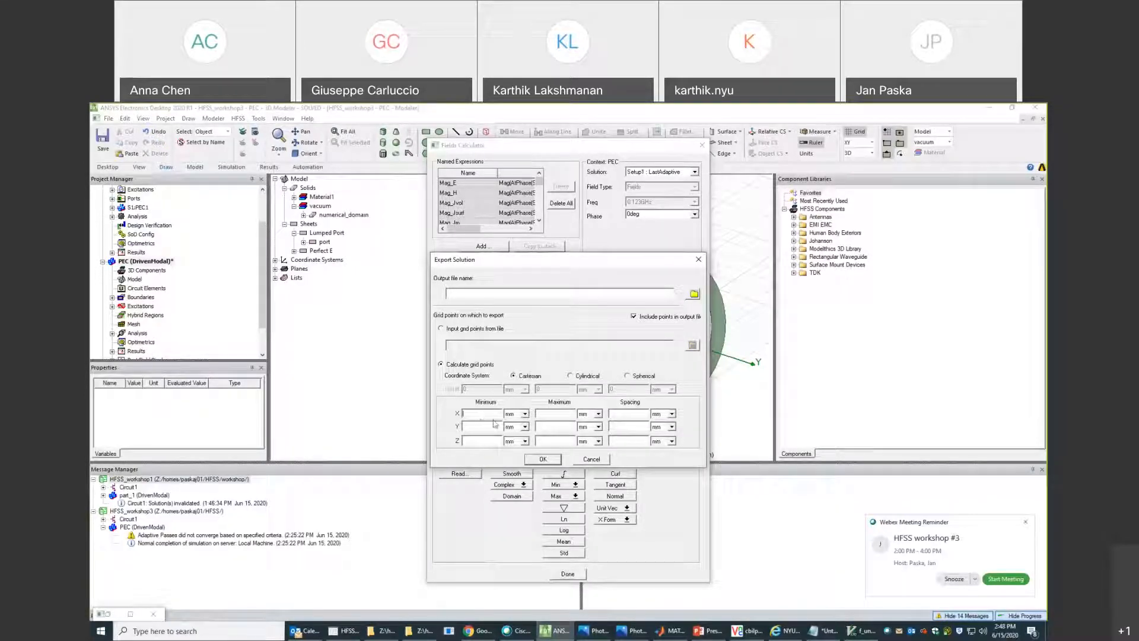
key(Tab)
key(Tab)
text(0)
key(Tab)
key(Tab)
text(0)
key(Tab)
key(Tab)
text(0)
key(Tab)
key(Tab)
text(0)
key(Tab)
key(Tab)
text(0)
key(Tab)
key(Tab)
text(0)
key(Tab)
key(Tab)
text(00)
Export the solution to an output file named f_matched and close the Fields Calculator.
click(544, 460)
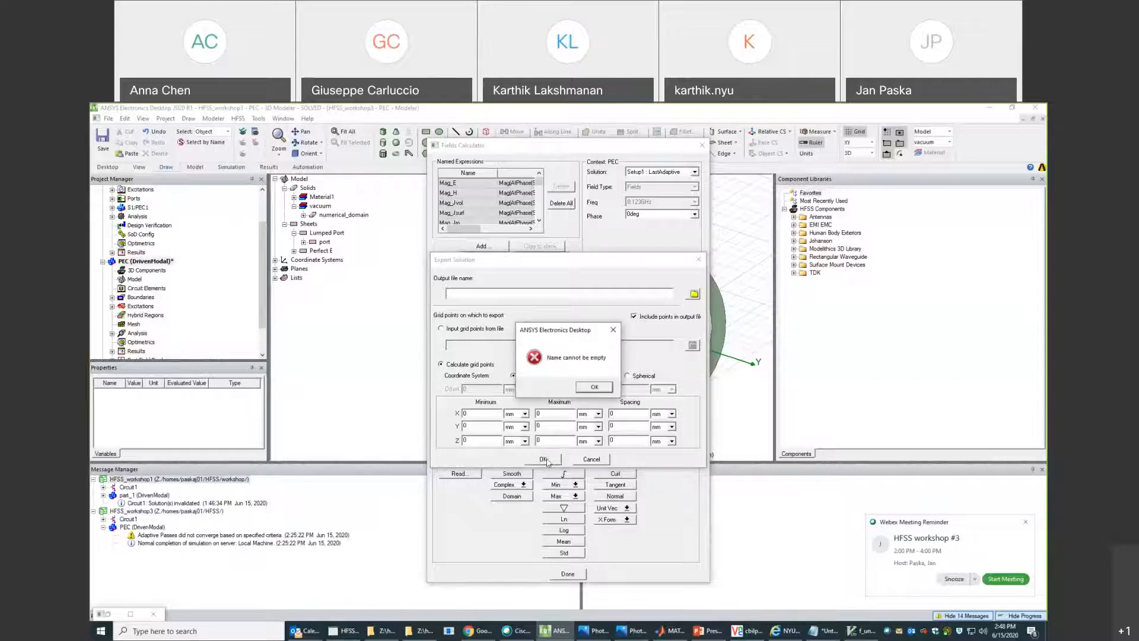
click(594, 387)
click(514, 295)
text(f_matched)
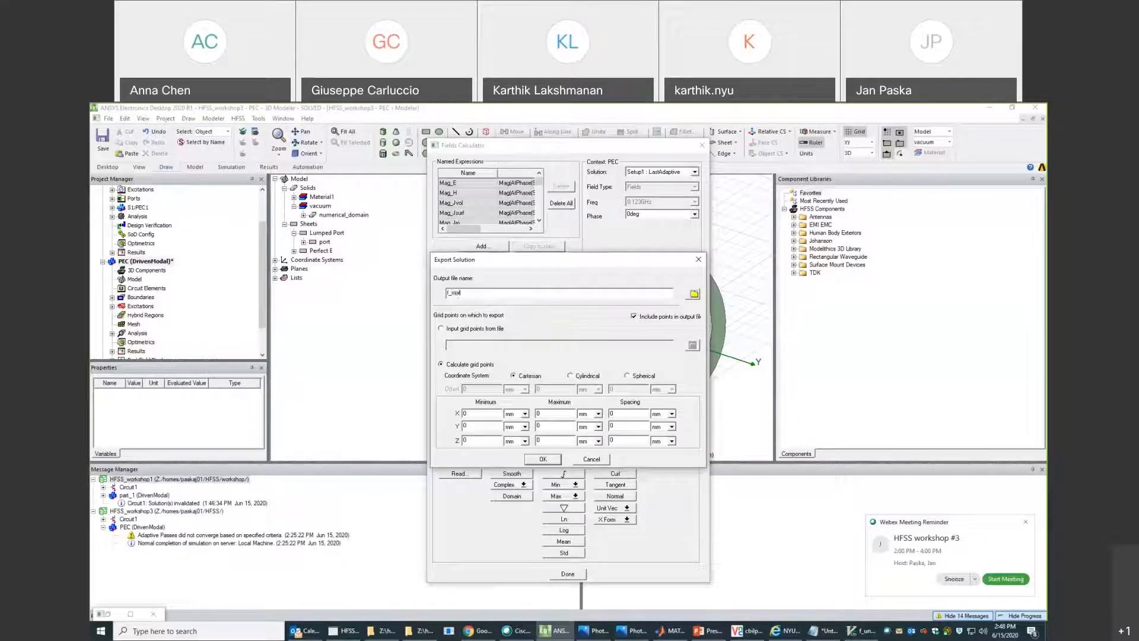
click(543, 459)
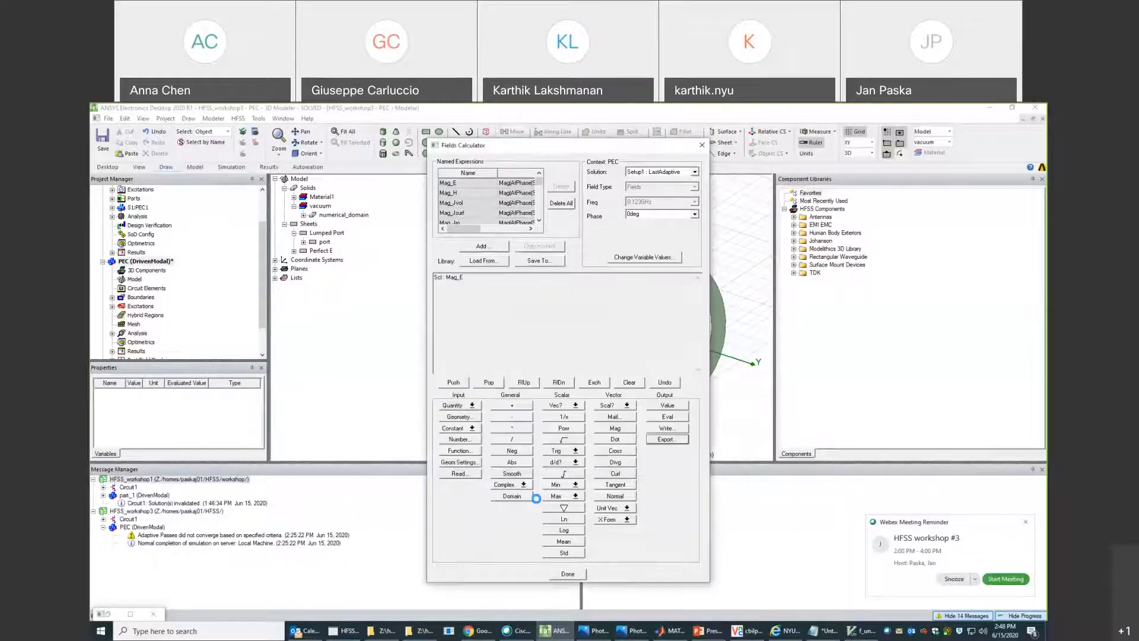
click(574, 577)
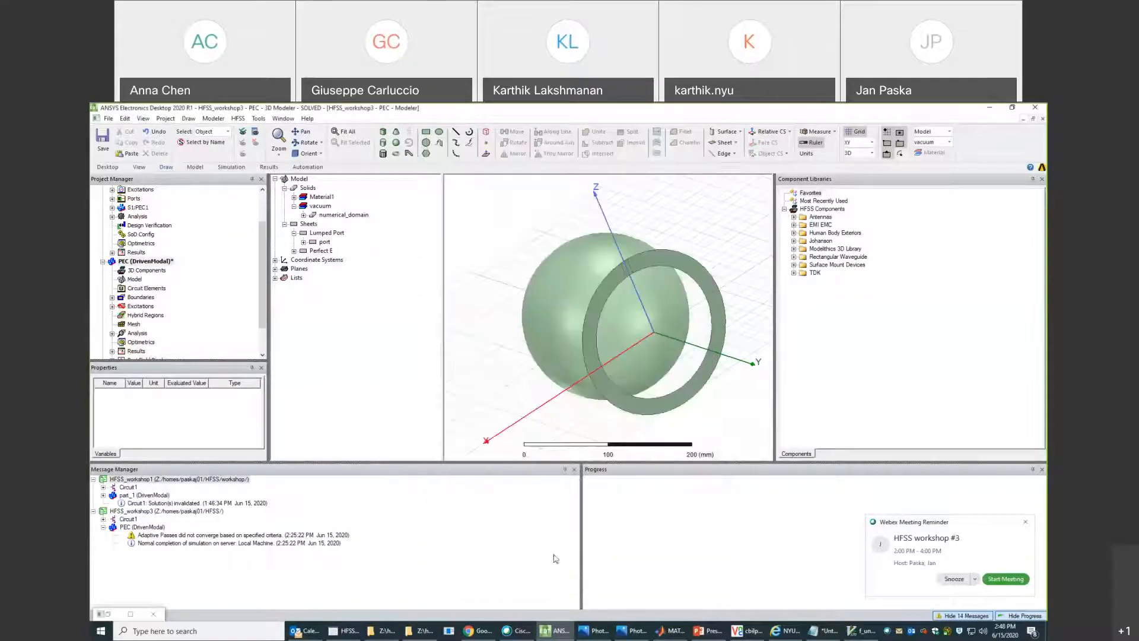
Switch to the workshop folder, open the exported f_matched file in Vim and widen its window to fit the data line.
click(387, 632)
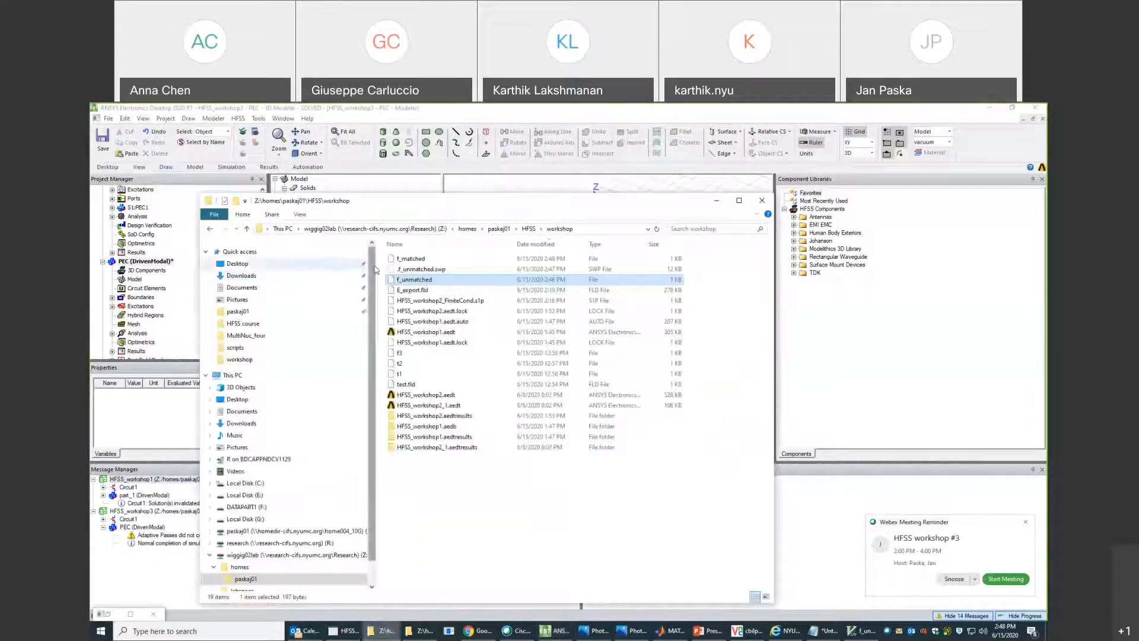
right_click(410, 259)
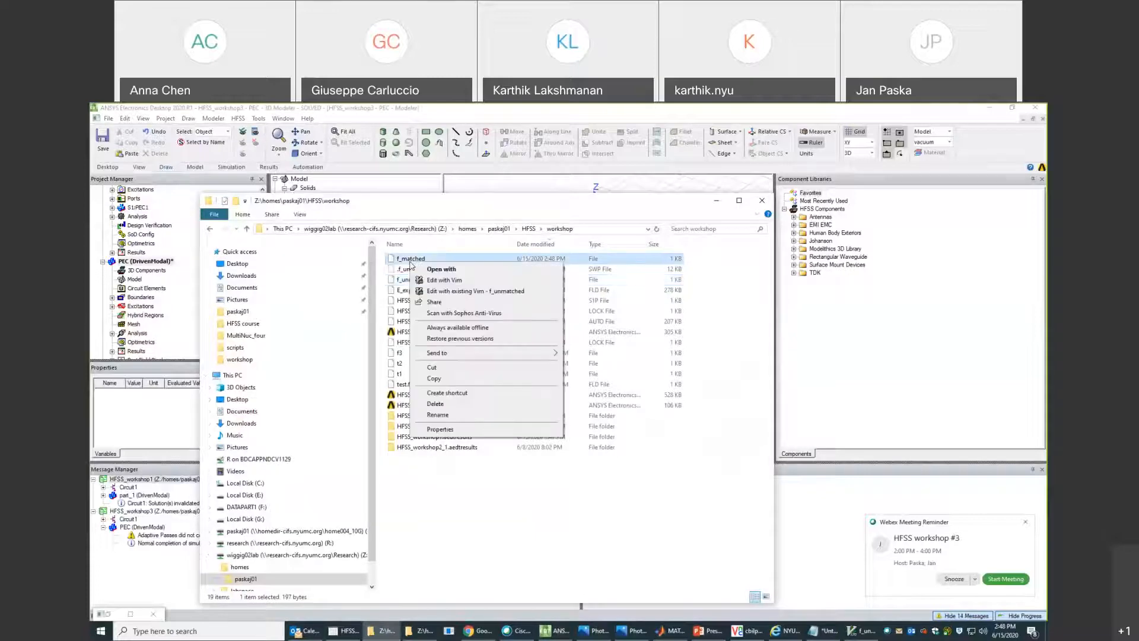
click(439, 283)
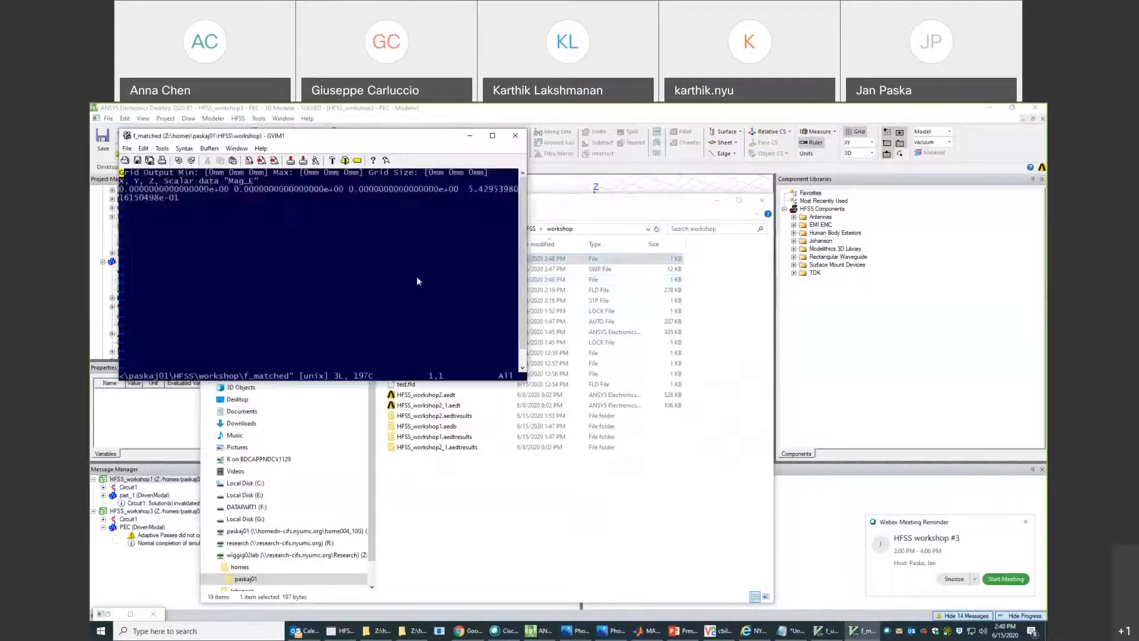
drag(526, 257, 766, 257)
Bring up f_unmatched, move its window clear of f_matched, and compare the leading digits of the Mag_E values in both files.
click(827, 634)
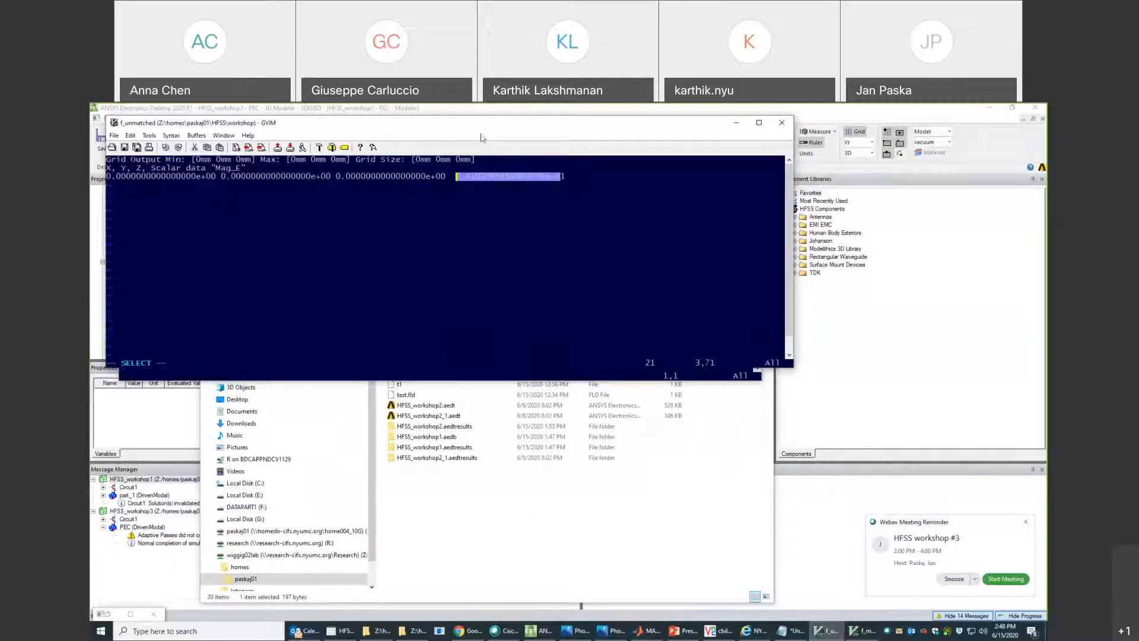
drag(460, 123, 556, 309)
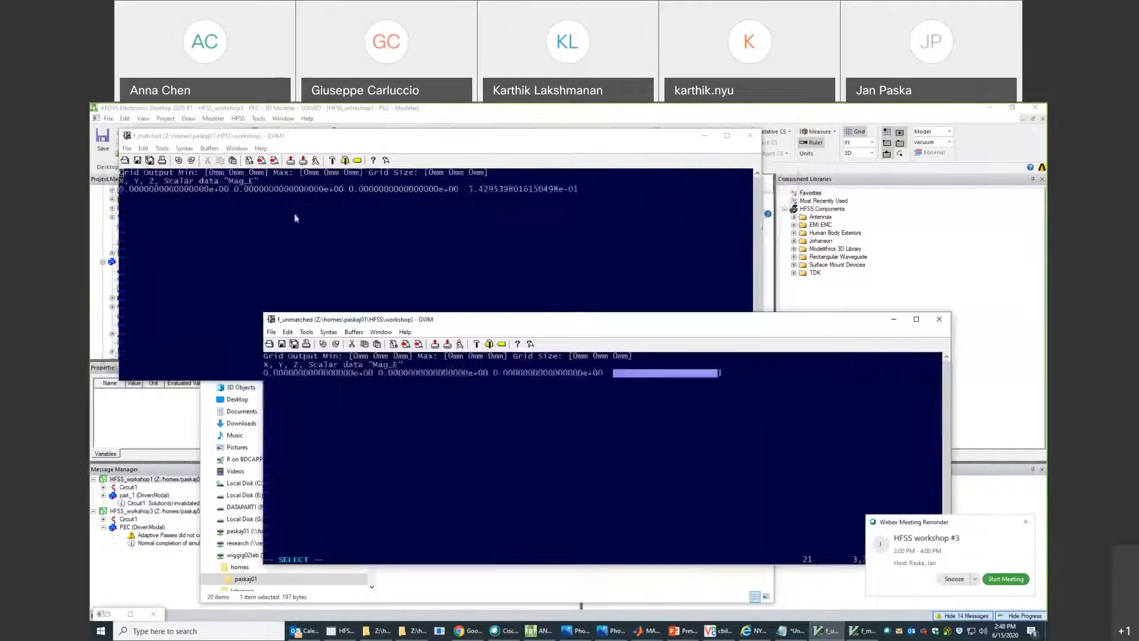
click(660, 375)
mouse_move(615, 372)
mouse_down()
mouse_move(653, 377)
mouse_move(634, 376)
mouse_up()
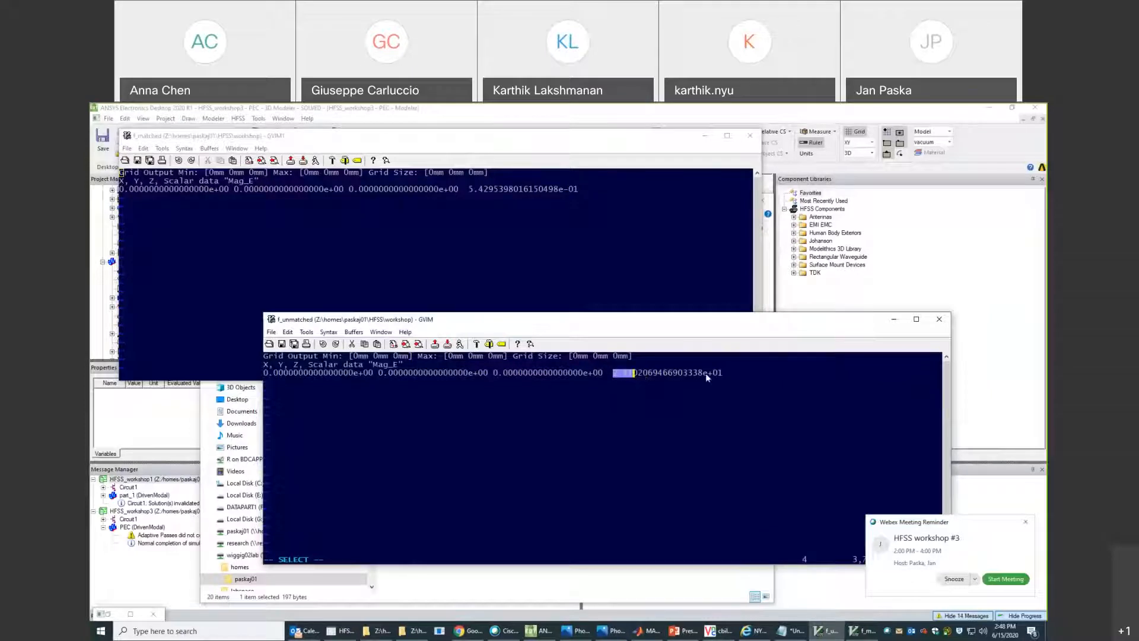
drag(471, 188, 490, 188)
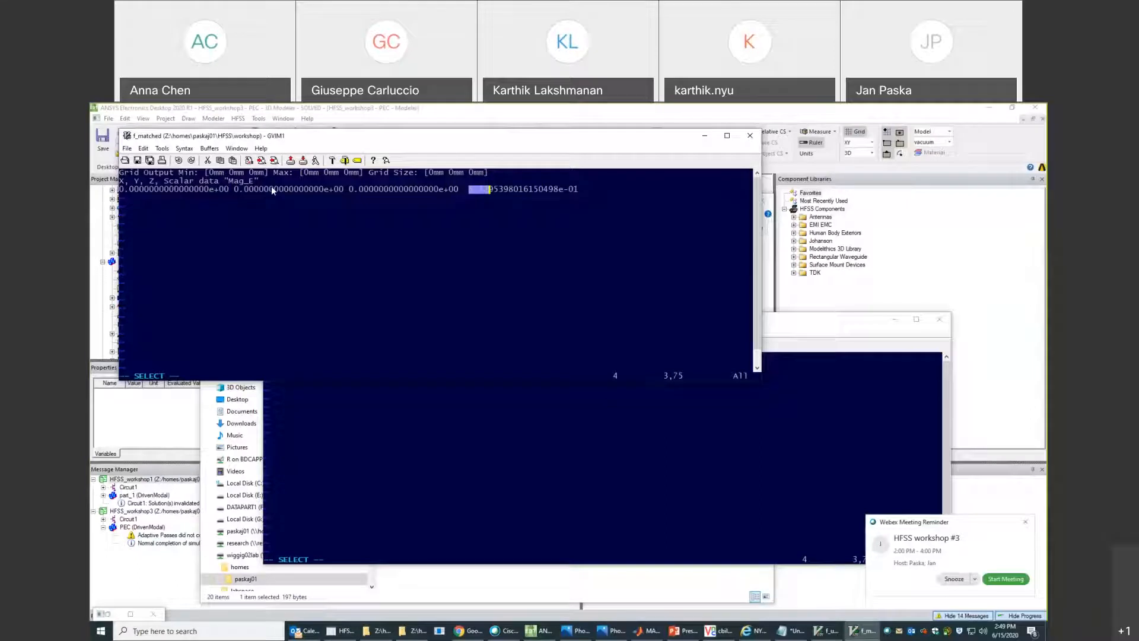
Switch back to ANSYS Electronics Desktop and open the Circuit1 schematic of HFSS_workshop3.
click(102, 262)
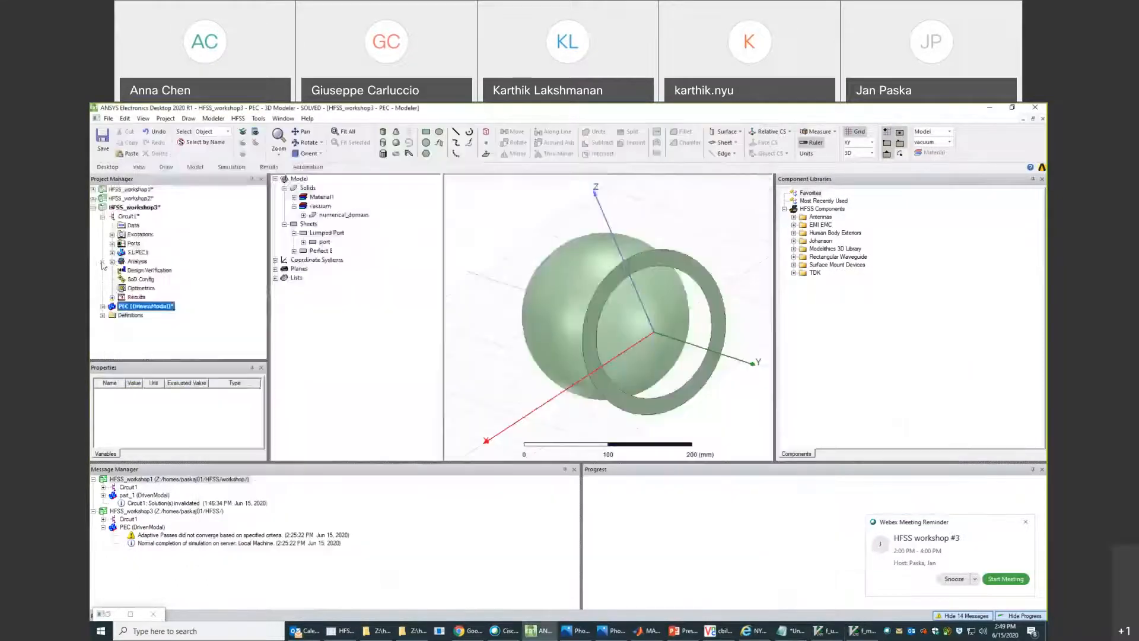
click(102, 306)
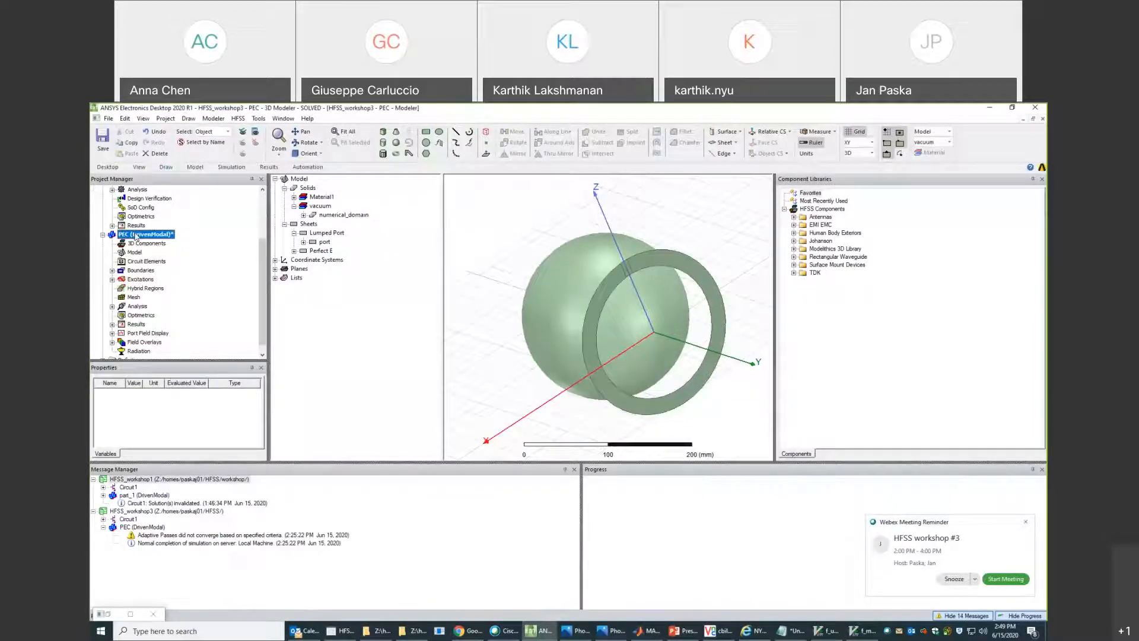
drag(262, 274, 264, 238)
double_click(130, 198)
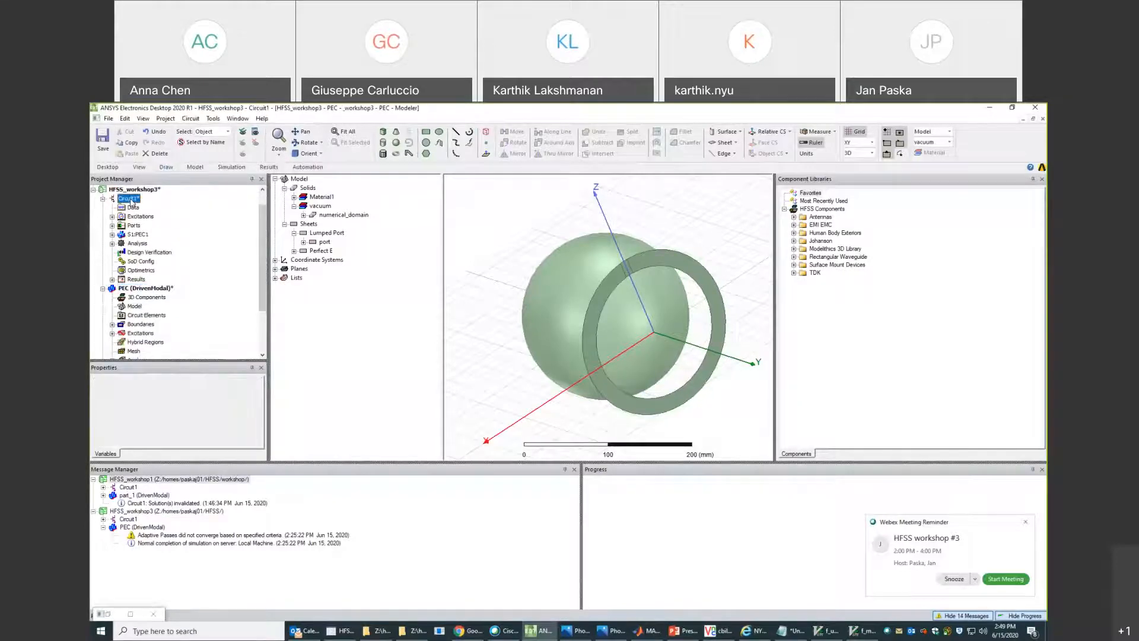
Move the two-capacitor matching network out of the line to below the circuit, and wire the port source directly to the PEC component.
drag(393, 262, 315, 349)
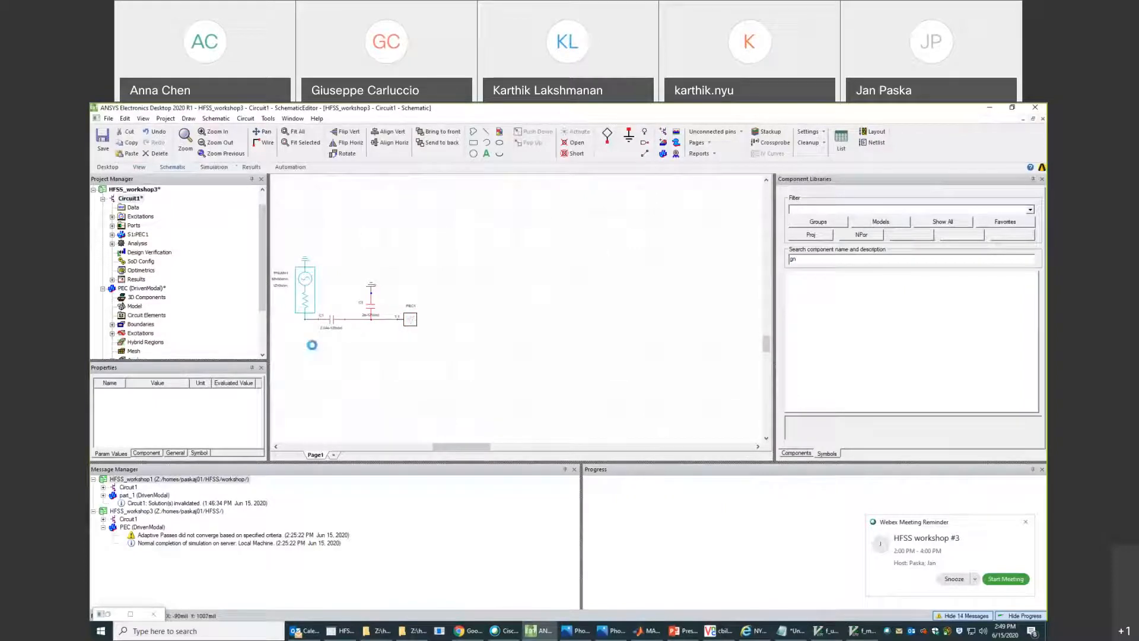
key(Delete)
key(ctrl+v)
click(357, 393)
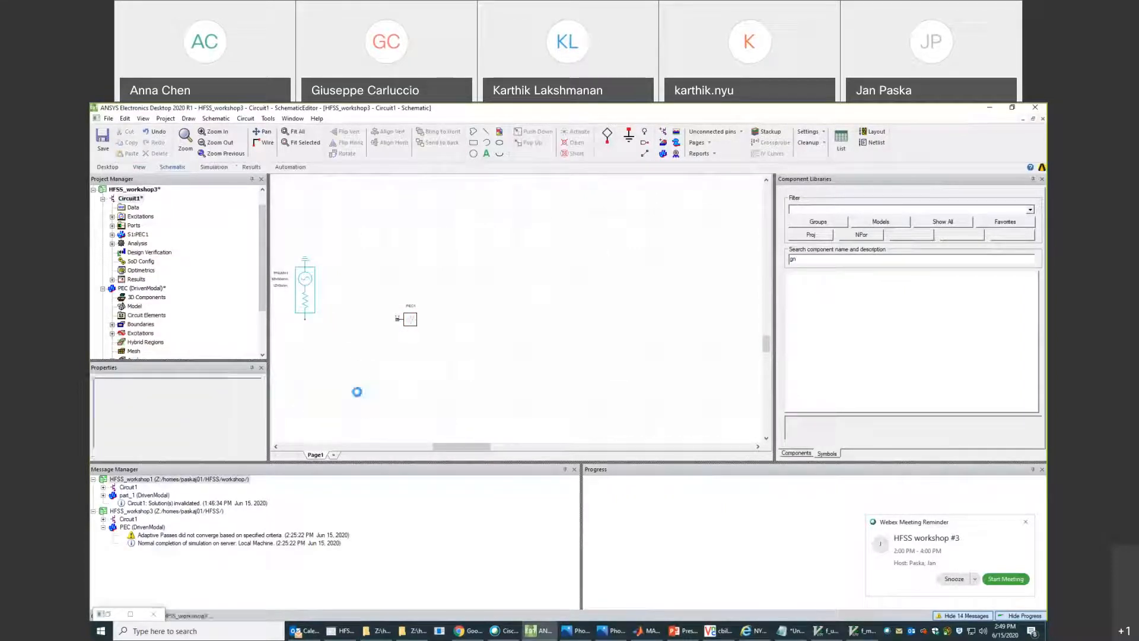
click(397, 319)
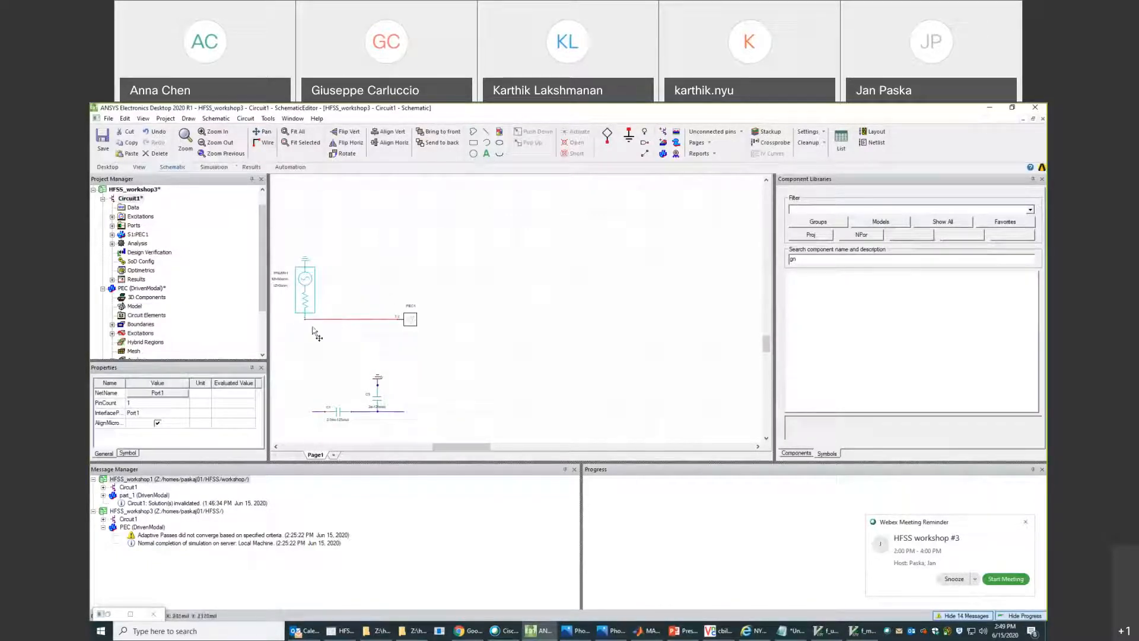
click(383, 272)
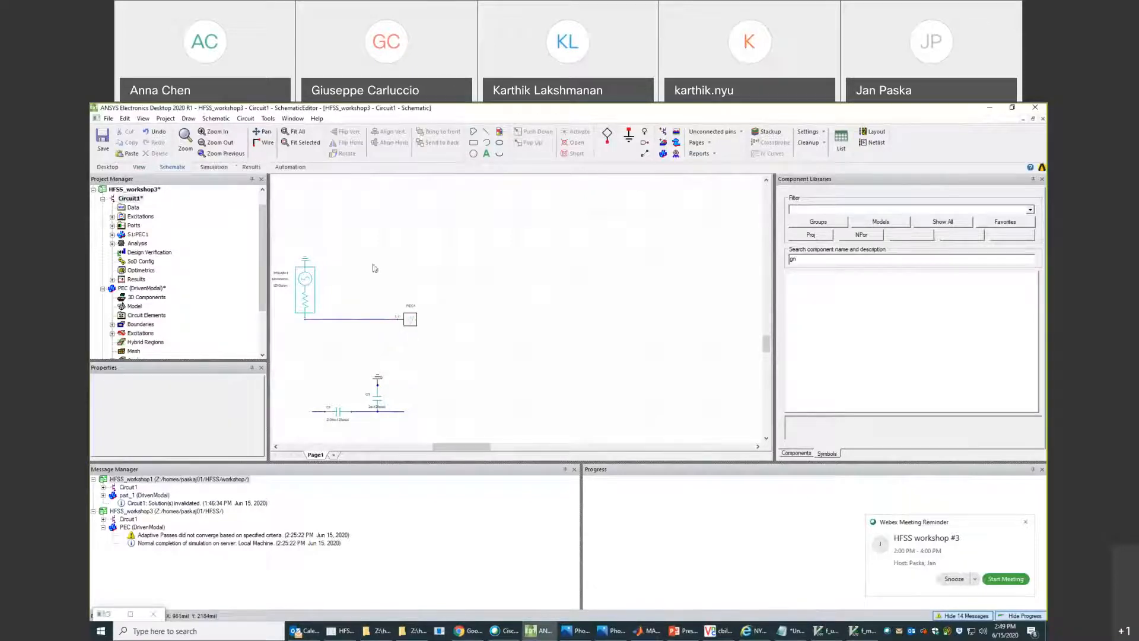
Analyze the unmatched circuit and open S Parameter Chart 1 to check the port reflection.
right_click(140, 244)
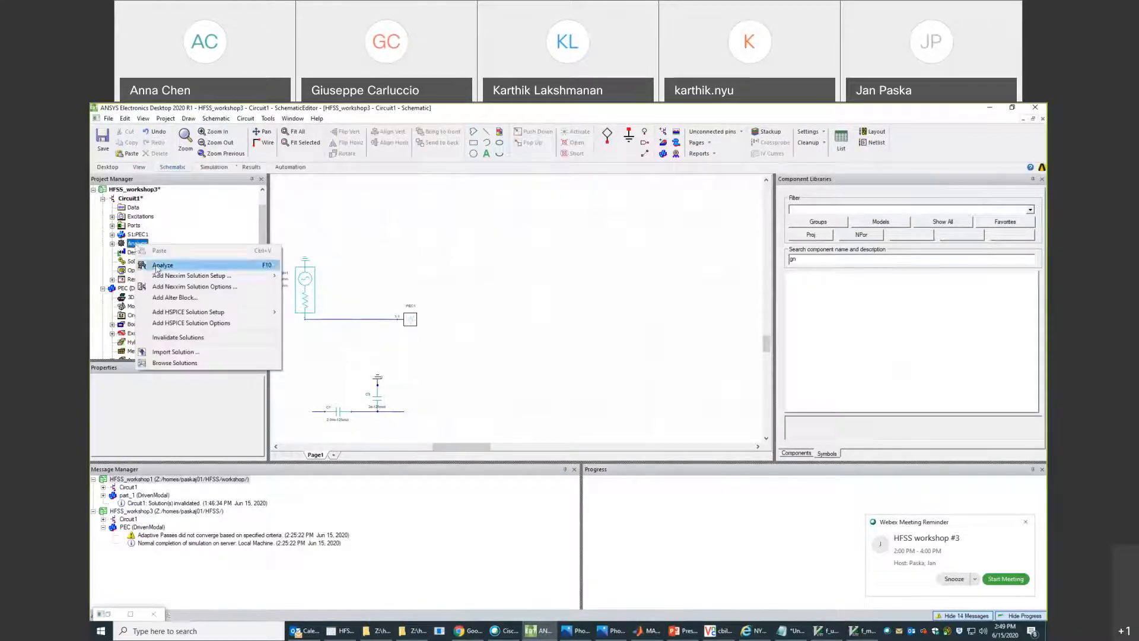
click(157, 266)
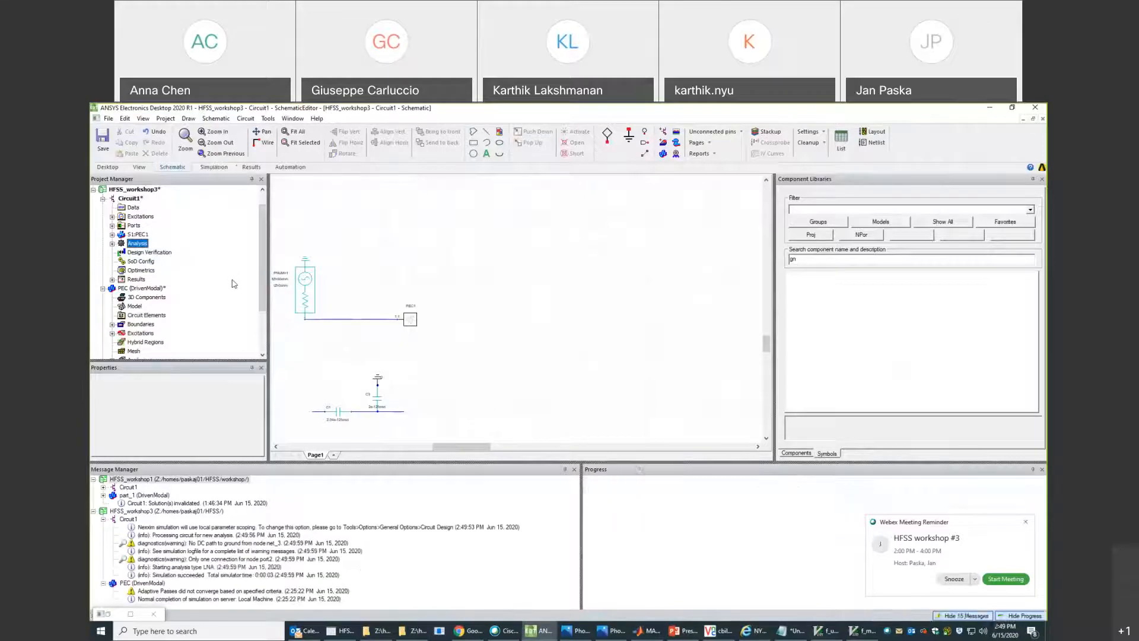
click(112, 279)
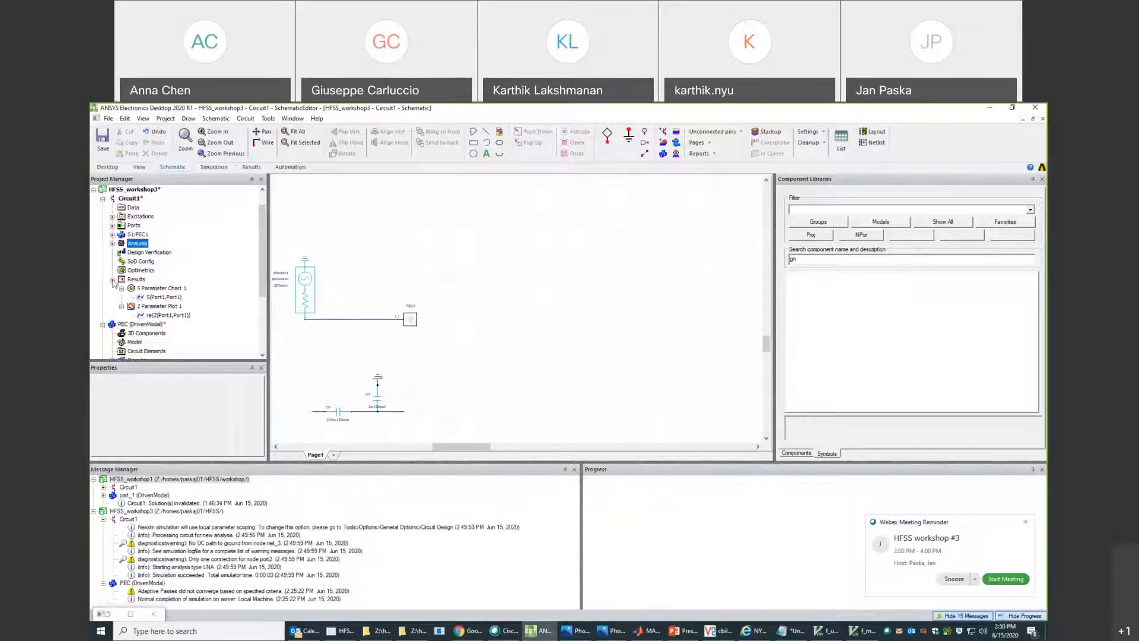
double_click(148, 289)
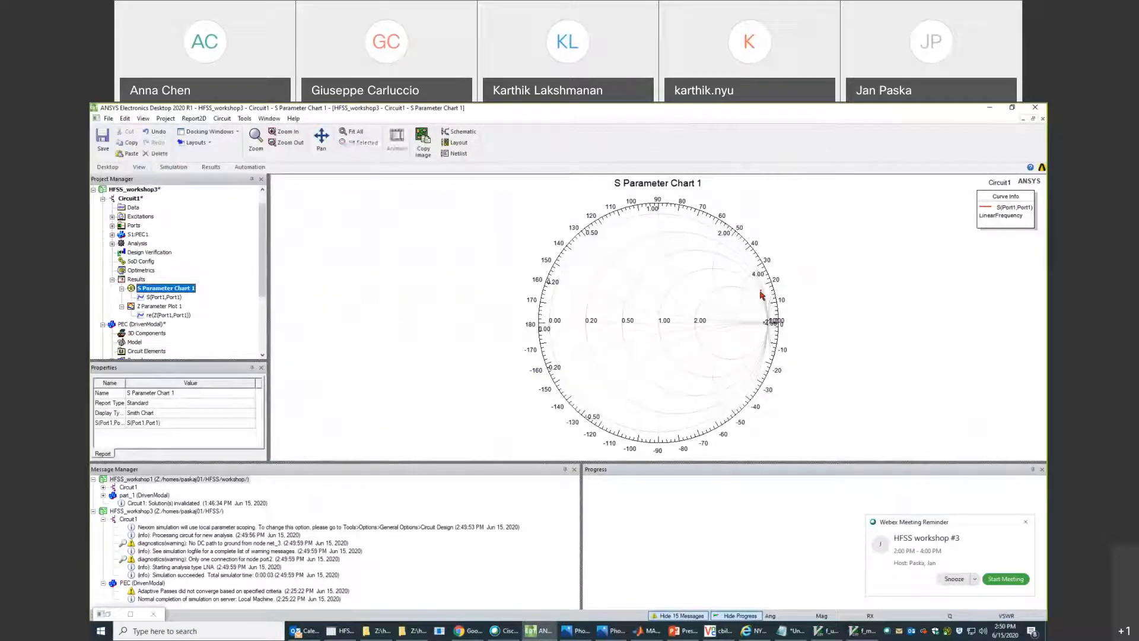
Return to the Circuit1 schematic and push the unmatched excitations to the PEC component using the LinearFrequency solution.
double_click(130, 198)
click(410, 319)
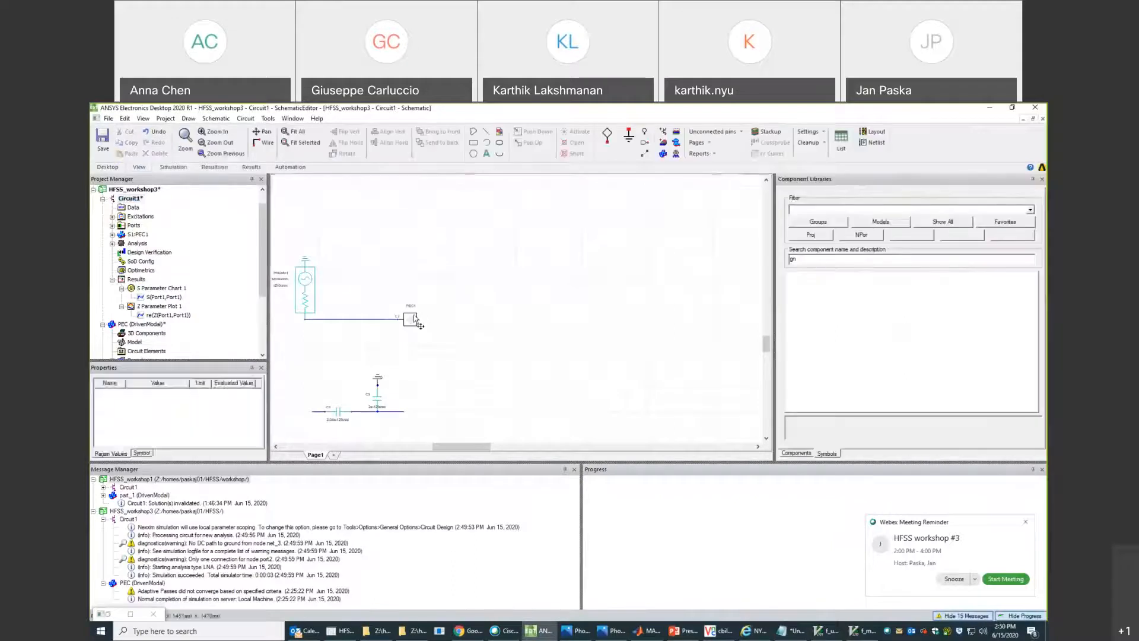
right_click(414, 317)
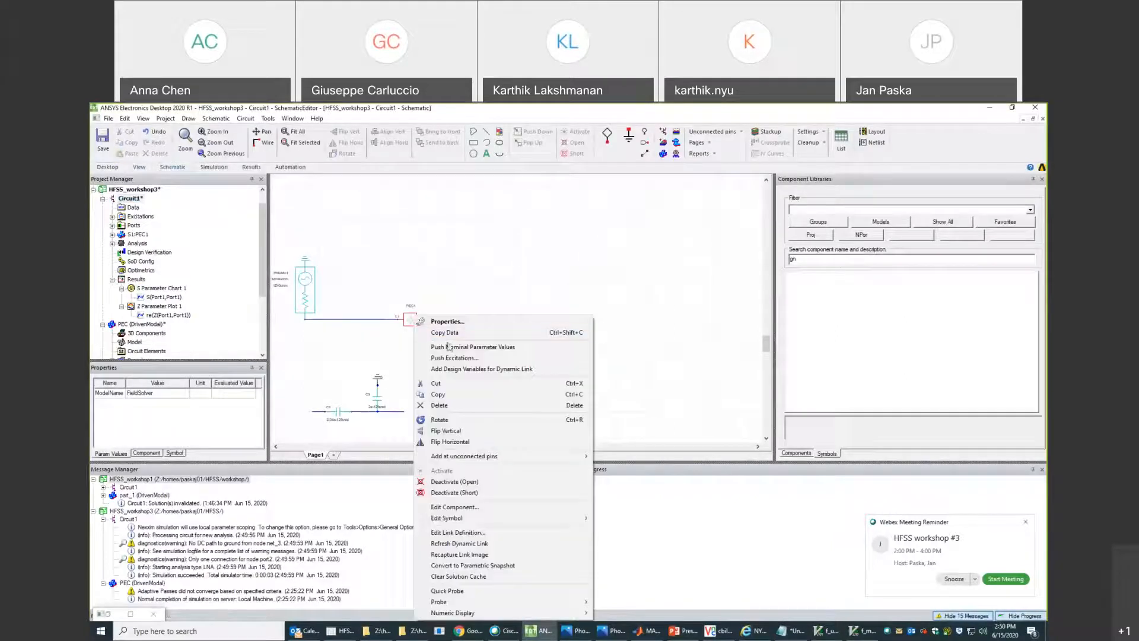
click(450, 358)
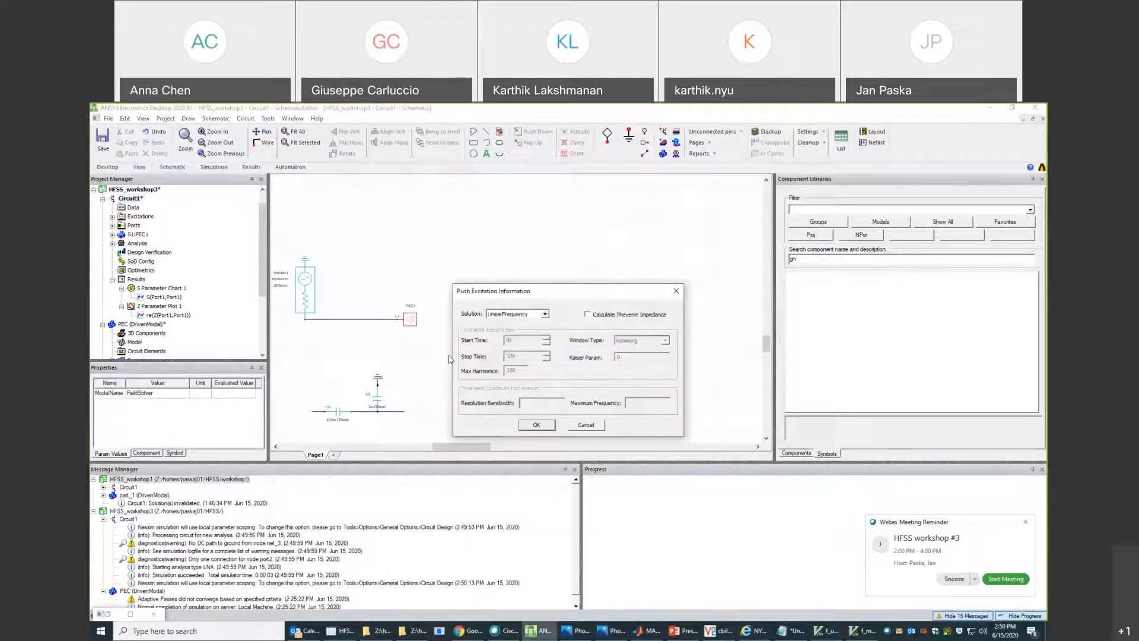
click(534, 424)
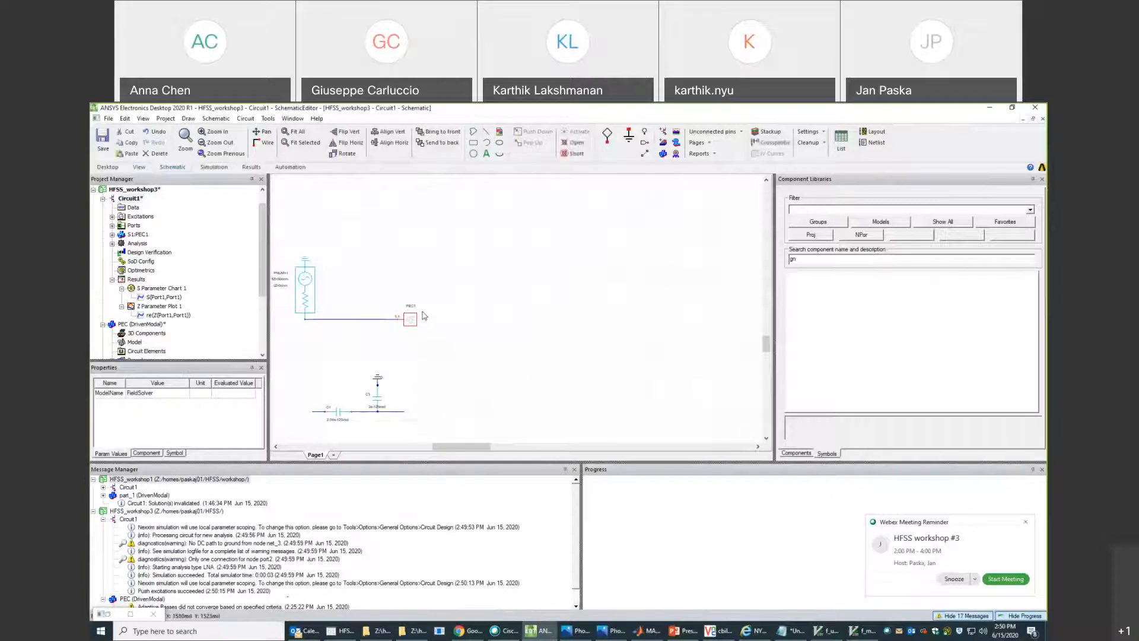
Open the PEC driven-modal design again and bring up its Fields Calculator.
click(138, 325)
double_click(138, 325)
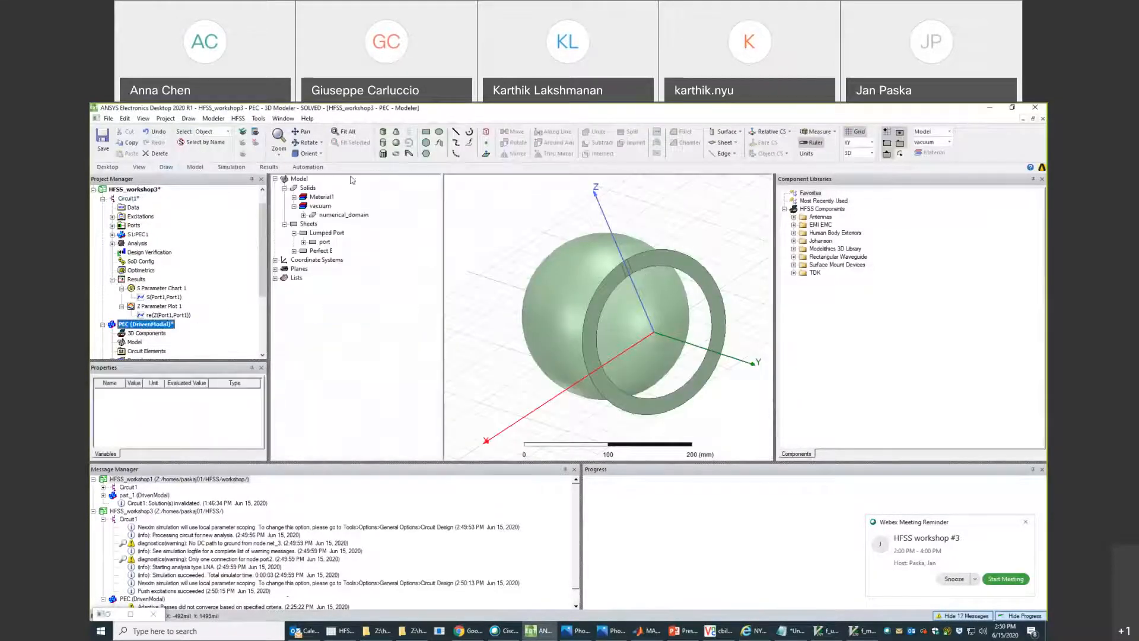
click(259, 118)
mouse_move(244, 119)
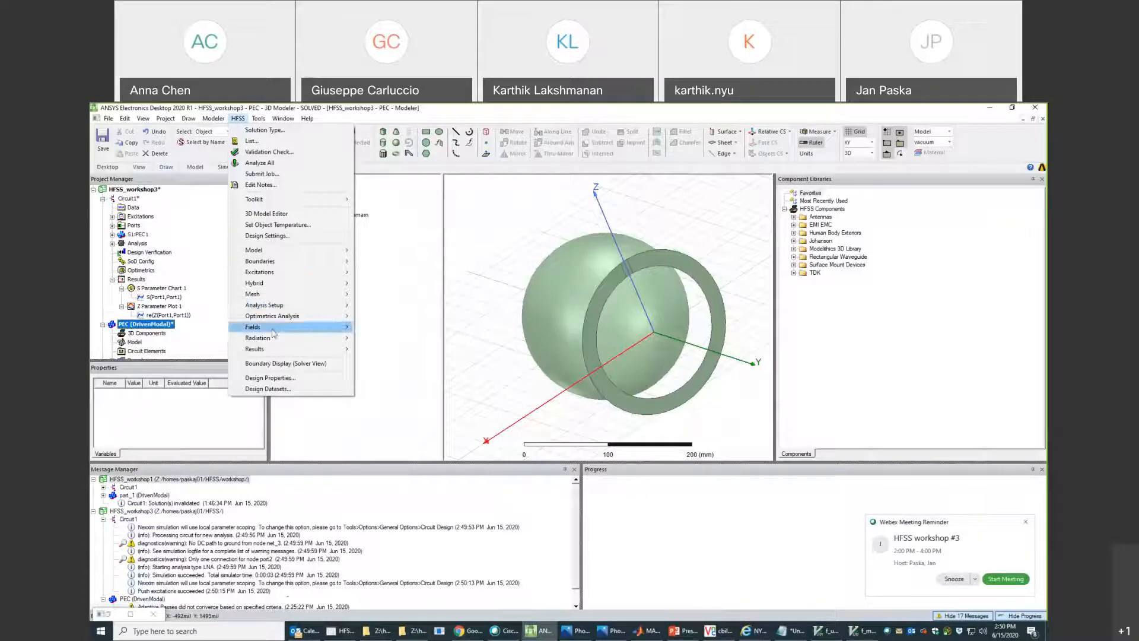
mouse_move(281, 351)
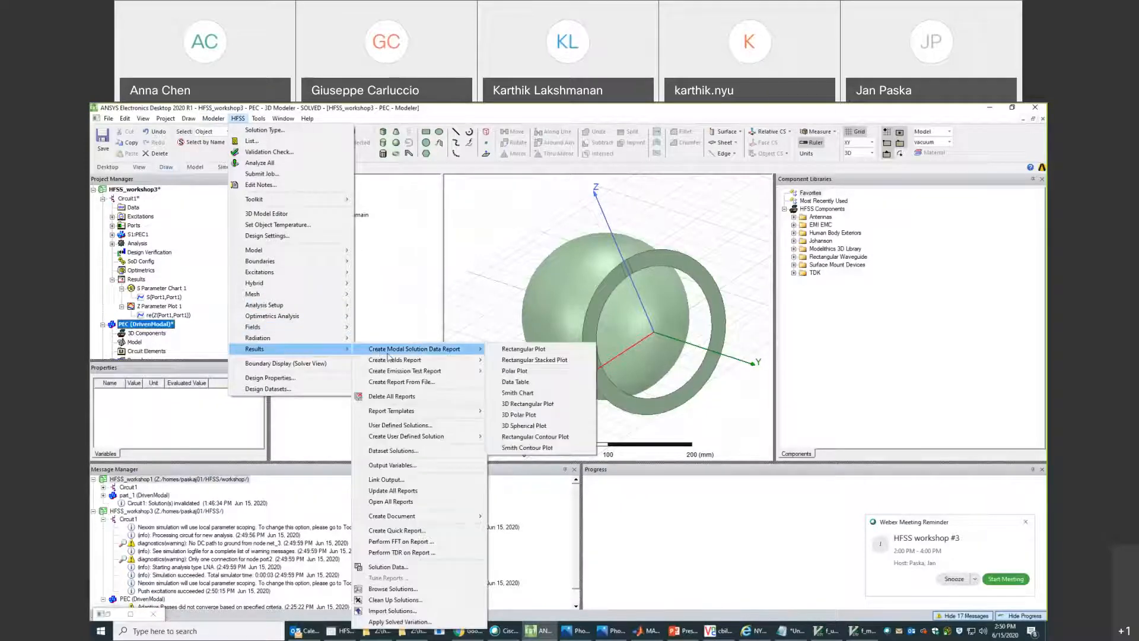
mouse_move(297, 327)
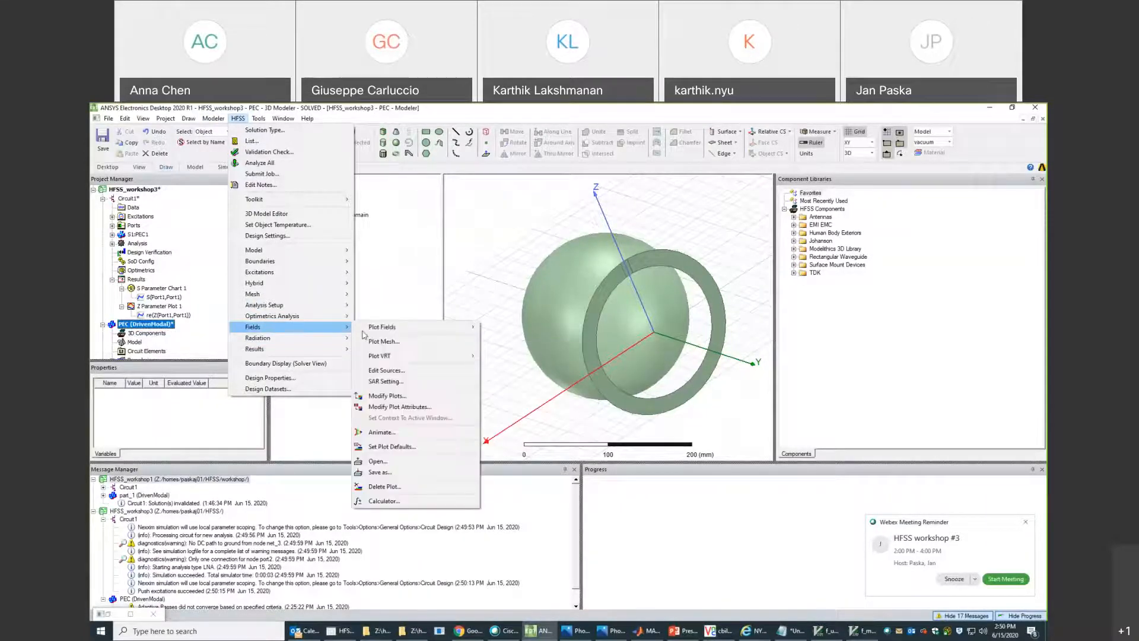
click(404, 504)
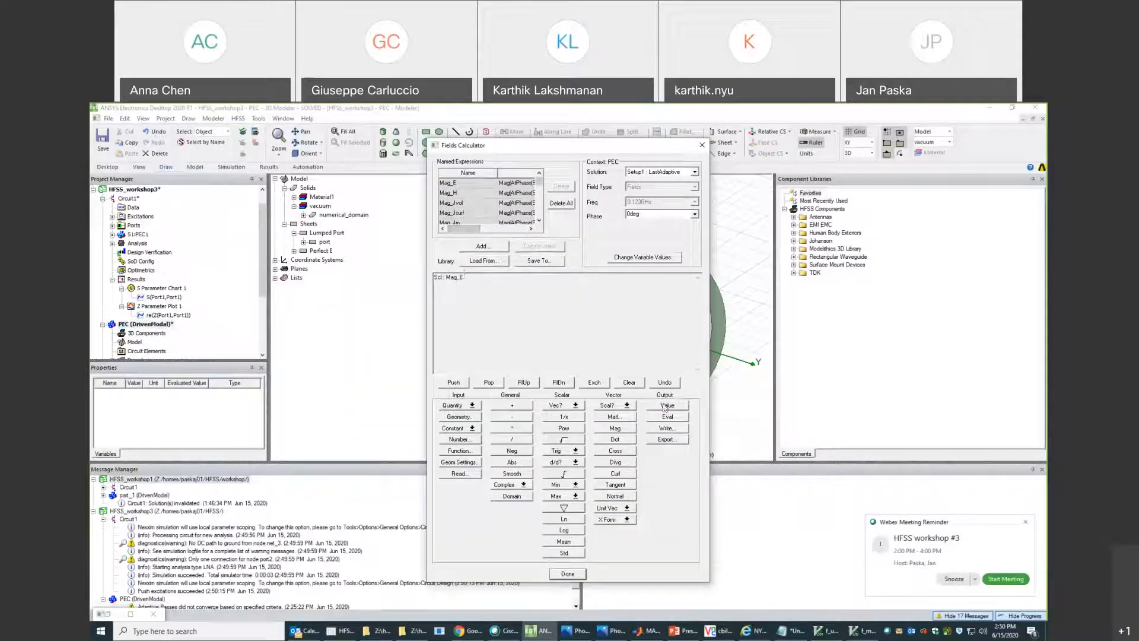
Set up a Mag_E export on calculated Cartesian grid points with 0 mm for all X, Y and Z minimums, maximums and spacings.
click(667, 440)
click(468, 364)
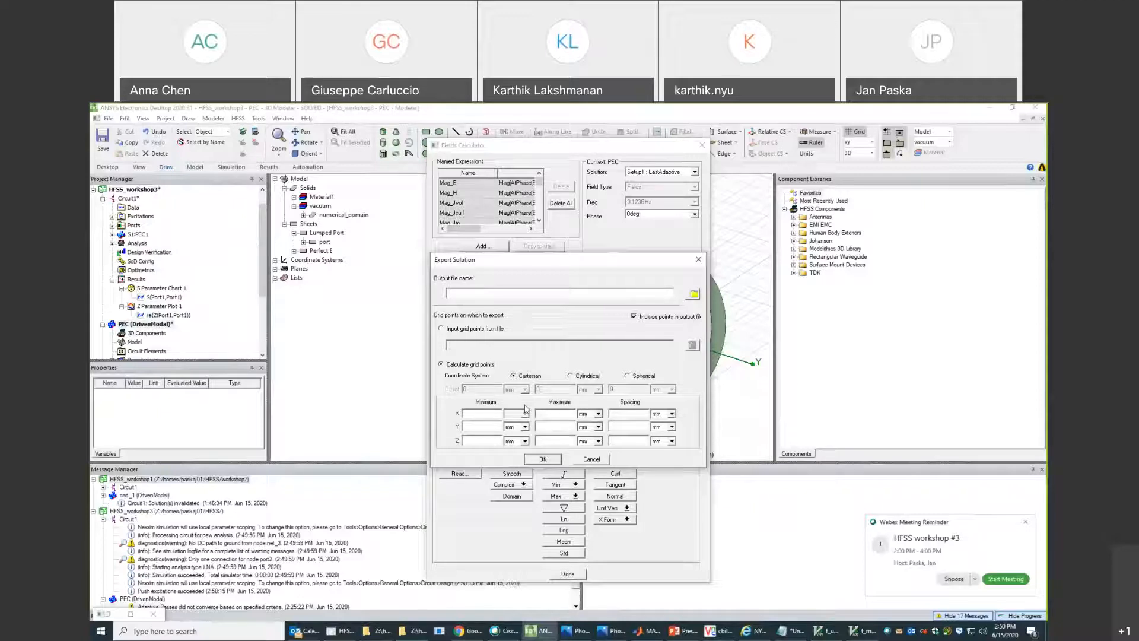
click(488, 412)
text(0)
click(525, 414)
click(514, 454)
click(556, 414)
text(0)
key(Tab)
key(Tab)
text(0)
key(Tab)
key(Tab)
text(0)
key(Tab)
key(Tab)
text(0)
key(Tab)
key(Tab)
text(0)
key(Tab)
key(Tab)
text(0)
key(Tab)
text(0)
key(Tab)
key(Tab)
text(0)
click(598, 414)
click(587, 456)
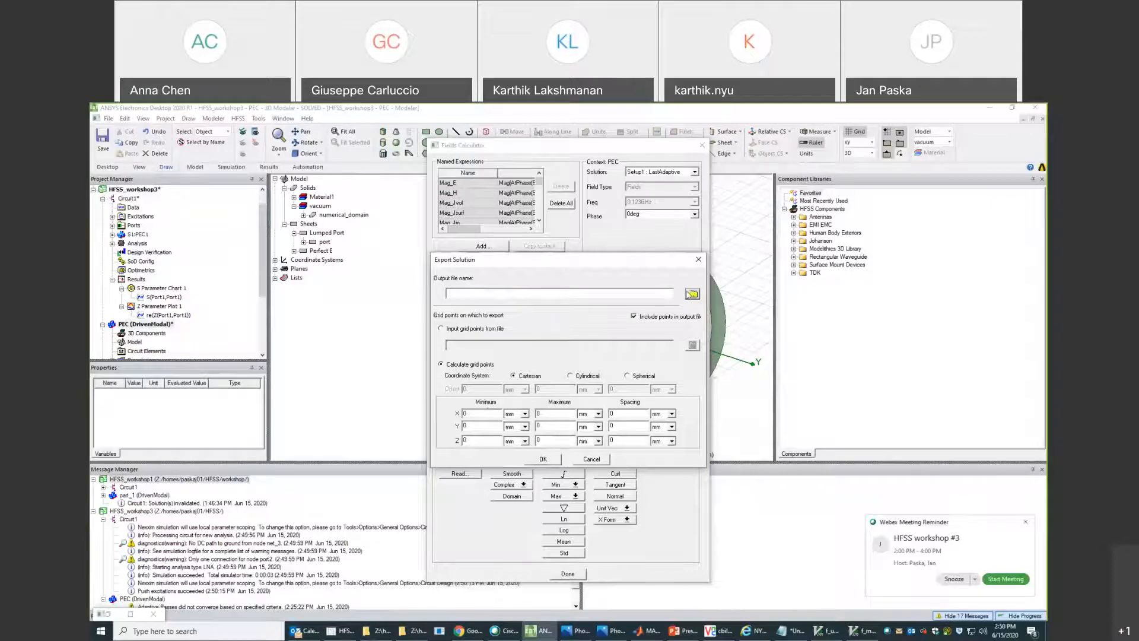
Export the solution to an output file named f_unmatched1 and close the Fields Calculator.
click(693, 294)
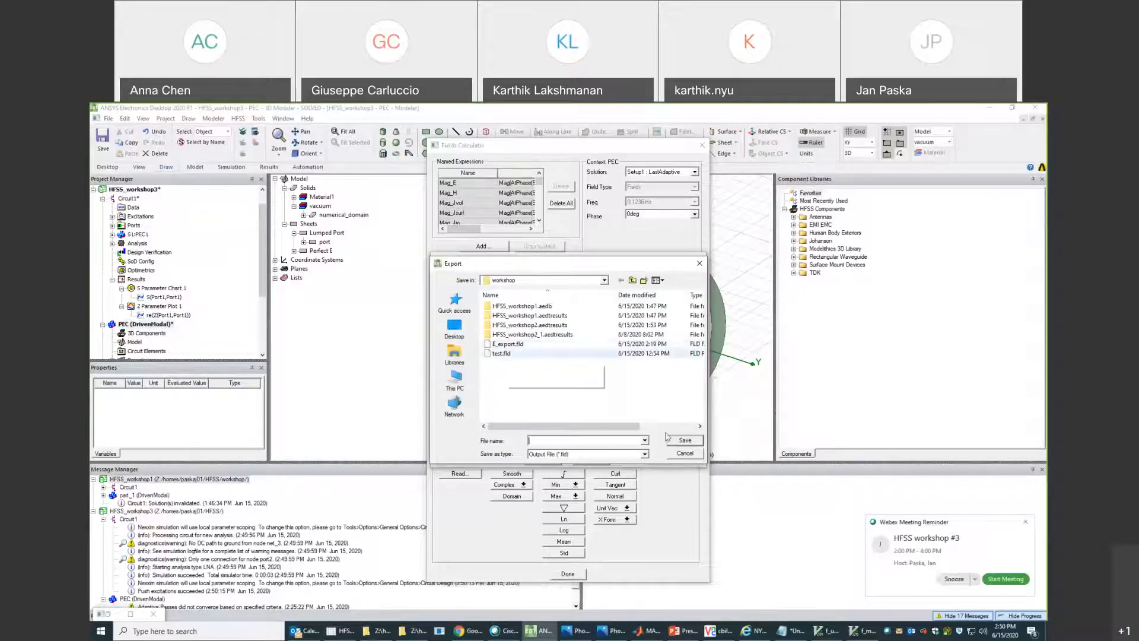
click(686, 453)
text(f_unmatched1)
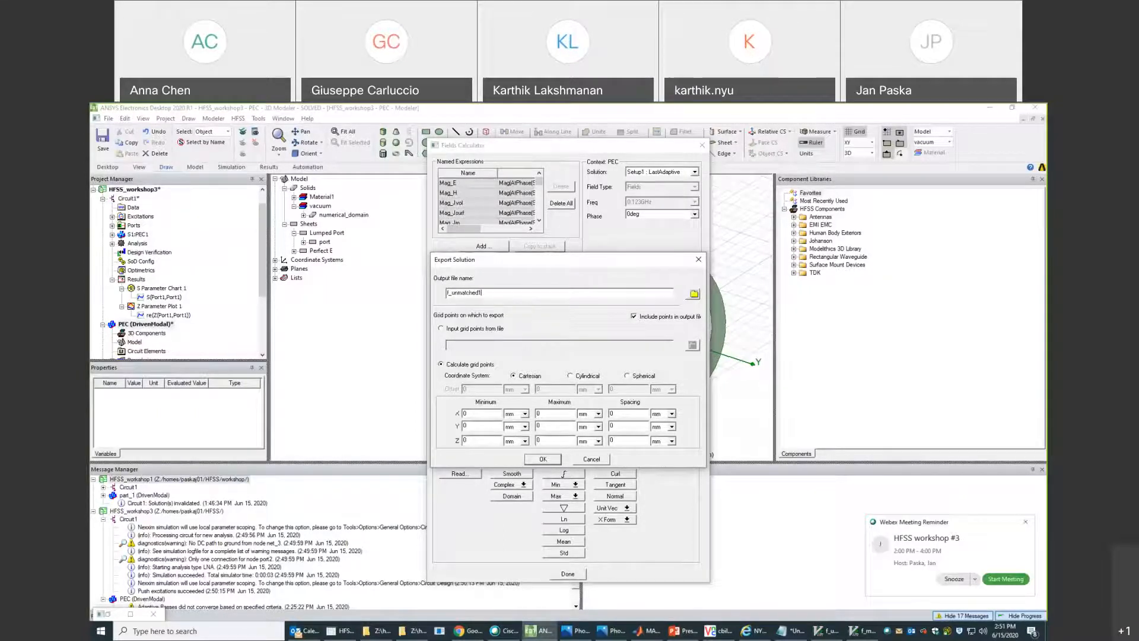
key(Return)
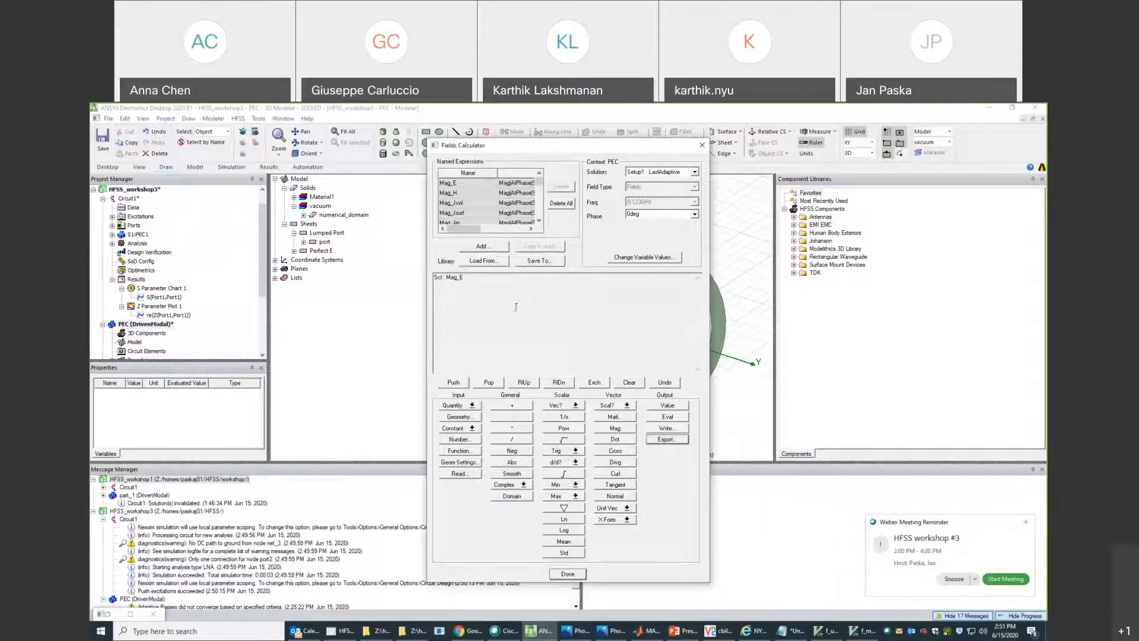
click(571, 572)
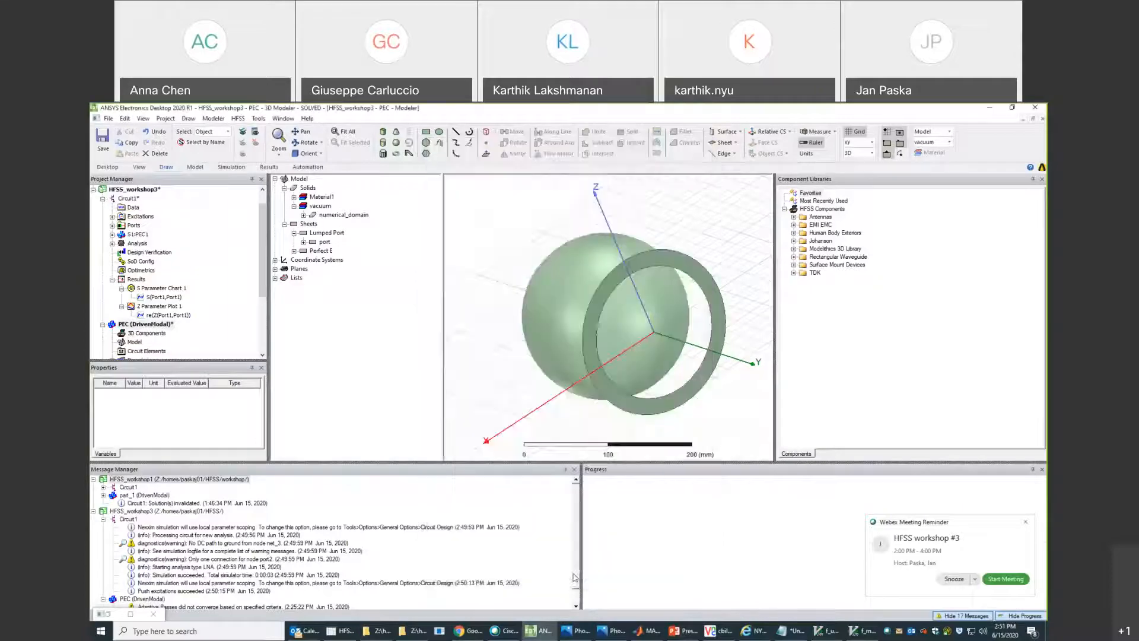
Check the workshop folder for the exported f_unmatched1 file and return to the PEC model.
click(378, 631)
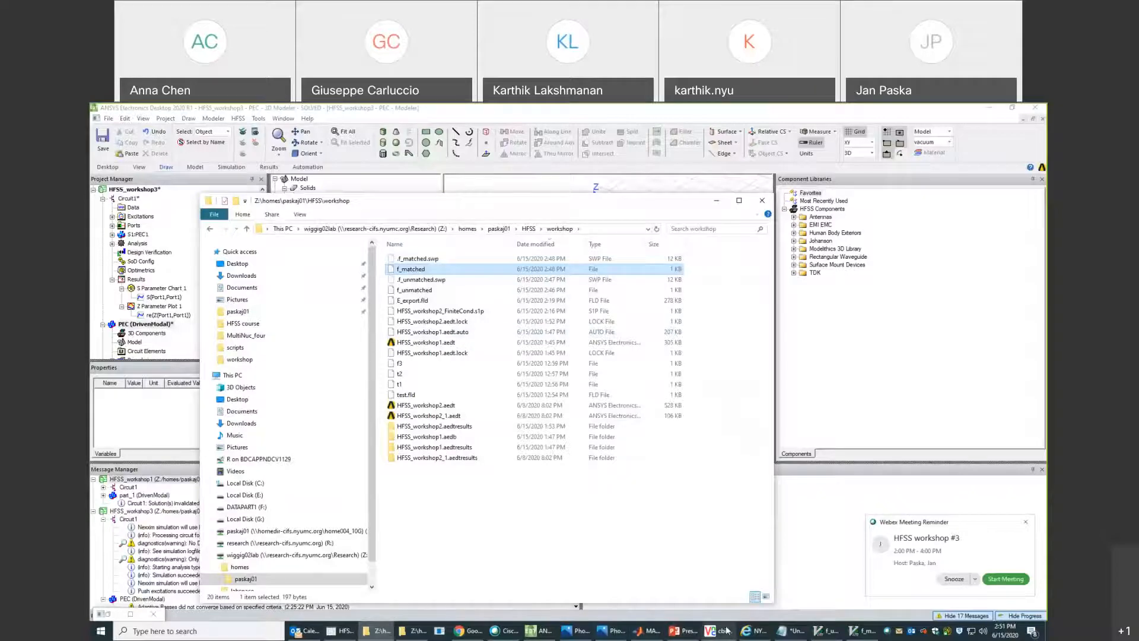
mouse_move(715, 630)
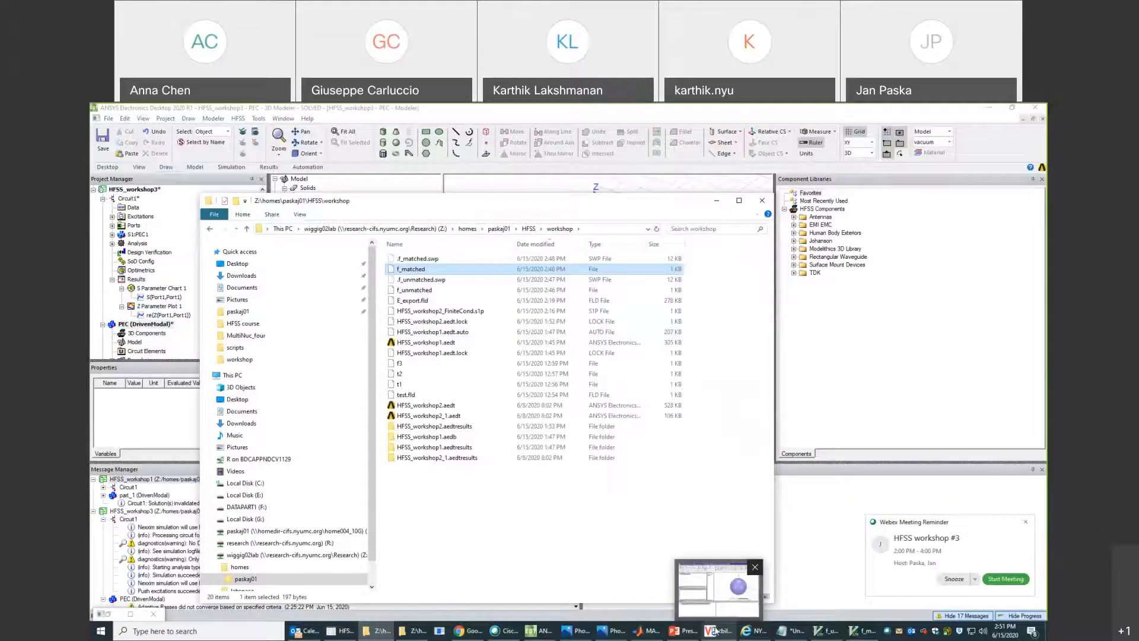
click(540, 635)
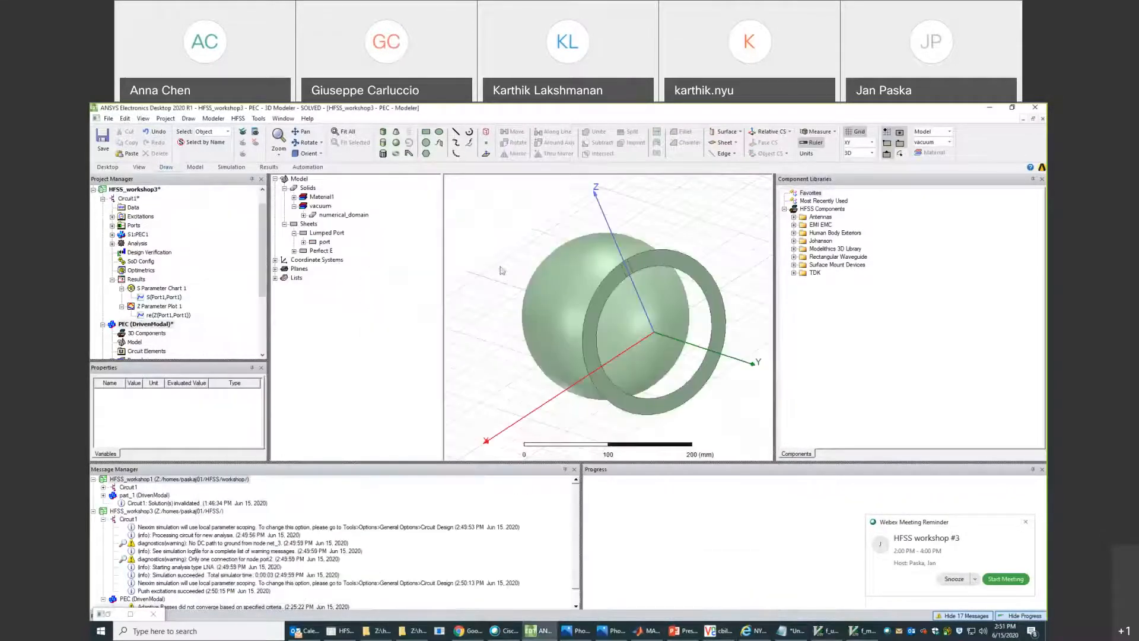
Reopen the Fields Calculator and begin another Mag_E export with the output file name f_unmatched1.
click(243, 122)
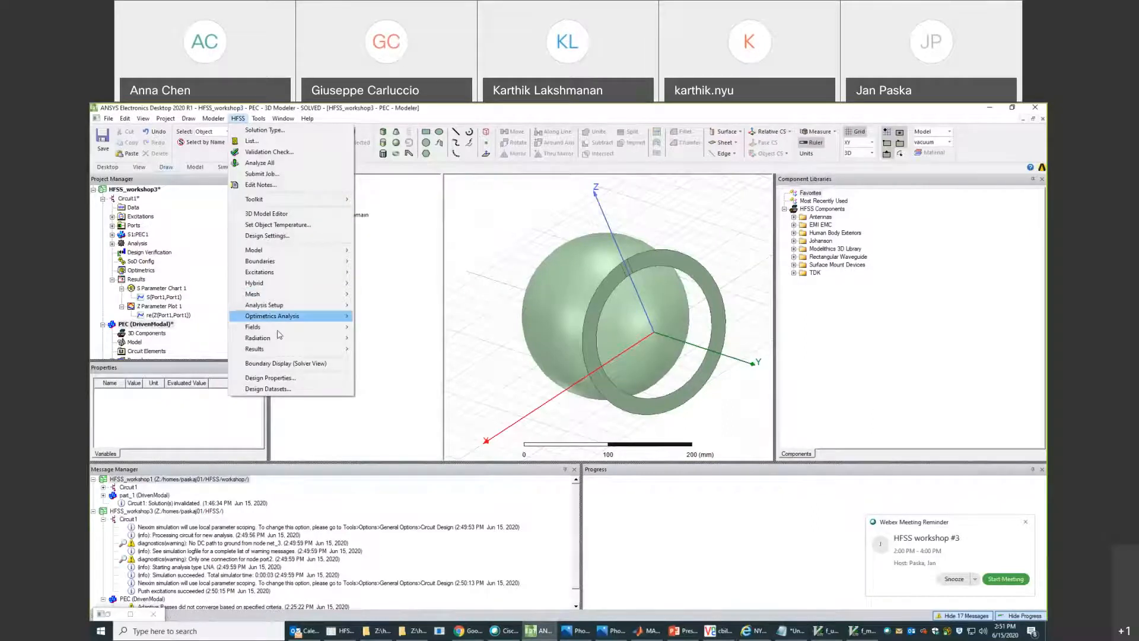
mouse_move(280, 328)
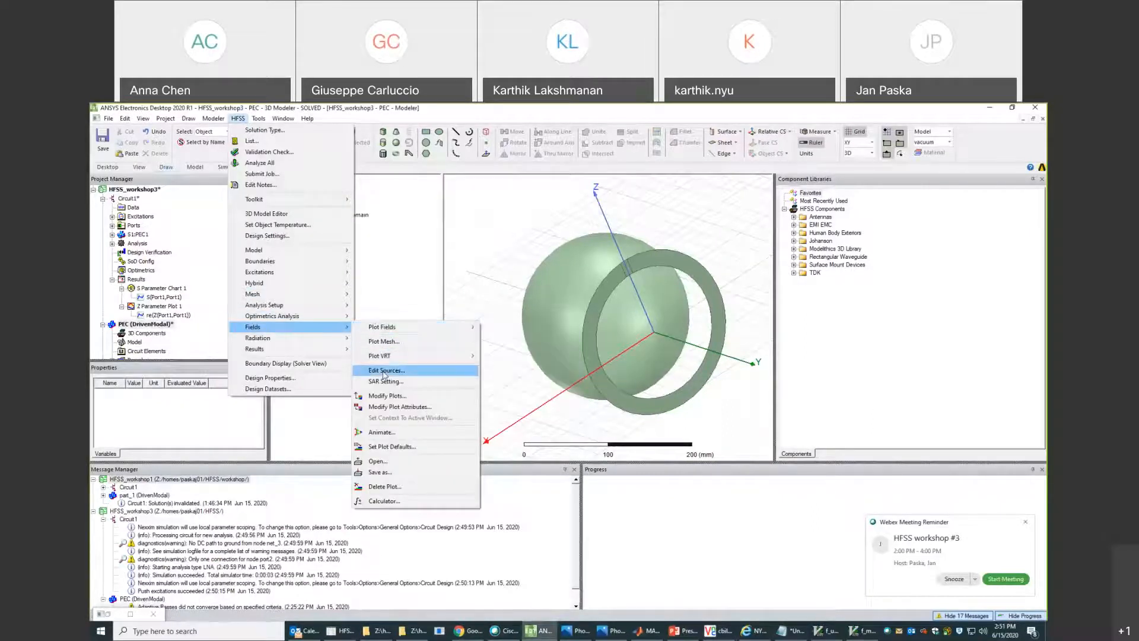
click(386, 501)
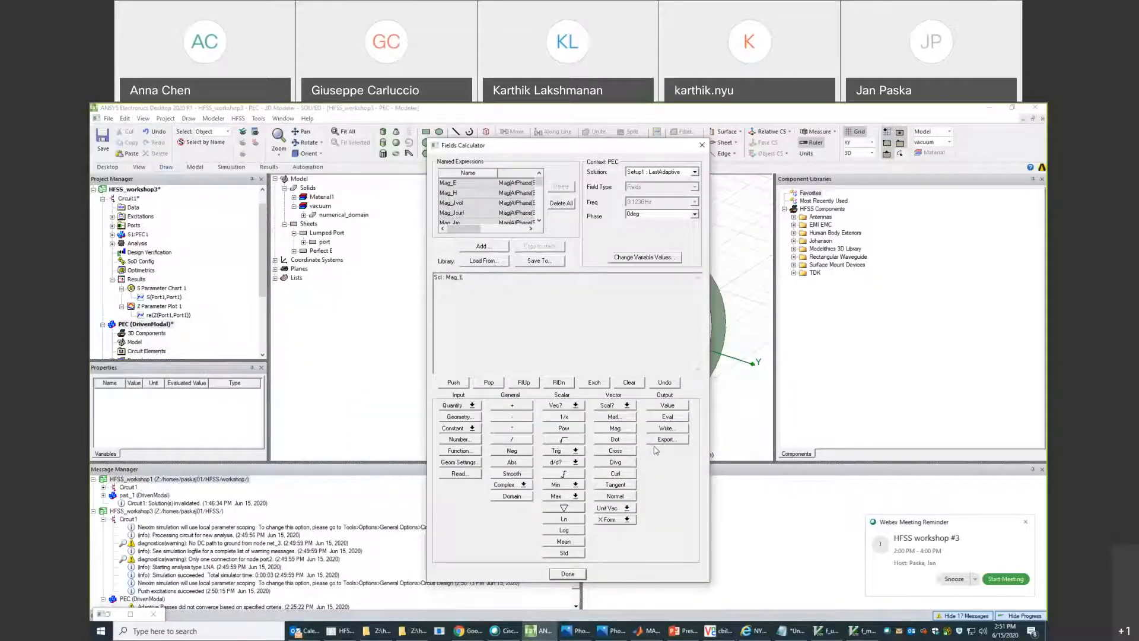
click(667, 440)
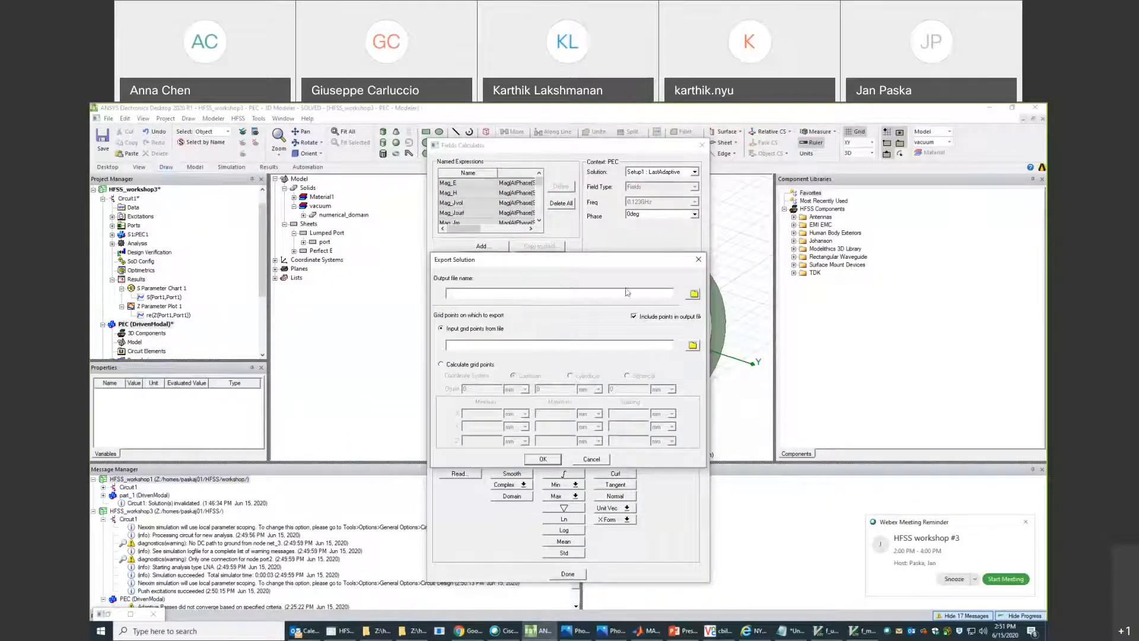
click(693, 295)
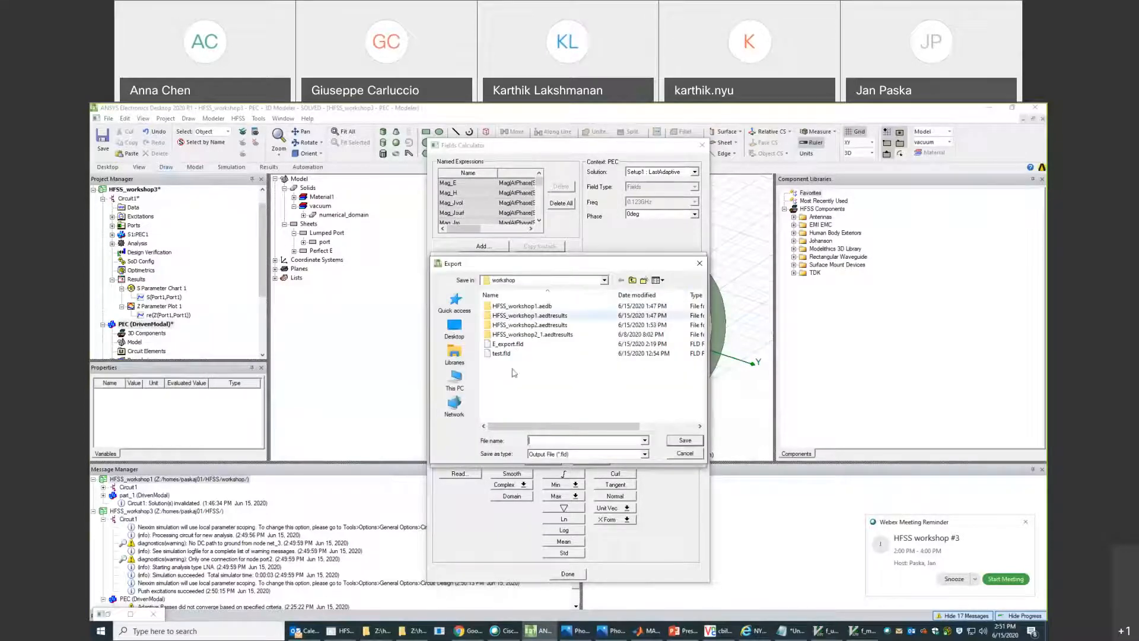
click(685, 454)
click(459, 295)
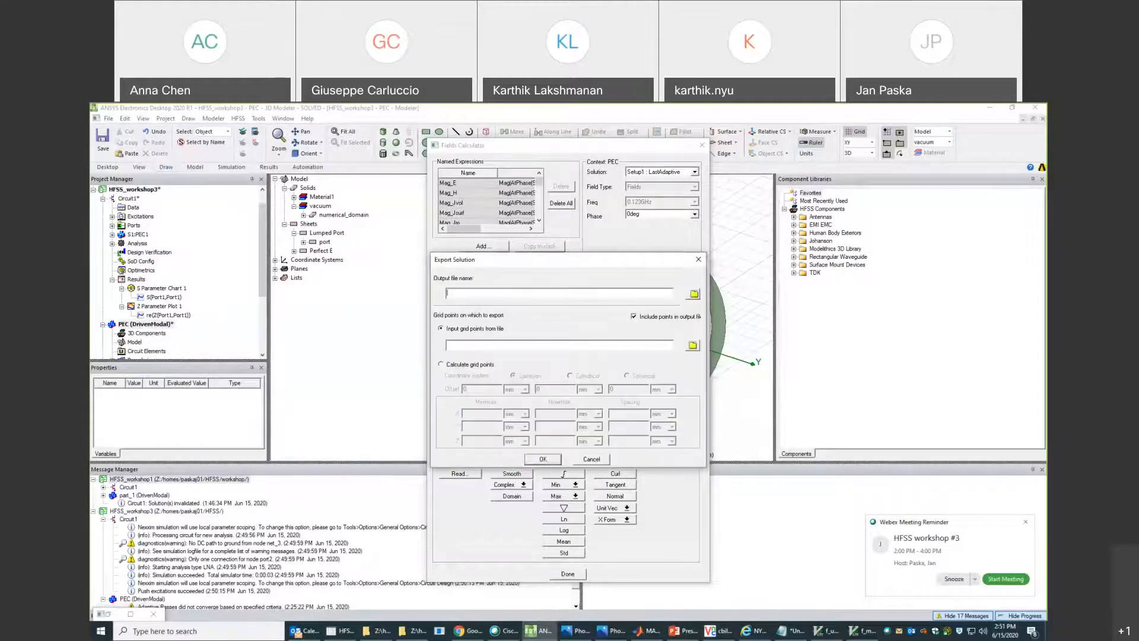
text(f_unma)
Export f_unmatched1 on calculated Cartesian grid points with 0 mm for all X, Y and Z minimums, maximums and spacings.
click(466, 365)
click(490, 413)
text(0)
key(Tab)
key(Tab)
text(0)
key(Tab)
key(Tab)
text(0)
key(Tab)
key(Tab)
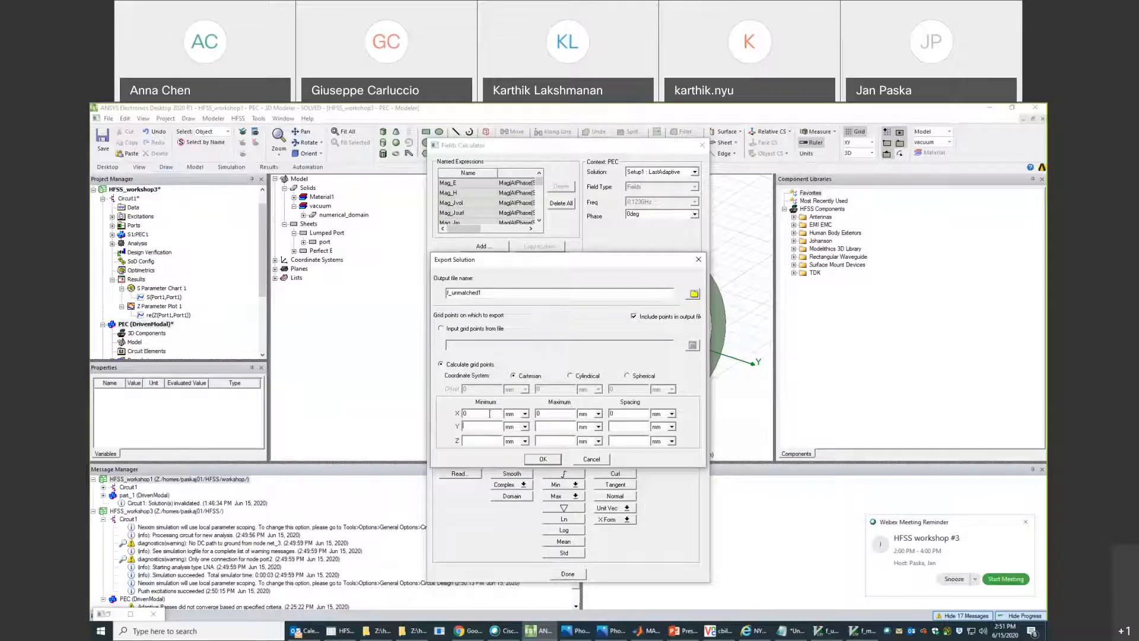
text(0)
key(Tab)
key(Tab)
text(0)
text(0)
key(Tab)
key(Tab)
text(0)
click(543, 460)
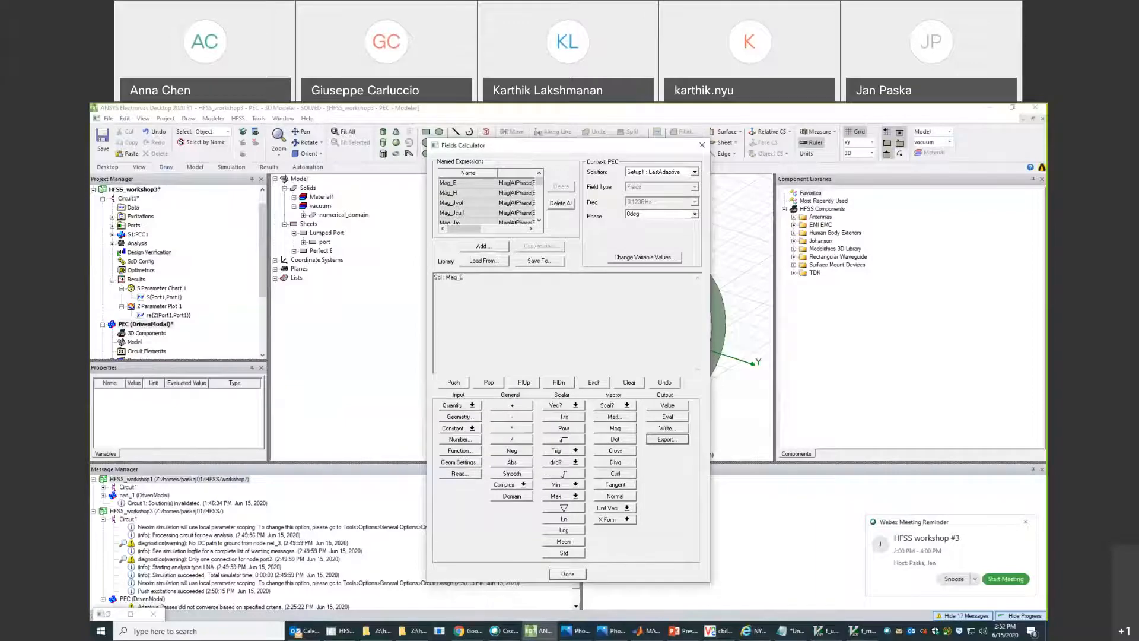
Look for the new export in the workshop folder, re-sorting it by date modified, and return to the Fields Calculator.
click(376, 632)
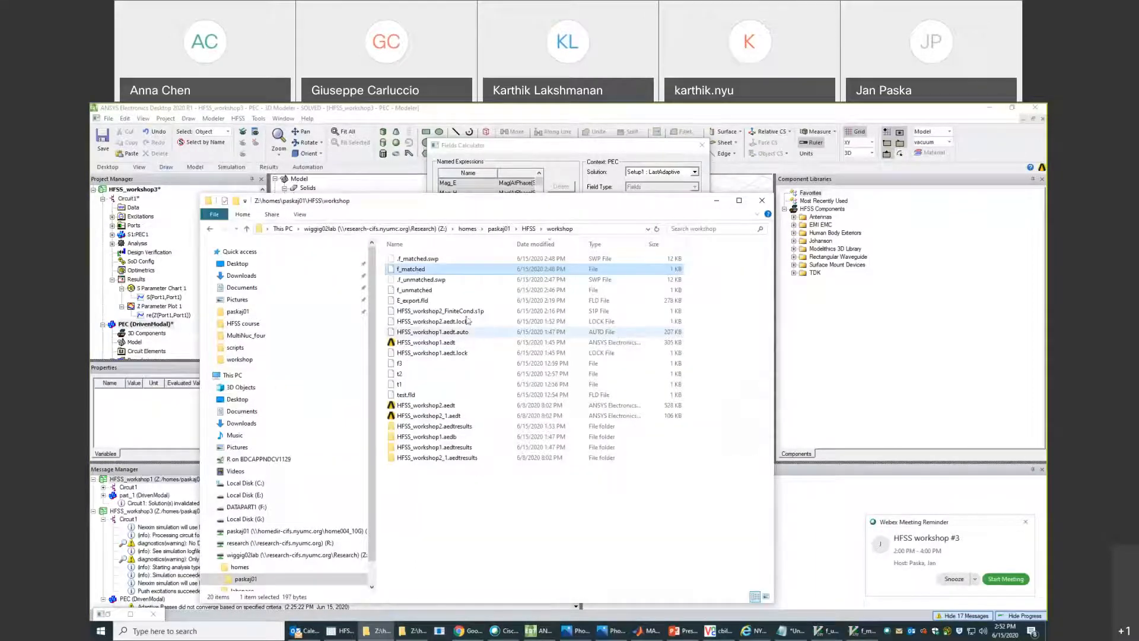
click(448, 509)
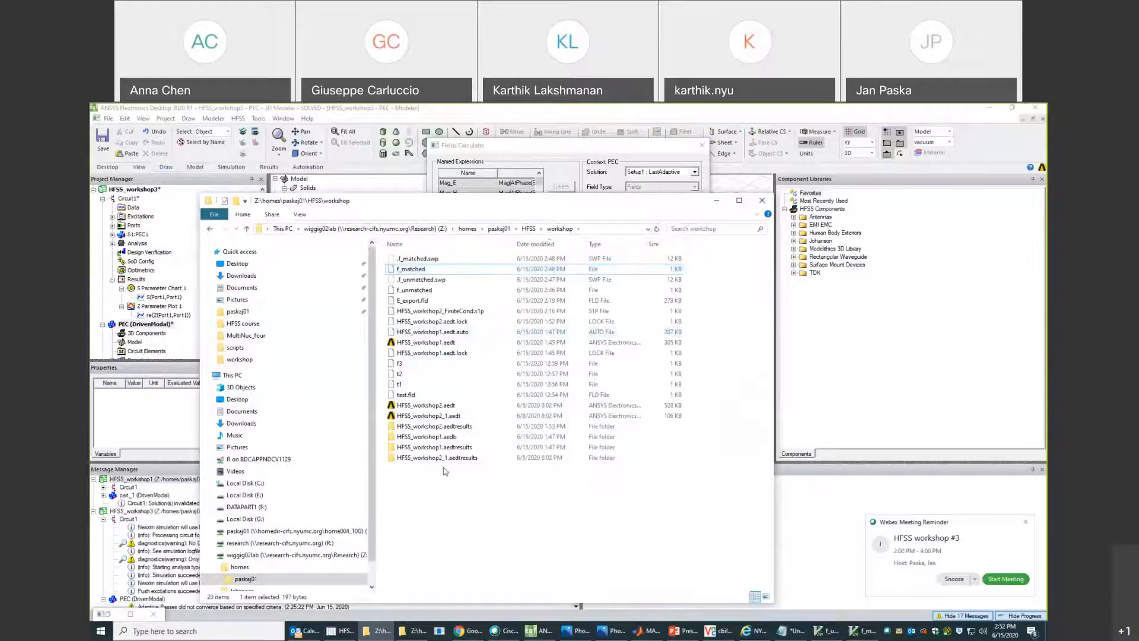
click(529, 247)
click(529, 247)
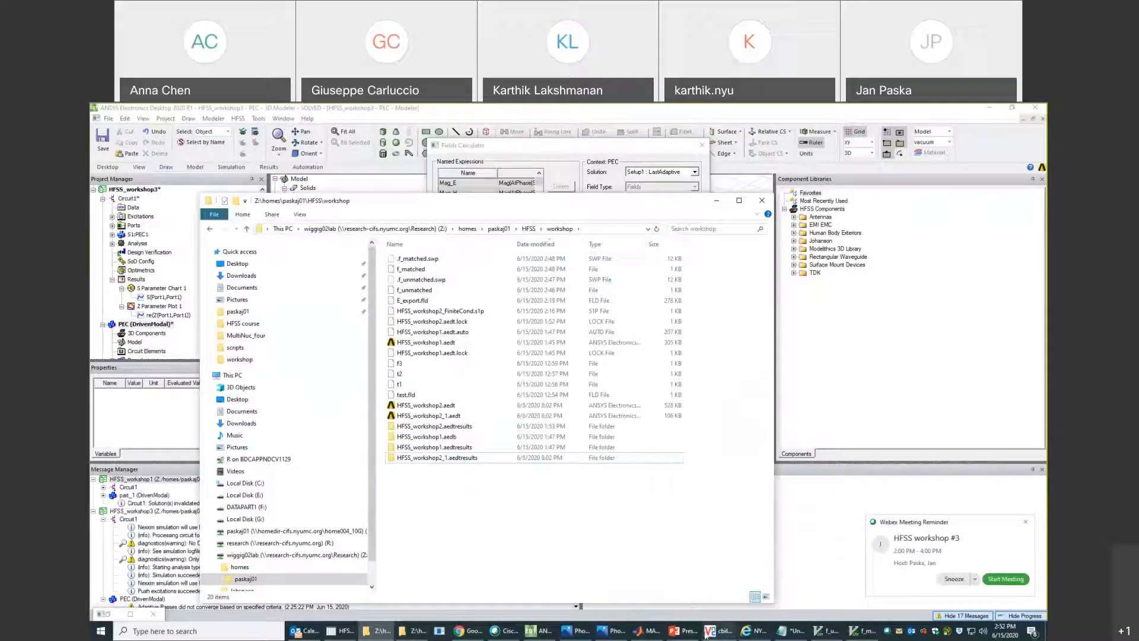
click(539, 631)
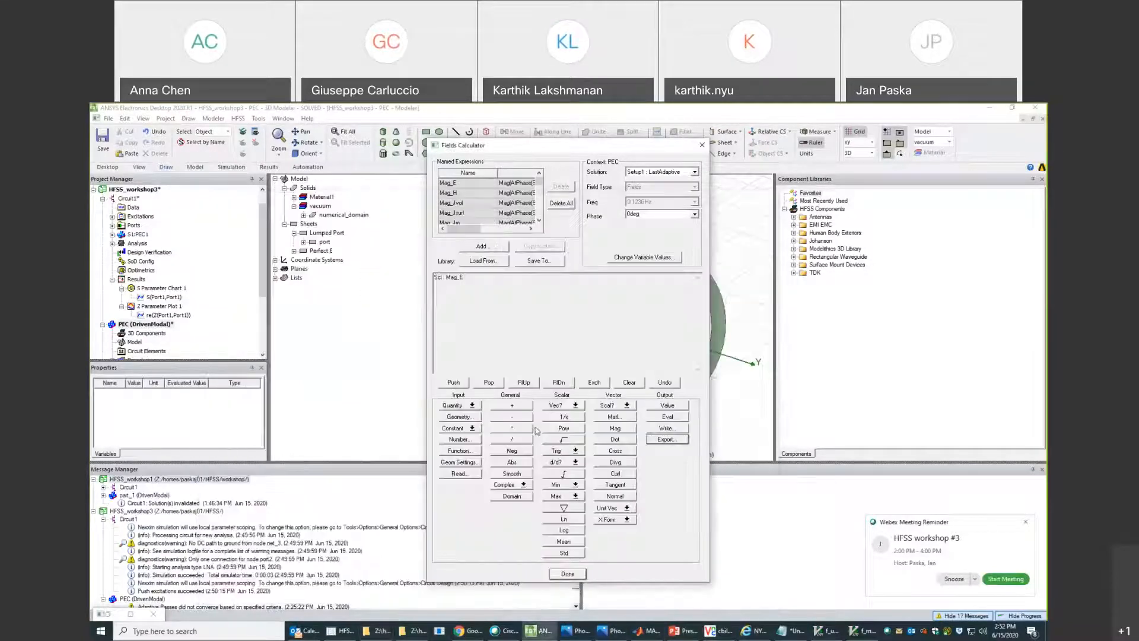
Export Mag_E to an output file named fu1 using calculated Cartesian grid points with 0 mm in every field.
click(665, 440)
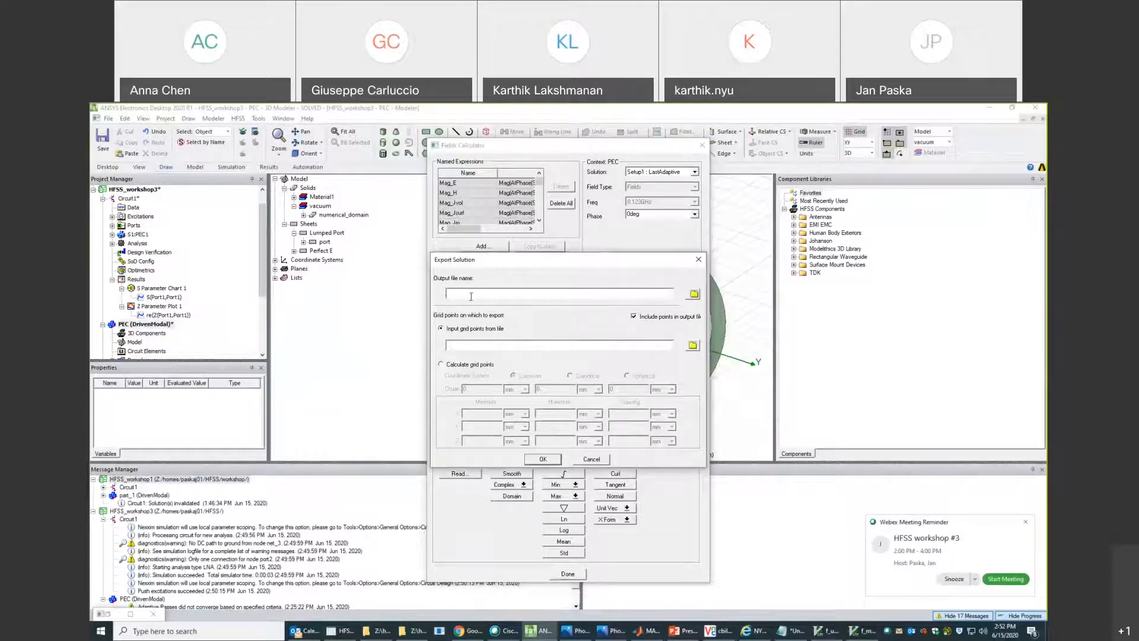
click(464, 364)
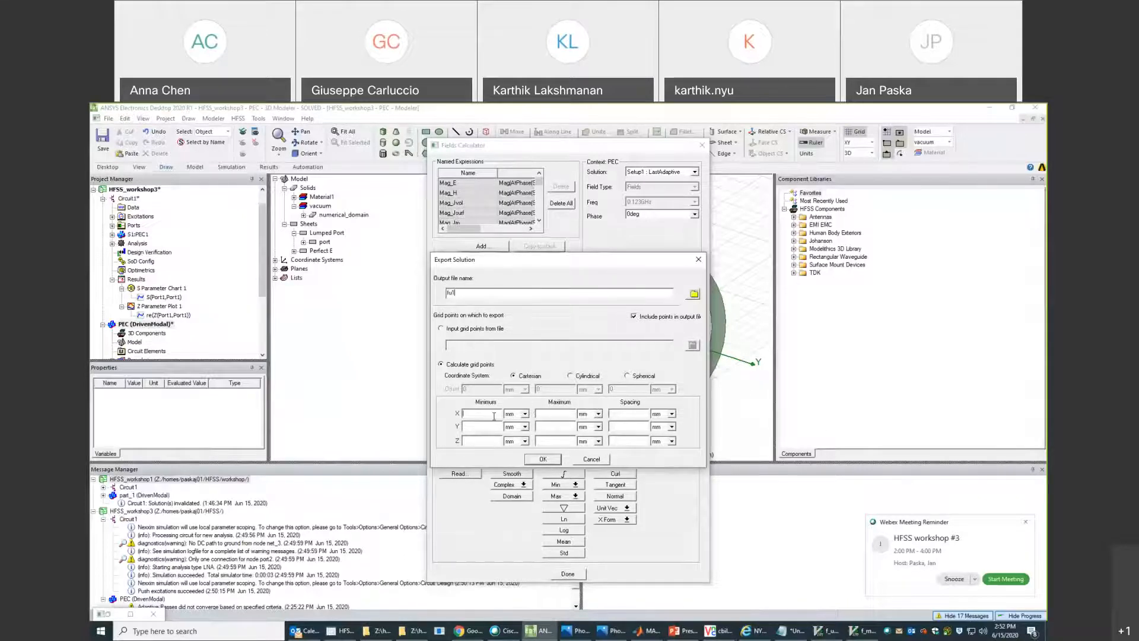
text(0)
key(Tab)
key(Tab)
text(0)
key(Tab)
key(Tab)
text(0)
key(Tab)
key(Tab)
text(0)
key(Tab)
key(Tab)
text(0)
key(Tab)
key(Tab)
click(544, 460)
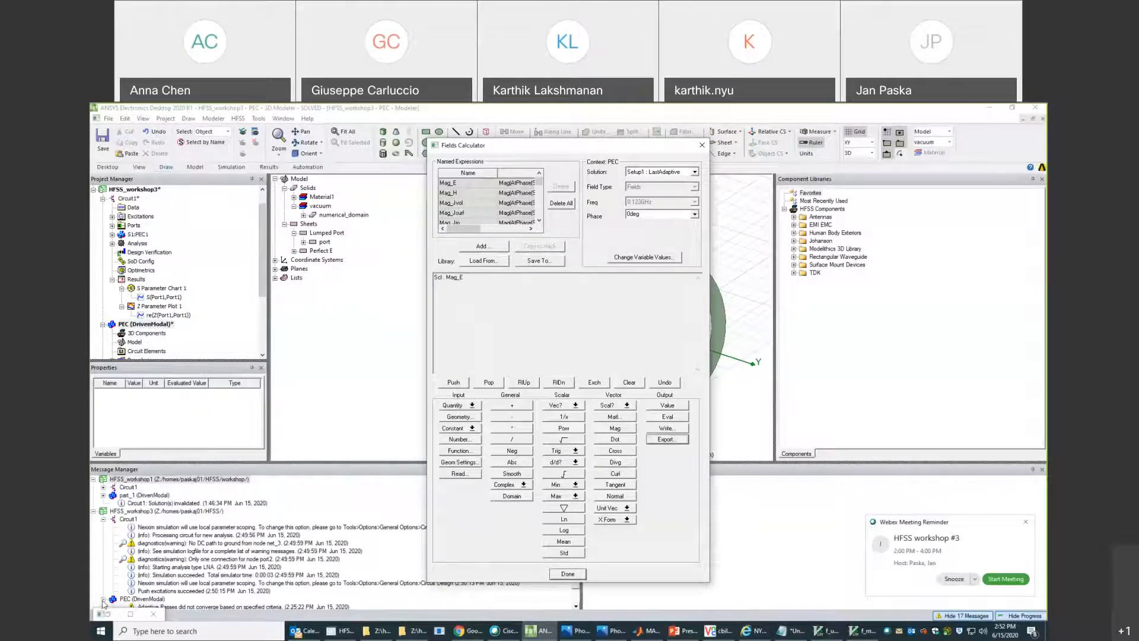
Look through the open folder windows for the fu1 file and close the Fields Calculator.
click(411, 631)
click(364, 634)
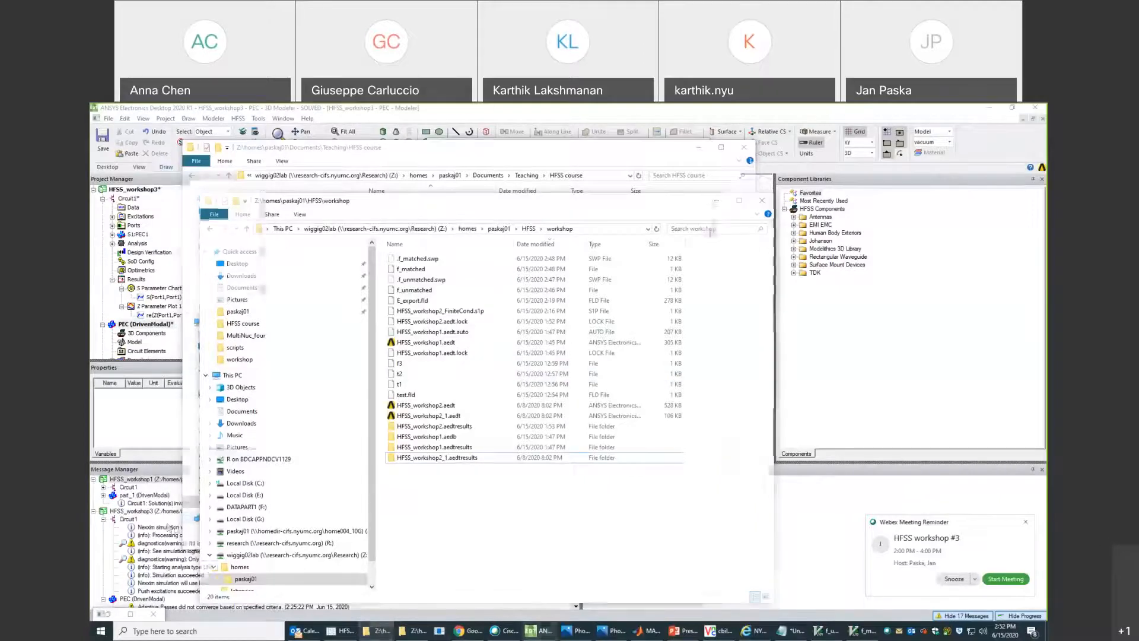
click(575, 604)
click(565, 575)
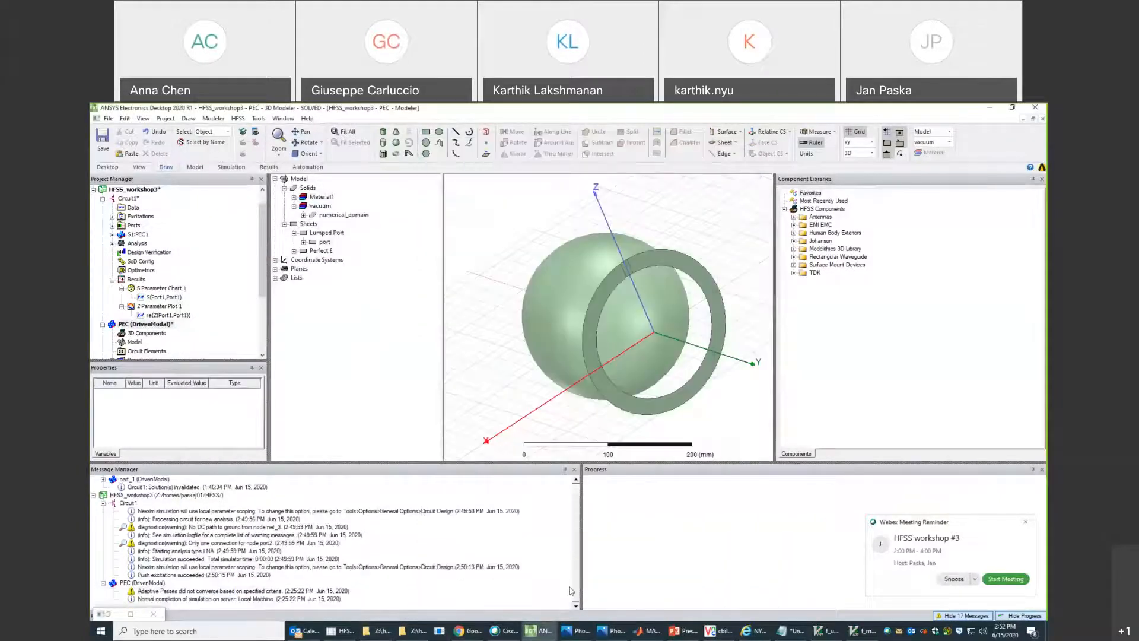
Clear all logged messages for the HFSS_workshop3 and HFSS_workshop1 projects.
click(113, 503)
right_click(117, 496)
click(142, 503)
right_click(132, 488)
click(166, 493)
click(142, 480)
right_click(146, 481)
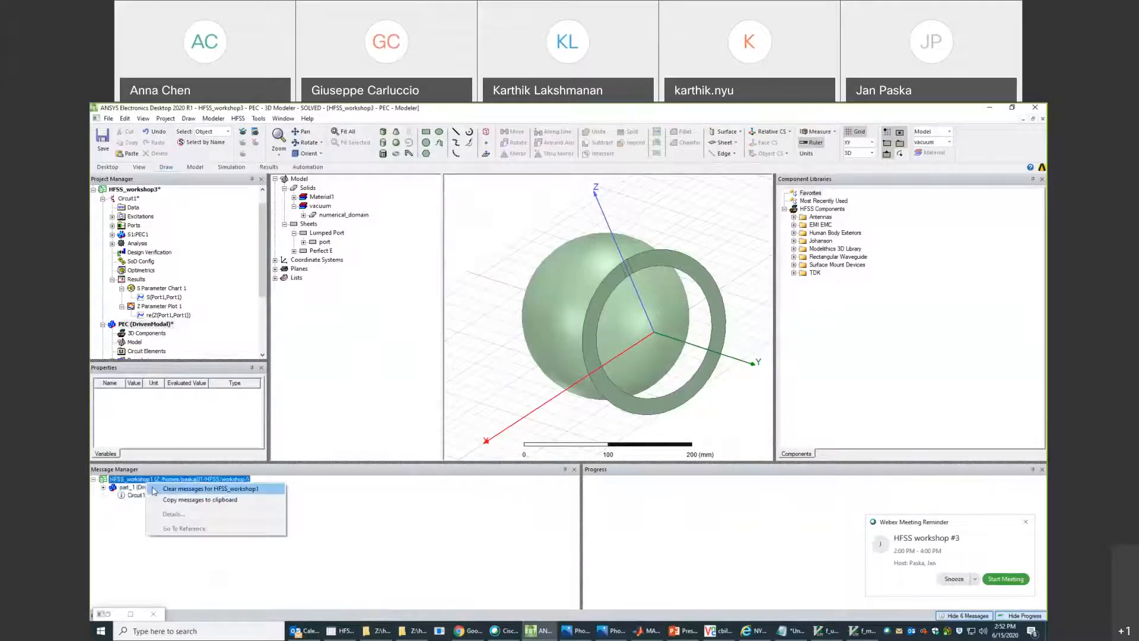
click(153, 490)
Bring up the Fields Calculator again and replace the stack entry with a fresh copy of Mag_E.
click(238, 118)
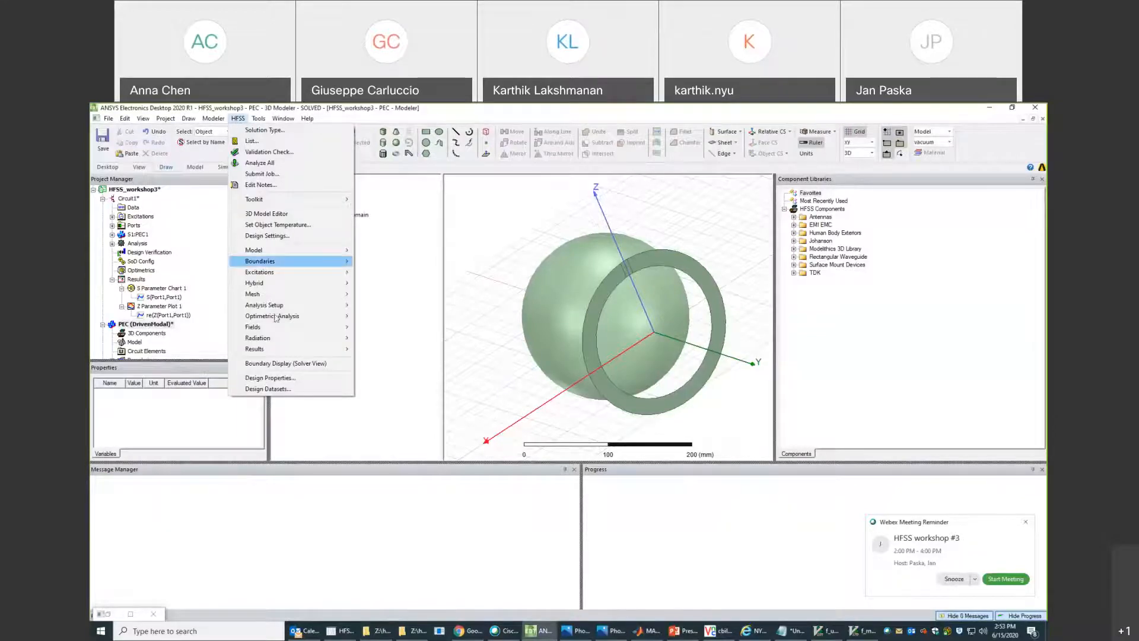
mouse_move(276, 326)
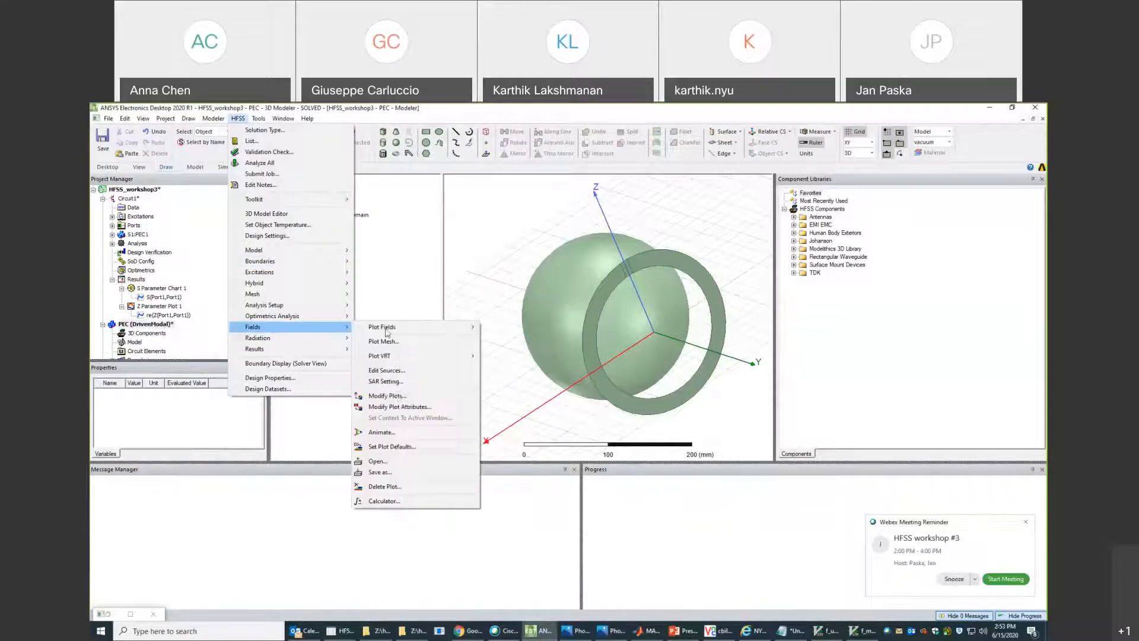
click(406, 504)
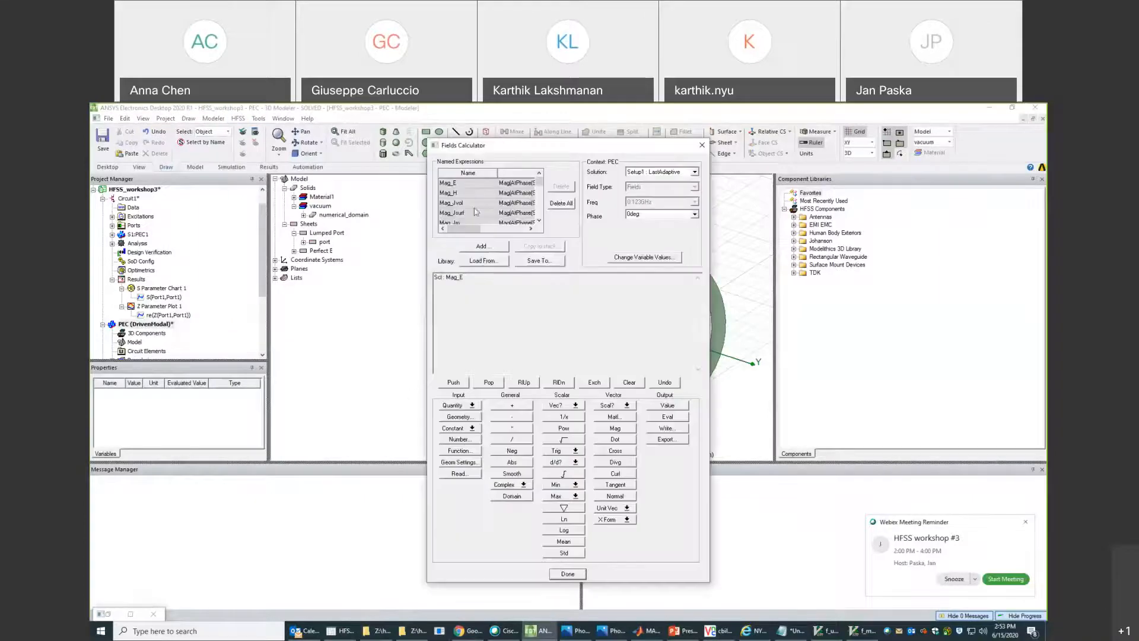
click(489, 382)
click(453, 184)
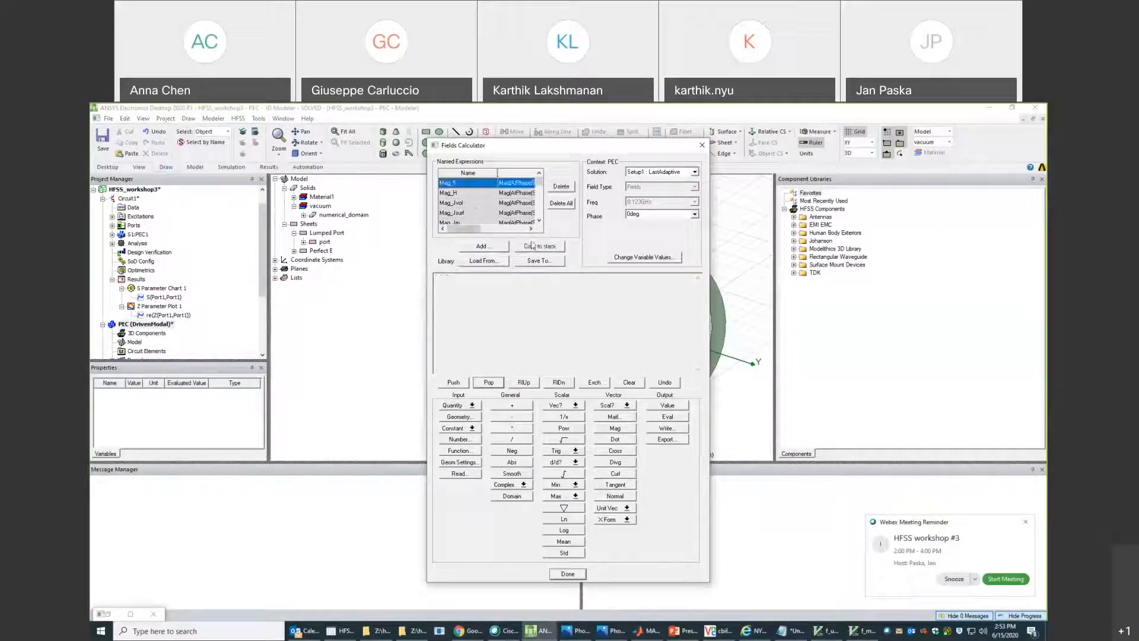
Repeat the Mag_E export to fu1 on calculated Cartesian grid points at 0 mm and close the Fields Calculator.
click(666, 440)
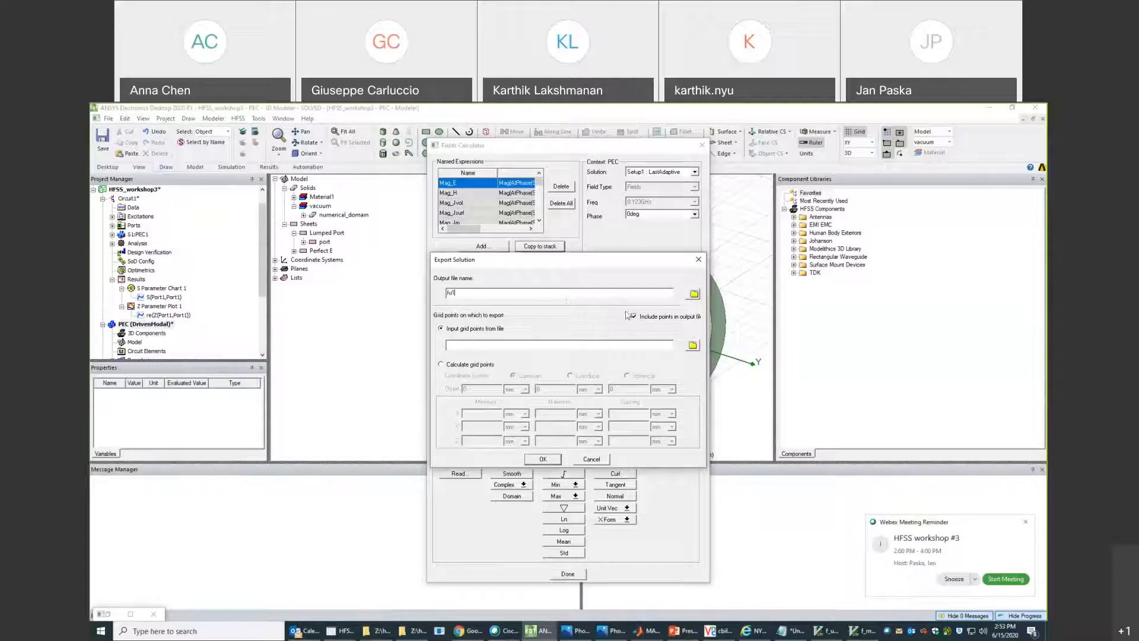
click(475, 364)
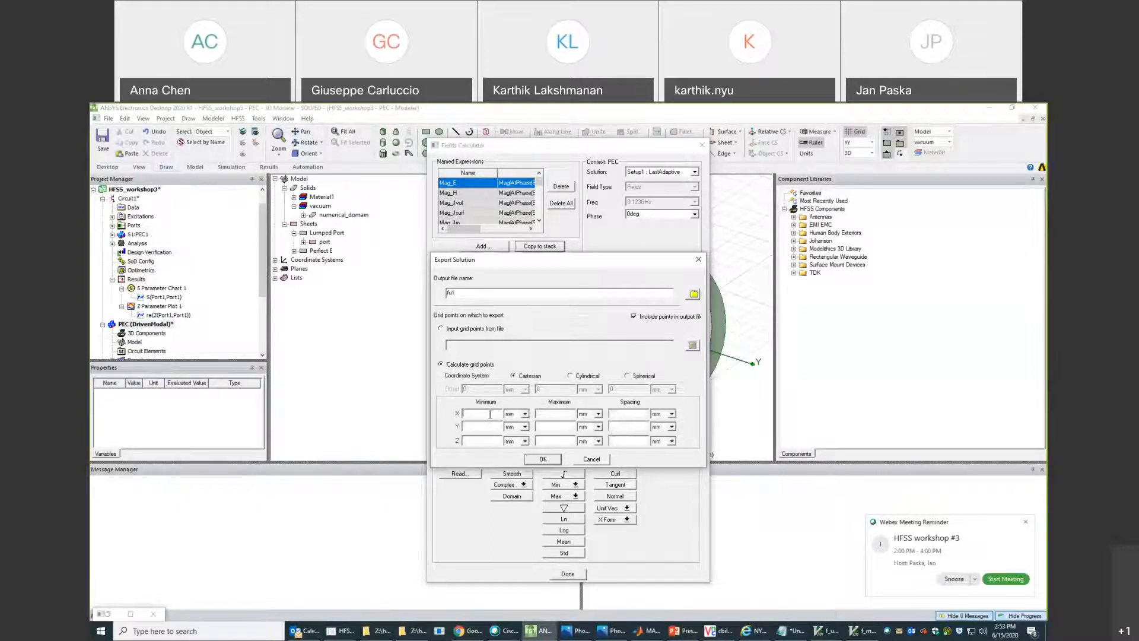
key(Tab)
key(Tab)
text(0)
key(Tab)
key(Tab)
key(Tab)
key(Tab)
text(00)
key(Tab)
key(Tab)
text(0)
key(Tab)
key(Tab)
text(0)
key(Tab)
key(Tab)
text(0)
key(Tab)
key(Tab)
text(0)
click(544, 460)
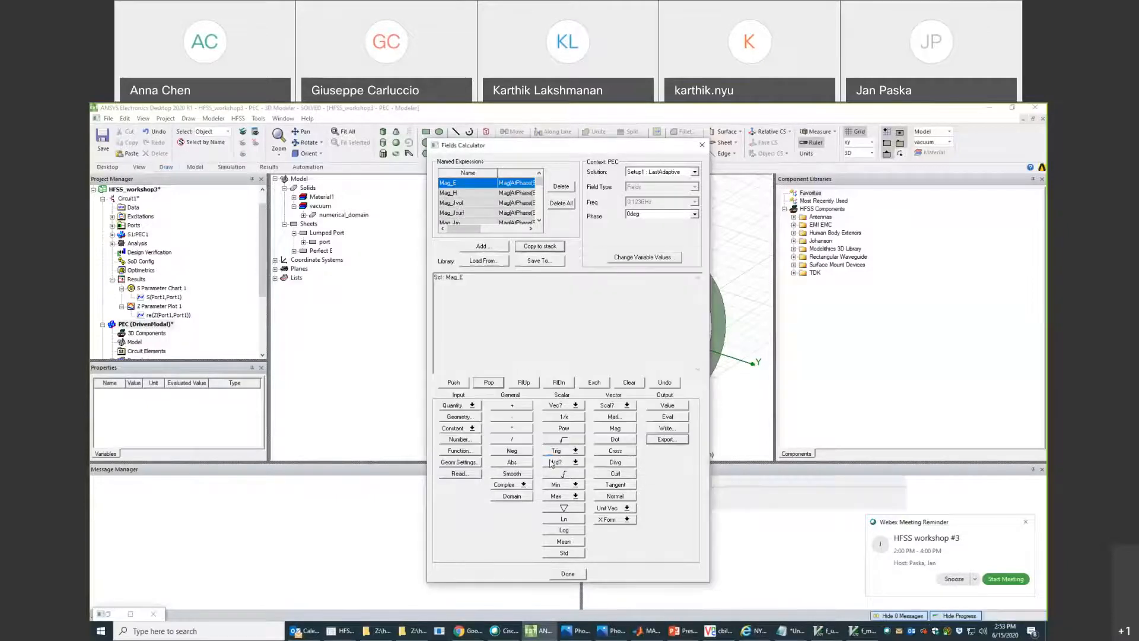
click(567, 574)
Check the workshop and HFSS course folders for the re-exported fu1 file and return to the PEC model.
click(378, 631)
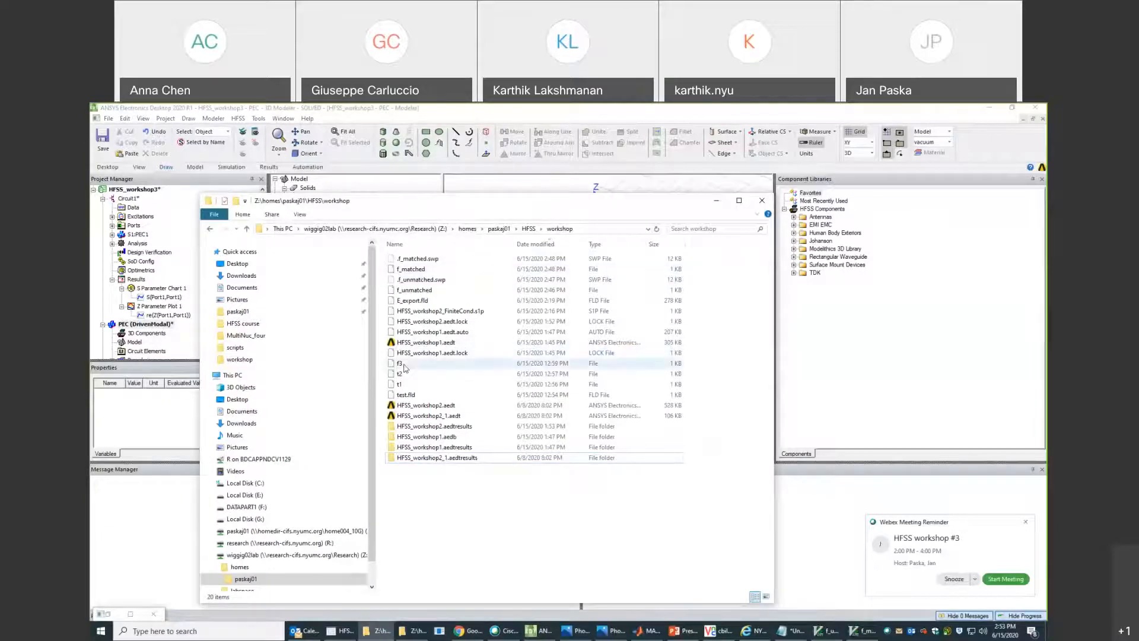
click(411, 631)
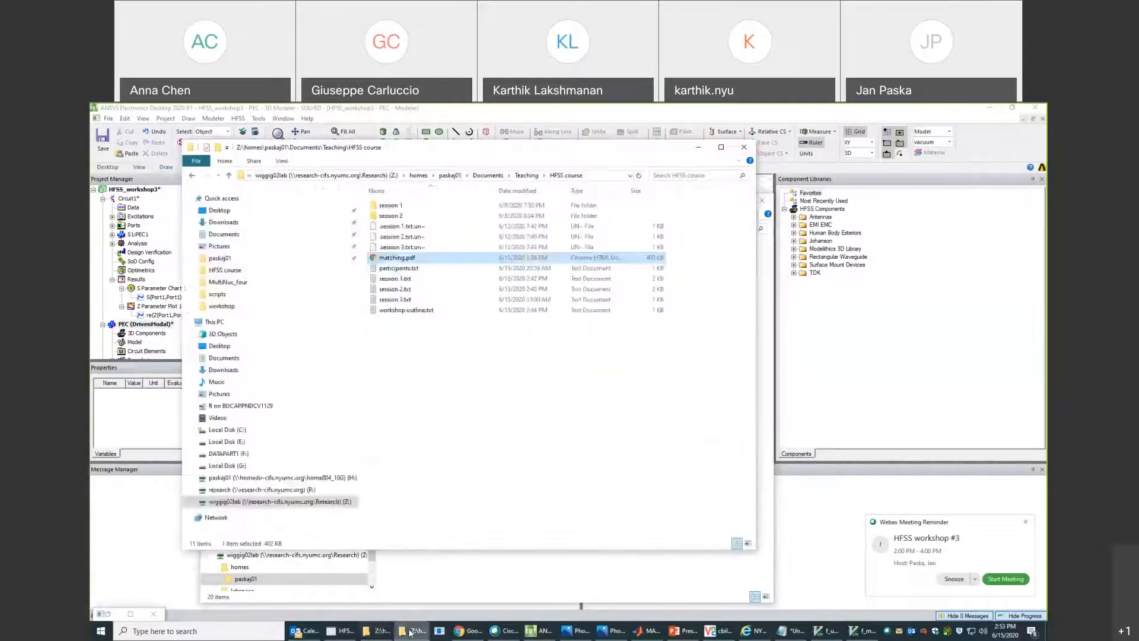
click(383, 633)
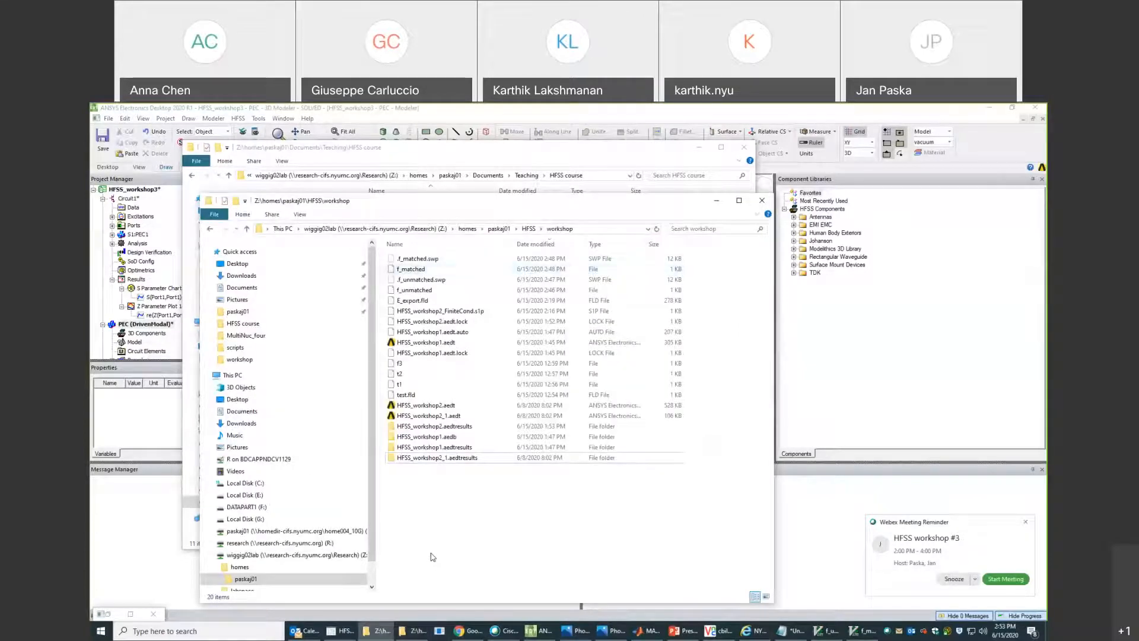
click(125, 514)
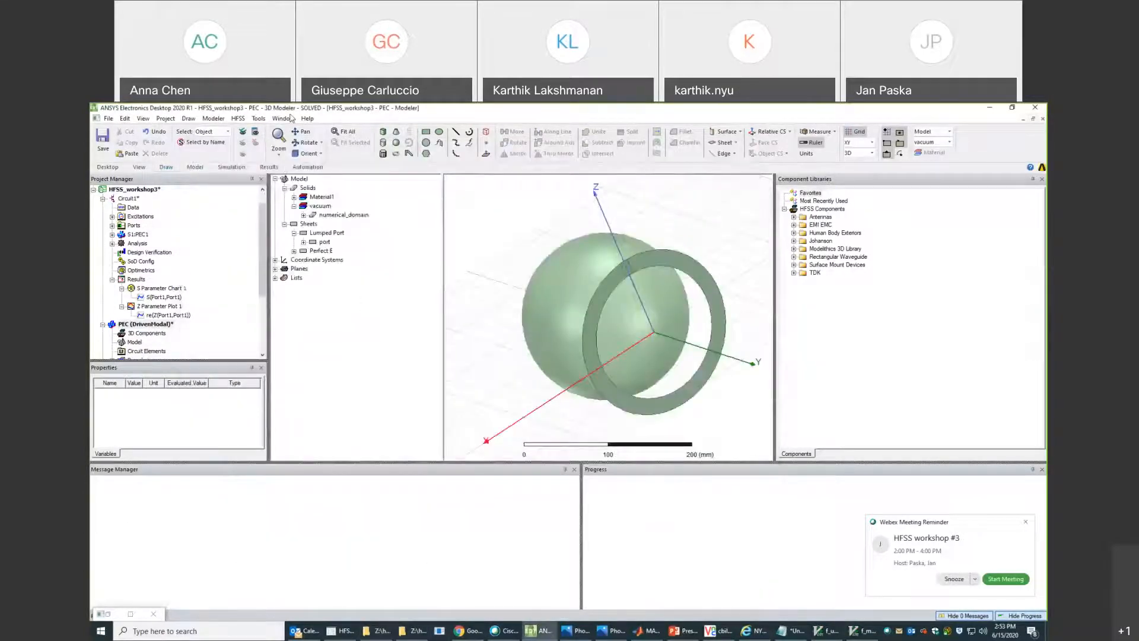
Reopen the Fields Calculator and start exporting Mag_E to an output file named f_unmatched1 in the workshop folder.
click(258, 118)
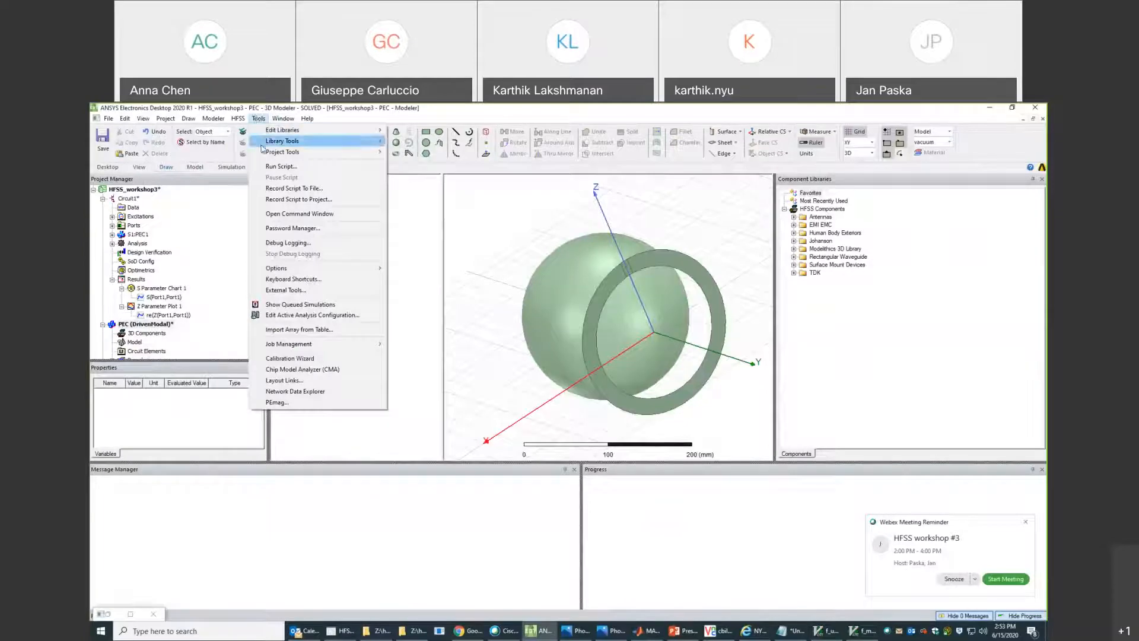
mouse_move(238, 118)
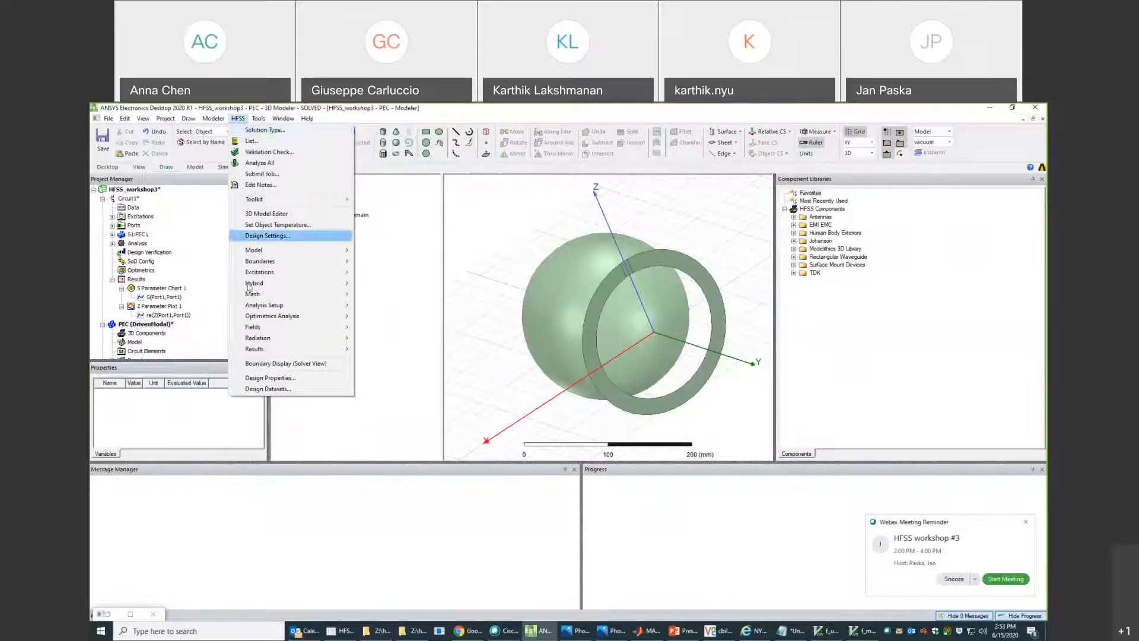
mouse_move(270, 349)
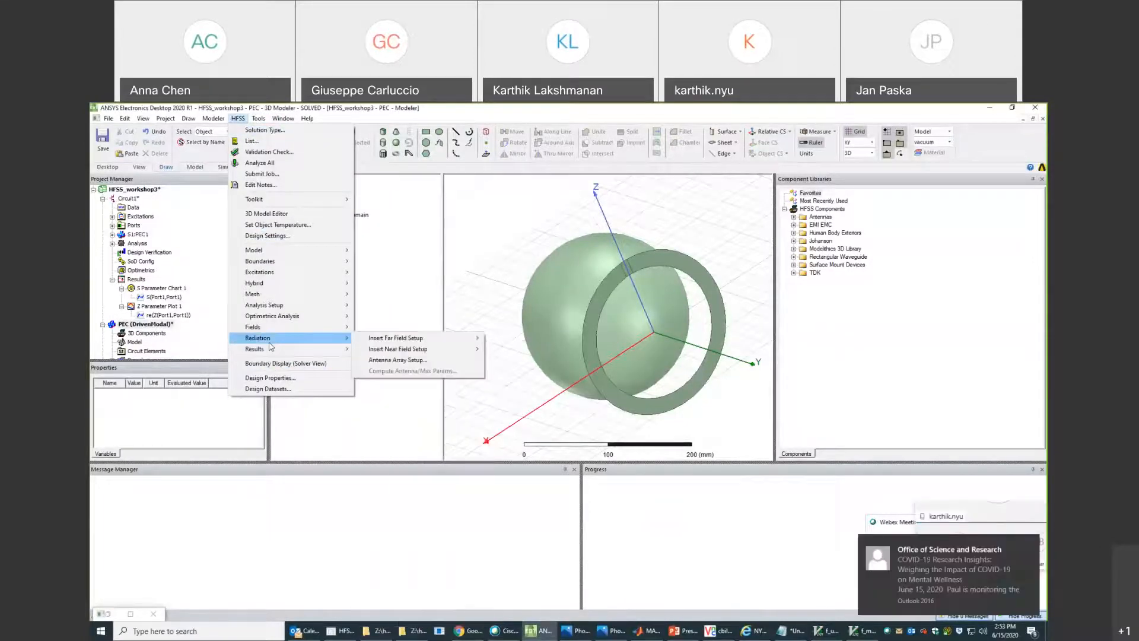
mouse_move(279, 326)
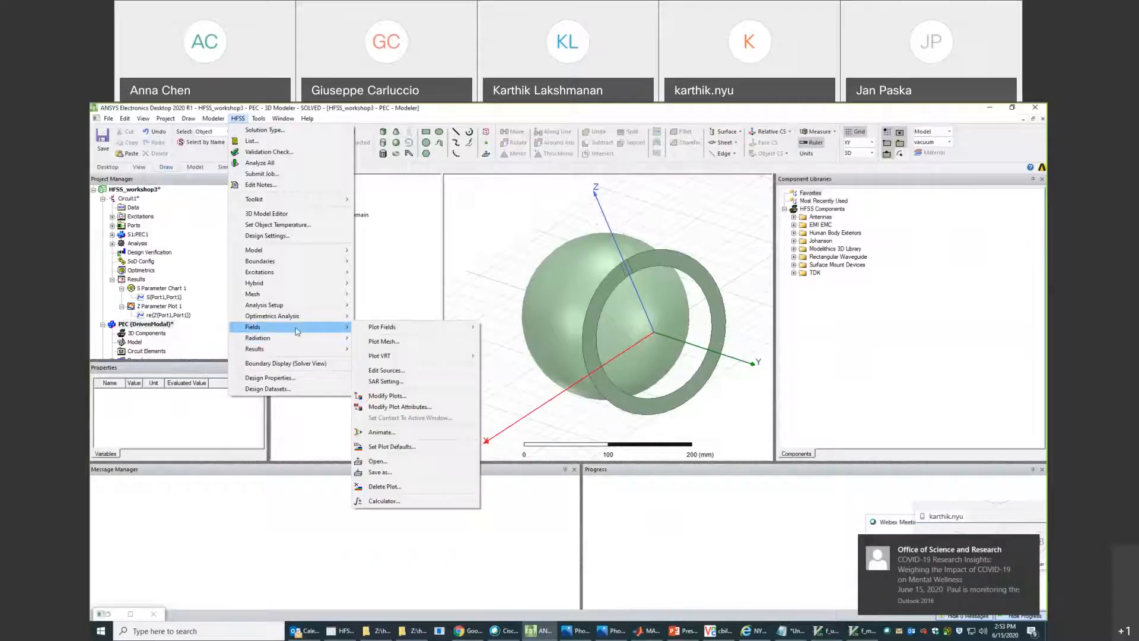
click(384, 501)
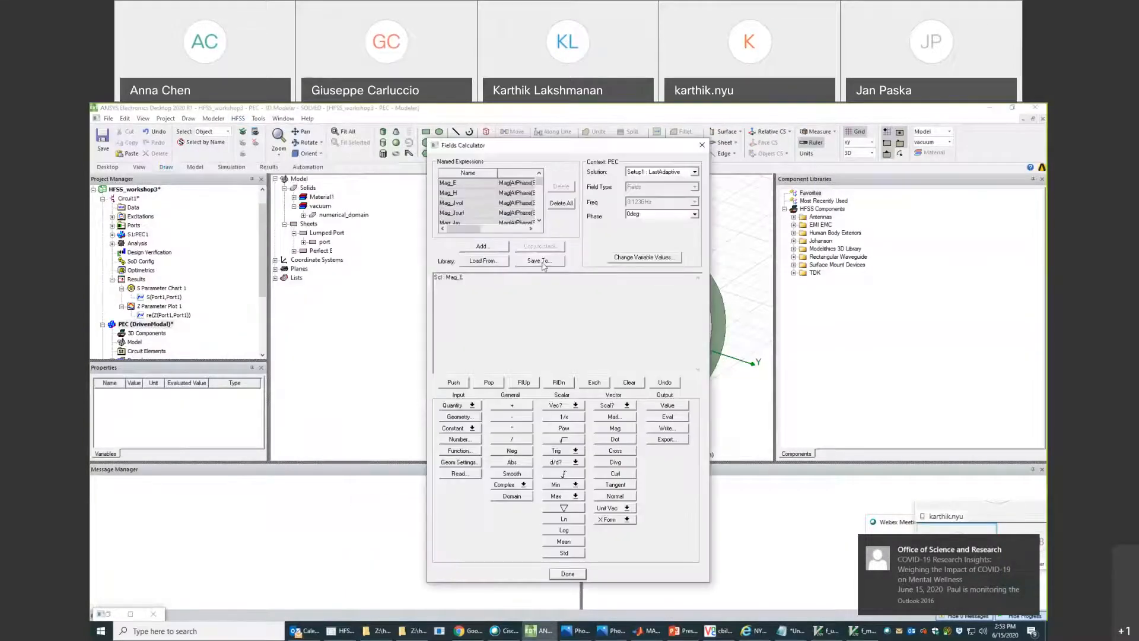
click(665, 440)
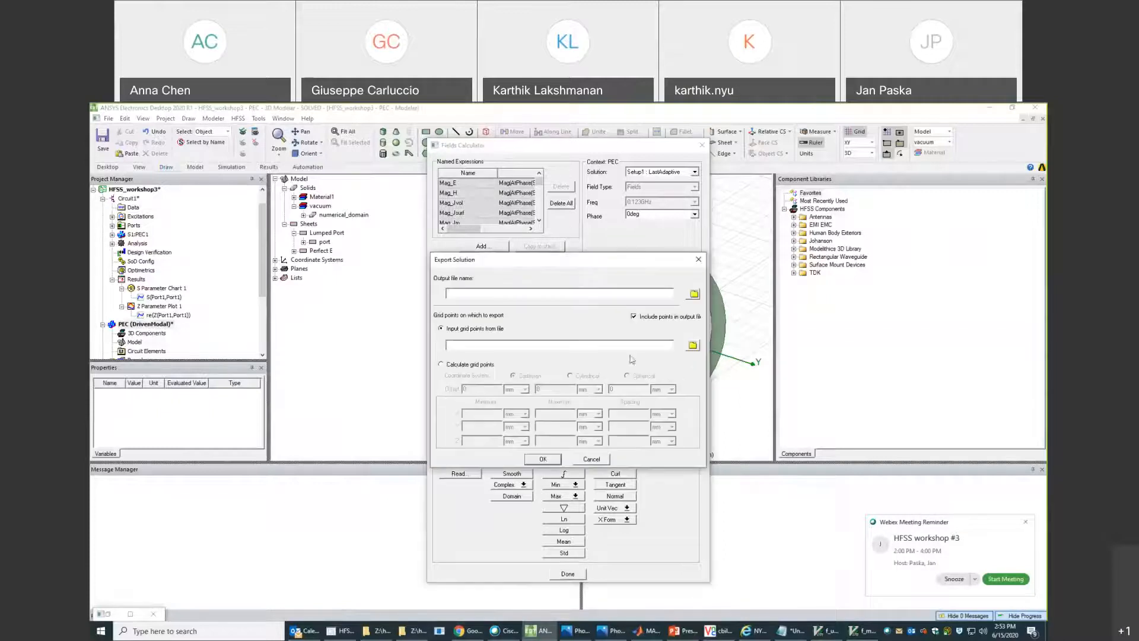
click(693, 294)
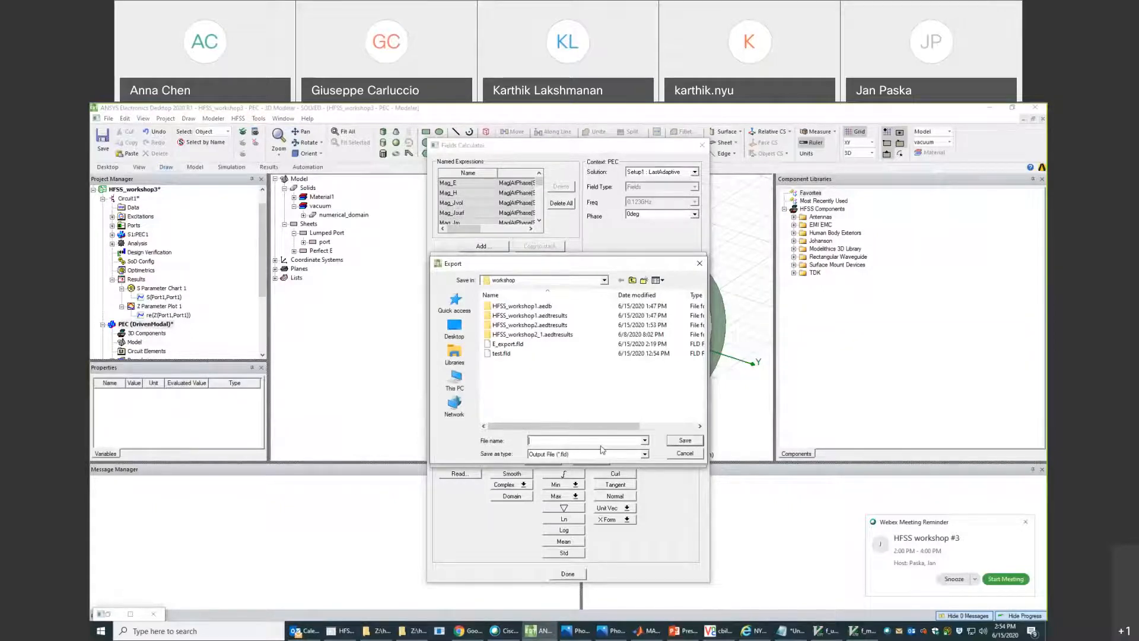
text(f_u)
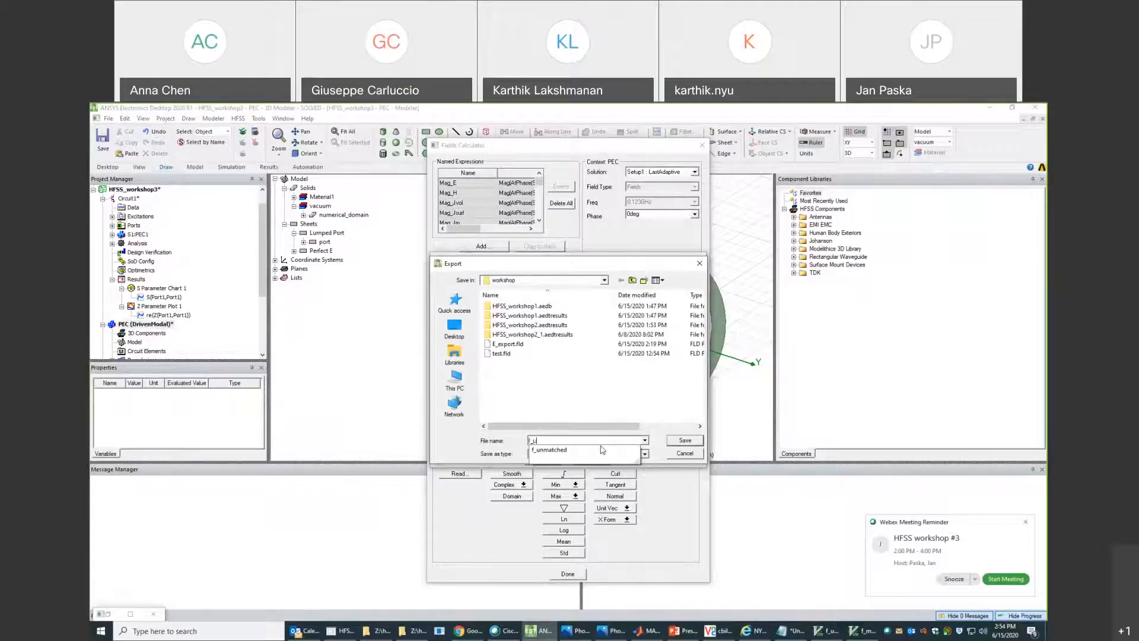
text(nmatched1)
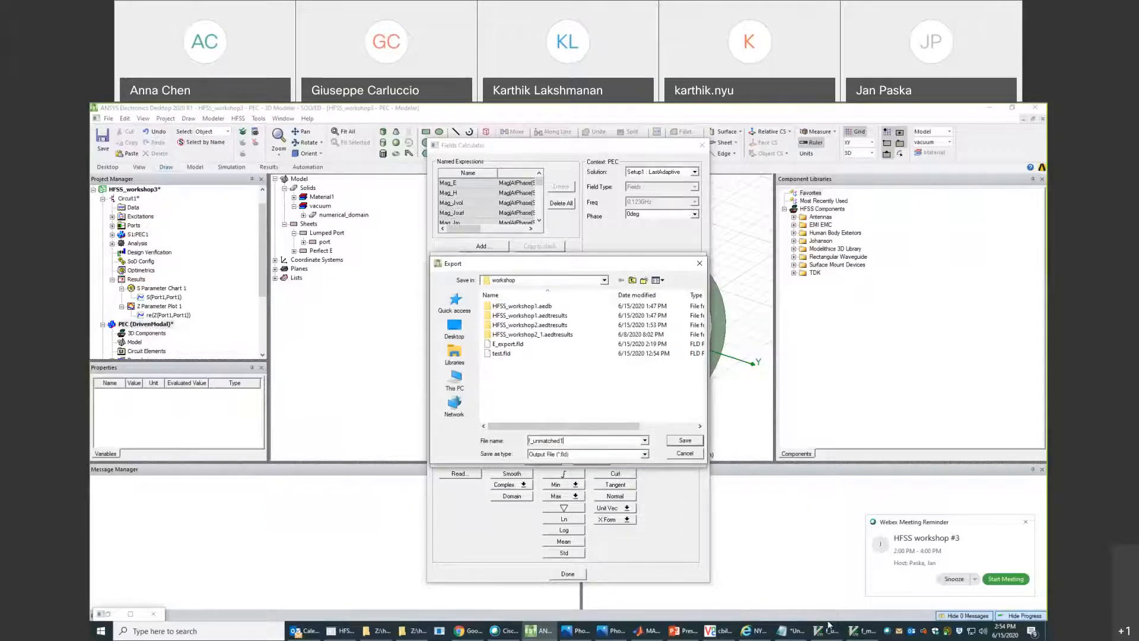
click(693, 441)
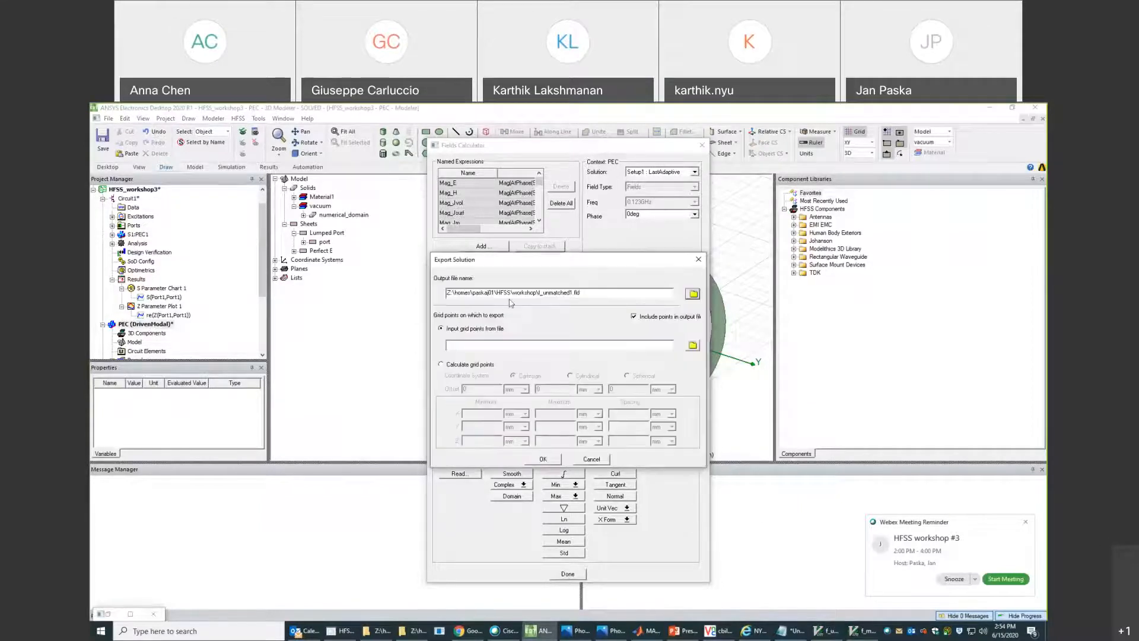
Switch the export to calculated Cartesian grid points, with X minimum, maximum and spacing and the Y minimum at 0 mm.
click(454, 368)
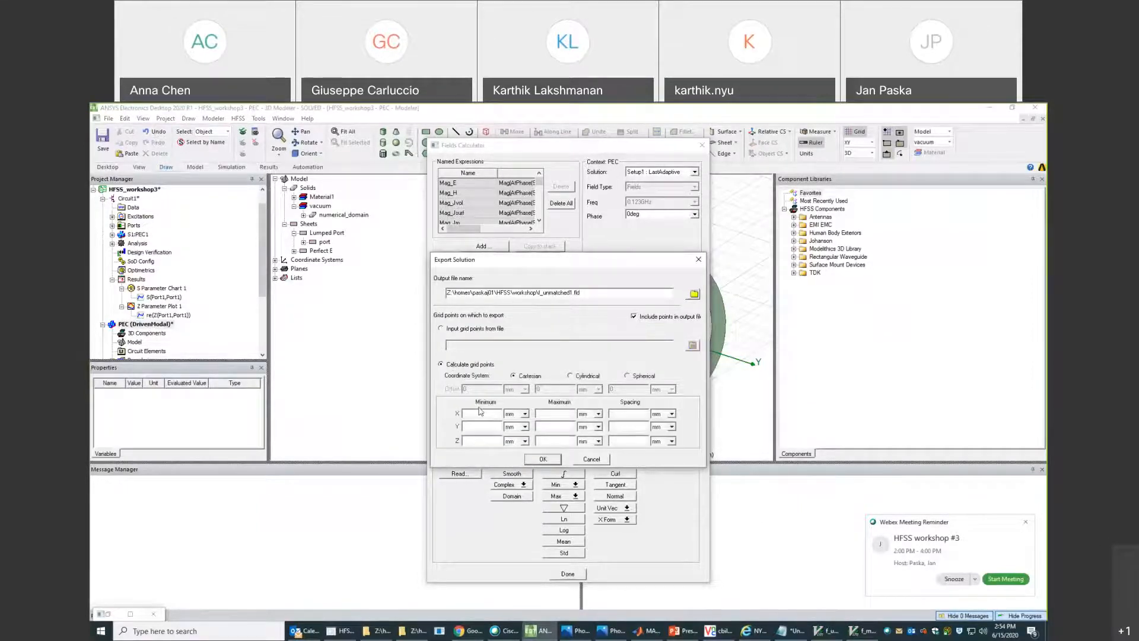
text(0)
key(Tab)
key(Tab)
text(0)
key(Tab)
key(Tab)
text(-)
click(525, 426)
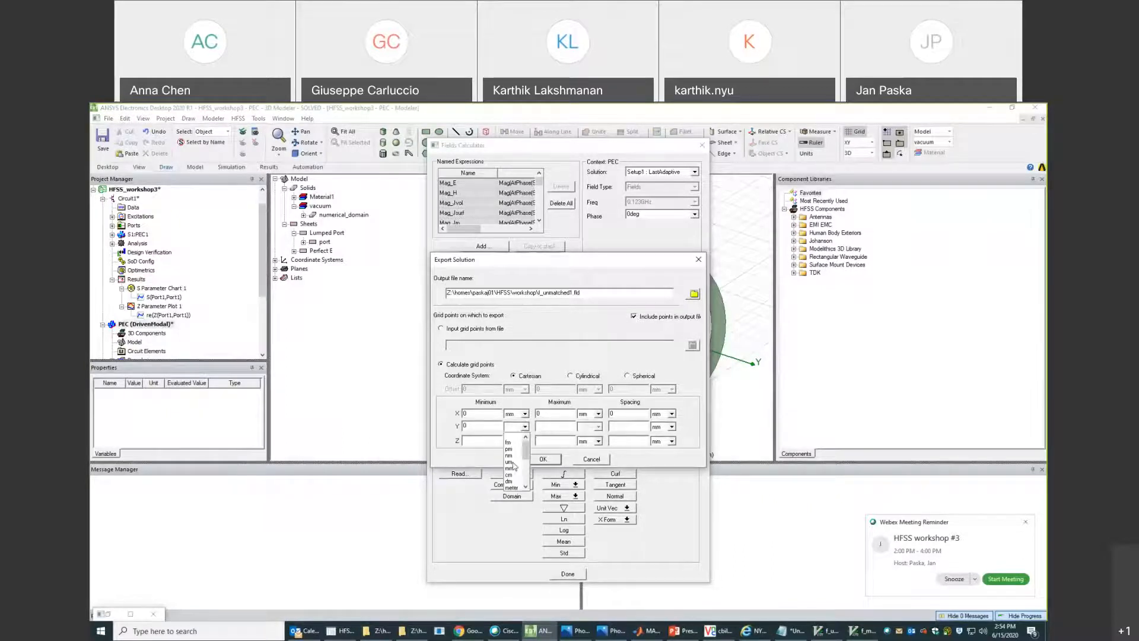
click(511, 468)
Set the remaining Y and all Z grid values to 0 mm and run the Mag_E export.
click(570, 427)
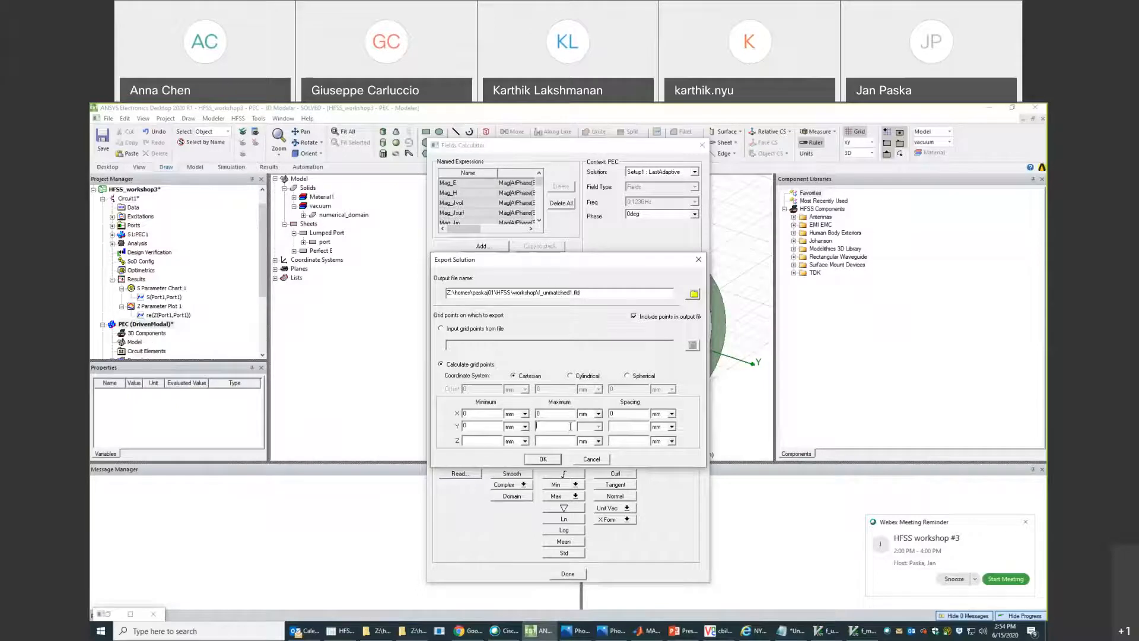
key(Tab)
key(Tab)
text(0)
key(Tab)
key(Tab)
text(0)
click(593, 426)
click(579, 466)
click(576, 460)
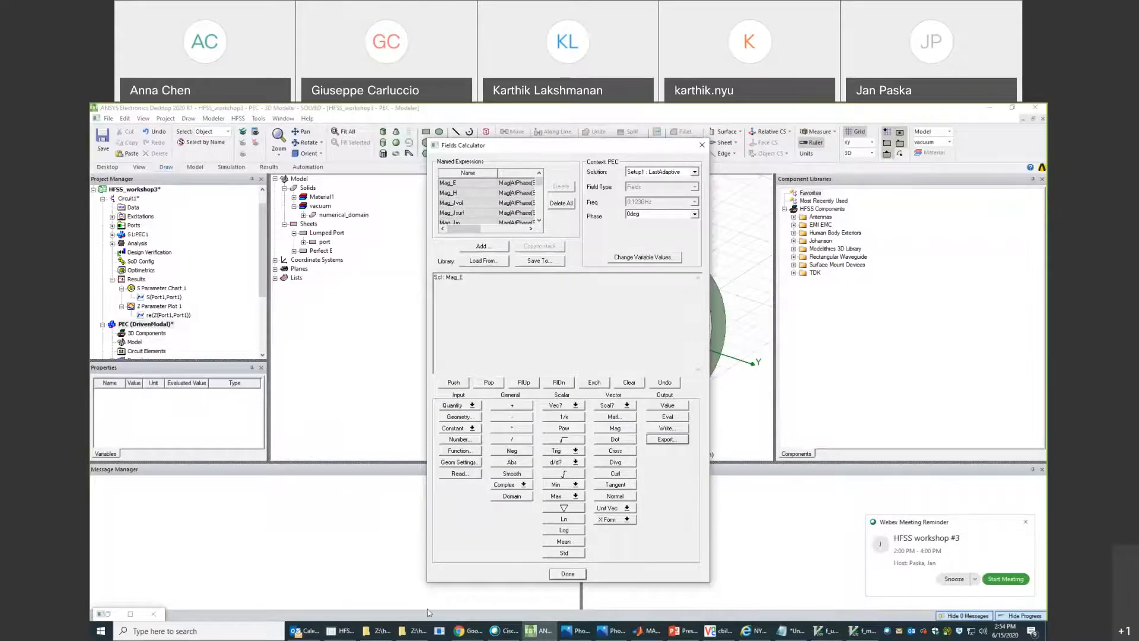
Open f_unmatched1.fld from the workshop folder in Vim and widen its window so the data fits on one line.
click(376, 630)
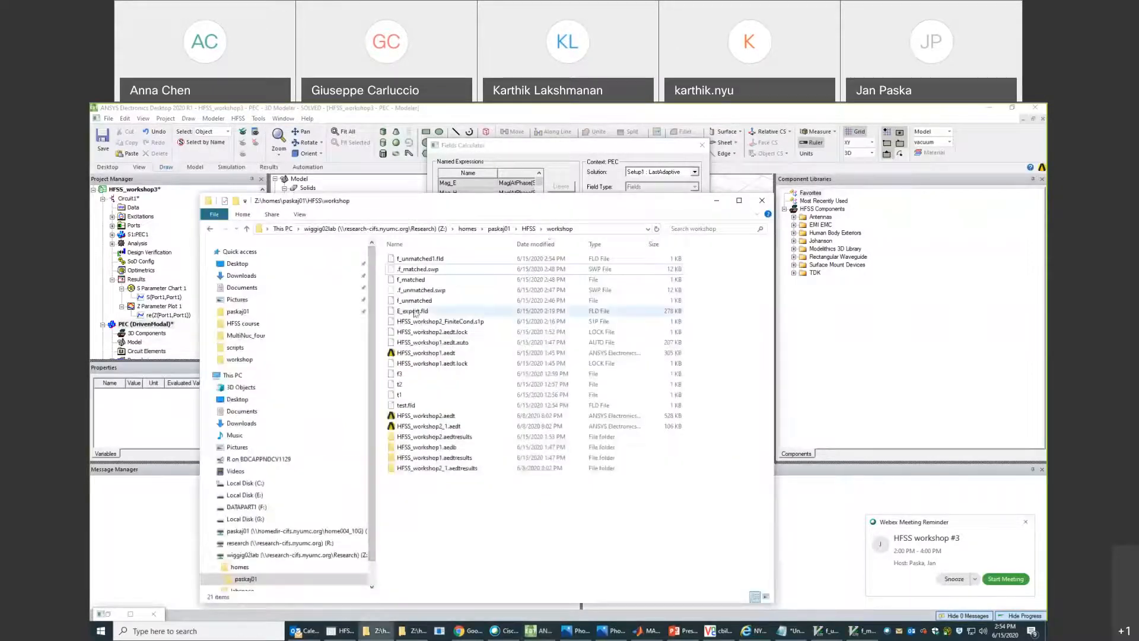
right_click(431, 260)
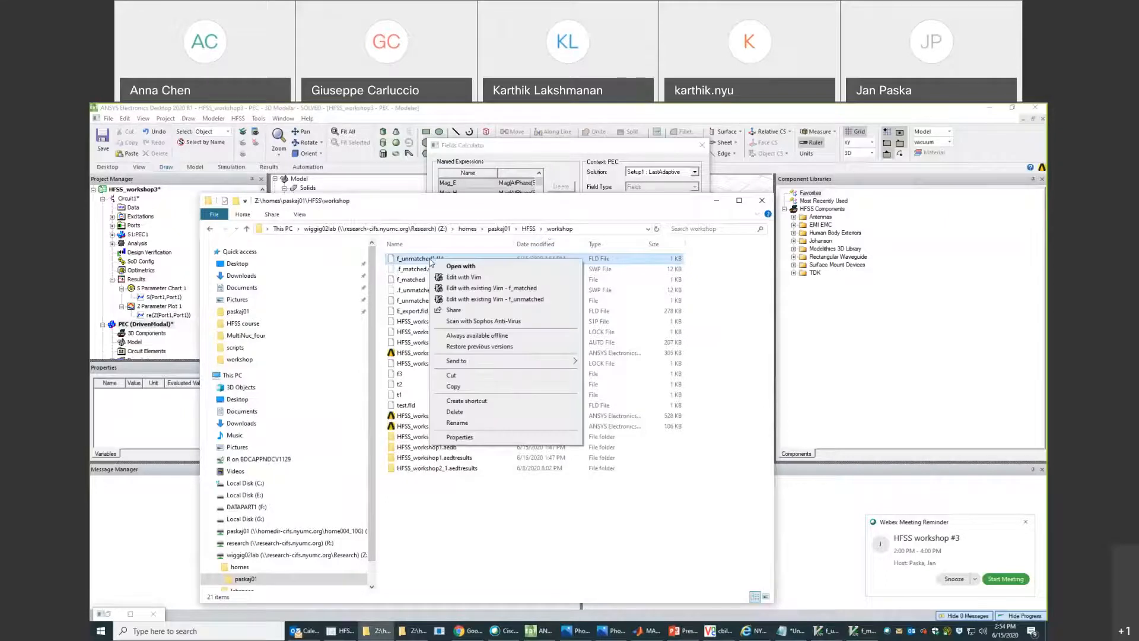
click(455, 279)
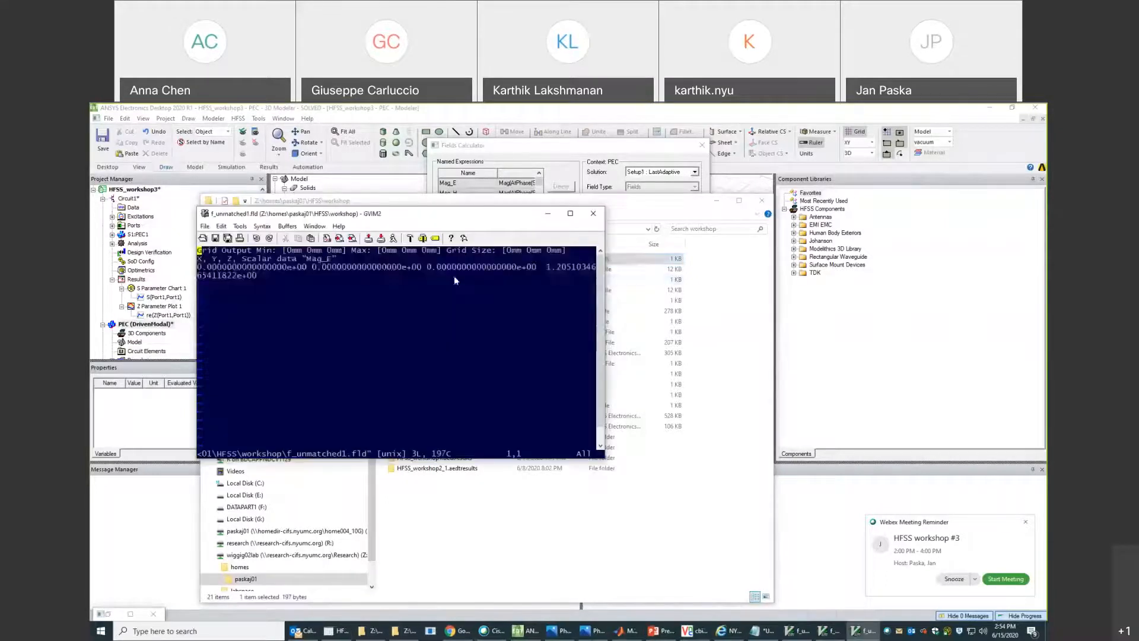
drag(600, 325, 834, 317)
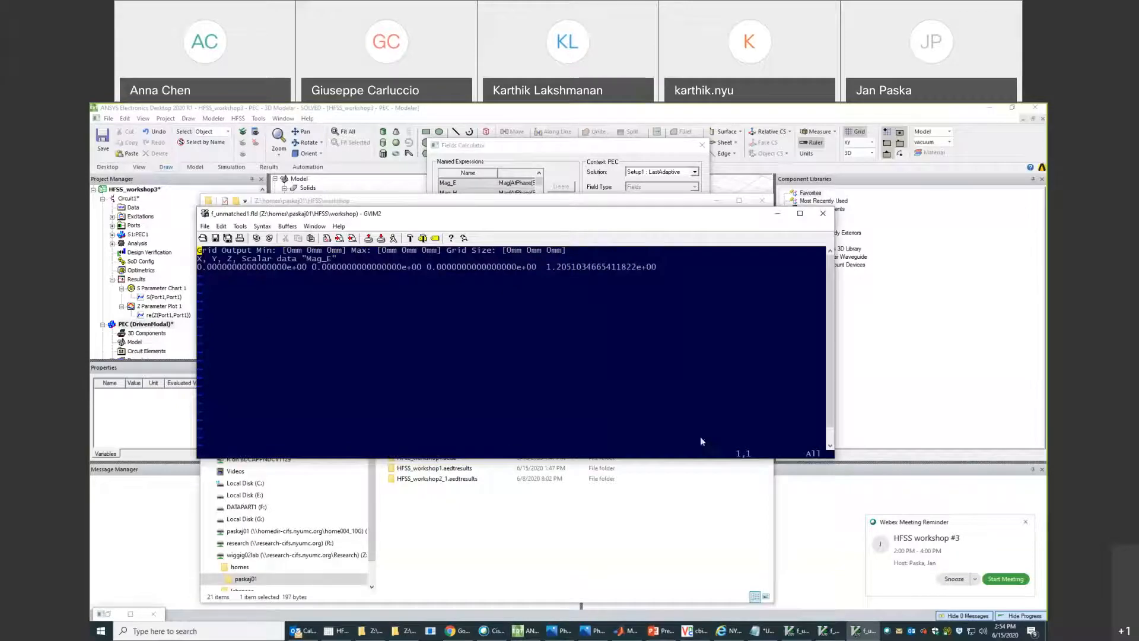
drag(415, 213, 527, 431)
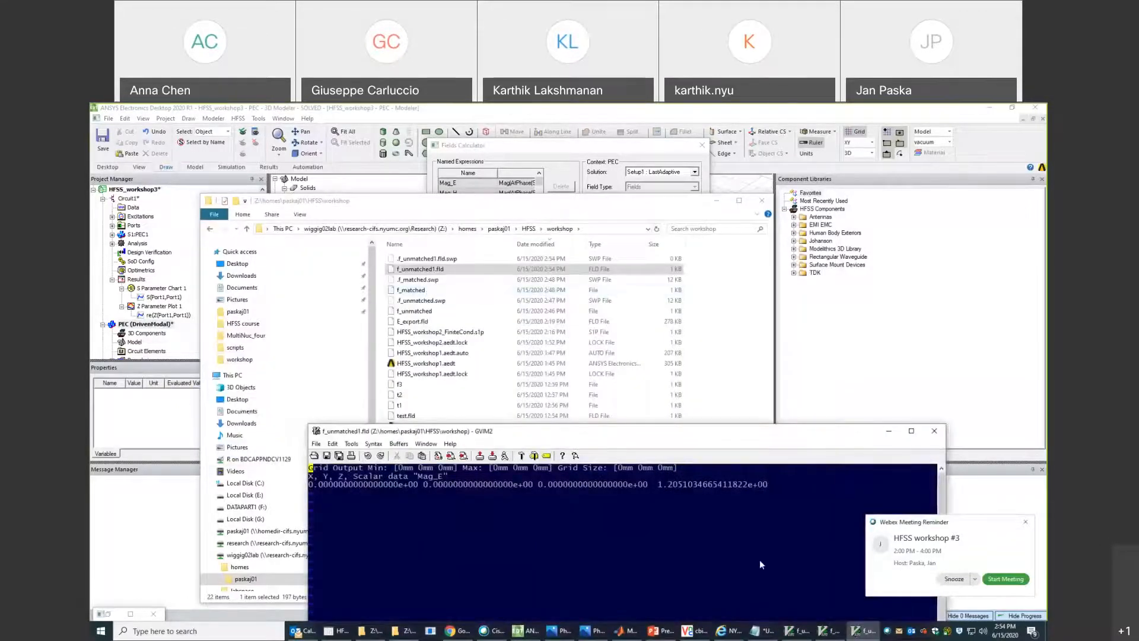
Bring up the earlier f_unmatched file and arrange it above f_unmatched1.fld to compare their Mag_E values.
click(792, 631)
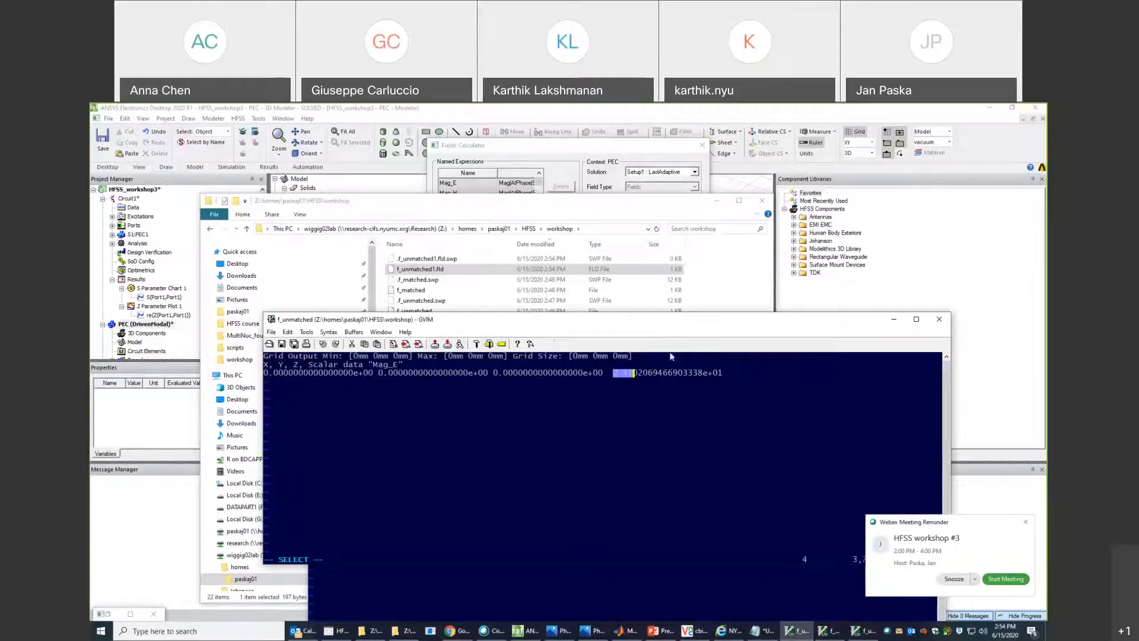
drag(643, 324, 683, 178)
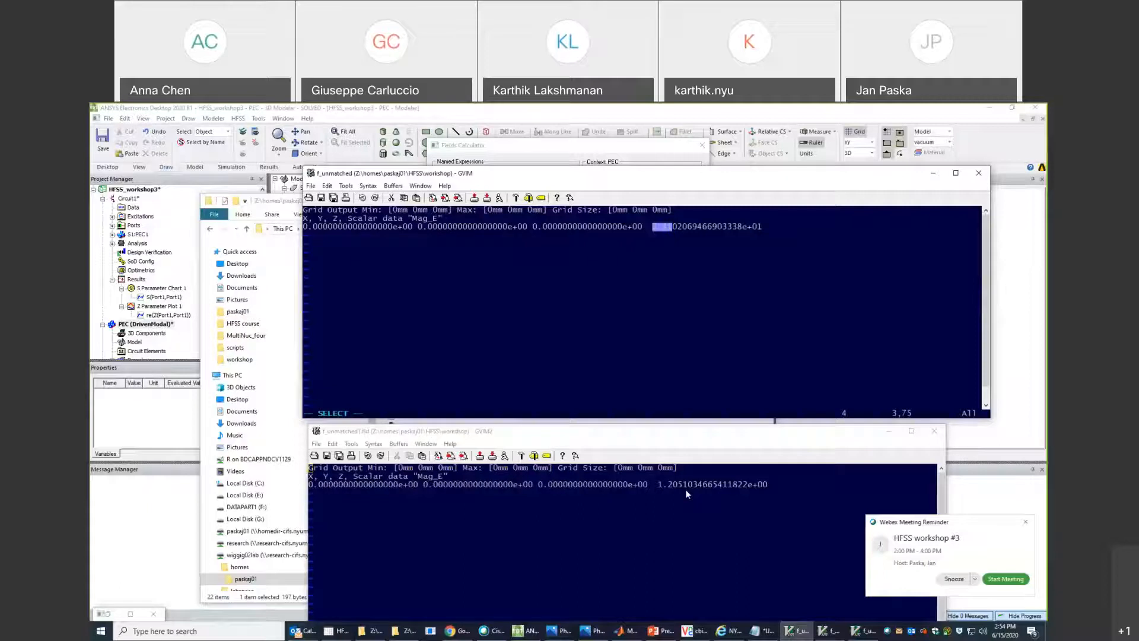
click(415, 312)
click(500, 531)
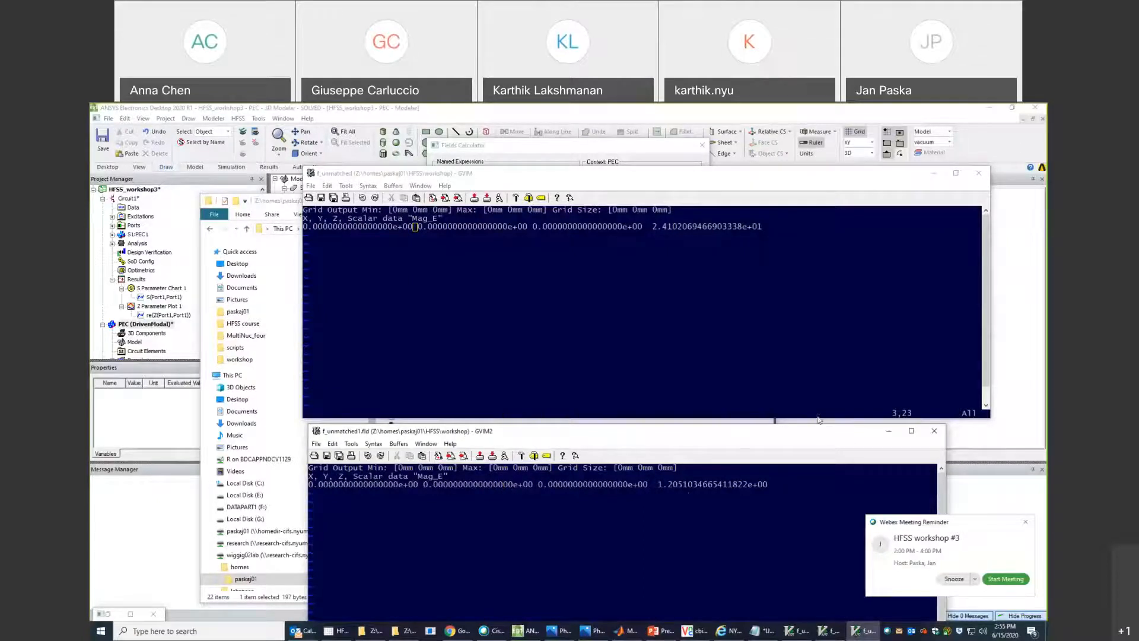
drag(869, 430, 838, 413)
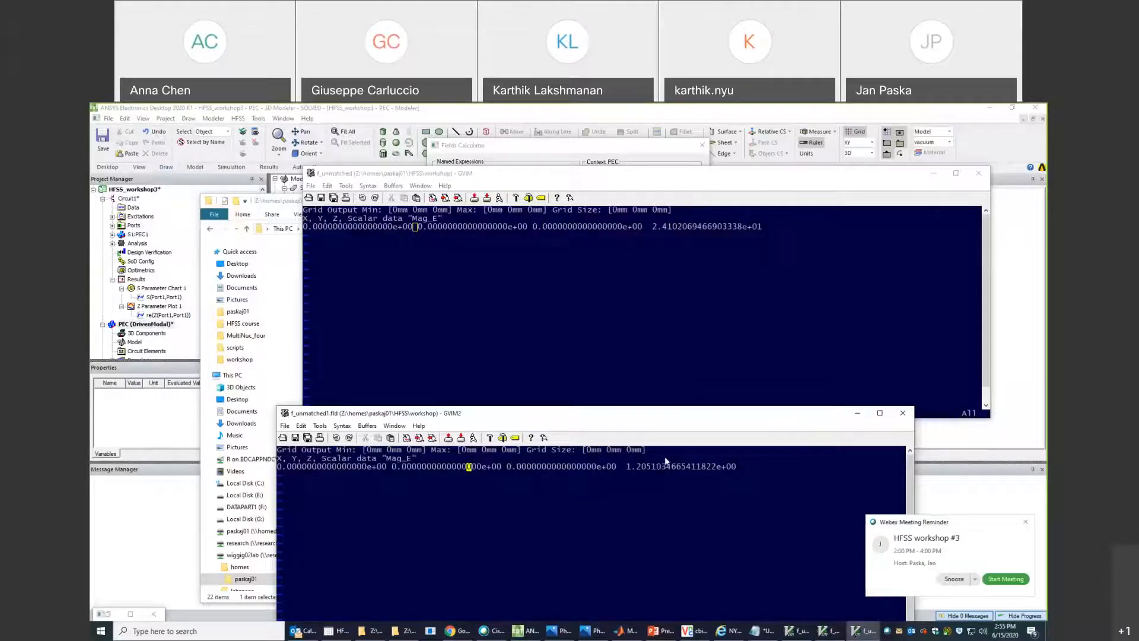
Close both unmatched export files, return to the PEC model and close the Fields Calculator.
click(903, 413)
click(983, 173)
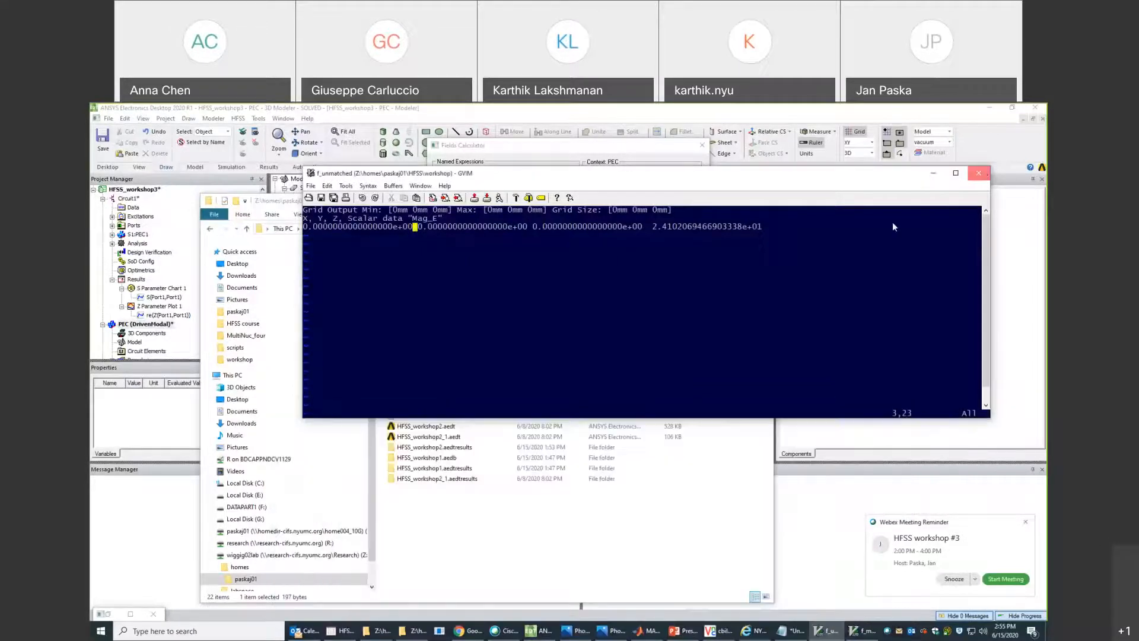
click(557, 635)
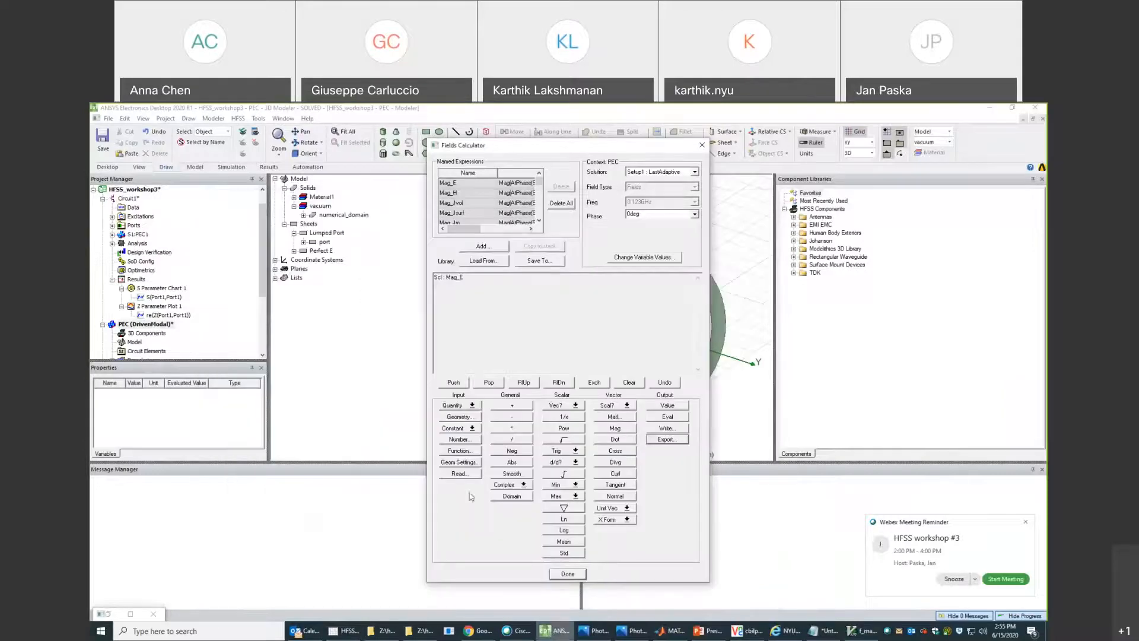
click(579, 572)
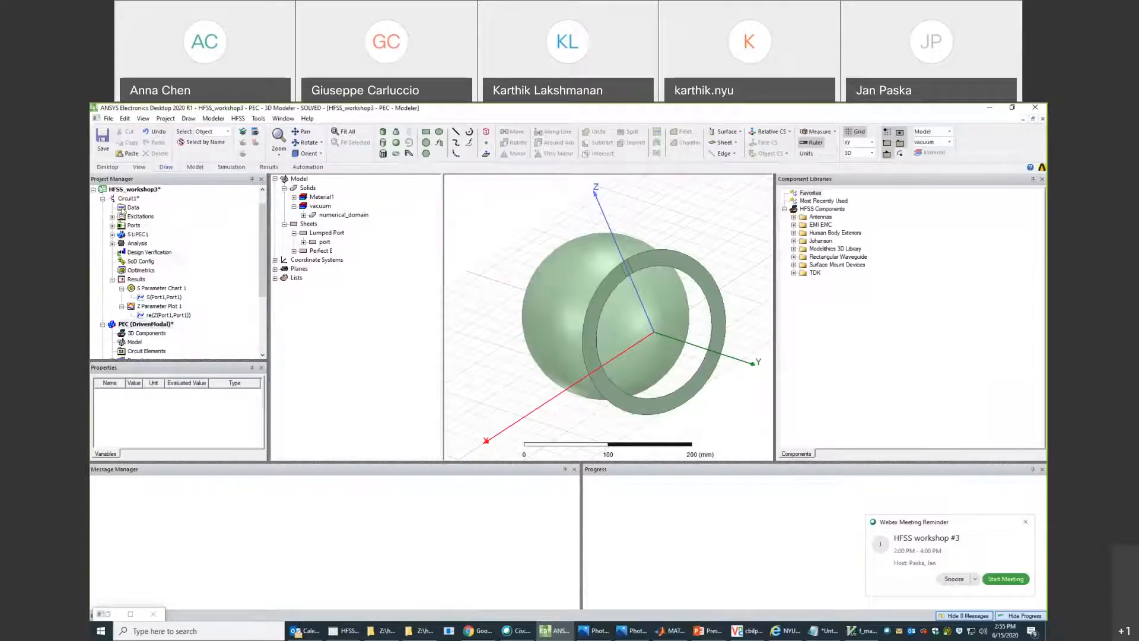
Open the Circuit1 schematic and review the parameter values of its PowerSinusoidal1 excitation.
double_click(127, 200)
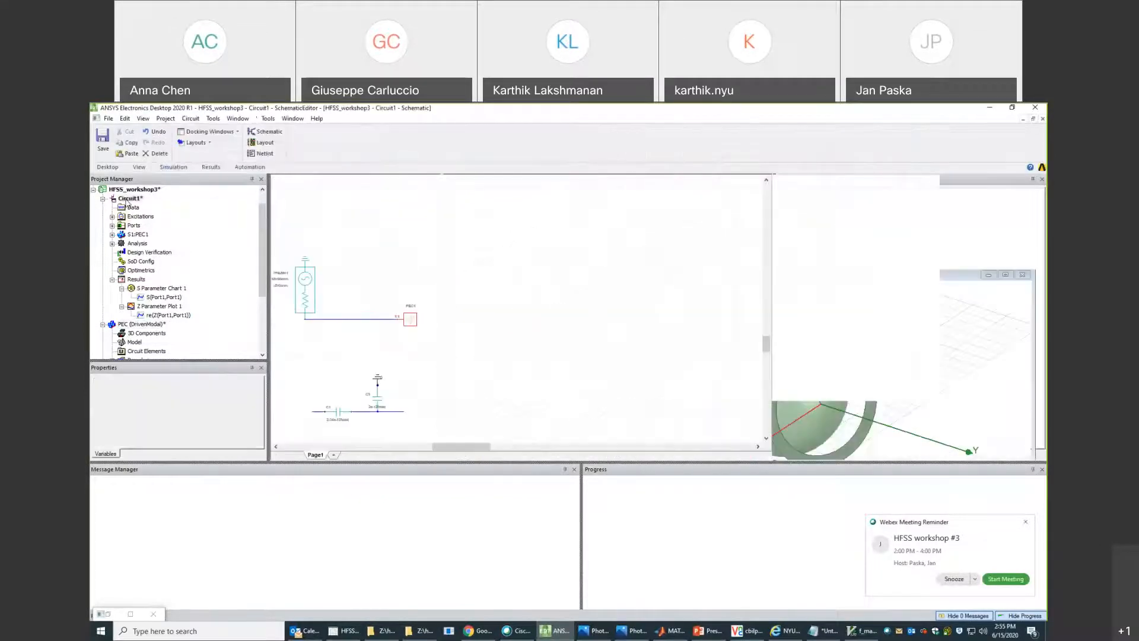
click(343, 344)
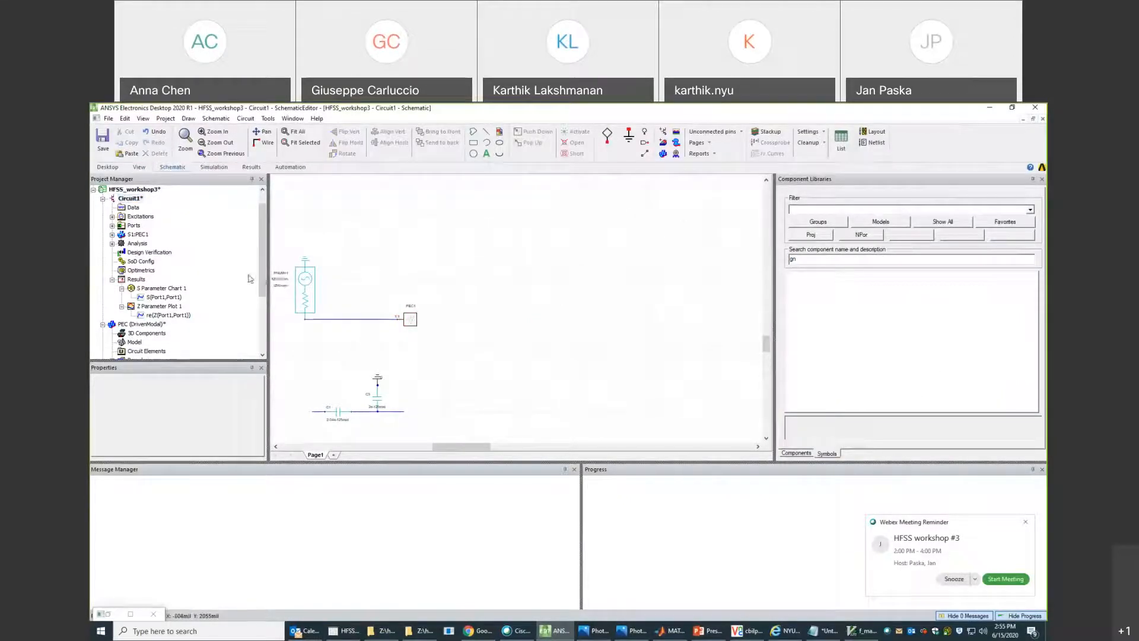
click(113, 243)
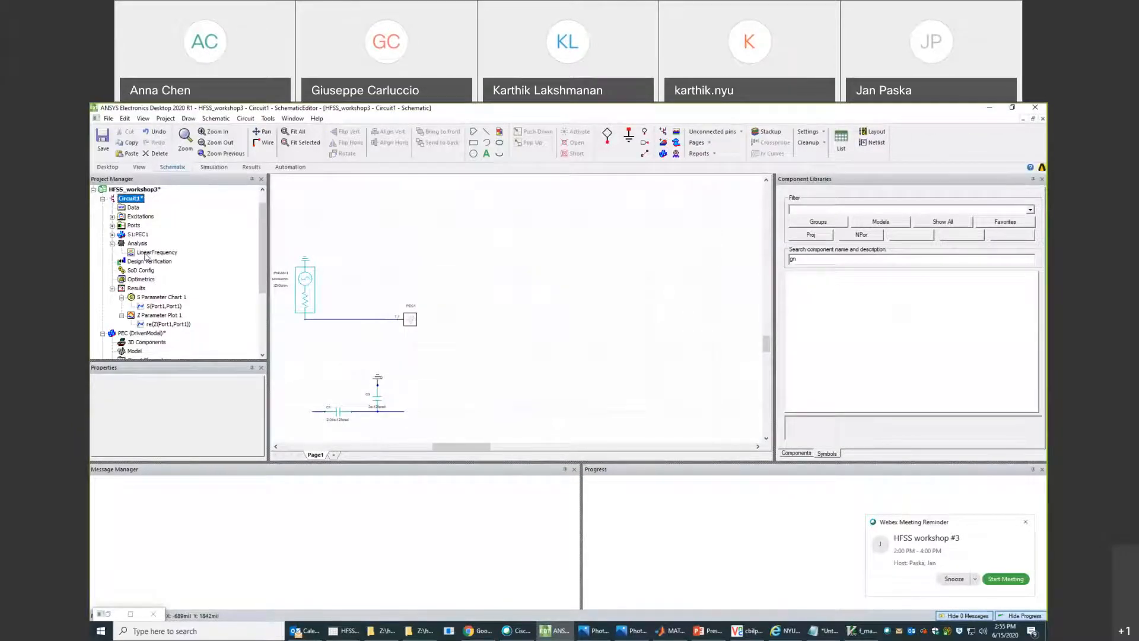
click(113, 217)
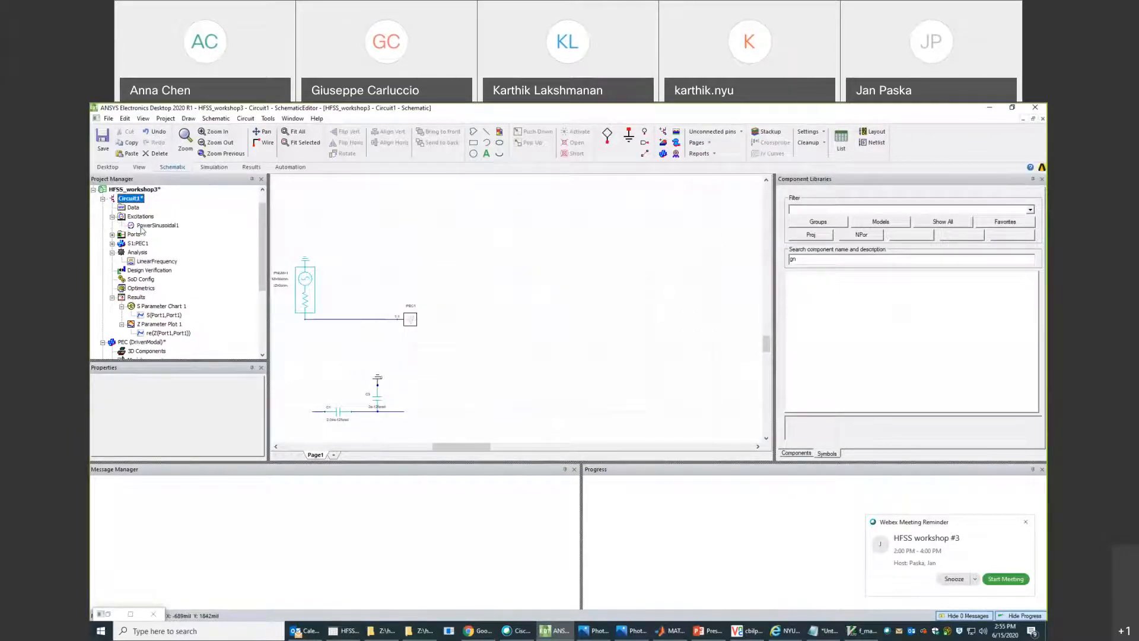
double_click(142, 226)
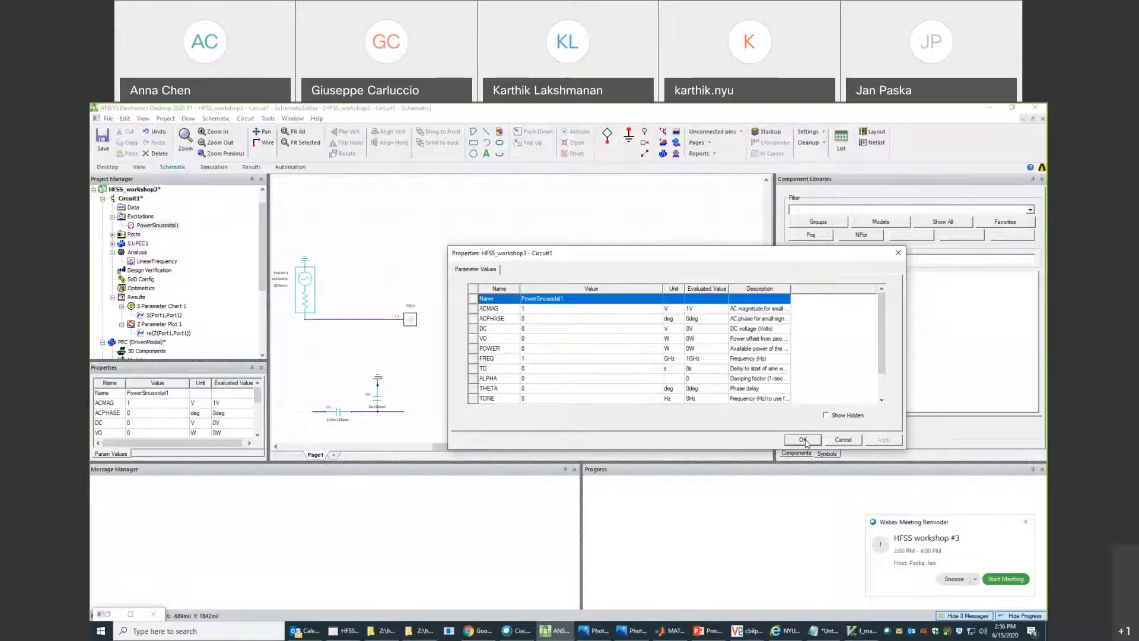
click(803, 439)
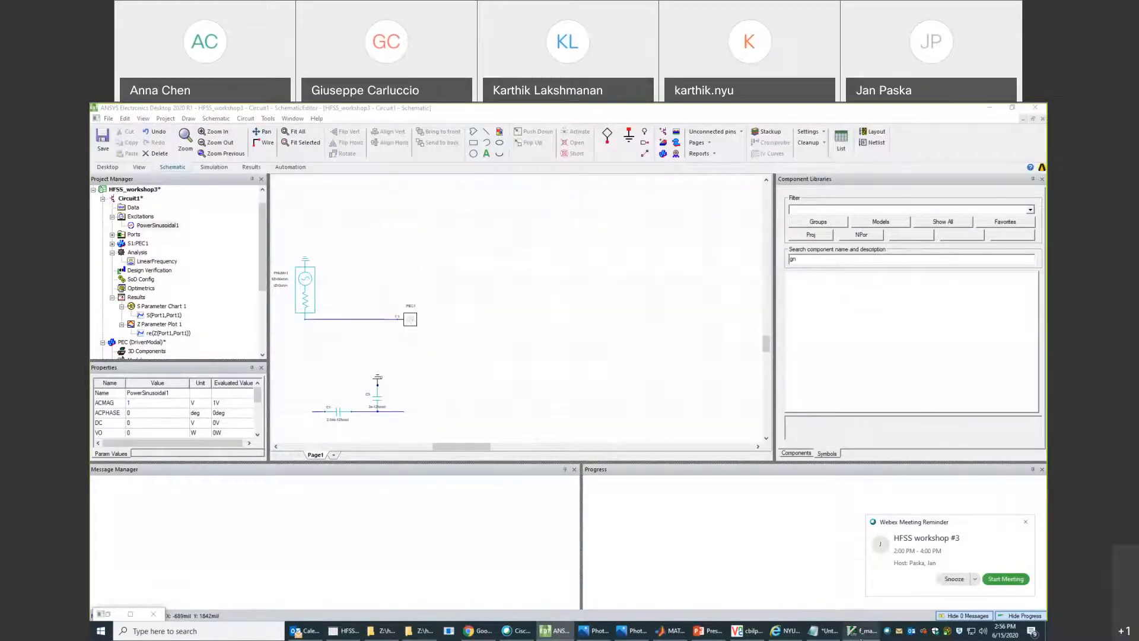
Close the f_matched export file and bring up the HFSS course folder.
click(861, 636)
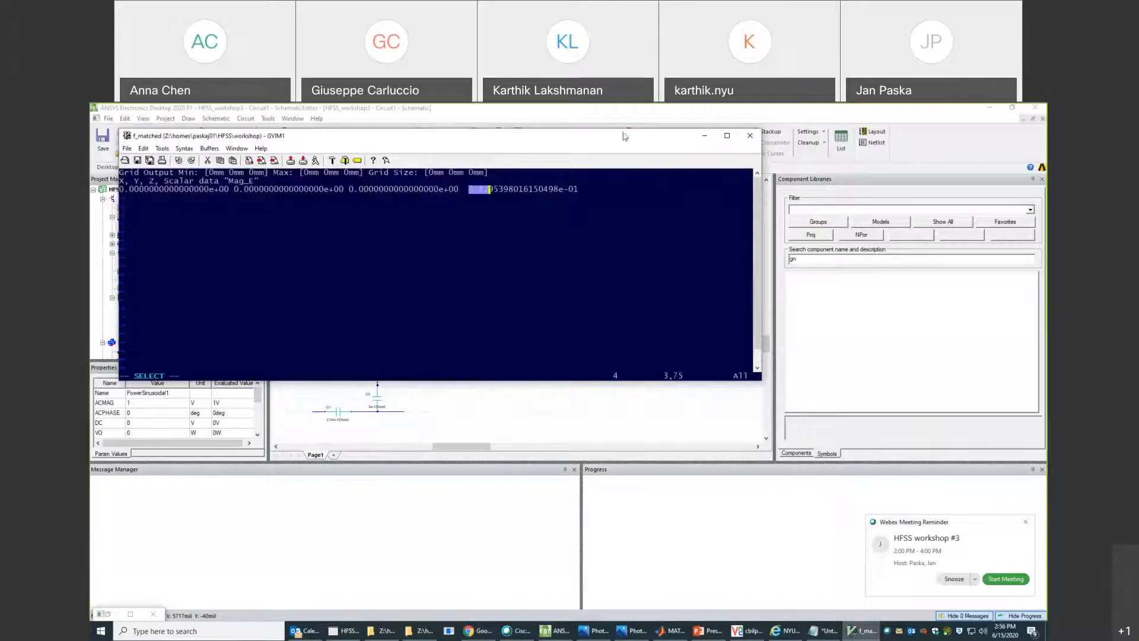
click(749, 136)
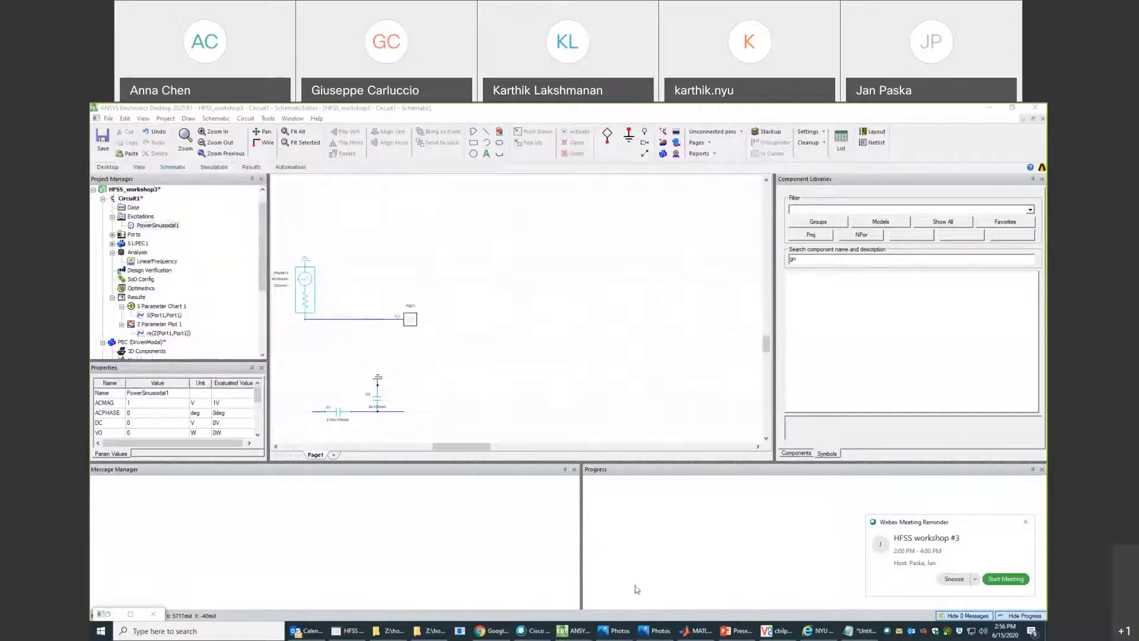
click(393, 634)
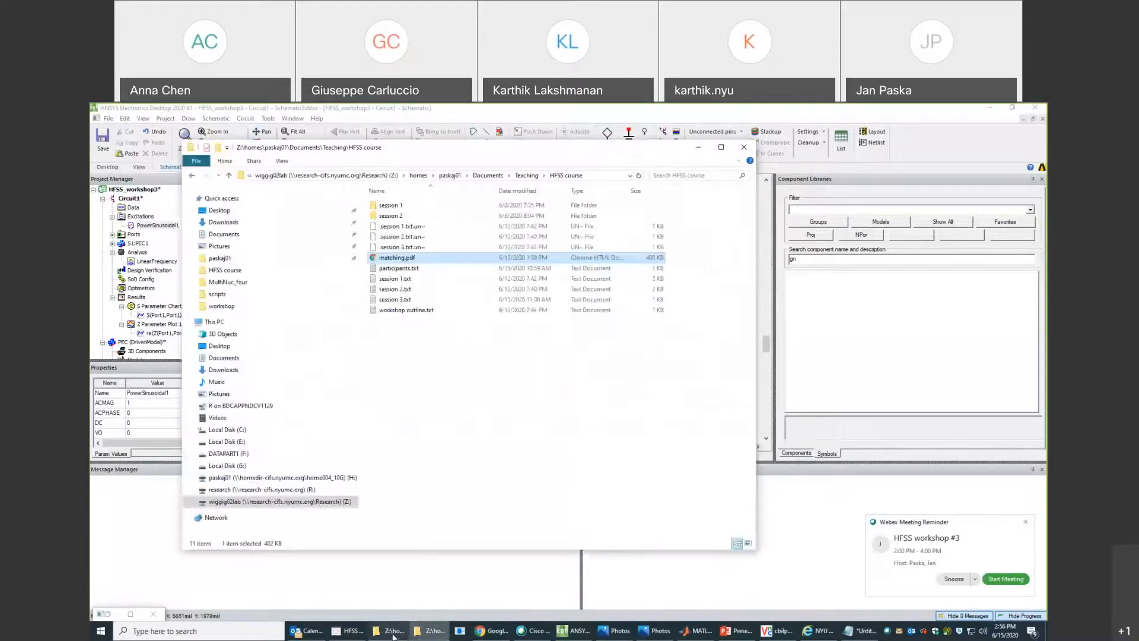
Open f_unmatched1.fld from the workshop folder in Vim and widen its window to read the Mag_E value on one line.
click(433, 630)
click(427, 259)
right_click(428, 259)
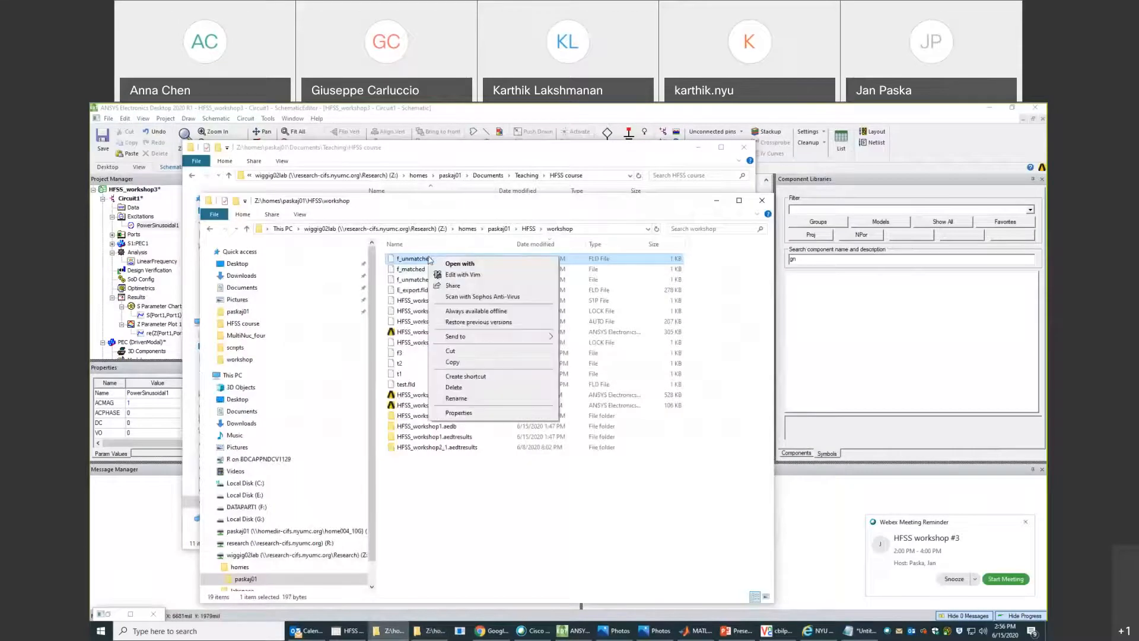
click(457, 275)
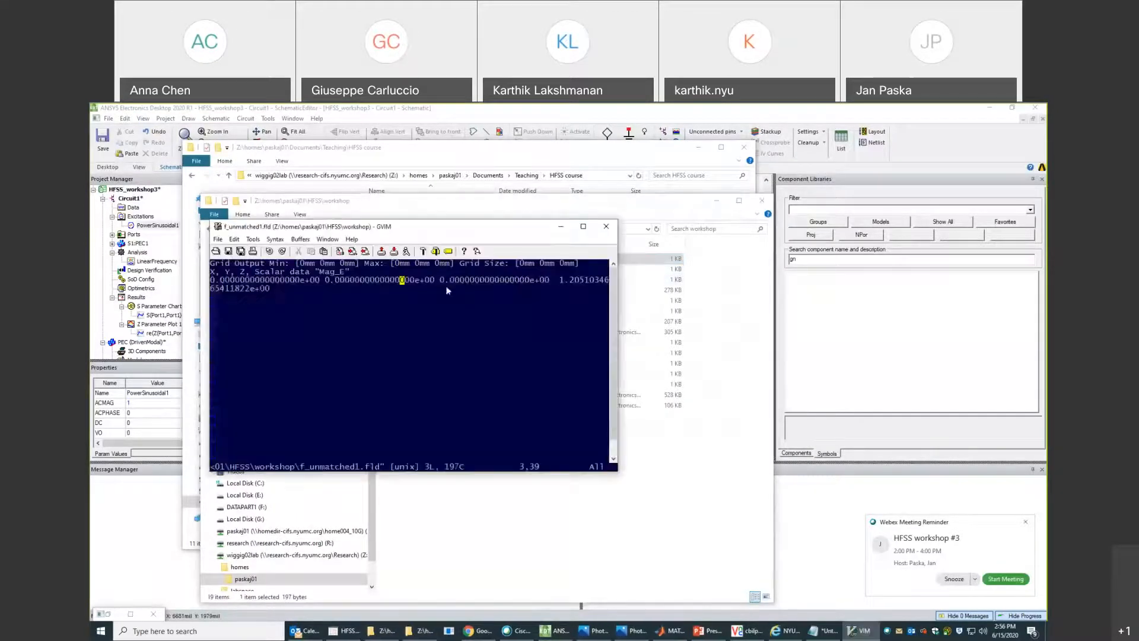
drag(622, 301, 886, 295)
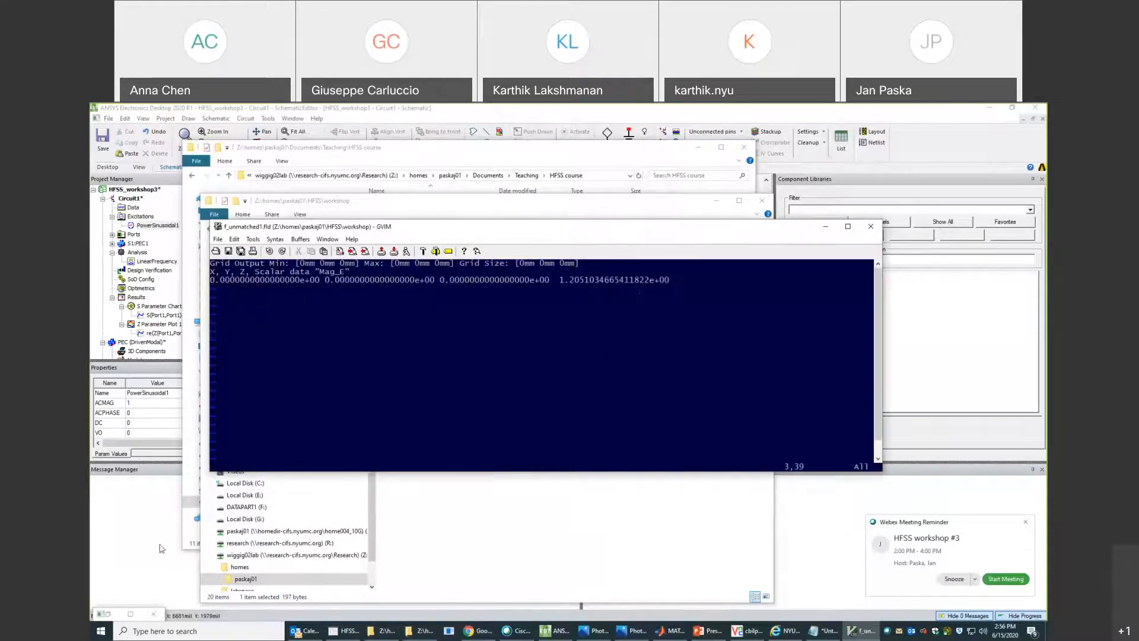
Return to the PEC model, open the Fields Calculator and replace Mag_E on the stack with the named expression Mag_H.
click(159, 548)
double_click(140, 333)
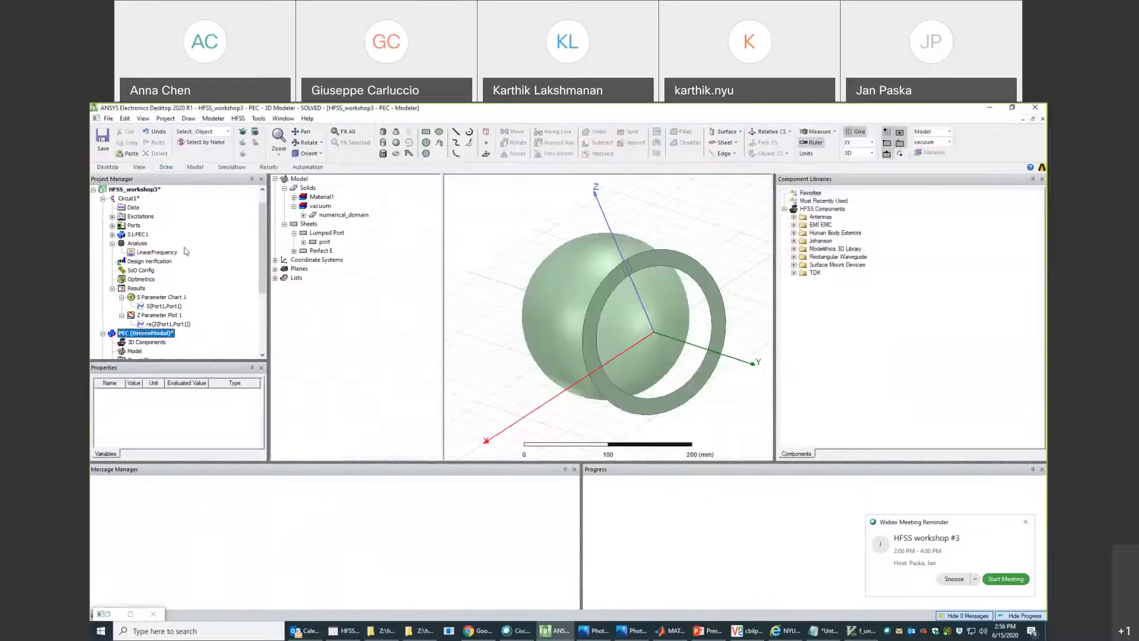
click(259, 118)
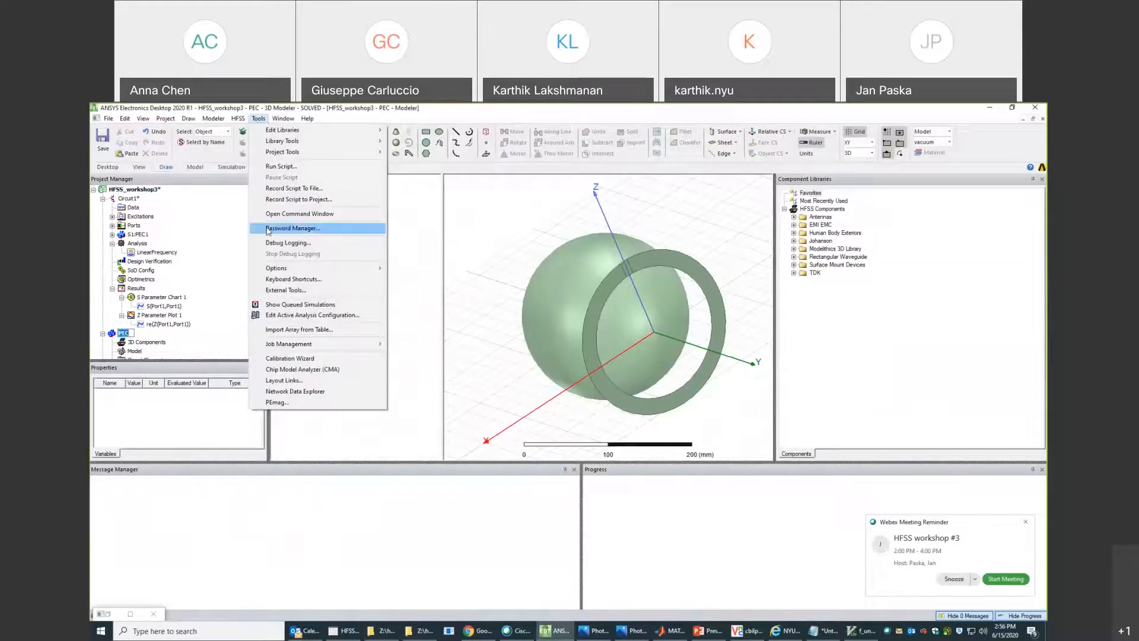
mouse_move(238, 118)
mouse_move(278, 330)
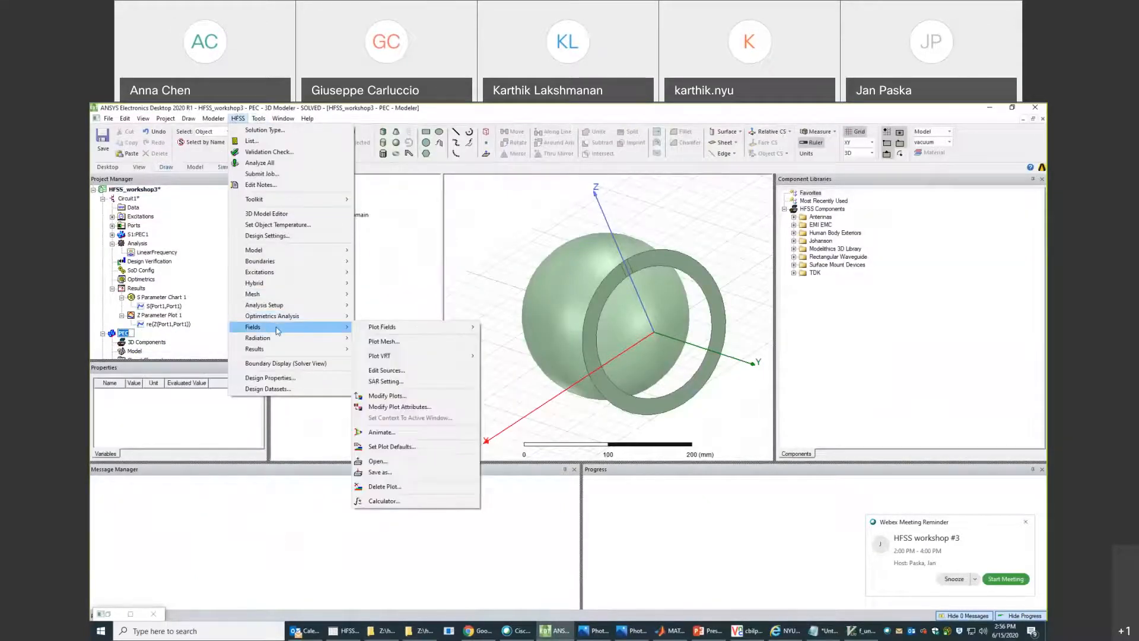
click(415, 501)
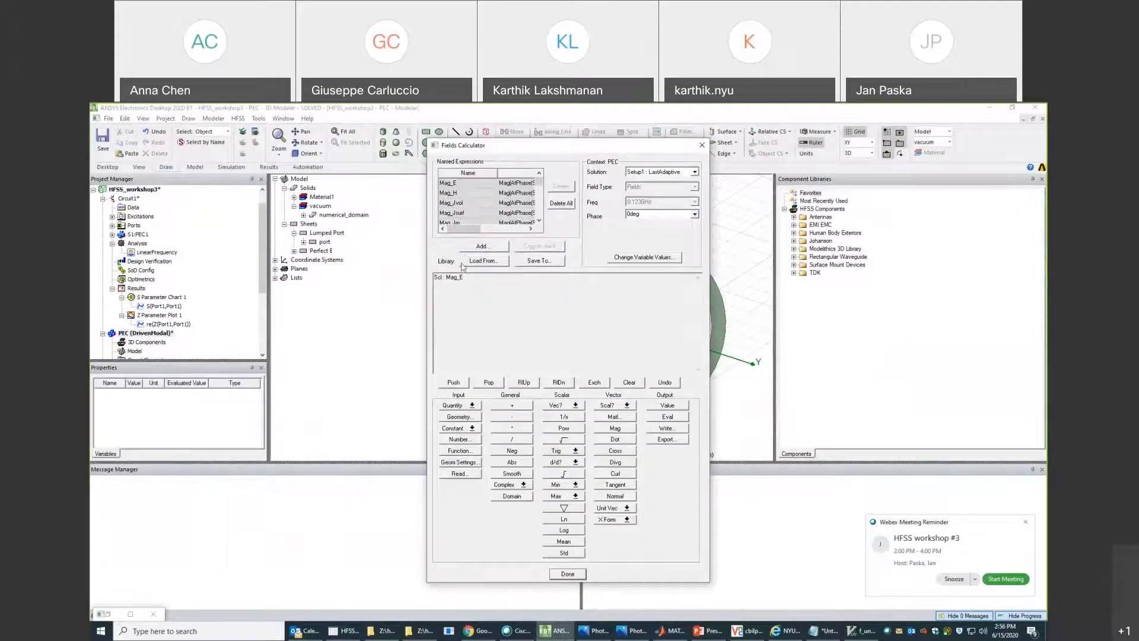
click(488, 382)
click(460, 193)
click(539, 248)
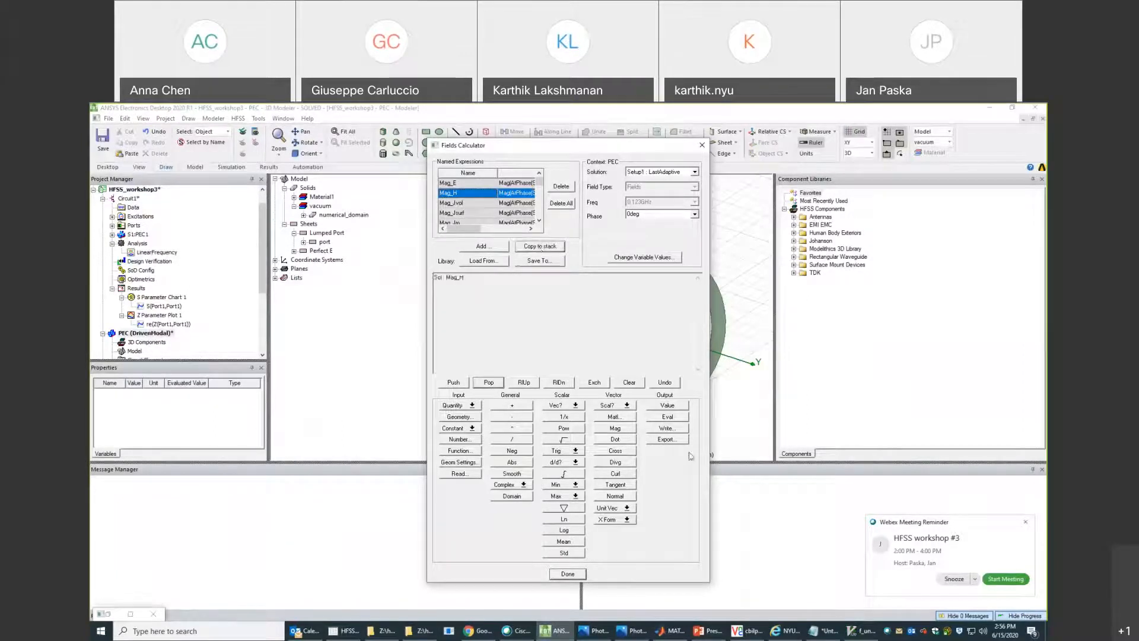
Start exporting the Mag_H expression and name the output file f_unmatchedH1.fld in the workshop folder.
click(671, 439)
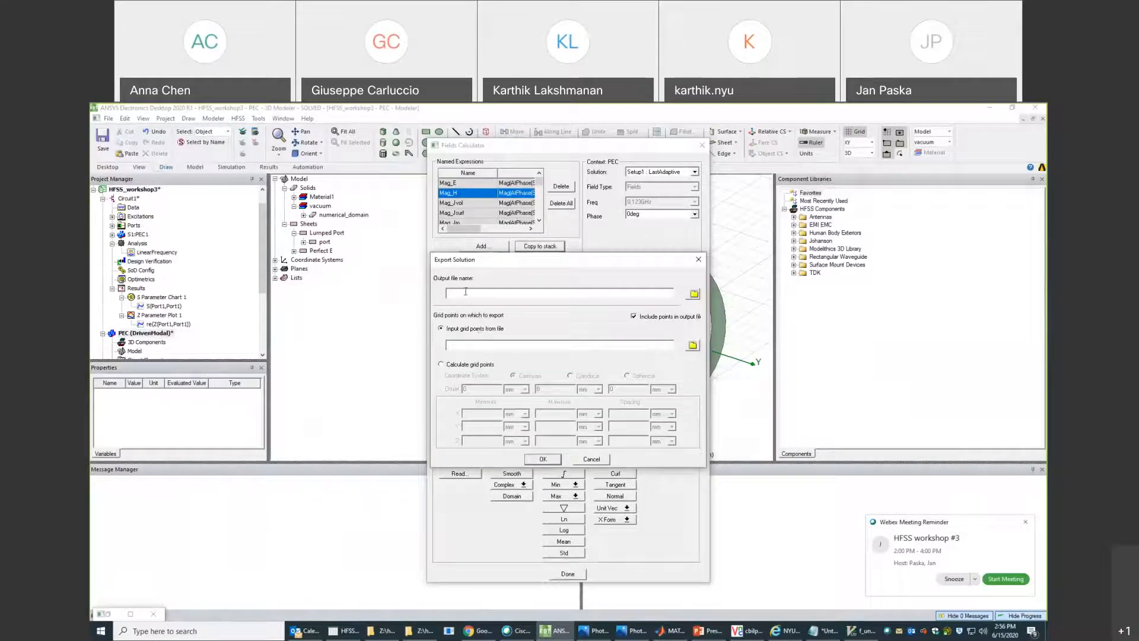
click(695, 294)
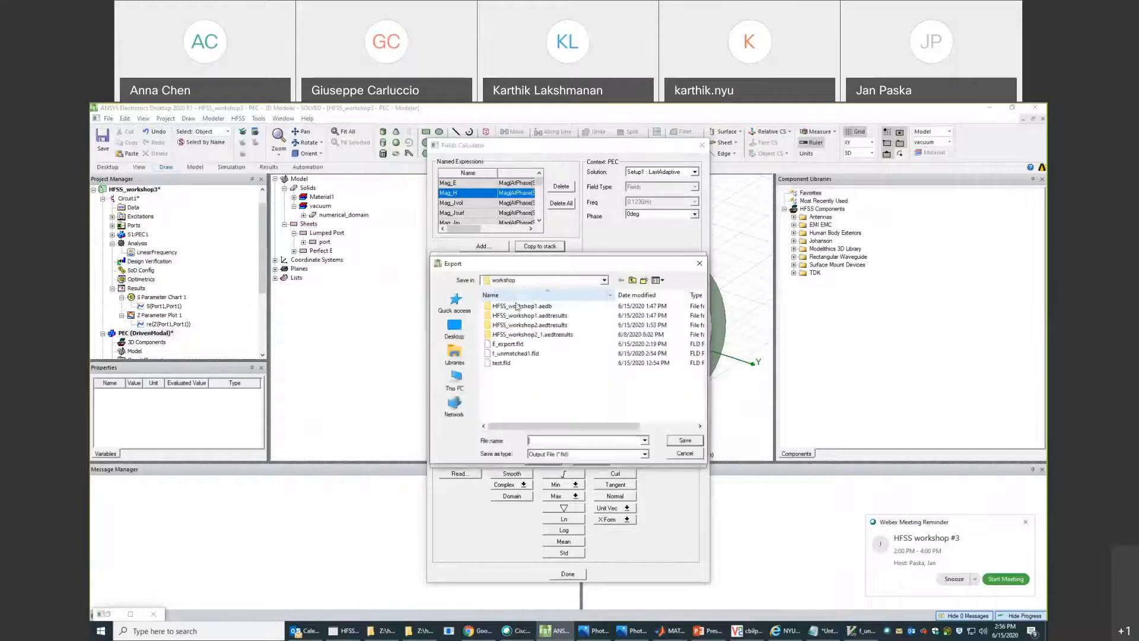
click(515, 353)
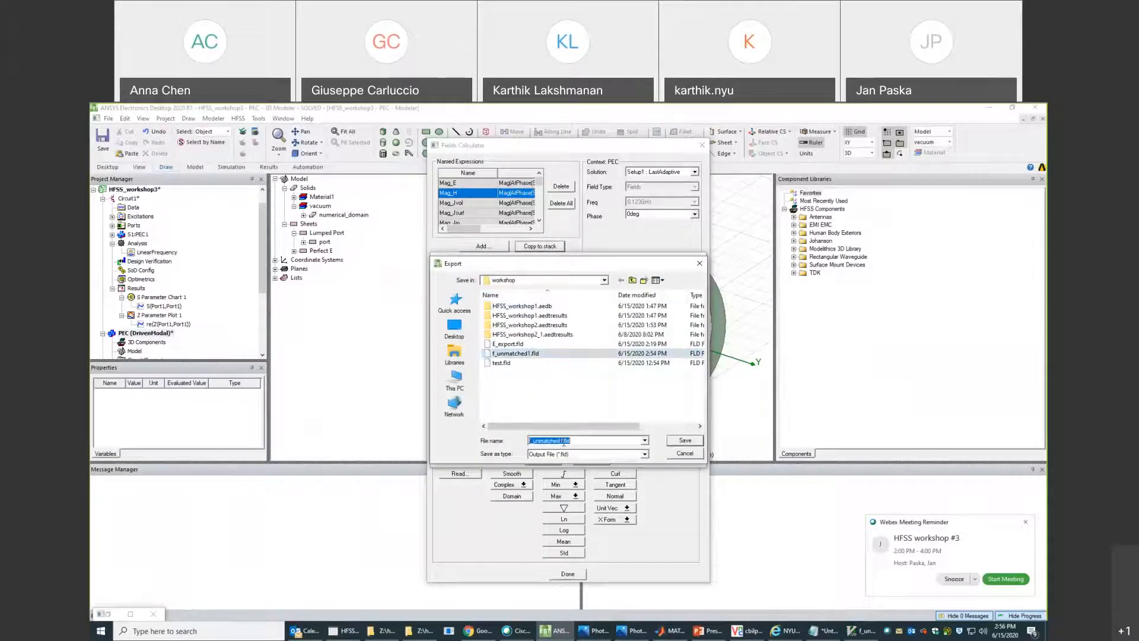
click(562, 440)
text(H)
click(685, 440)
Calculate the export on Cartesian grid points with minimum, maximum and spacing all 0 mm, and export the field.
click(463, 365)
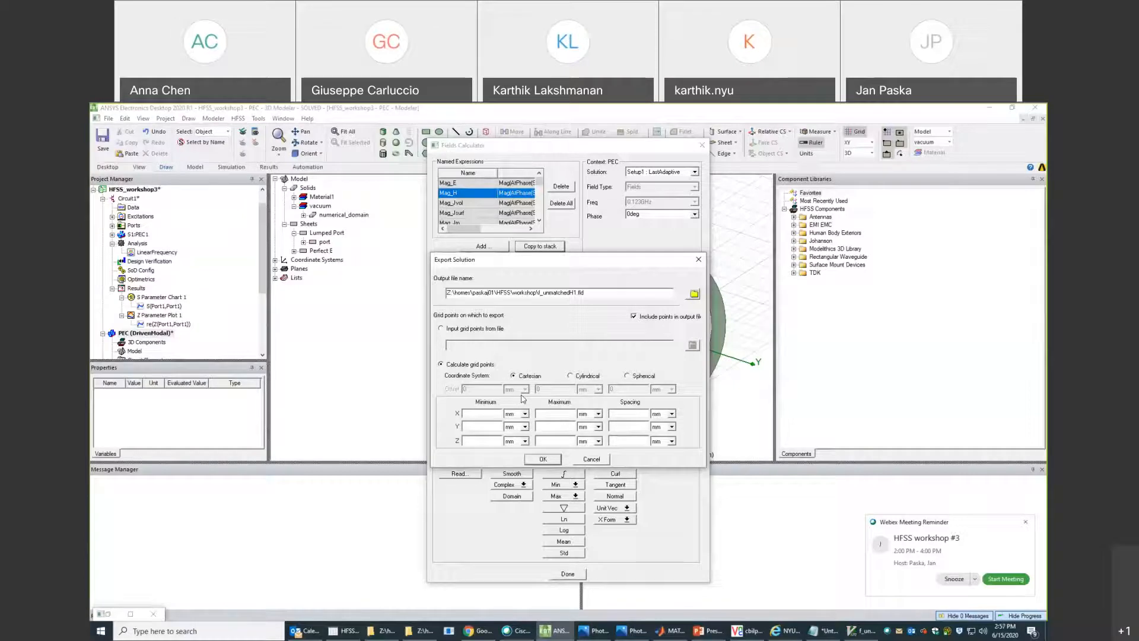
text(00)
key(Tab)
text(0)
key(Tab)
key(Tab)
text(0)
key(Tab)
key(Tab)
text(0)
click(537, 460)
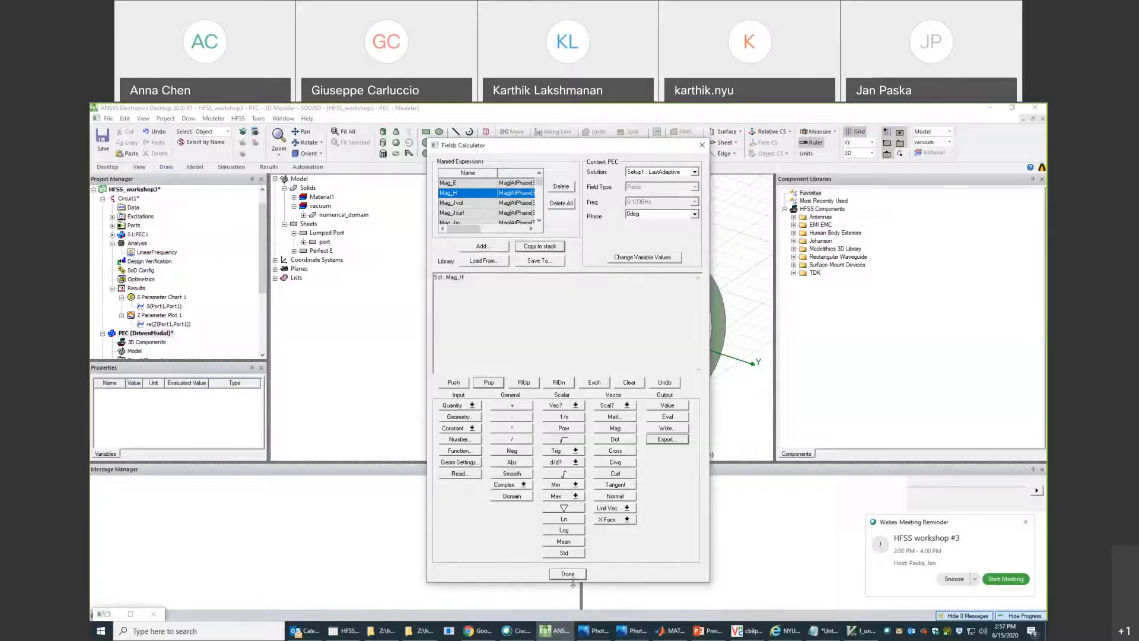
Open f_unmatchedH1.fld from the workshop folder in Vim to read the exported Mag_H value.
click(379, 631)
click(405, 259)
right_click(405, 259)
click(425, 275)
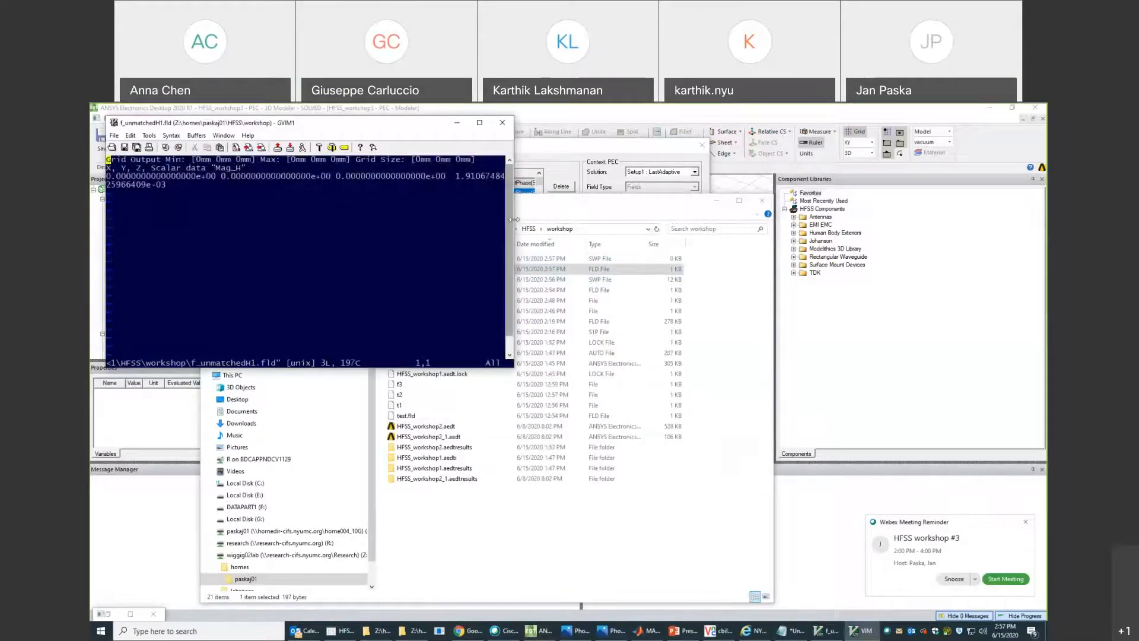
Return to the Fields Calculator, close it and open the Circuit1 schematic.
click(729, 181)
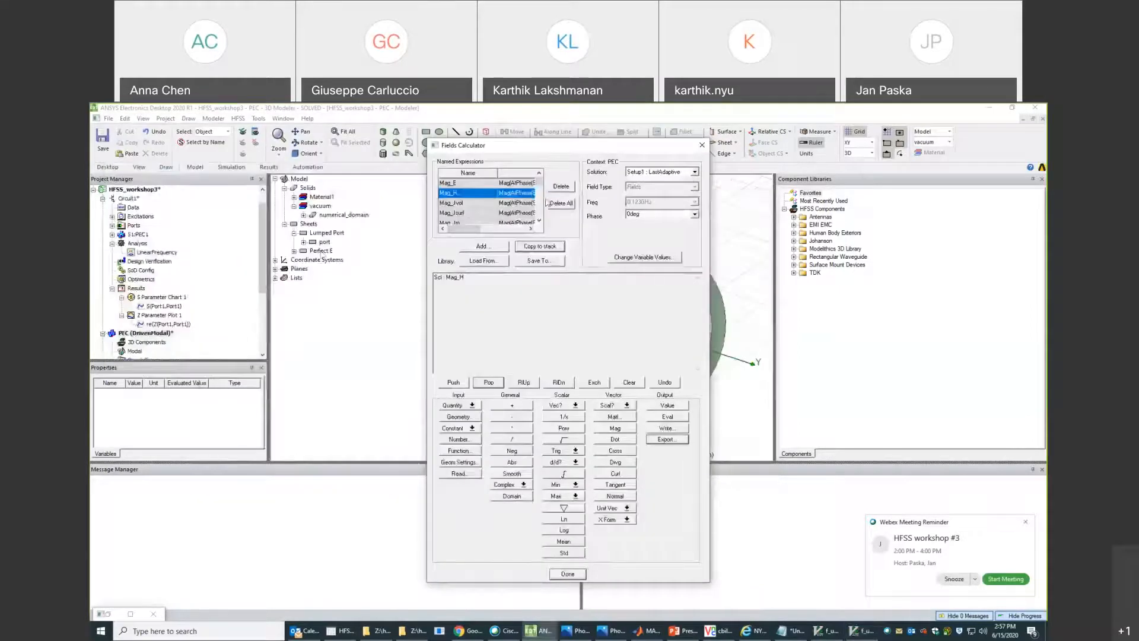
click(702, 144)
click(128, 199)
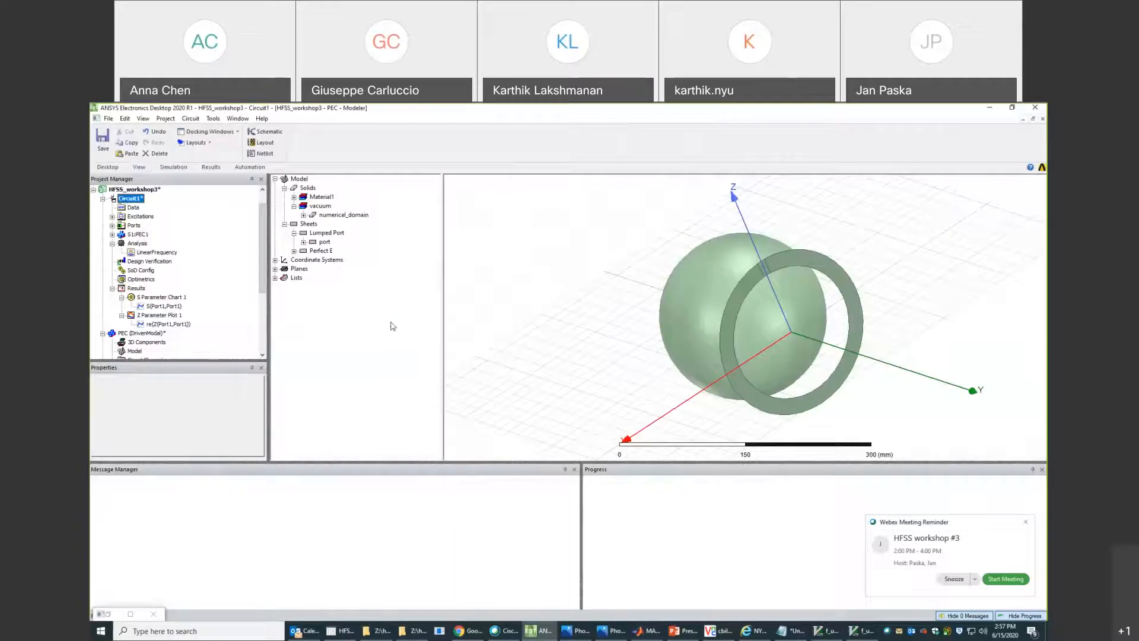
double_click(124, 198)
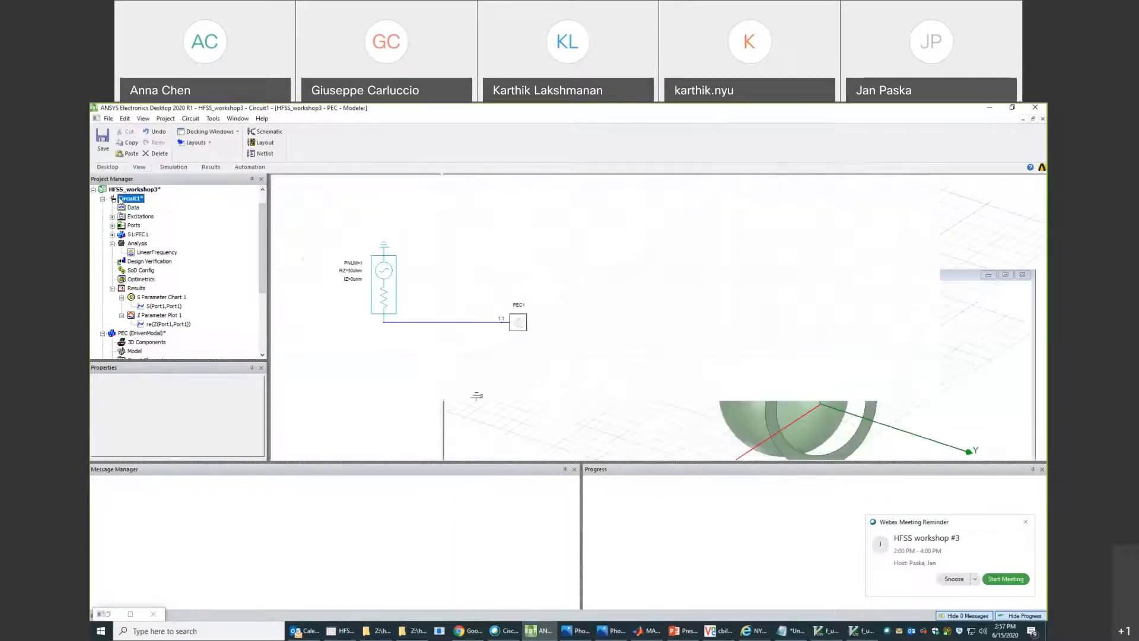
Delete the direct wire between the power source and the PEC1 block and move the two-capacitor matching network into its place.
click(351, 319)
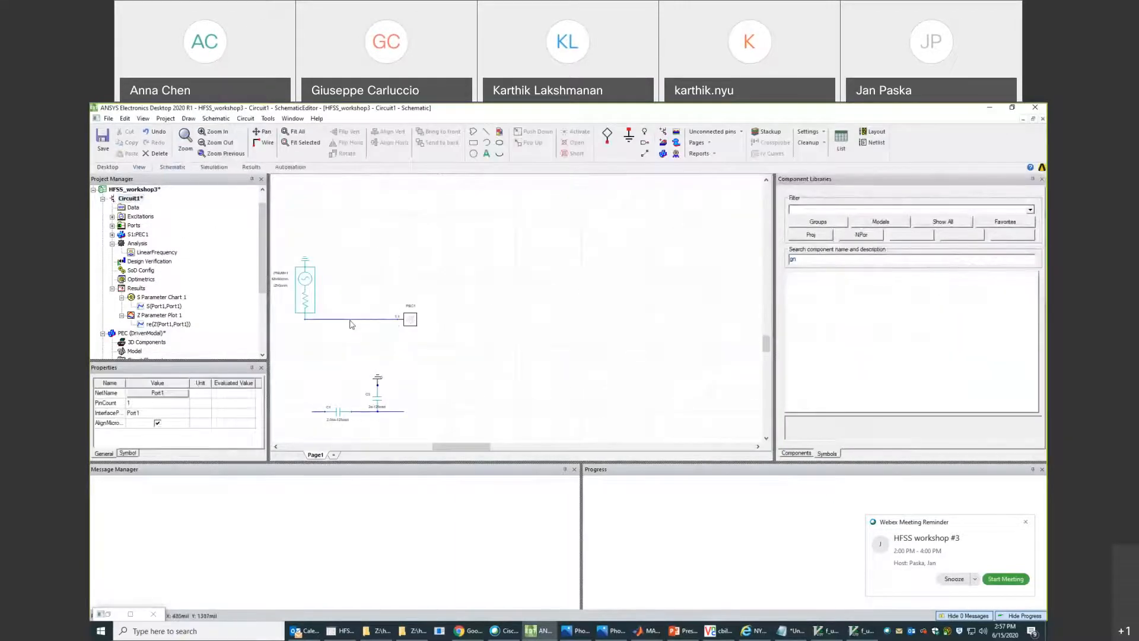
key(Delete)
drag(300, 380, 439, 427)
drag(378, 405, 370, 310)
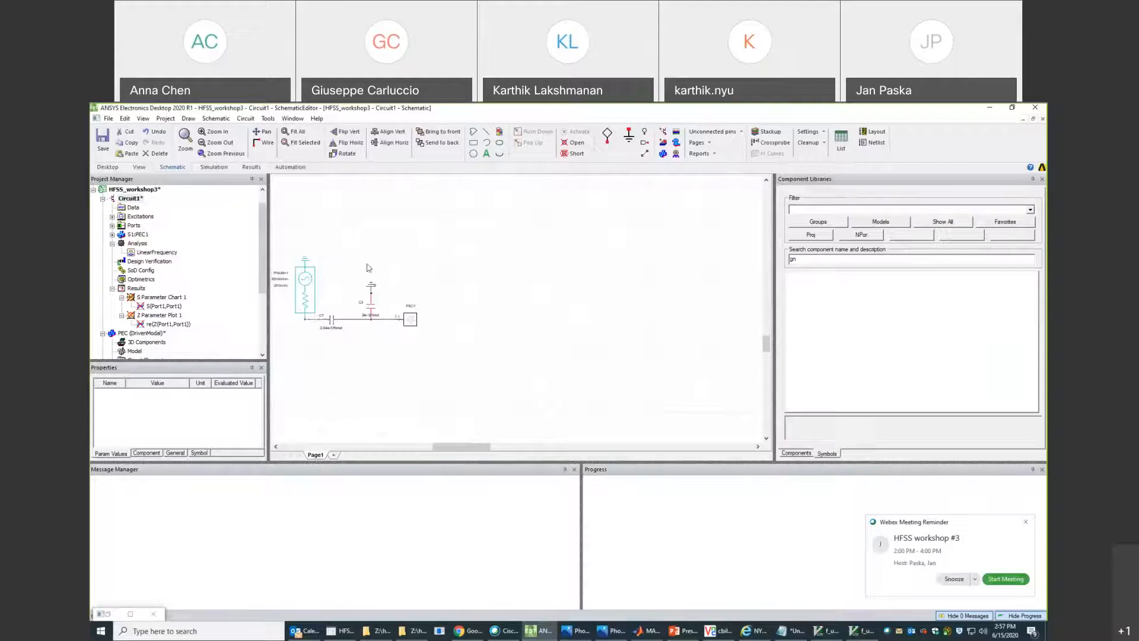
click(386, 262)
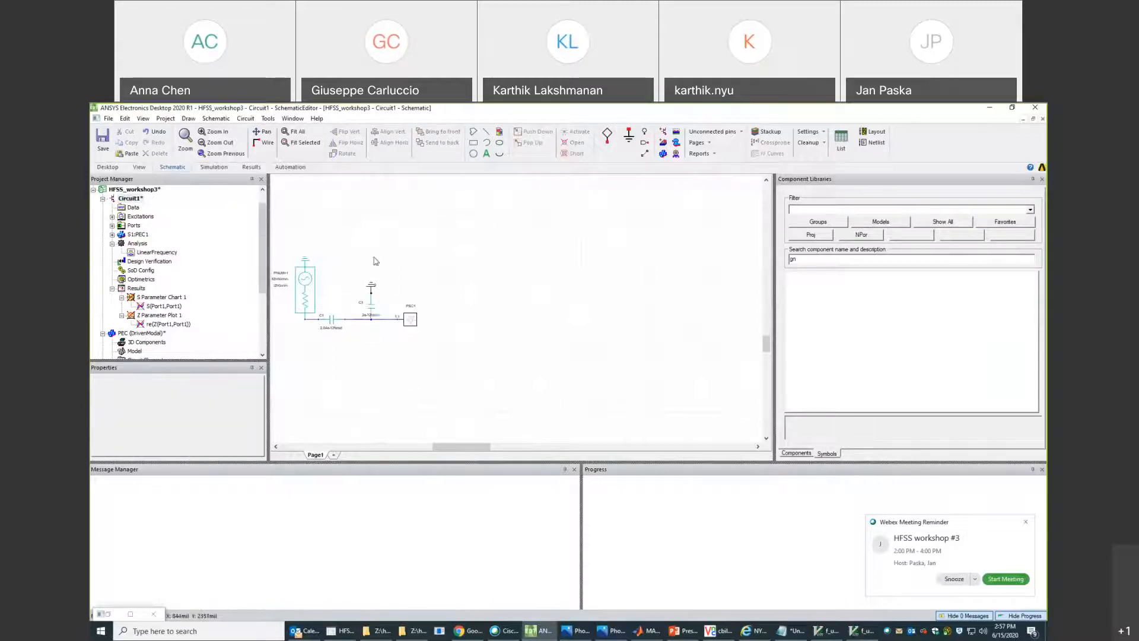
Shift the power source and the PEC1 block slightly outward, away from the matching capacitors.
drag(304, 294, 298, 293)
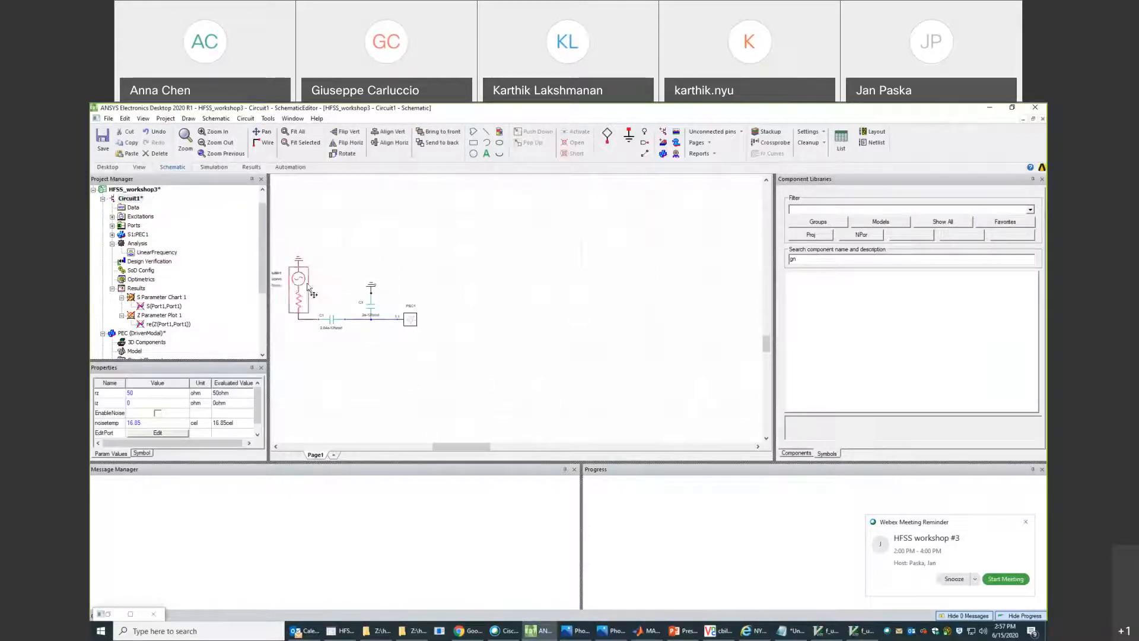
drag(410, 319, 430, 320)
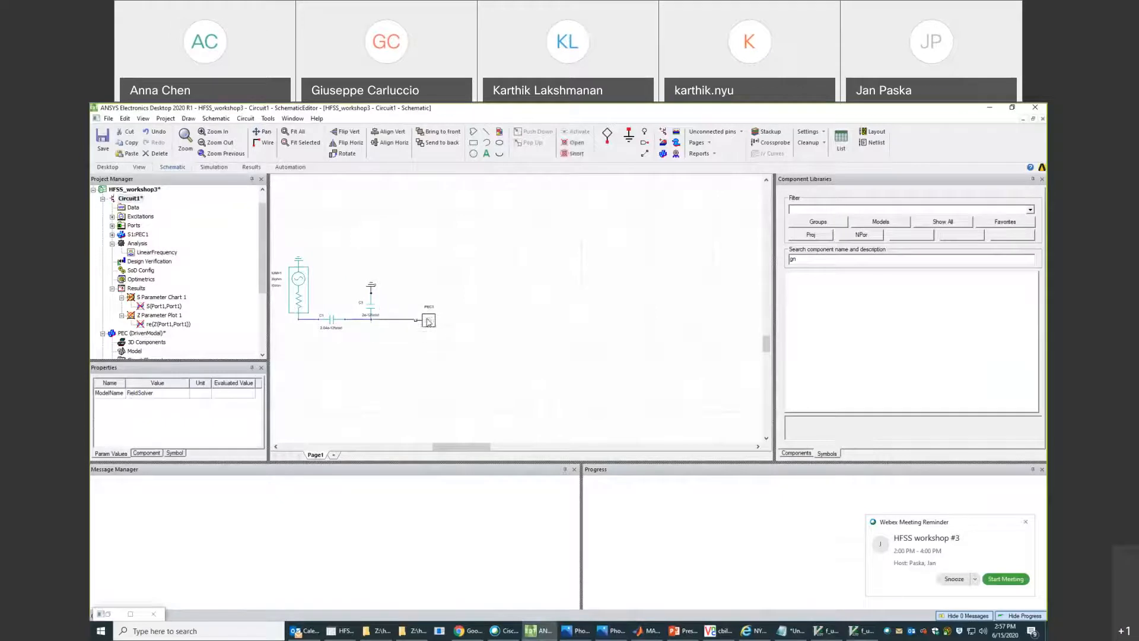
click(404, 273)
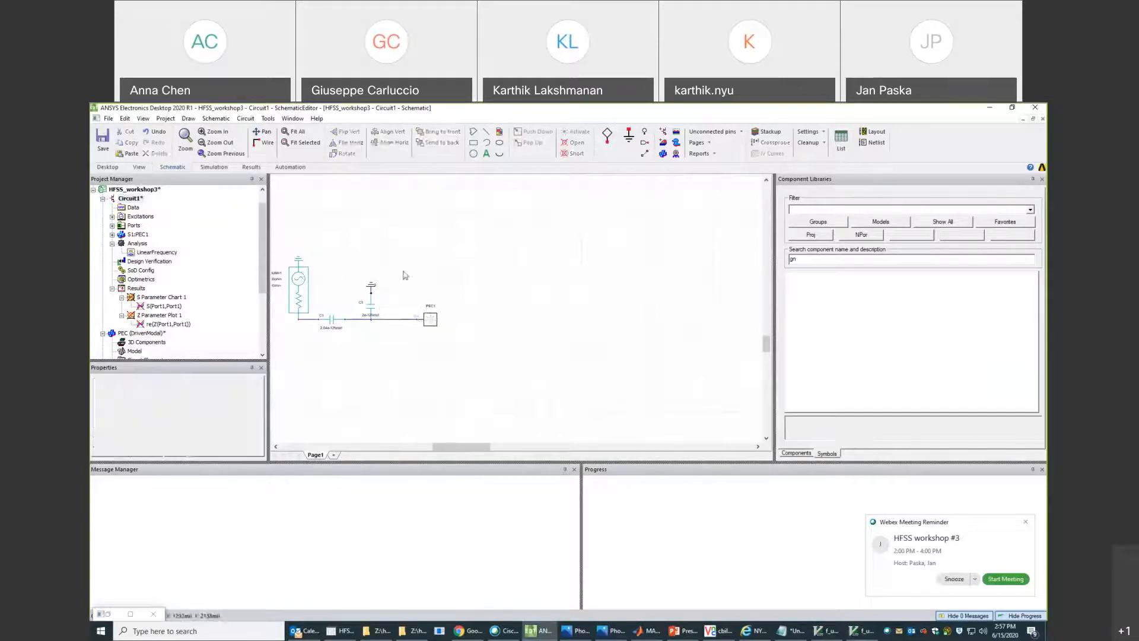
Delete all existing reports of Circuit1 and analyze the circuit with the matching network in place.
right_click(140, 290)
click(172, 343)
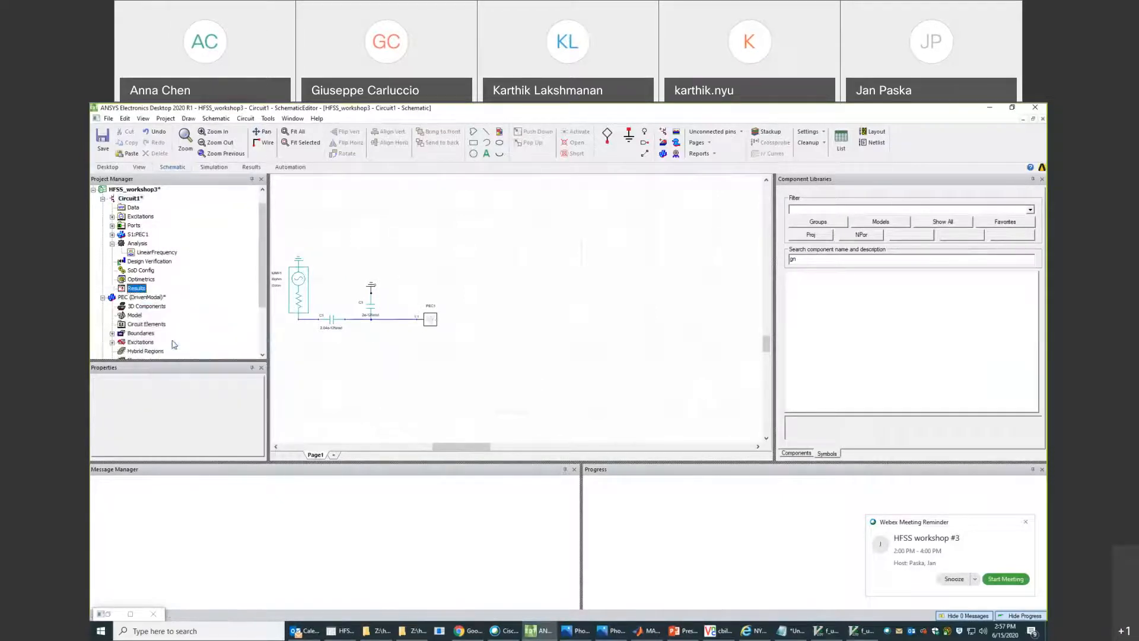
right_click(133, 245)
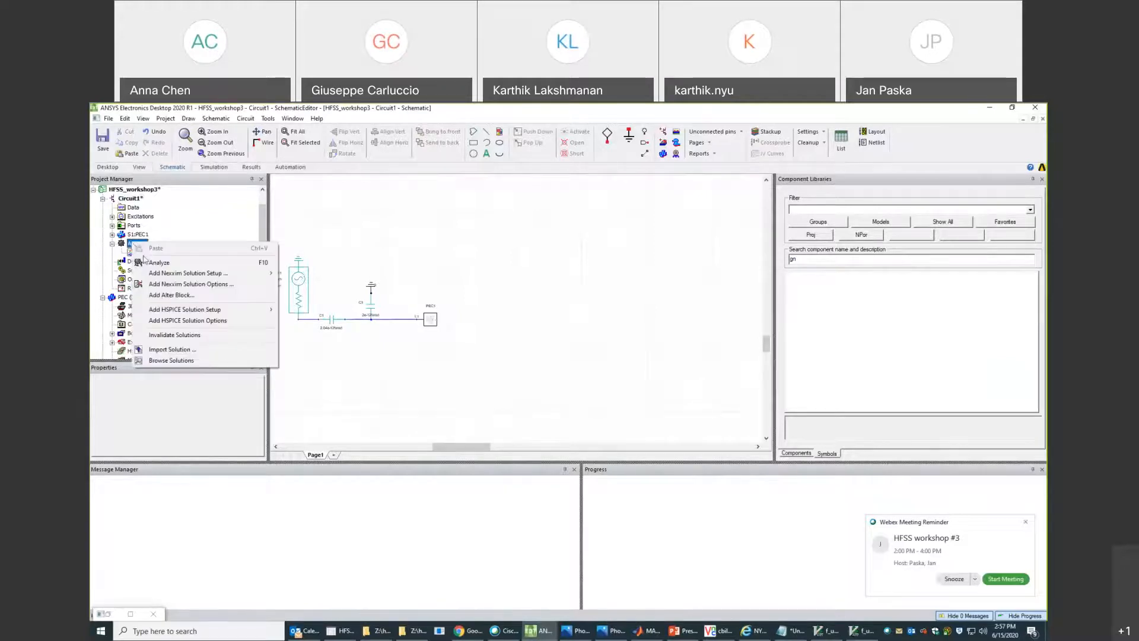
click(151, 262)
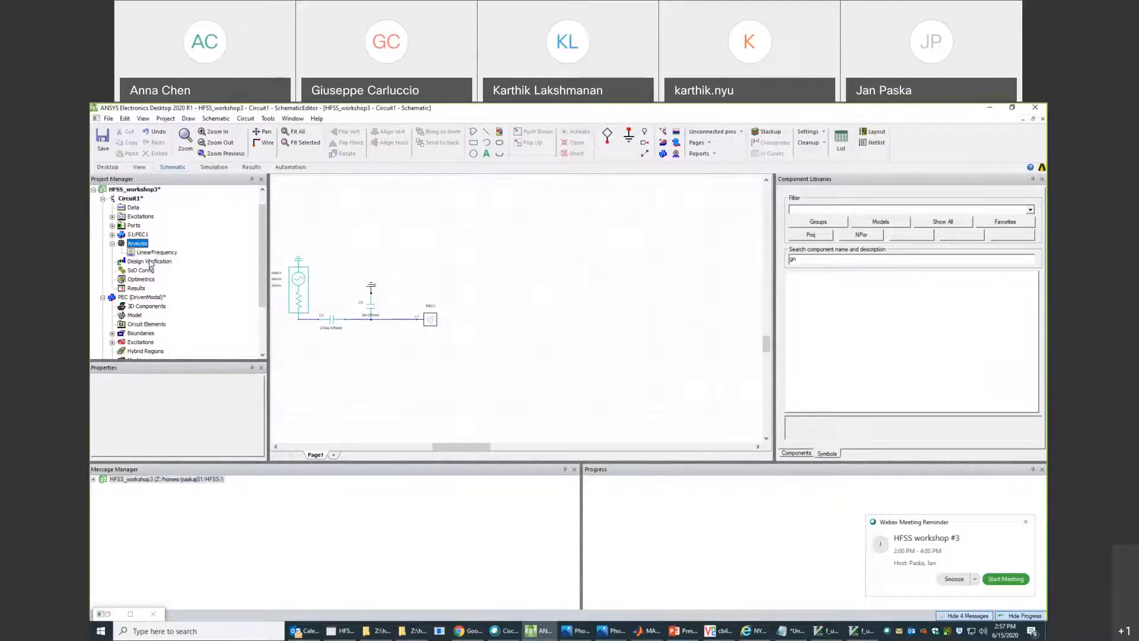
Create a Smith chart report of S(Port1,Port1) for the LinearFrequency solution and close the report dialog.
right_click(144, 290)
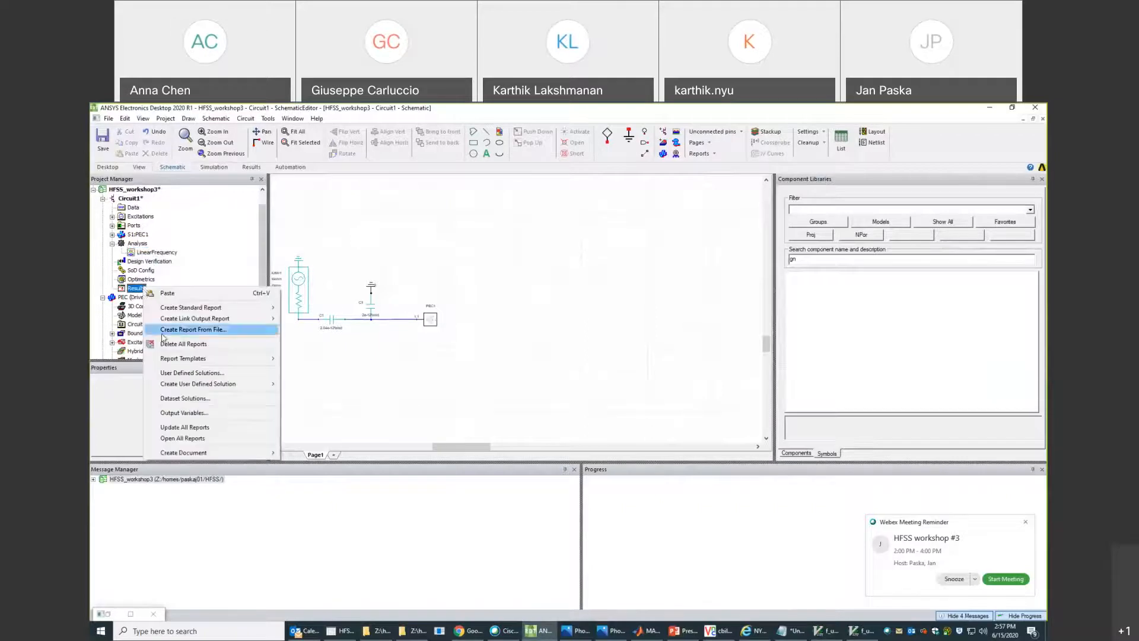
mouse_move(163, 359)
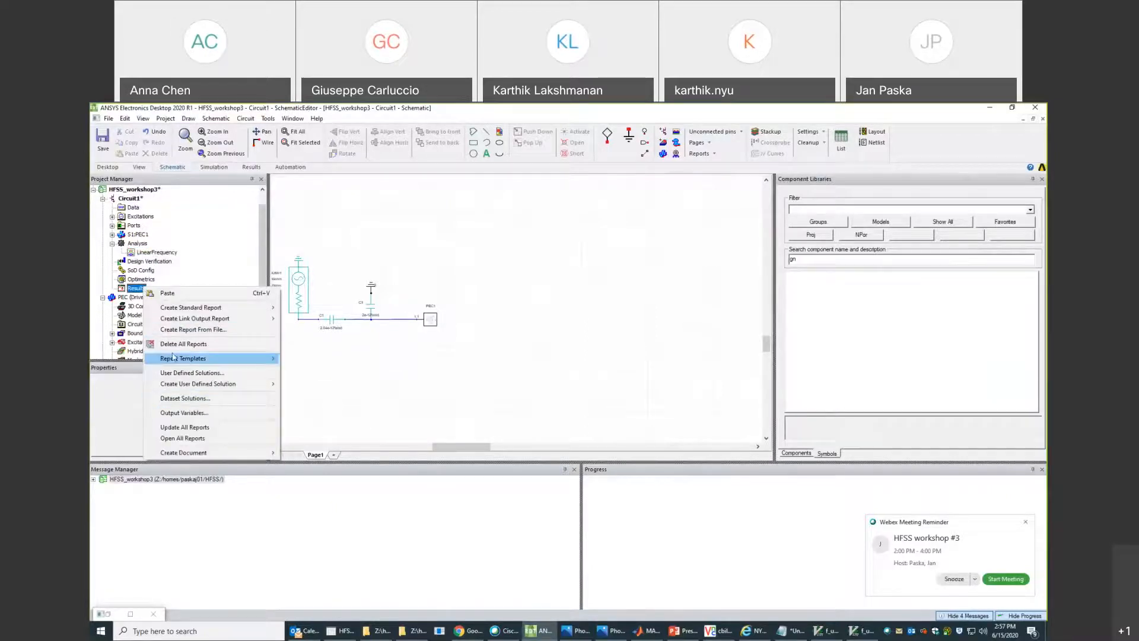
mouse_move(237, 307)
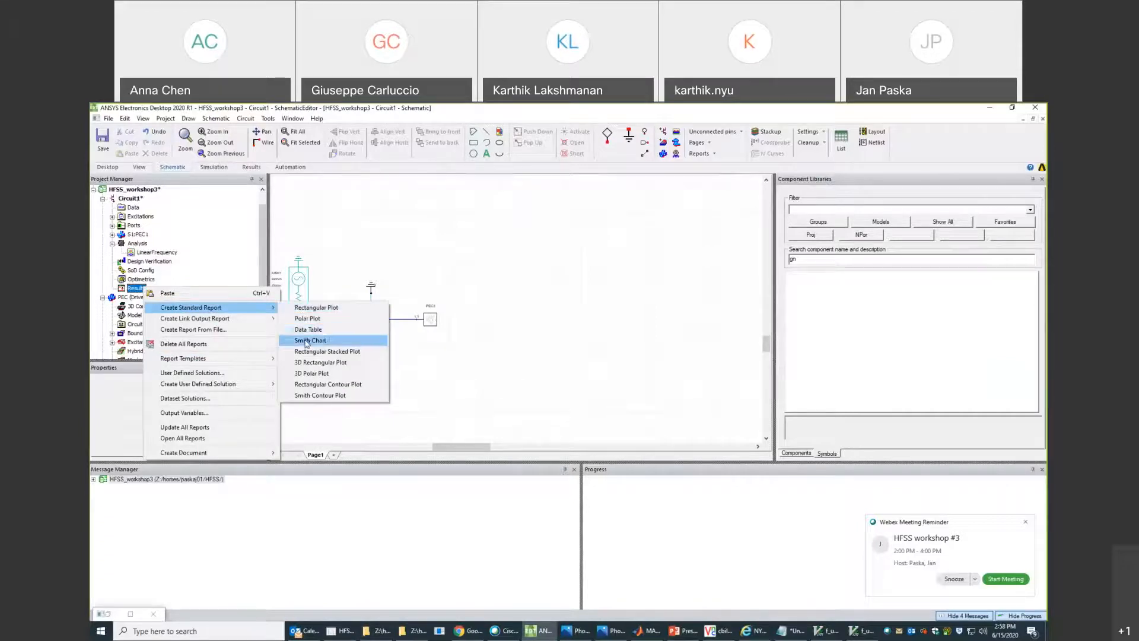
click(303, 340)
click(316, 606)
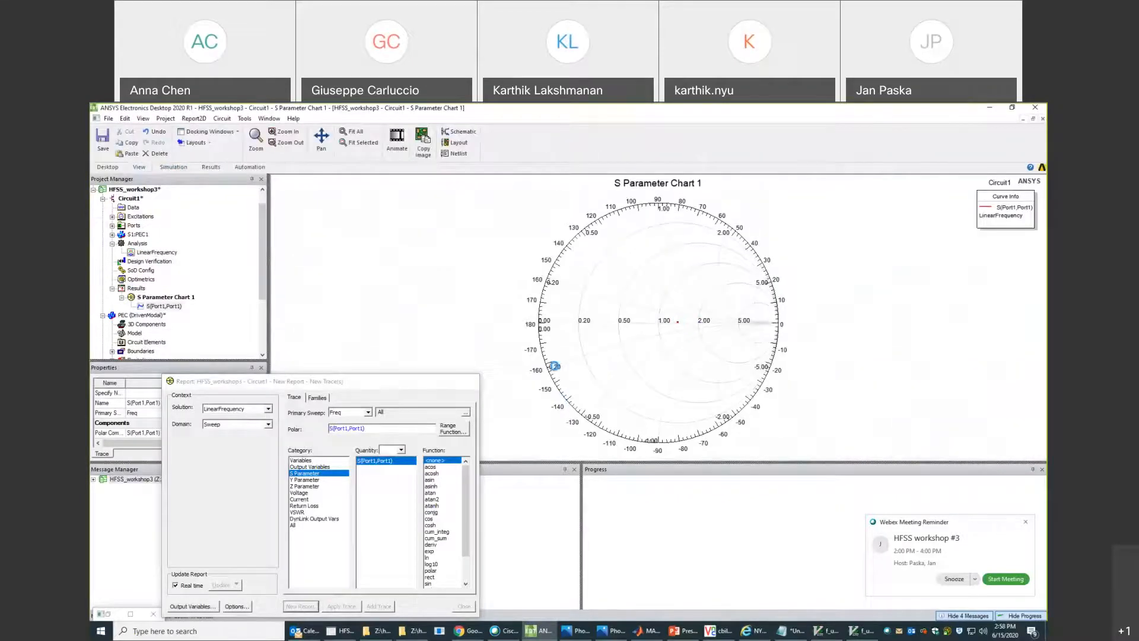
click(471, 382)
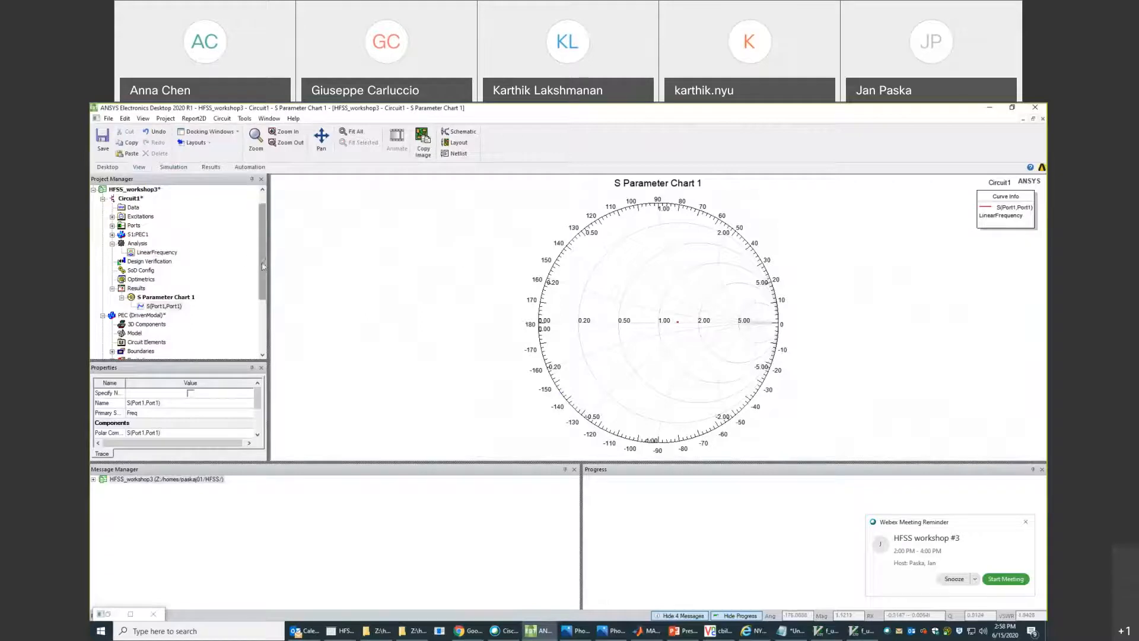
Switch to the PEC design and open its Fields Calculator.
drag(265, 266, 265, 328)
double_click(131, 226)
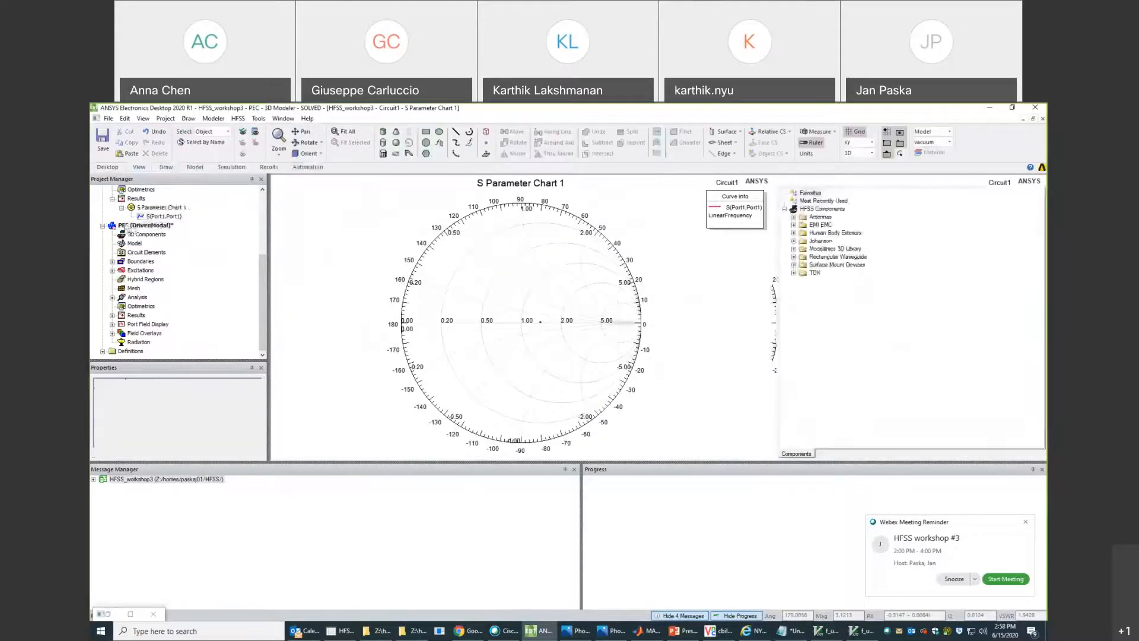
click(258, 120)
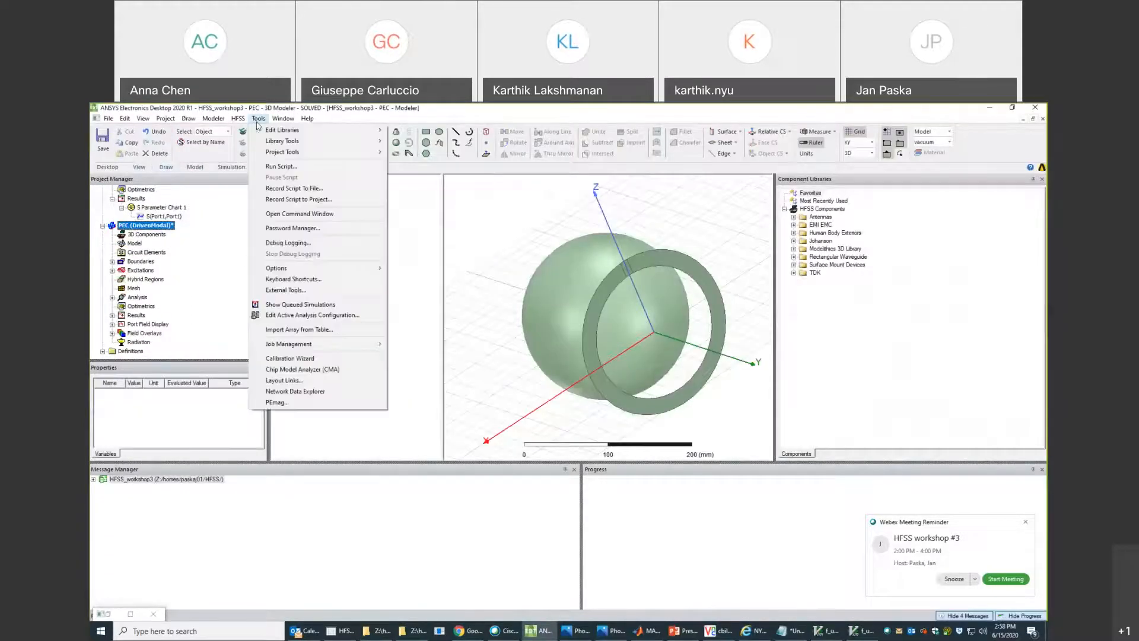
mouse_move(285, 272)
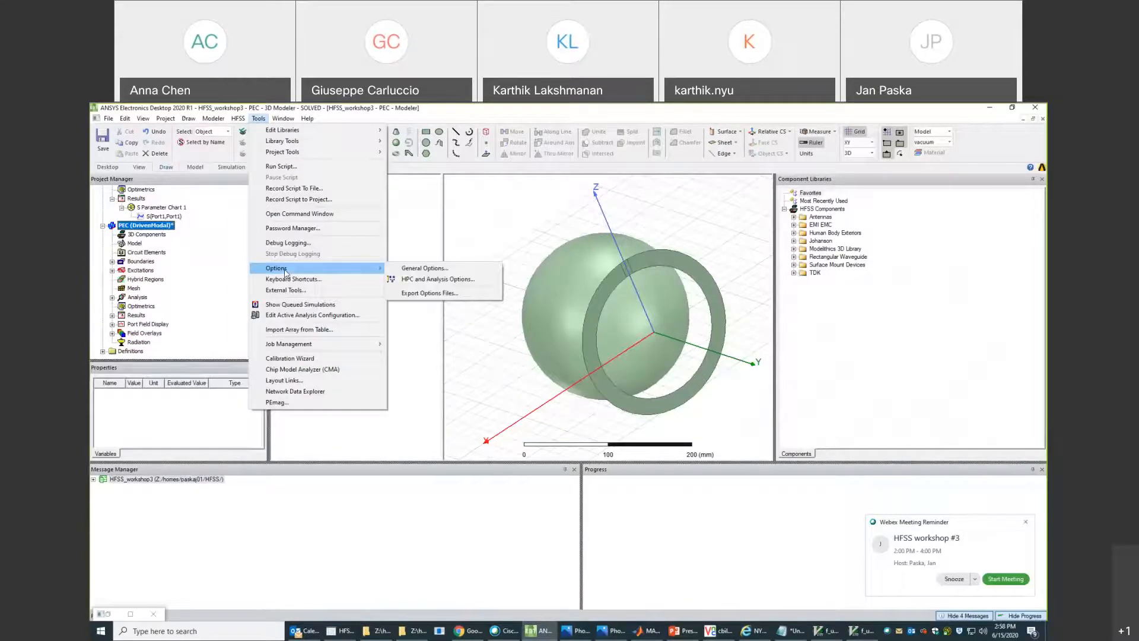
mouse_move(241, 122)
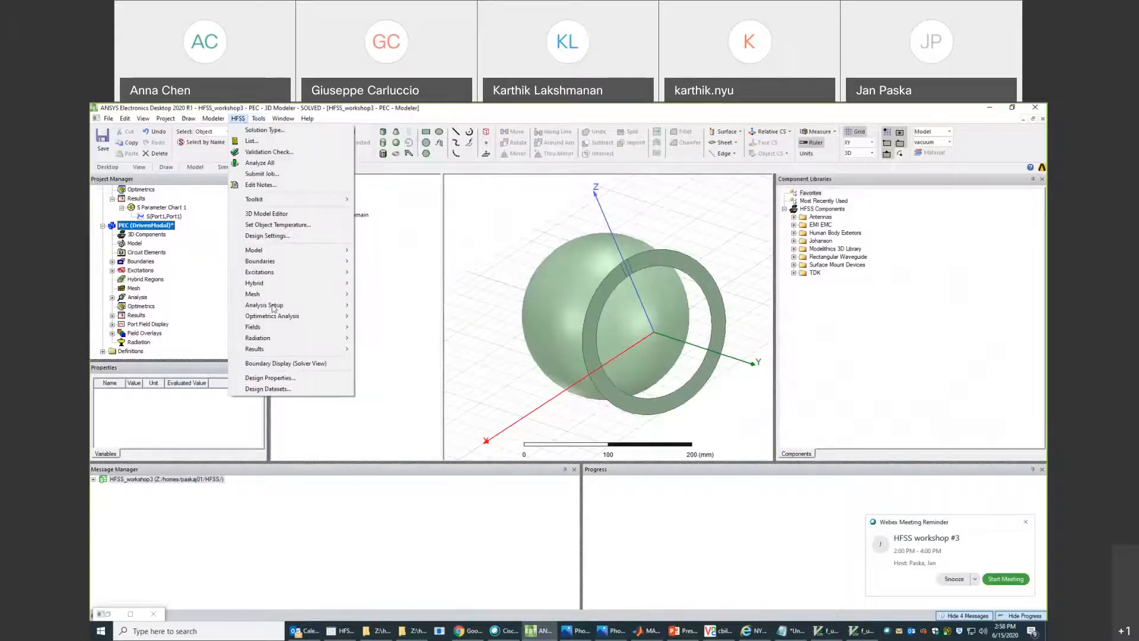
mouse_move(267, 327)
mouse_move(409, 328)
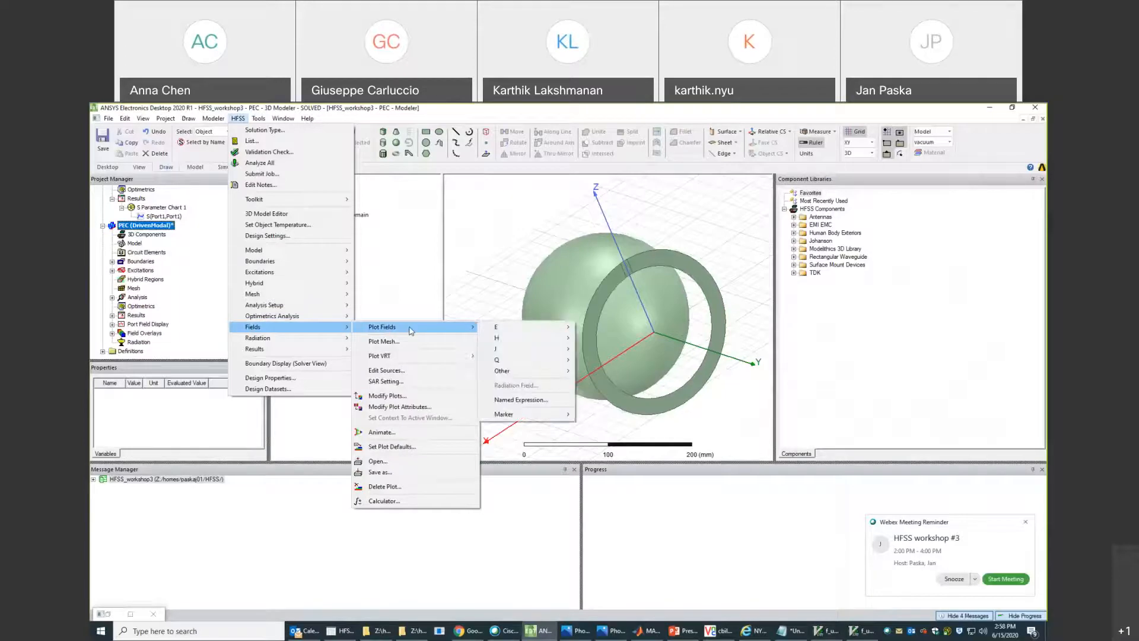
click(384, 501)
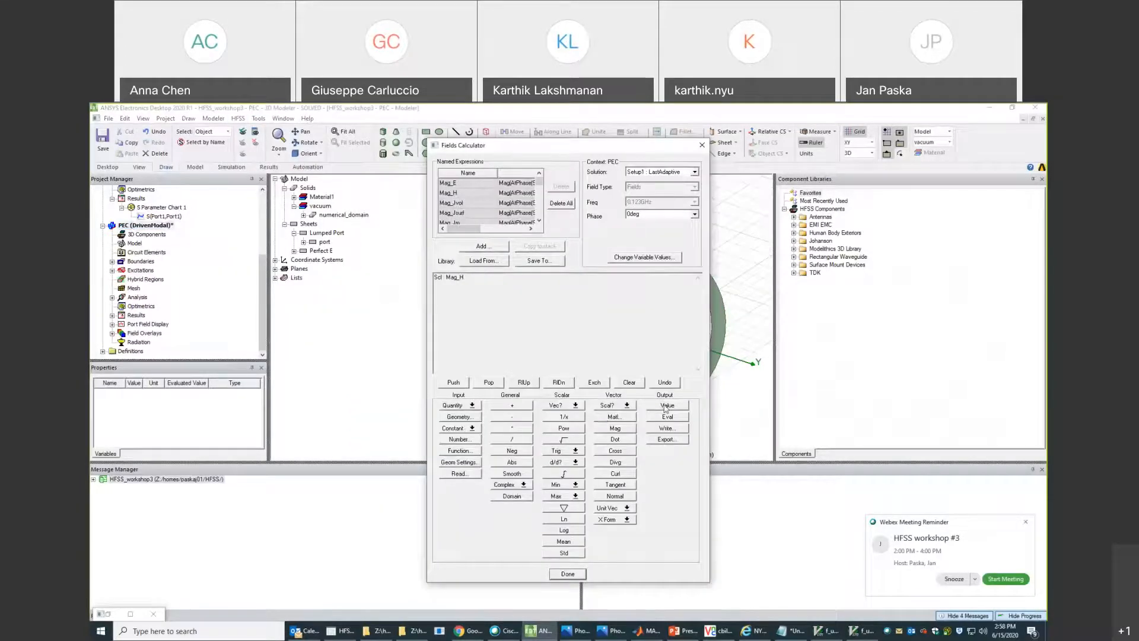
Start an export of the Mag_H expression and set the output file to f_matchedH1.fld in the workshop folder.
click(663, 439)
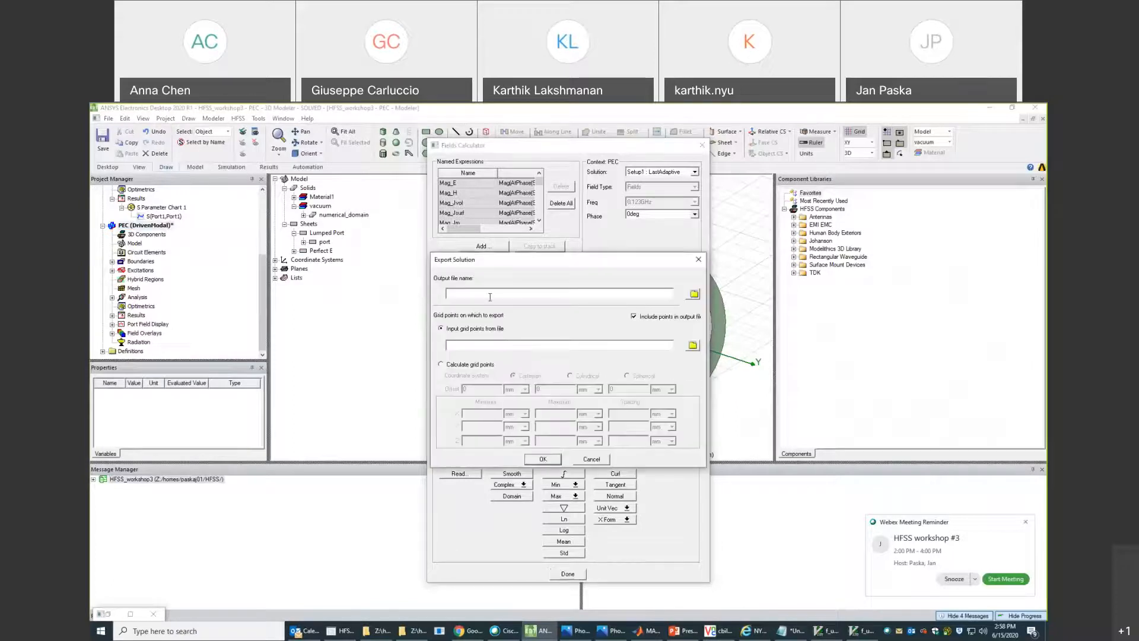
click(692, 295)
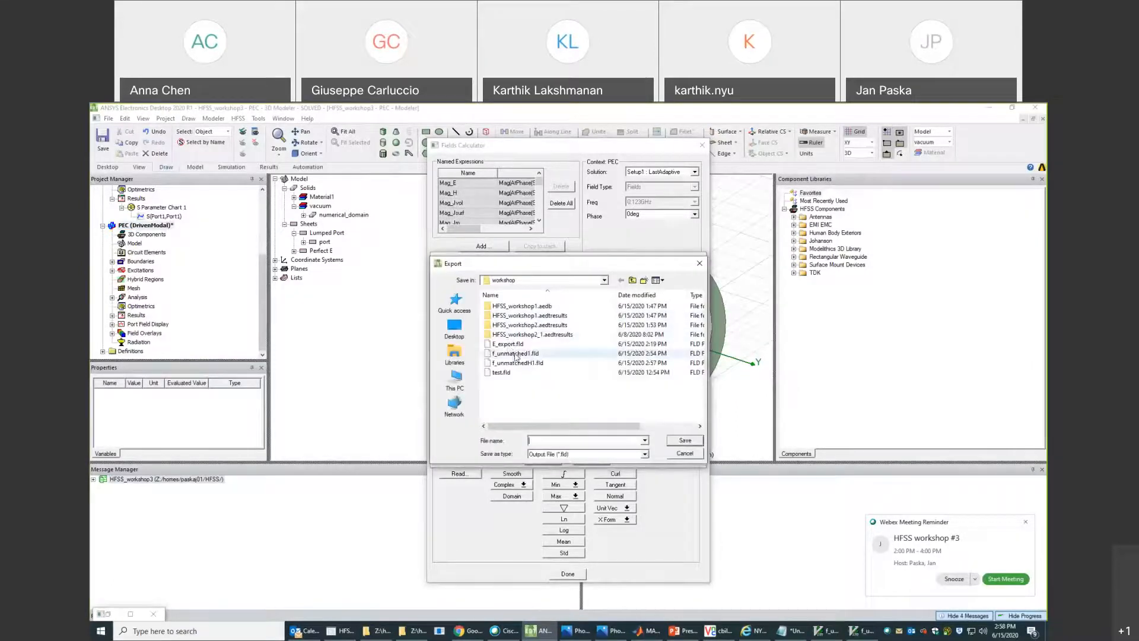
click(517, 363)
double_click(541, 442)
key(Right)
key(Left)
key(Left)
key(Left)
key(Left)
key(Left)
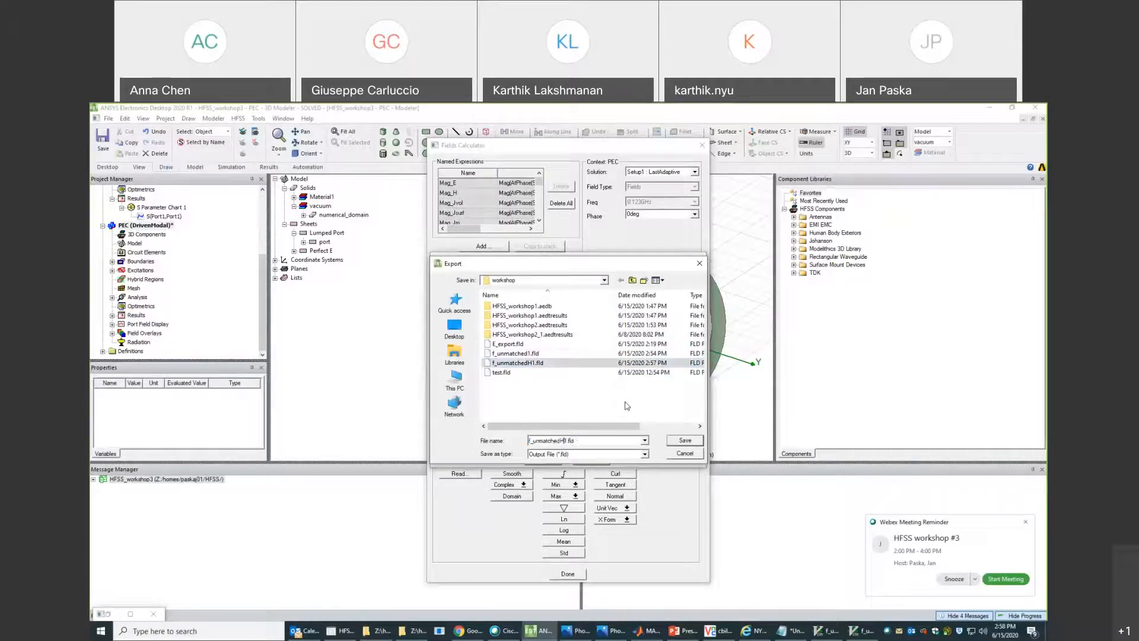
key(BackSpace)
key(BackSpace)
click(682, 441)
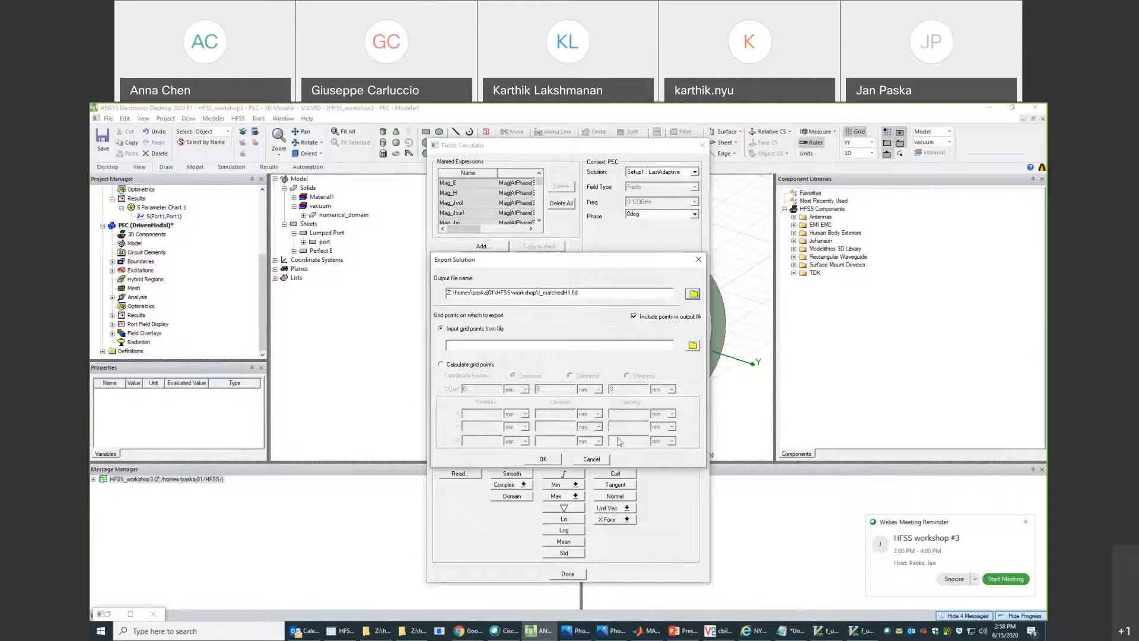
Export Mag_H on calculated Cartesian grid points with X, Y and Z minimum, maximum and spacing all set to 0 mm.
click(454, 365)
click(483, 411)
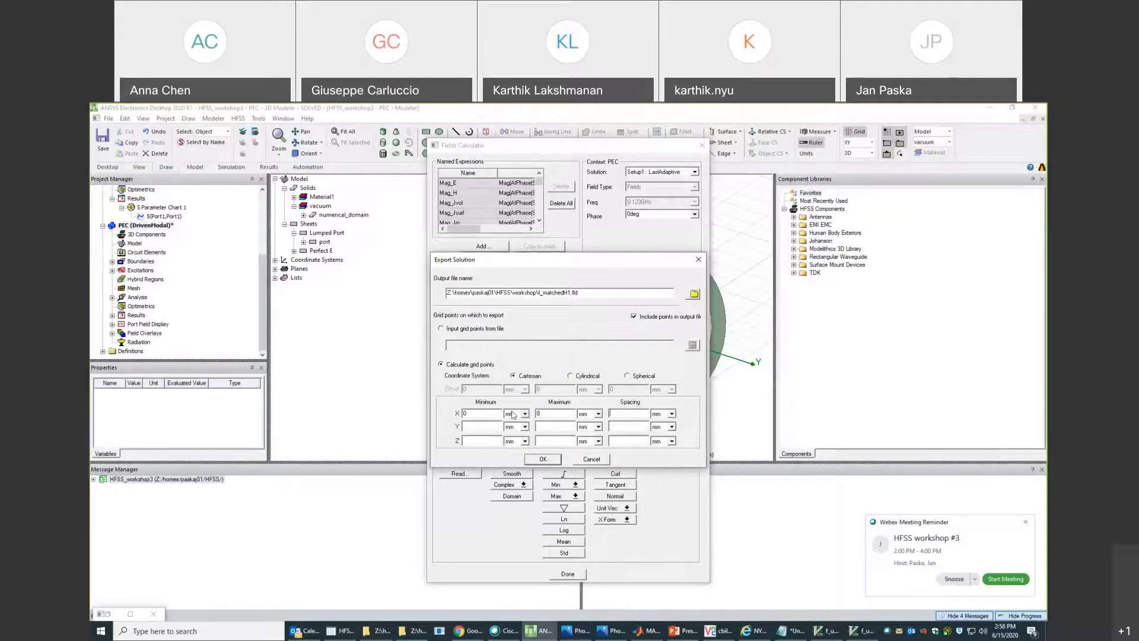
key(Tab)
key(Tab)
text(0)
key(Tab)
key(Tab)
click(543, 460)
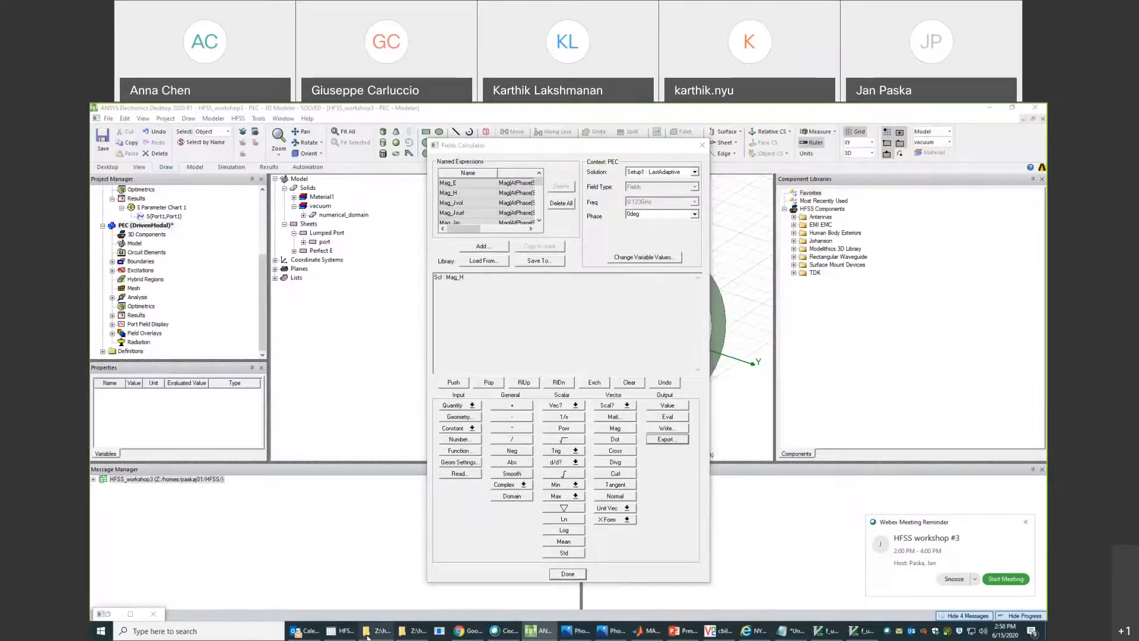
Switch to the workshop folder in File Explorer and open f_matchedH1.fld in Vim.
click(368, 634)
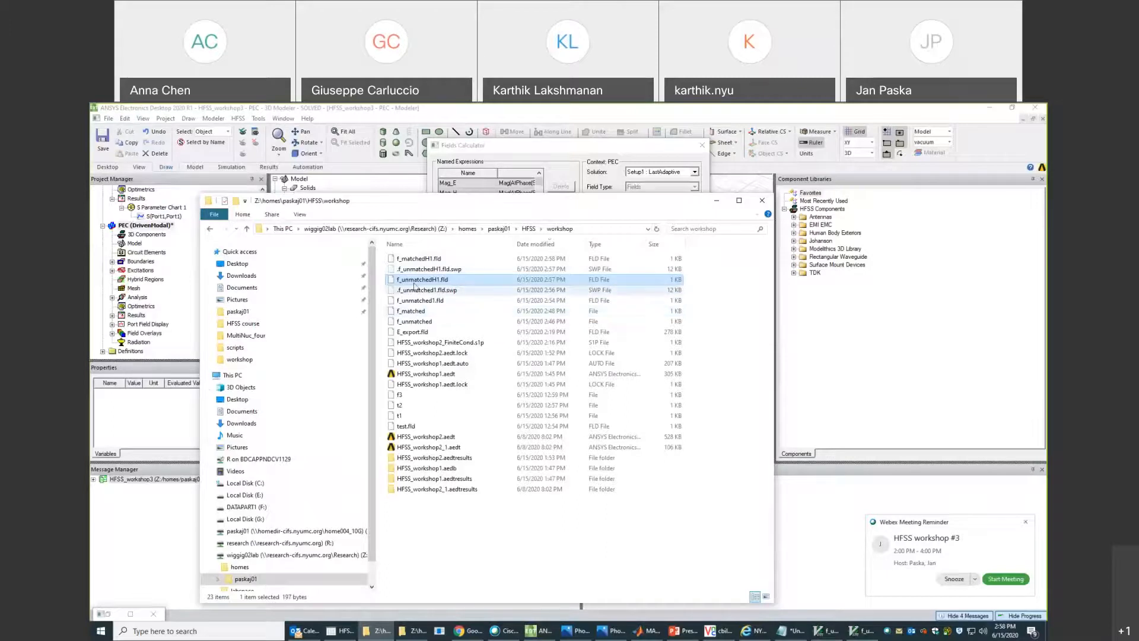
click(419, 261)
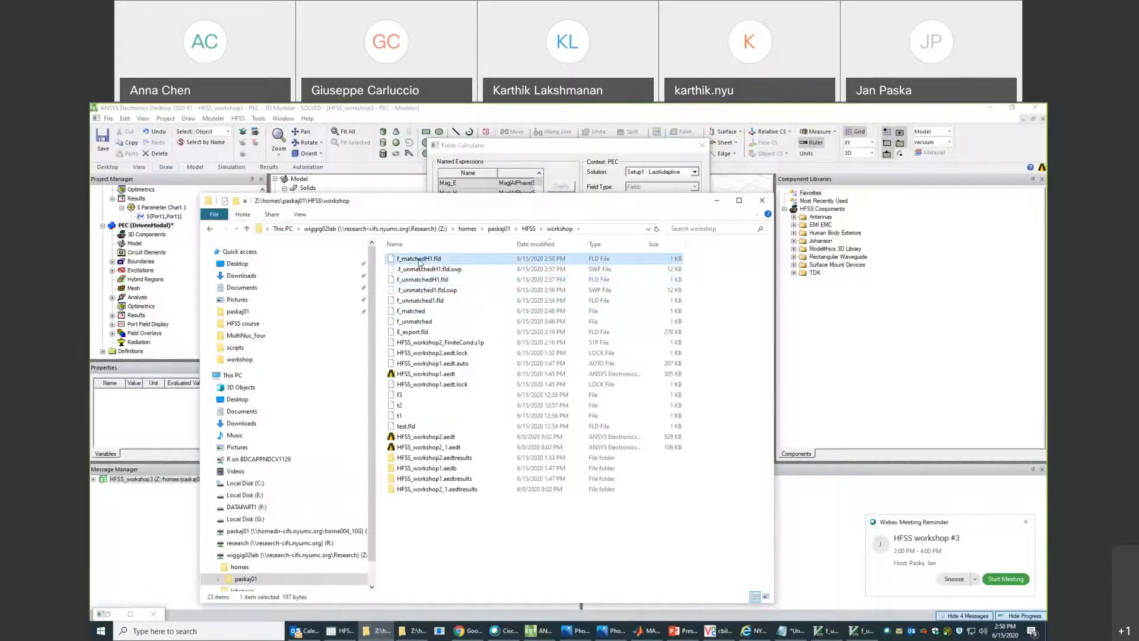
double_click(420, 261)
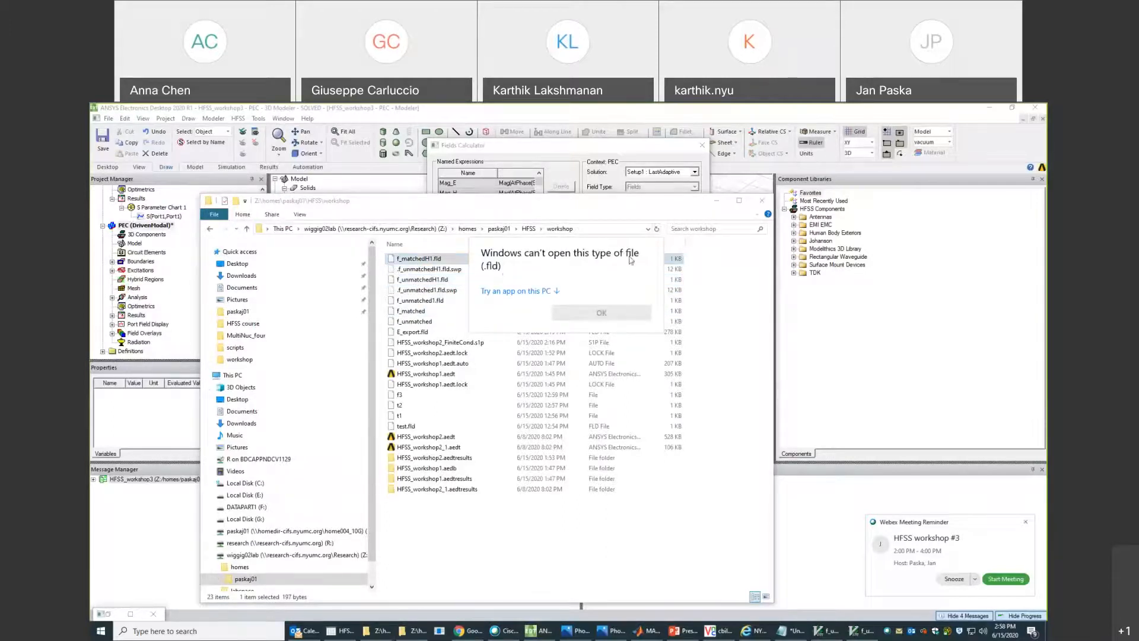
click(587, 312)
right_click(411, 261)
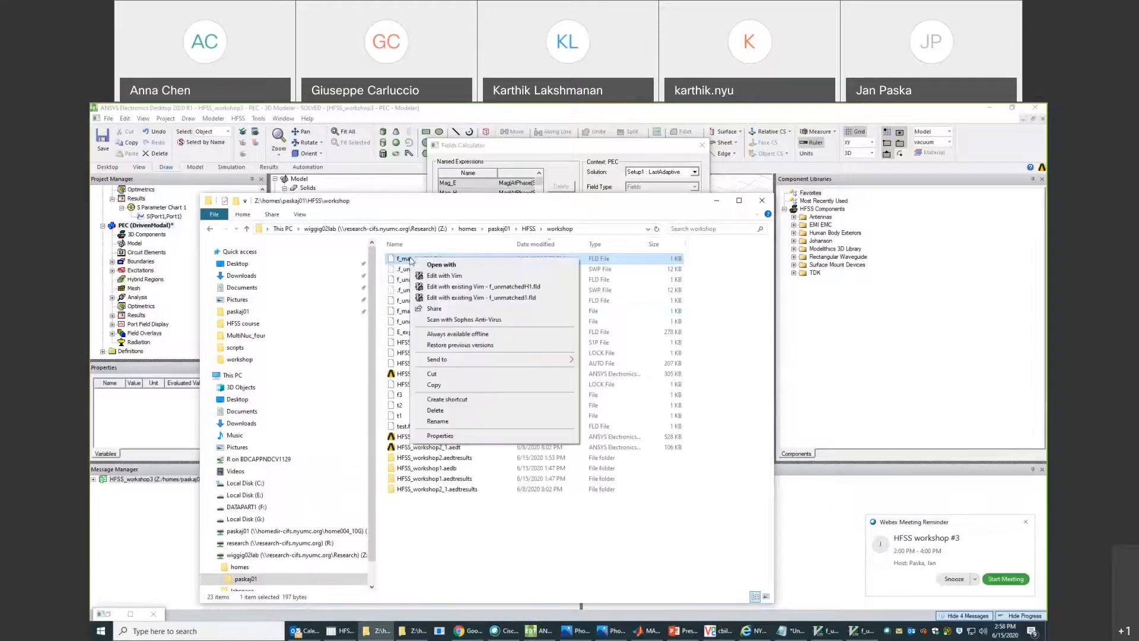
click(432, 277)
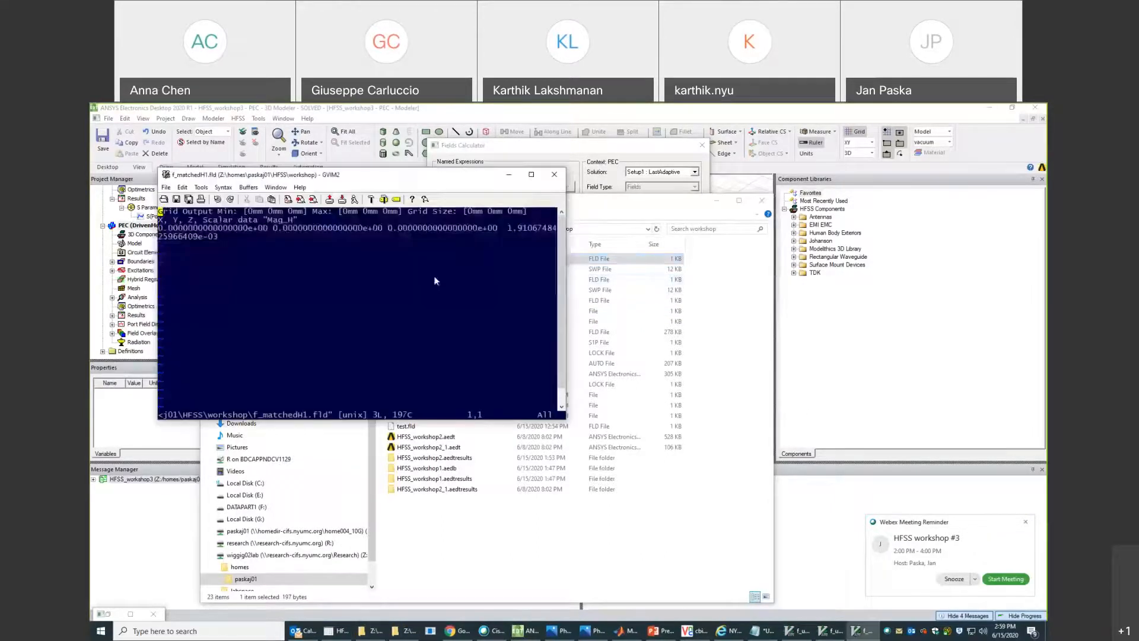
Widen the f_matchedH1.fld window and compare its Mag_H value with the one in f_unmatchedH1.fld.
drag(788, 304, 800, 345)
mouse_move(831, 631)
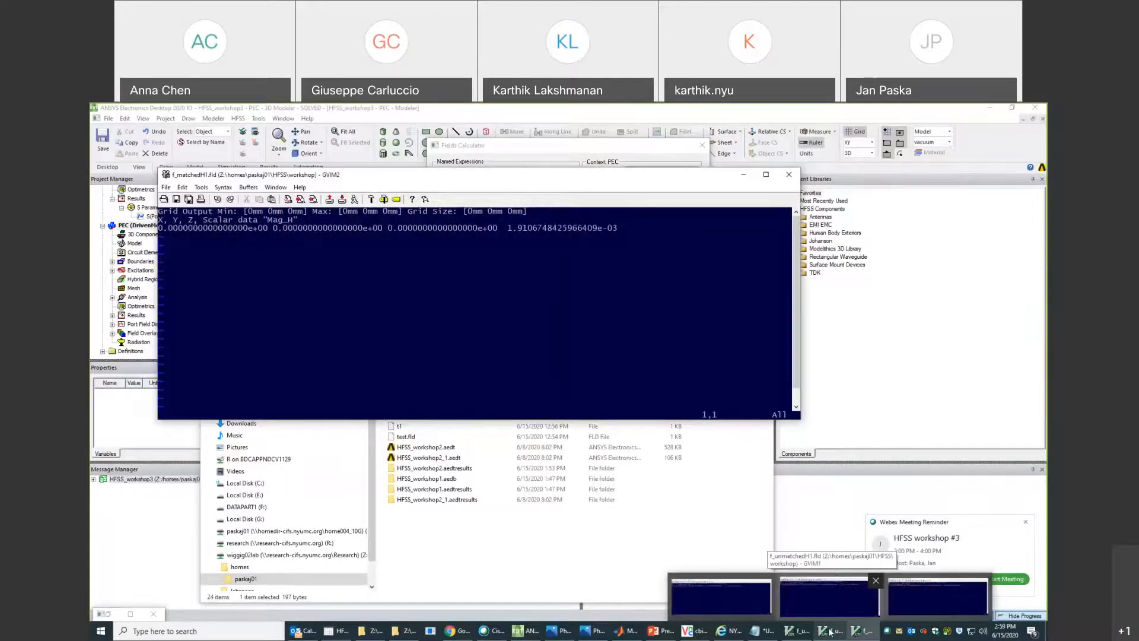
click(830, 596)
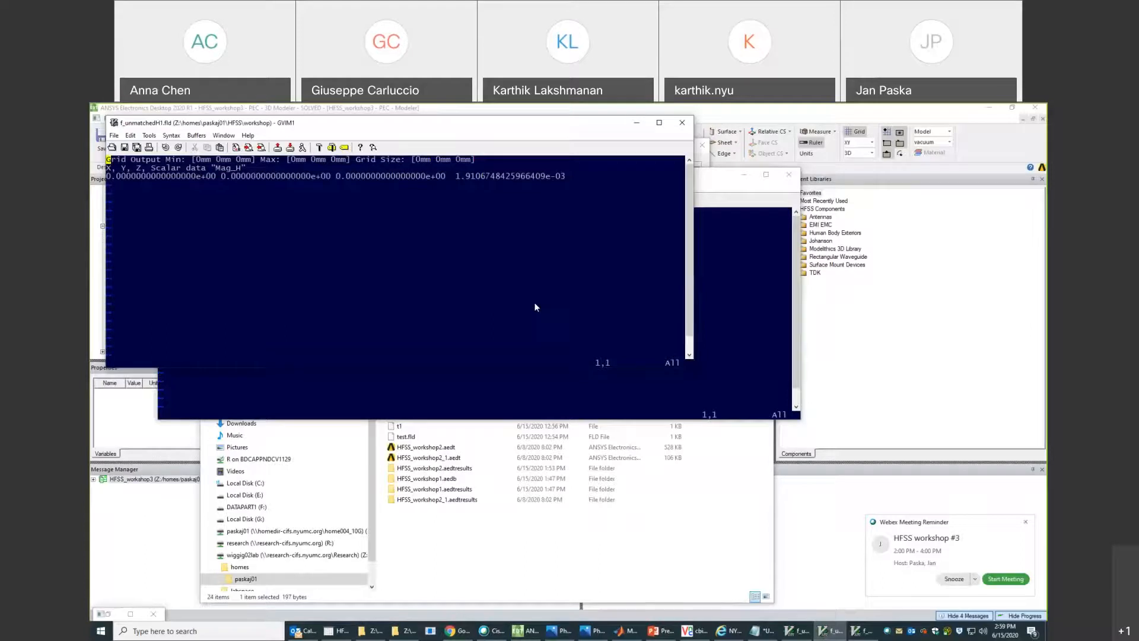
drag(170, 118, 255, 295)
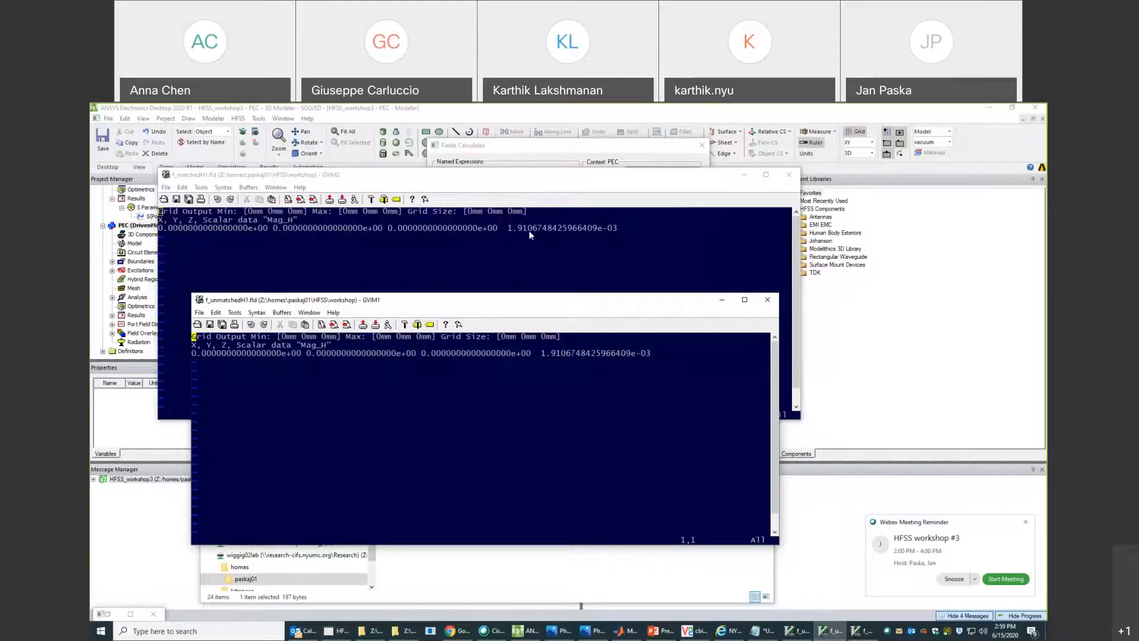
Close the f_matchedH1.fld window, return to ANSYS Electronics Desktop and close the Fields Calculator.
click(789, 174)
click(509, 149)
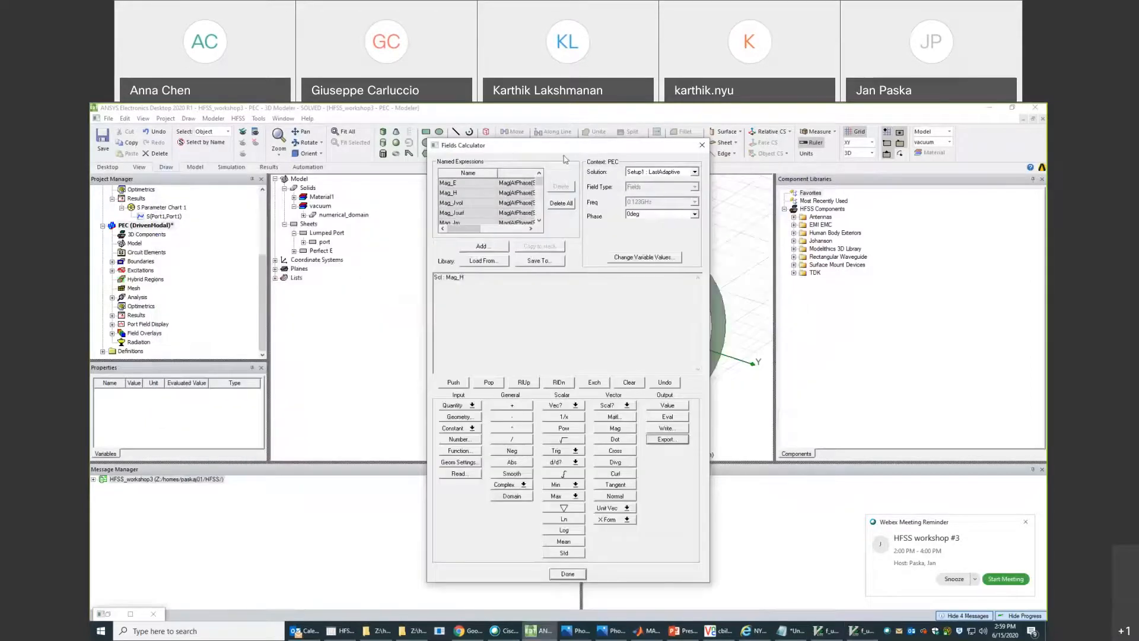
click(702, 145)
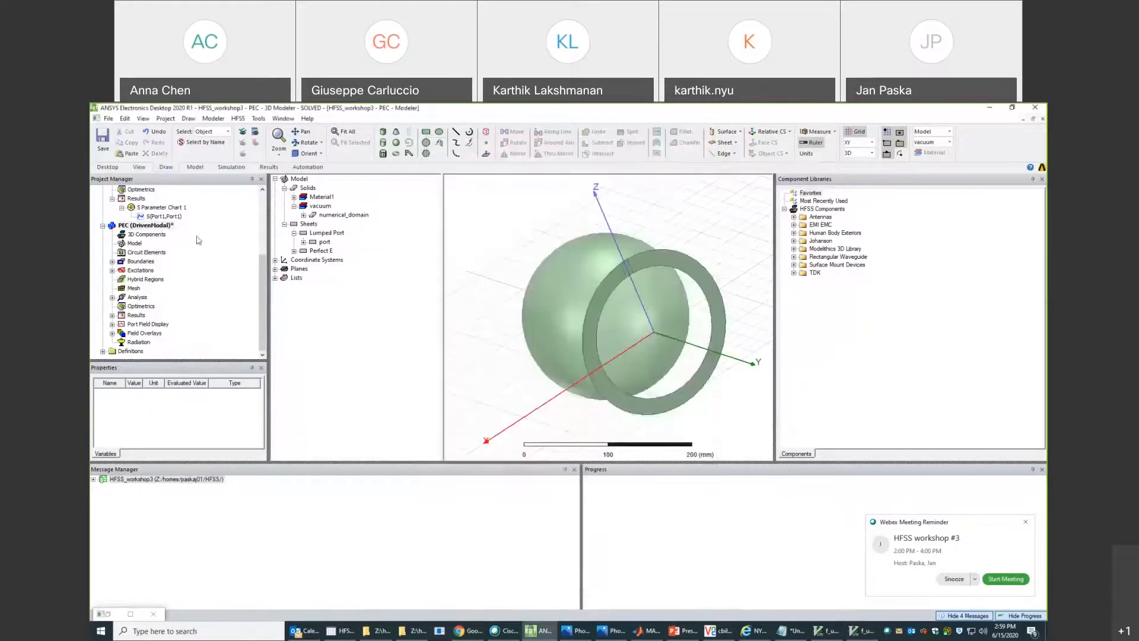
Check the Circuit1 schematic and its S Parameter Chart 1 Smith chart.
drag(261, 279, 261, 216)
double_click(128, 208)
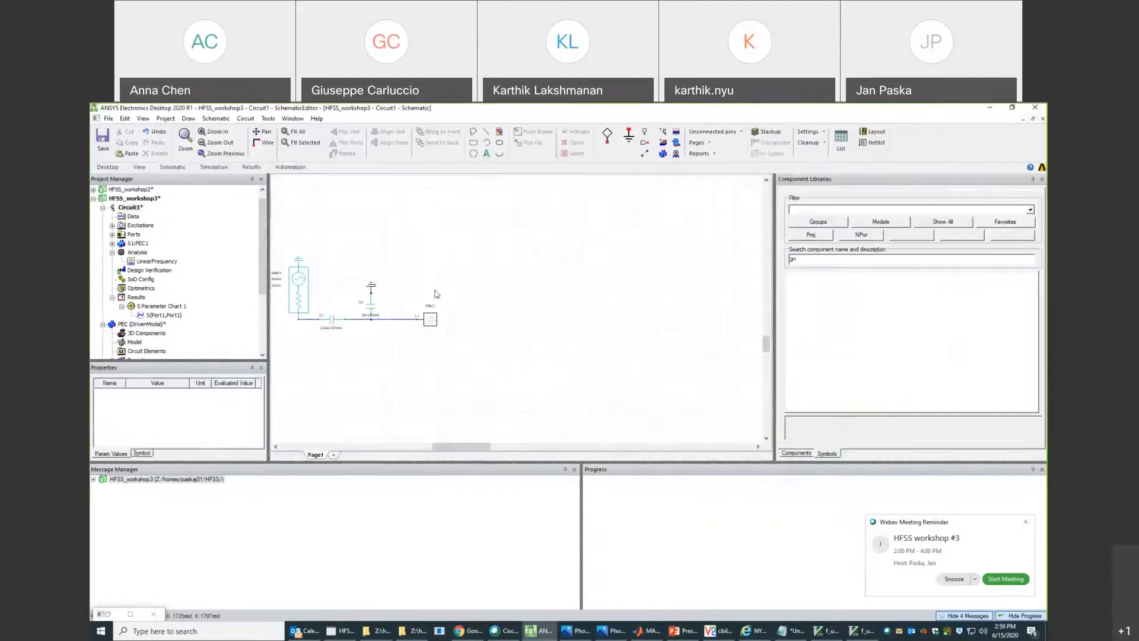
double_click(148, 315)
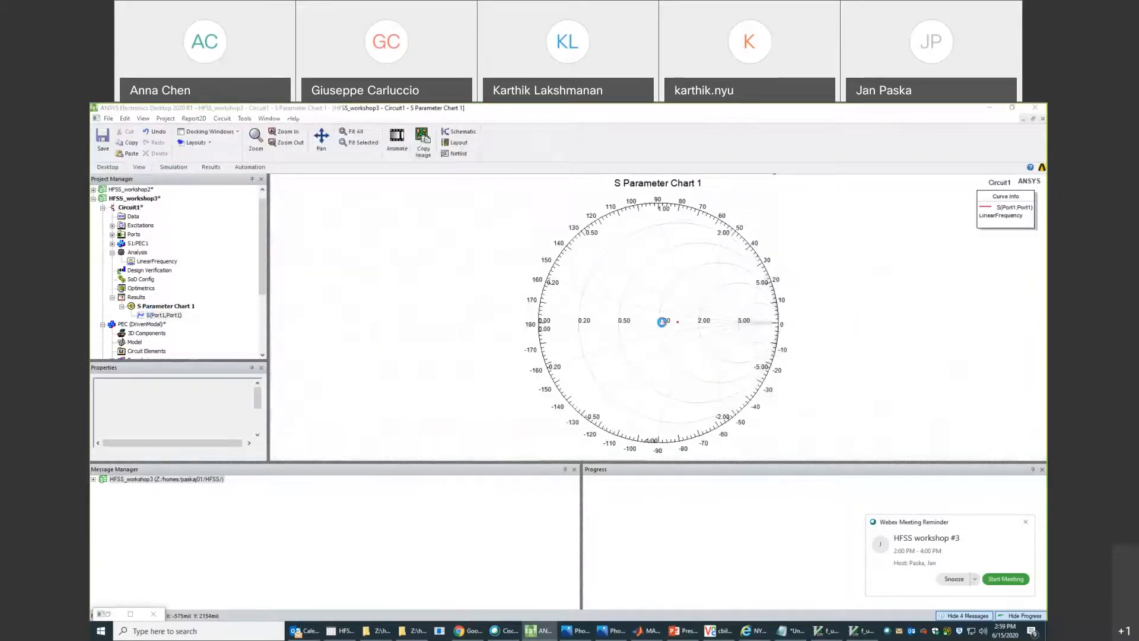
click(472, 382)
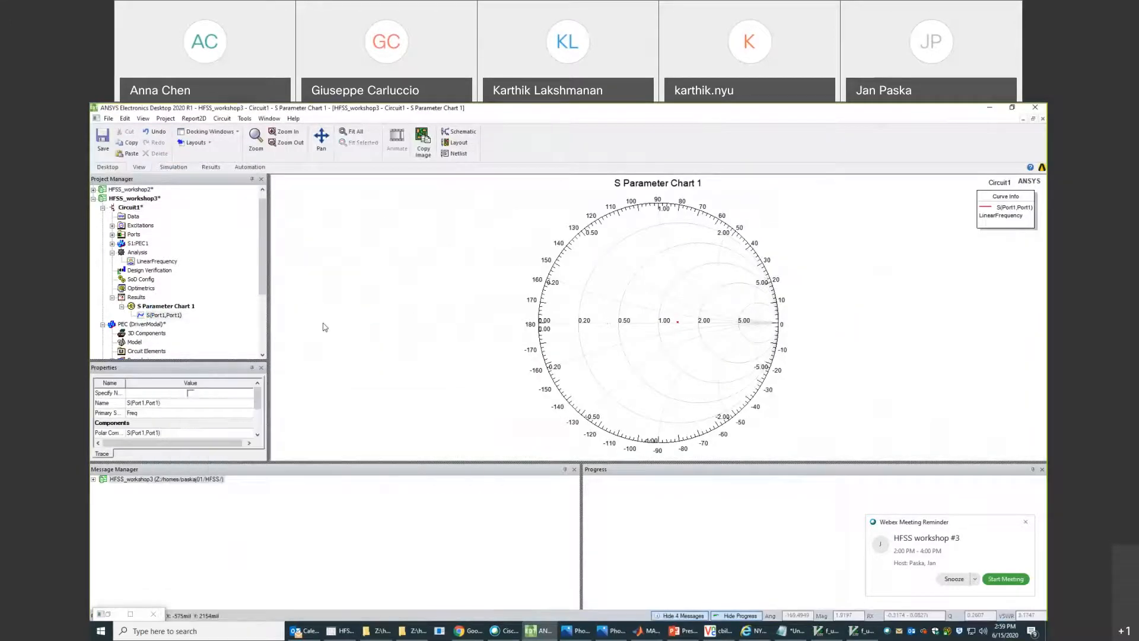
Push the LinearFrequency excitations from the PEC1 block of the Circuit1 schematic into the PEC design.
double_click(127, 208)
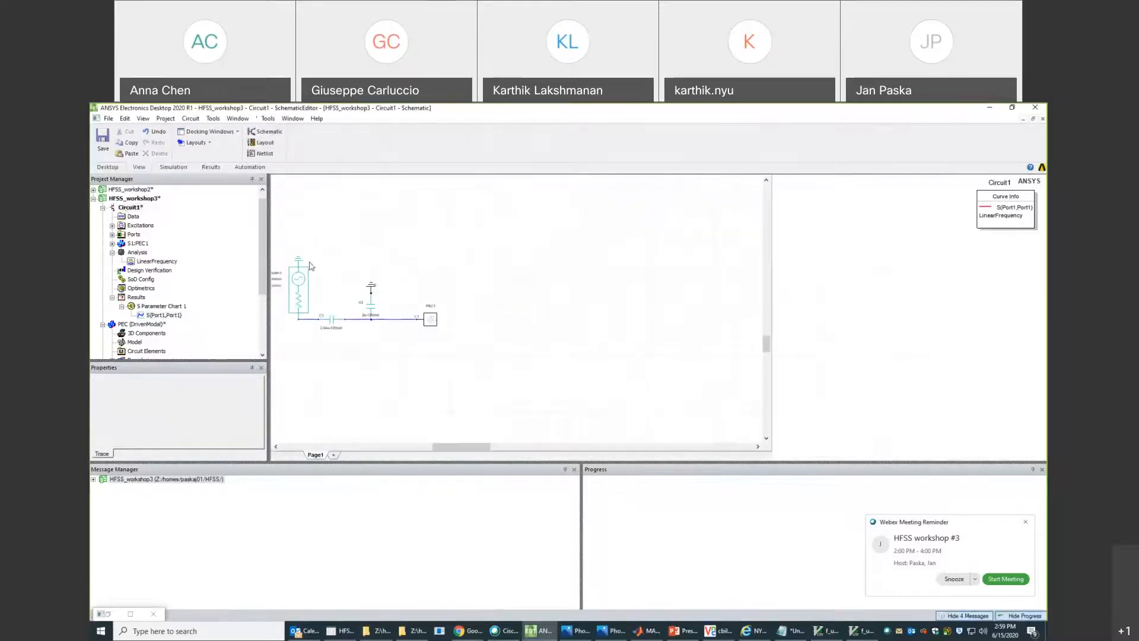
right_click(428, 322)
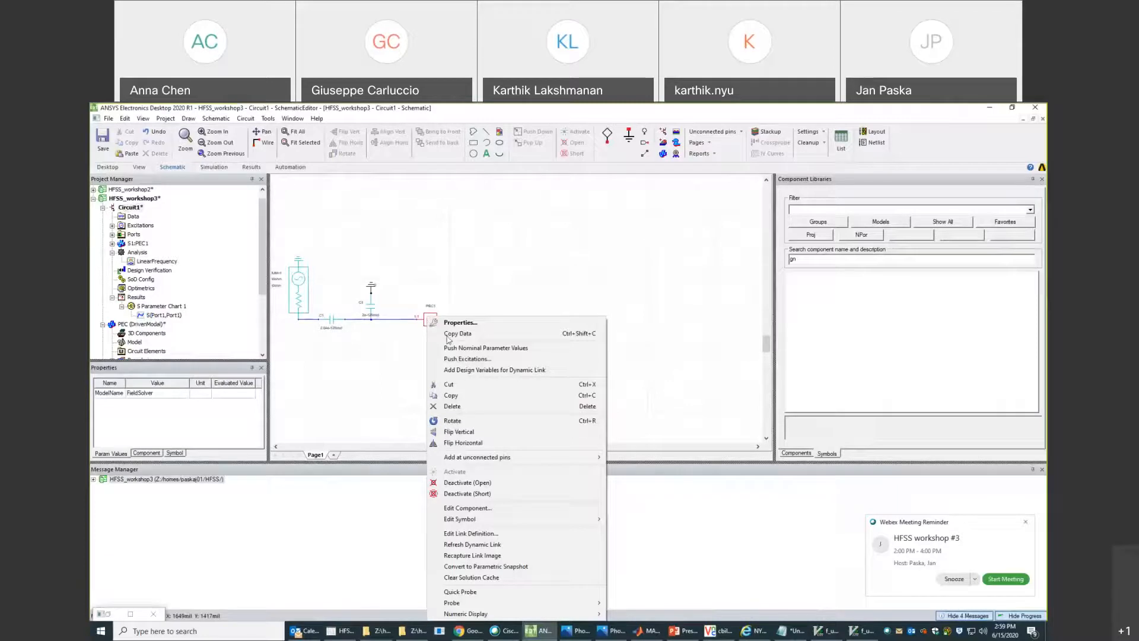
click(460, 359)
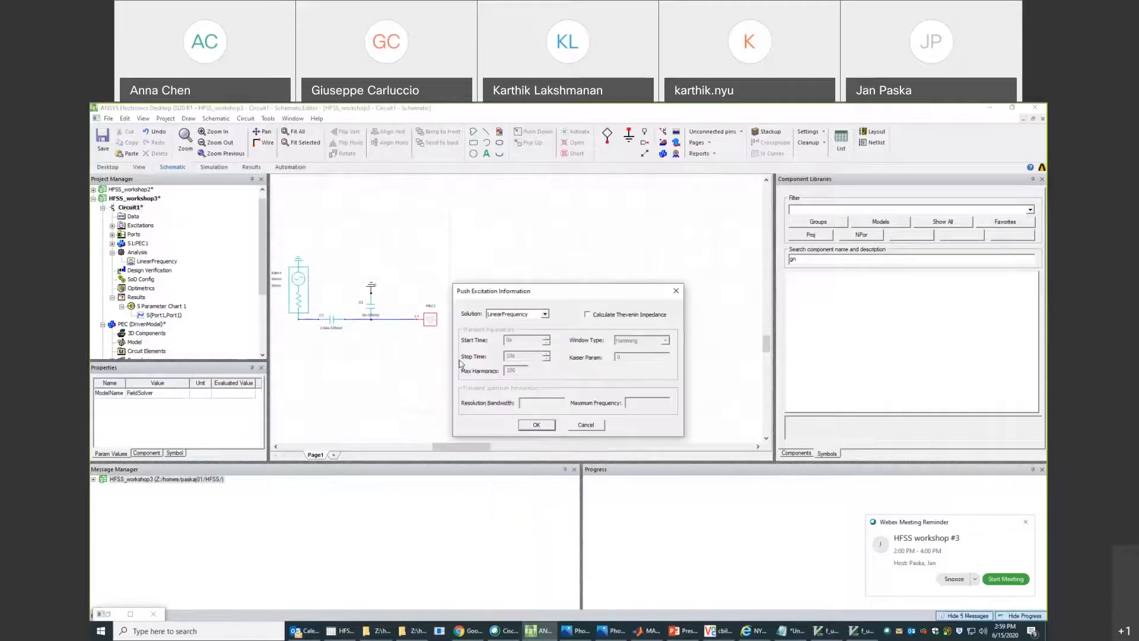
click(536, 425)
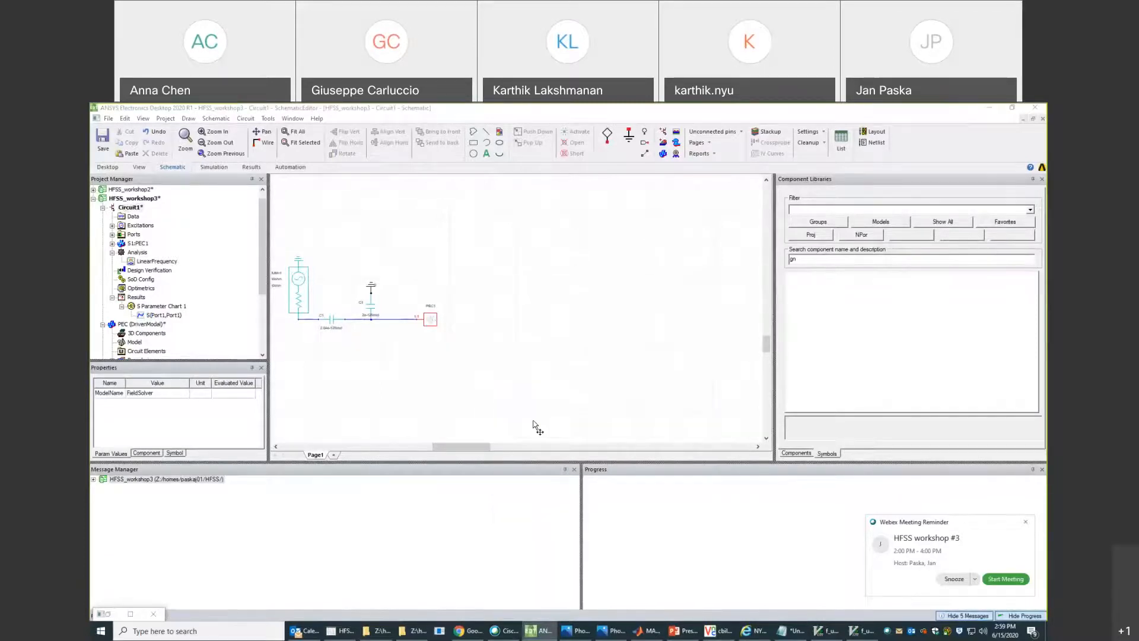
Return to the PEC design and reopen the Fields Calculator with the updated excitations.
drag(262, 249, 271, 277)
click(157, 253)
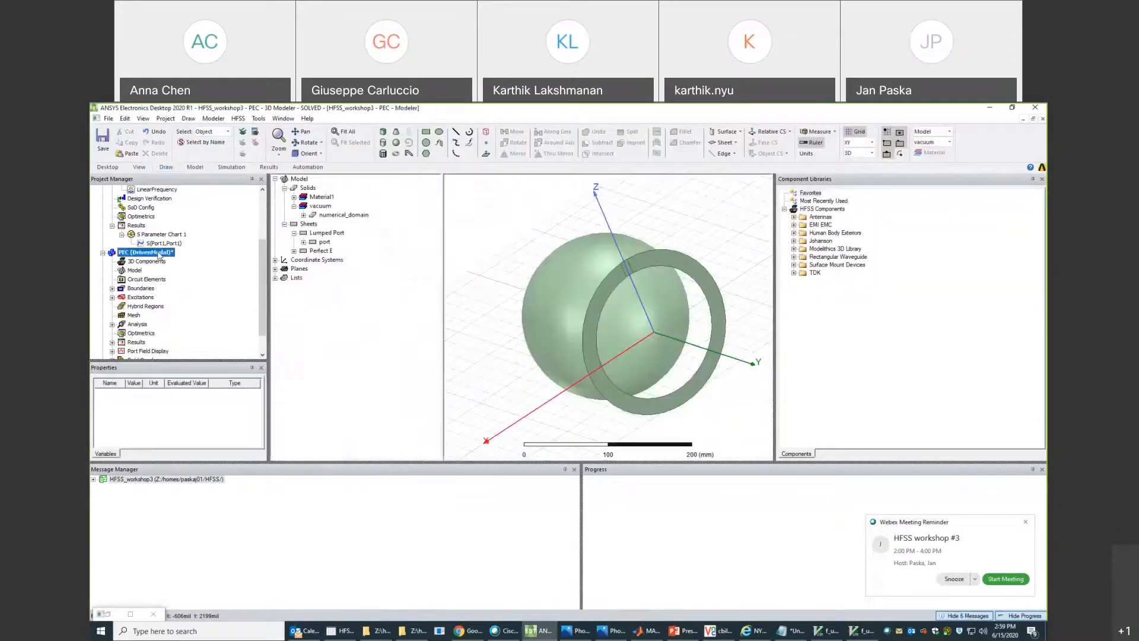
click(258, 118)
mouse_move(233, 121)
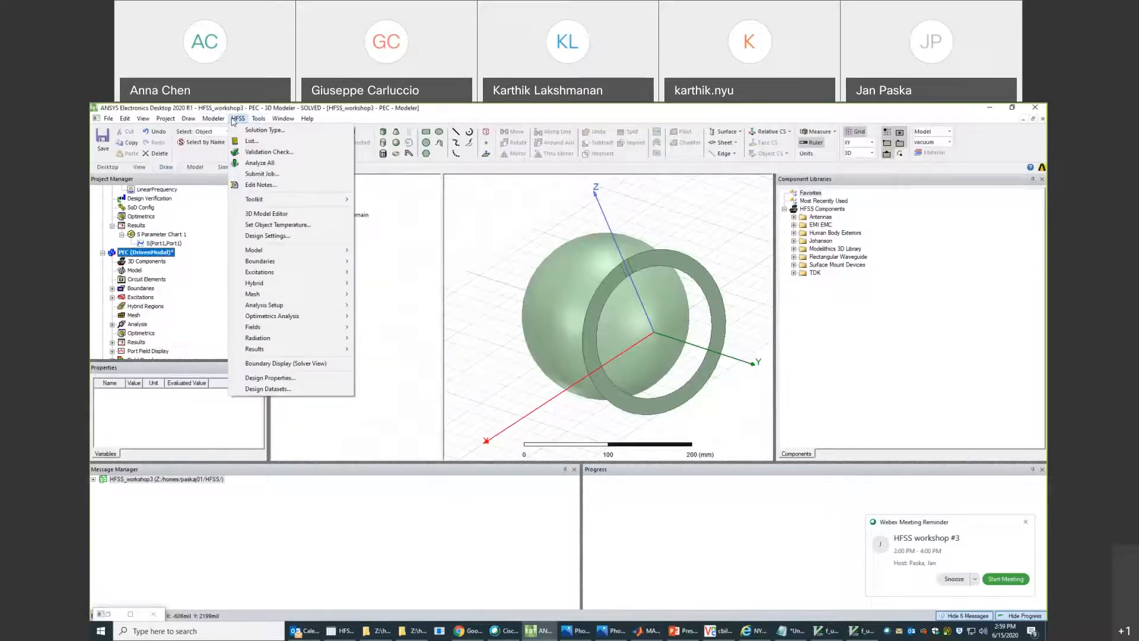
mouse_move(285, 327)
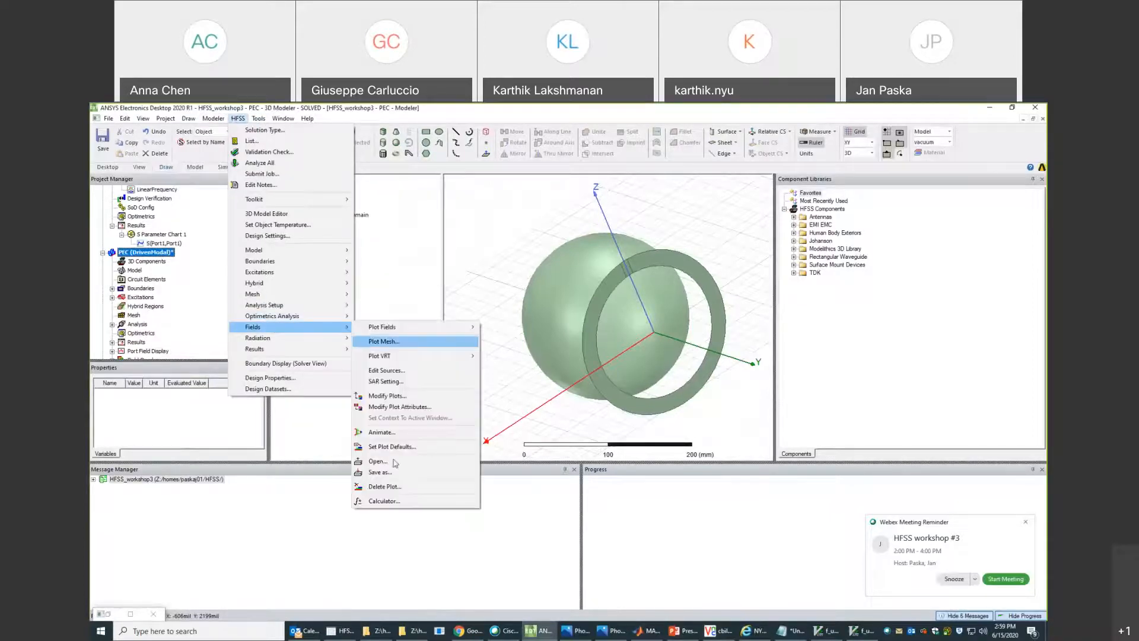
click(391, 500)
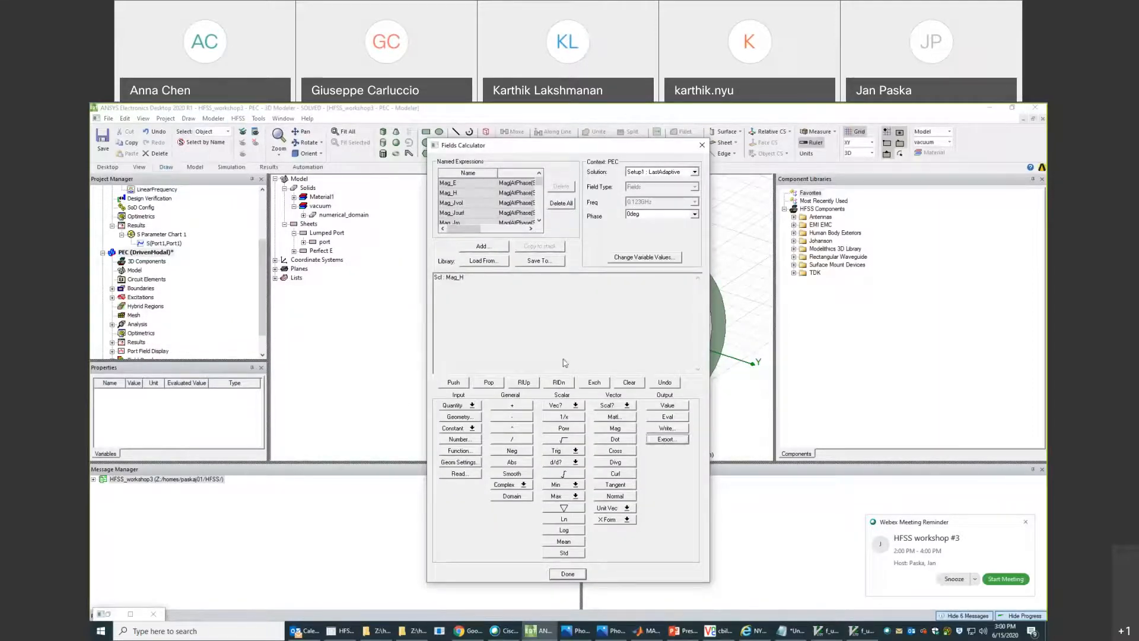
Start a field export of Mag_H and overwrite f_matchedH1.fld in the workshop folder as the output file.
click(666, 440)
click(692, 295)
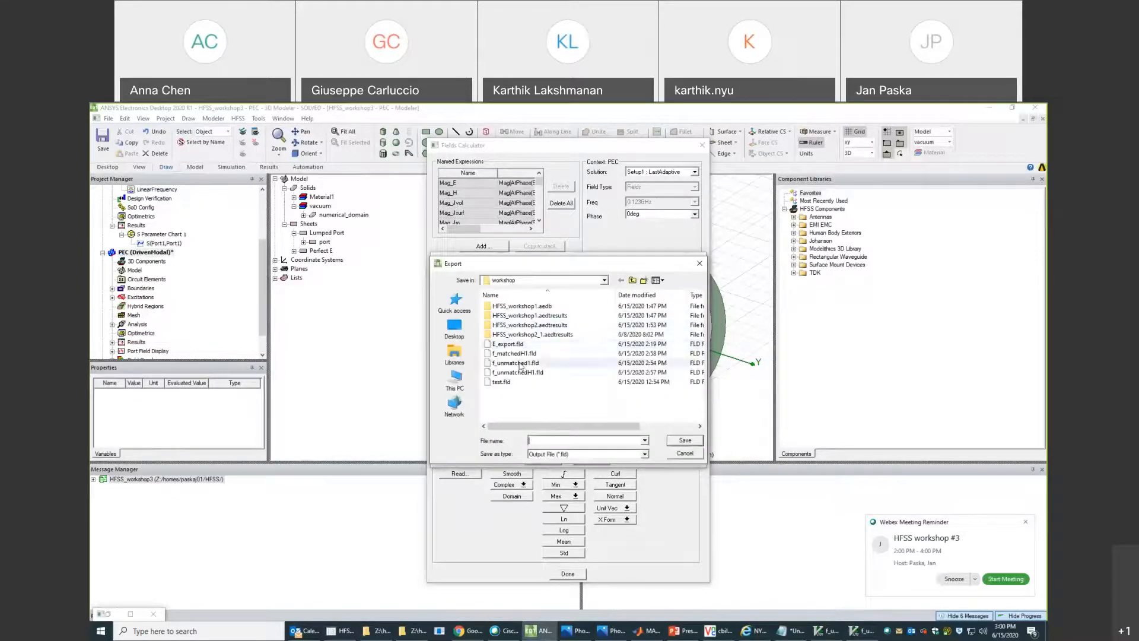
double_click(522, 356)
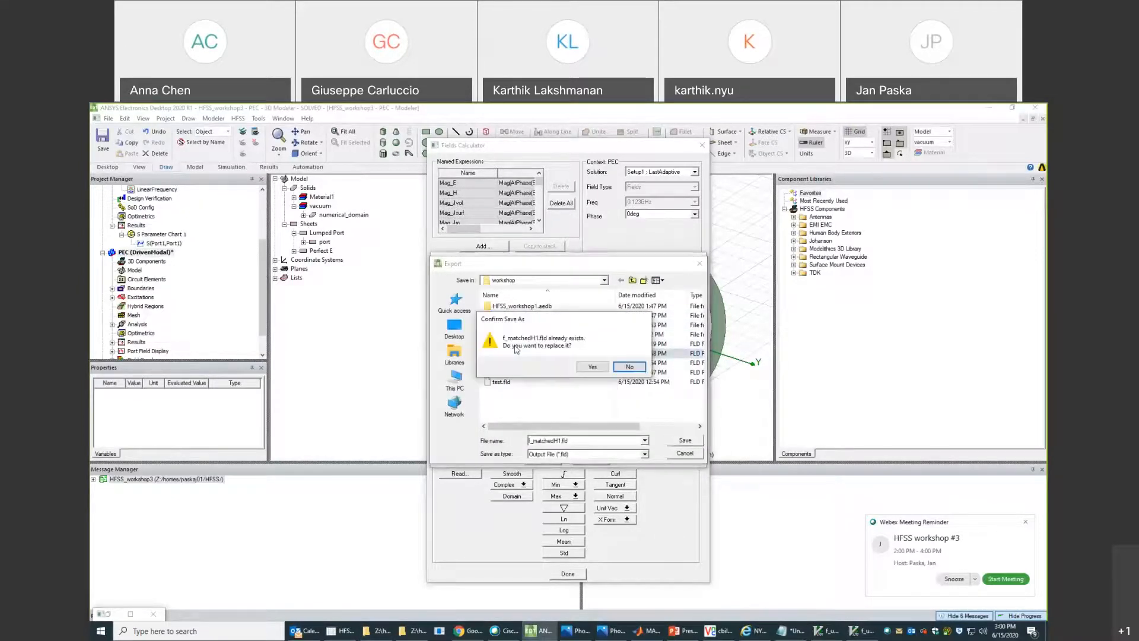
click(586, 368)
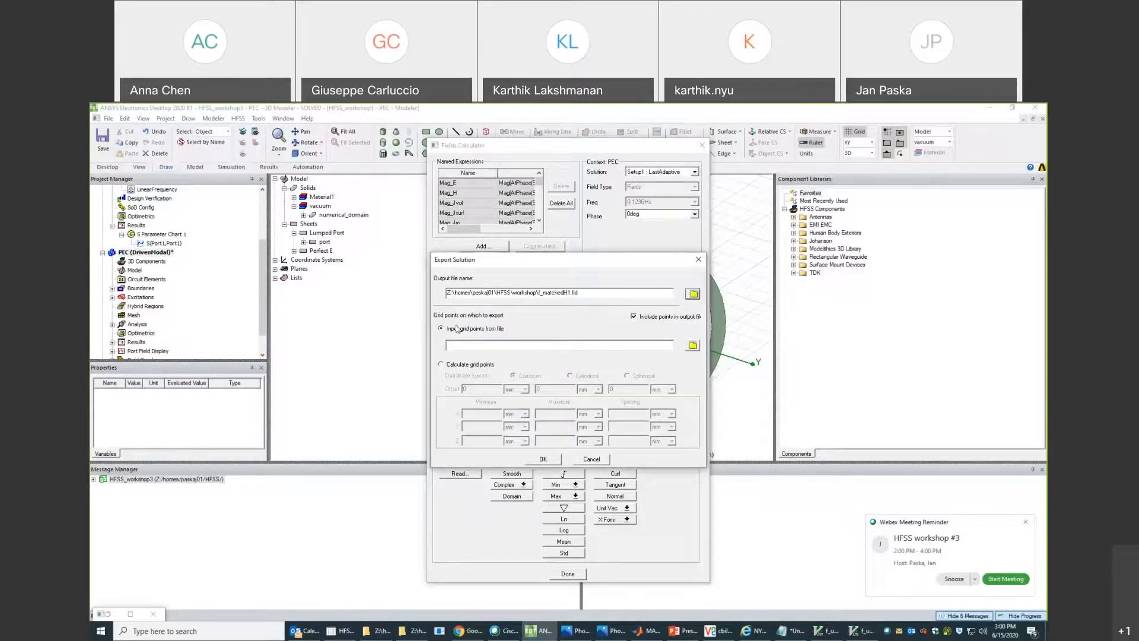
Export Mag_H on a calculated Cartesian grid with minimum, maximum and spacing all 0 mm in X, Y and Z.
click(466, 366)
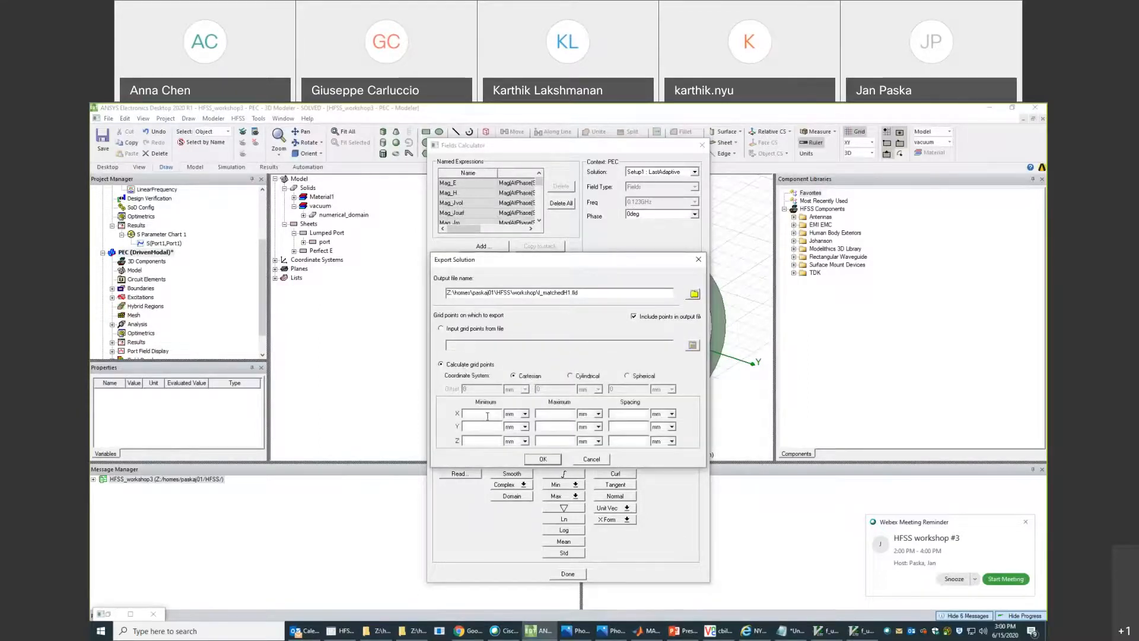
text(0)
key(Tab)
key(Tab)
text(0)
key(Tab)
key(Tab)
text(0)
key(Tab)
key(Tab)
text(0)
key(Tab)
key(Tab)
text(0)
key(Tab)
key(Tab)
text(0)
click(545, 458)
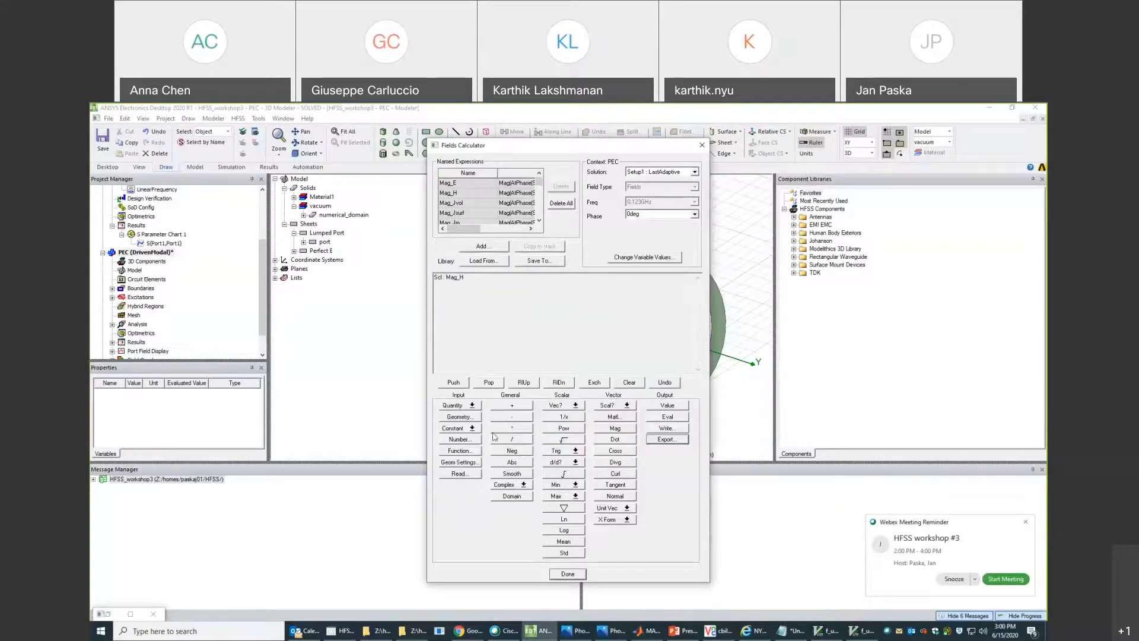
Open f_matchedH1.fld from the workshop folder and compare its Mag_H value with f_unmatchedH1.fld, placing the two windows one above the other.
click(371, 634)
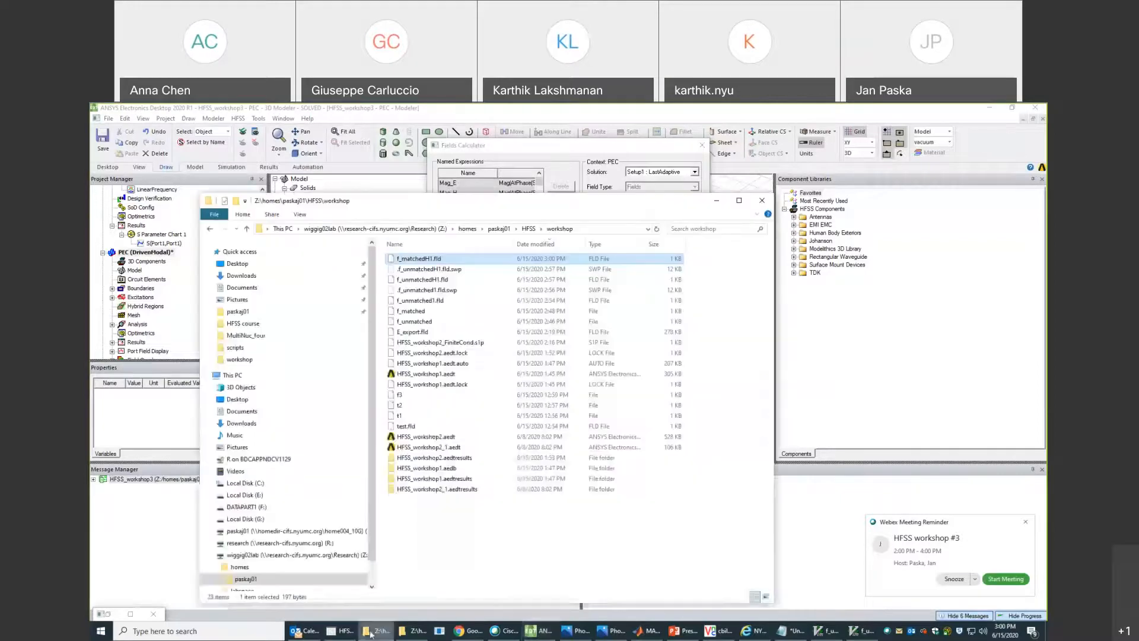
right_click(421, 258)
click(436, 273)
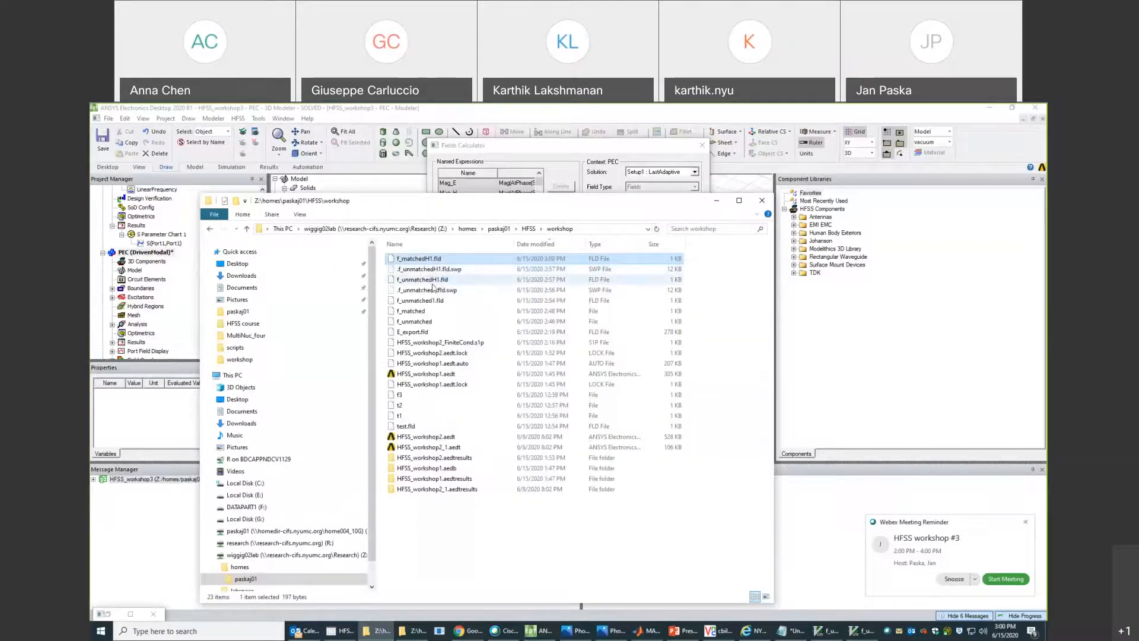
drag(578, 260, 762, 265)
click(829, 630)
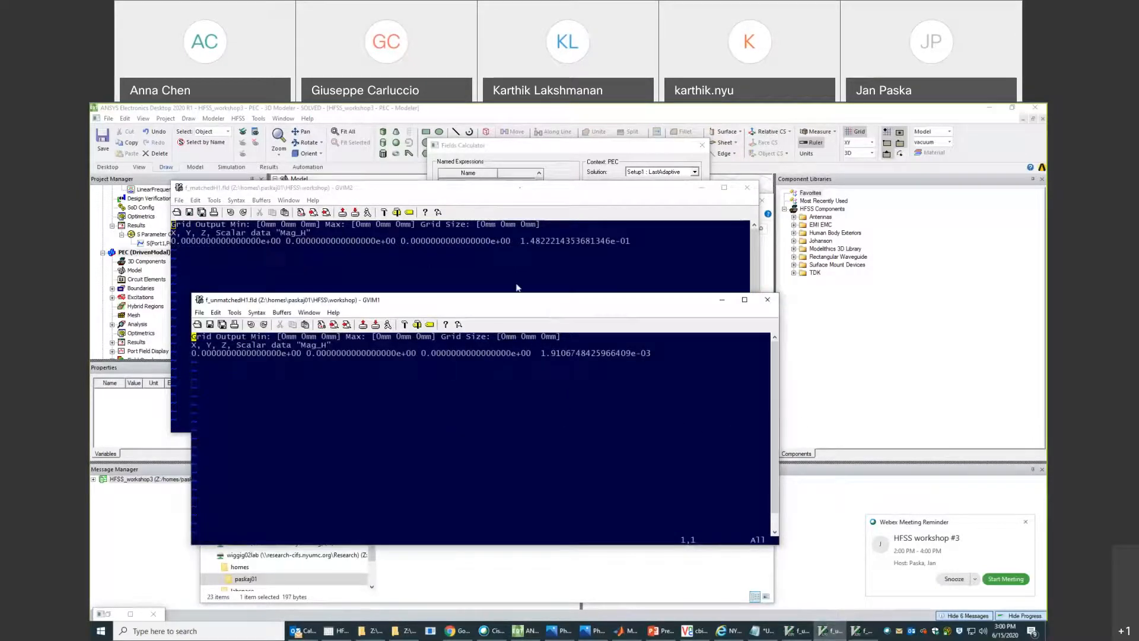
drag(576, 303, 553, 263)
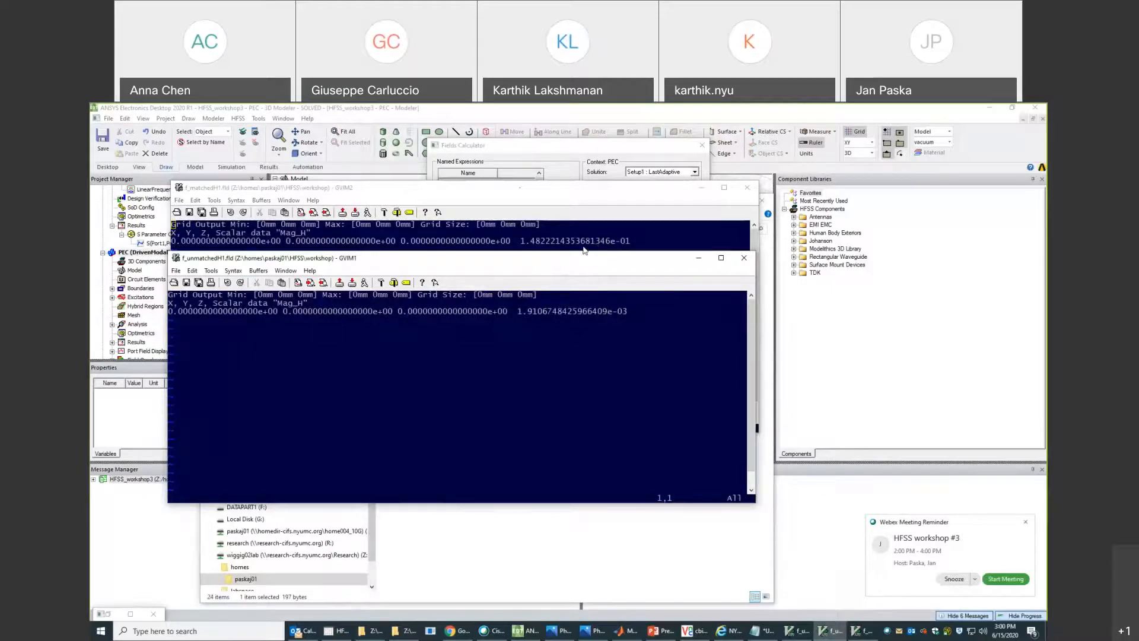
Return to the Fields Calculator and replace Mag_H on the stack with the named expression Mag_E.
click(555, 156)
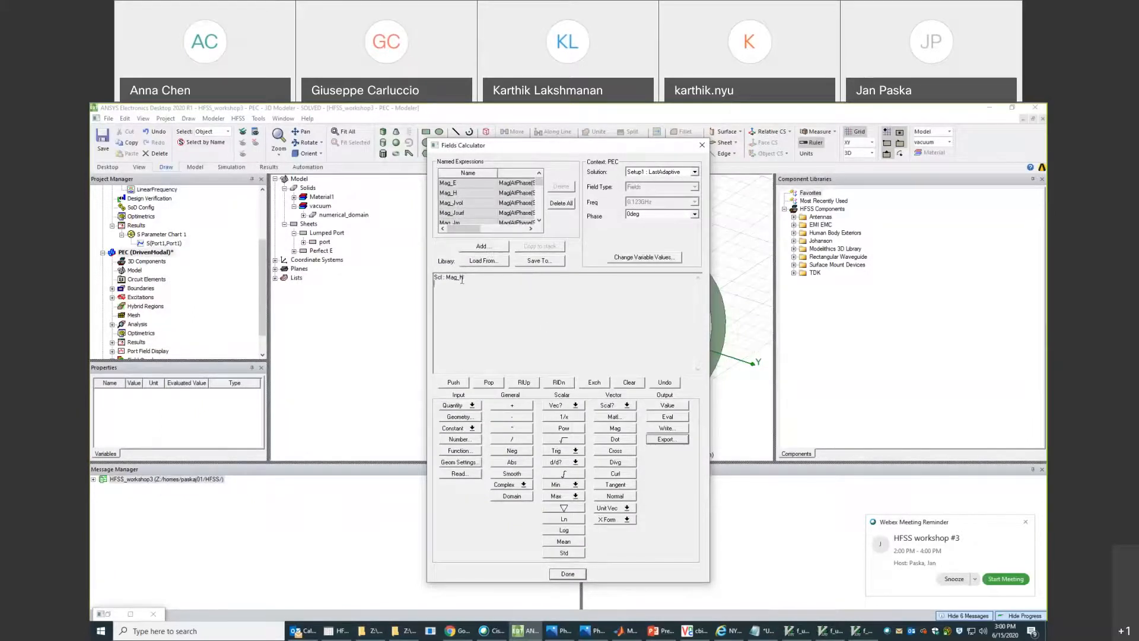
click(488, 382)
click(457, 183)
click(540, 246)
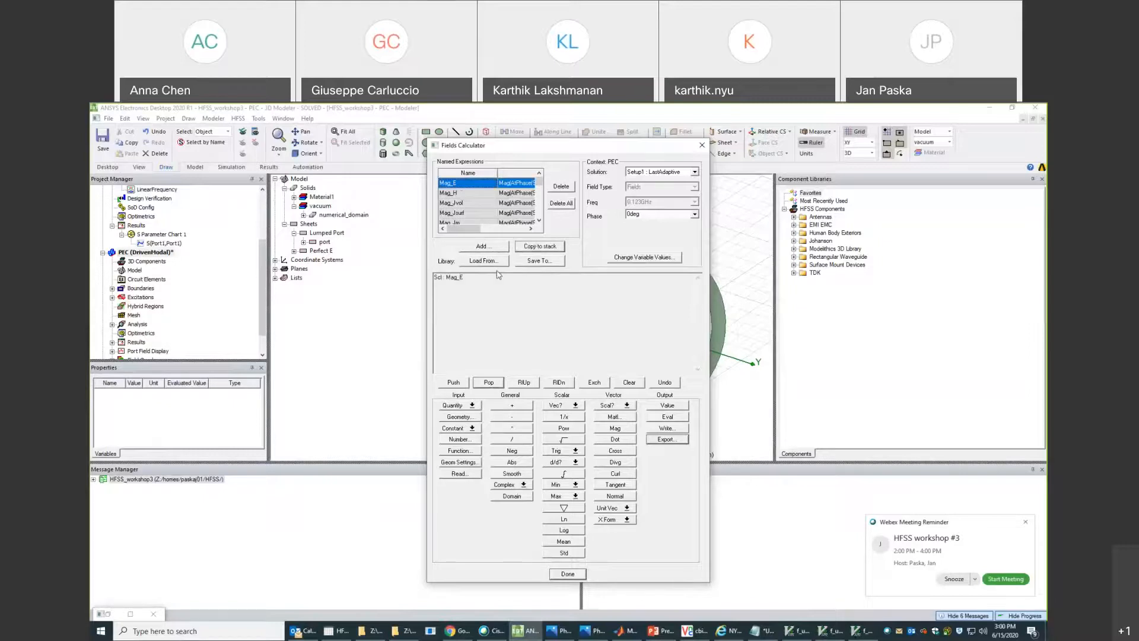
Start a field export of Mag_E and name the output file f_matchedE1.fld in the workshop folder.
click(668, 440)
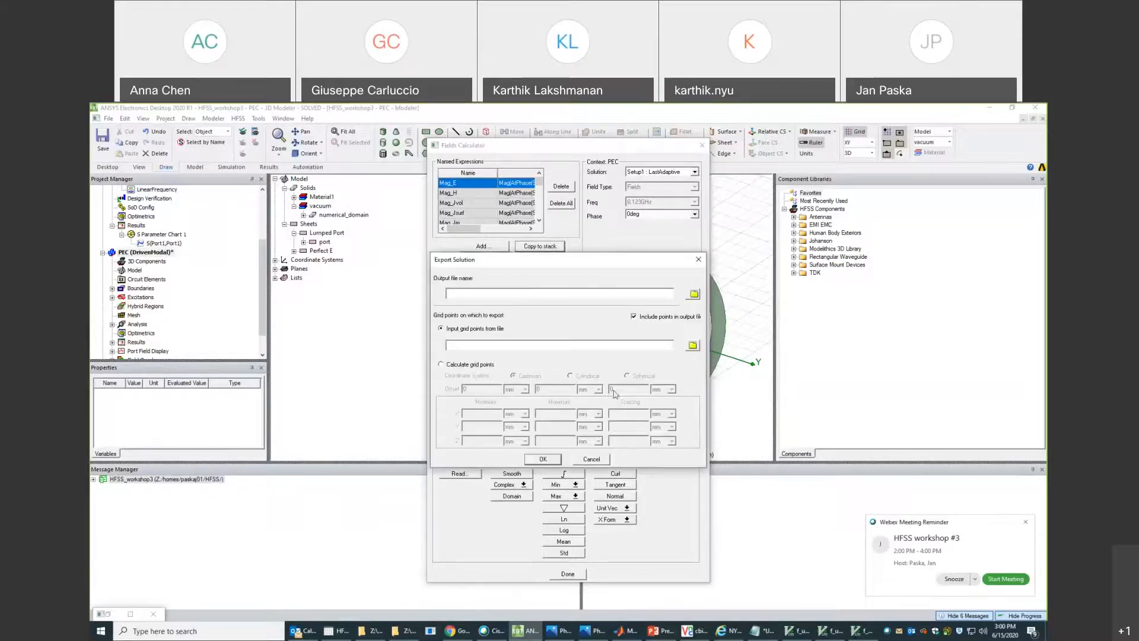
click(694, 294)
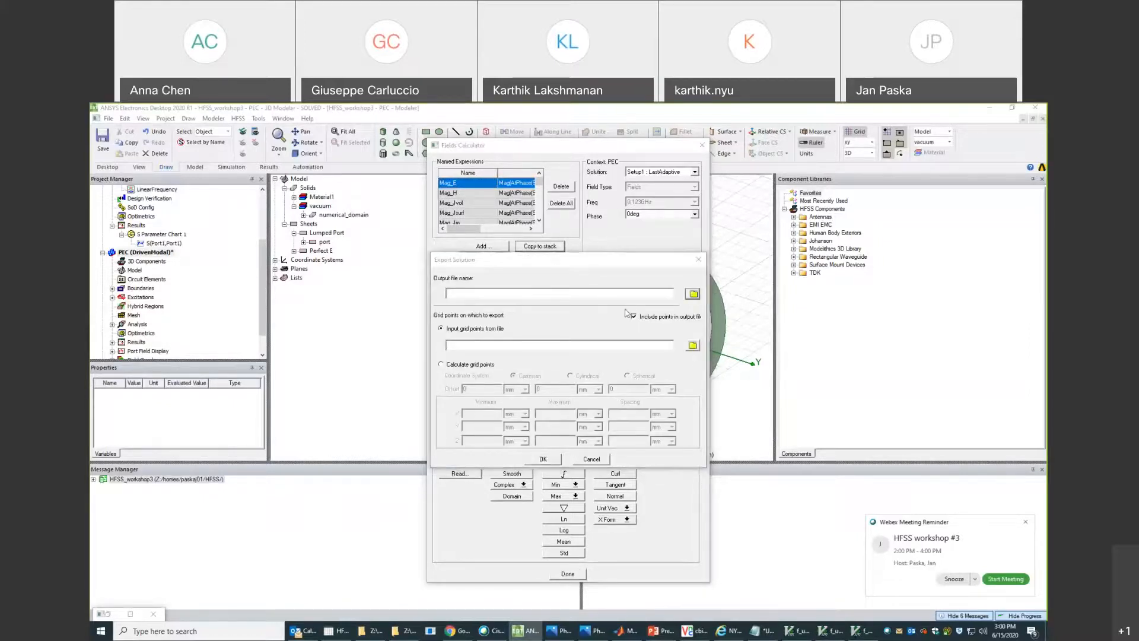
click(515, 354)
click(570, 443)
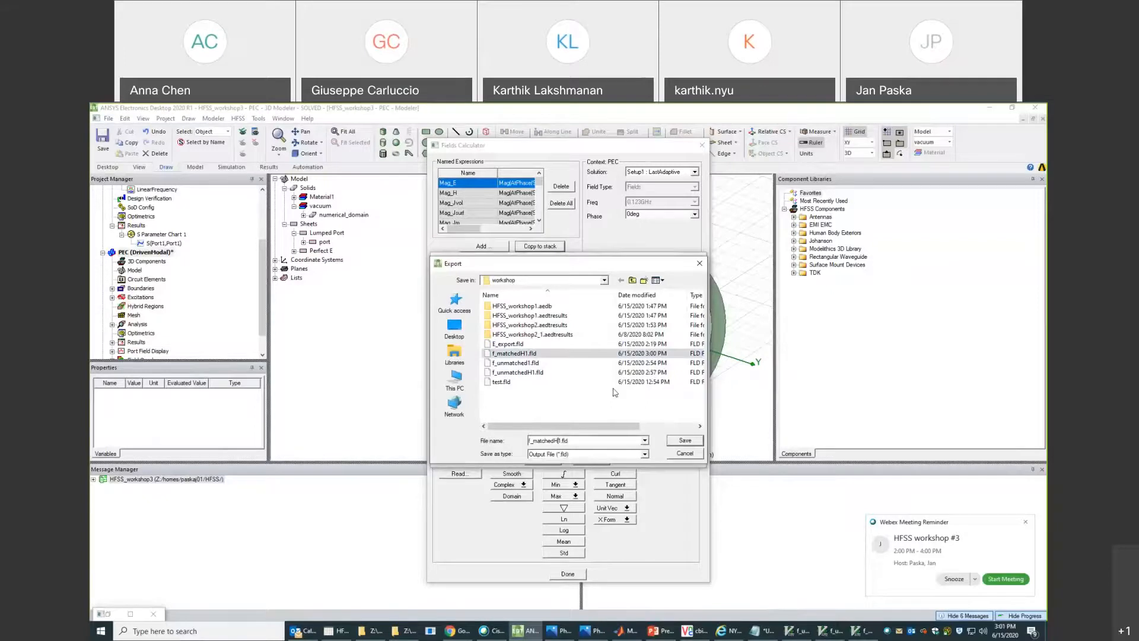
text(W)
key(BackSpace)
text(E)
click(680, 443)
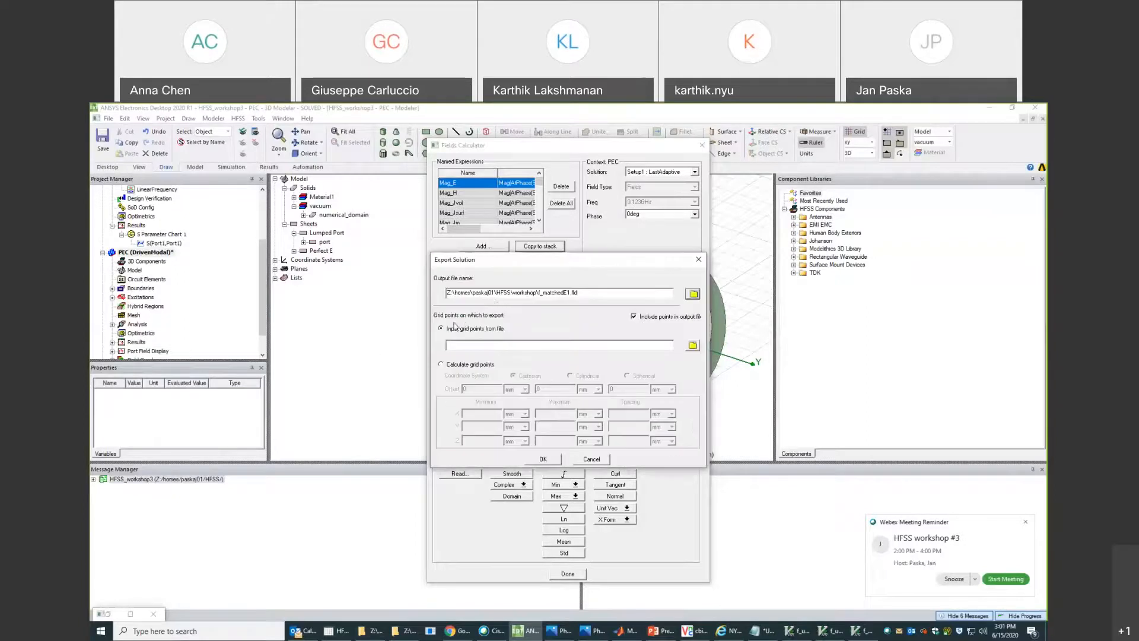
Export Mag_E on a calculated Cartesian grid with minimum, maximum and spacing all 0 mm in X, Y and Z.
click(466, 365)
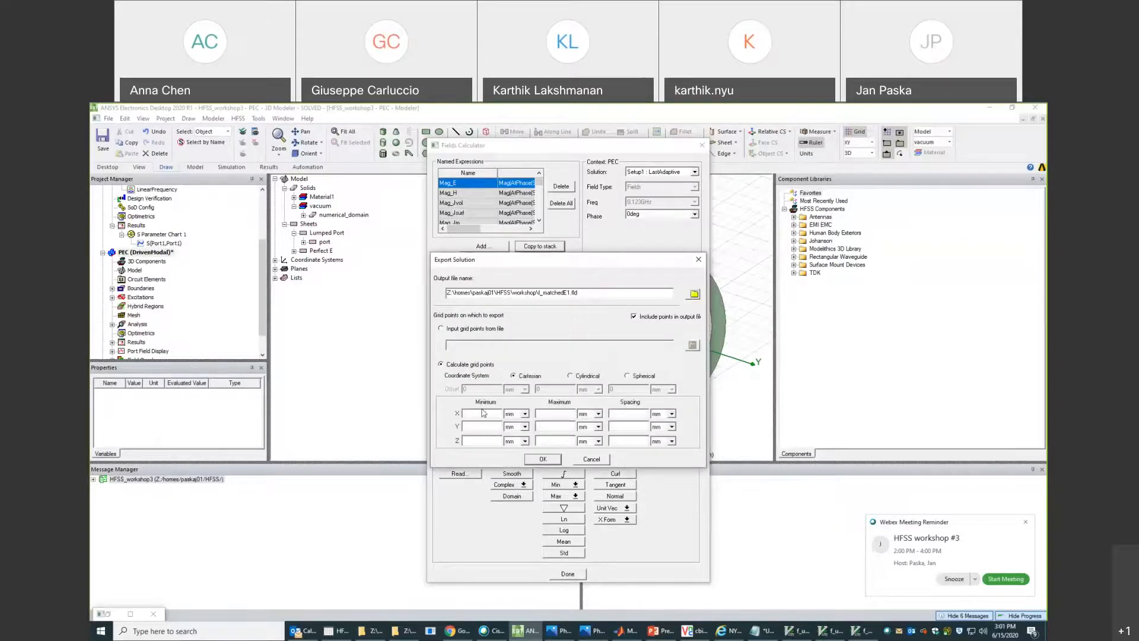
text(0)
key(Tab)
key(Tab)
text(0)
click(624, 416)
text(00)
key(Tab)
text(0)
key(Tab)
text(0)
key(Tab)
key(Tab)
text(0)
key(Tab)
key(Tab)
text(0)
click(534, 461)
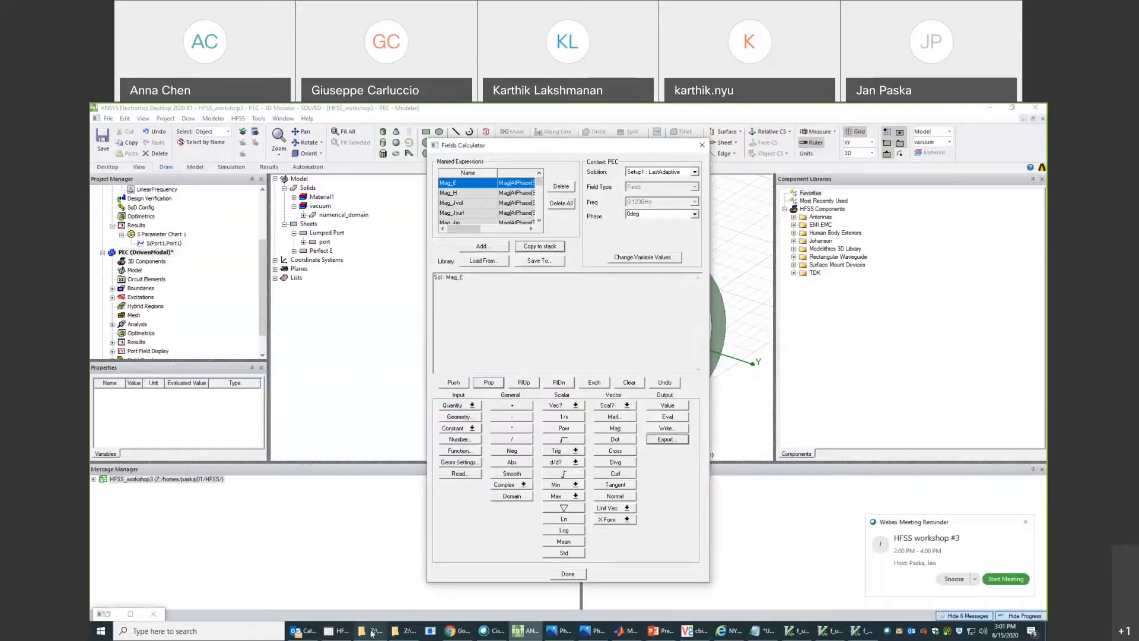
Open f_matchedE1.fld from the workshop folder and compare its Mag_E value with f_unmatched1.fld, arranging both windows to be readable together.
click(375, 634)
click(422, 259)
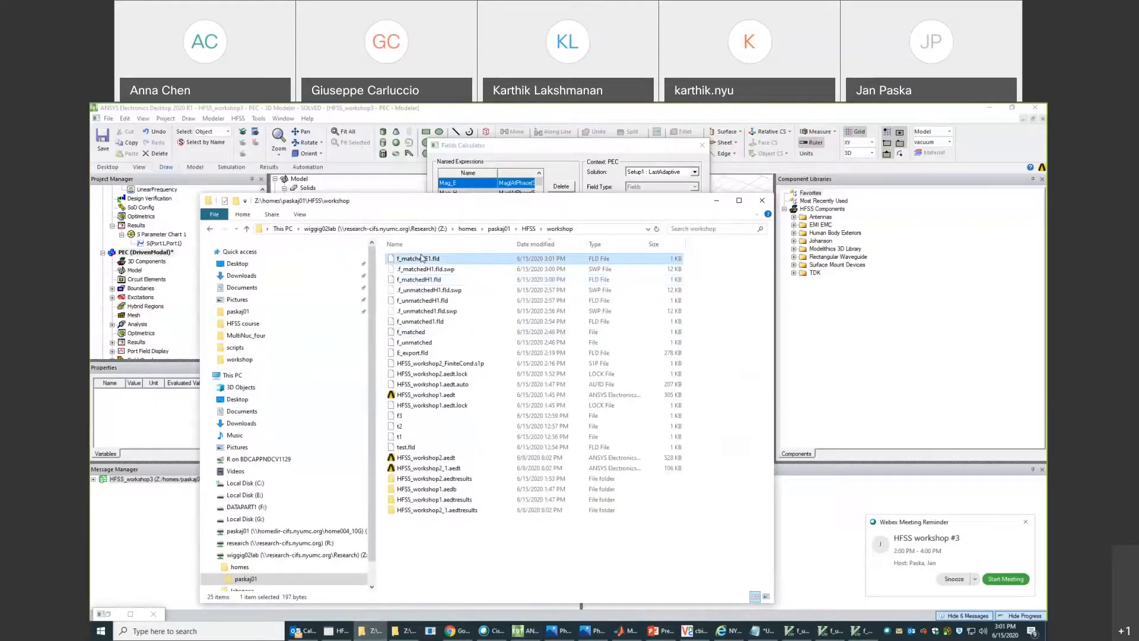
right_click(422, 259)
click(455, 272)
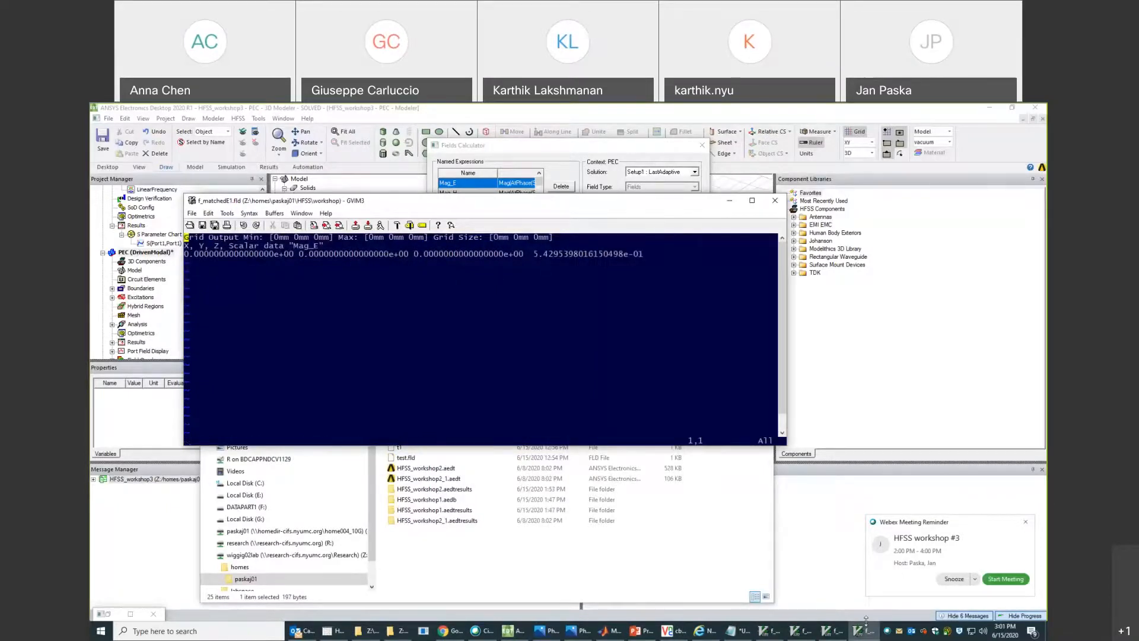
click(769, 631)
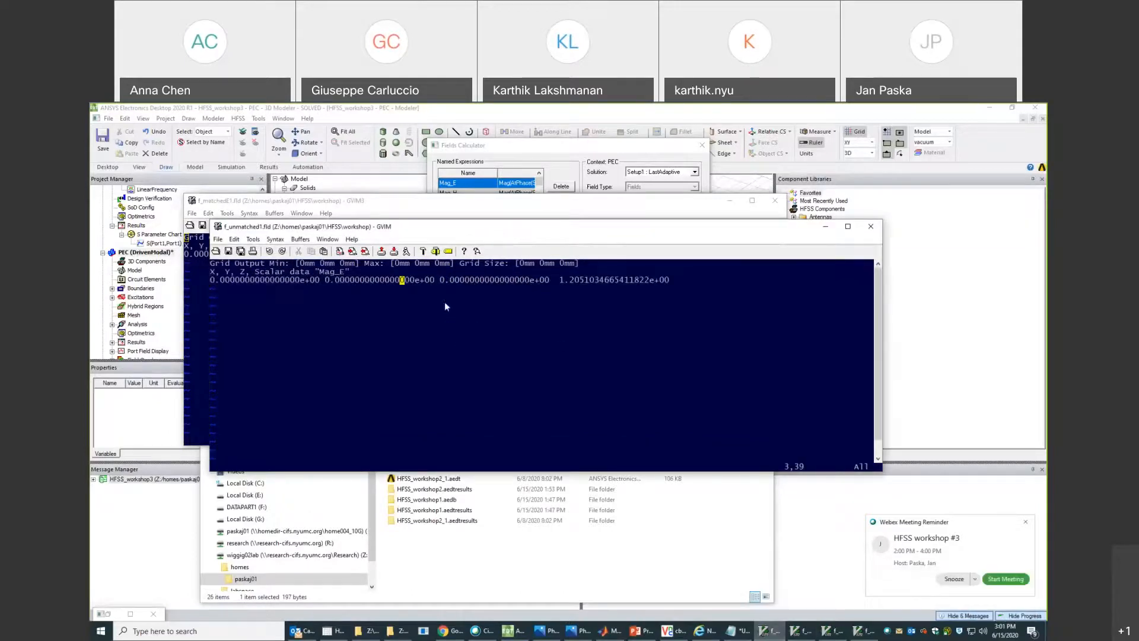
drag(284, 226, 248, 292)
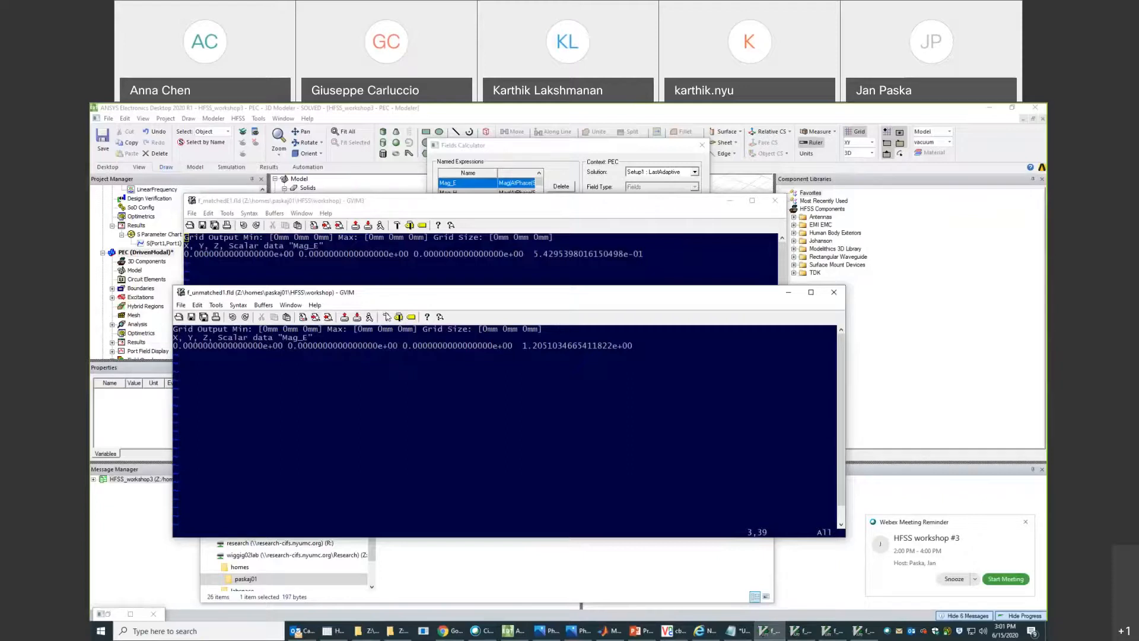
drag(371, 297, 384, 314)
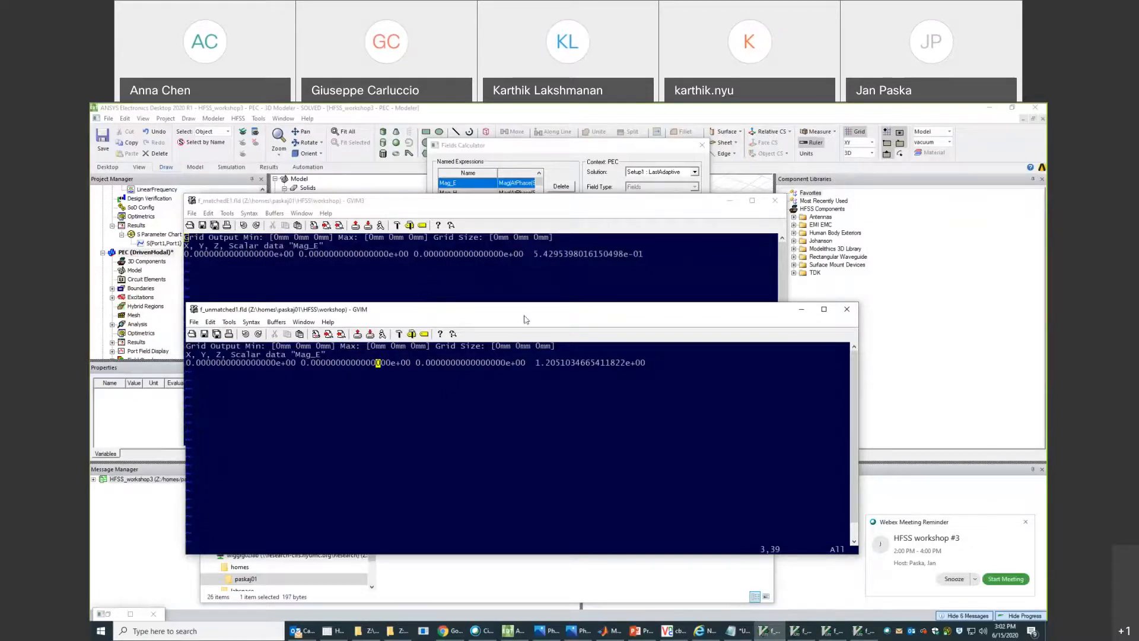
Close the f_unmatched1.fld window and look over the exported field files in the workshop folder.
click(851, 315)
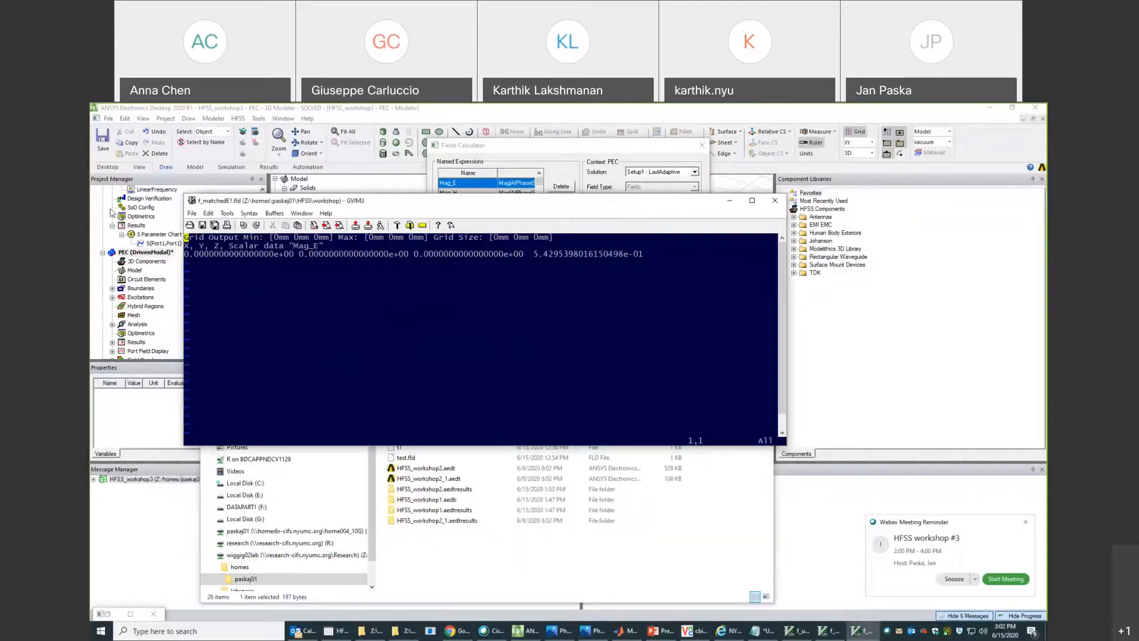
click(144, 224)
click(795, 630)
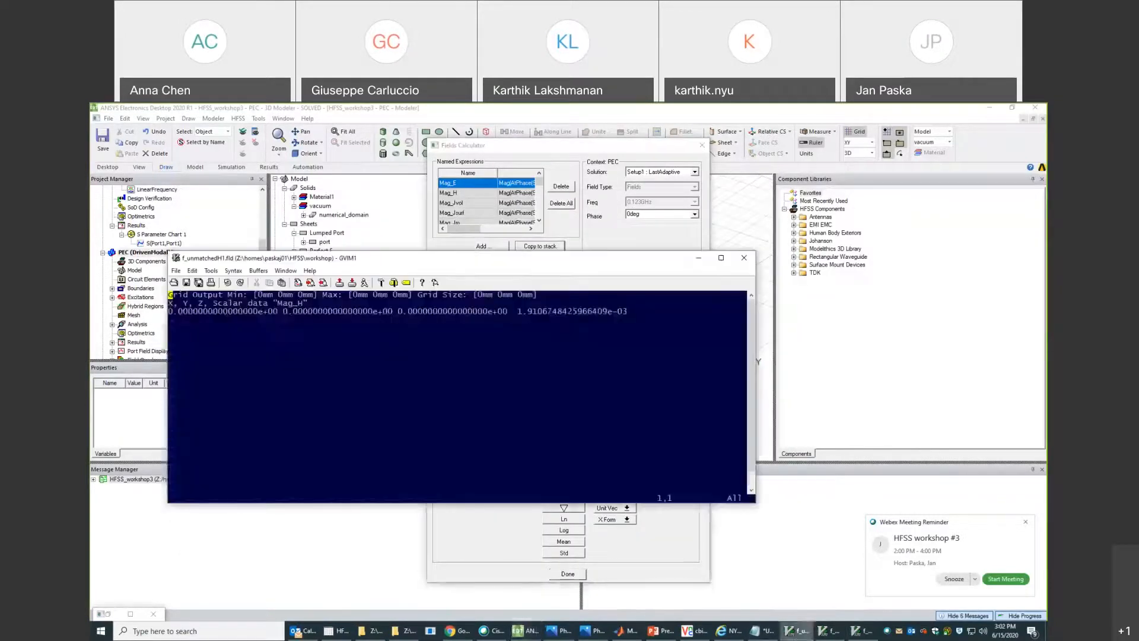
click(408, 631)
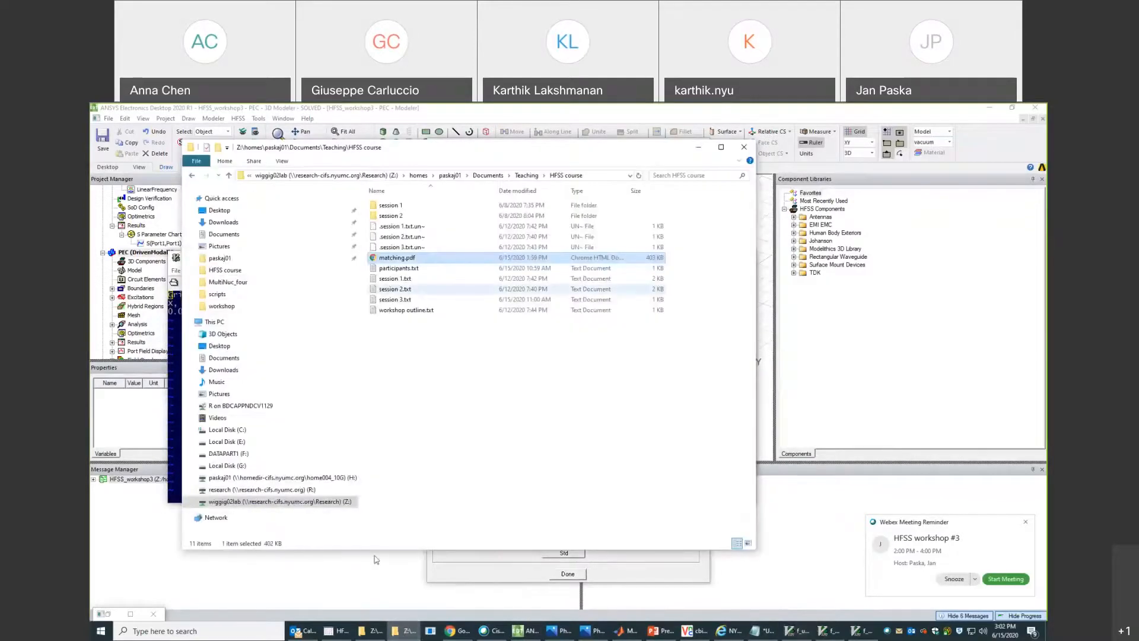
click(375, 631)
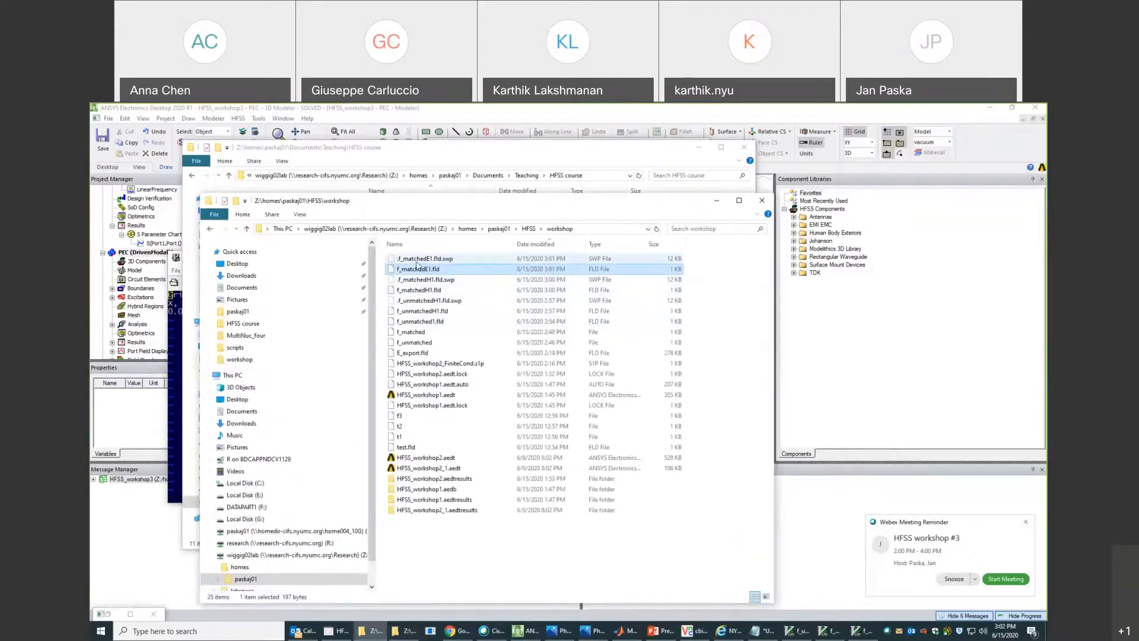
click(421, 321)
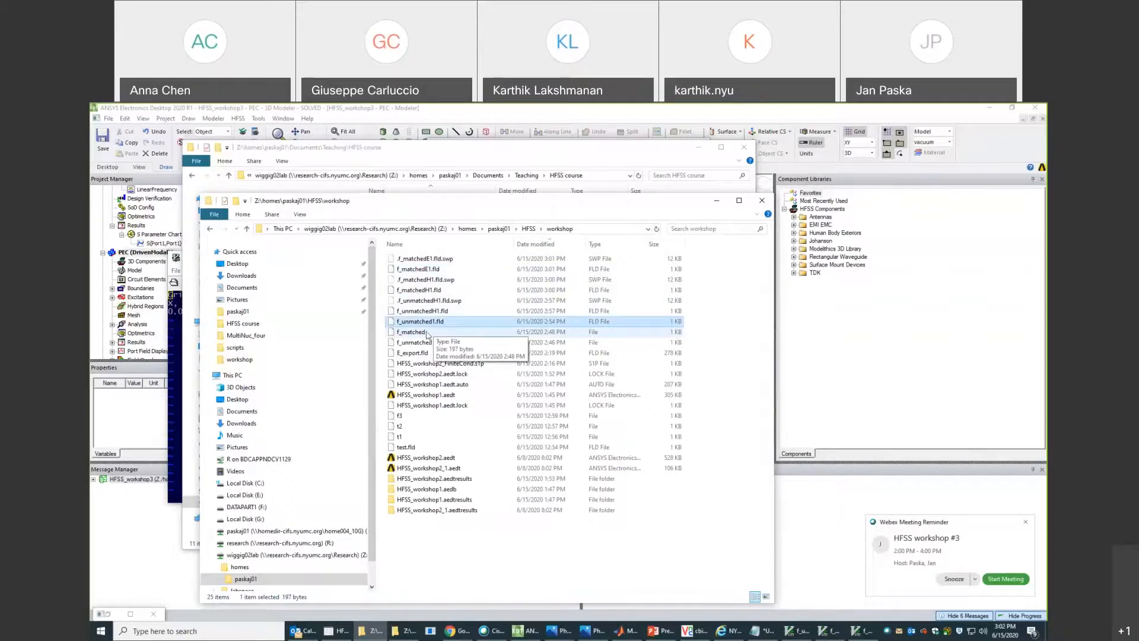
Return to ANSYS Electronics Desktop, close the Fields Calculator and open the Circuit1 schematic.
click(145, 537)
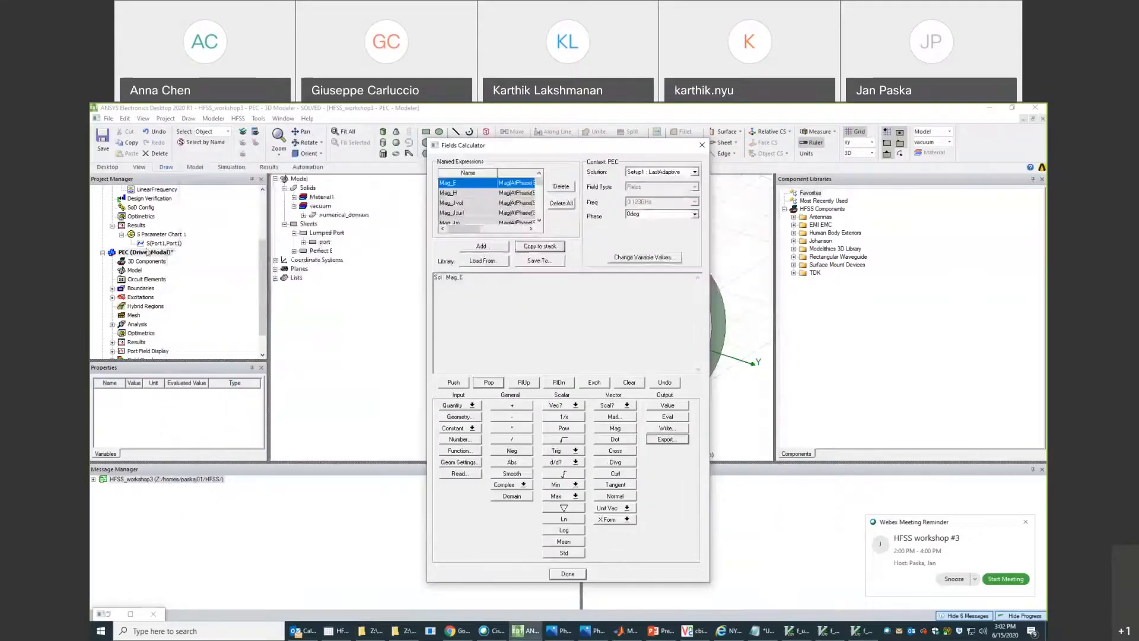
click(571, 575)
scroll(232, 238, up, 3)
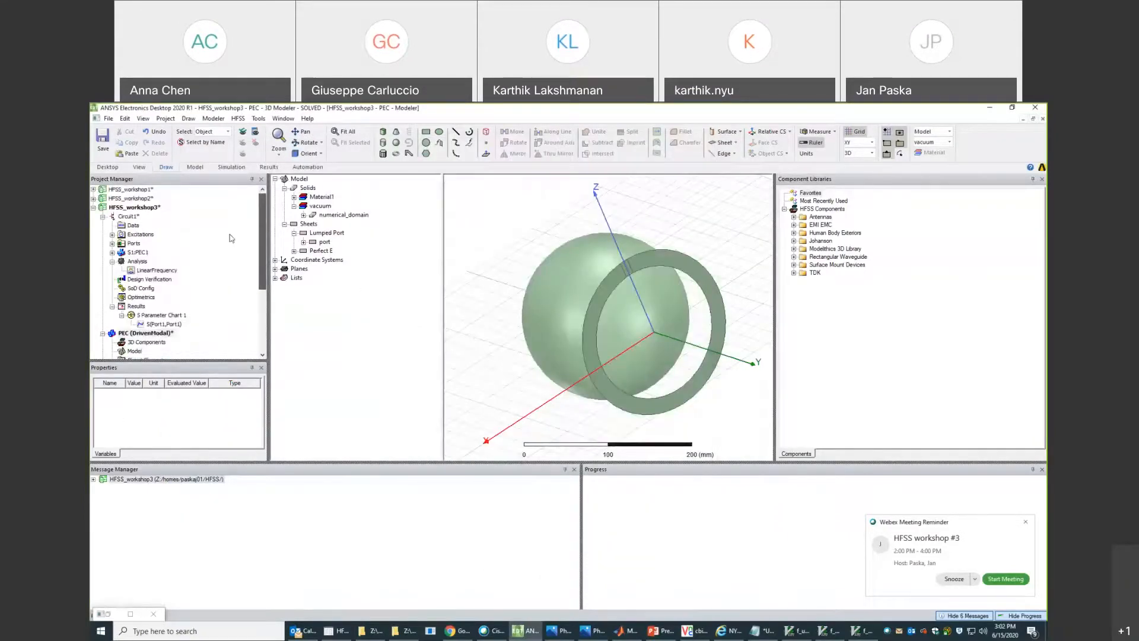
double_click(129, 216)
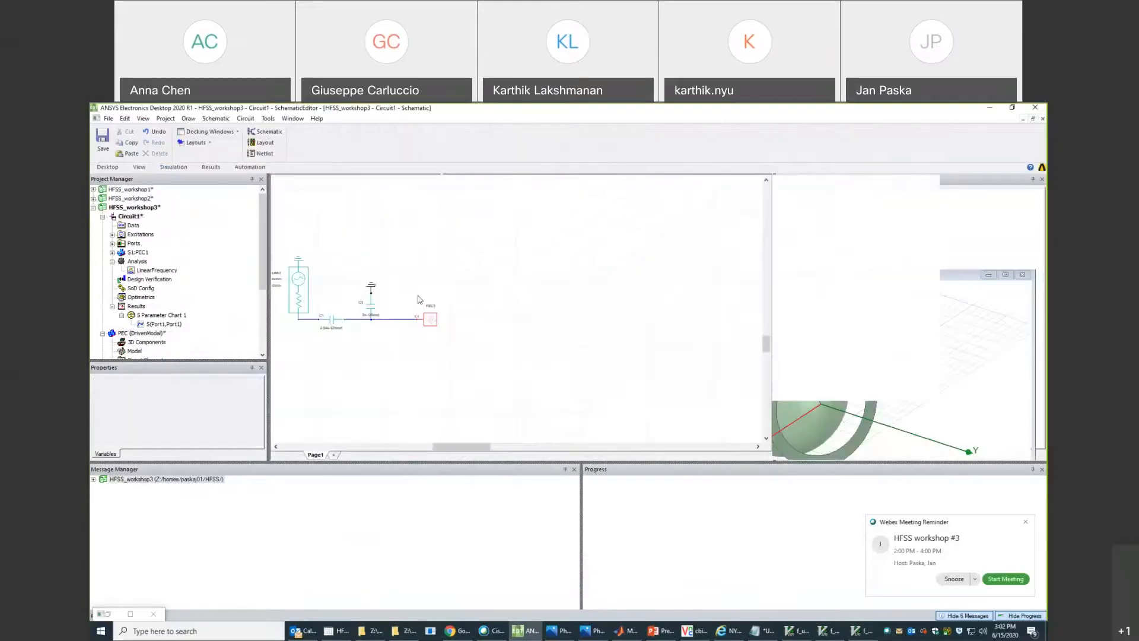
Move the two-capacitor matching network aside above the circuit and wire the source port directly to the PEC1 block, then select that block.
drag(311, 256, 392, 346)
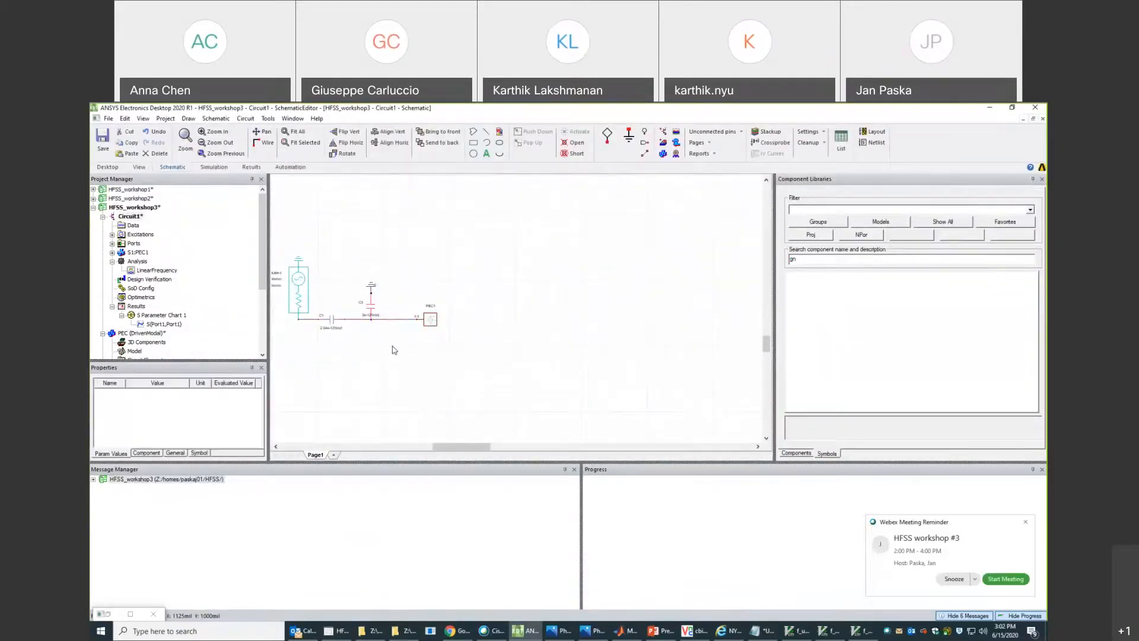
key(Delete)
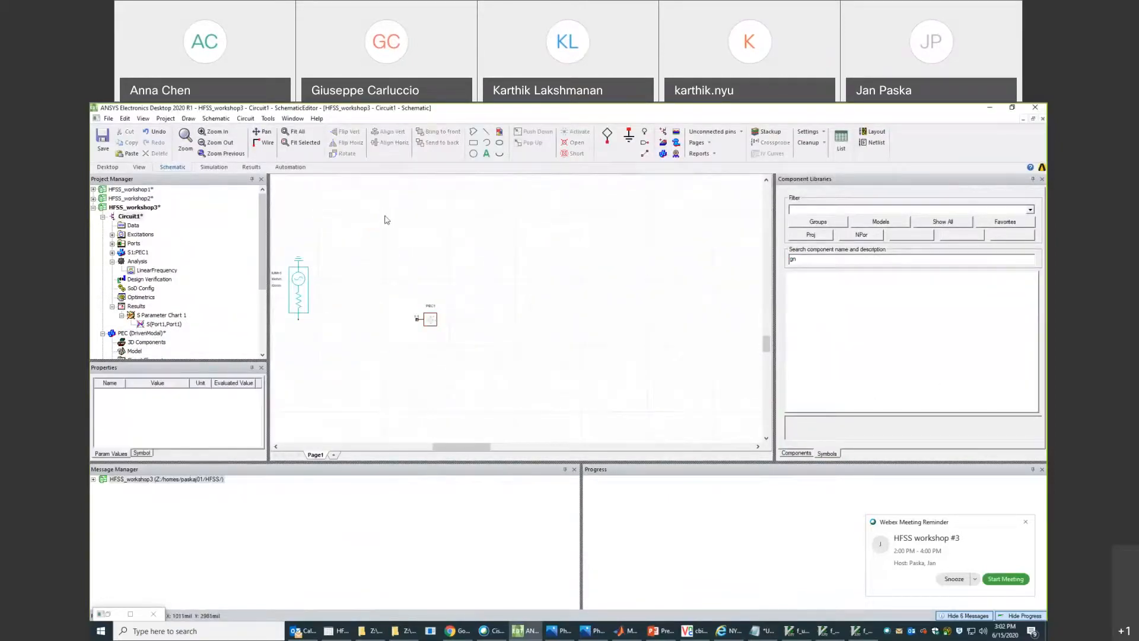
key(ctrl+z)
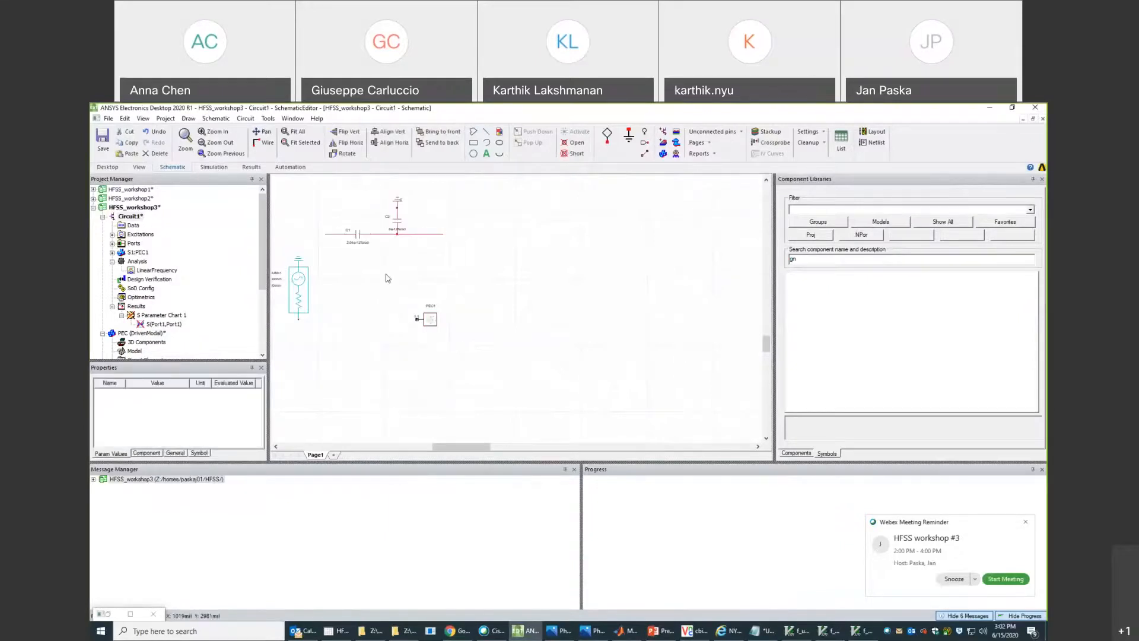
drag(417, 319, 298, 319)
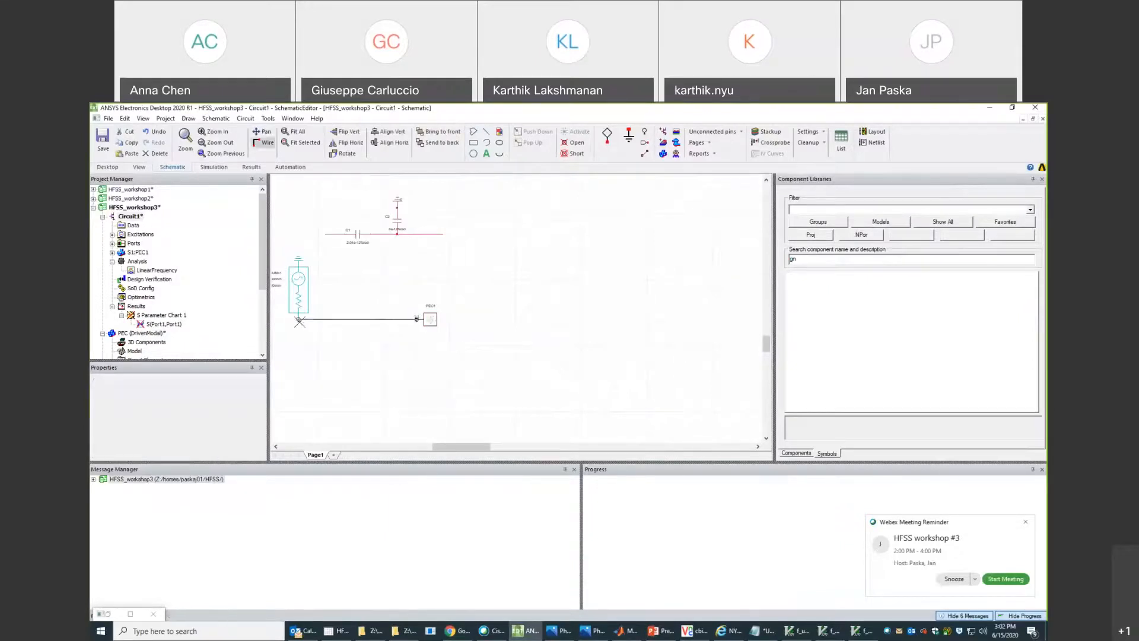
click(433, 320)
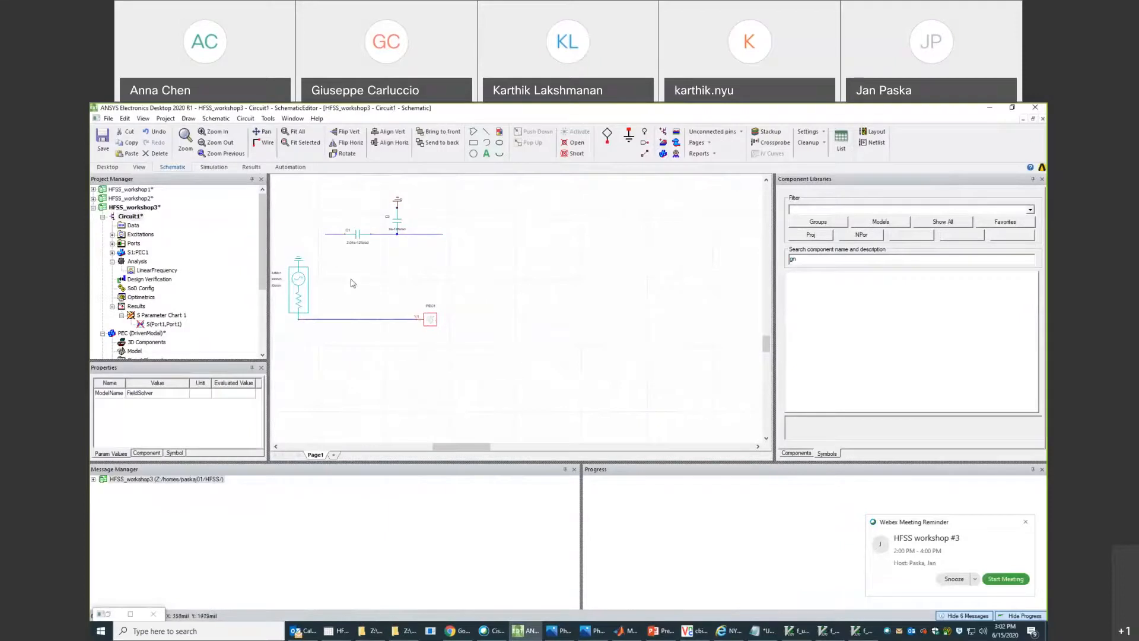
Delete all existing Circuit1 reports and run the circuit analysis for the unmatched connection.
click(352, 281)
right_click(141, 266)
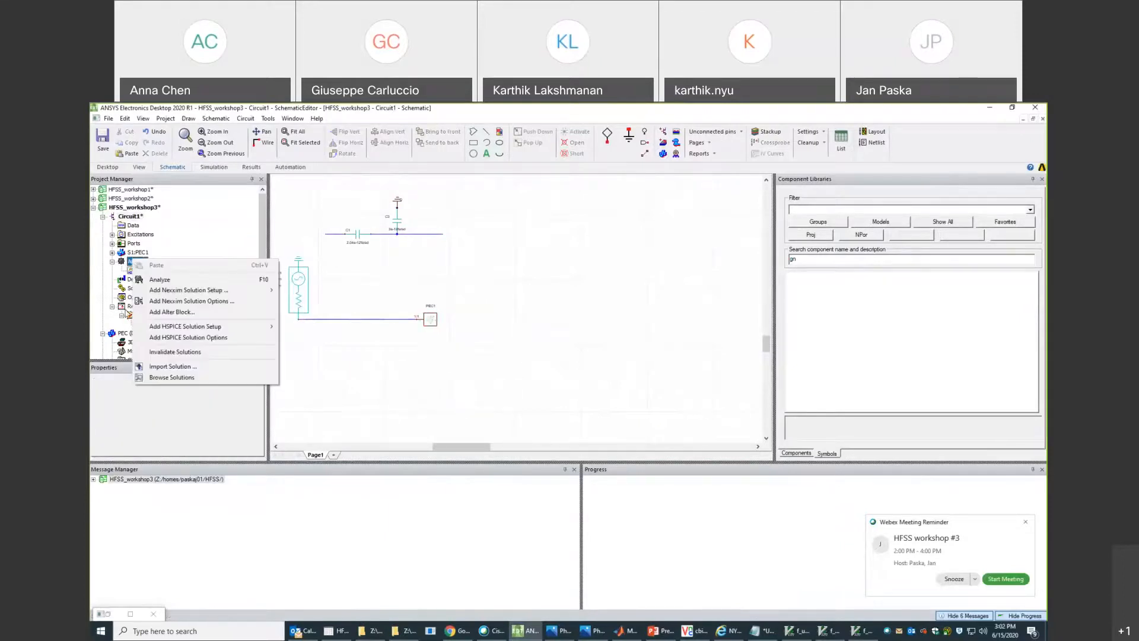
right_click(133, 308)
click(166, 366)
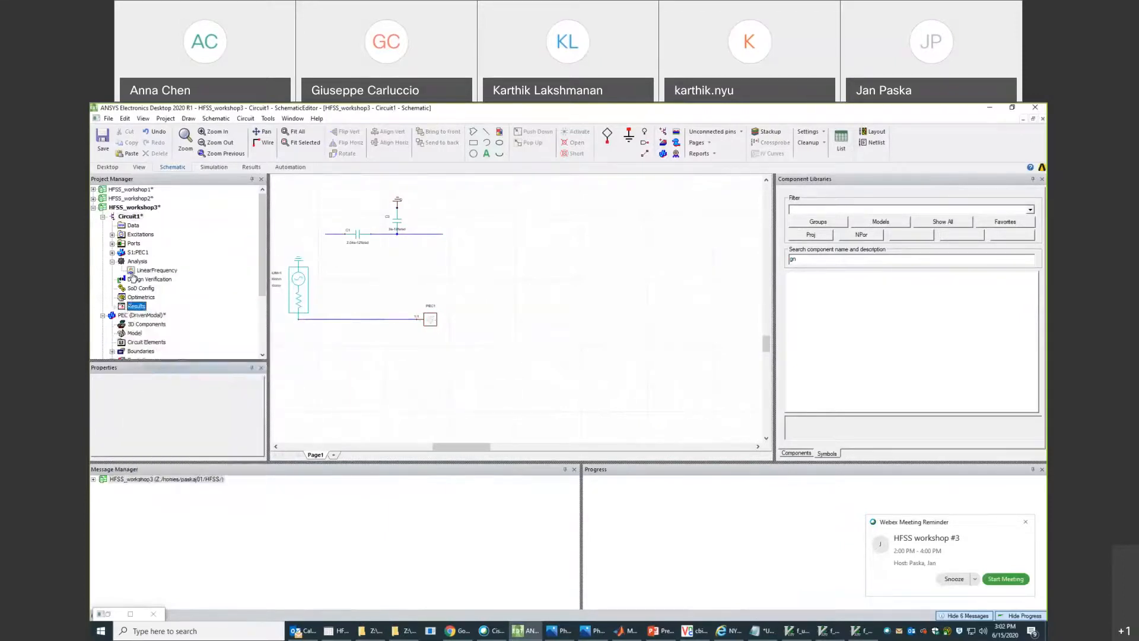
right_click(136, 267)
click(159, 283)
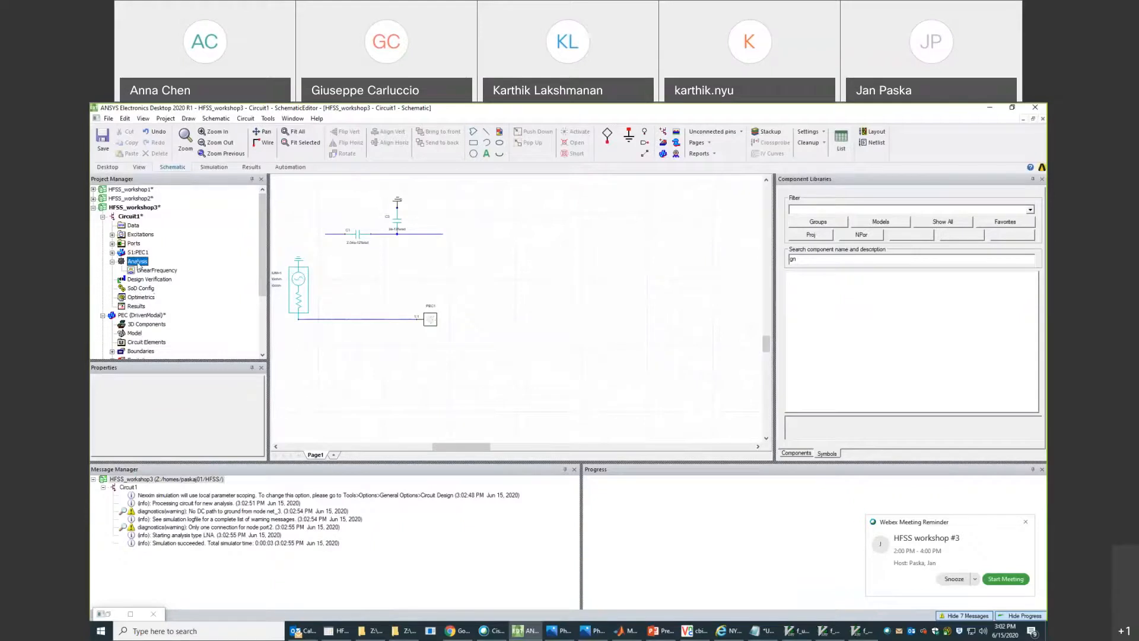
Create a Smith chart of S(Port1,Port1) from the LinearFrequency solution of Circuit1.
right_click(140, 307)
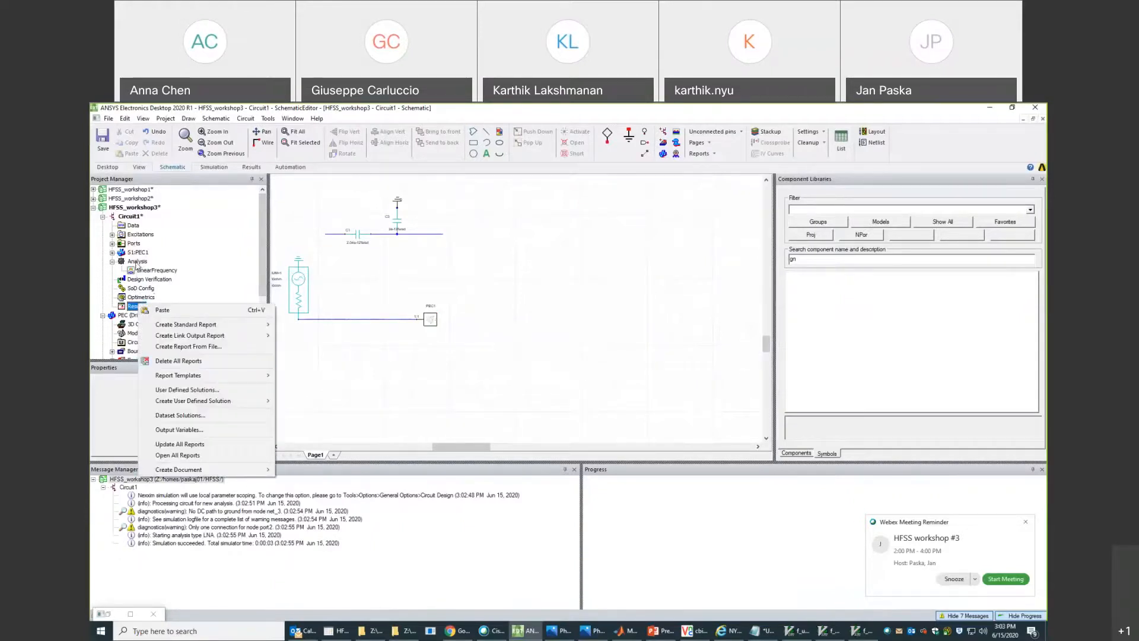
click(316, 282)
right_click(130, 309)
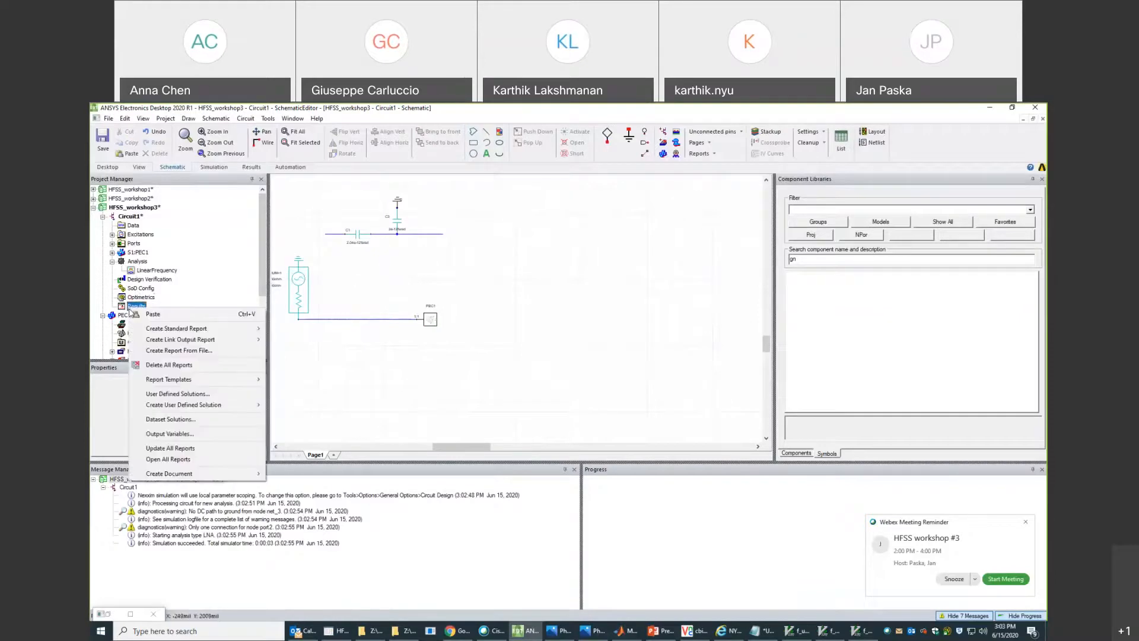
mouse_move(201, 328)
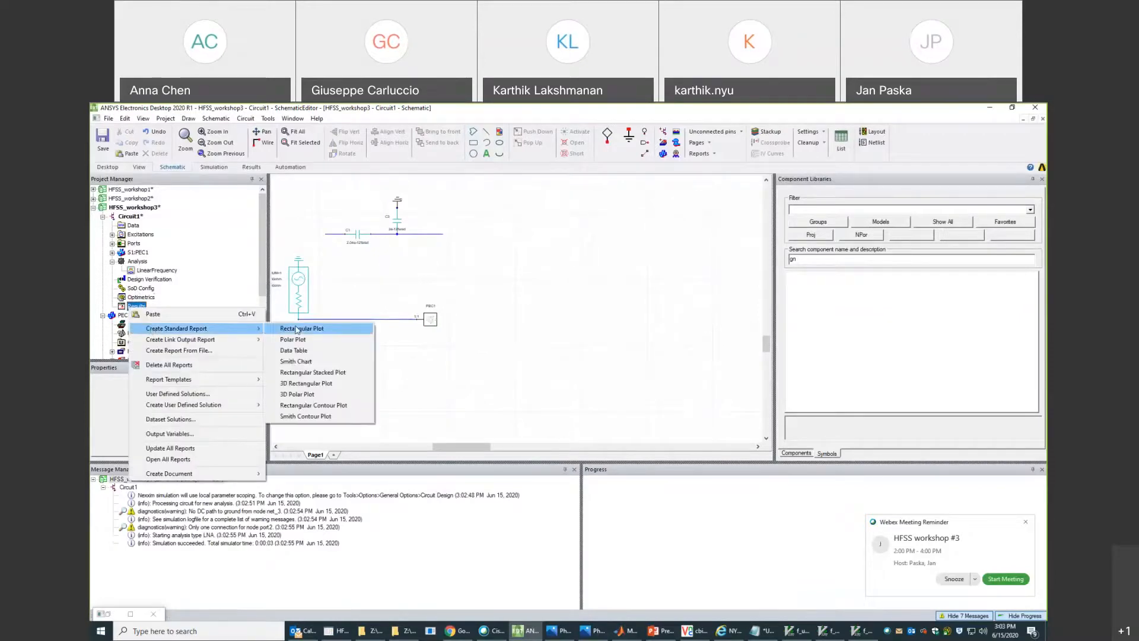
click(298, 363)
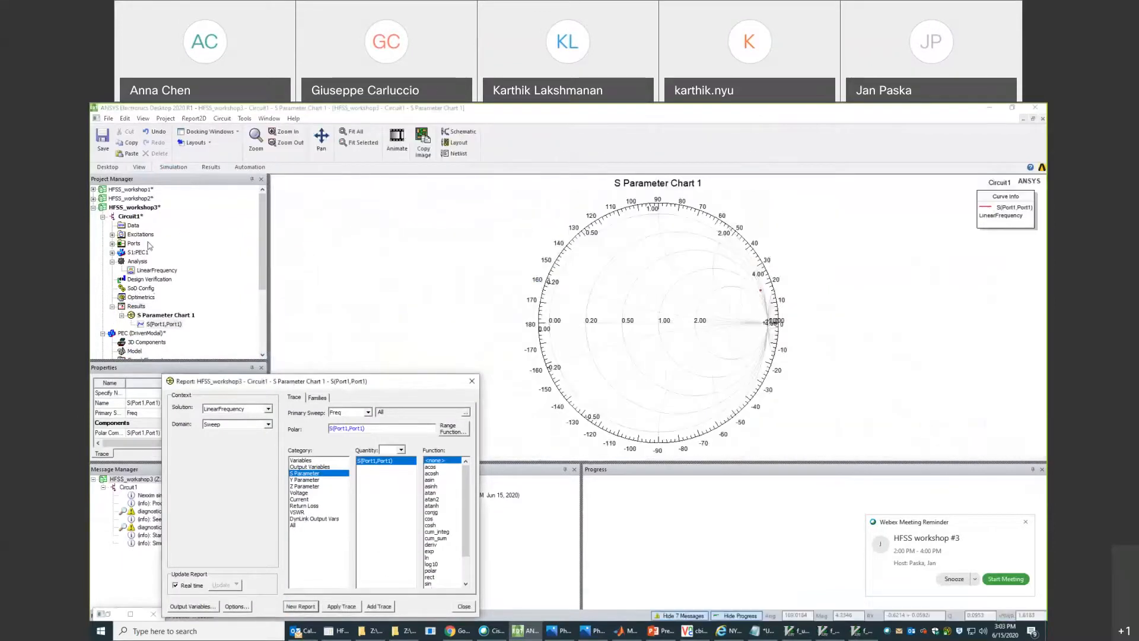
Return to the Circuit1 schematic and push the excitations from the PEC1 block to the PEC design.
click(128, 217)
double_click(128, 217)
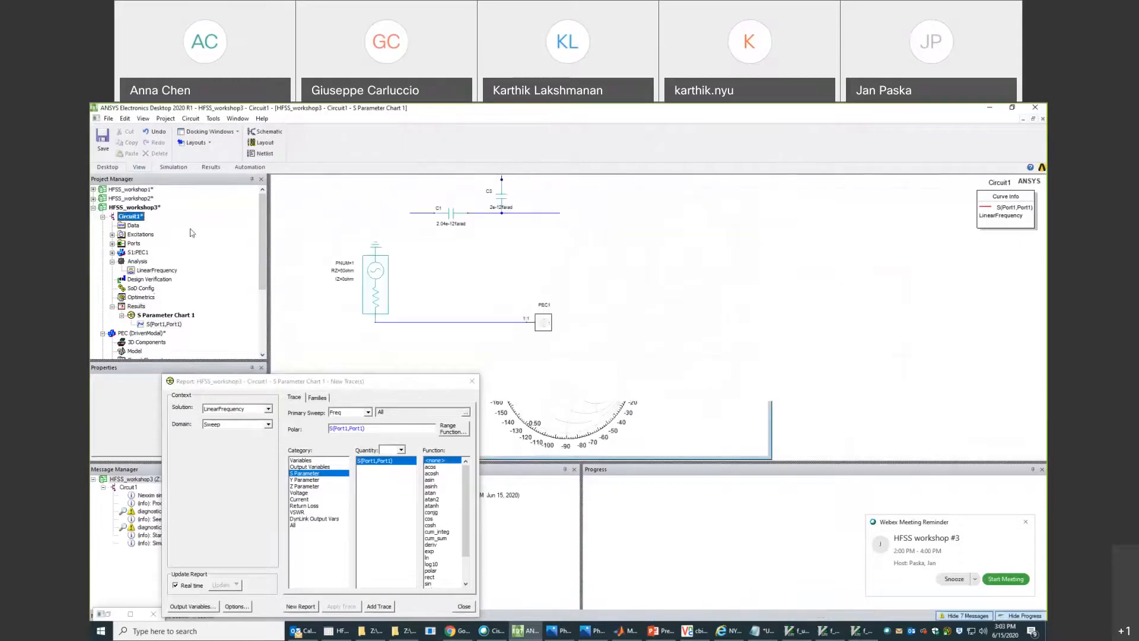
click(432, 322)
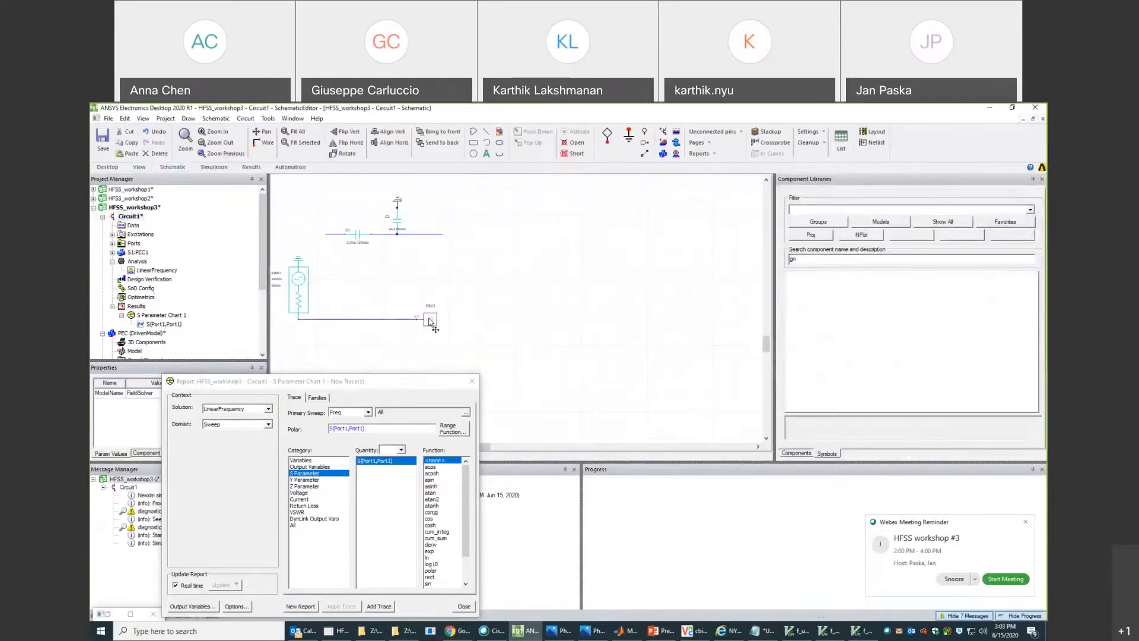
right_click(432, 322)
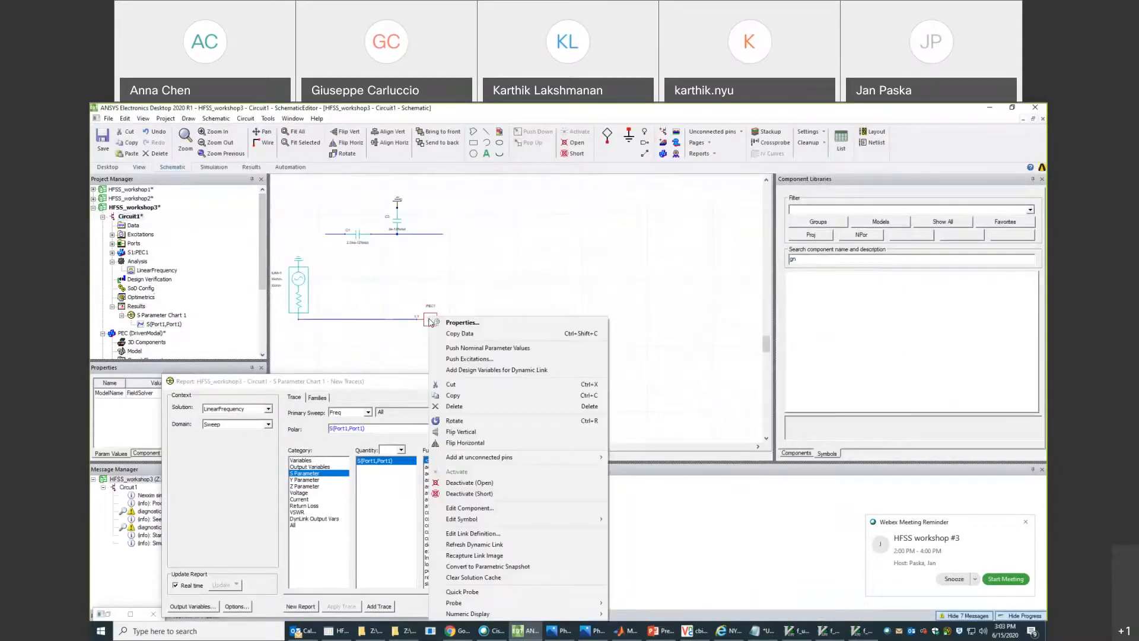
click(460, 360)
click(540, 427)
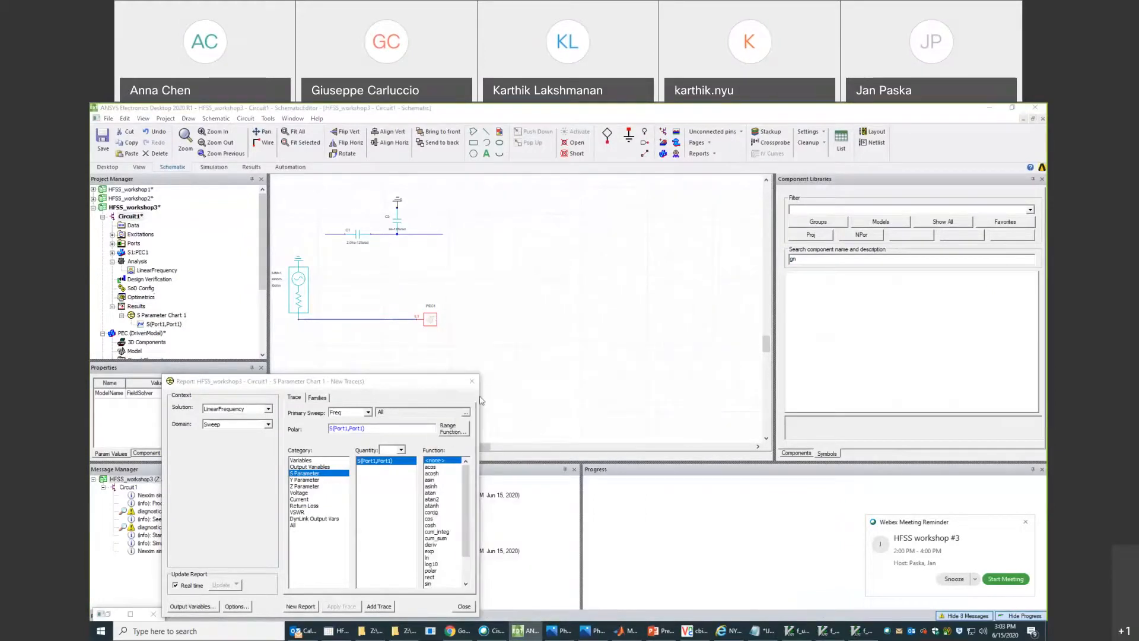
Open the PEC design's 3D model and bring up the Fields Calculator.
scroll(265, 268, down, 4)
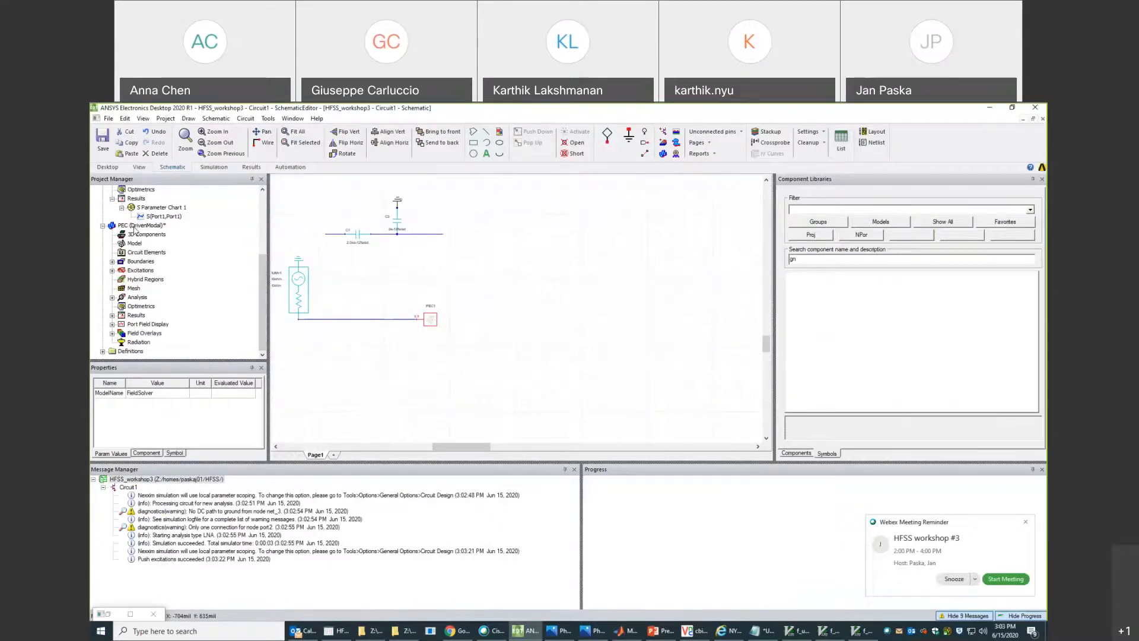
double_click(134, 228)
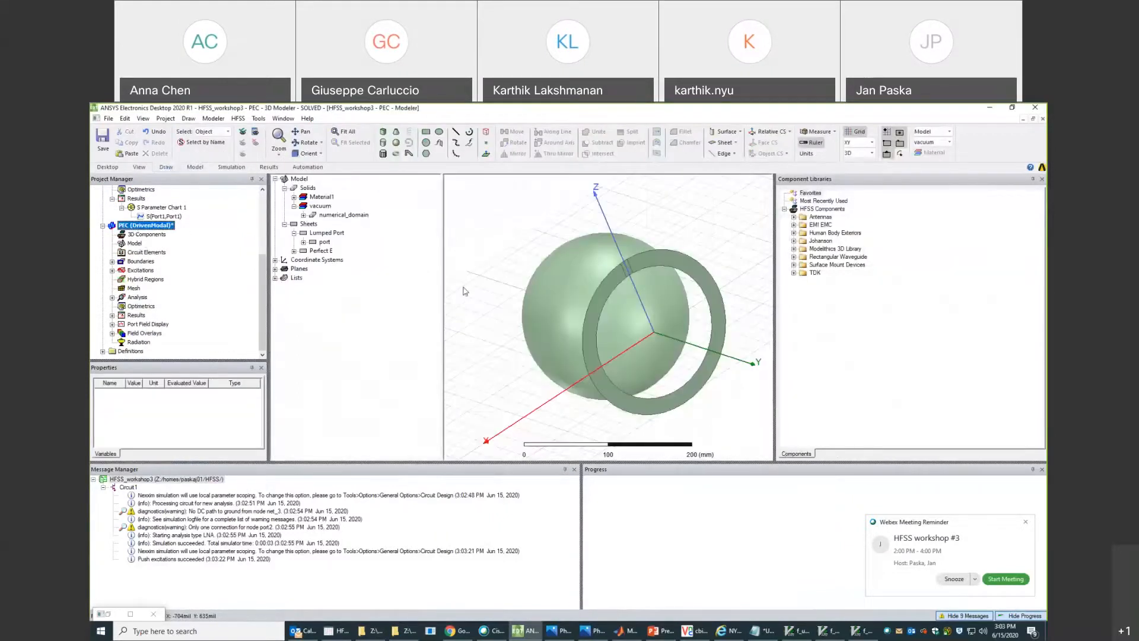
click(260, 119)
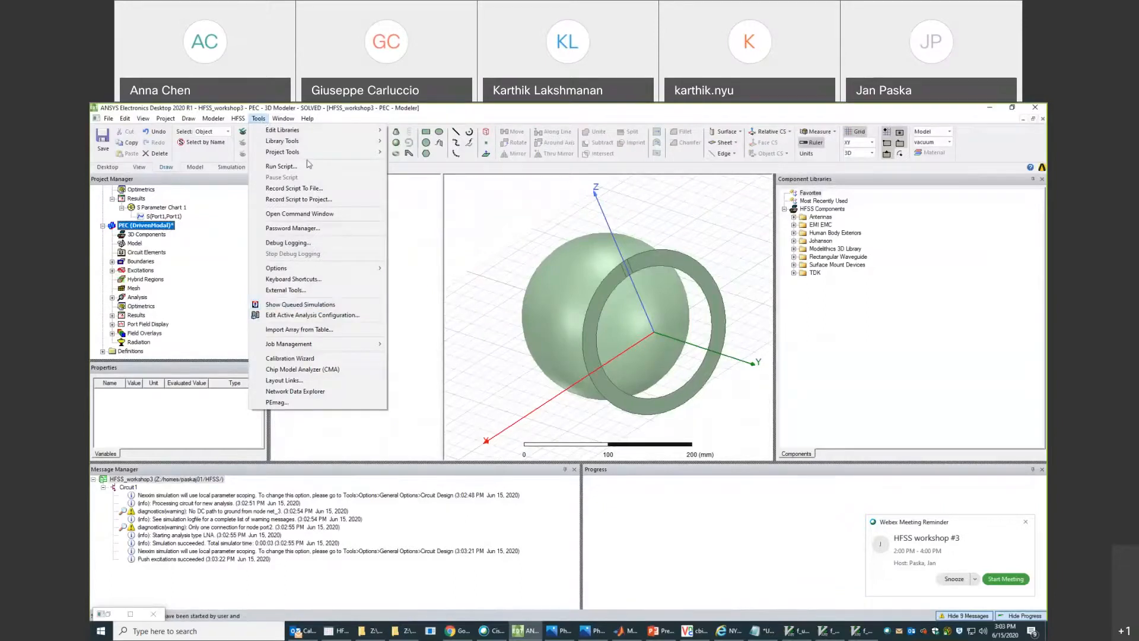
mouse_move(234, 119)
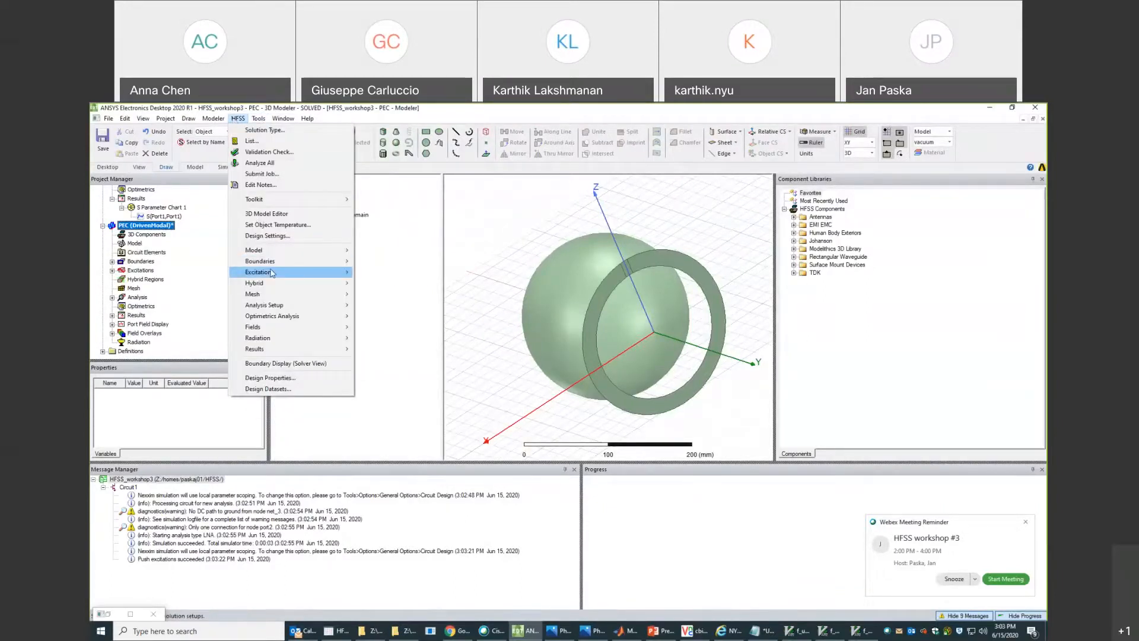
mouse_move(326, 330)
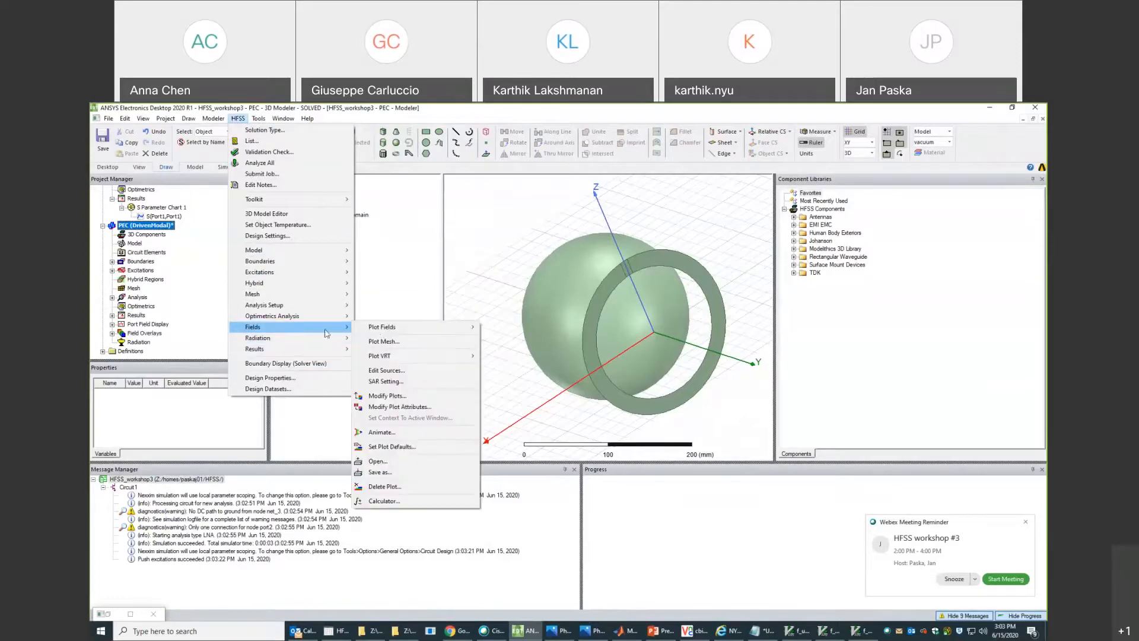
click(401, 504)
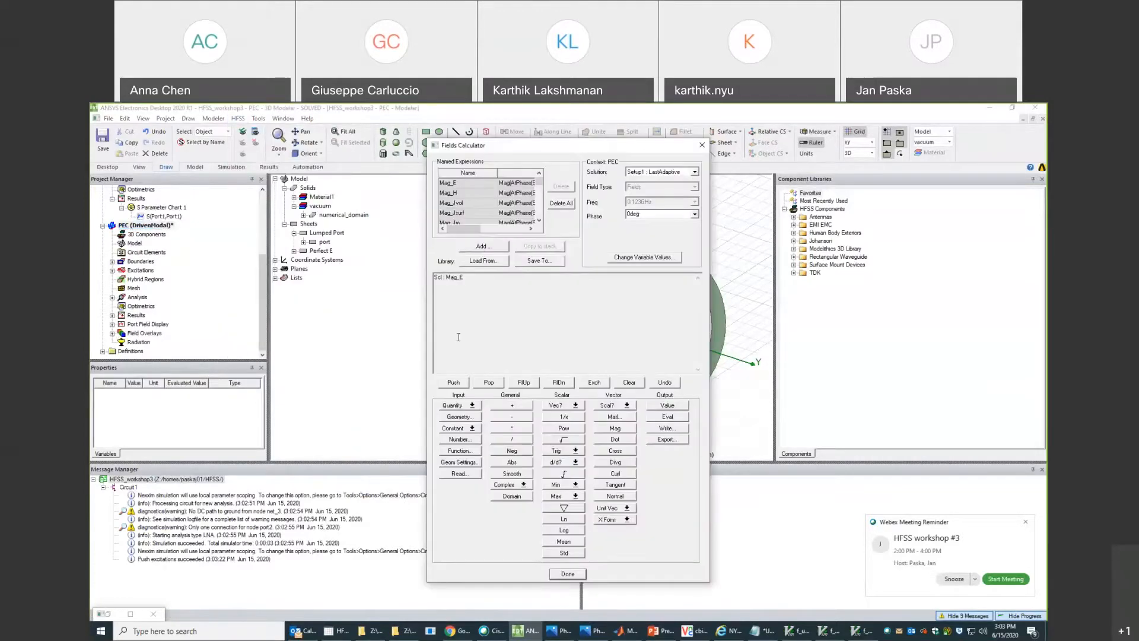
Start exporting the Mag_E expression and name the output file f_unmatchedE1.fld in the workshop folder.
click(670, 442)
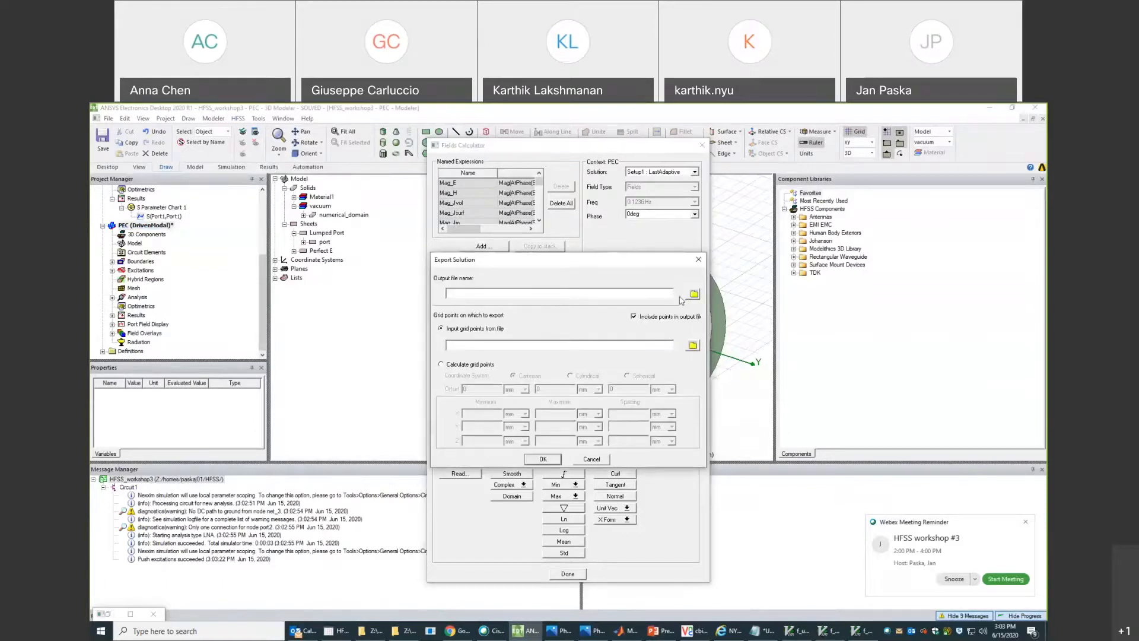
click(694, 294)
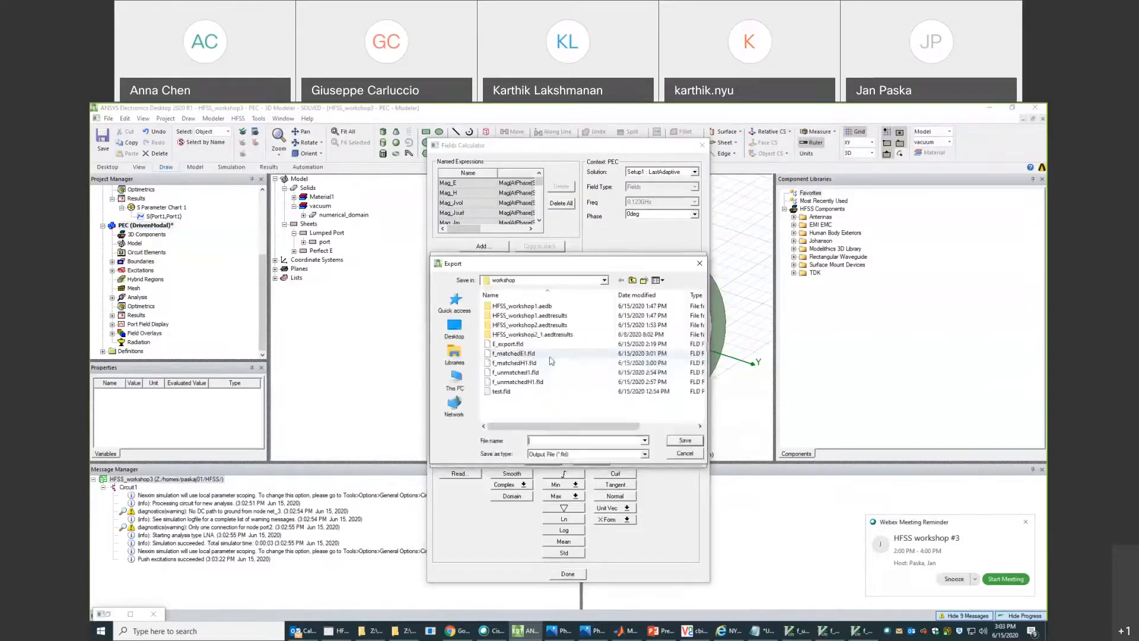
click(515, 353)
click(533, 440)
click(533, 440)
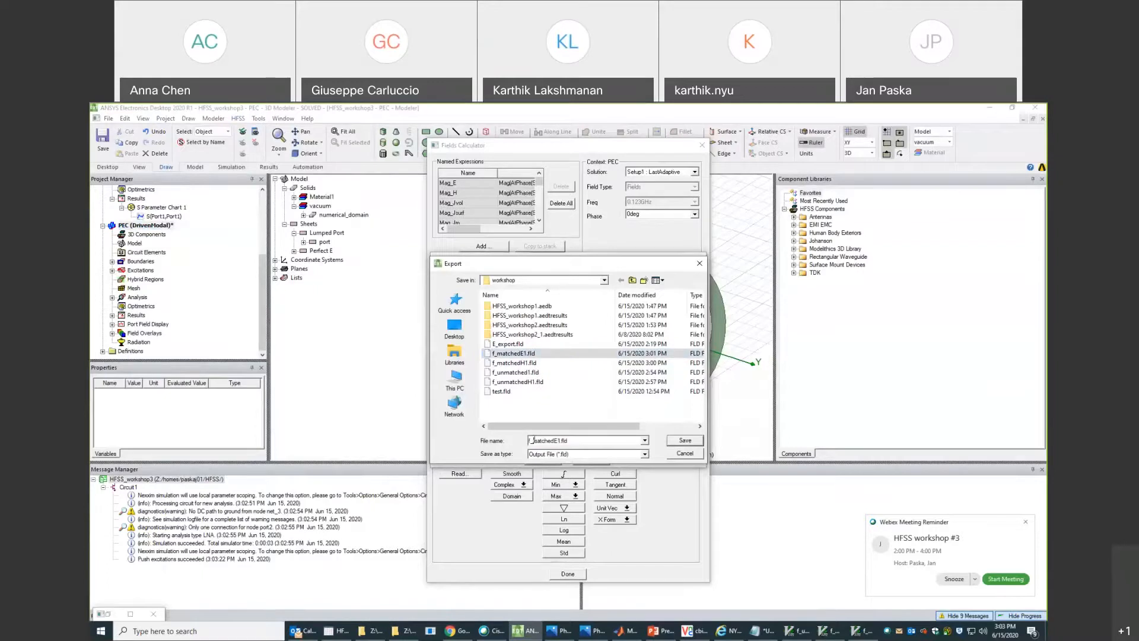
text(un)
click(687, 440)
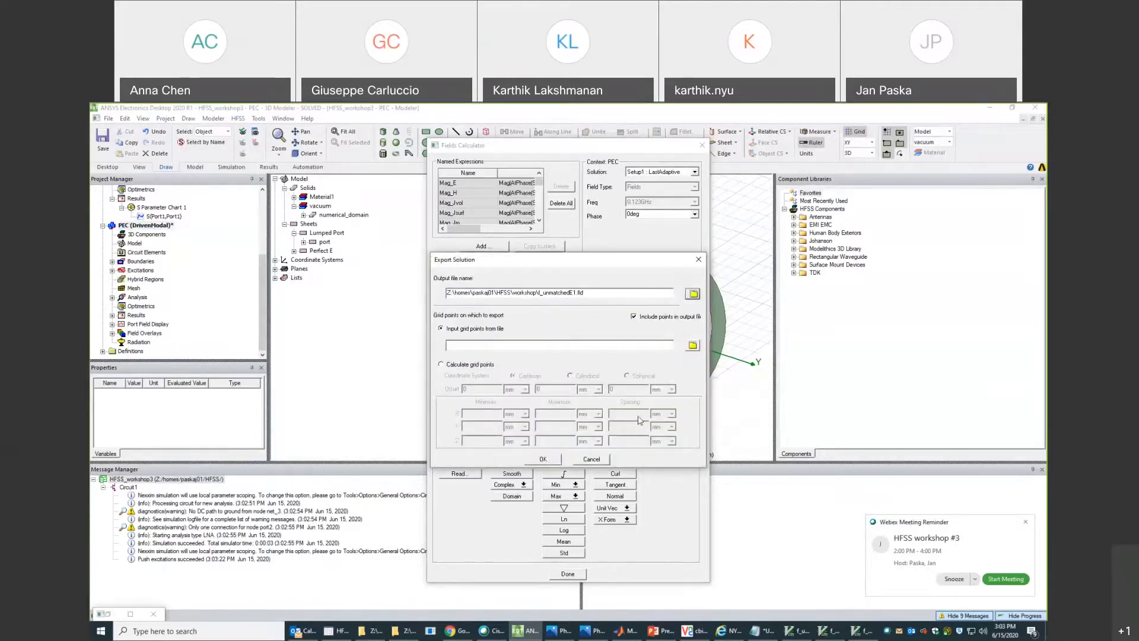
Export on calculated Cartesian grid points with minimum, maximum and spacing all 0 mm for X, Y and Z, and close the Fields Calculator.
click(453, 364)
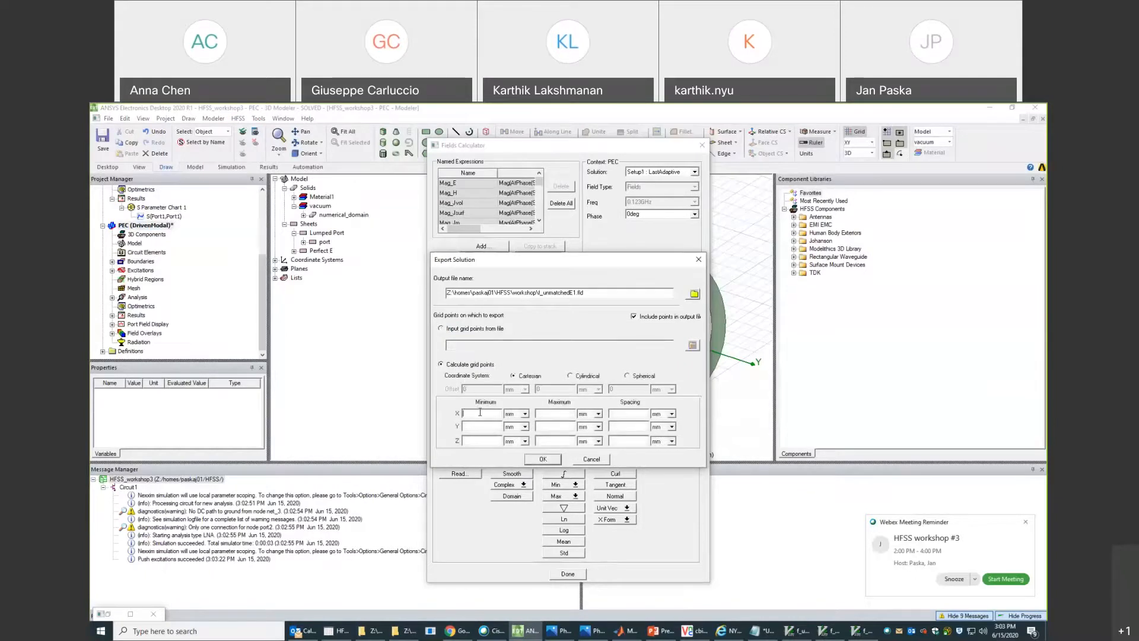
text(0)
key(Tab)
key(Tab)
text(0)
key(Tab)
key(Tab)
text(0)
key(Tab)
key(Tab)
text(0)
key(Tab)
key(Tab)
text(0)
key(Tab)
key(Tab)
text(0)
key(Tab)
key(Tab)
text(0)
key(Tab)
key(Tab)
text(0)
click(543, 459)
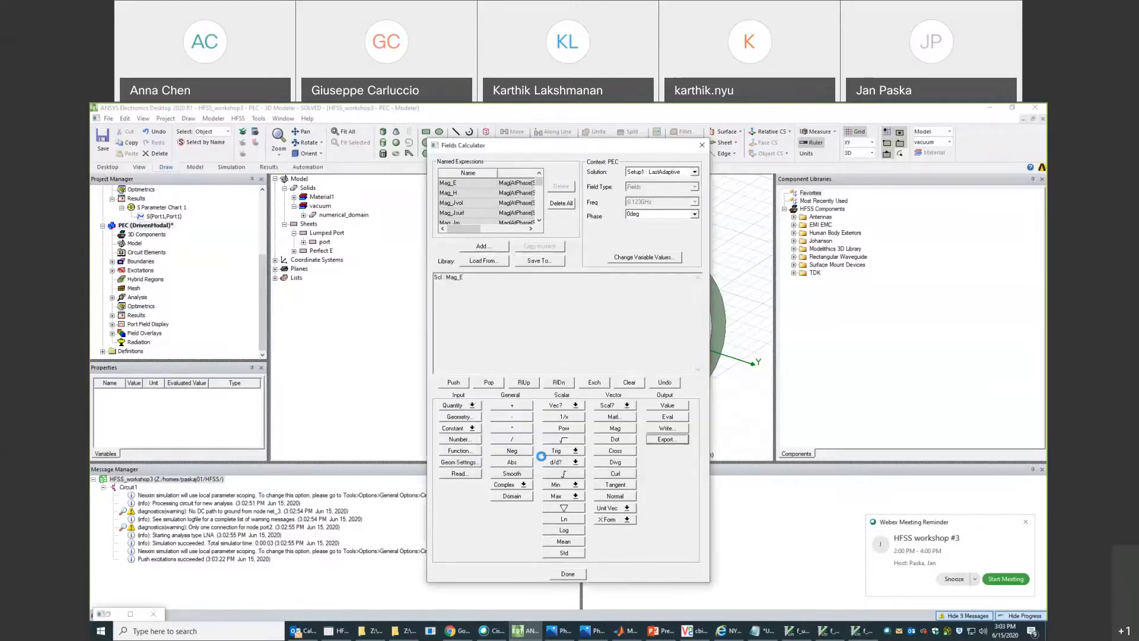
click(568, 574)
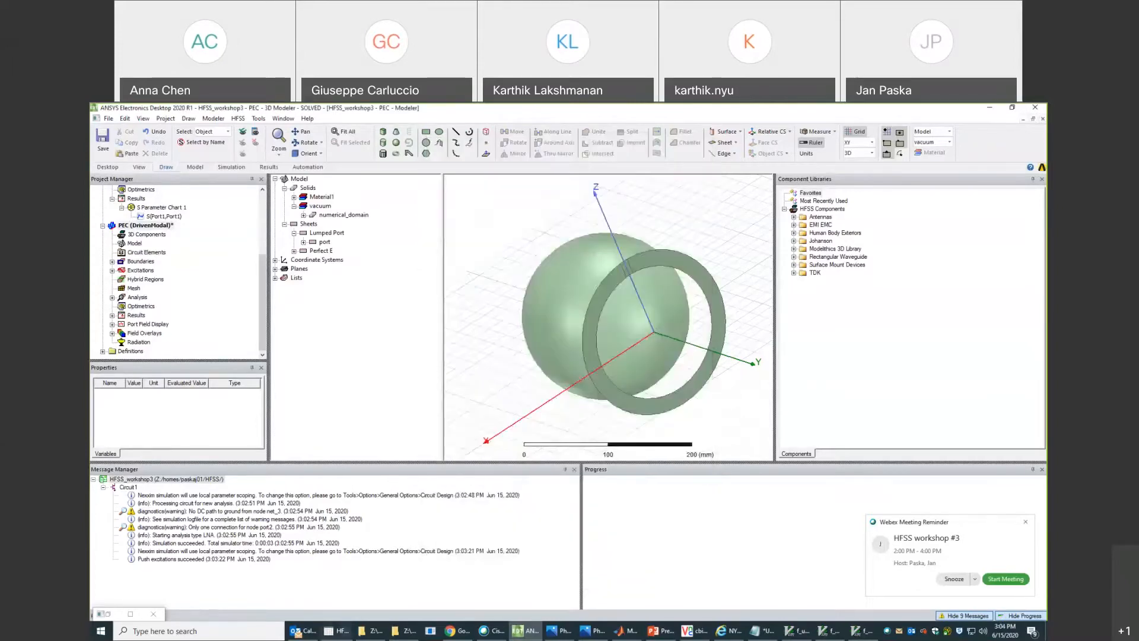
Open f_unmatchedE1.fld from the workshop folder in Vim and widen its window so the data fits on one line.
click(377, 633)
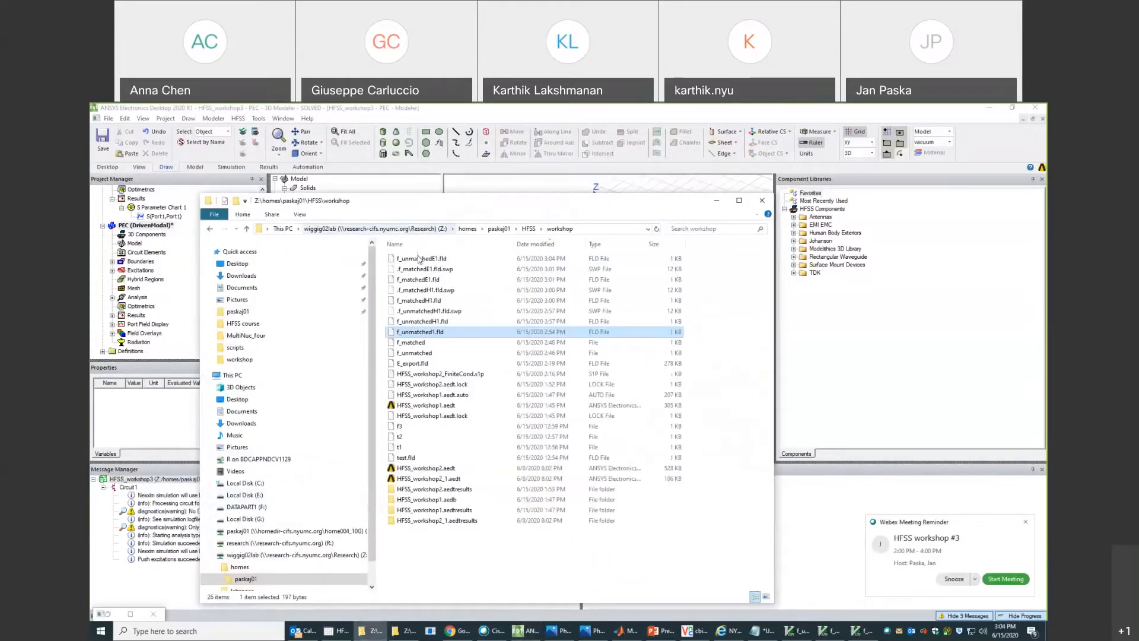
click(420, 259)
right_click(419, 259)
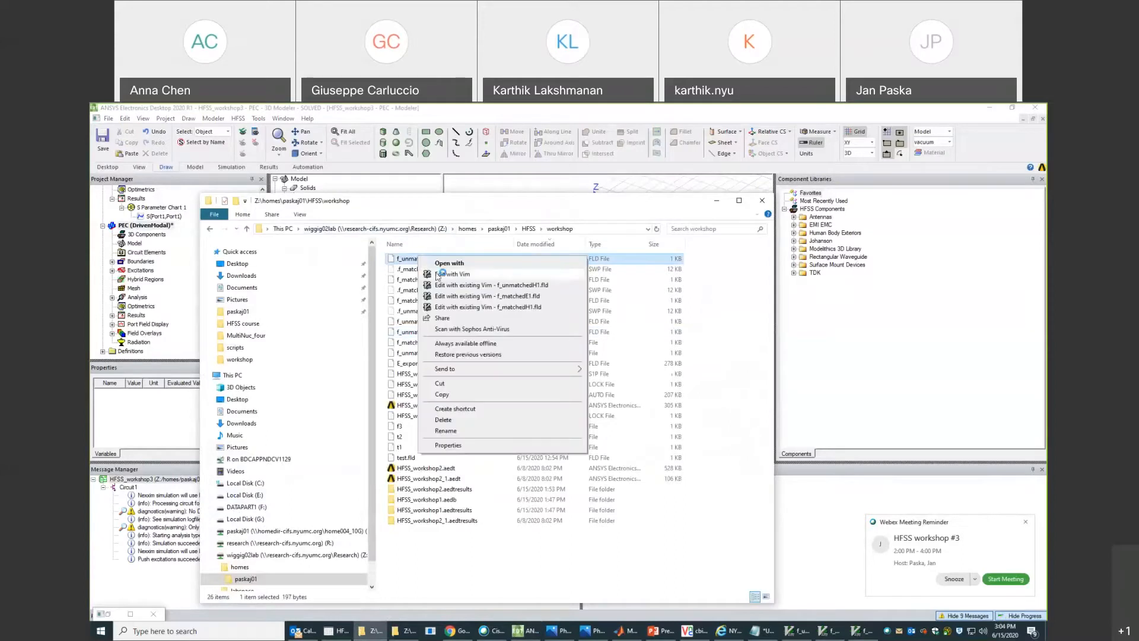
click(439, 303)
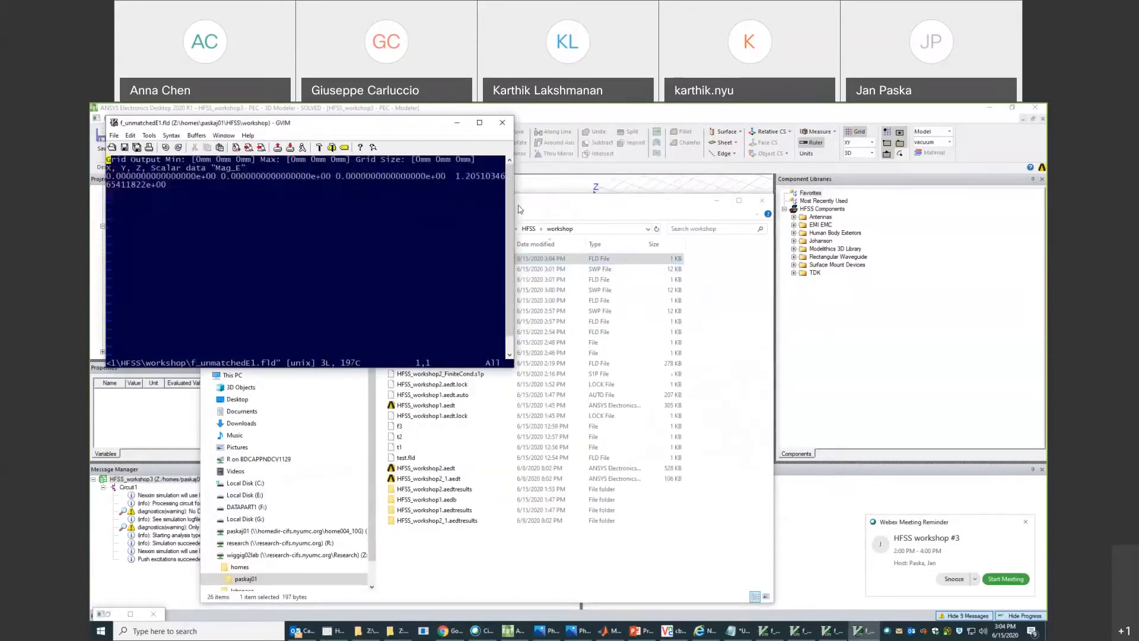
drag(681, 204, 709, 207)
Bring up f_matchedE1.fld and arrange it above f_unmatchedE1.fld to compare their Mag_E values.
click(839, 637)
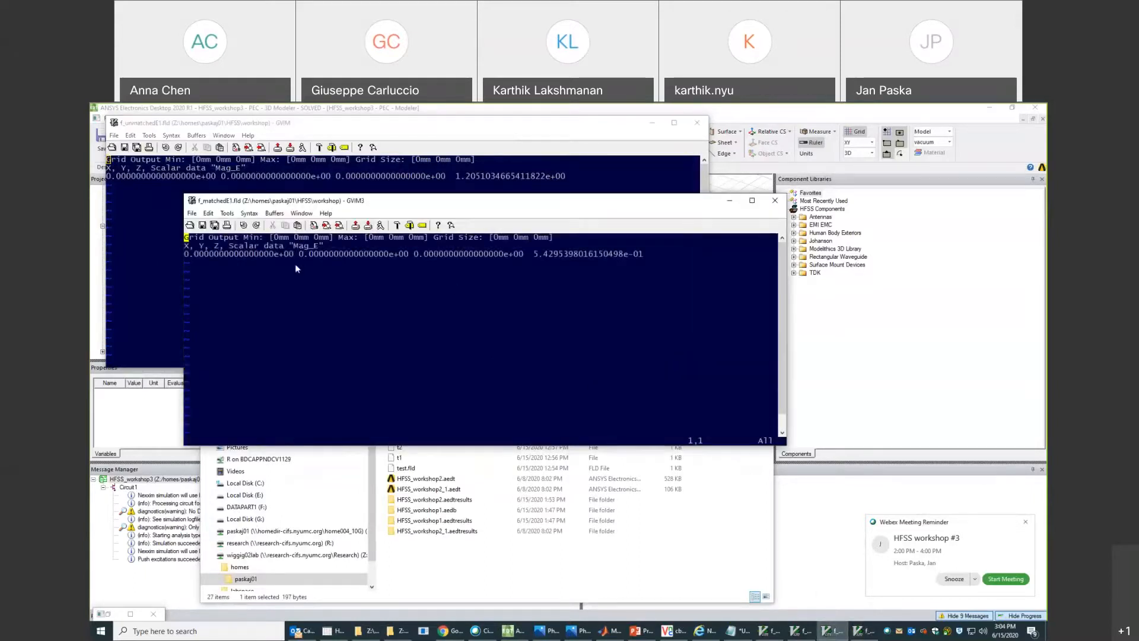
drag(327, 202, 290, 255)
drag(288, 232, 253, 265)
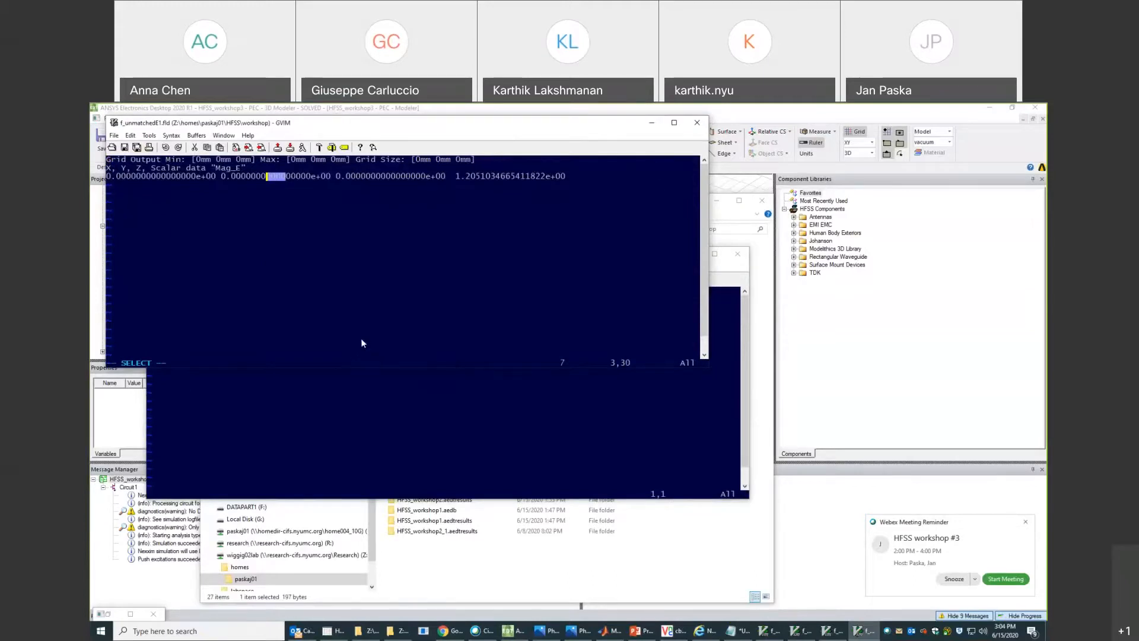
drag(349, 121, 380, 338)
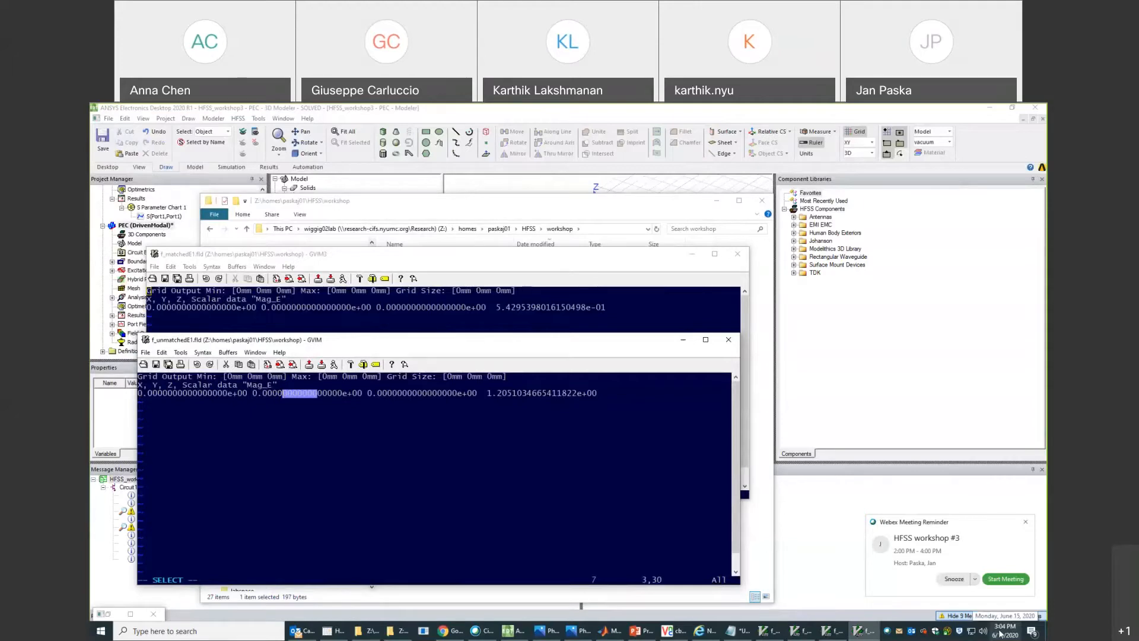
Return to ANSYS Electronics Desktop and reopen the Circuit1 schematic to review the direct port connection.
click(380, 187)
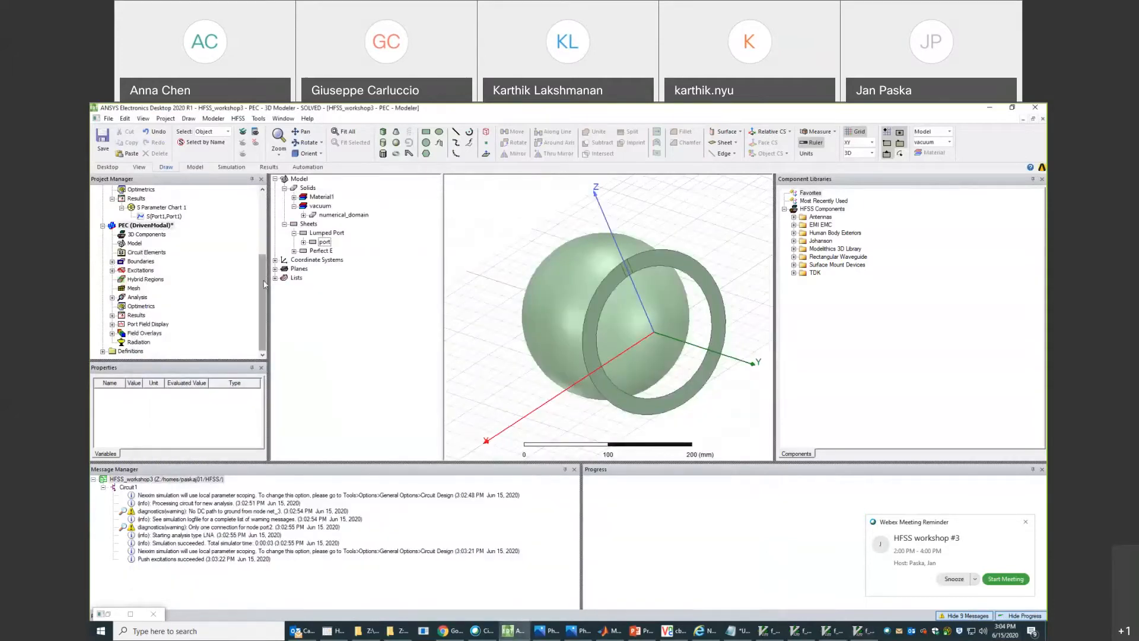
click(144, 227)
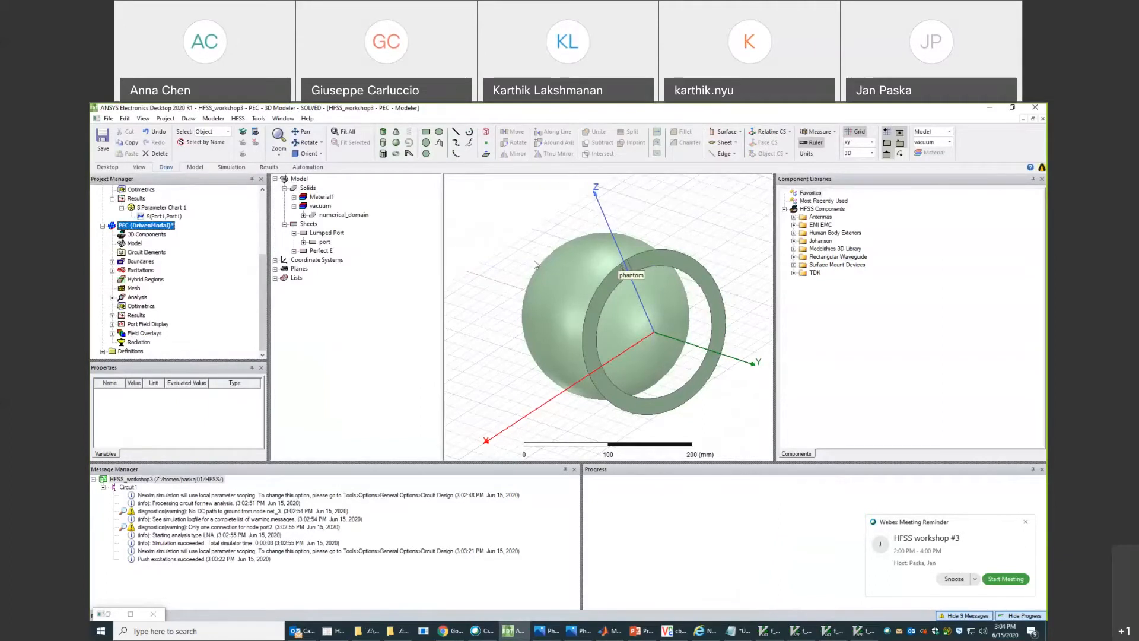
scroll(178, 266, up, 4)
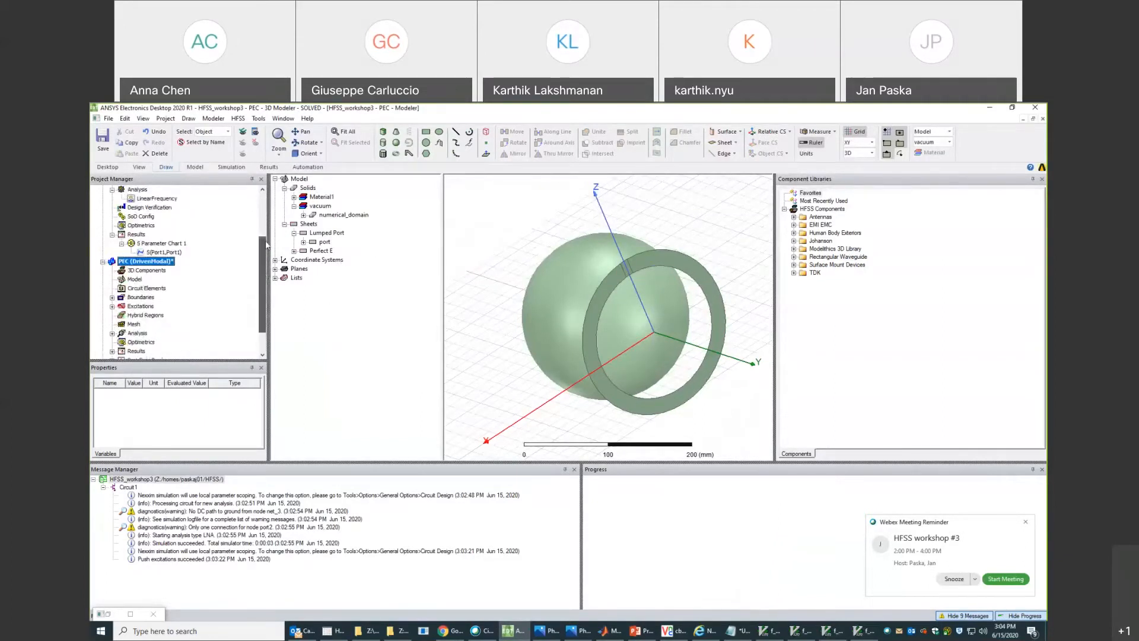
click(127, 217)
double_click(127, 216)
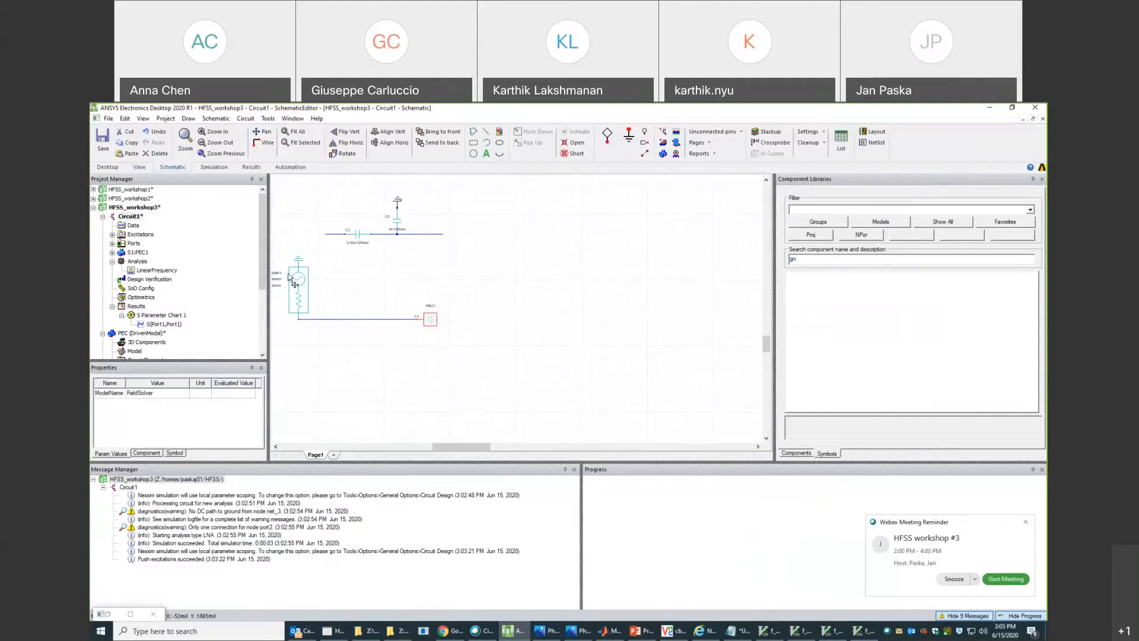
Reopen the PEC design's 3D model to view the coil and phantom, and look for the open field file windows.
drag(264, 261, 267, 316)
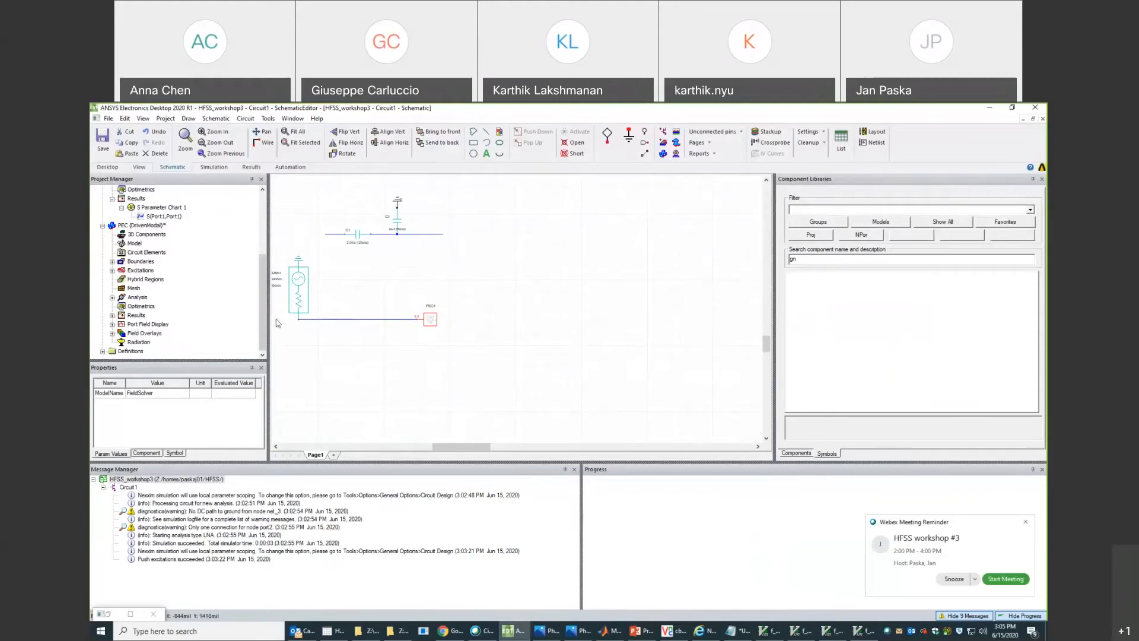
click(146, 226)
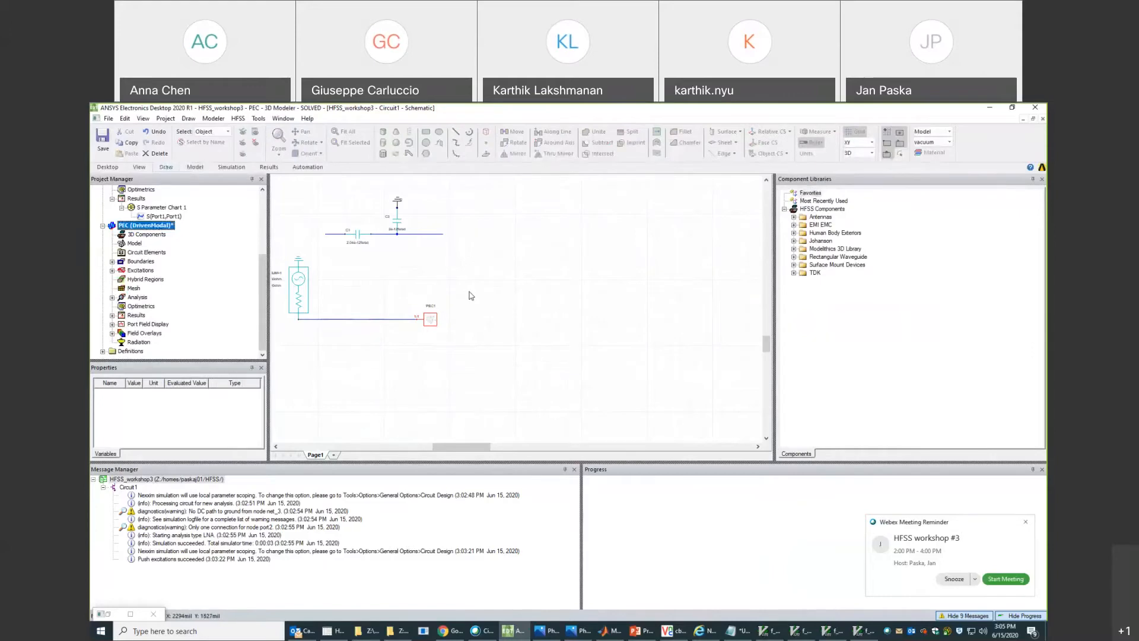
double_click(134, 228)
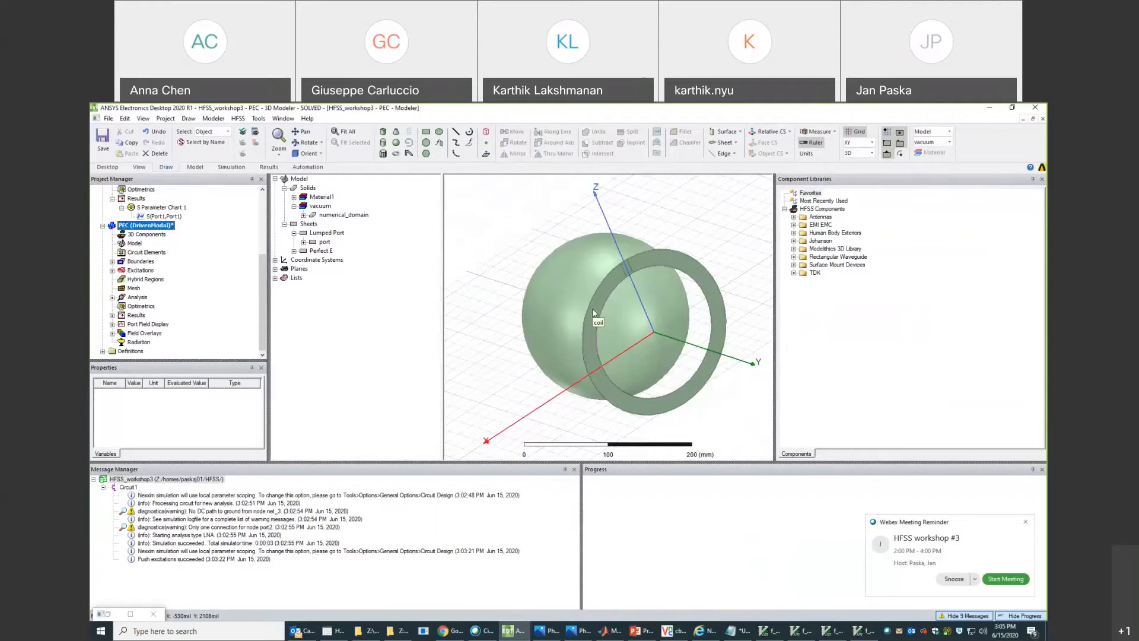
click(541, 219)
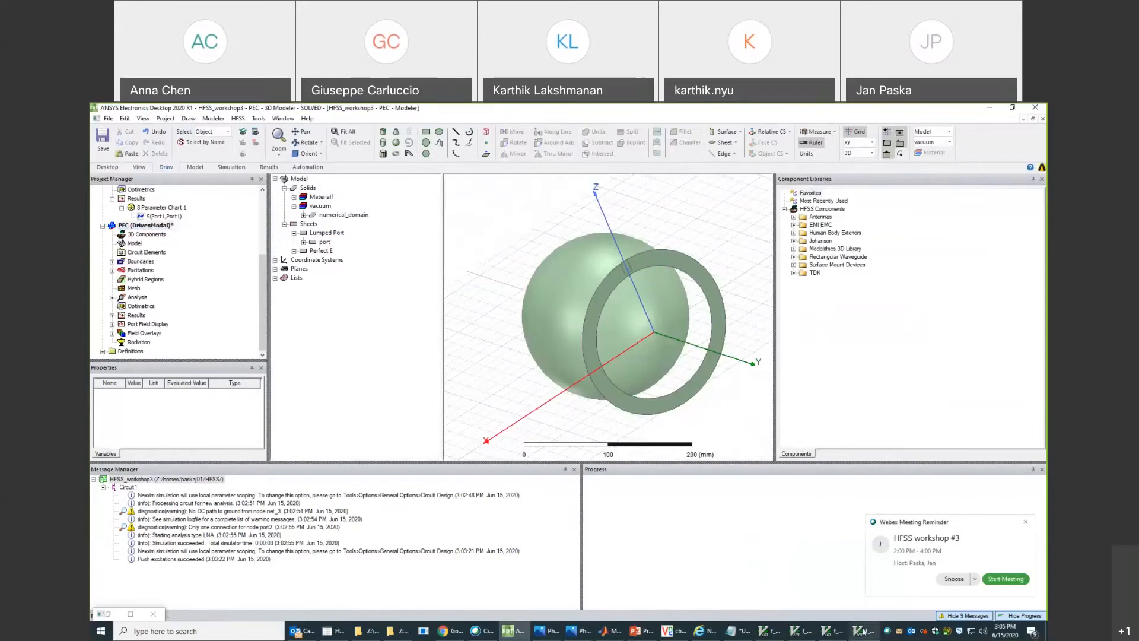
mouse_move(839, 634)
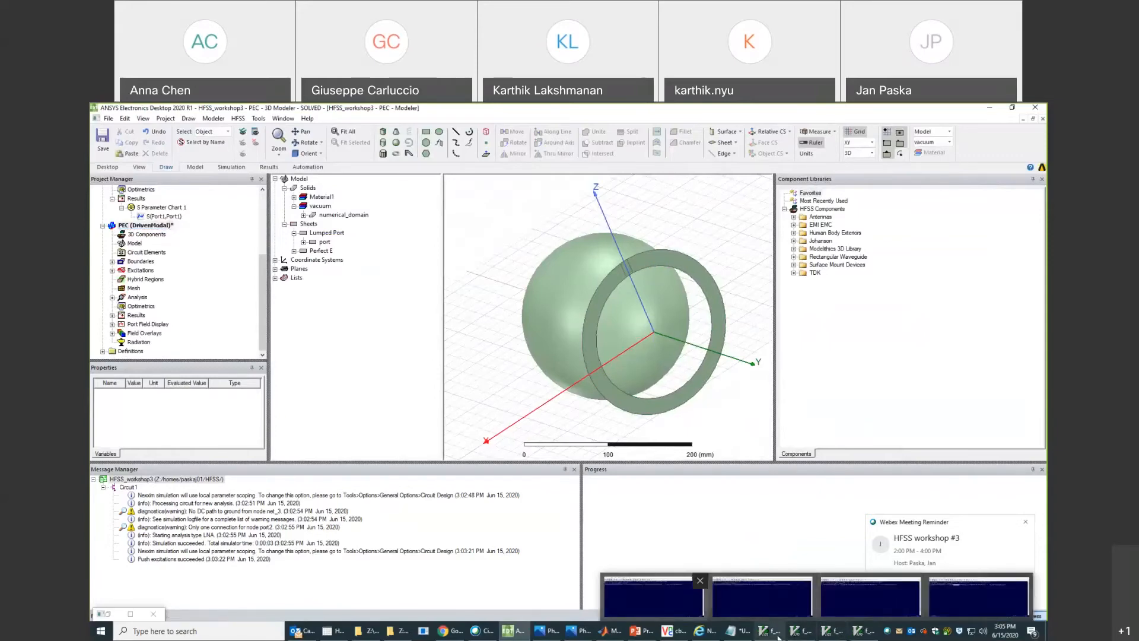